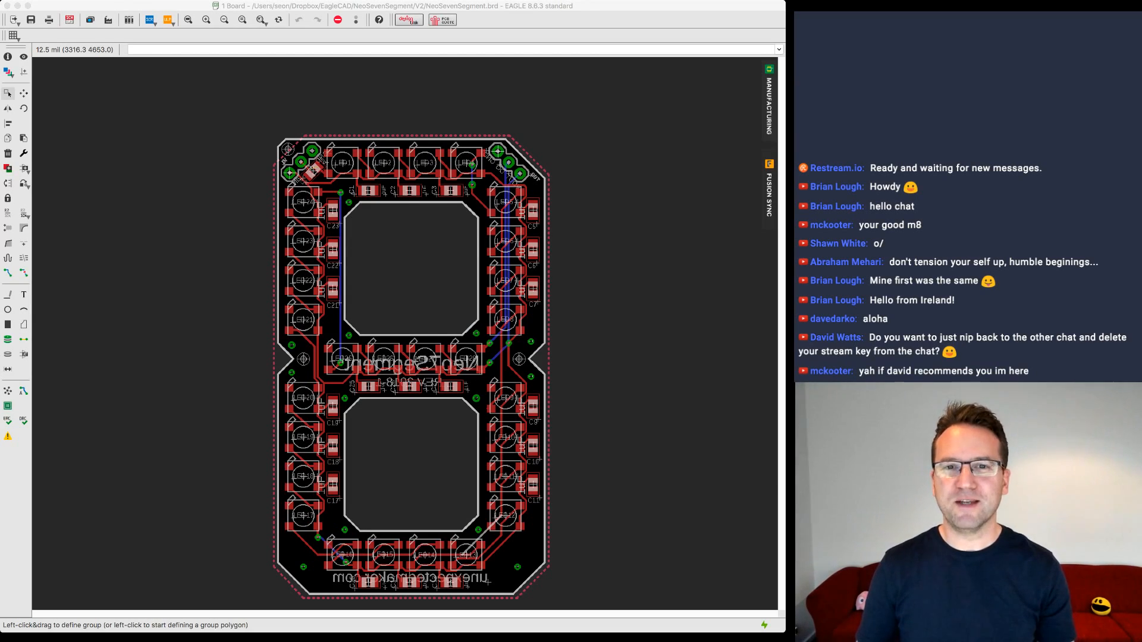
key(super+Tab)
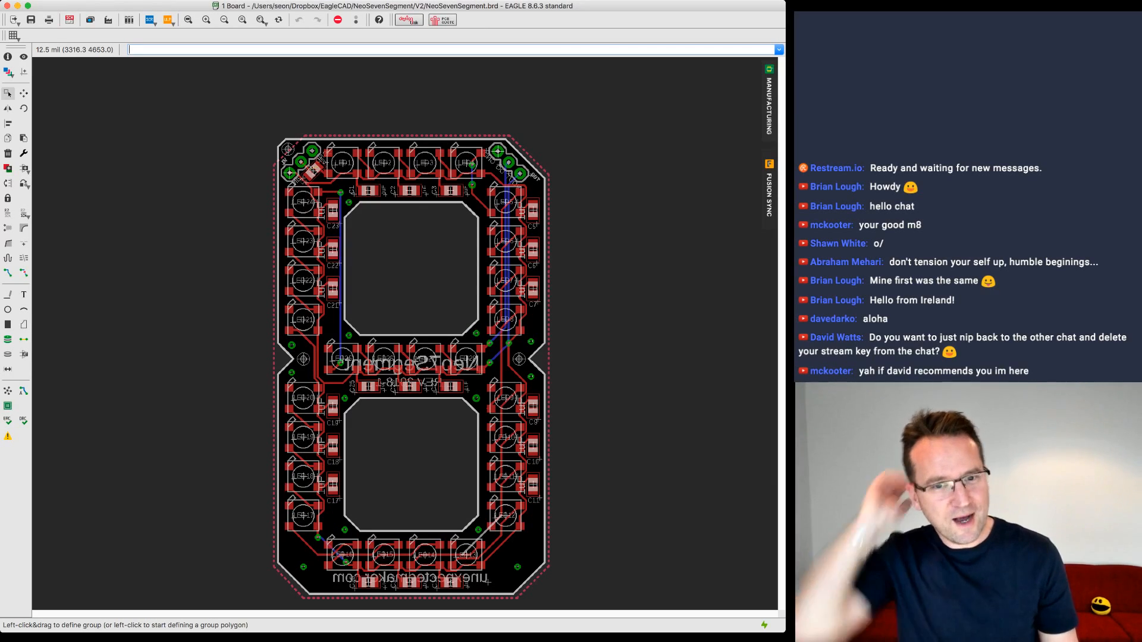
scroll(404, 328, down, 3)
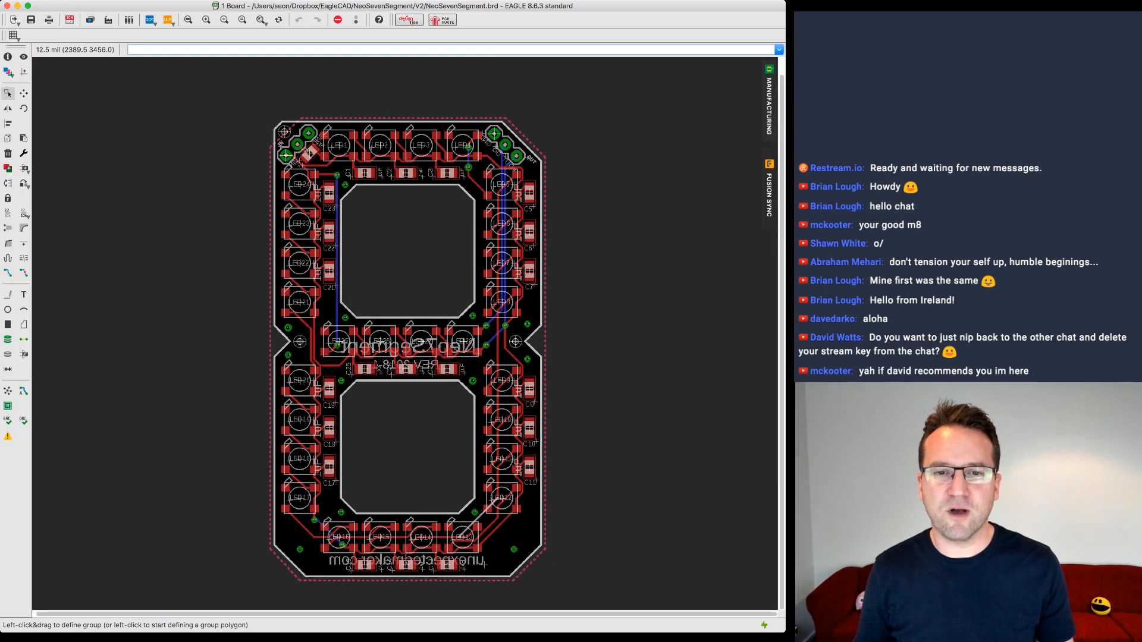
middle_drag(594, 286, 599, 295)
scroll(599, 295, down, 1)
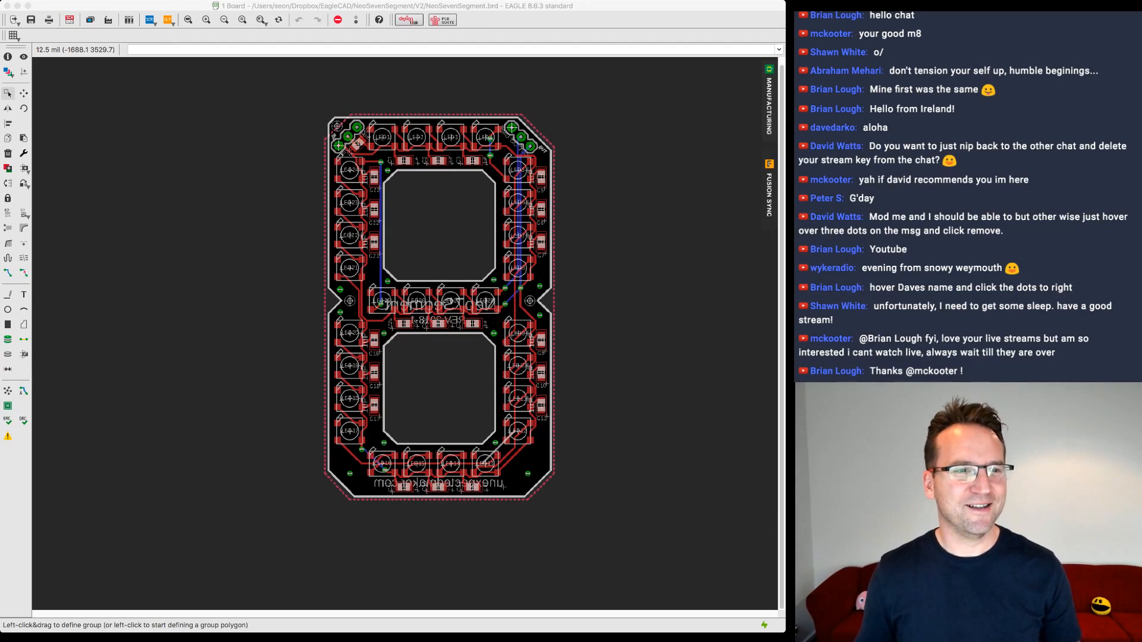
key(super+Tab)
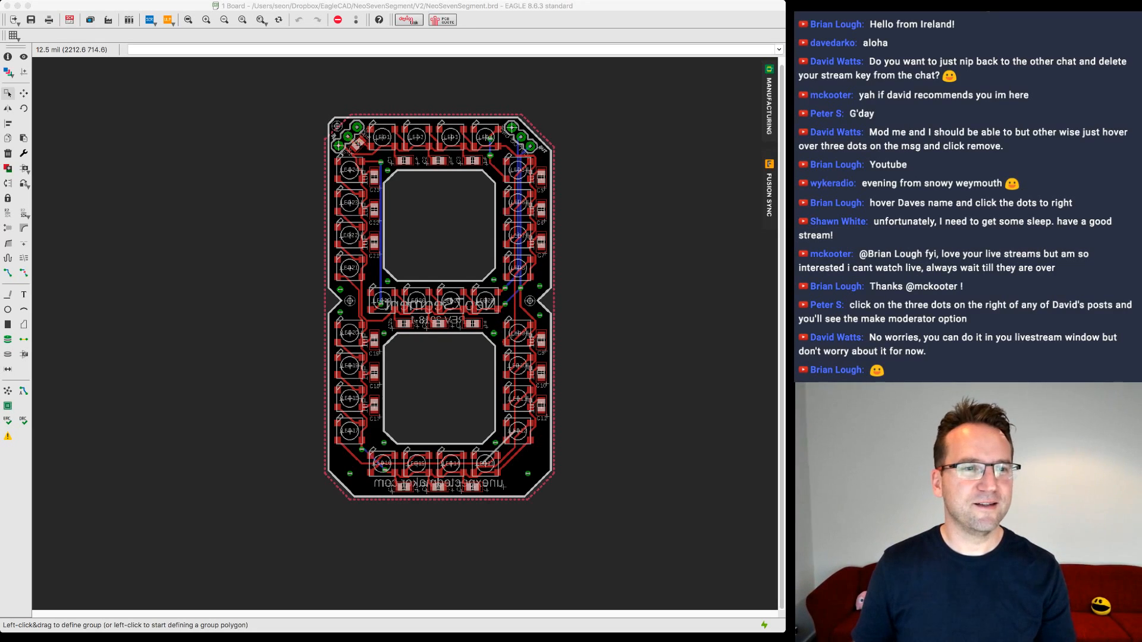
key(super+Tab)
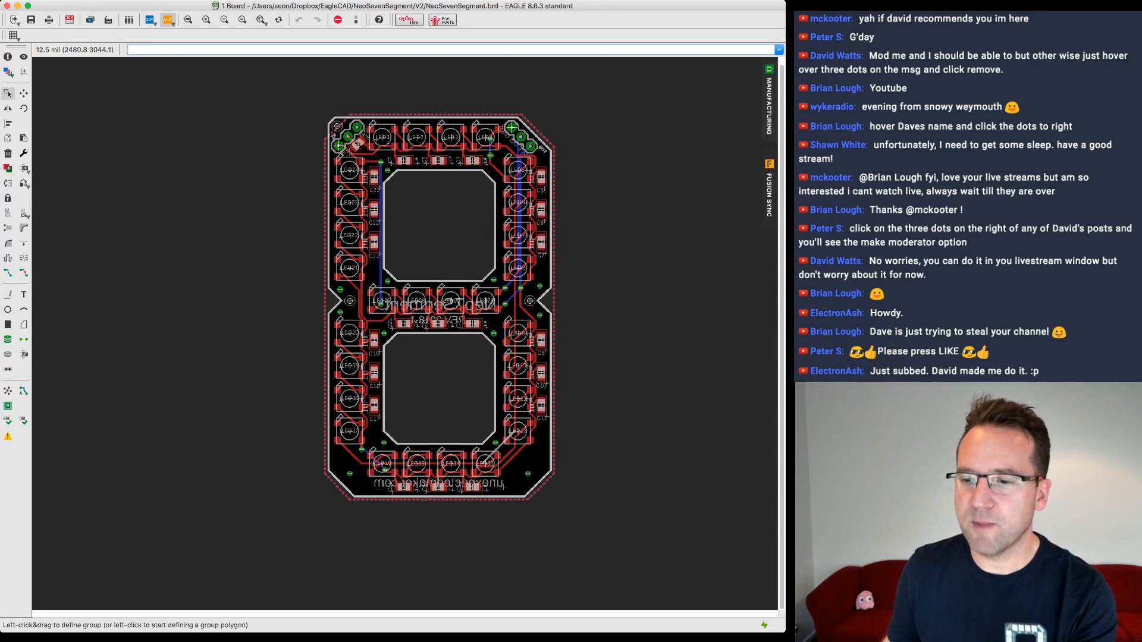
drag(657, 296, 666, 315)
drag(630, 363, 662, 441)
drag(673, 390, 642, 457)
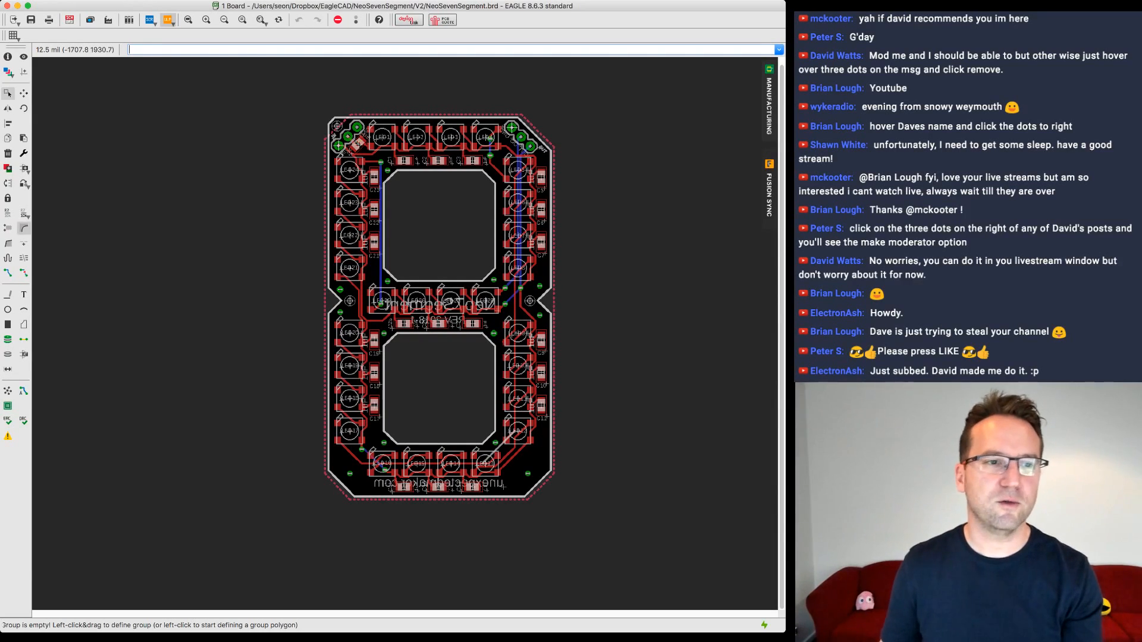
click(23, 93)
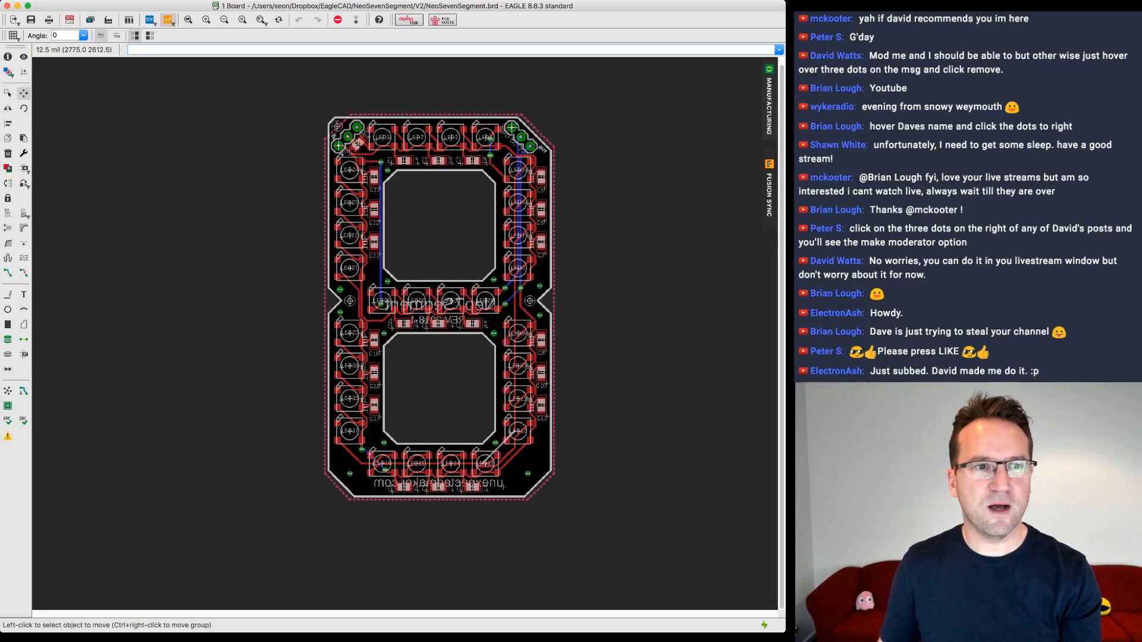
click(8, 94)
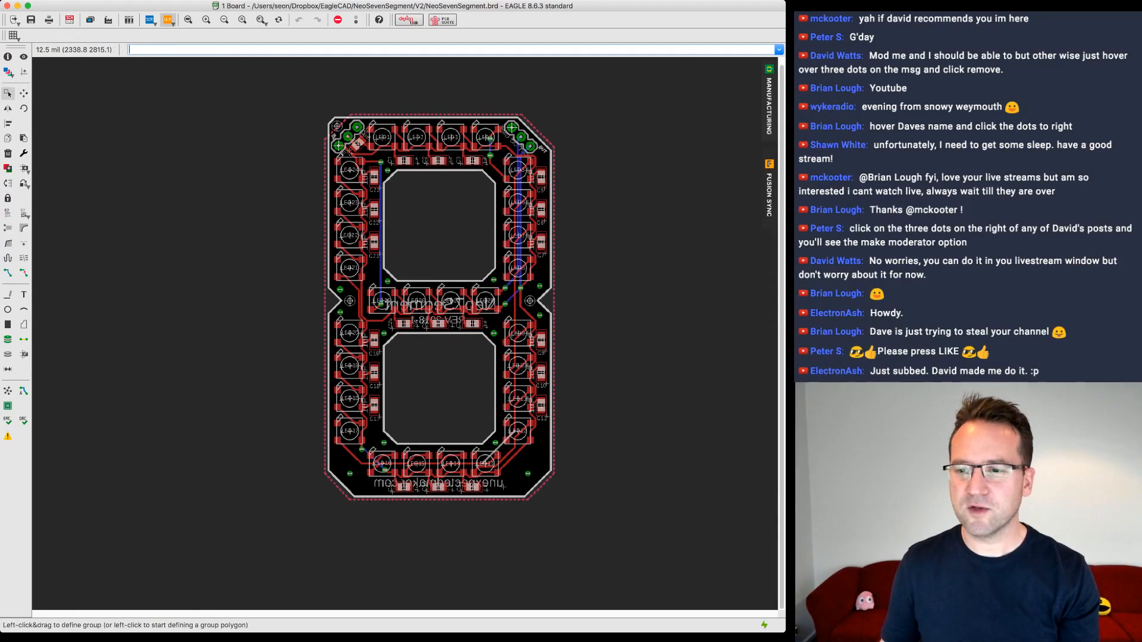
click(604, 308)
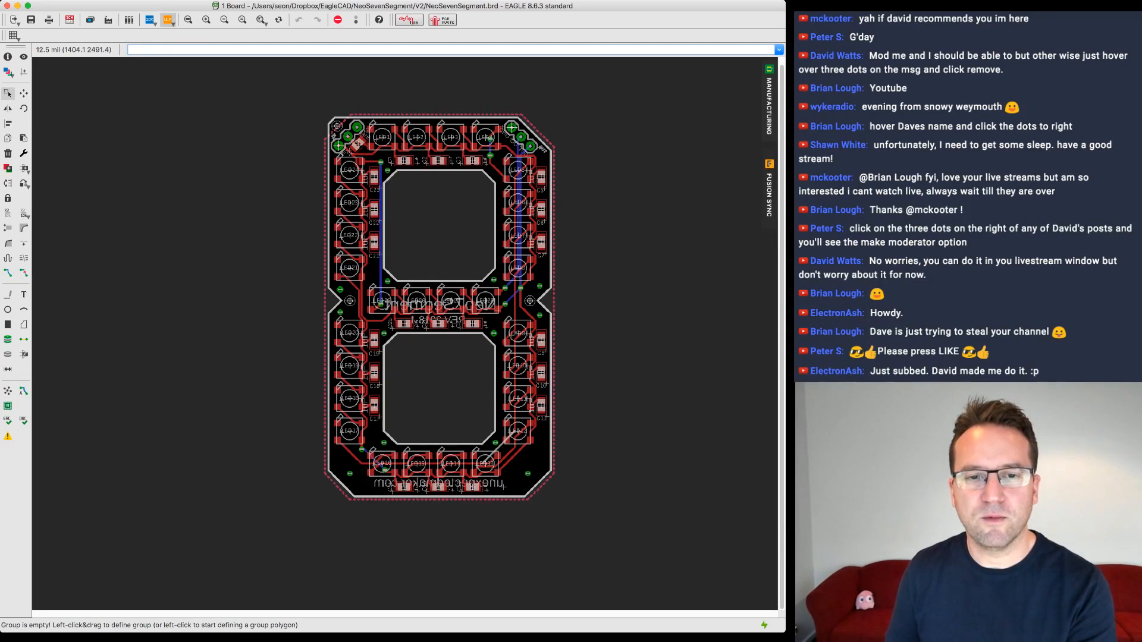
- Group-select the capacitor rows of the middle, bottom and top segments in turn, and the connector pads at both upper board corners
drag(482, 358, 381, 307)
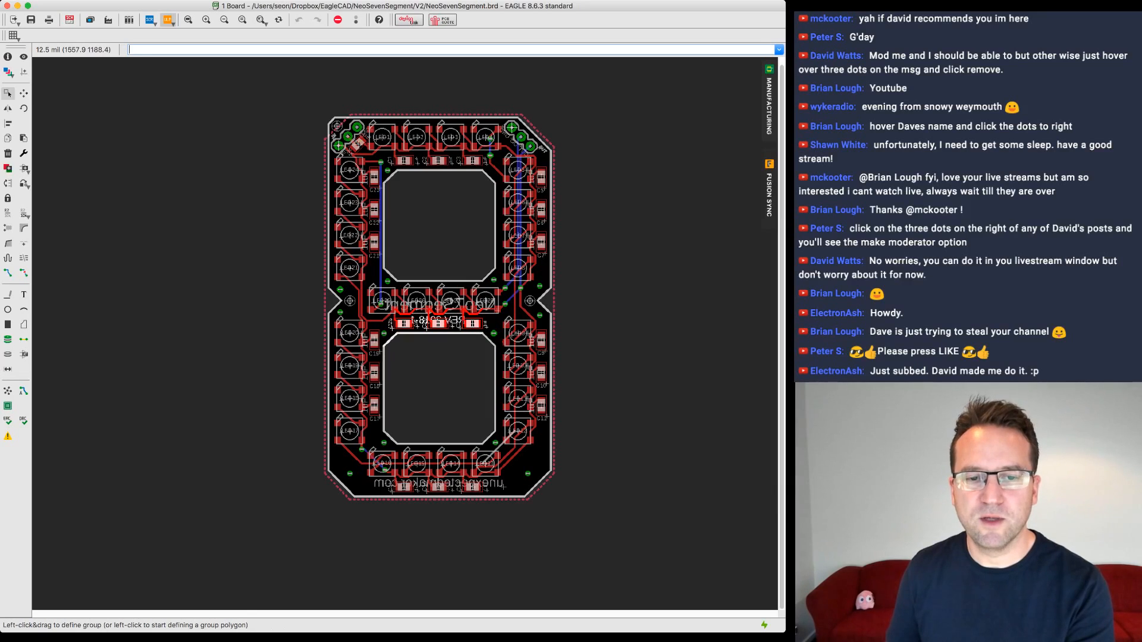
drag(502, 538, 389, 472)
drag(484, 197, 384, 153)
click(667, 229)
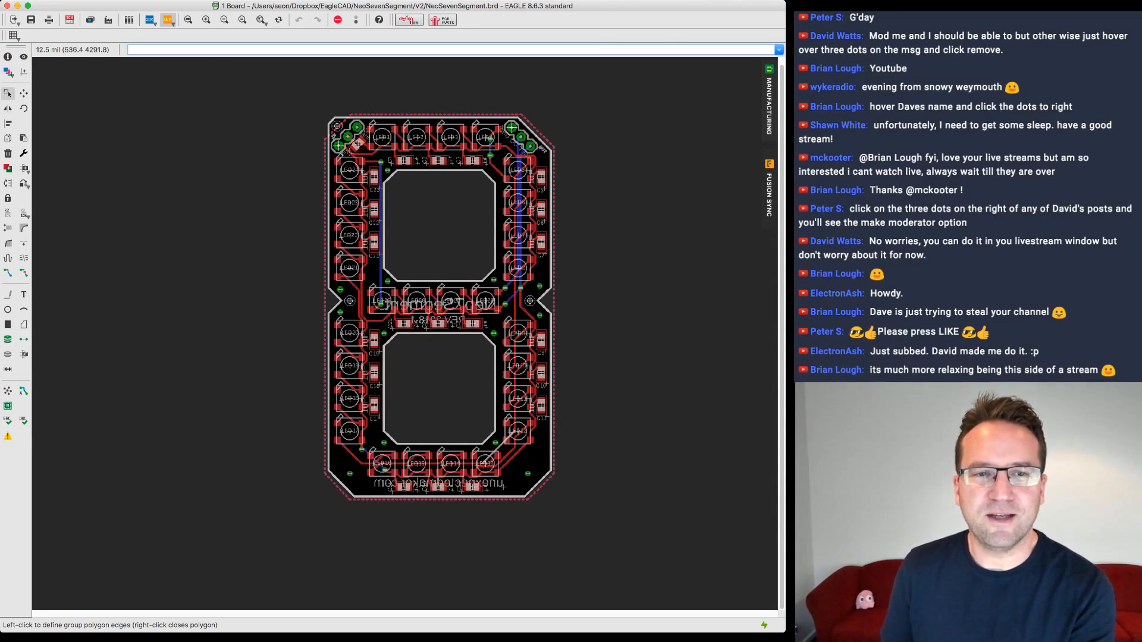
drag(298, 100, 369, 159)
drag(572, 106, 508, 151)
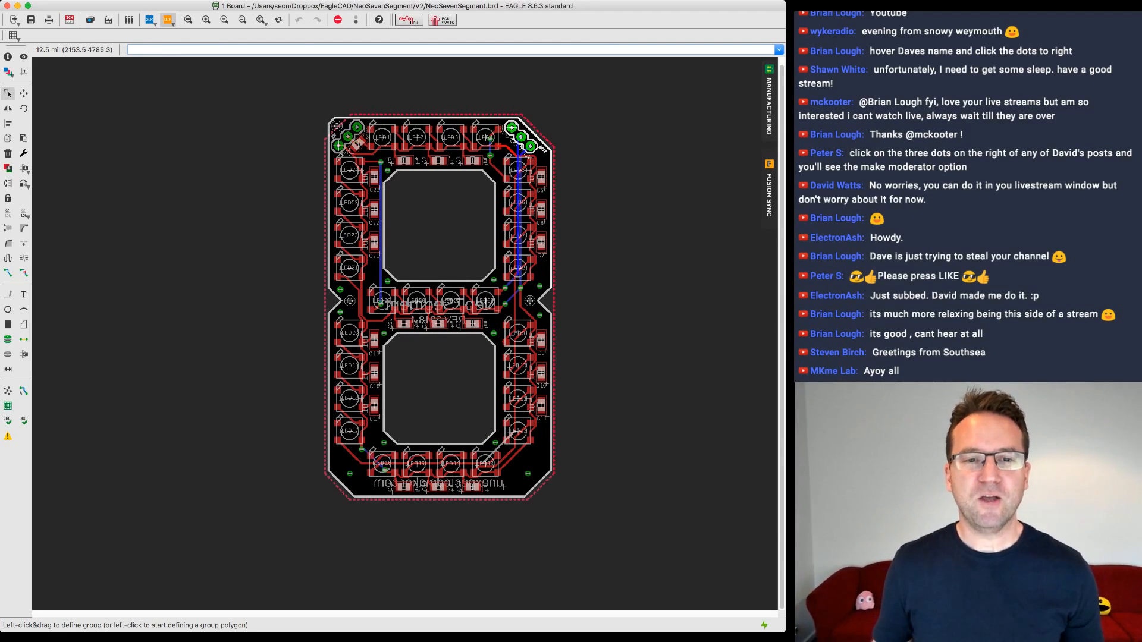
scroll(485, 351, up, 1)
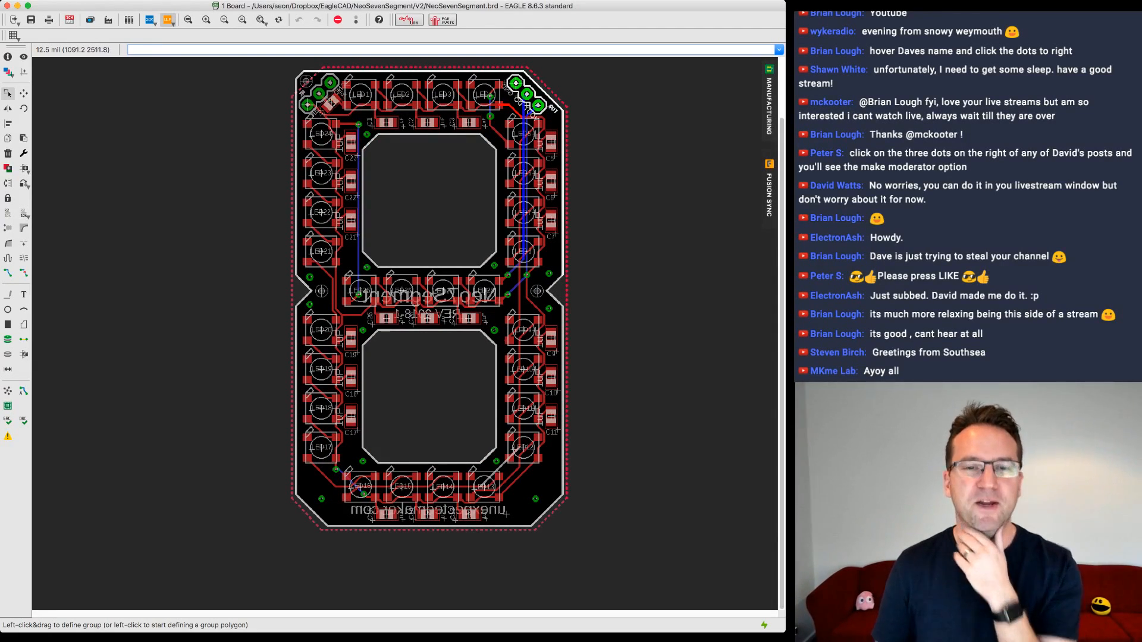
scroll(428, 314, up, 2)
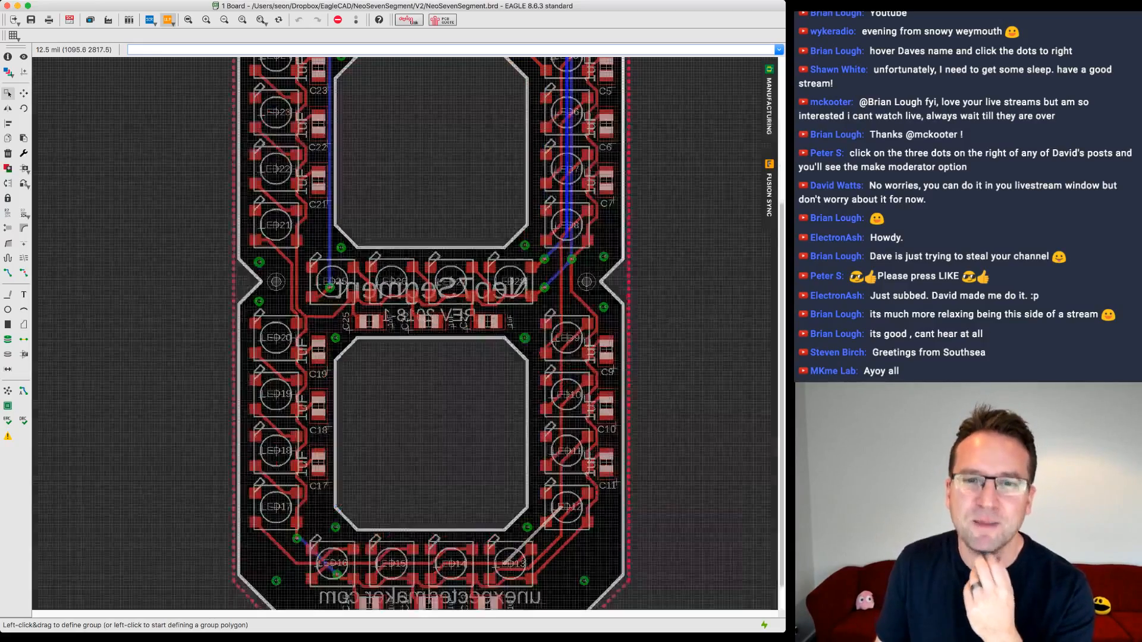
scroll(219, 263, up, 2)
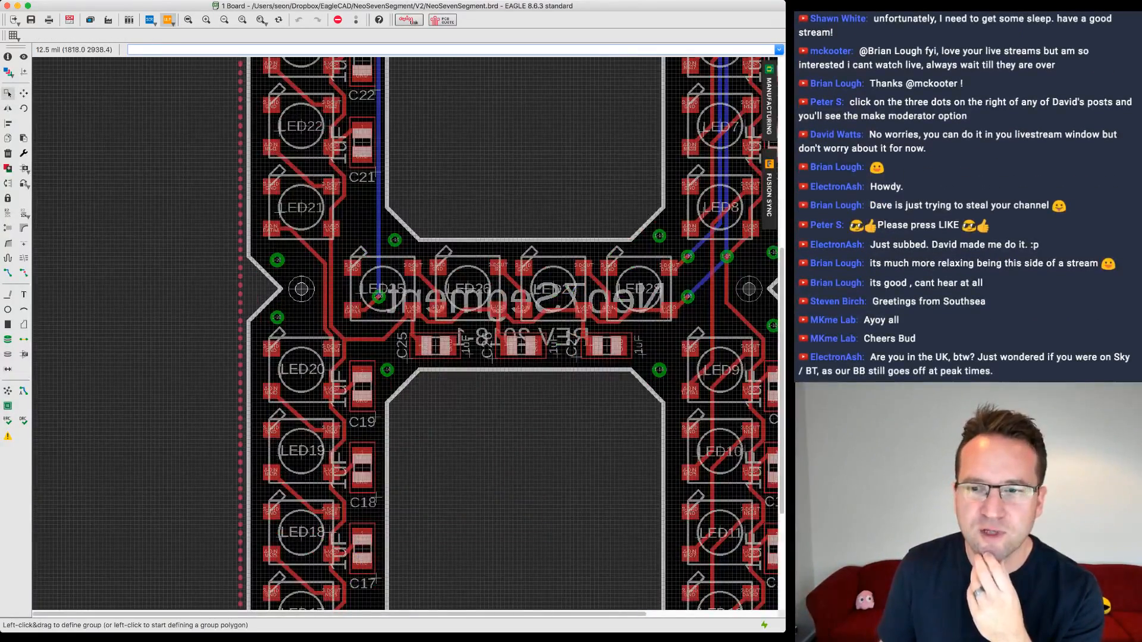
right_click(750, 289)
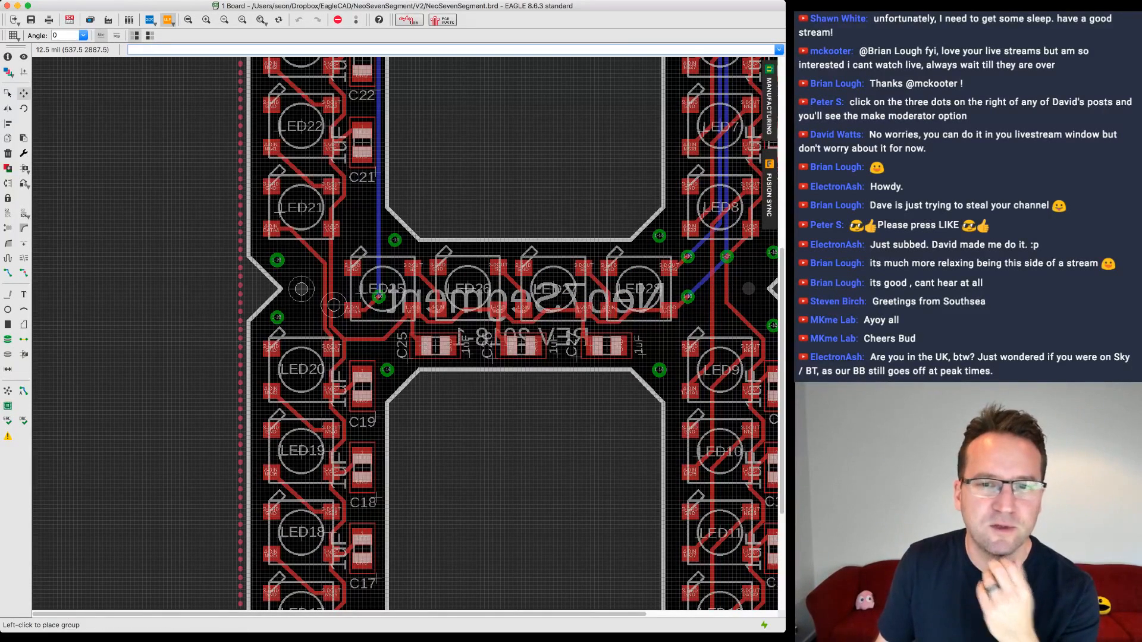
key(Escape)
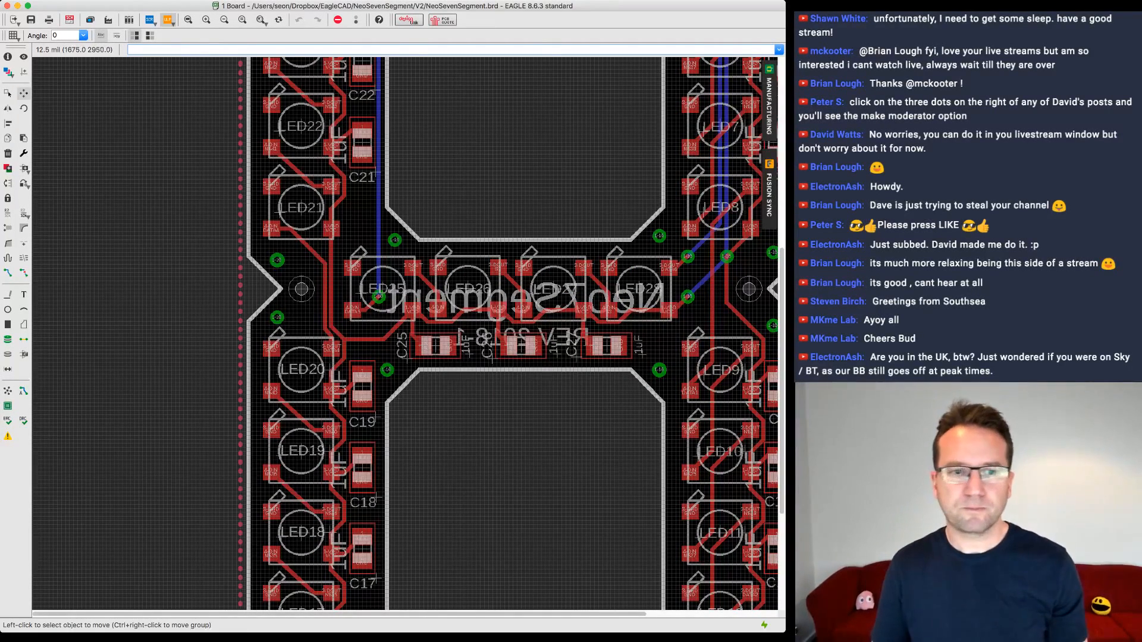
- Outline the board-edge notch and the hole between LED20 and LED21 with a group selection
click(8, 94)
drag(201, 263, 326, 320)
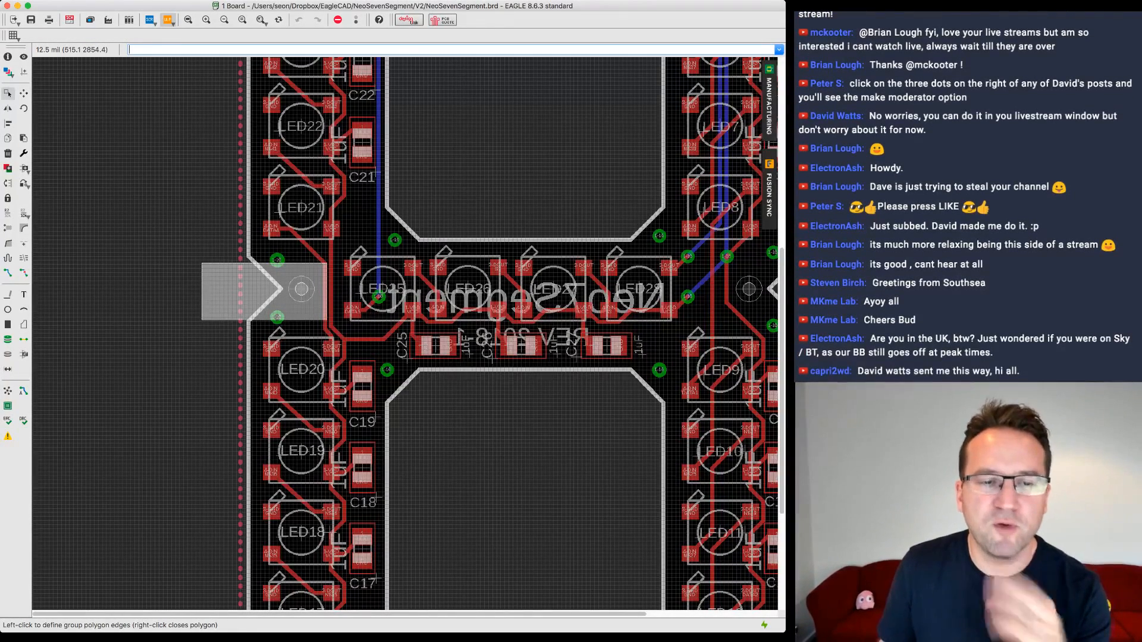
drag(326, 320, 327, 320)
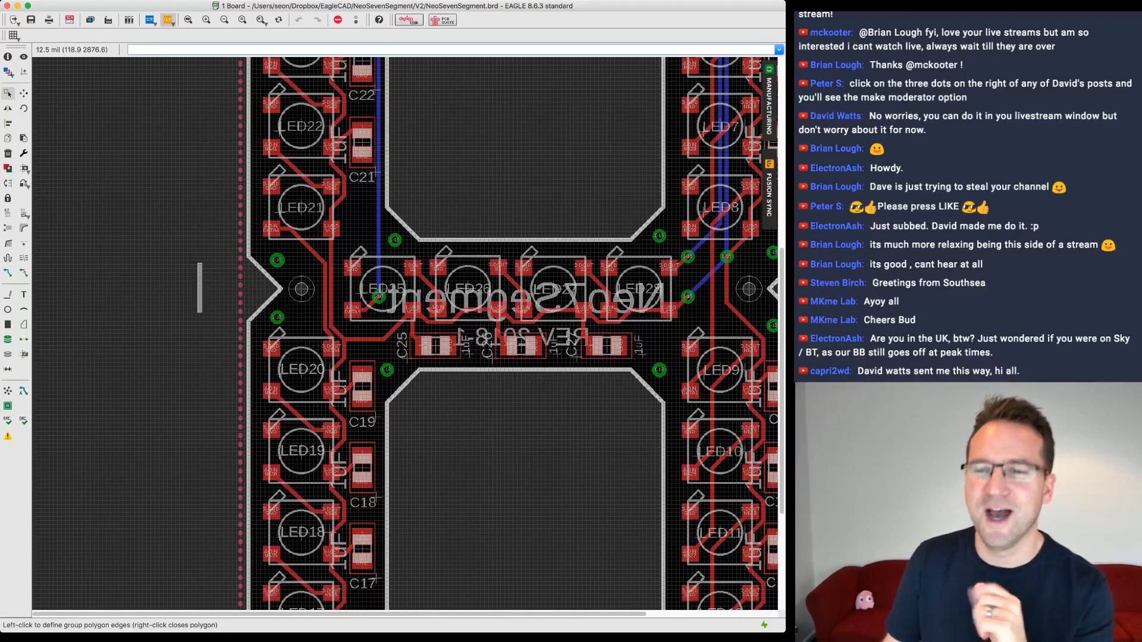
right_click(198, 289)
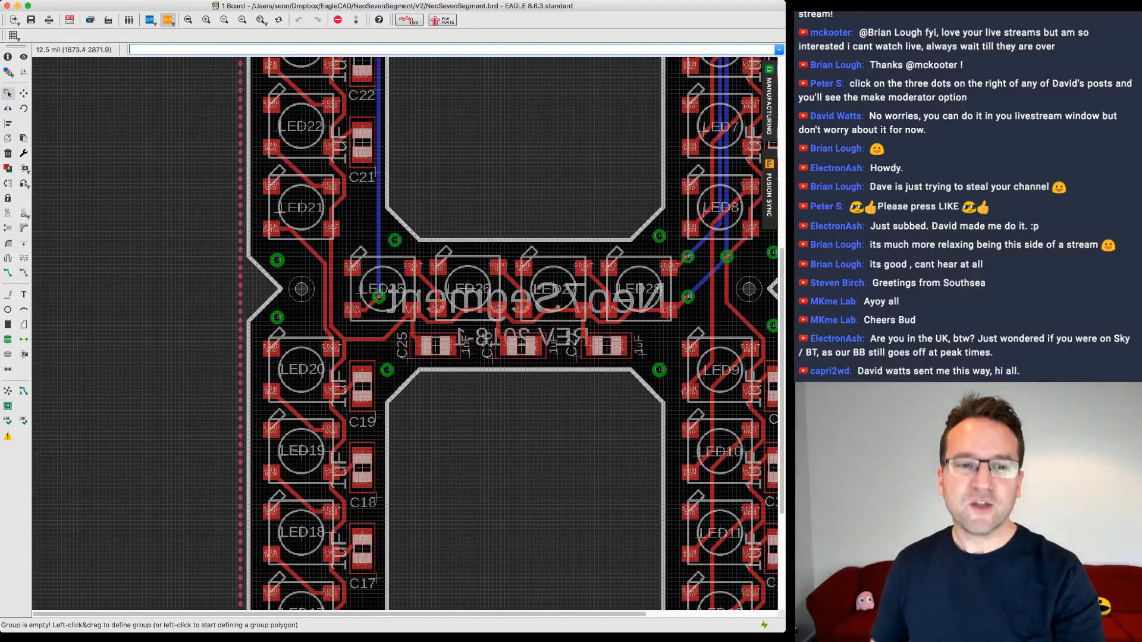
mouse_move(168, 261)
mouse_down()
mouse_move(333, 325)
mouse_move(329, 315)
mouse_up()
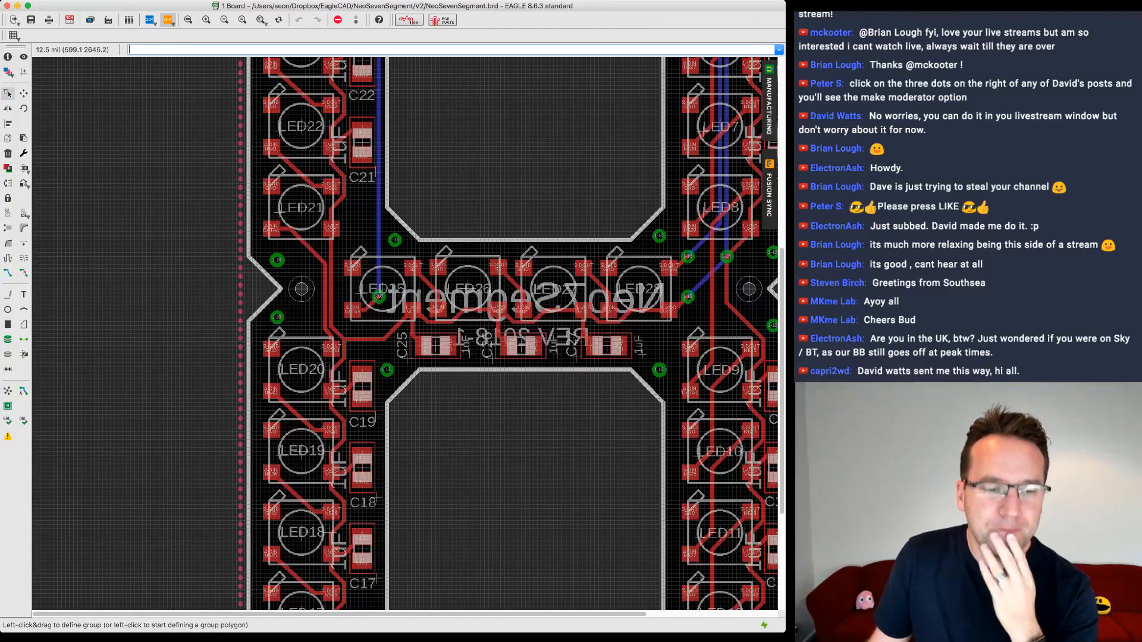
scroll(487, 368, down, 4)
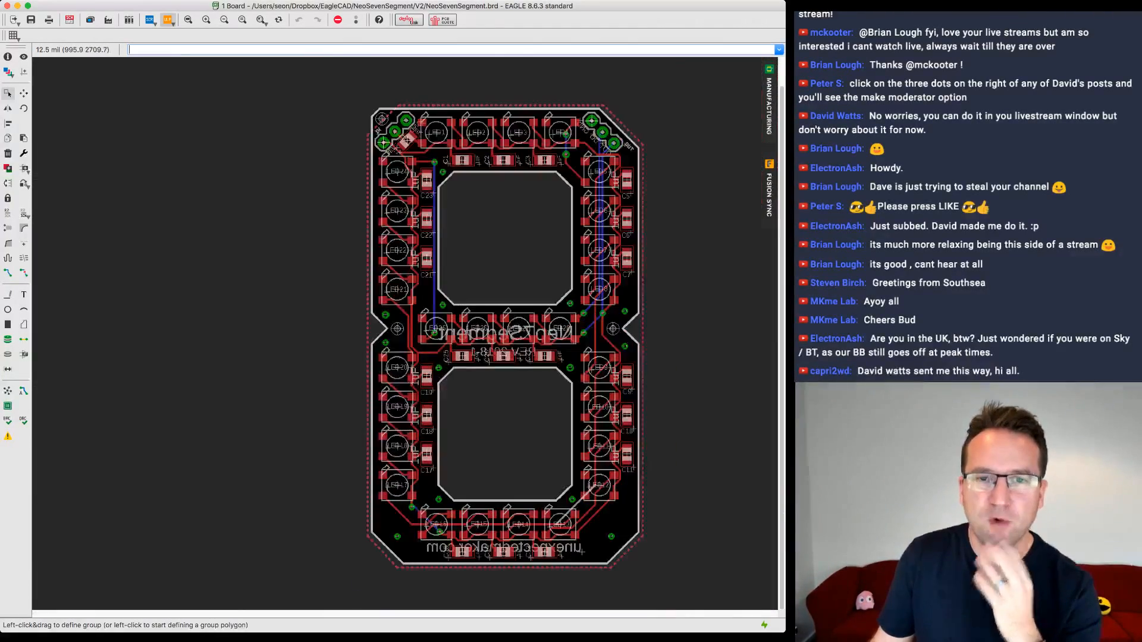
middle_drag(501, 286, 448, 272)
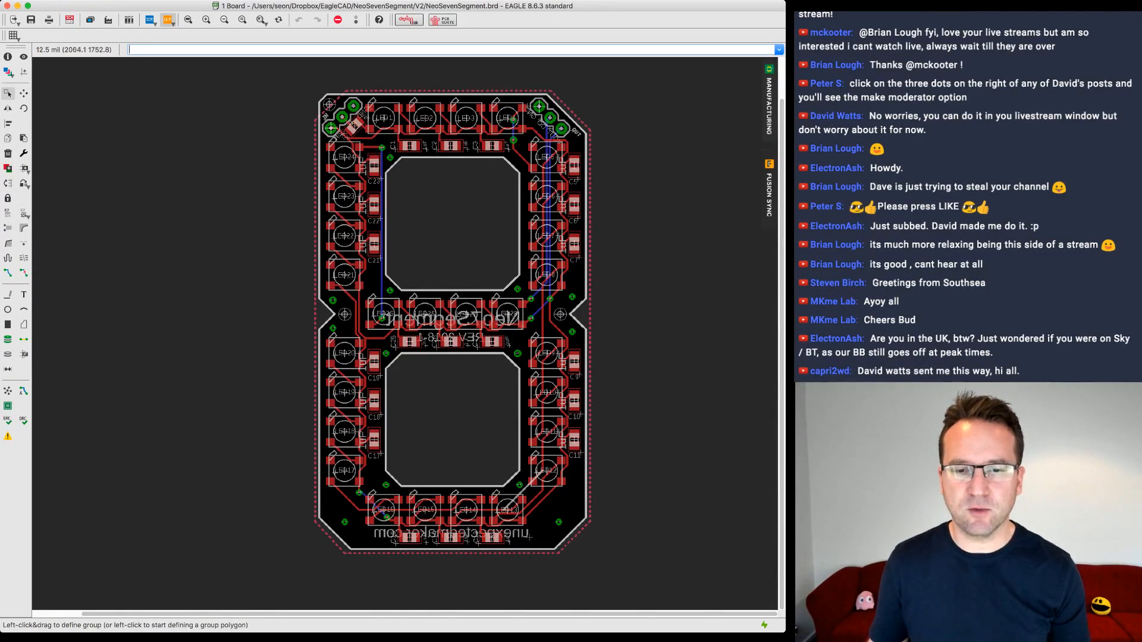
mouse_move(635, 487)
mouse_down()
mouse_move(544, 545)
mouse_move(586, 548)
mouse_move(639, 509)
mouse_up()
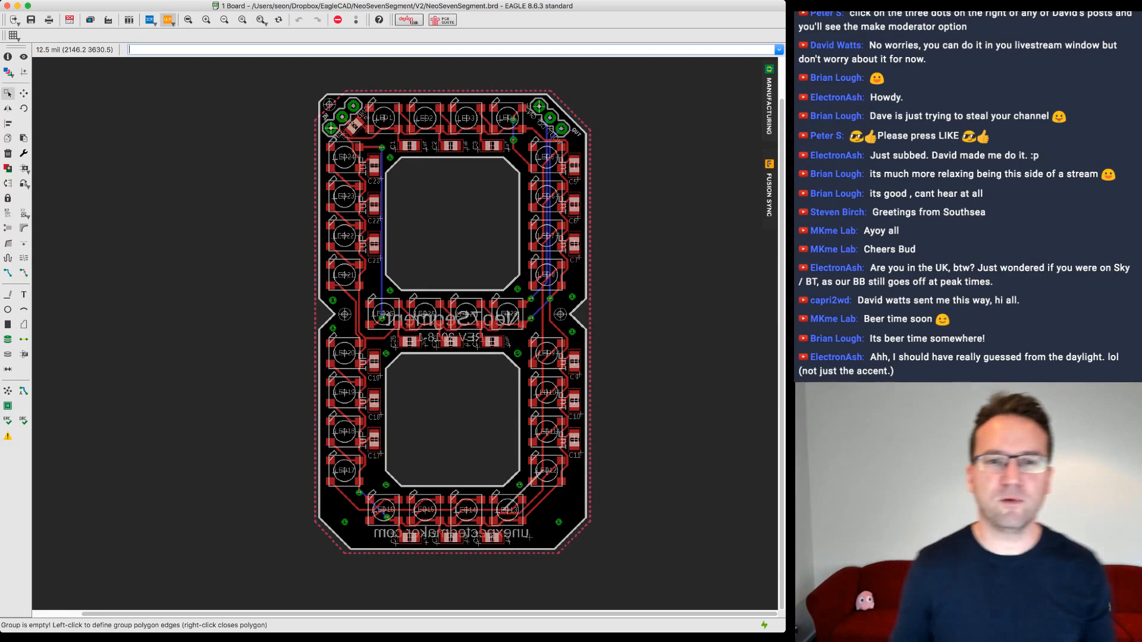
middle_drag(464, 313, 419, 304)
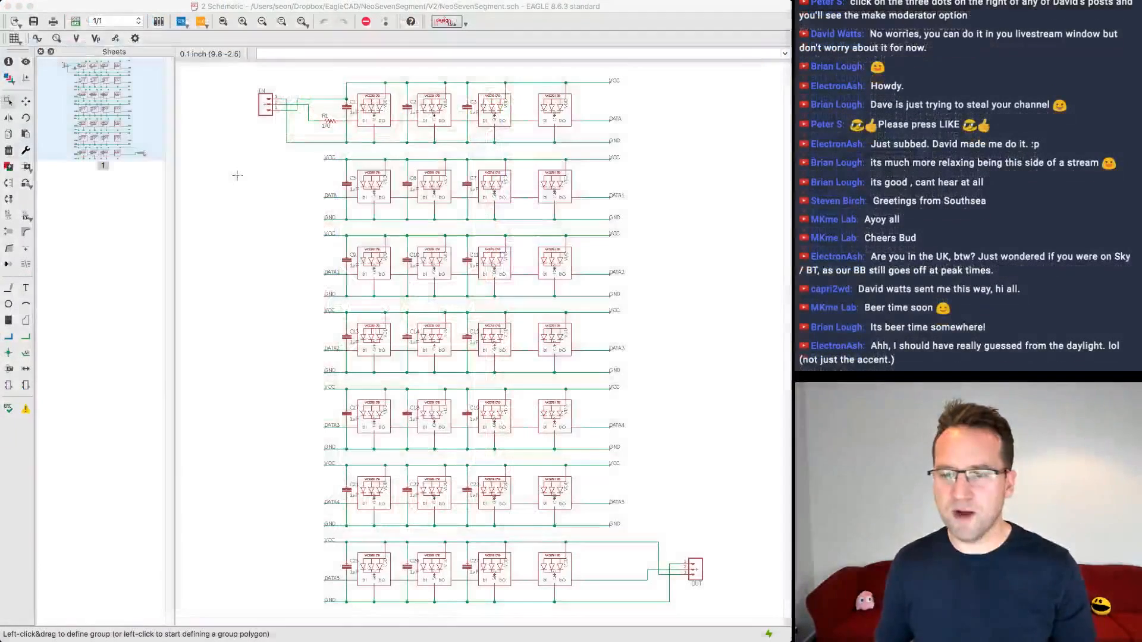
- Examine the rows of chained LEDs and capacitors in the NeoSevenSegment schematic
click(772, 311)
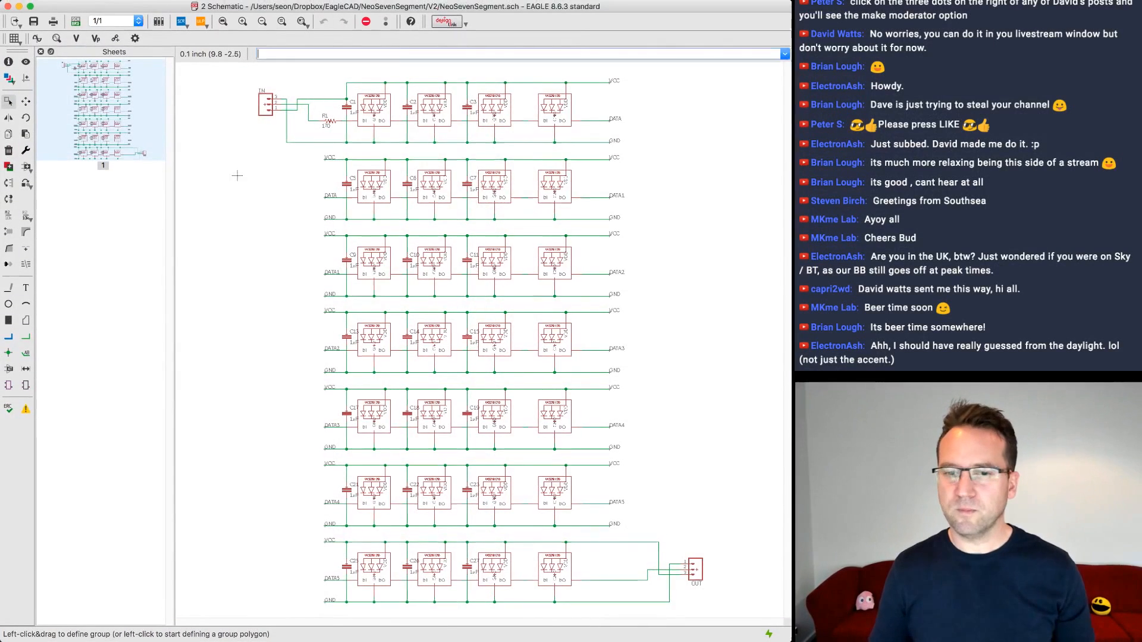
scroll(727, 421, up, 1)
scroll(727, 421, down, 1)
scroll(728, 420, up, 1)
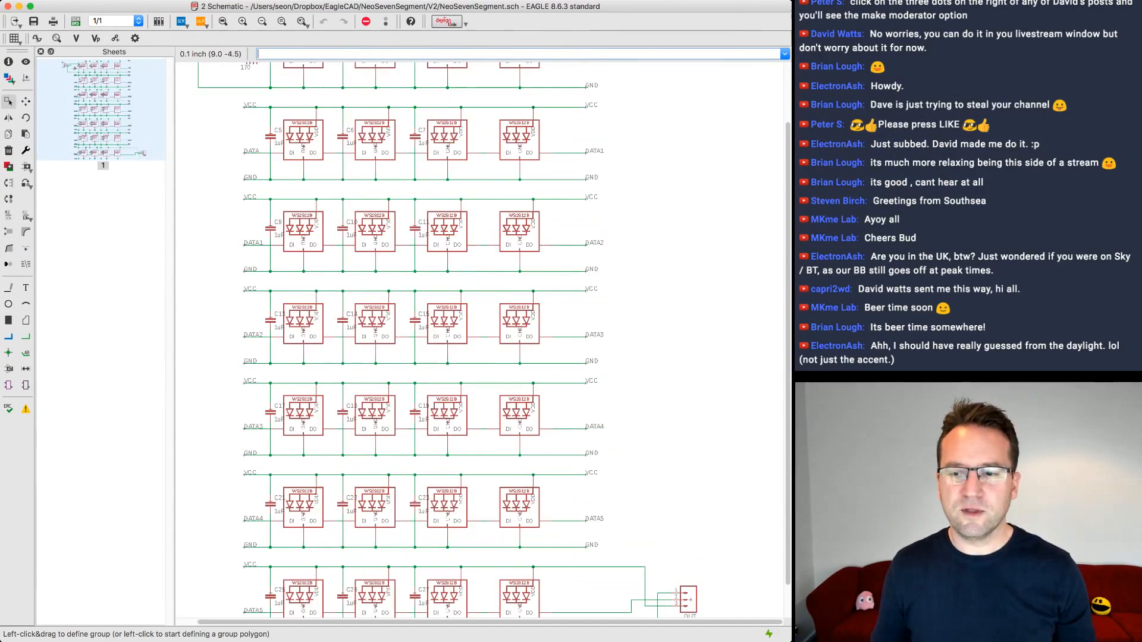
scroll(728, 421, down, 1)
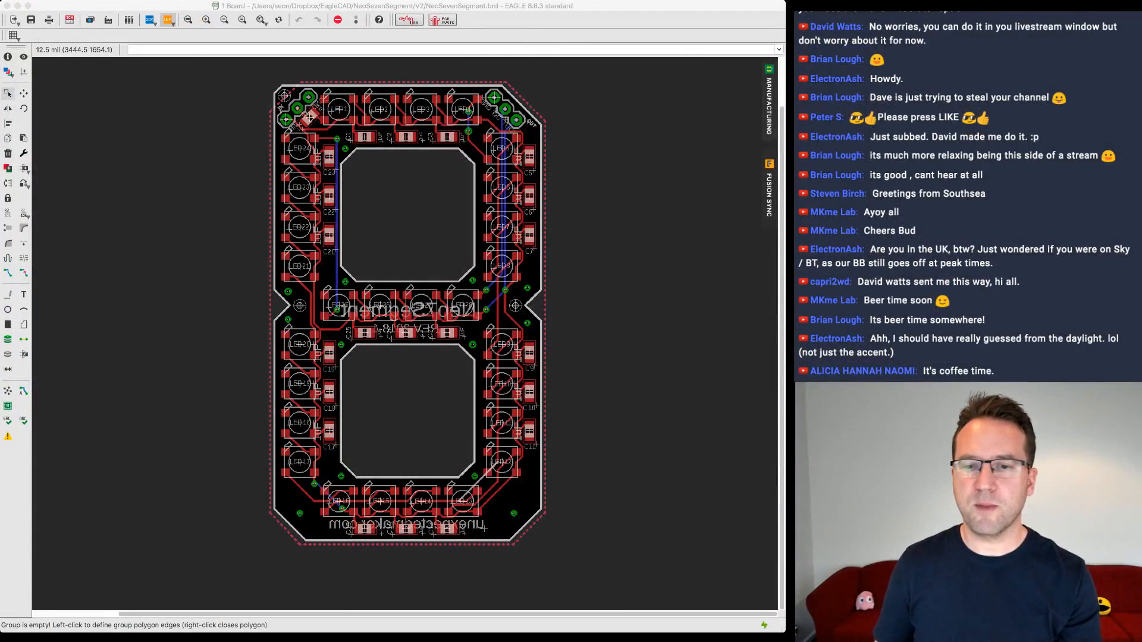
key(super+Tab)
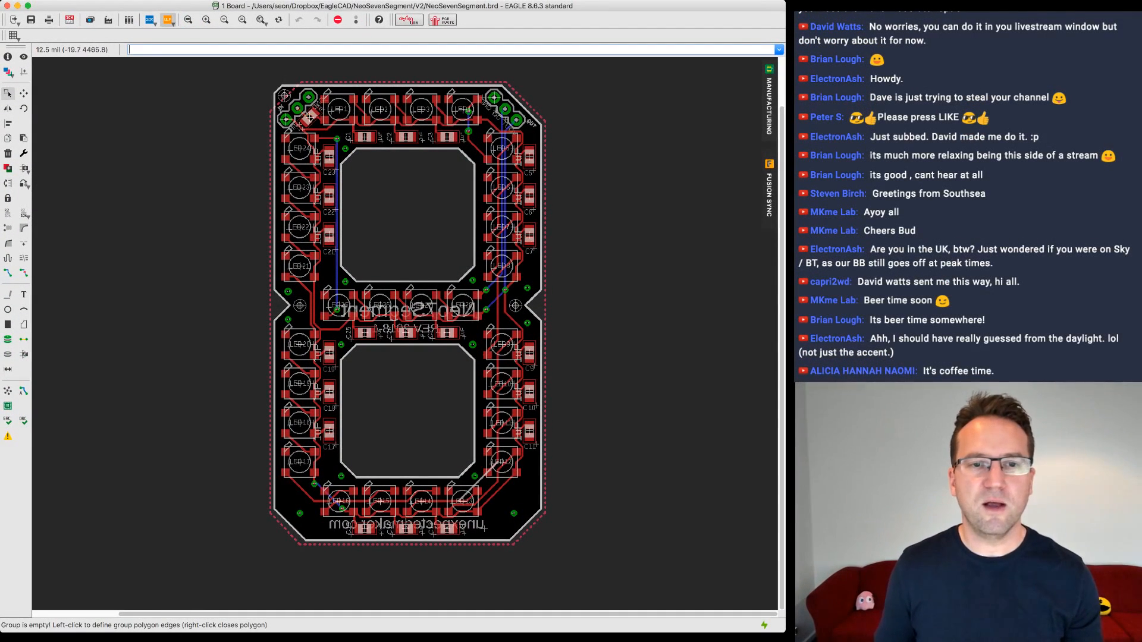
drag(225, 67, 646, 214)
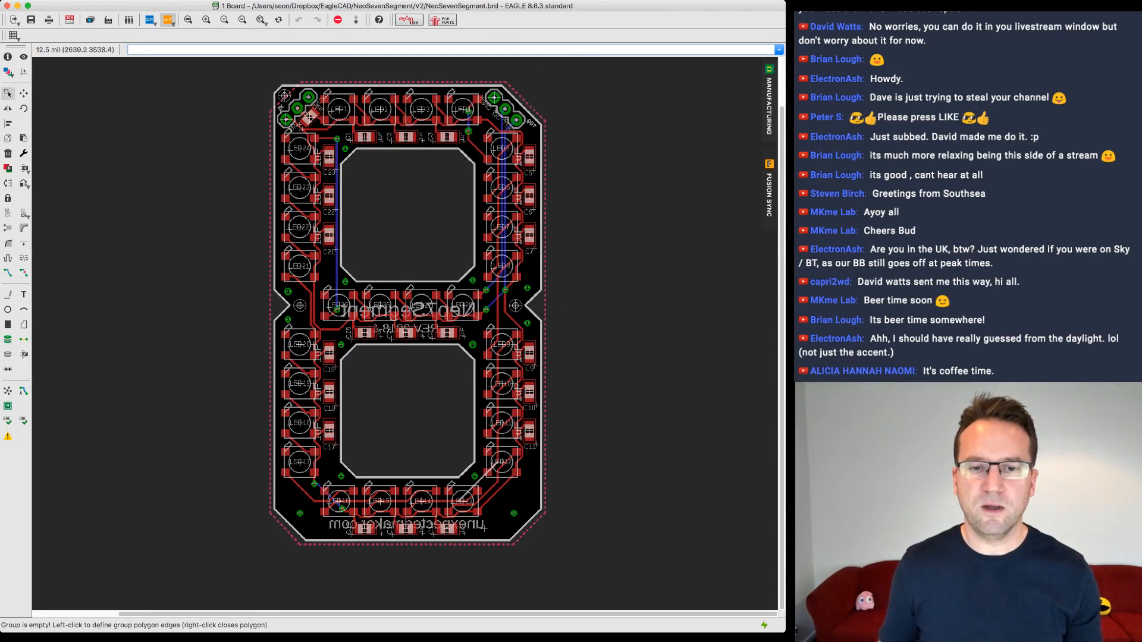
drag(594, 307, 679, 360)
drag(603, 563, 322, 590)
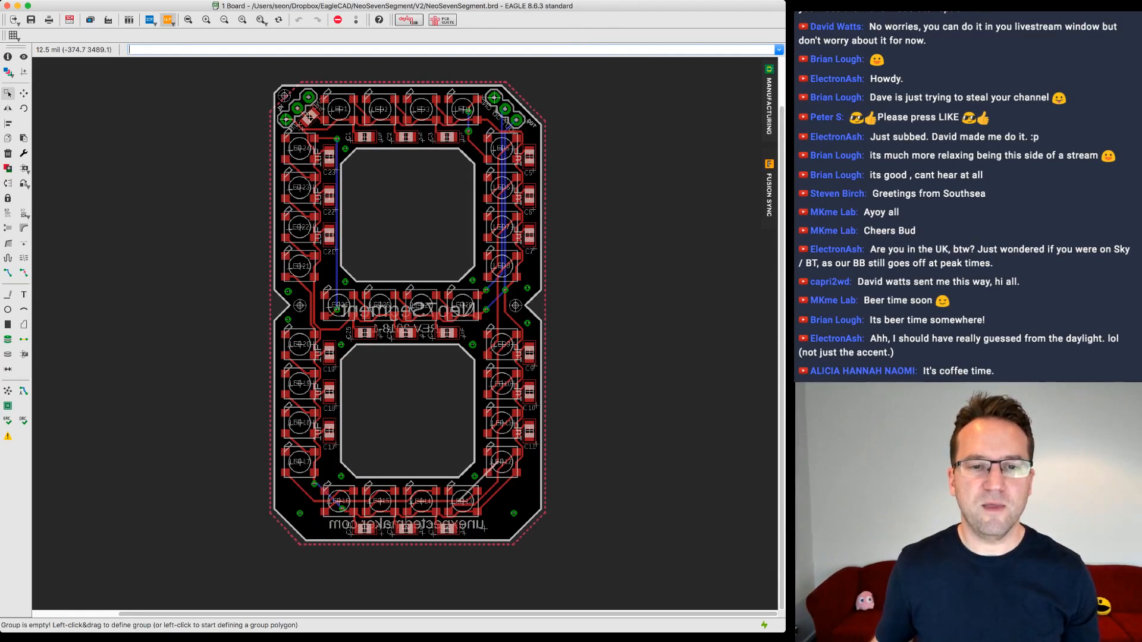
mouse_move(252, 289)
mouse_down()
mouse_move(499, 323)
mouse_move(201, 315)
mouse_up()
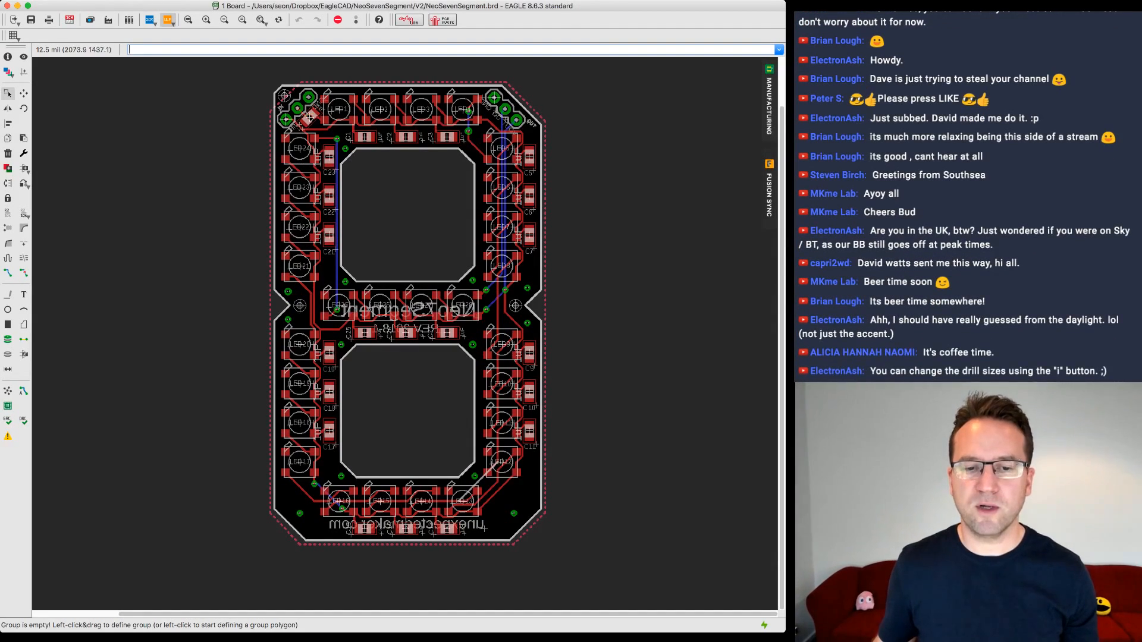
mouse_move(579, 553)
mouse_down()
mouse_move(531, 513)
mouse_move(576, 558)
mouse_up()
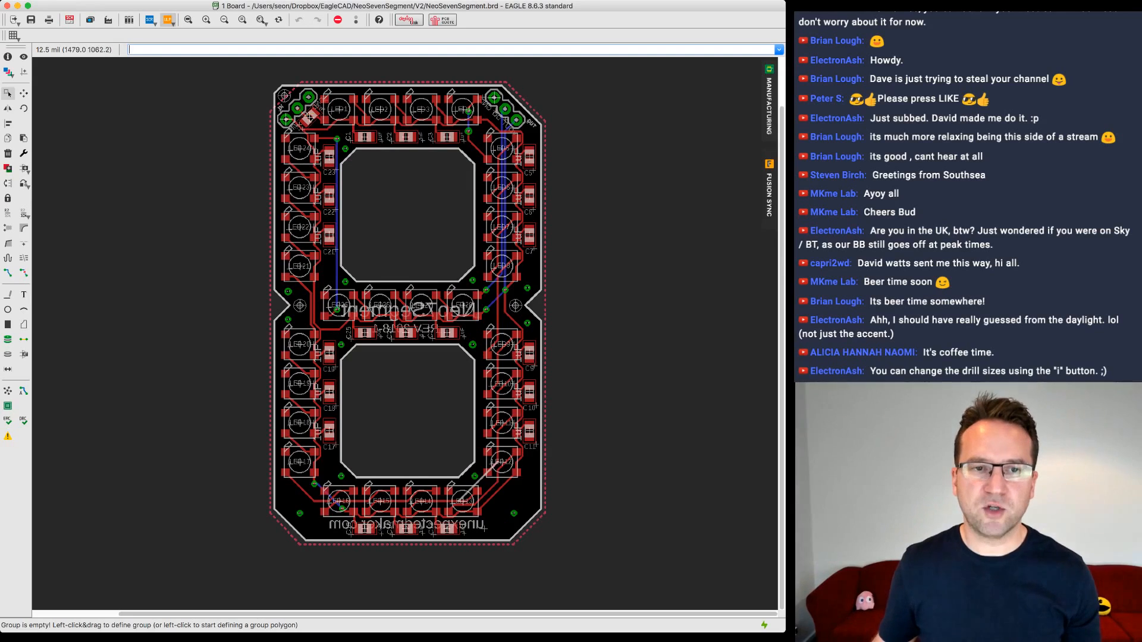
drag(210, 286, 120, 311)
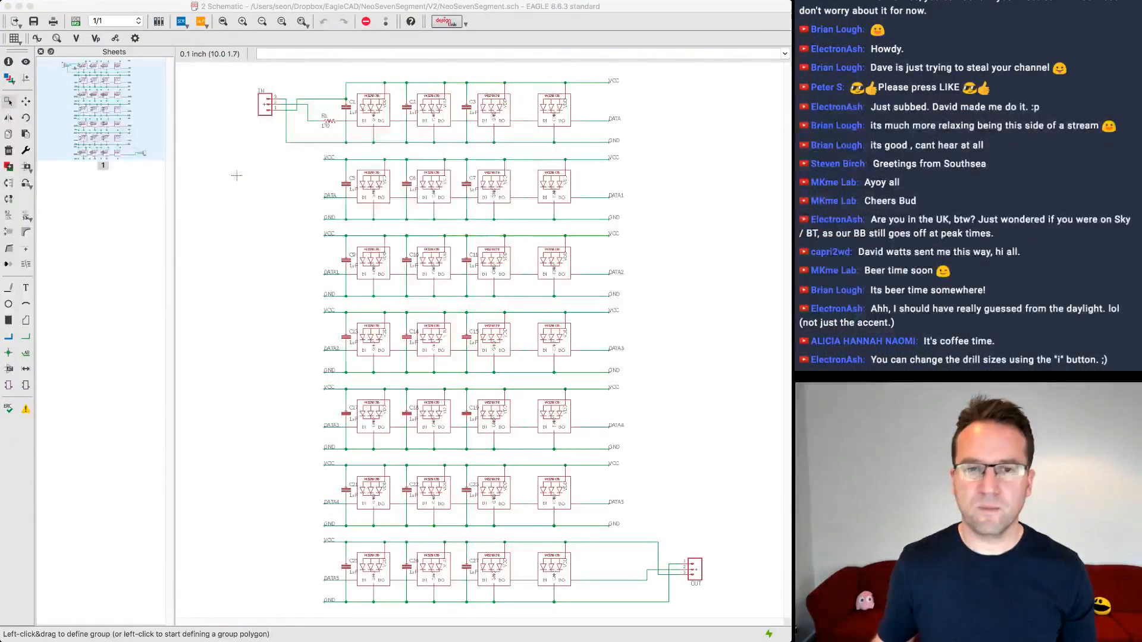
- Switch to the NeoSevenSegment schematic
key(super+Tab)
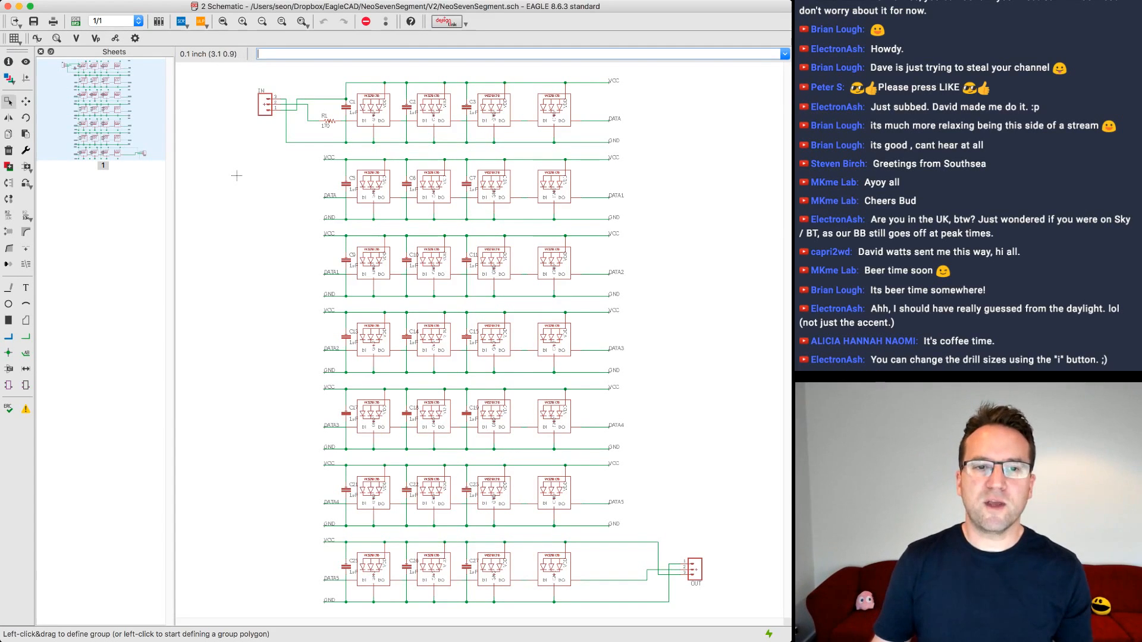
- Delete capacitors C1, C2 and C3 from the first LED row together with their leftover connecting wires
scroll(345, 117, up, 4)
middle_drag(345, 117, 372, 207)
click(9, 151)
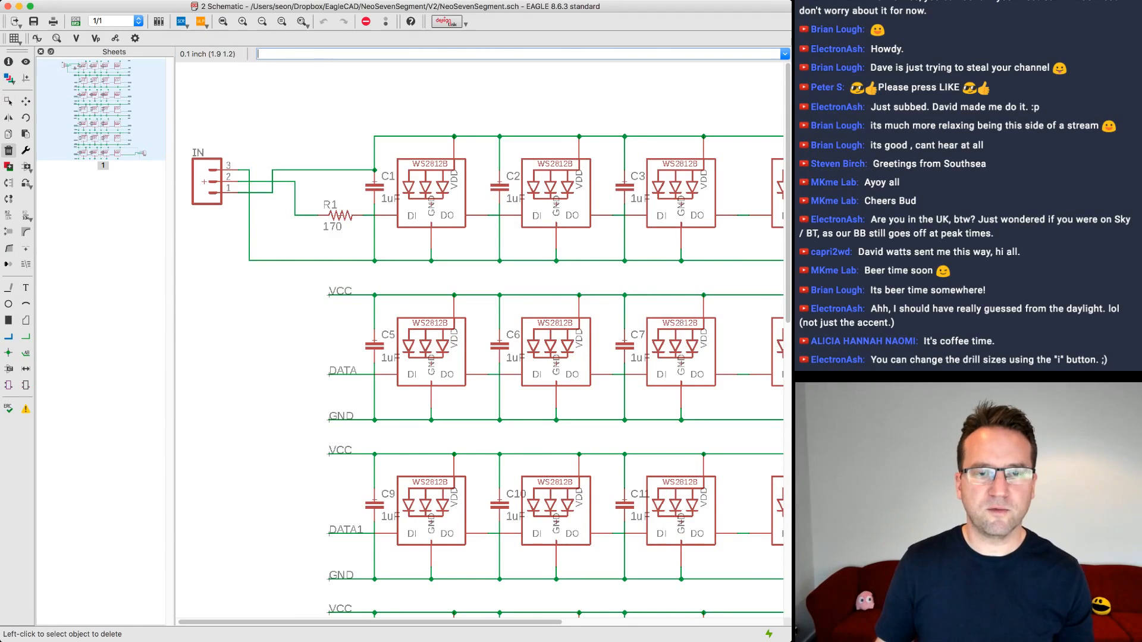
click(374, 187)
click(374, 235)
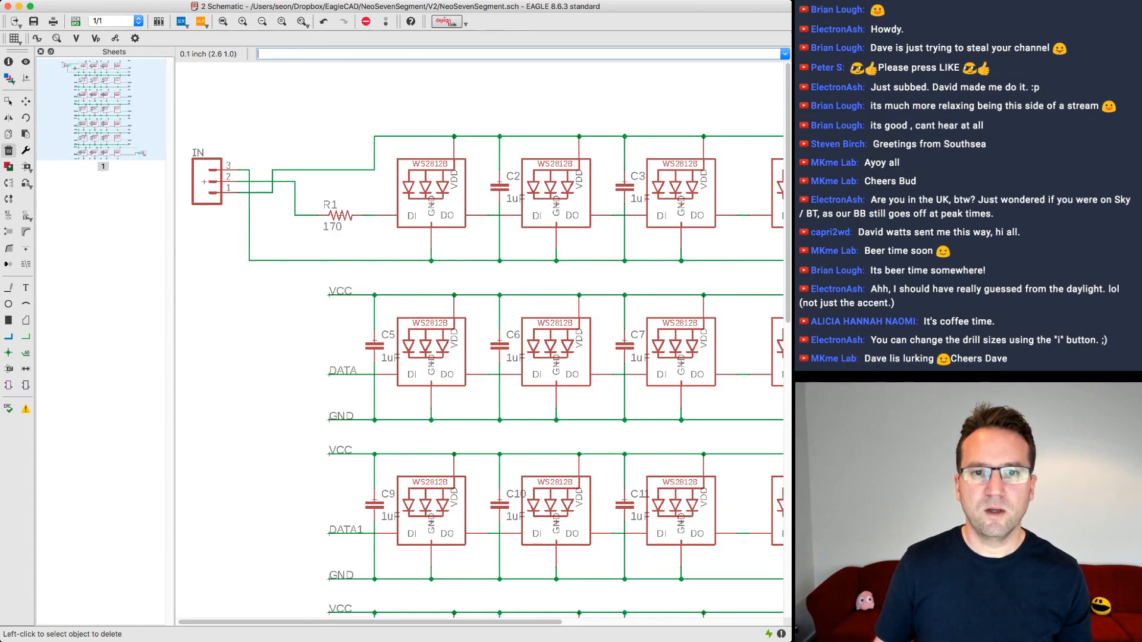
click(500, 187)
click(500, 153)
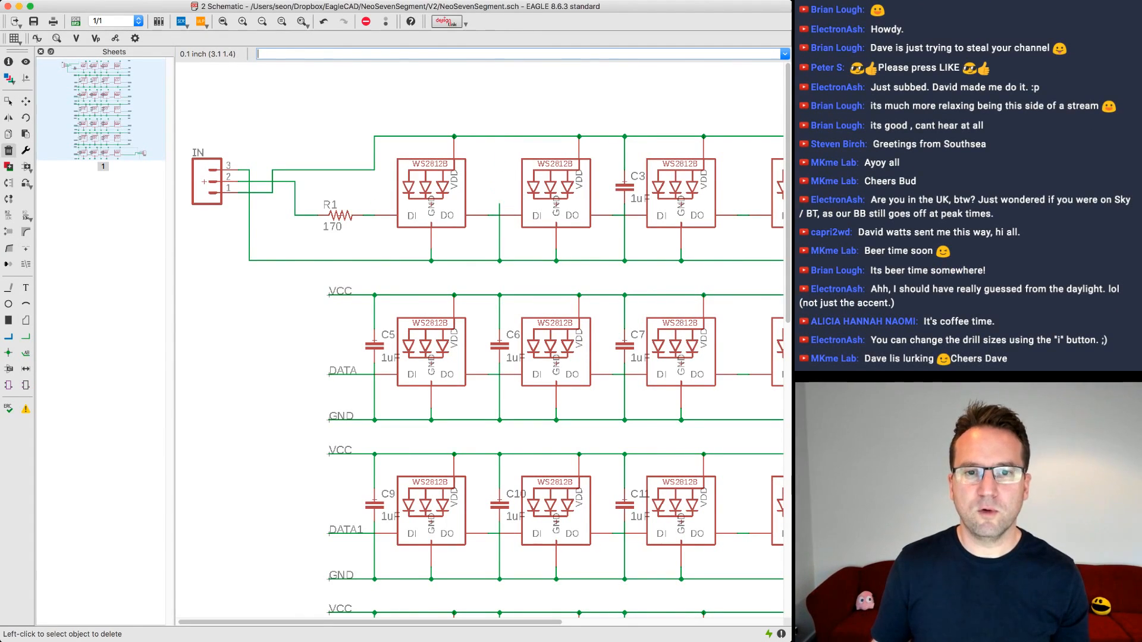
click(499, 235)
click(624, 187)
click(625, 153)
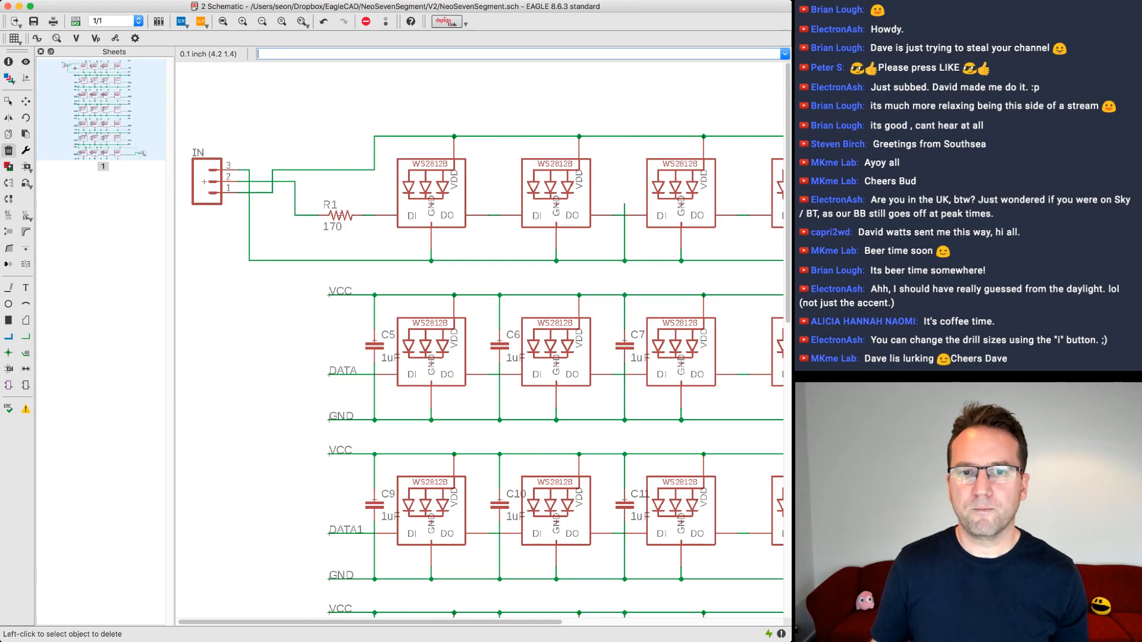
click(624, 234)
- Delete capacitors C17, C18 and C19 and their connecting wires from the DATA3 LED row
middle_drag(624, 235, 522, 102)
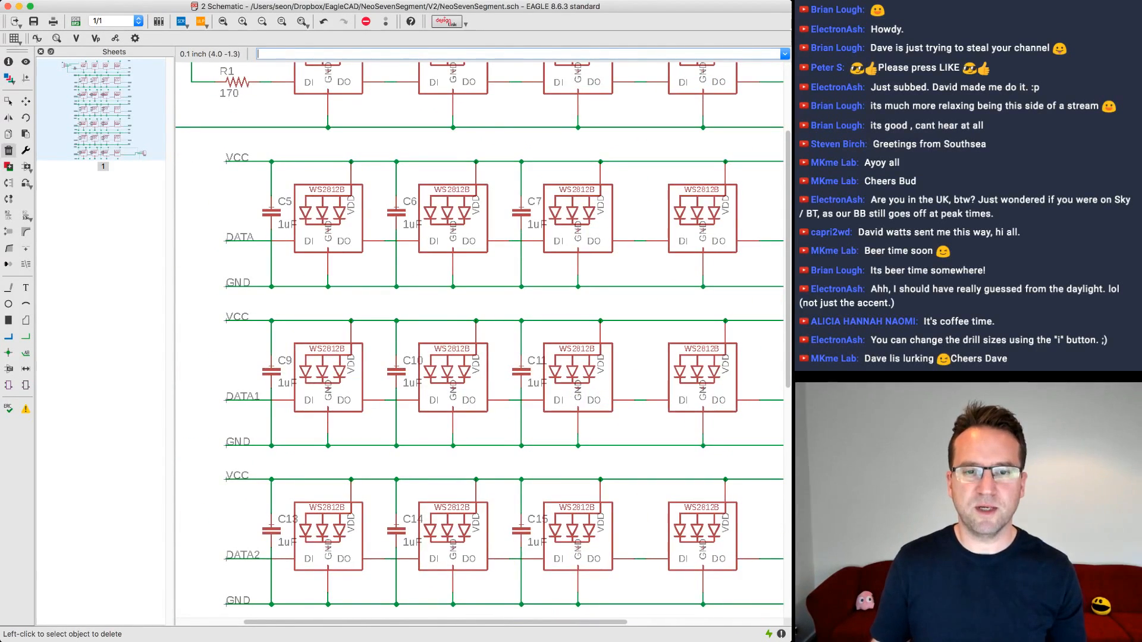
middle_drag(430, 366, 420, 243)
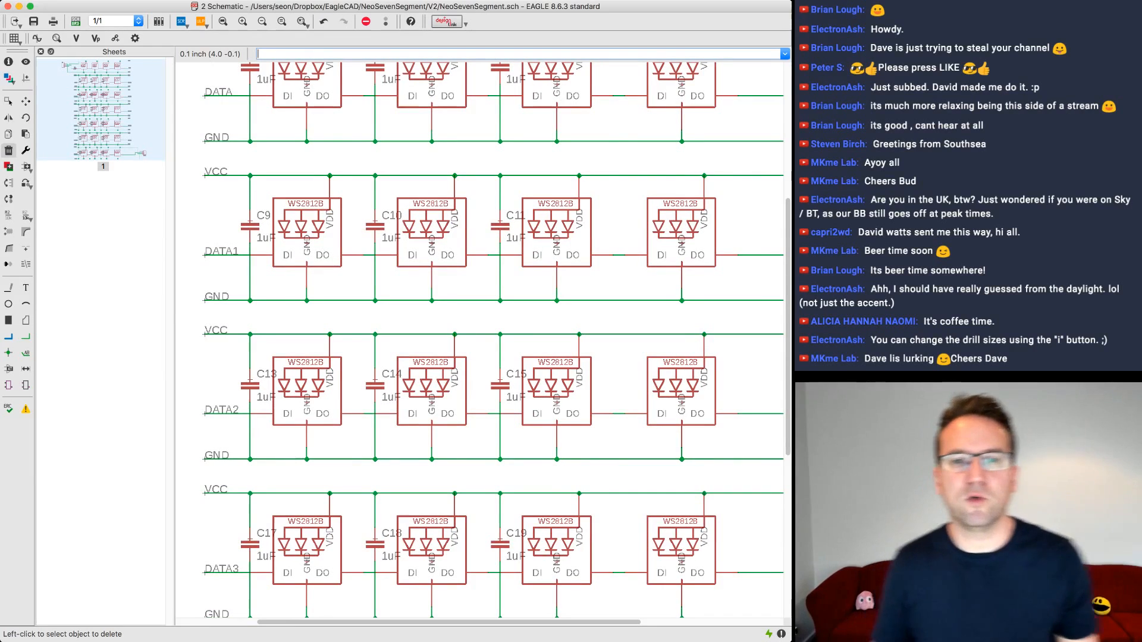
scroll(539, 128, down, 1)
middle_drag(539, 128, 490, 94)
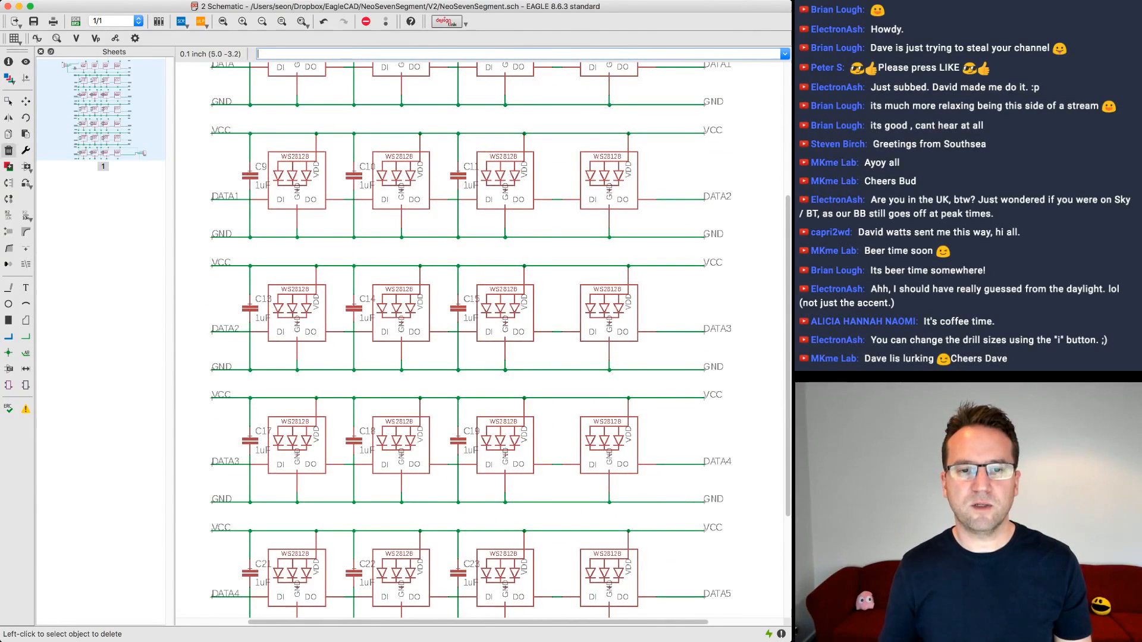
middle_drag(530, 333, 566, 250)
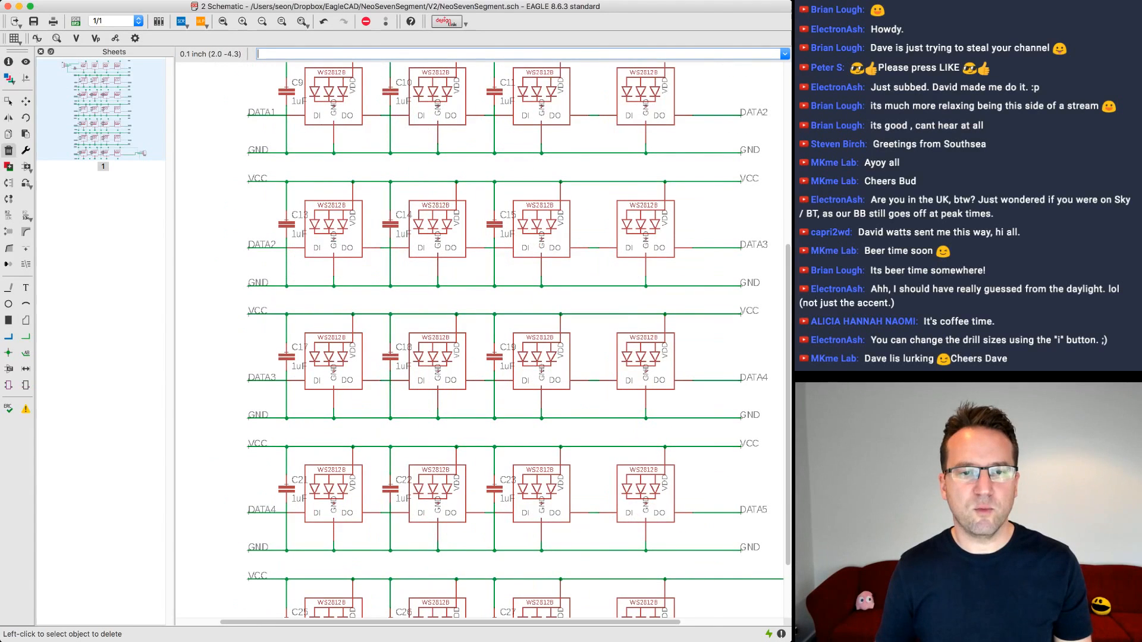
click(287, 357)
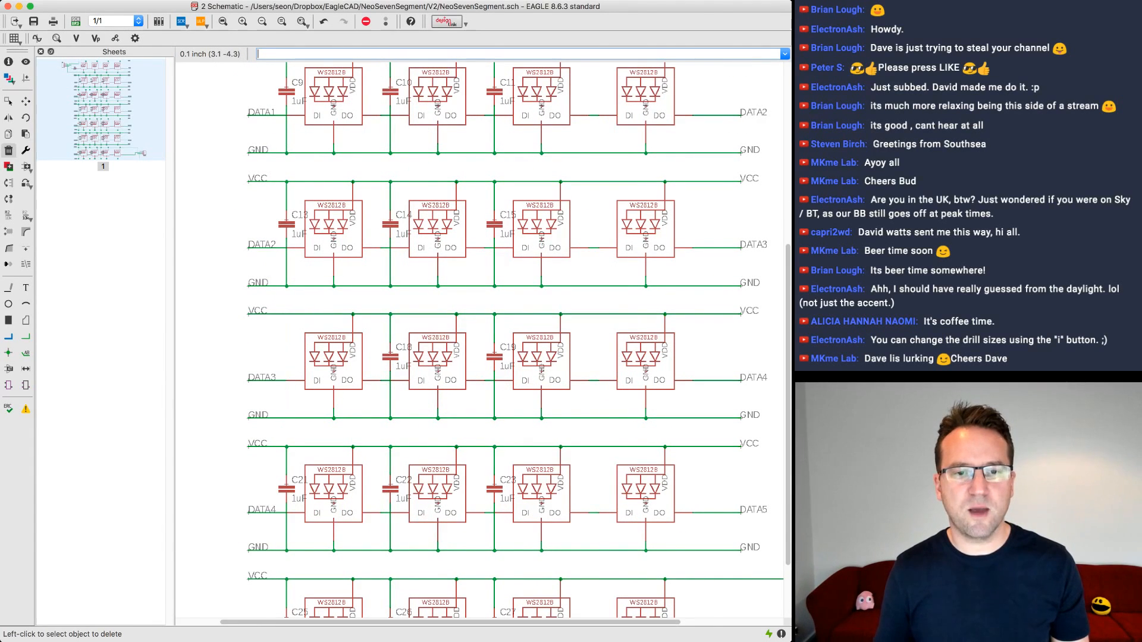
click(390, 357)
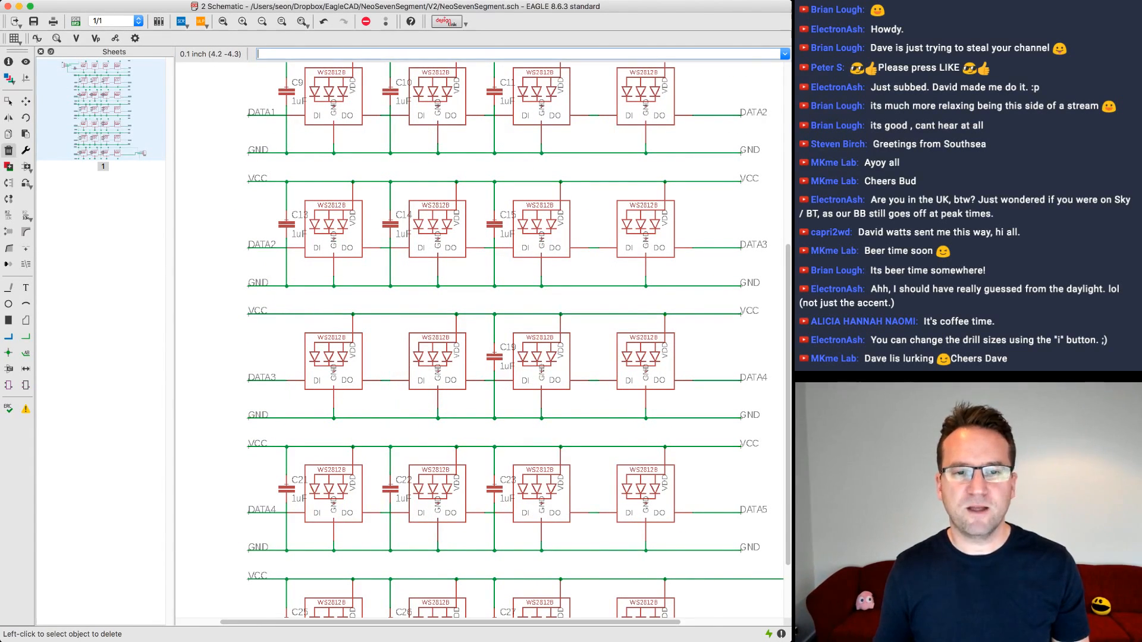
click(494, 357)
click(494, 410)
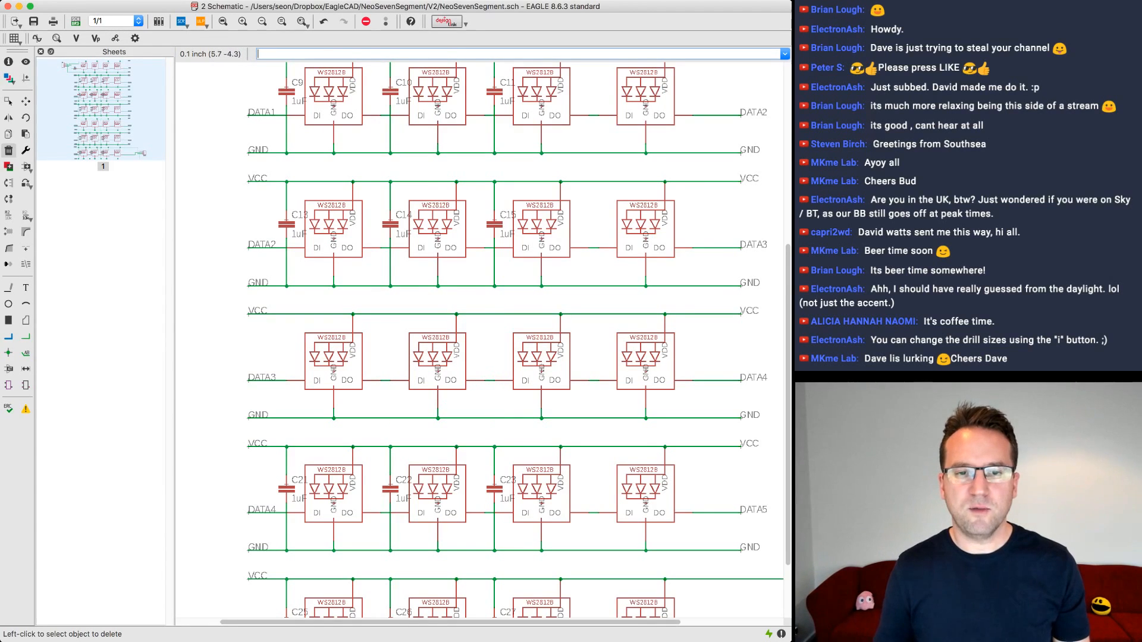
- Delete capacitors C21, C22 and C23 and their connecting wires from the DATA4 LED row
scroll(512, 339, down, 5)
click(304, 362)
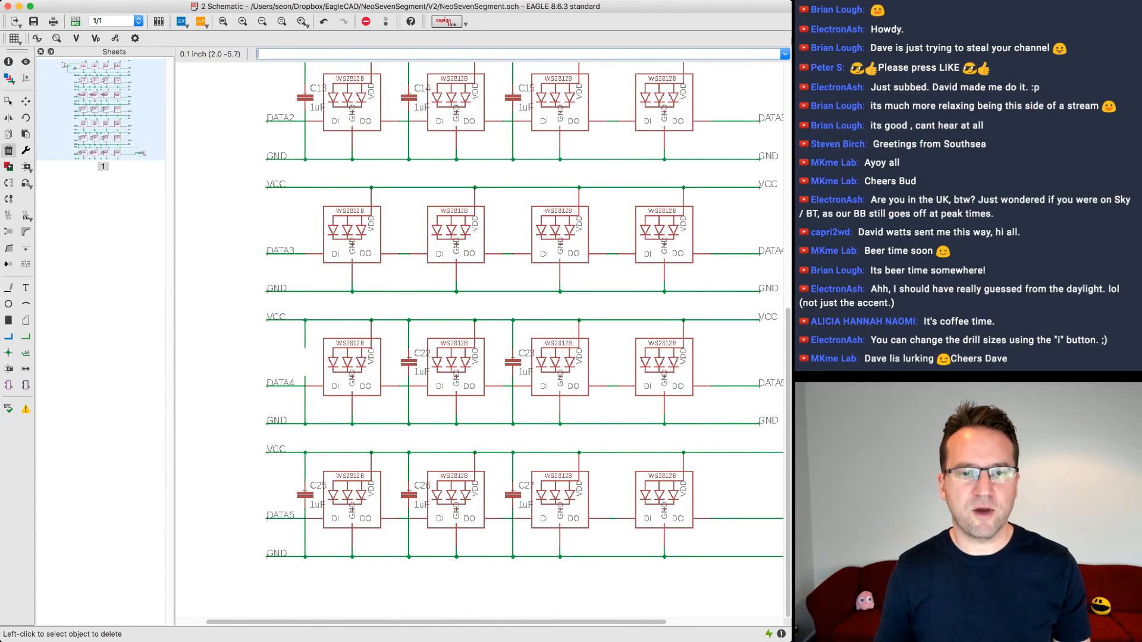
click(305, 334)
click(305, 399)
click(408, 362)
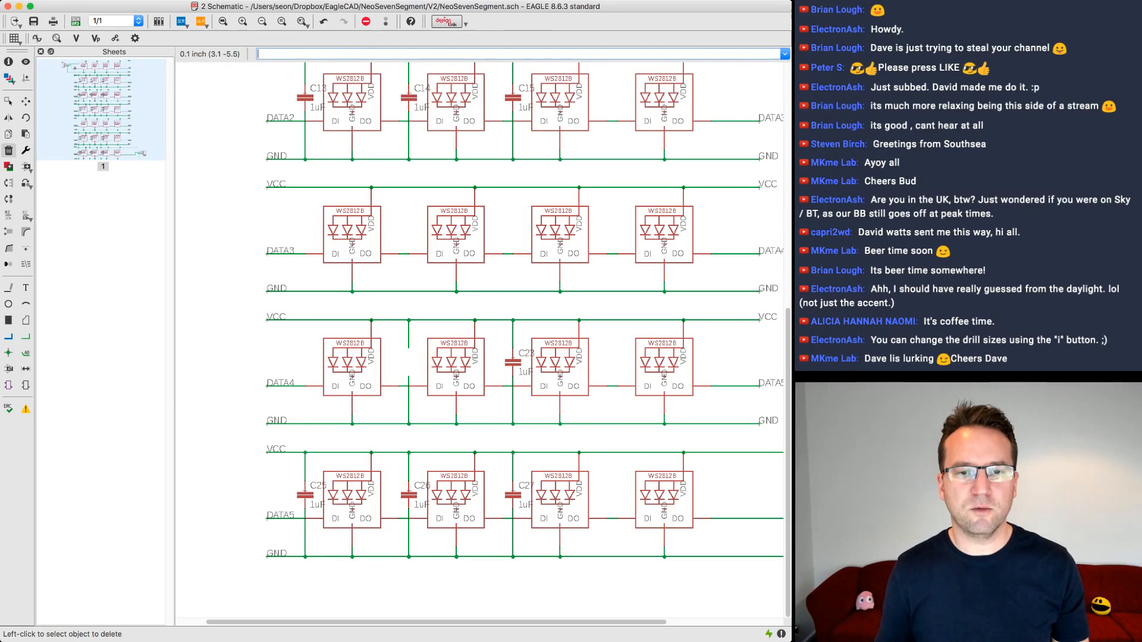
click(408, 334)
click(409, 400)
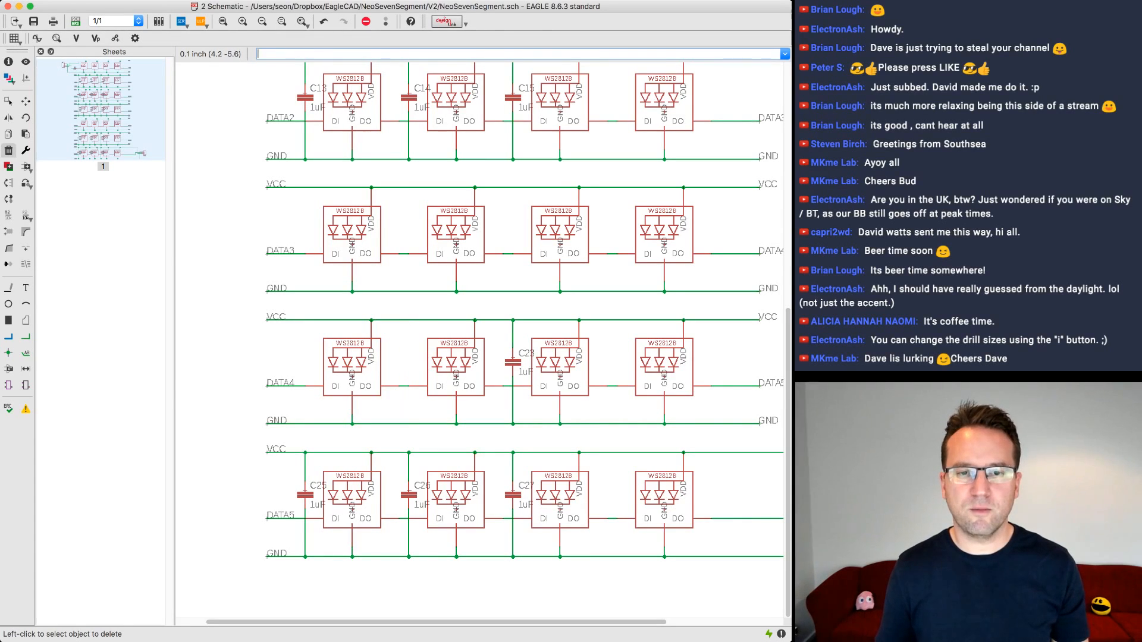
click(512, 334)
click(512, 334)
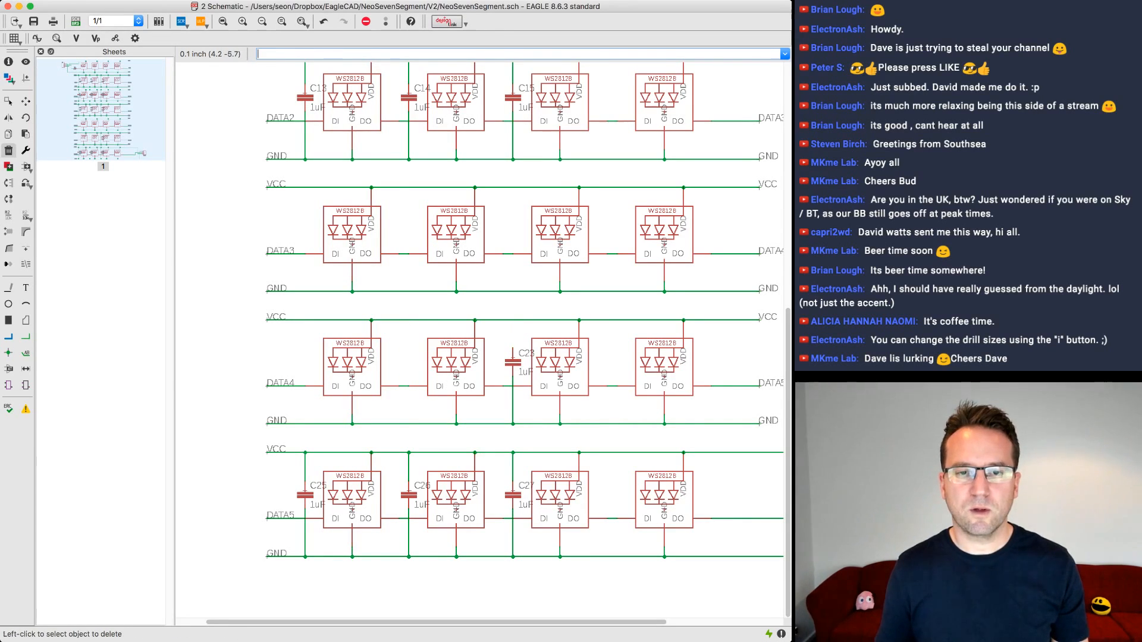
click(512, 361)
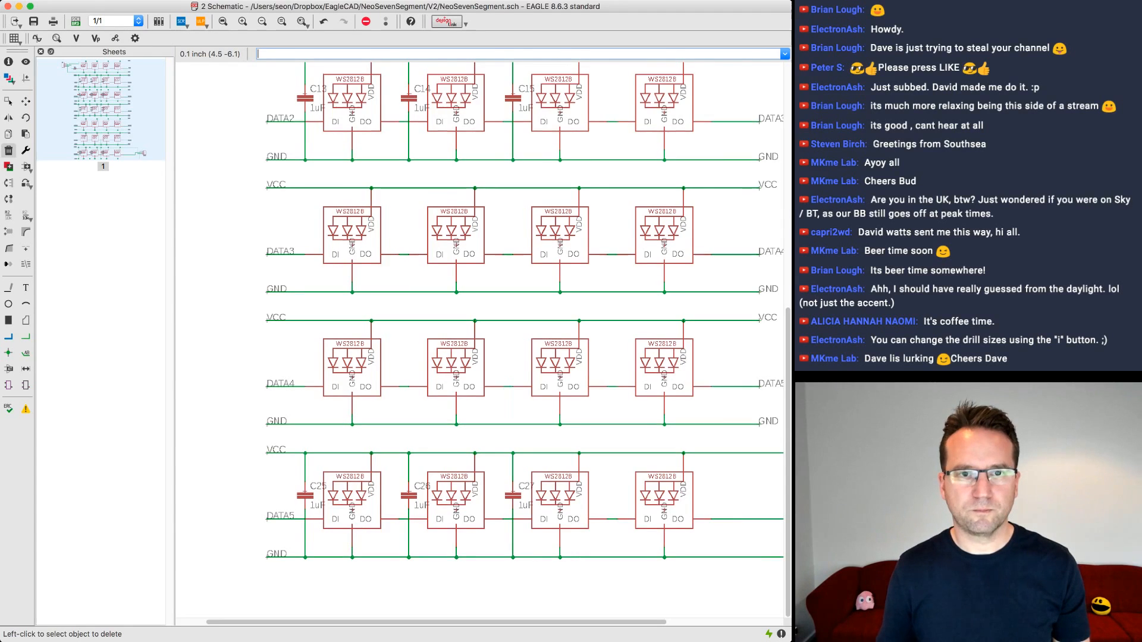
- Delete capacitors C25, C26 and C27 and their connecting wires from the DATA5 LED row
scroll(523, 309, down, 5)
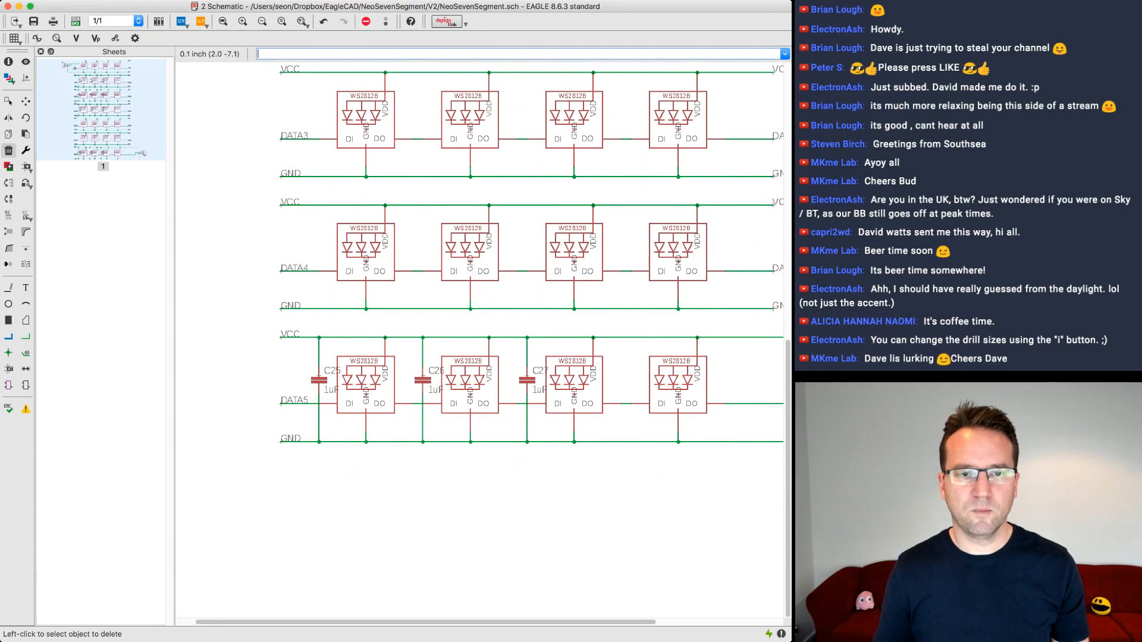
click(318, 380)
click(423, 419)
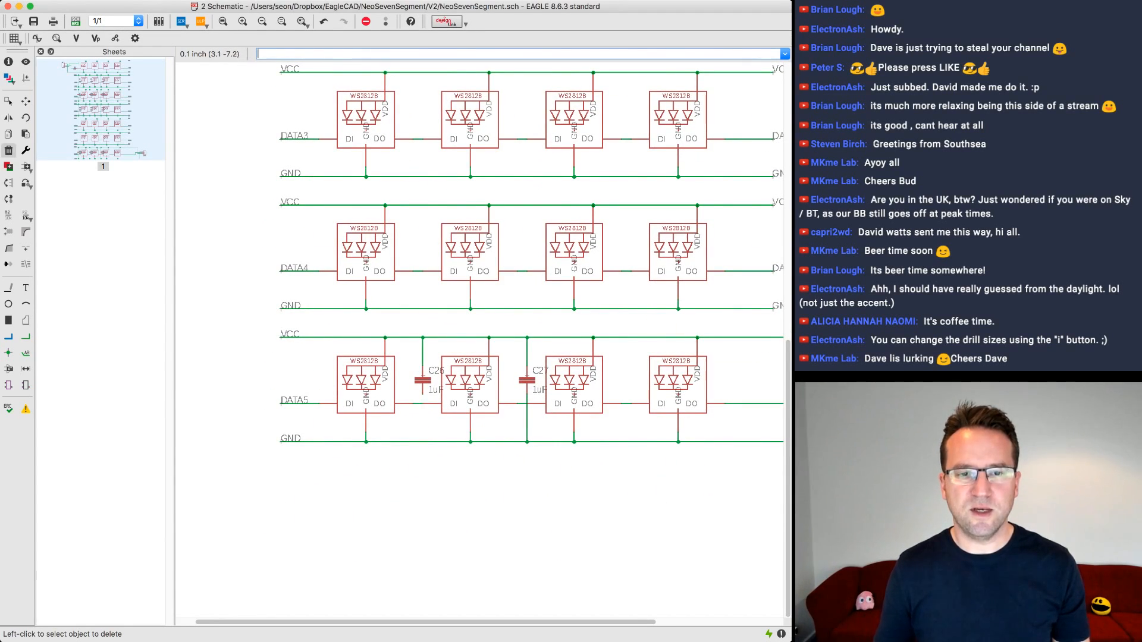
click(423, 379)
click(423, 351)
click(527, 379)
click(527, 351)
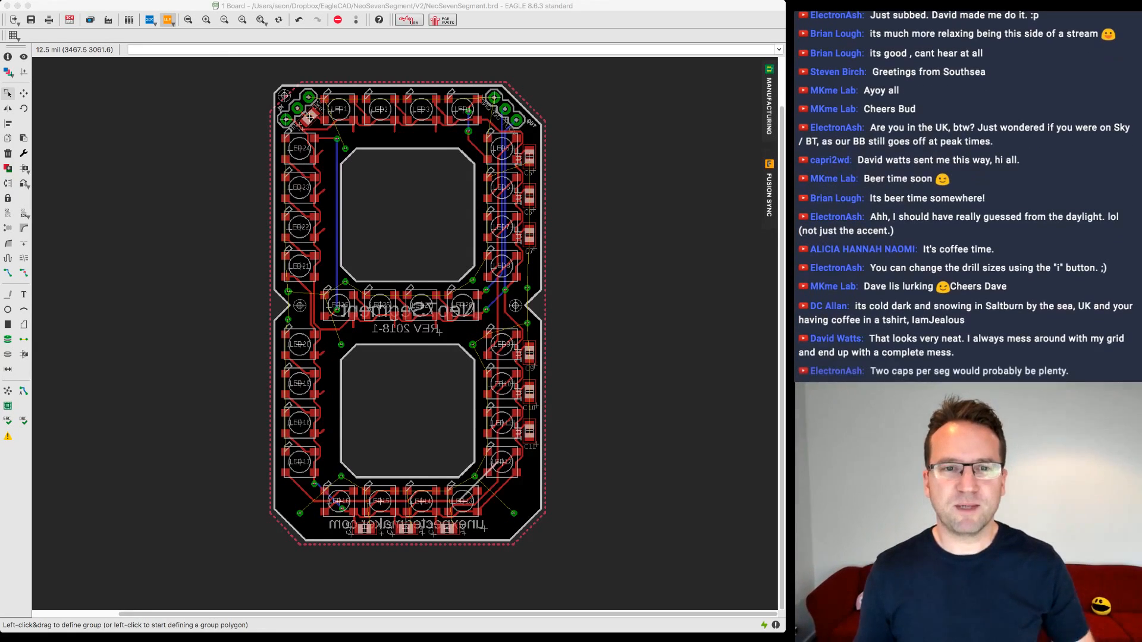
- Switch to the NeoSevenSegment board layout and look over the remaining parts and traces
click(518, 50)
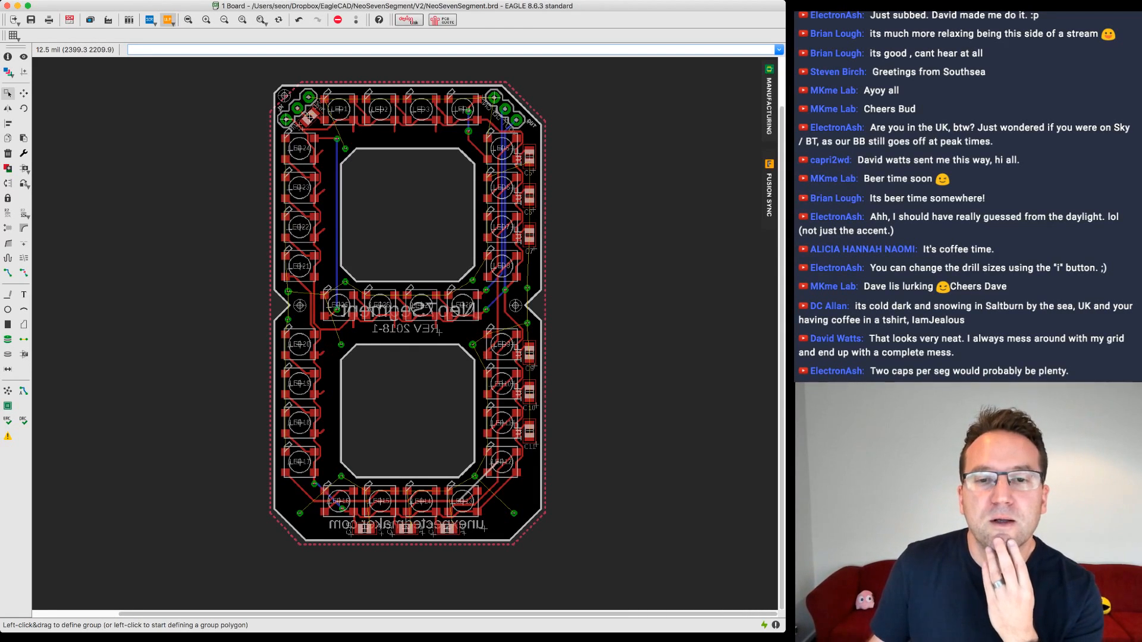
middle_drag(604, 268, 635, 231)
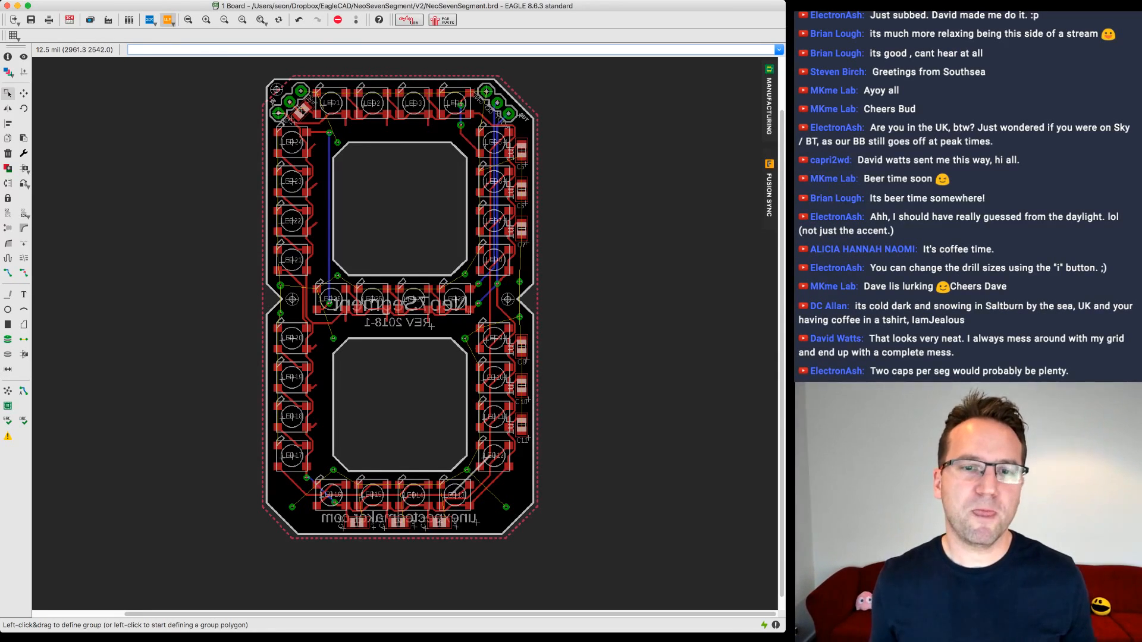
scroll(599, 307, up, 1)
scroll(598, 307, down, 1)
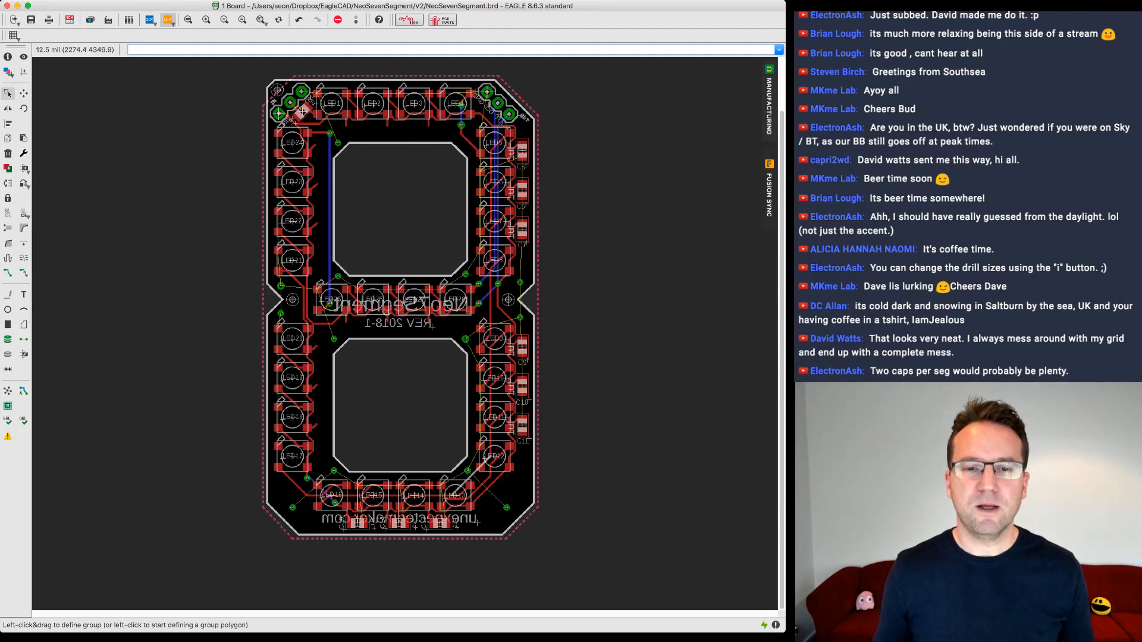
middle_drag(511, 387, 514, 397)
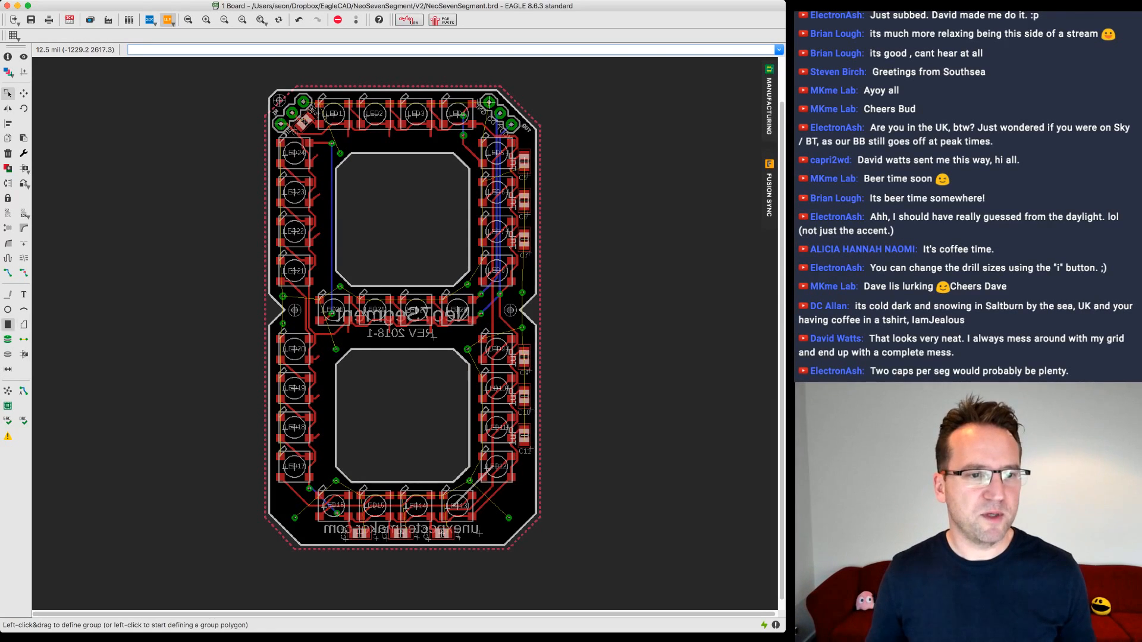
- Rip up the leftover VCC trace stub beside LED20's VDD pad
click(24, 273)
click(431, 133)
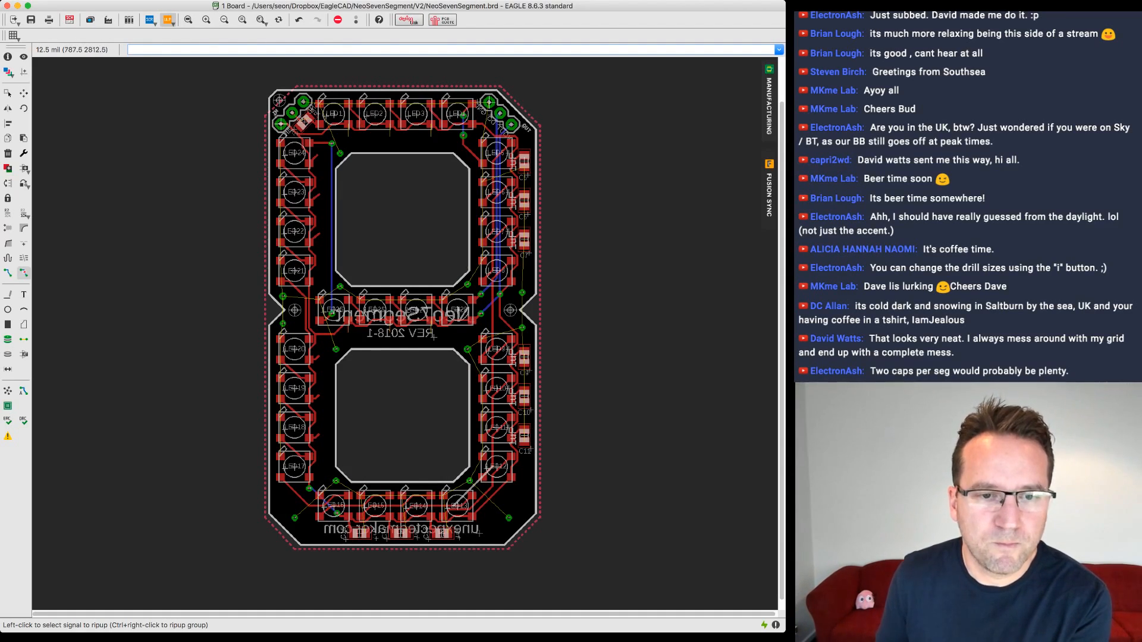
scroll(355, 333, up, 3)
middle_drag(412, 407, 409, 181)
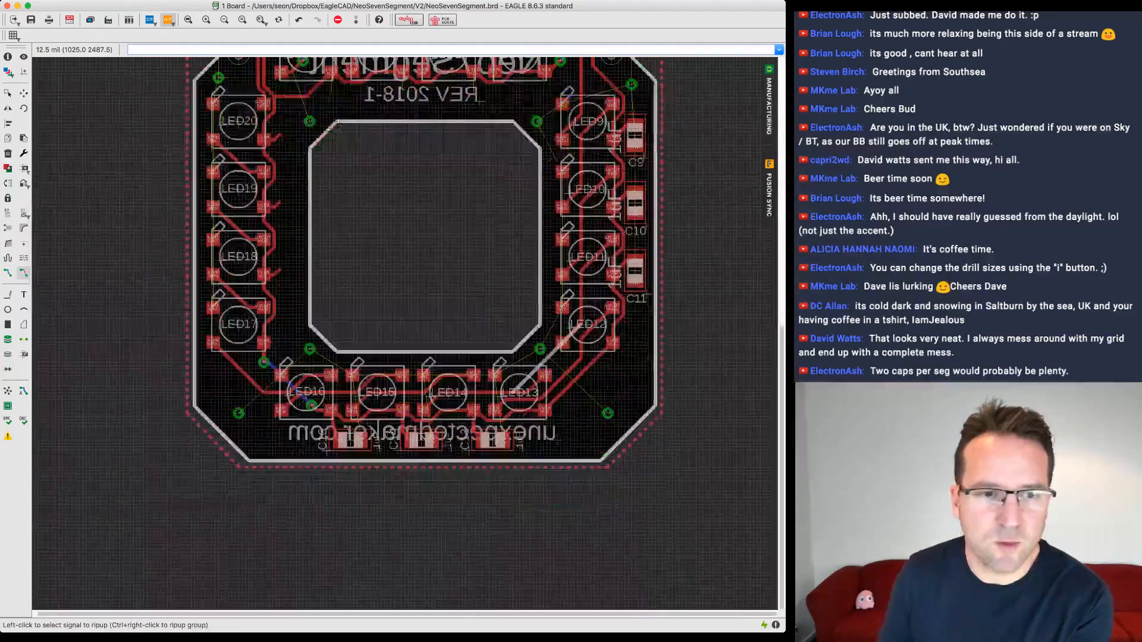
scroll(259, 287, up, 2)
middle_drag(259, 287, 290, 290)
click(285, 144)
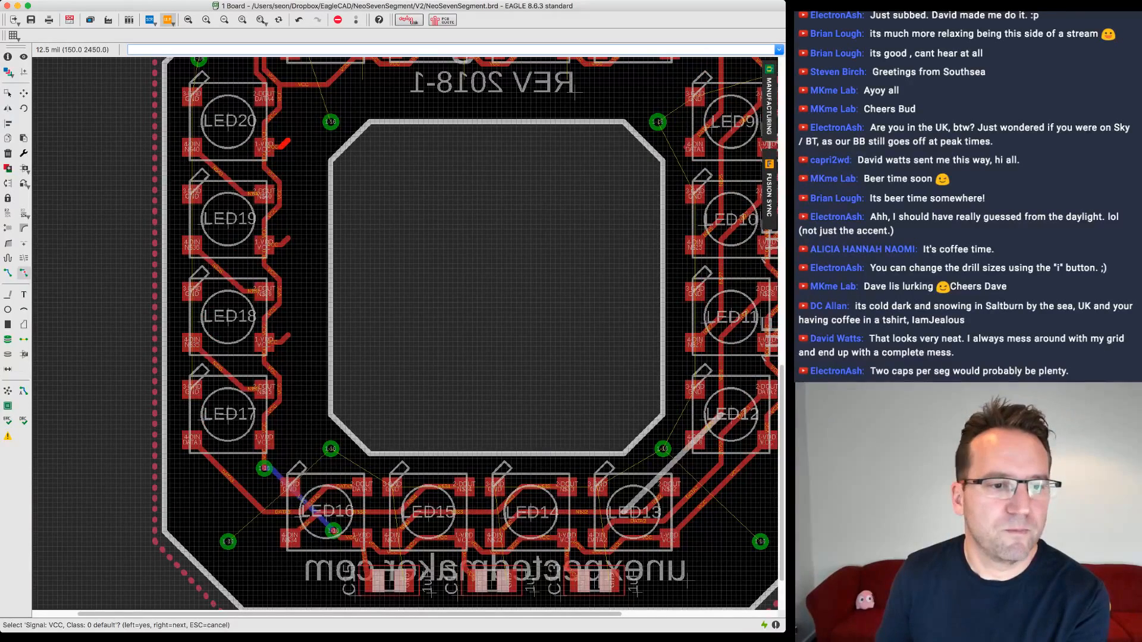
click(24, 273)
click(285, 144)
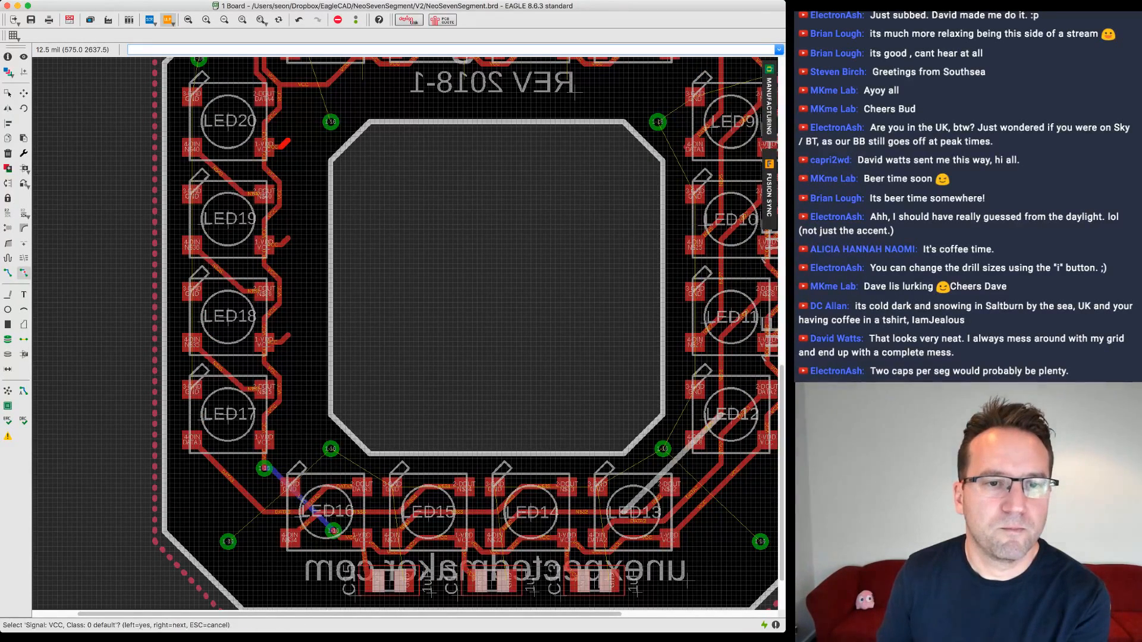
click(285, 144)
click(278, 147)
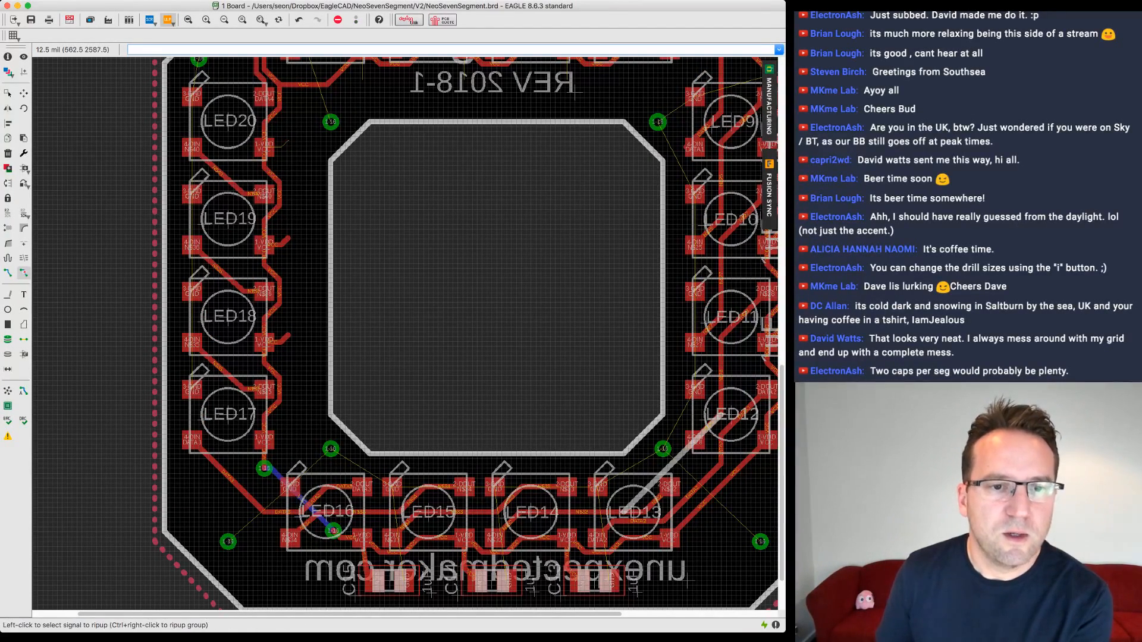
click(288, 141)
- Rip up the leftover VCC trace stubs beside the VDD pads of LED19 and LED18, including their end pieces
click(276, 245)
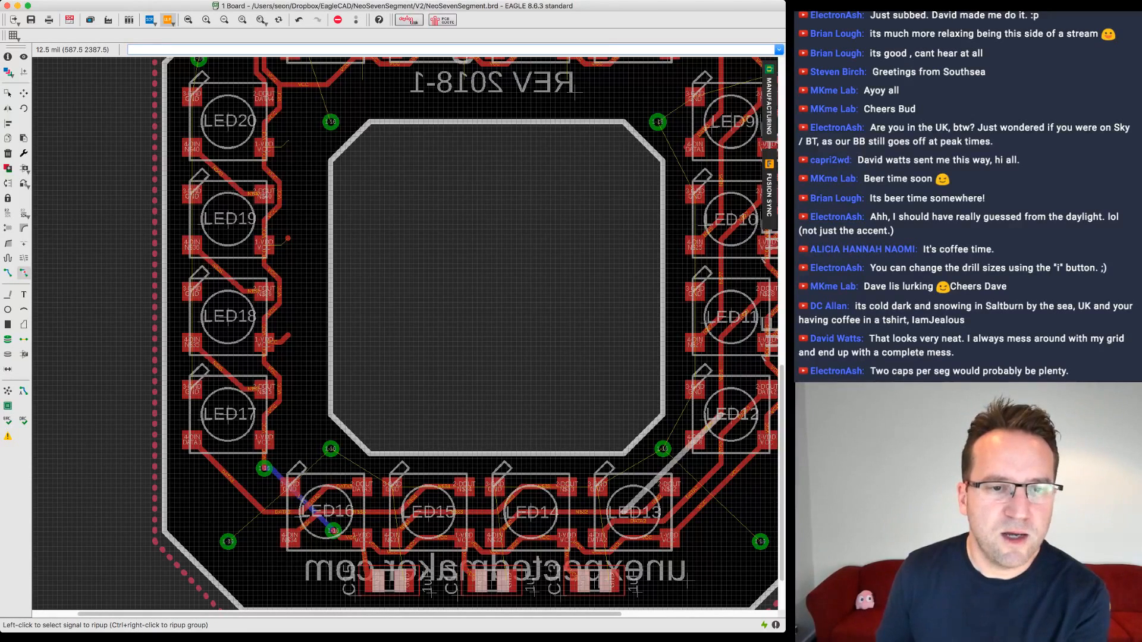
scroll(283, 247, up, 3)
scroll(284, 248, up, 1)
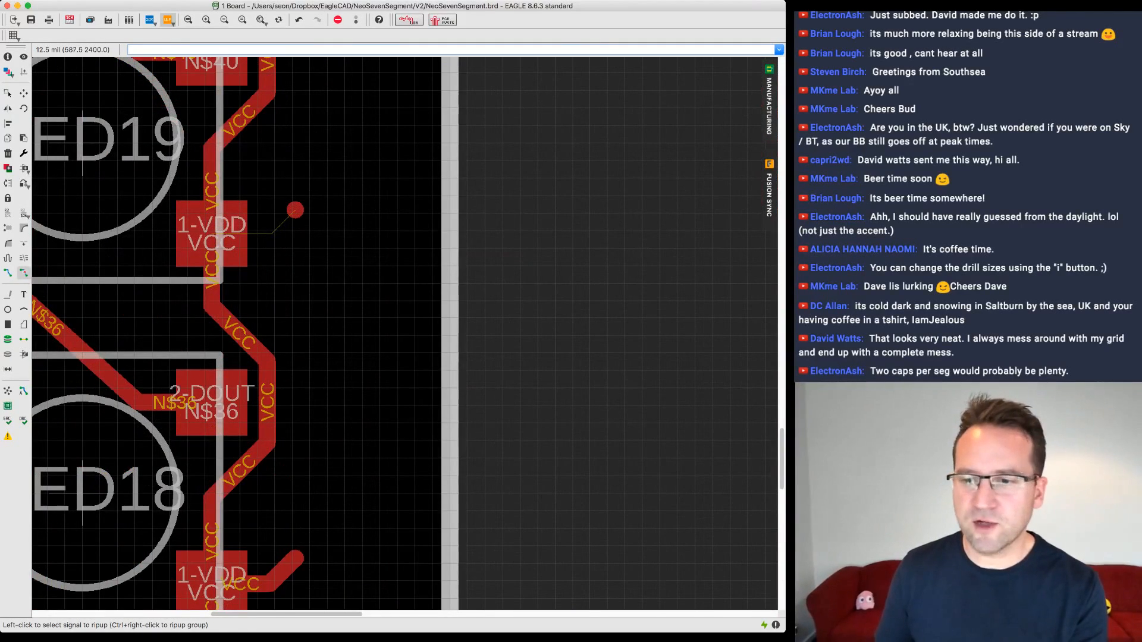
click(295, 210)
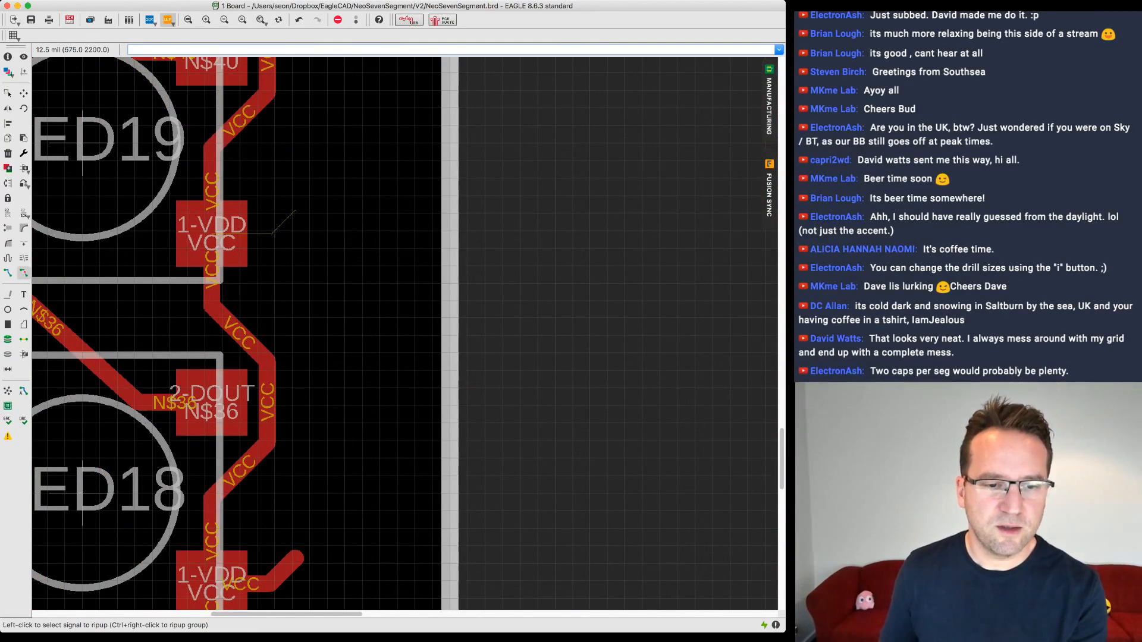
click(260, 584)
click(259, 584)
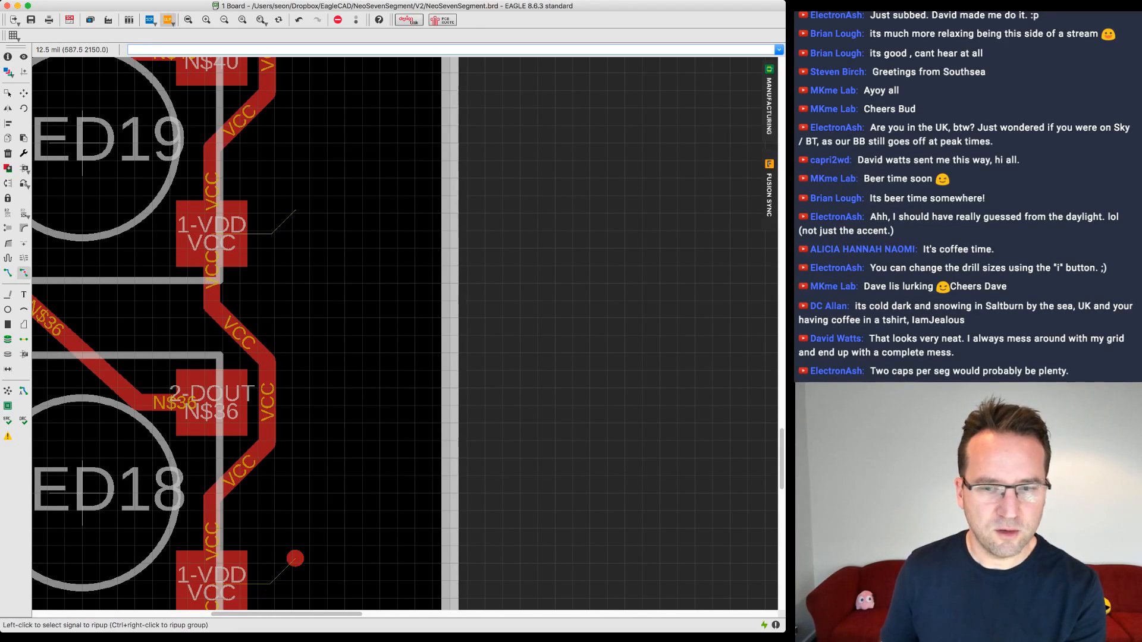
click(295, 558)
- Examine the traces from LED18 past LED17 to the bottom LED row for further leftover stubs
middle_drag(303, 568, 355, 237)
scroll(309, 553, down, 1)
scroll(381, 384, up, 3)
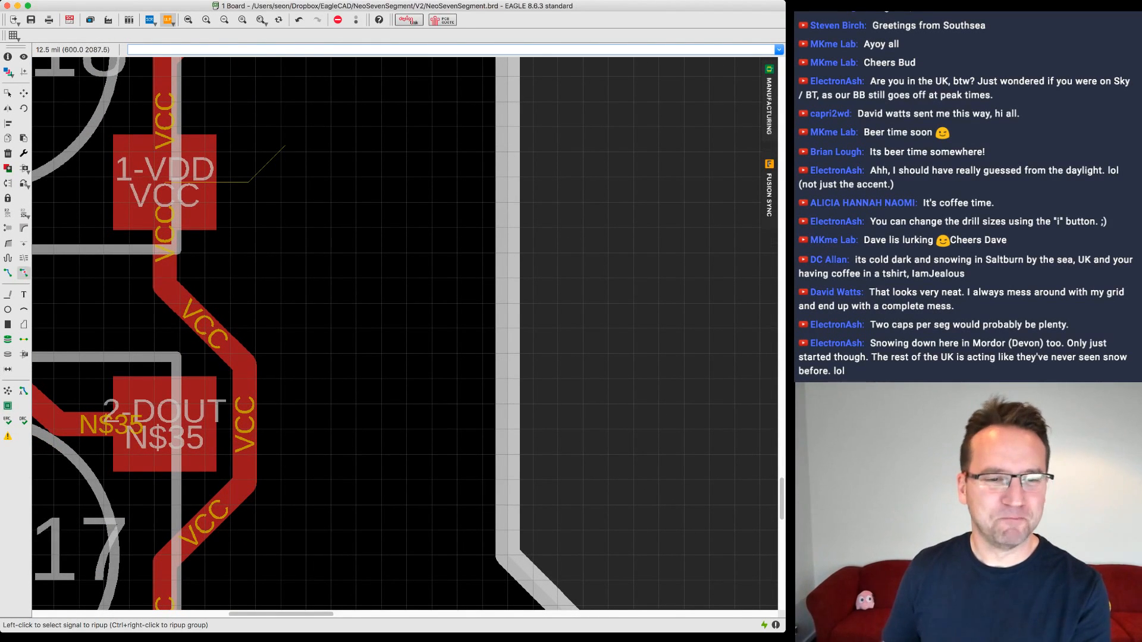
middle_drag(304, 582, 361, 410)
scroll(109, 93, down, 5)
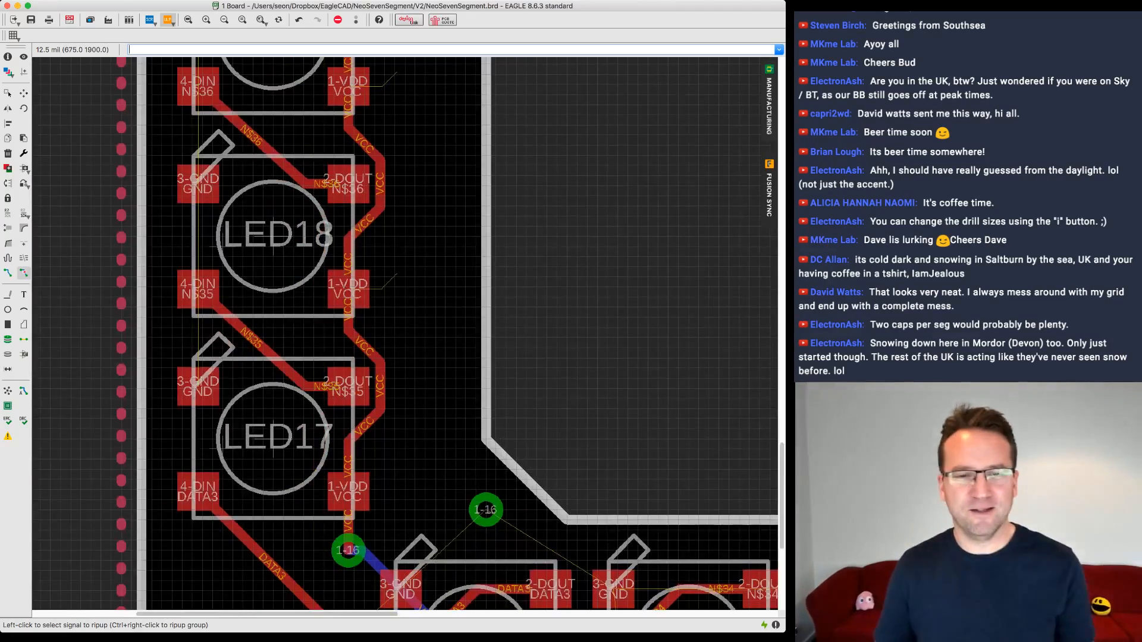
middle_drag(188, 389, 166, 358)
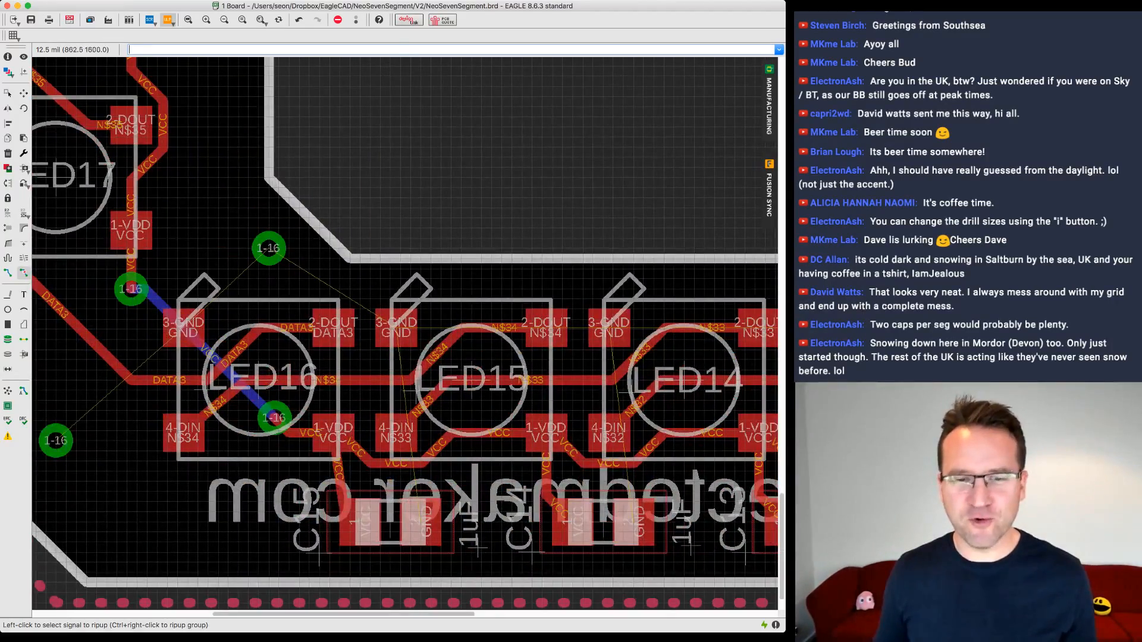
- Rip up the leftover VCC trace stubs beside LED22, LED23 and LED24
middle_drag(501, 531, 179, 561)
middle_drag(524, 333, 283, 481)
middle_drag(503, 294, 496, 355)
middle_drag(538, 242, 469, 547)
scroll(468, 548, up, 1)
middle_drag(497, 65, 511, 333)
scroll(510, 317, down, 3)
scroll(513, 311, down, 2)
middle_drag(465, 194, 471, 476)
middle_drag(119, 310, 354, 349)
click(290, 342)
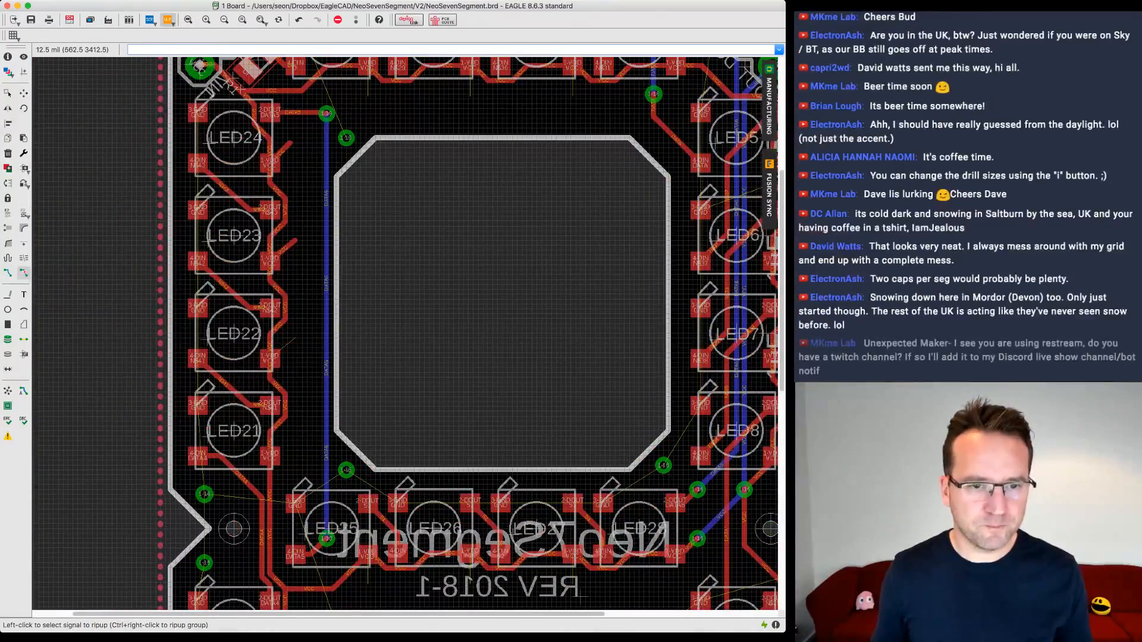
click(288, 246)
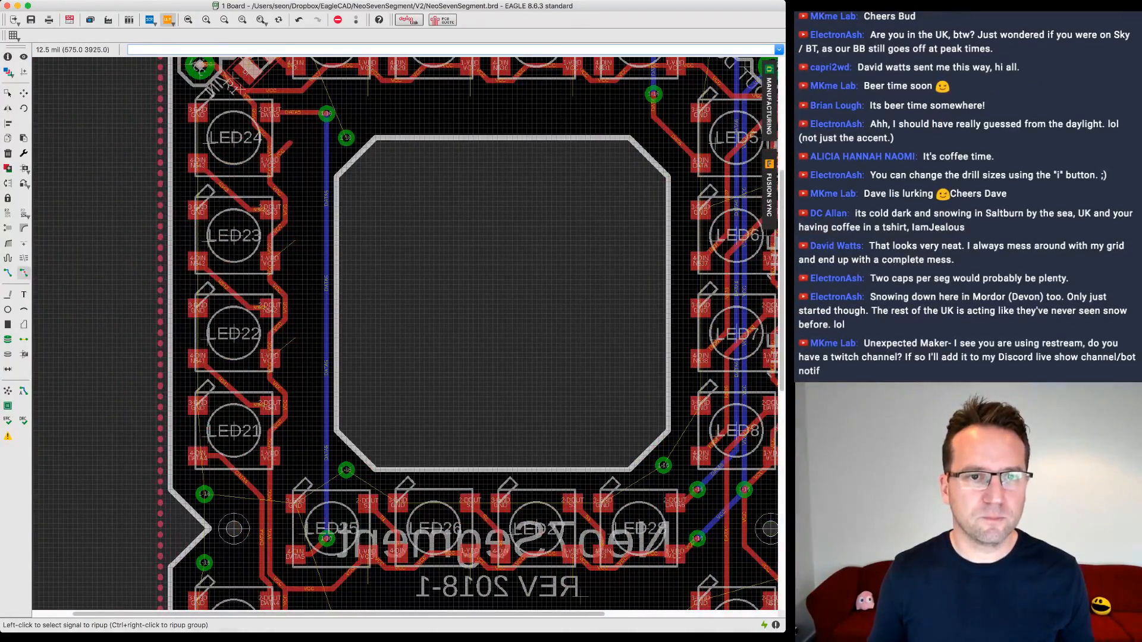
click(286, 148)
middle_drag(387, 148, 321, 272)
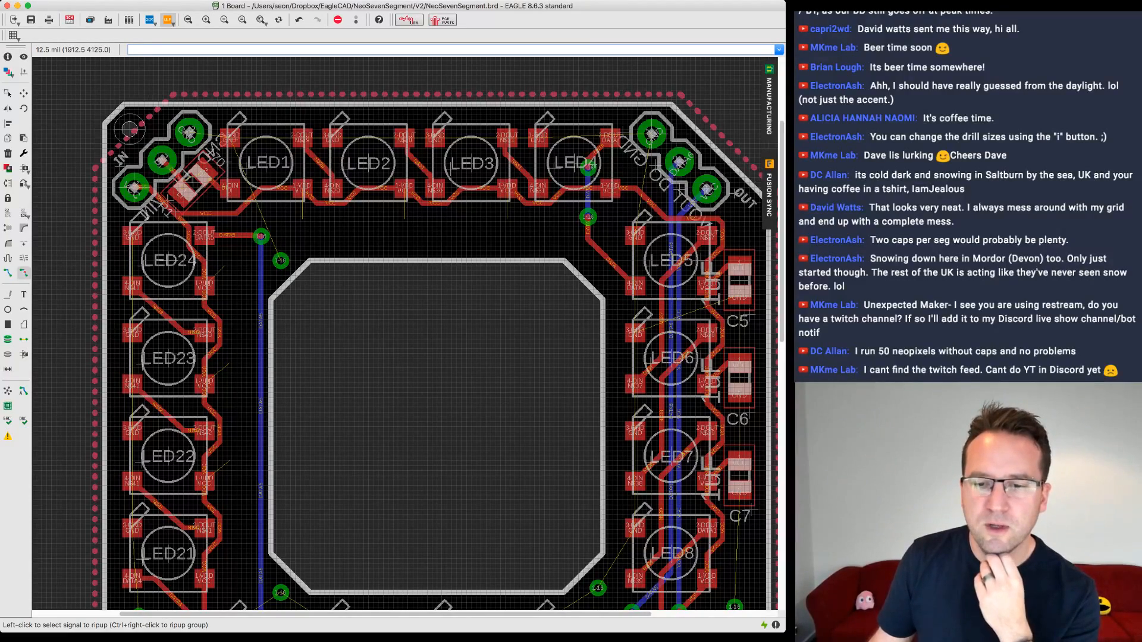
- Enlarge the board window and run Ratsnest to recalculate the airwires and fill the copper polygons
drag(785, 632, 833, 641)
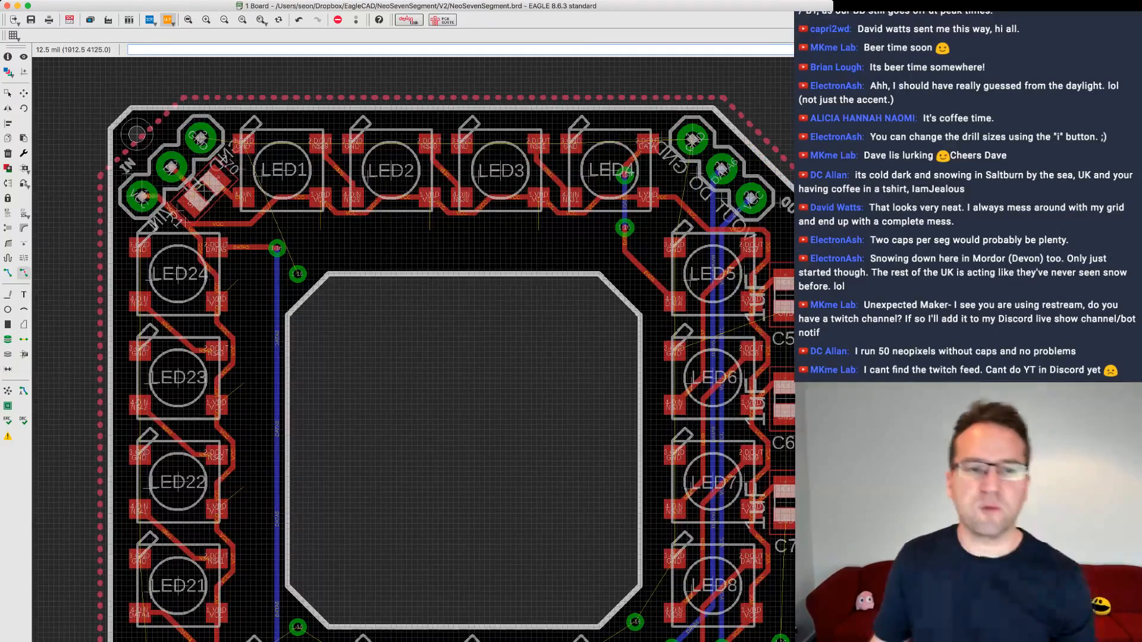
scroll(428, 408, down, 1)
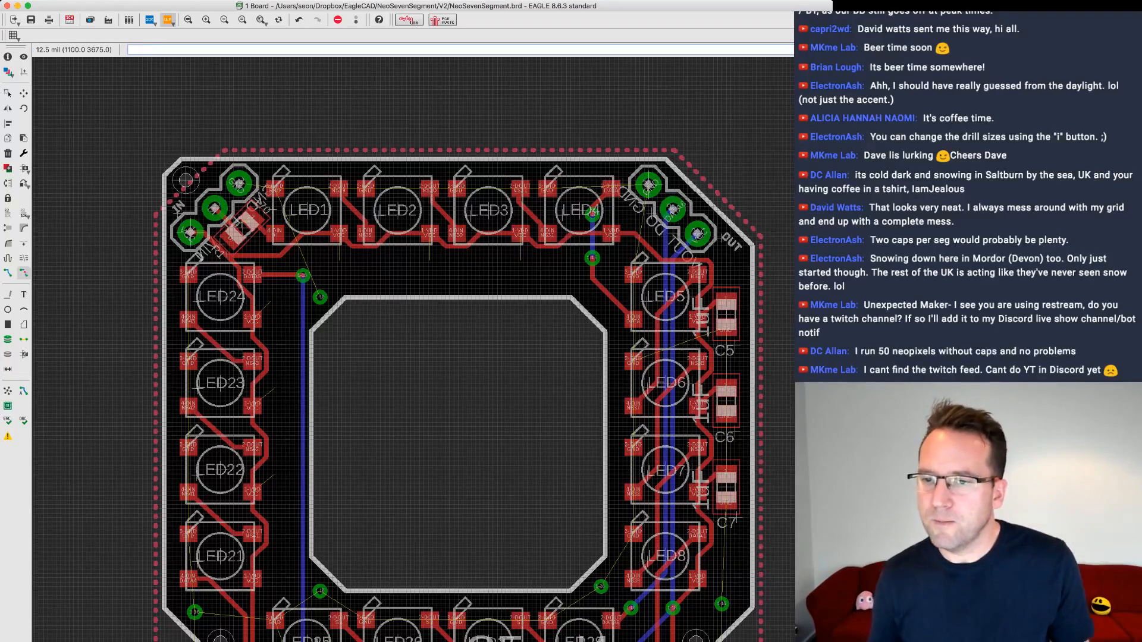
middle_drag(428, 381, 395, 305)
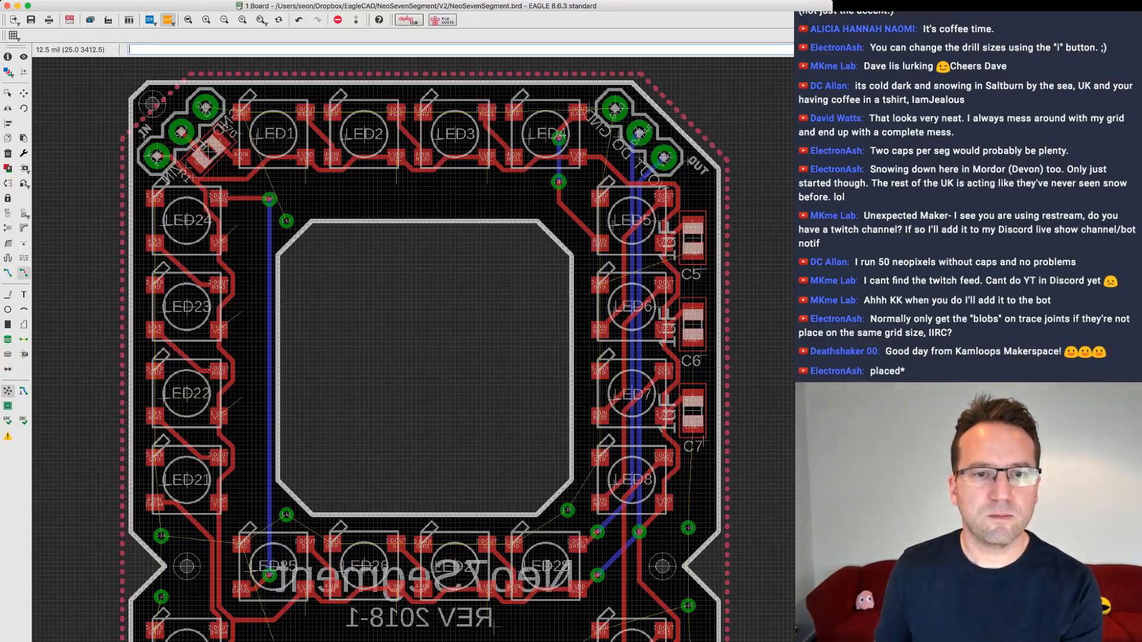
click(7, 391)
- Examine the filled copper pours and remaining traces over the whole seven-segment board
scroll(434, 350, down, 10)
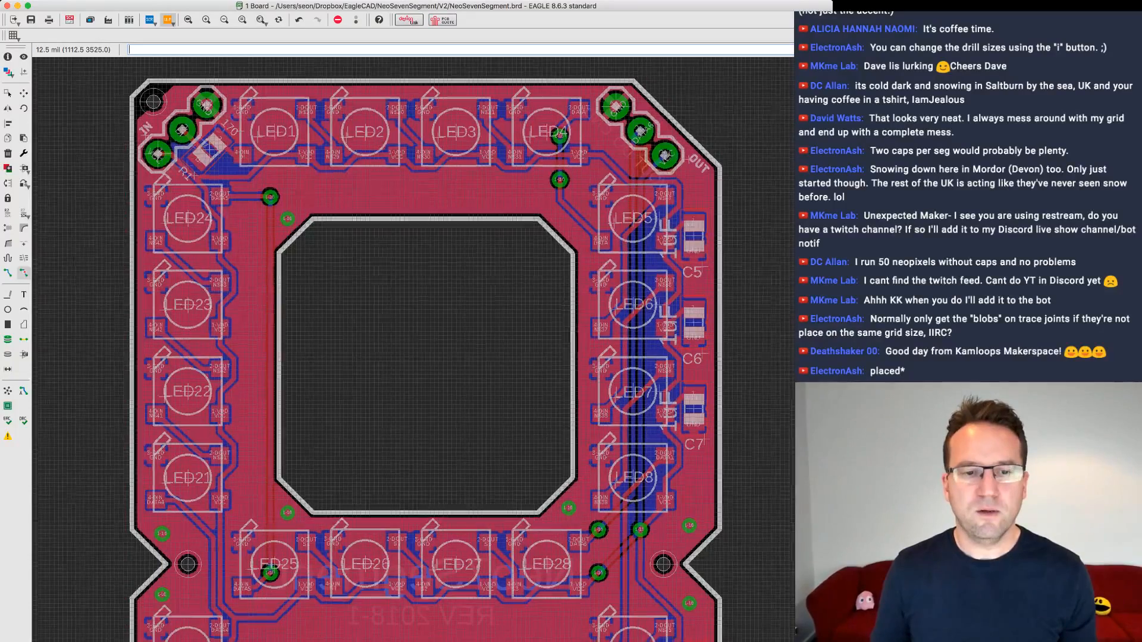
scroll(413, 351, up, 8)
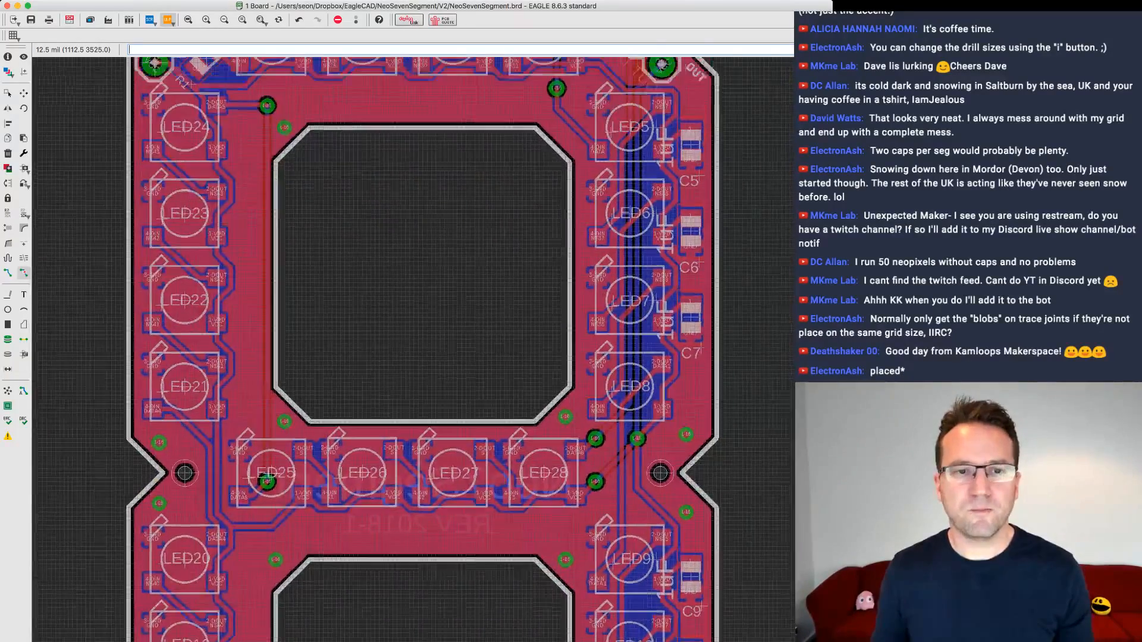
scroll(411, 339, down, 4)
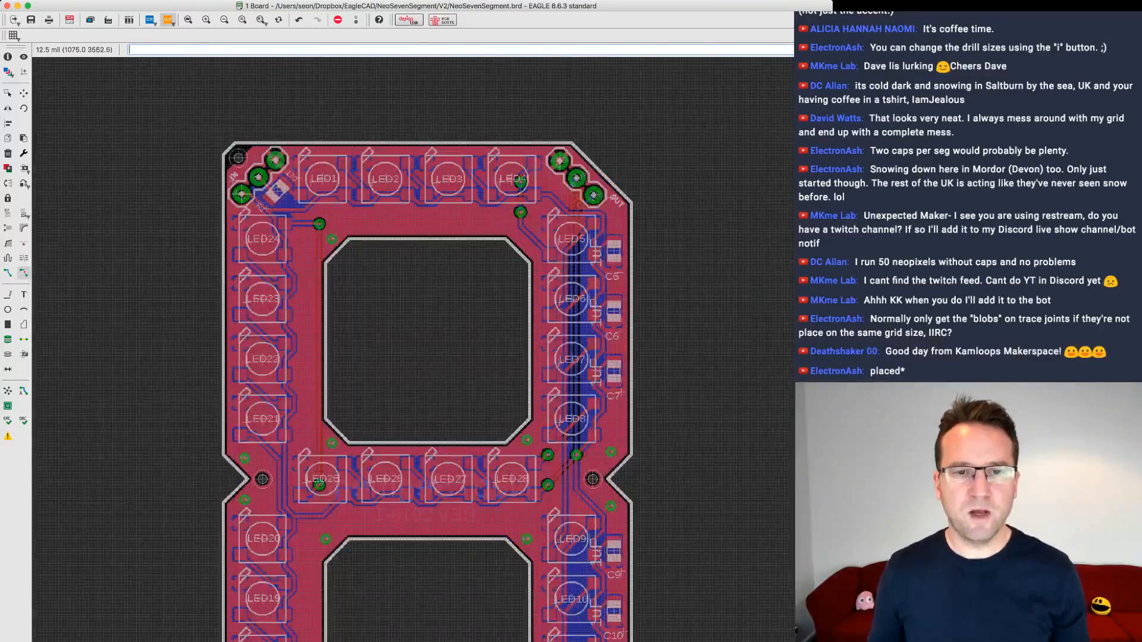
middle_drag(420, 354, 426, 259)
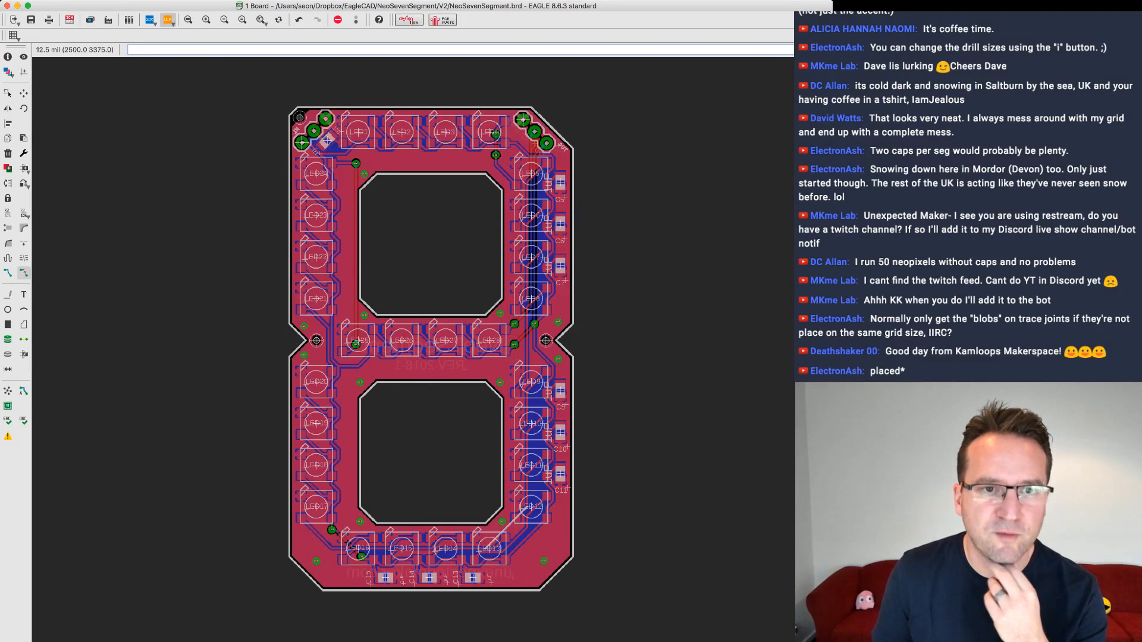
scroll(646, 275, up, 1)
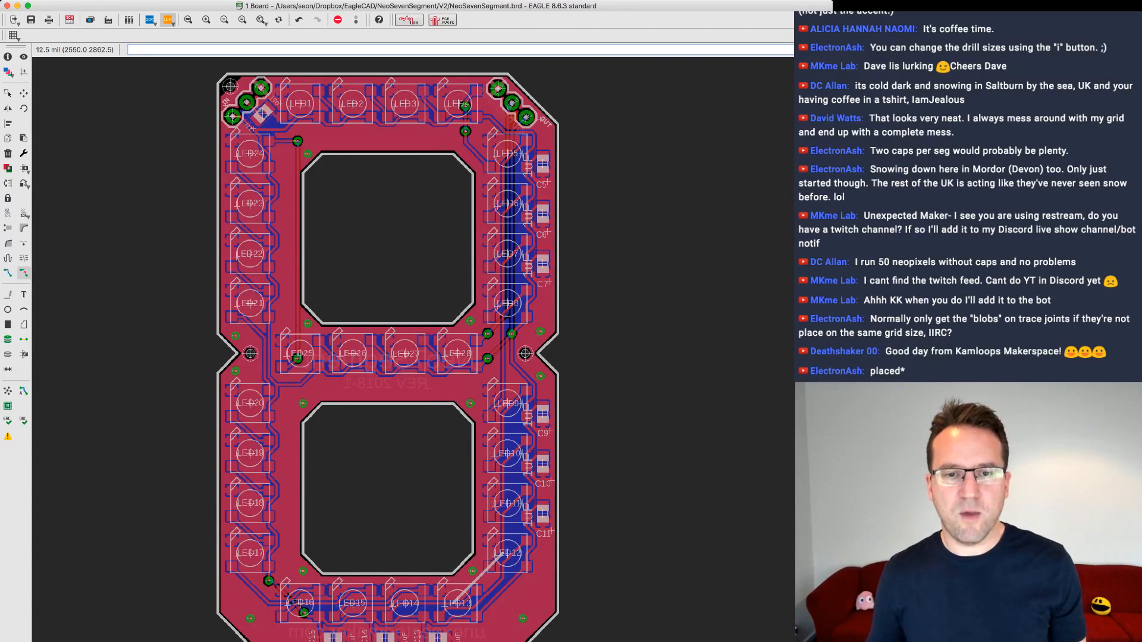
middle_drag(564, 228, 585, 163)
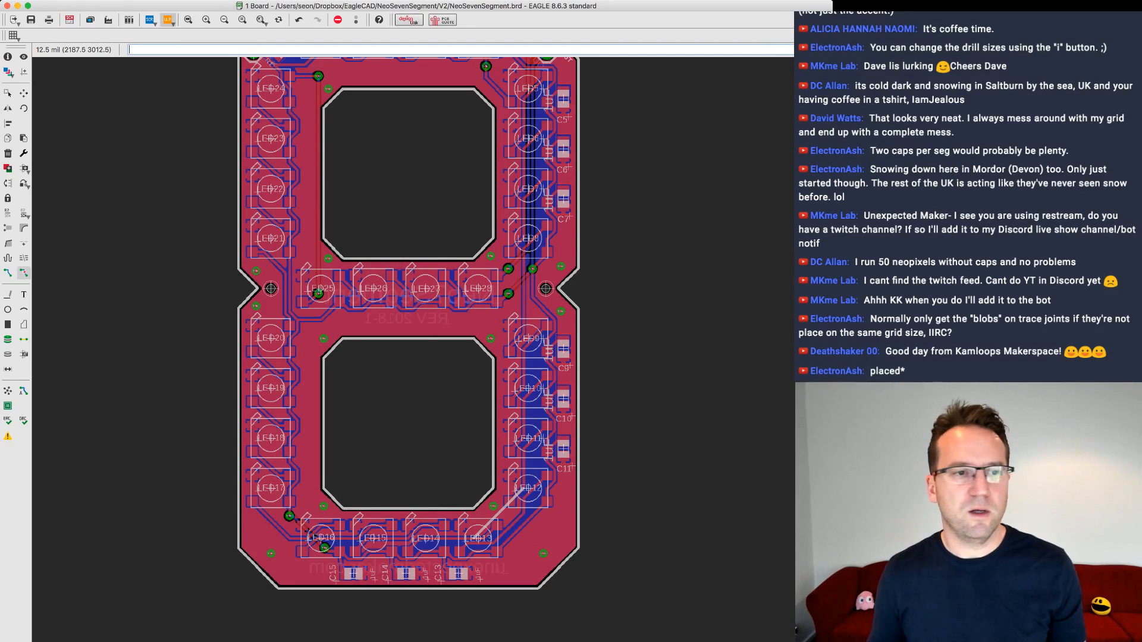
middle_drag(536, 476, 533, 502)
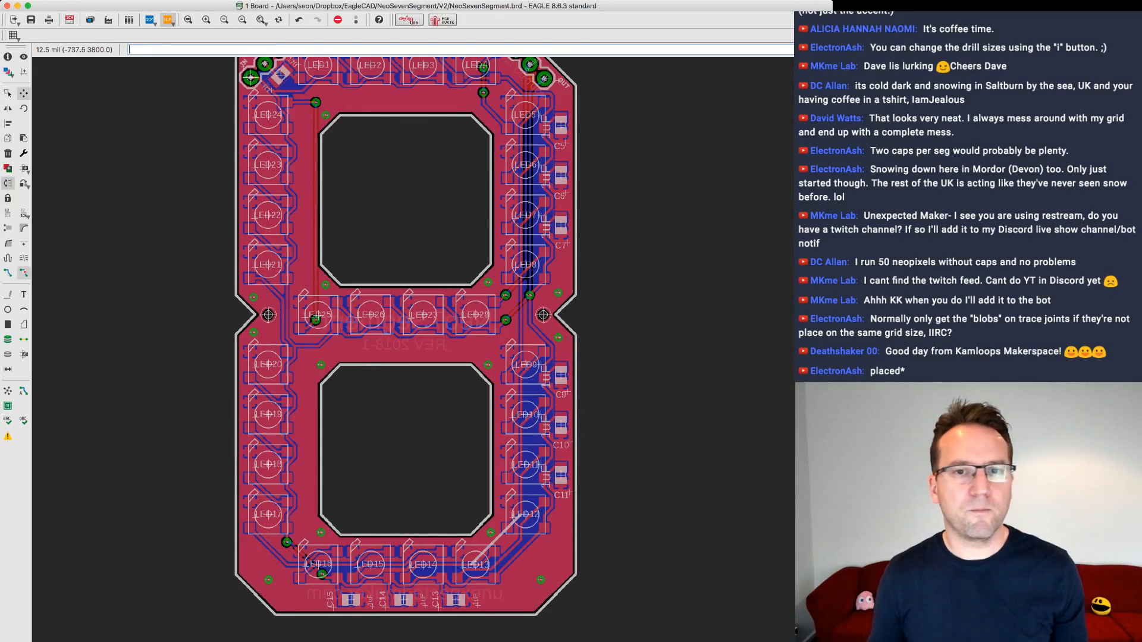
- Switch to the schematic and copy the last WS2812B of the bottom row to the empty space directly below it
click(24, 94)
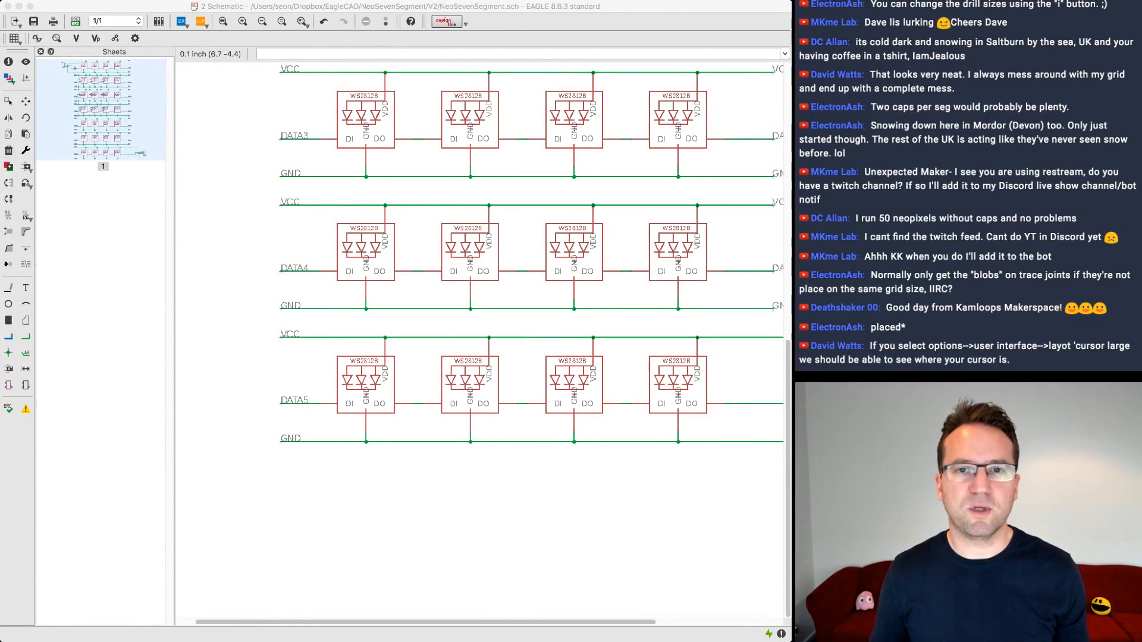
click(9, 101)
scroll(316, 84, down, 5)
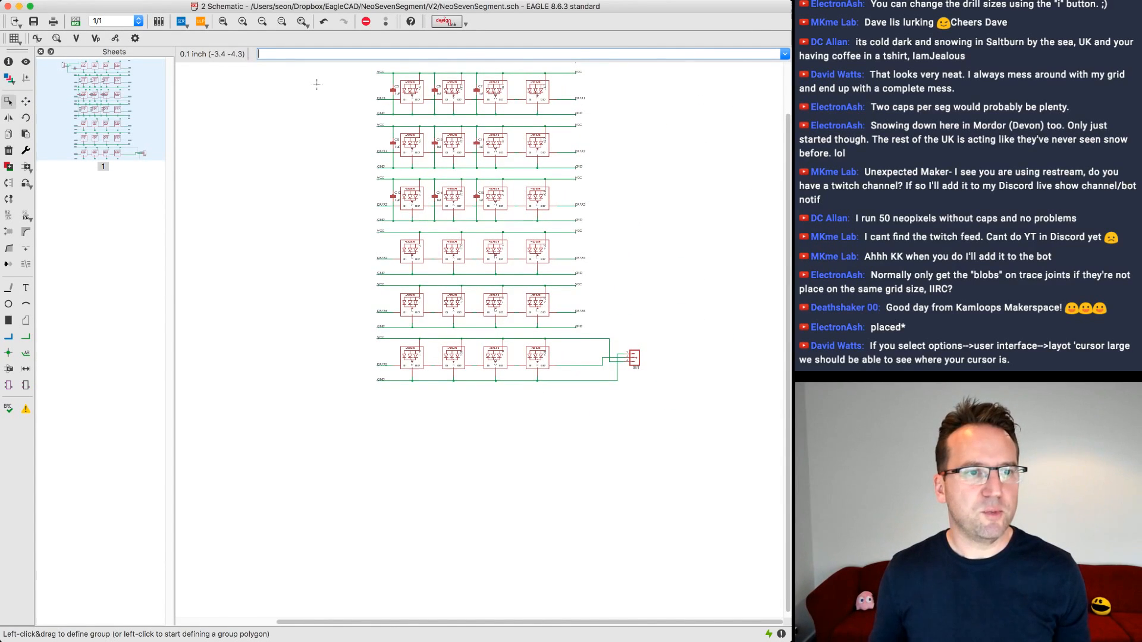
click(8, 134)
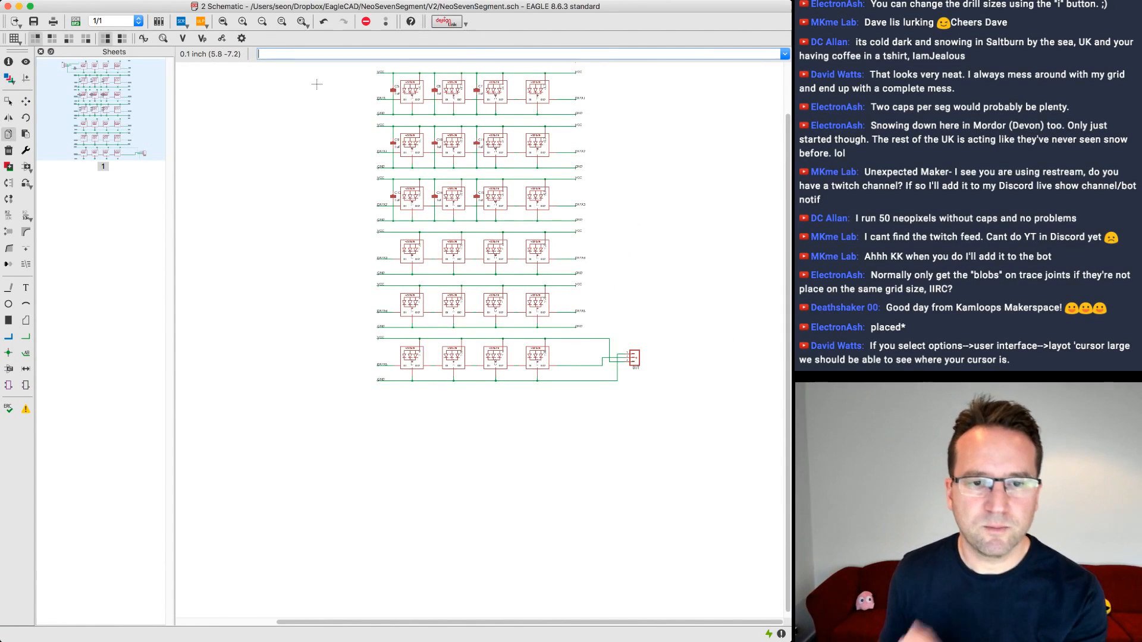
click(537, 360)
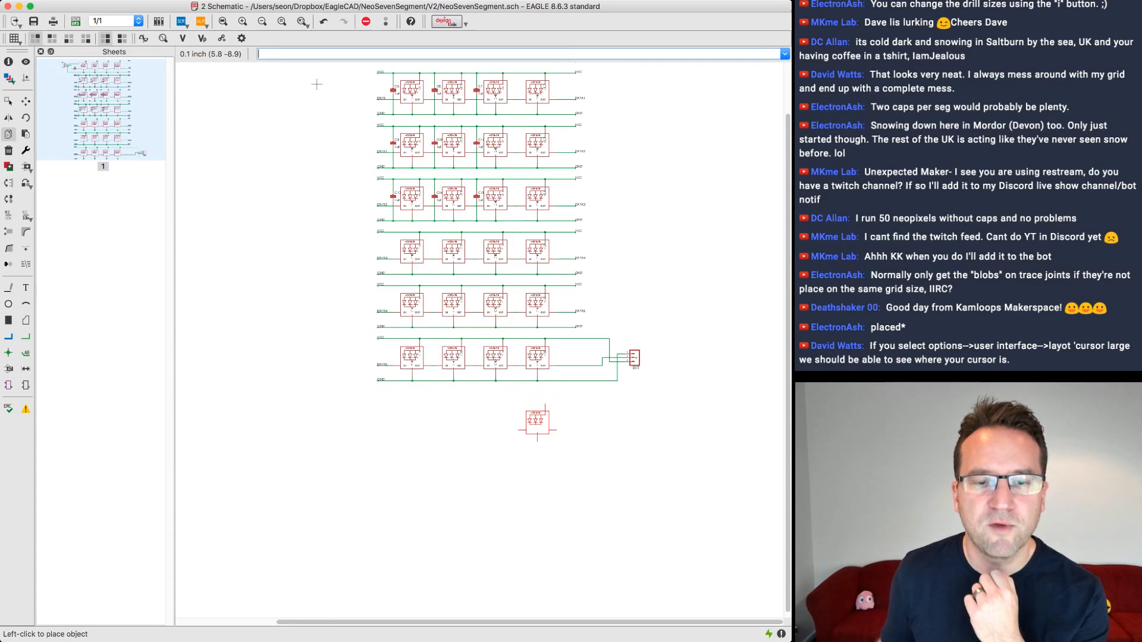
click(537, 418)
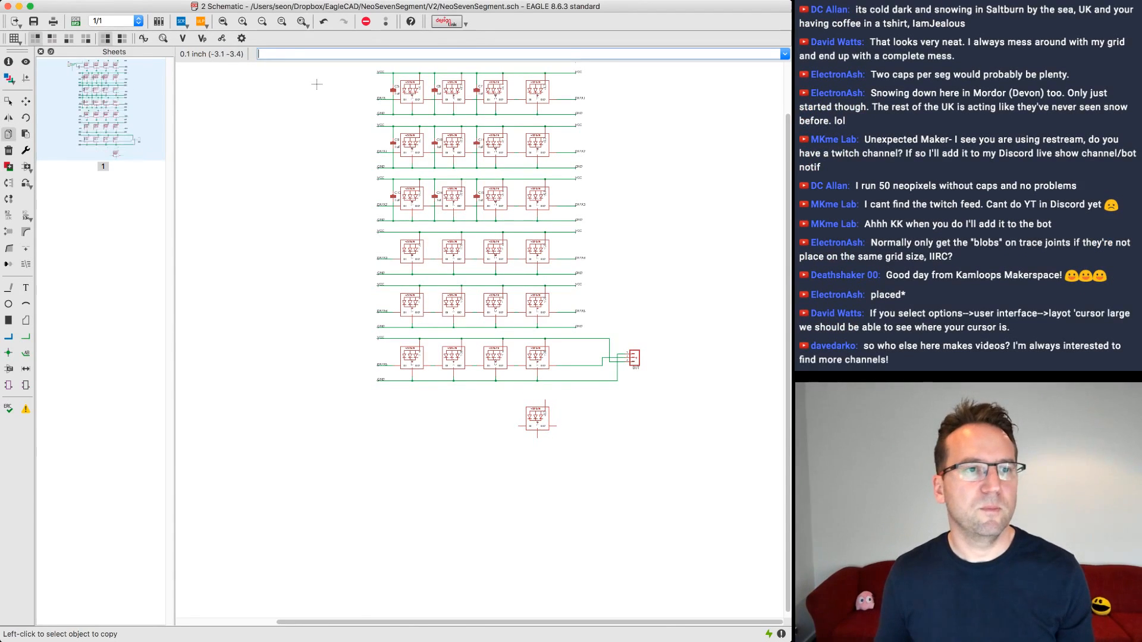
- Move the OUT connector down beside the copied WS2812B
click(8, 101)
drag(675, 328, 620, 396)
click(25, 101)
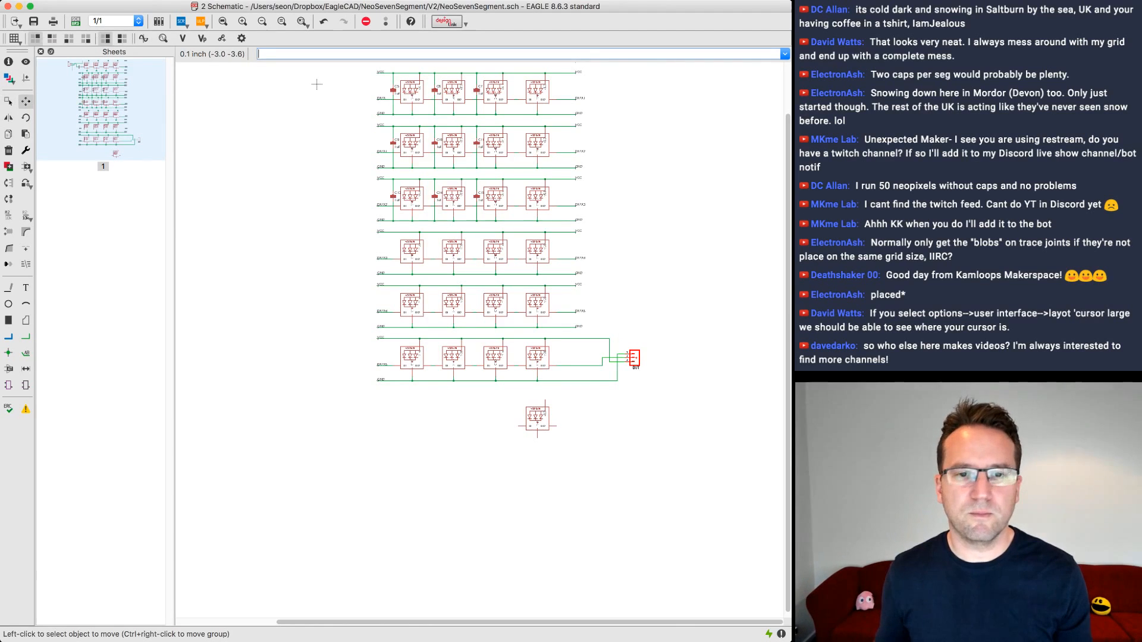
click(634, 358)
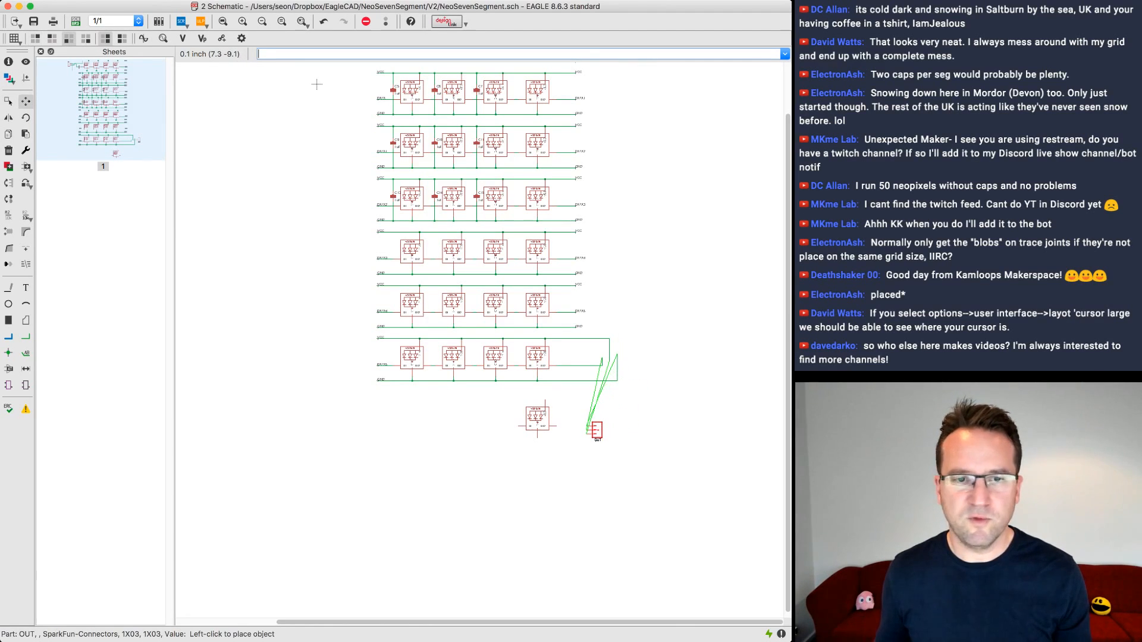
click(604, 426)
scroll(568, 423, up, 5)
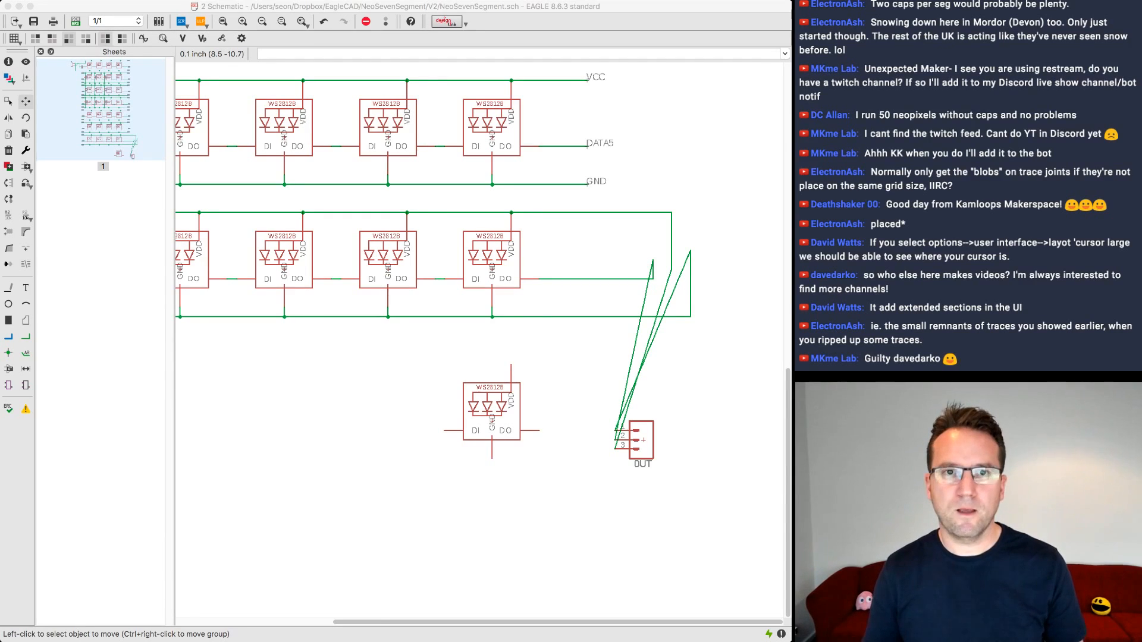
- Draw horizontal net wires leftward from the DI and GND pins of the copied WS2812B, ending both at the same distance
click(259, 54)
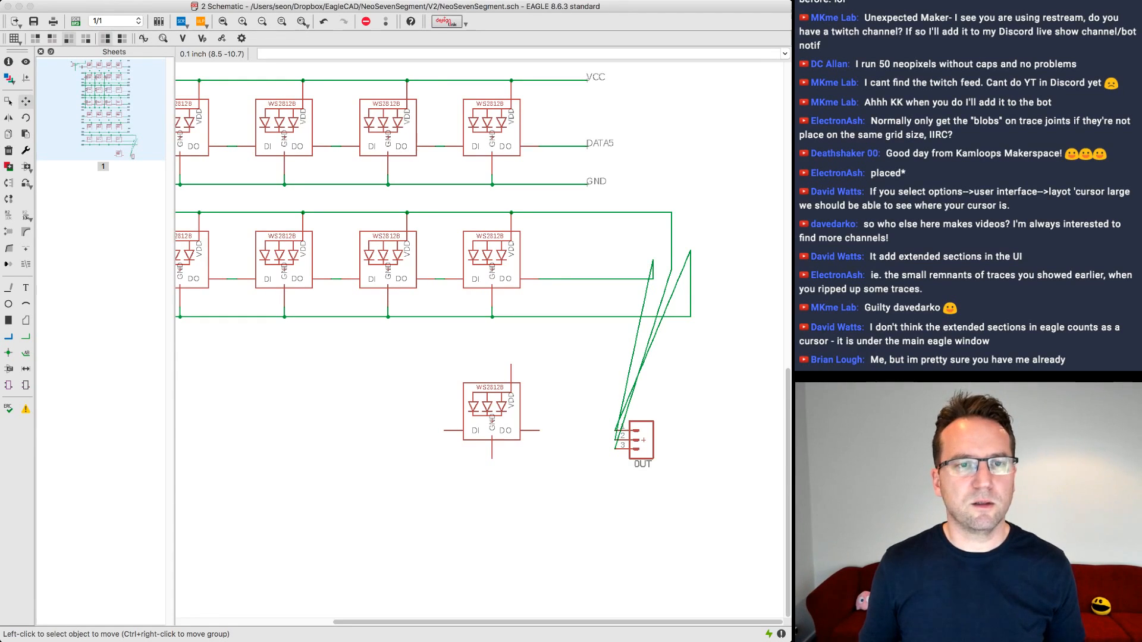
click(297, 80)
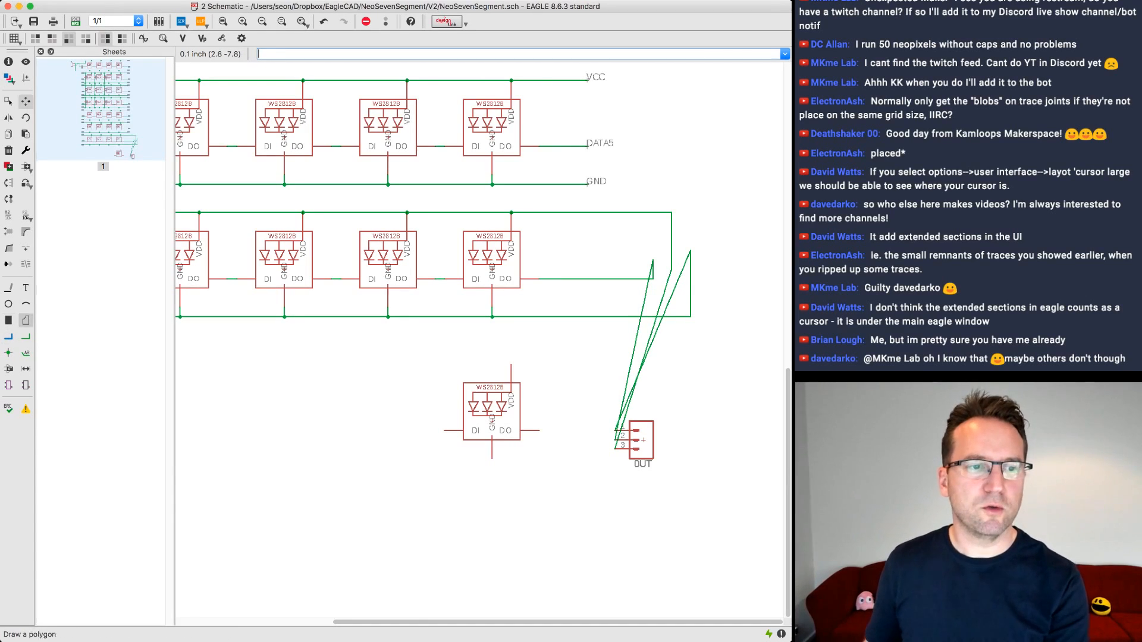
click(25, 336)
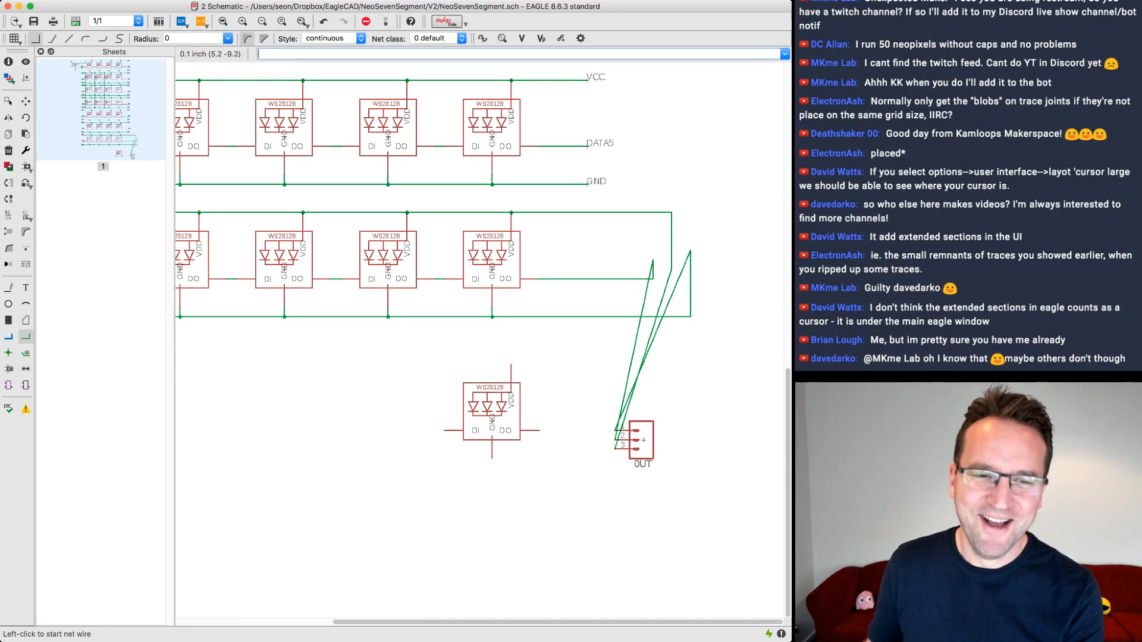
click(444, 430)
click(387, 431)
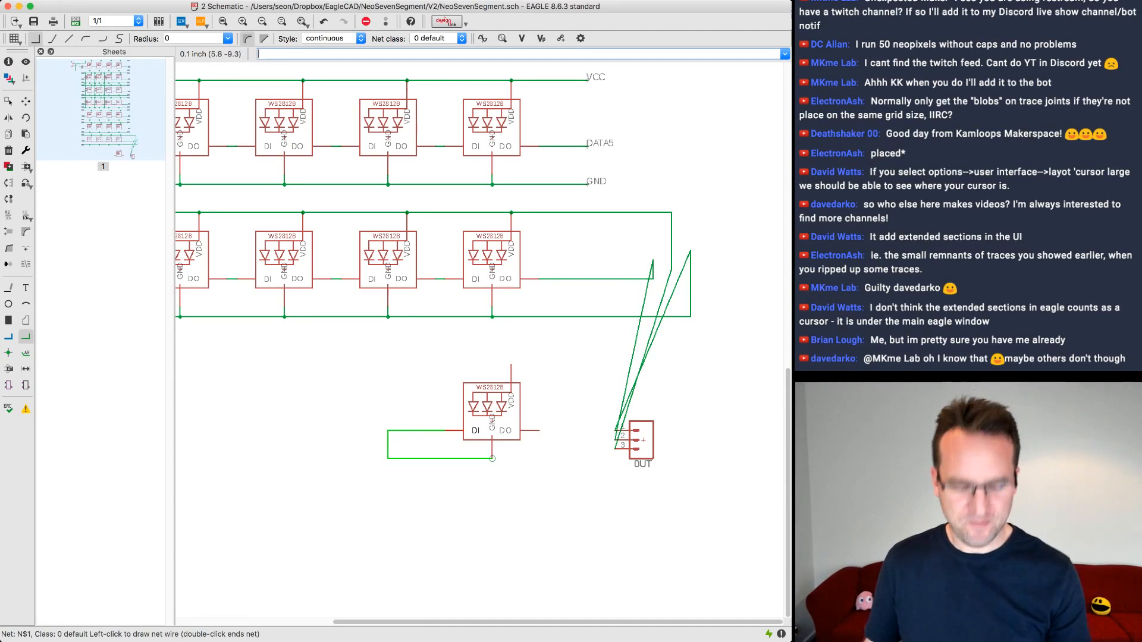
key(Escape)
click(492, 459)
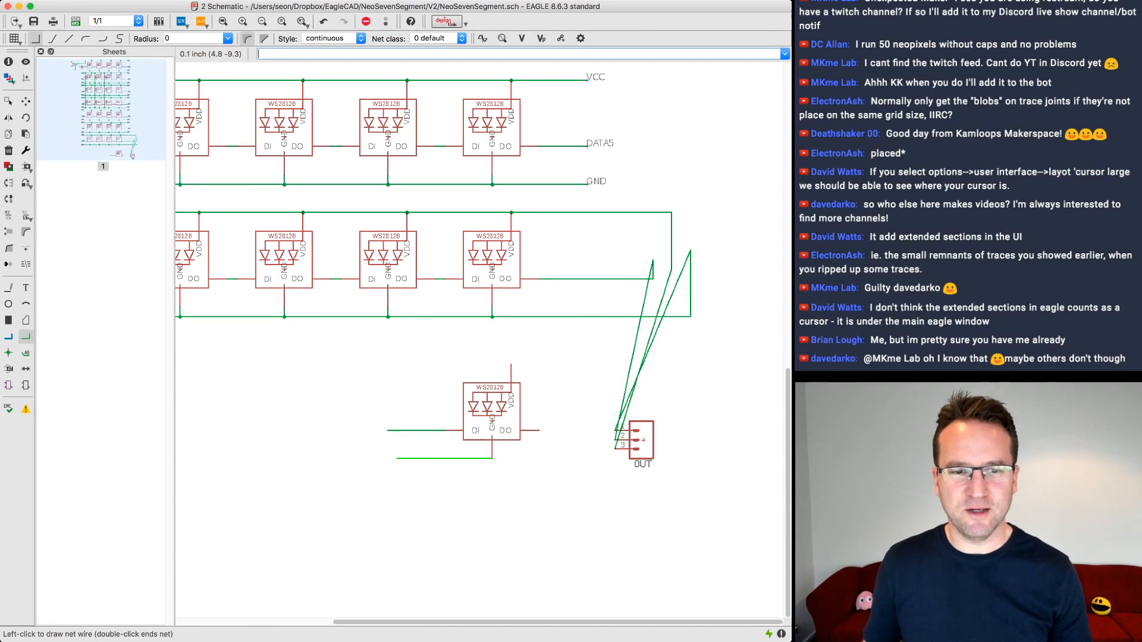
double_click(387, 458)
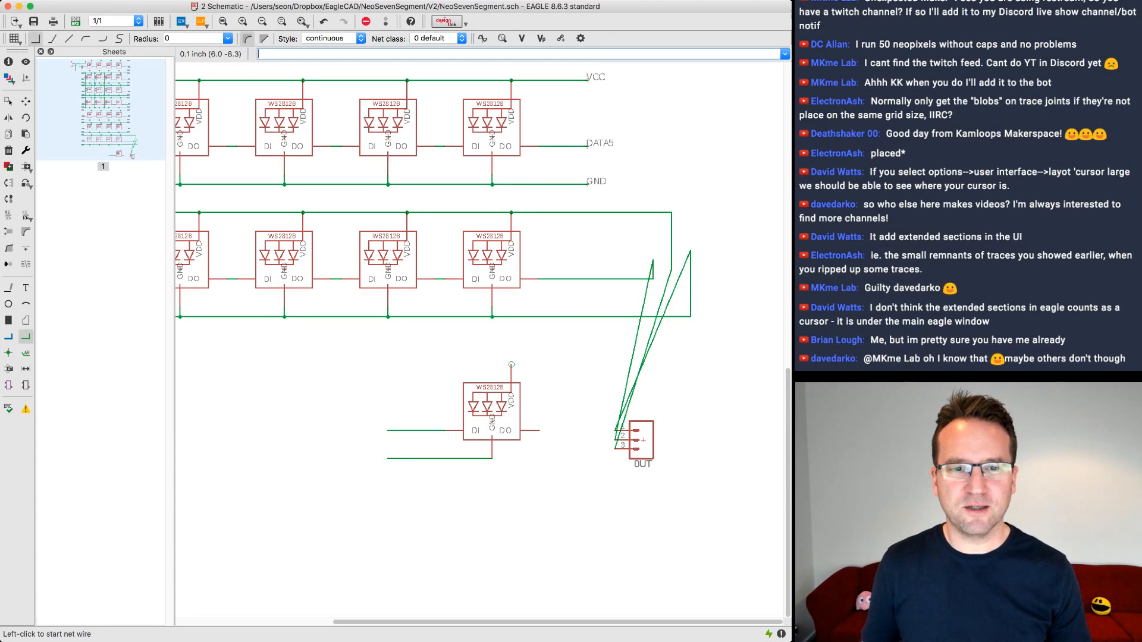
- Draw a horizontal net wire through the VDD pin of the copied WS2812B, extending to both sides of the part
click(511, 364)
double_click(388, 364)
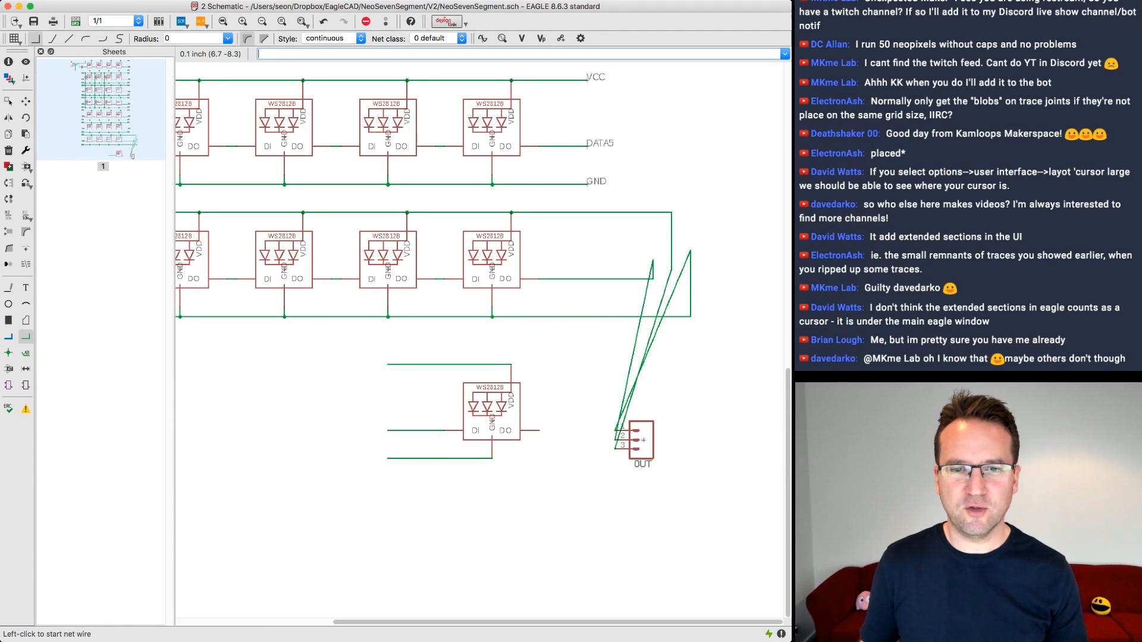
click(511, 364)
double_click(578, 364)
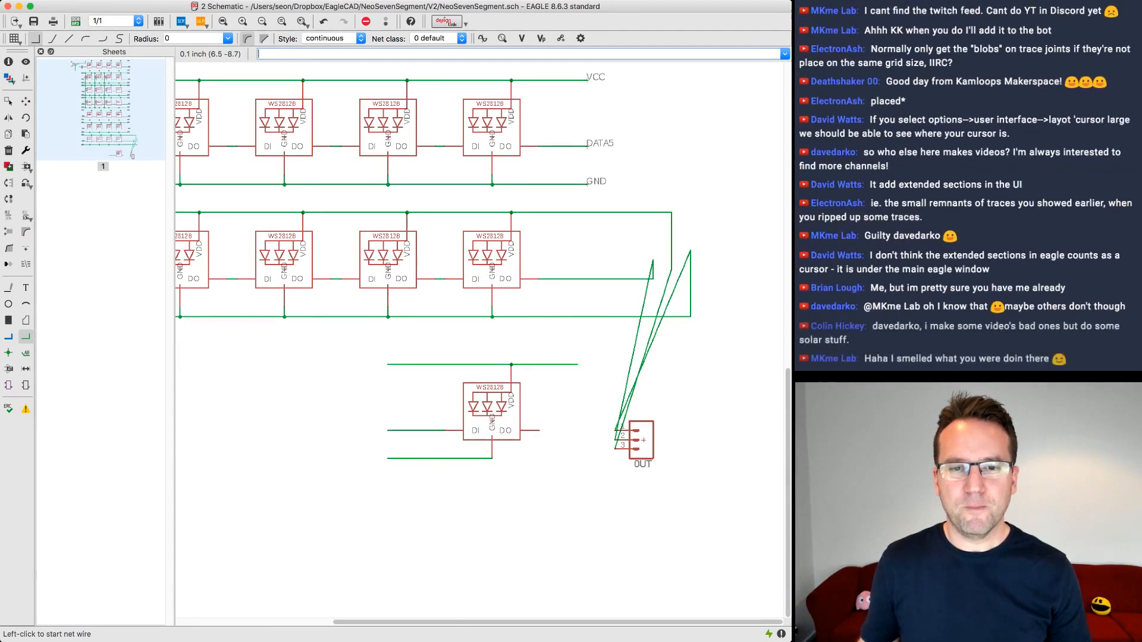
- Draw a short net wire from the DO pin of the copied WS2812B toward the OUT connector
click(8, 101)
click(482, 430)
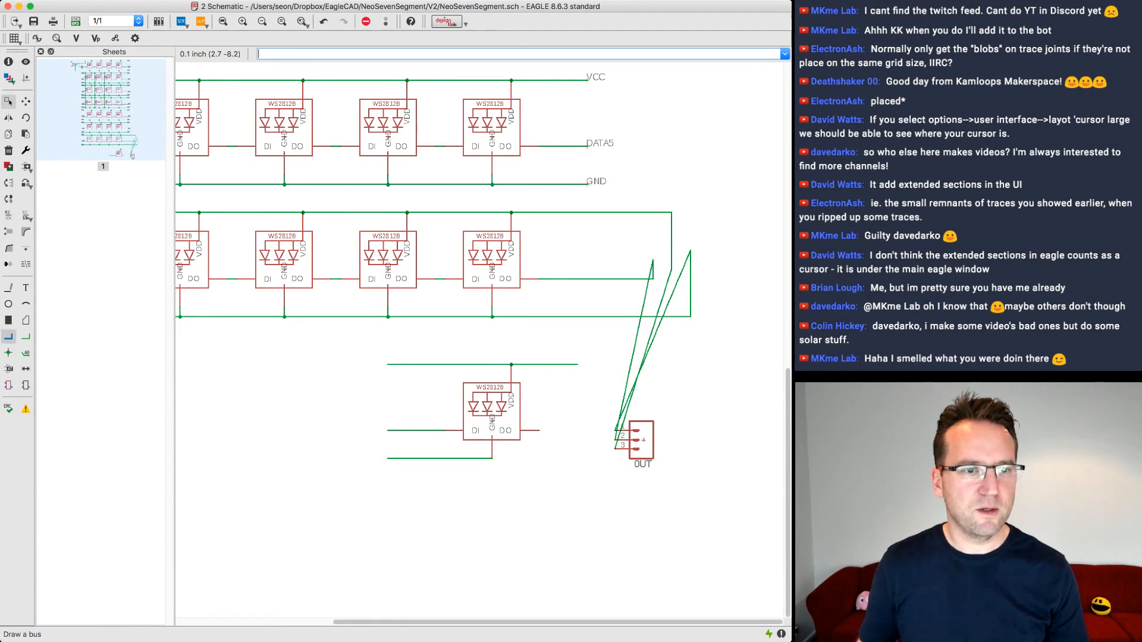
click(25, 337)
click(540, 430)
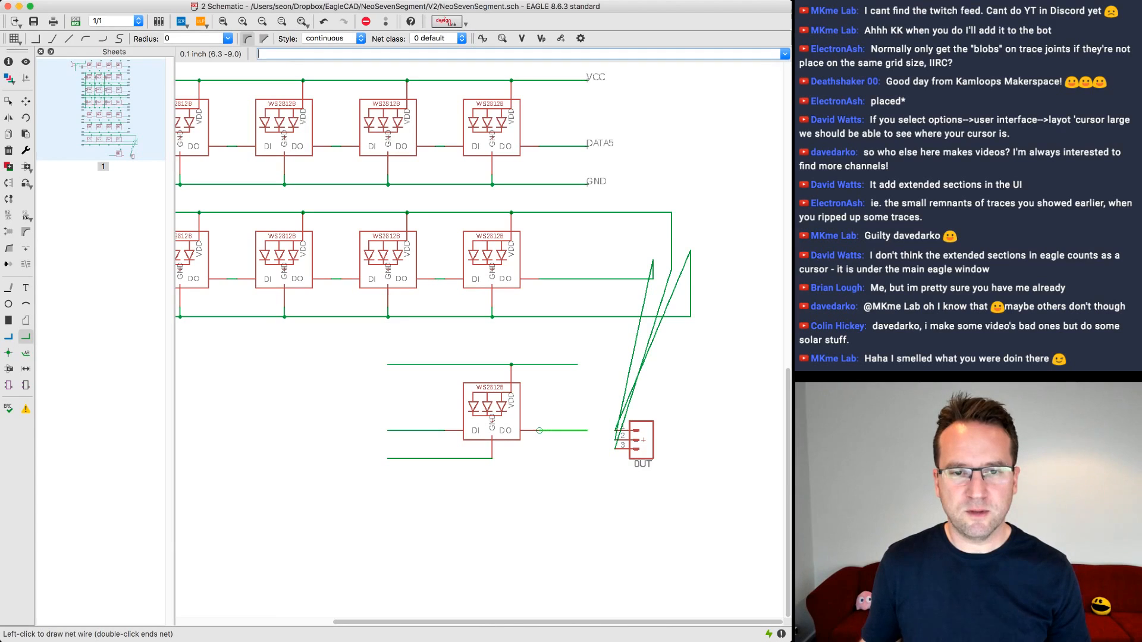
click(587, 430)
key(Escape)
key(Escape)
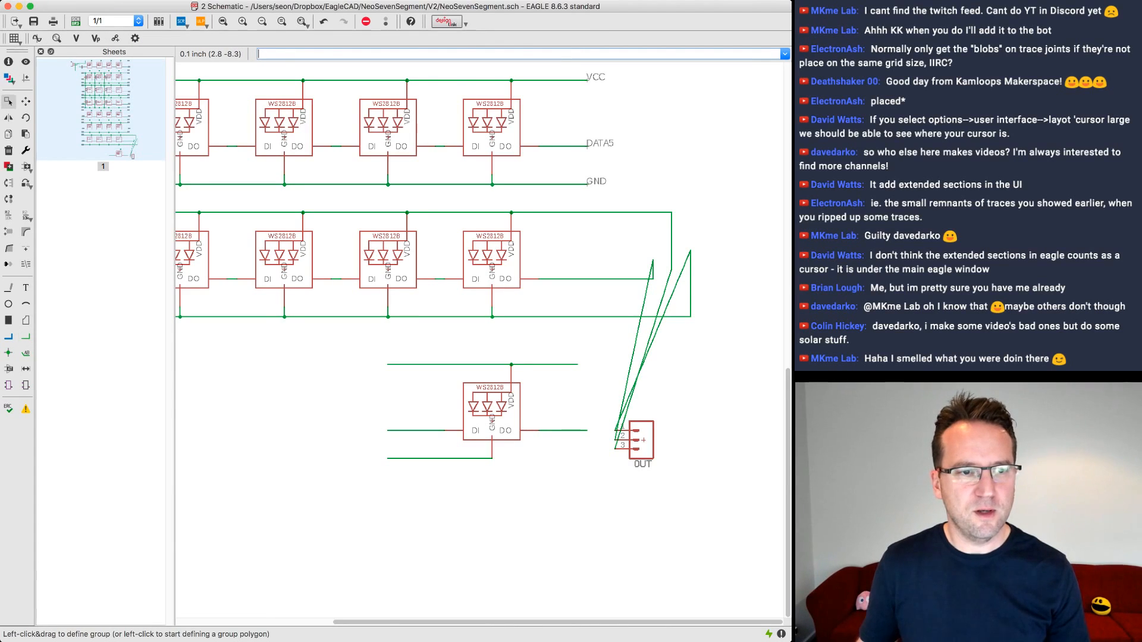
- Extend the GND net of the copied WS2812B rightward to line up with the end of the DO wire
click(25, 336)
click(587, 458)
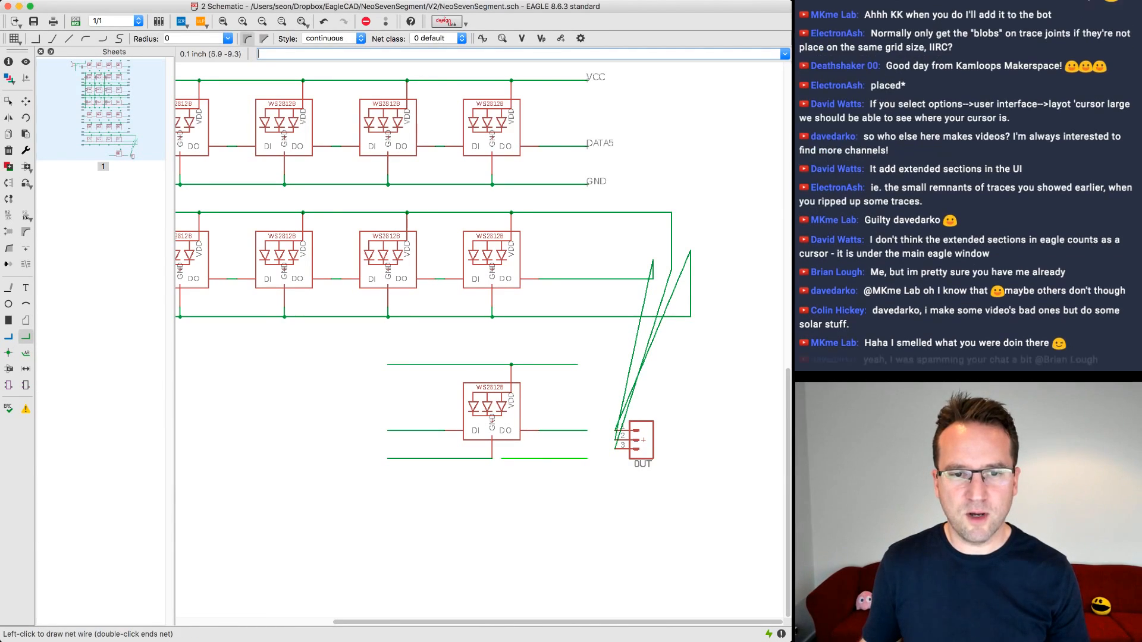
click(492, 459)
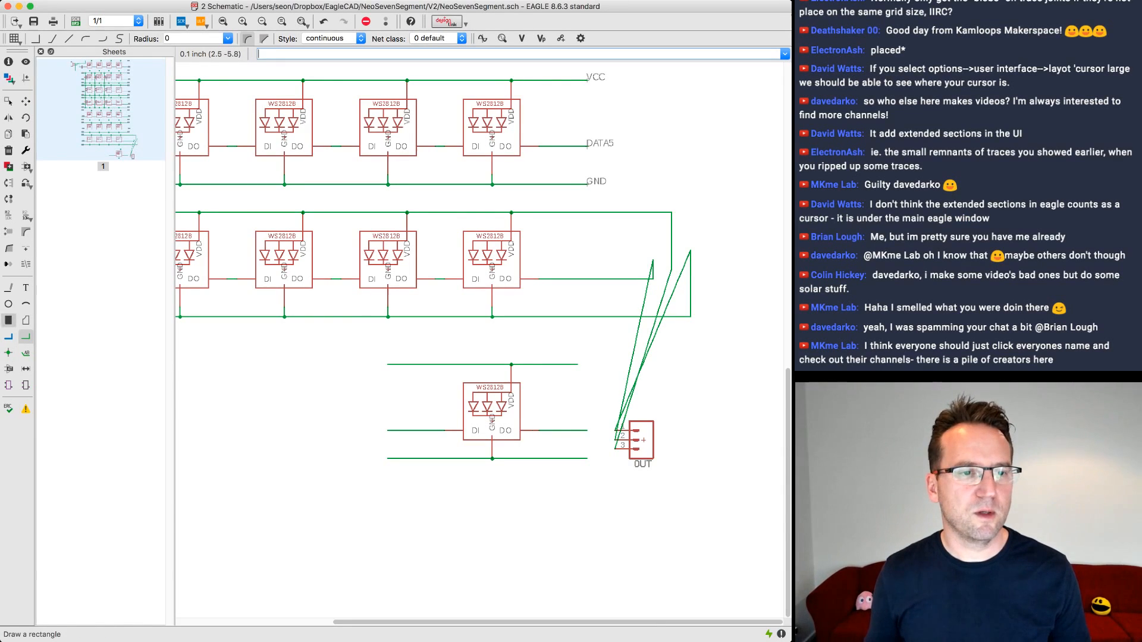
- Delete the diagonal net wires between the last LED row and the OUT connector, including their vertical end segments
click(9, 150)
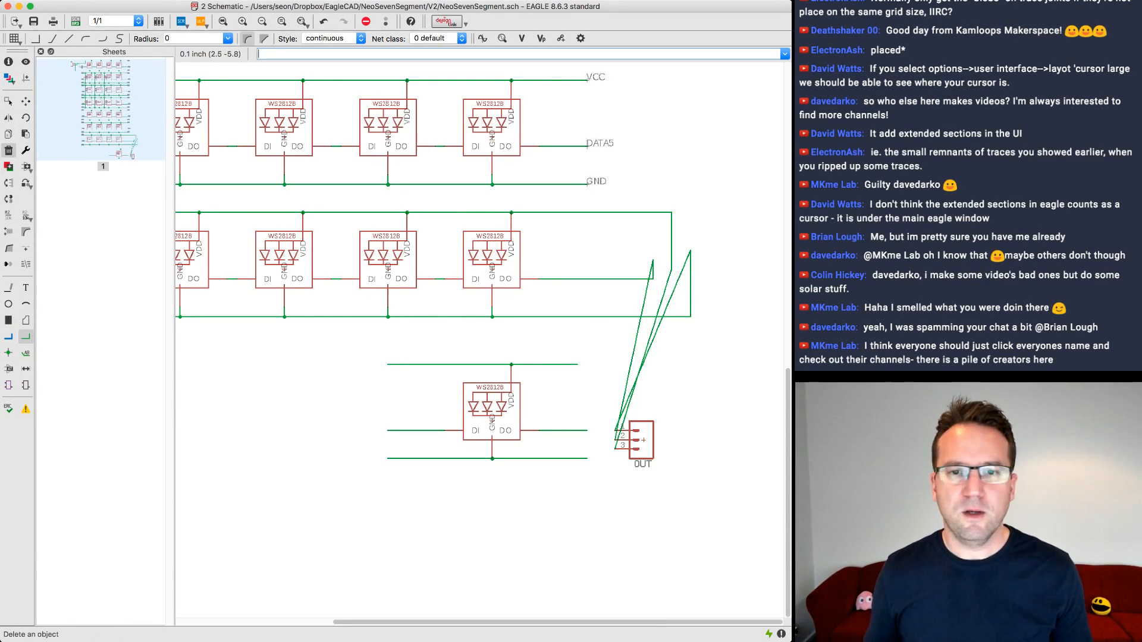
click(663, 297)
click(663, 295)
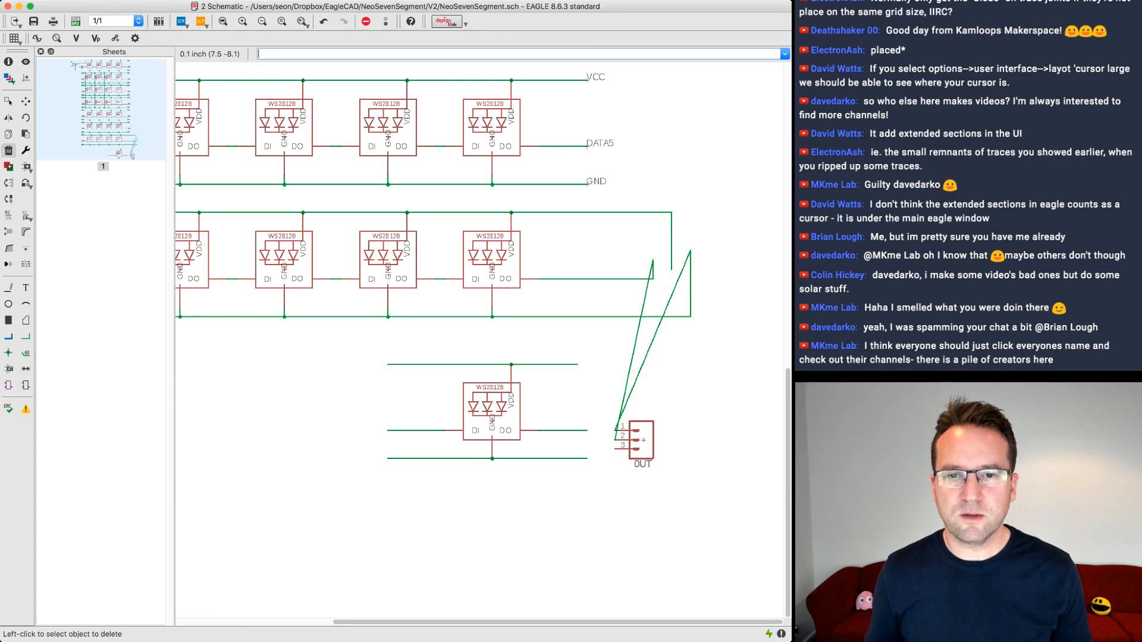
click(672, 292)
click(634, 346)
click(653, 269)
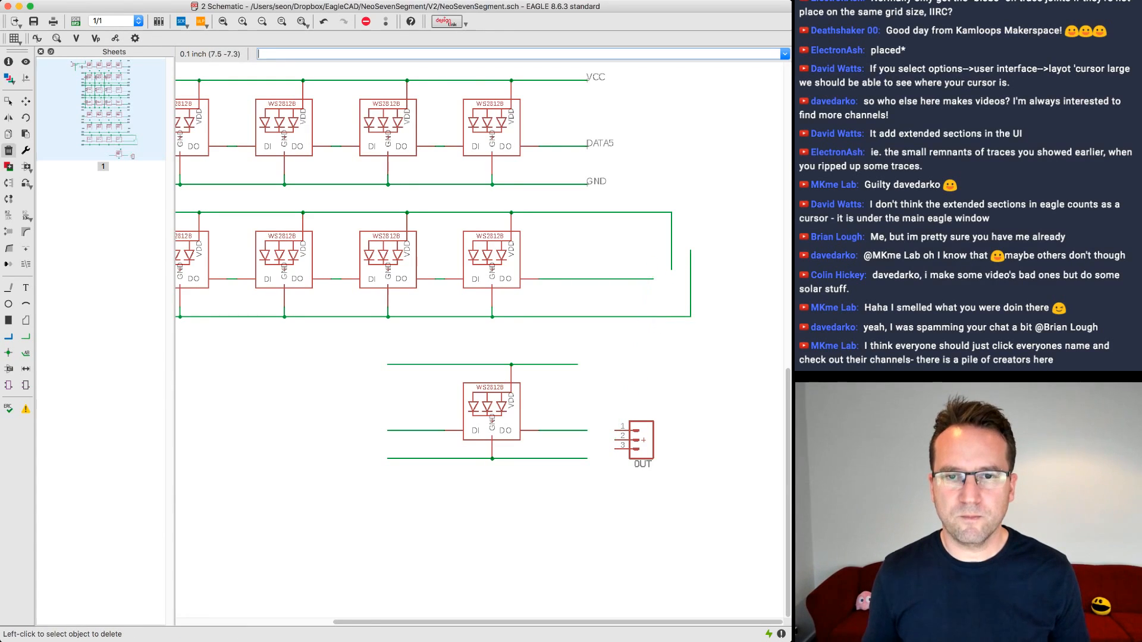
click(672, 244)
click(690, 286)
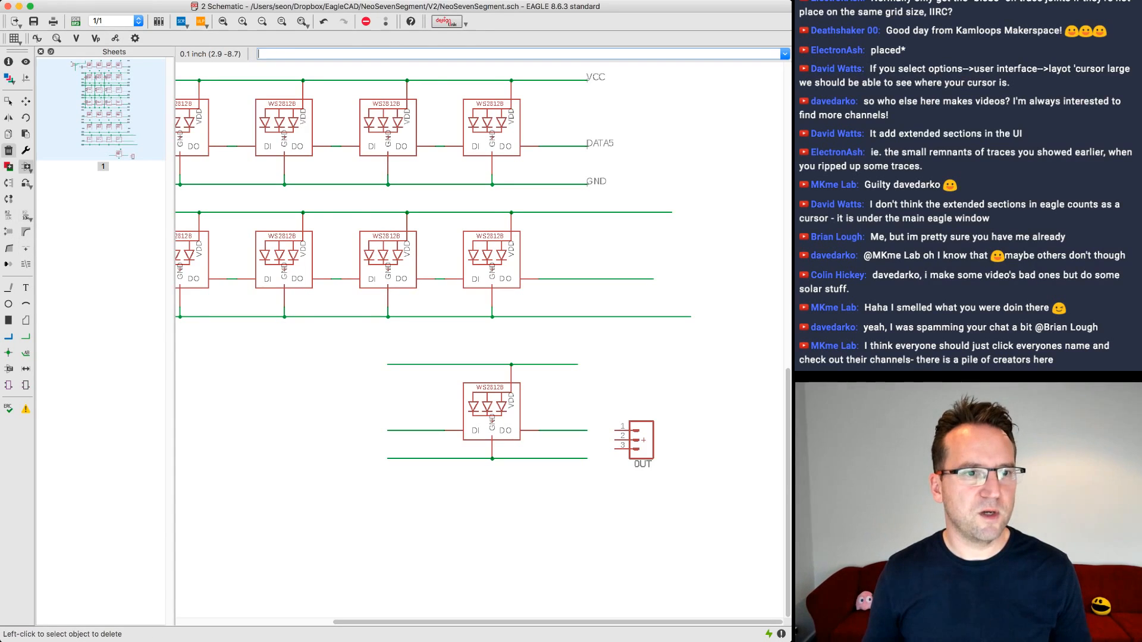
- Name the copied WS2812B's lower net GND and its upper VDD net VCC, connecting them to the existing nets
click(8, 214)
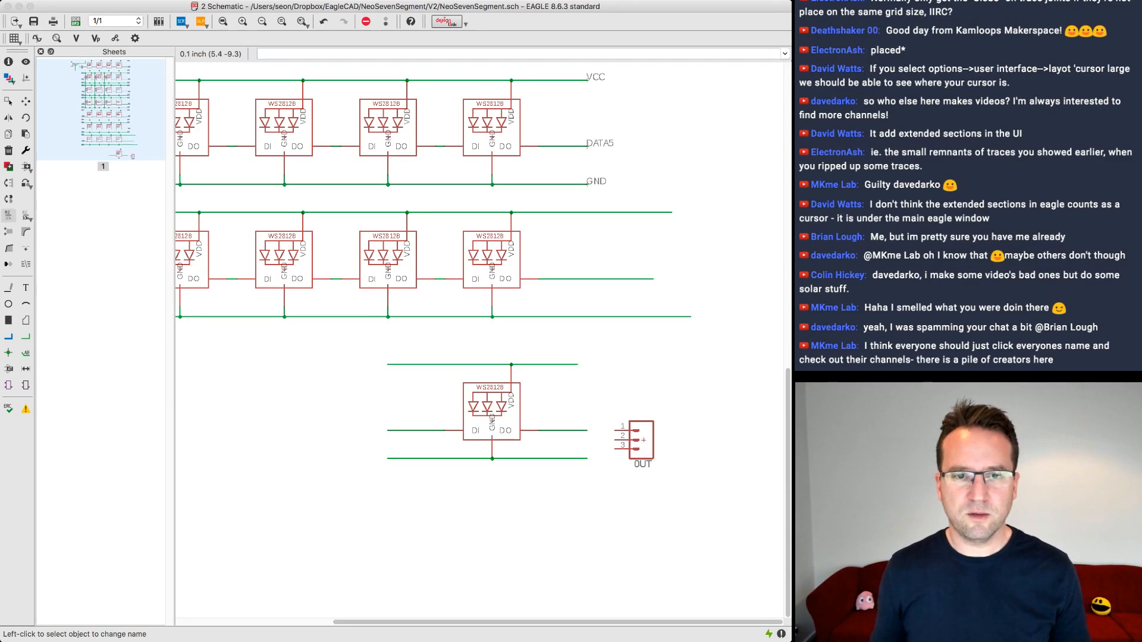
key(Return)
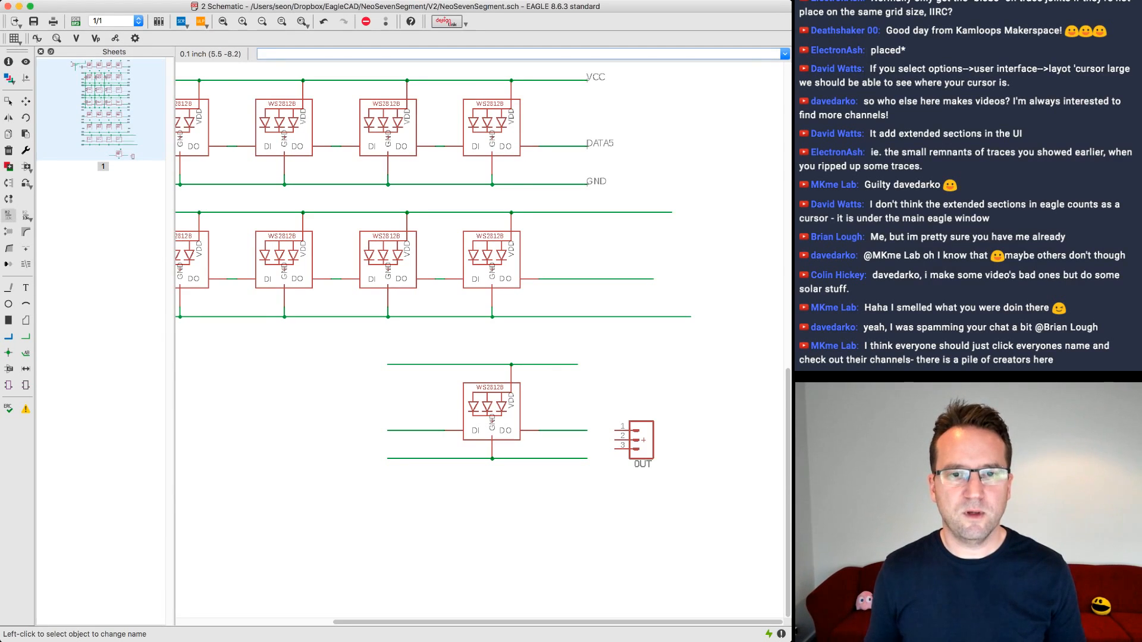
click(558, 365)
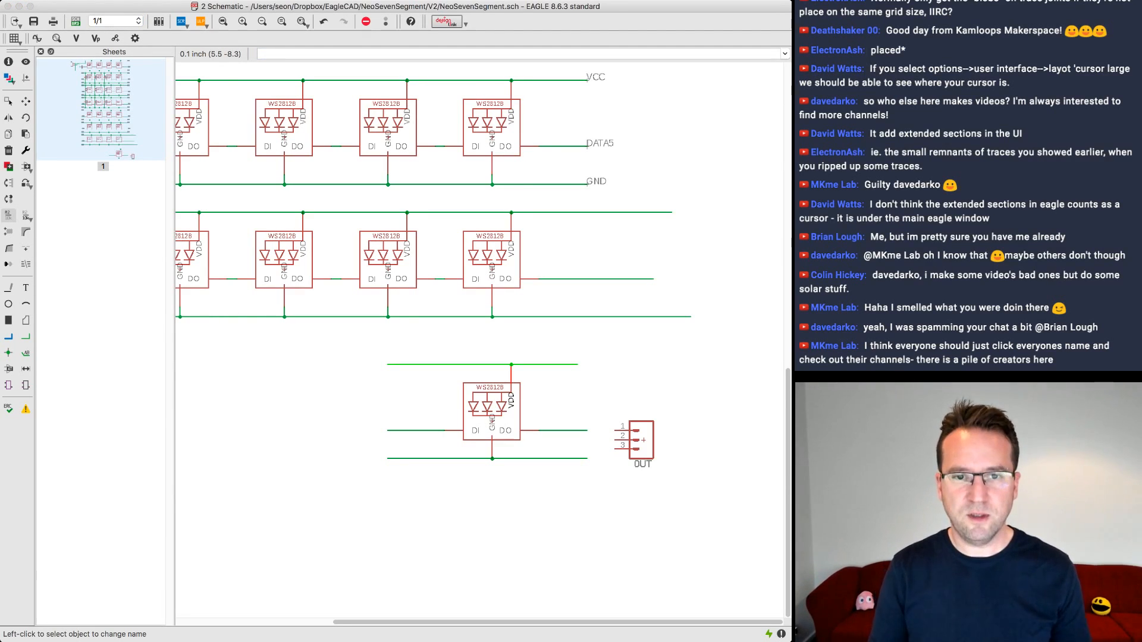
key(Return)
key(Return)
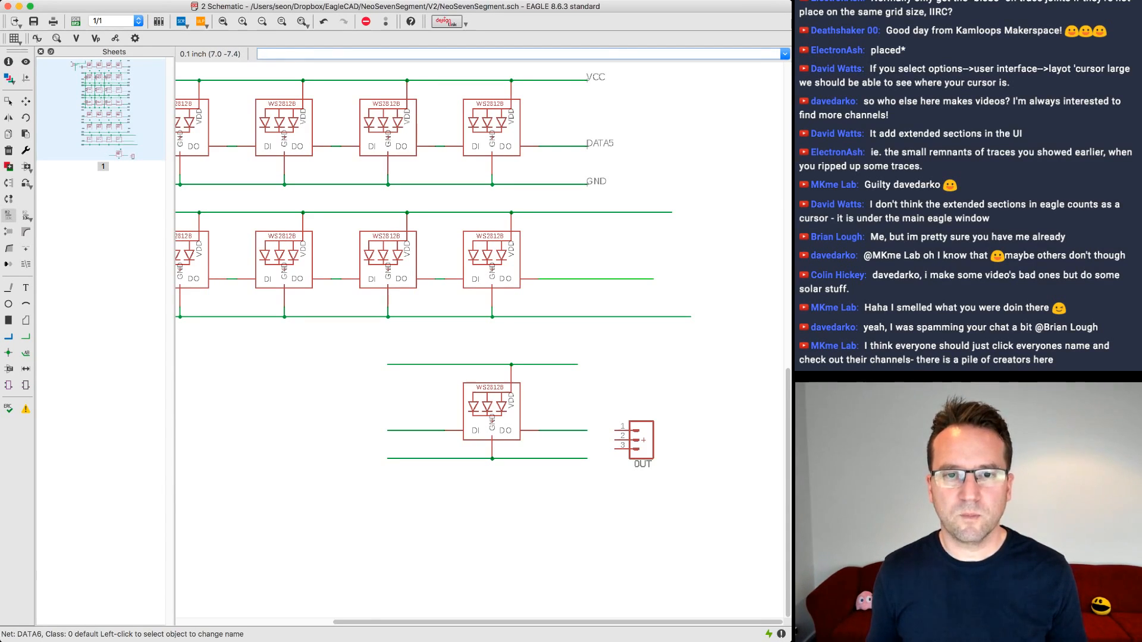
- Check the name of the last LED row's output net and name the copied WS2812B's DI net DATA6
click(615, 279)
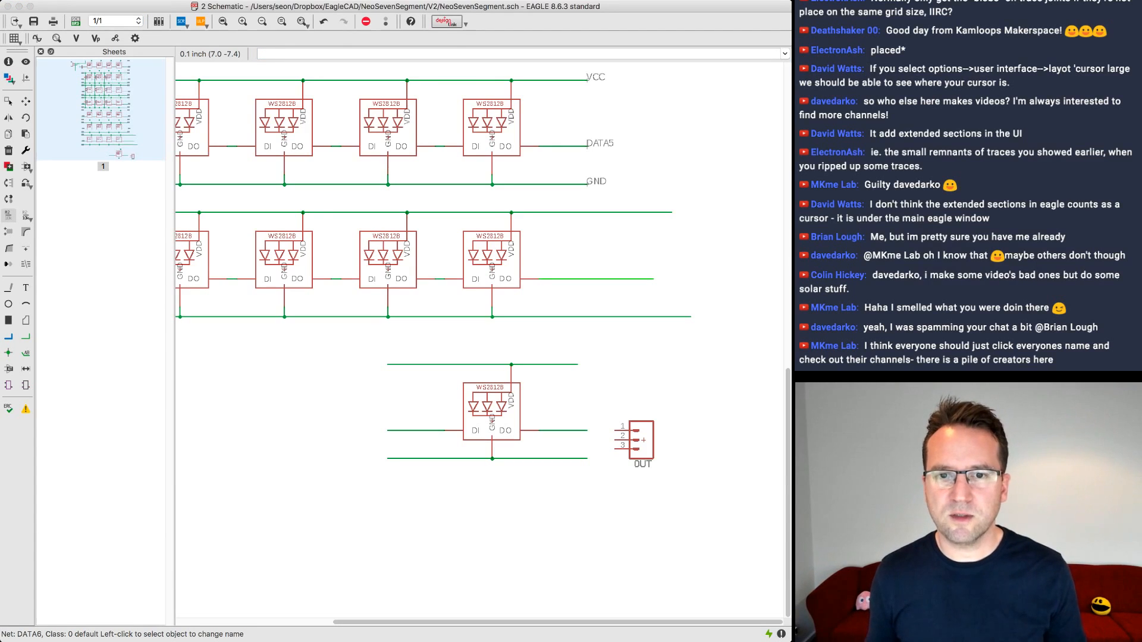
key(Return)
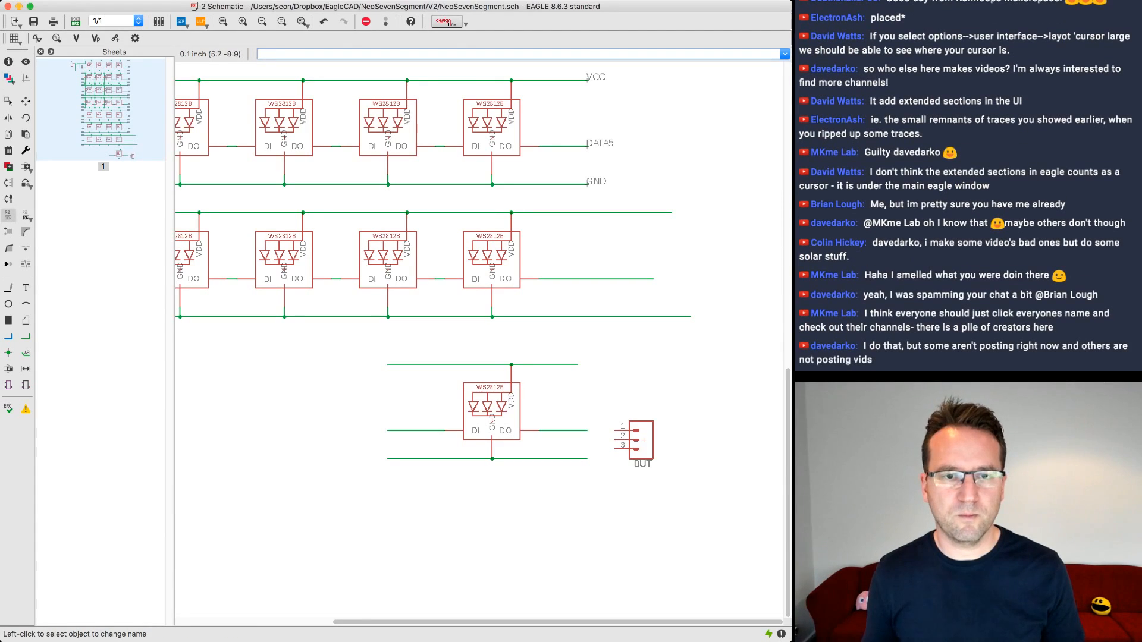
click(416, 430)
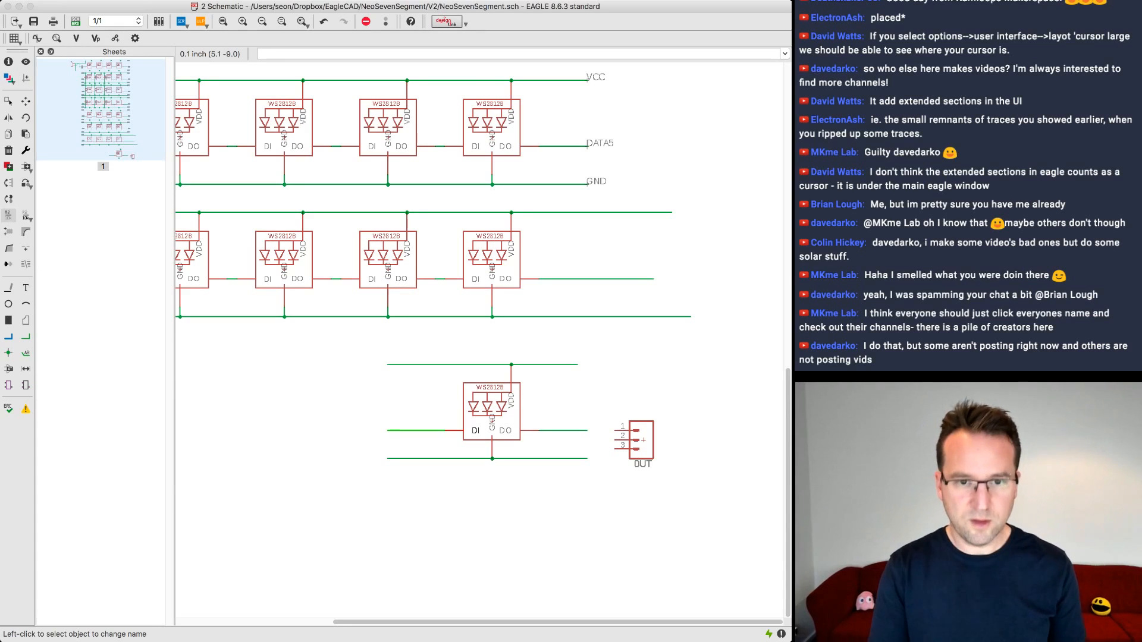
key(Return)
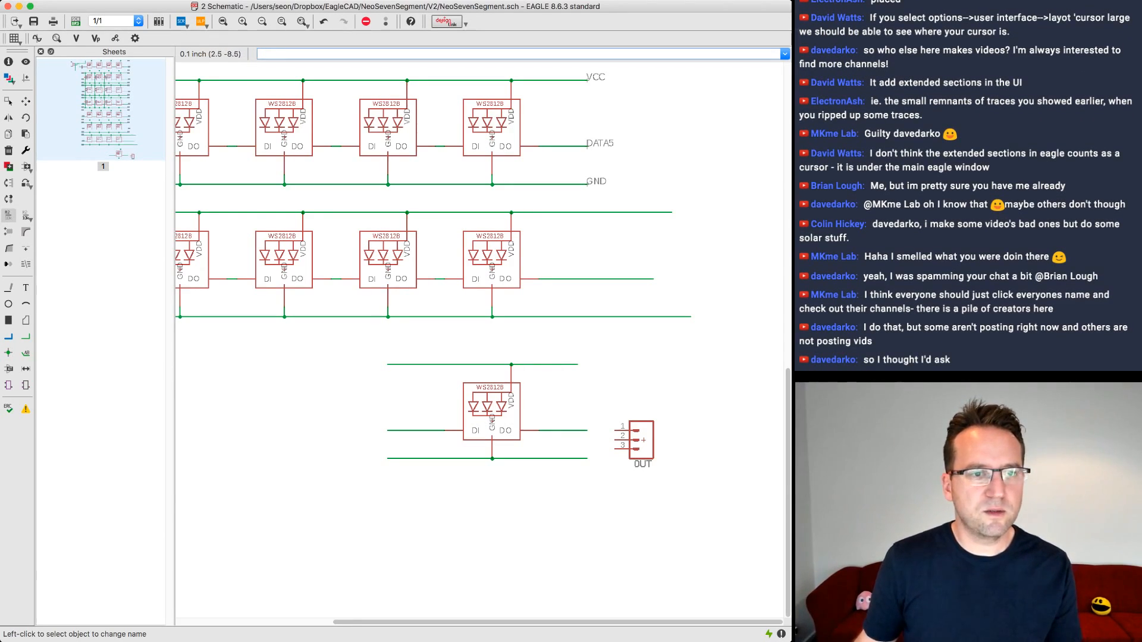
- Examine how the IN connector's pins are wired to the first LED row as a reference for the OUT connector
click(26, 336)
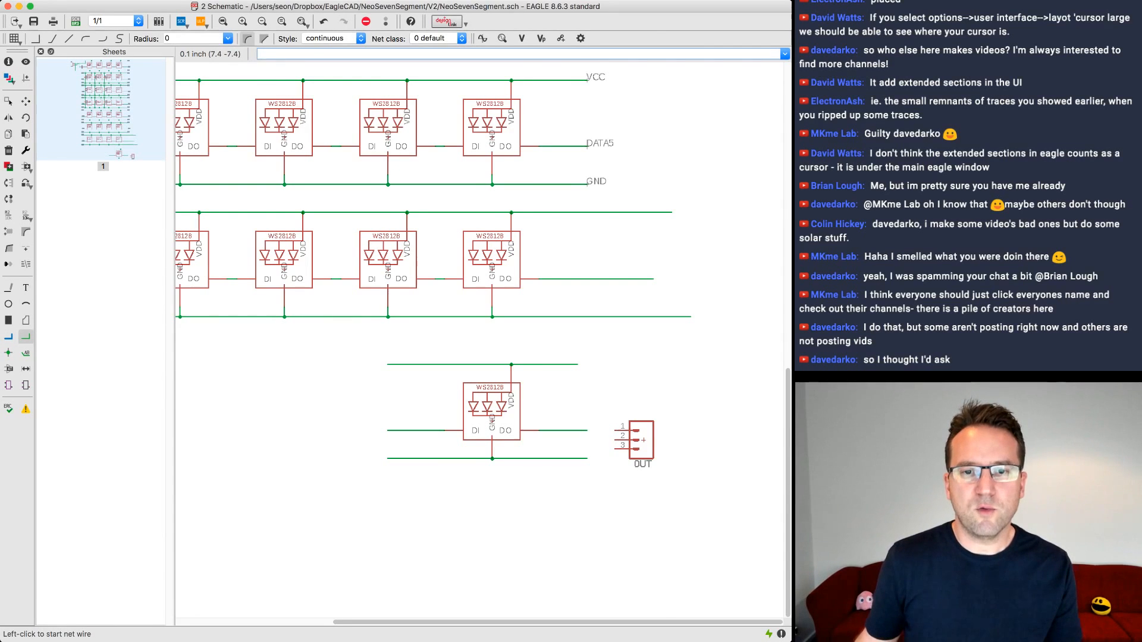
scroll(184, 171, up, 15)
scroll(184, 170, left, 5)
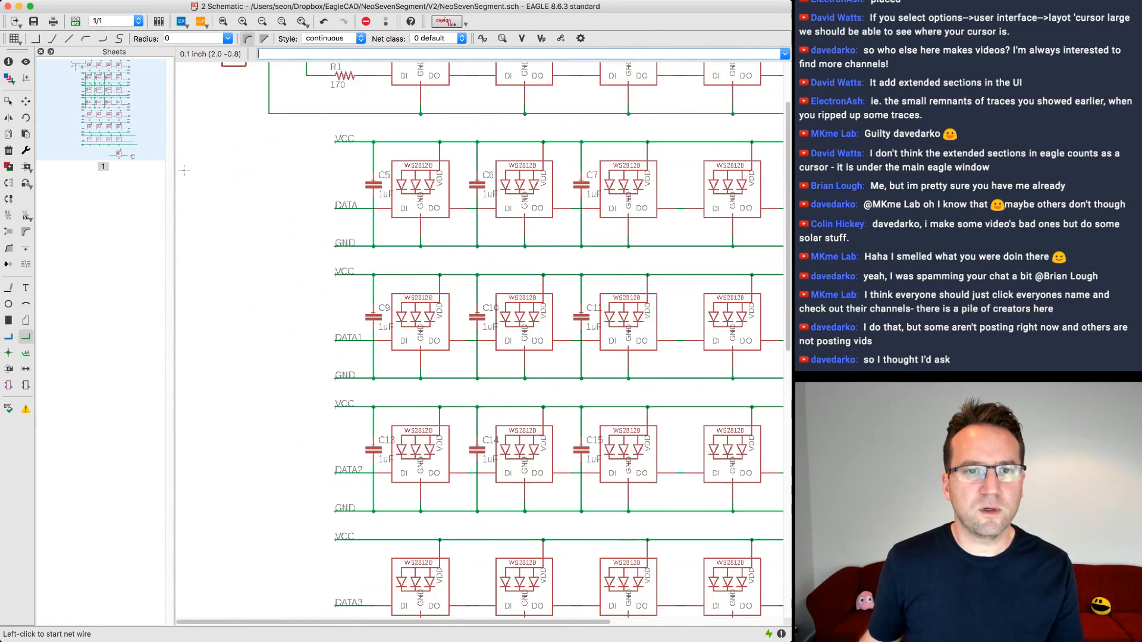
scroll(229, 380, down, 1)
middle_drag(184, 171, 227, 380)
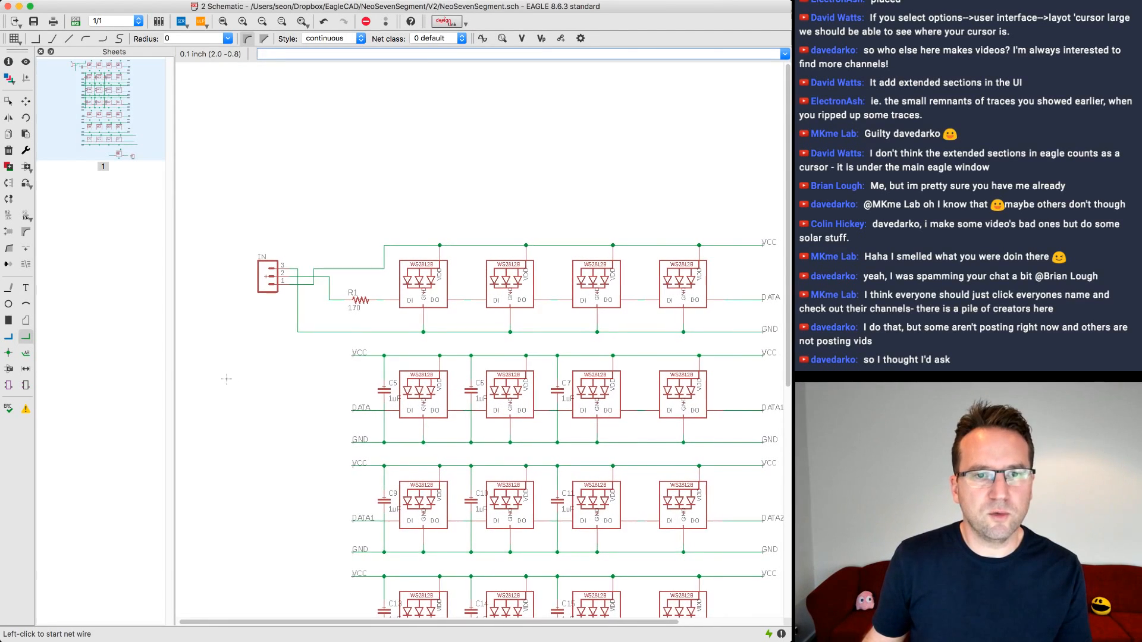
scroll(228, 379, down, 10)
scroll(228, 379, right, 8)
scroll(228, 379, down, 10)
scroll(228, 379, right, 2)
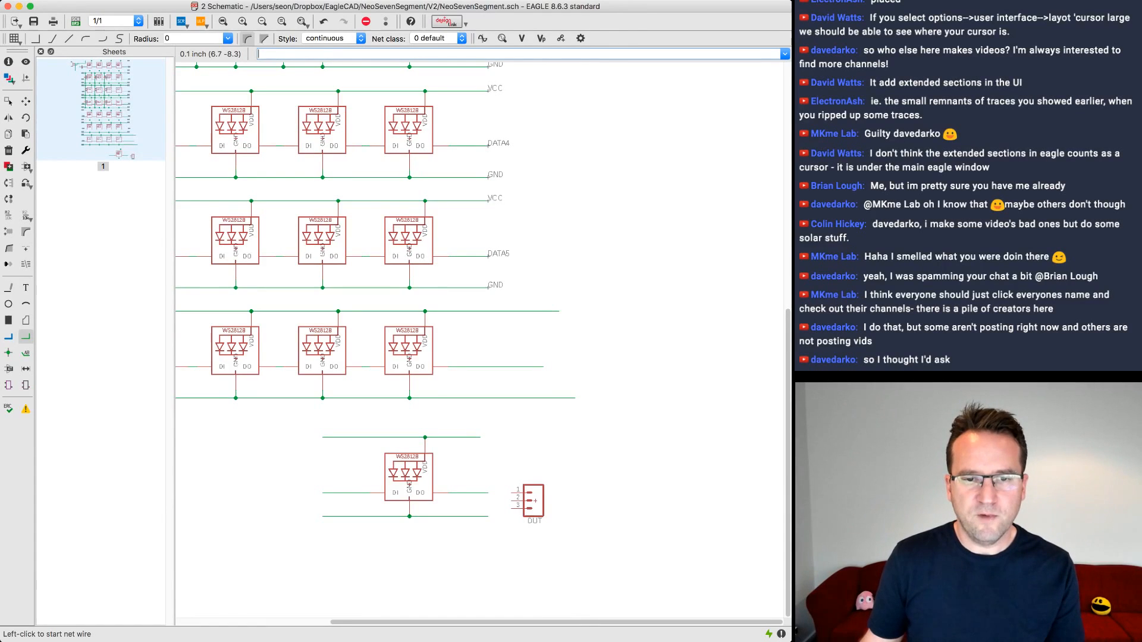
- Draw a net wire from the copied WS2812B's VCC net to OUT pin 1, and move the OUT connector slightly up and right
click(479, 437)
click(512, 492)
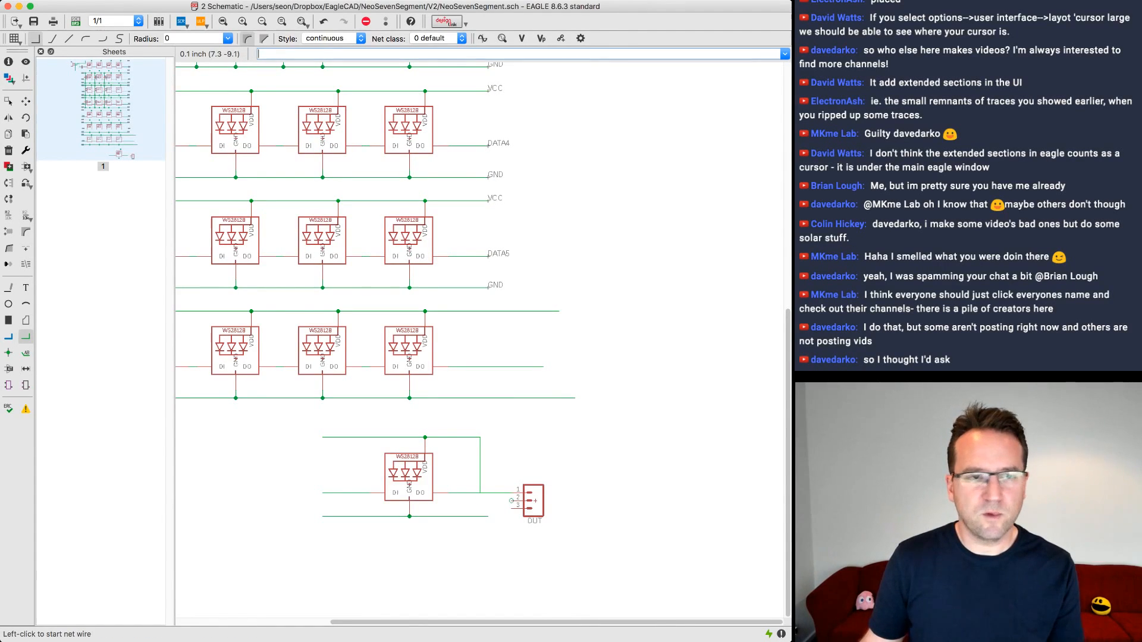
click(26, 101)
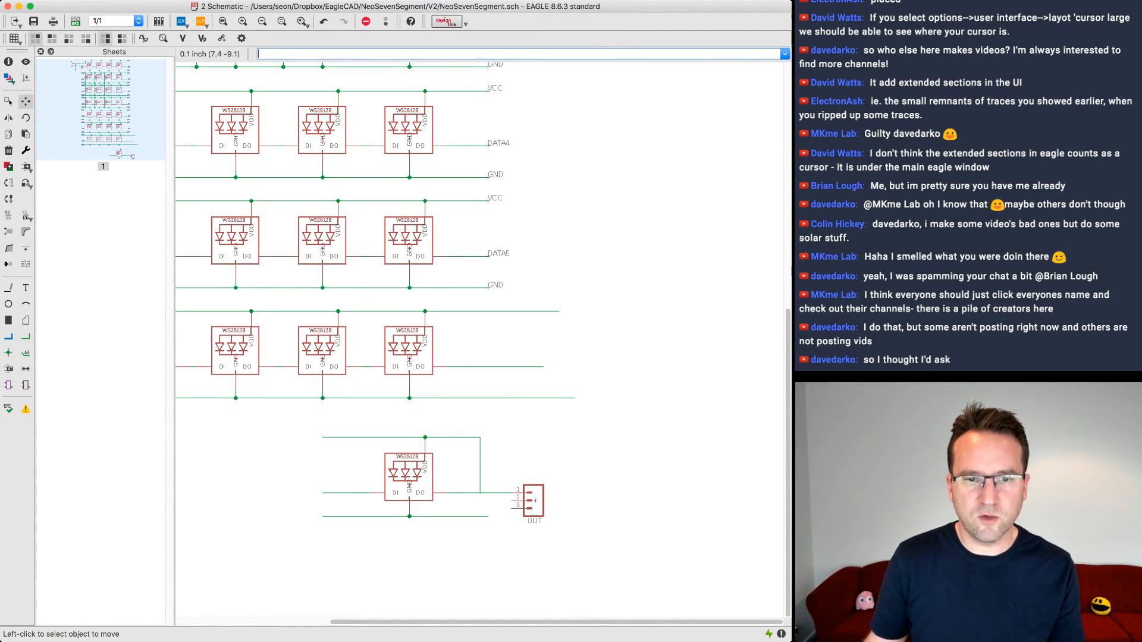
click(534, 500)
click(542, 470)
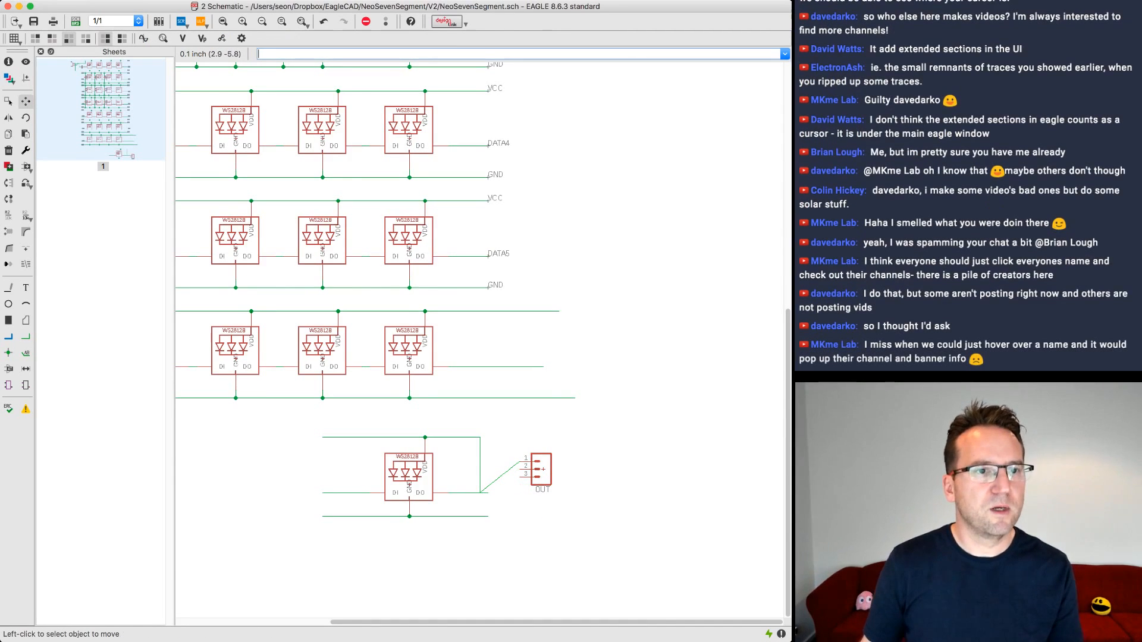
- Delete the vertical and diagonal net segments between the copied WS2812B's VCC net and the OUT connector
click(8, 151)
click(480, 464)
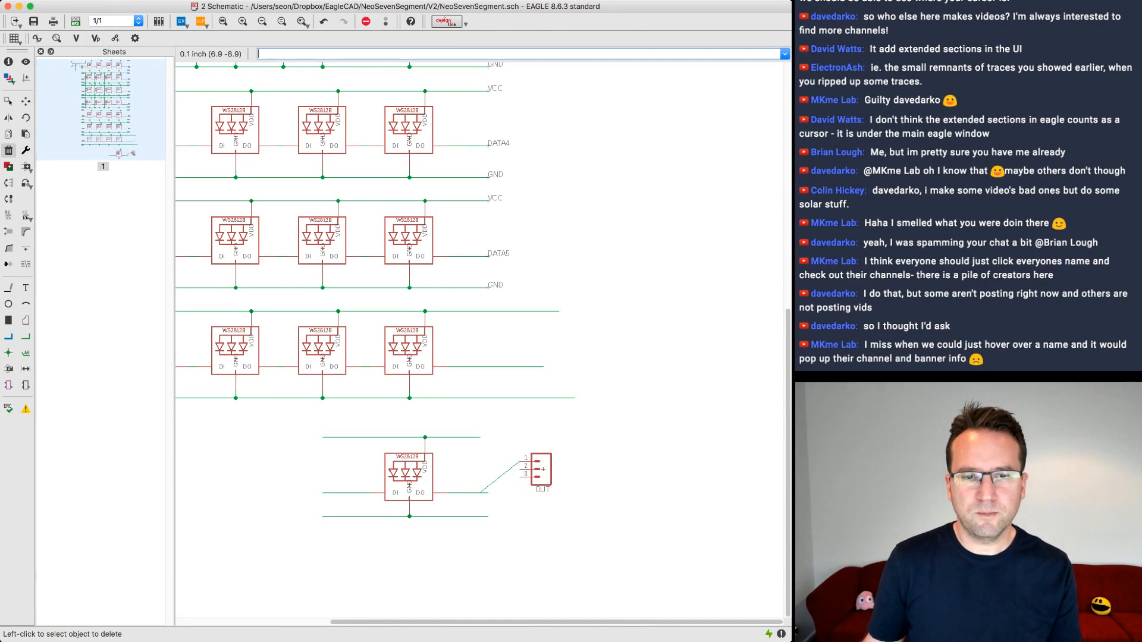
click(500, 478)
scroll(474, 473, up, 1)
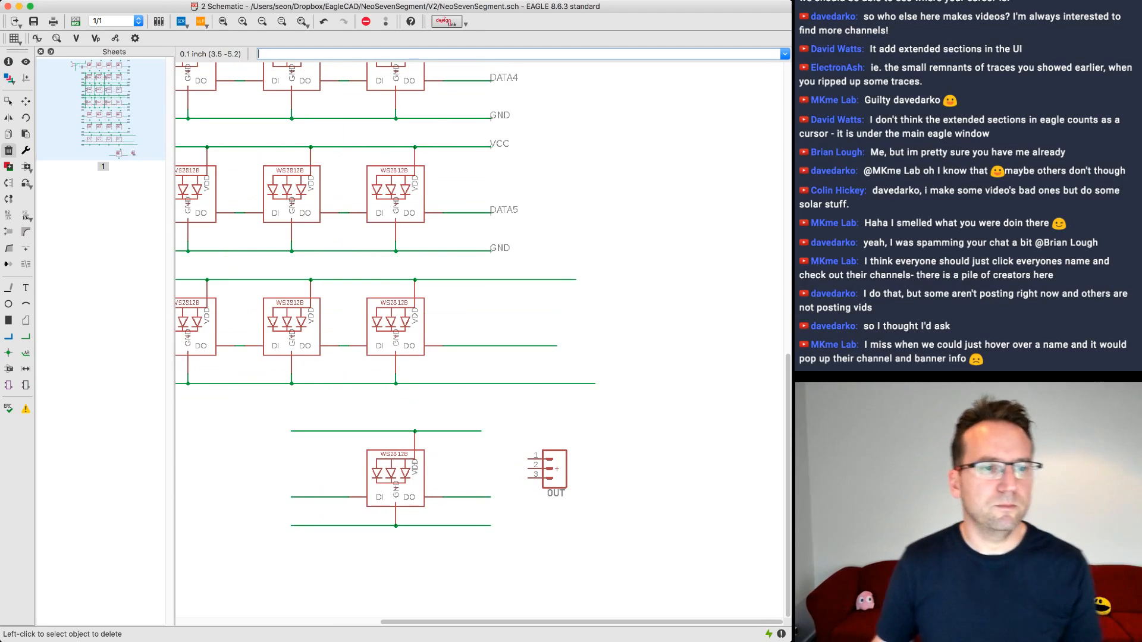
- Wire the copied WS2812B's VCC, DO and GND nets to pins 1, 2 and 3 of the OUT connector
click(25, 337)
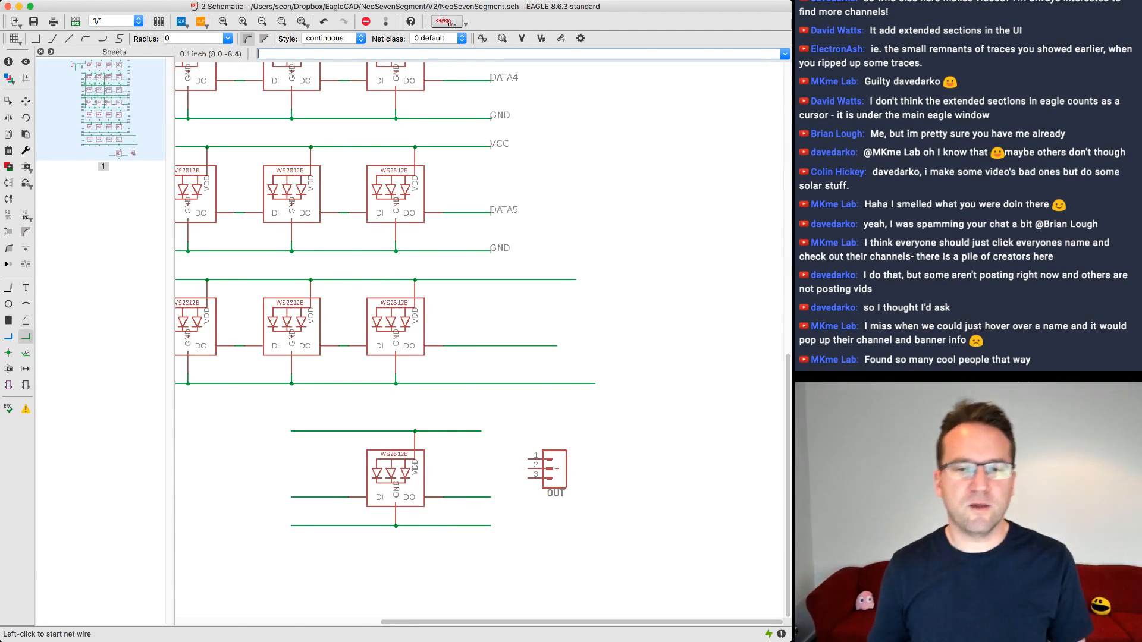
click(481, 430)
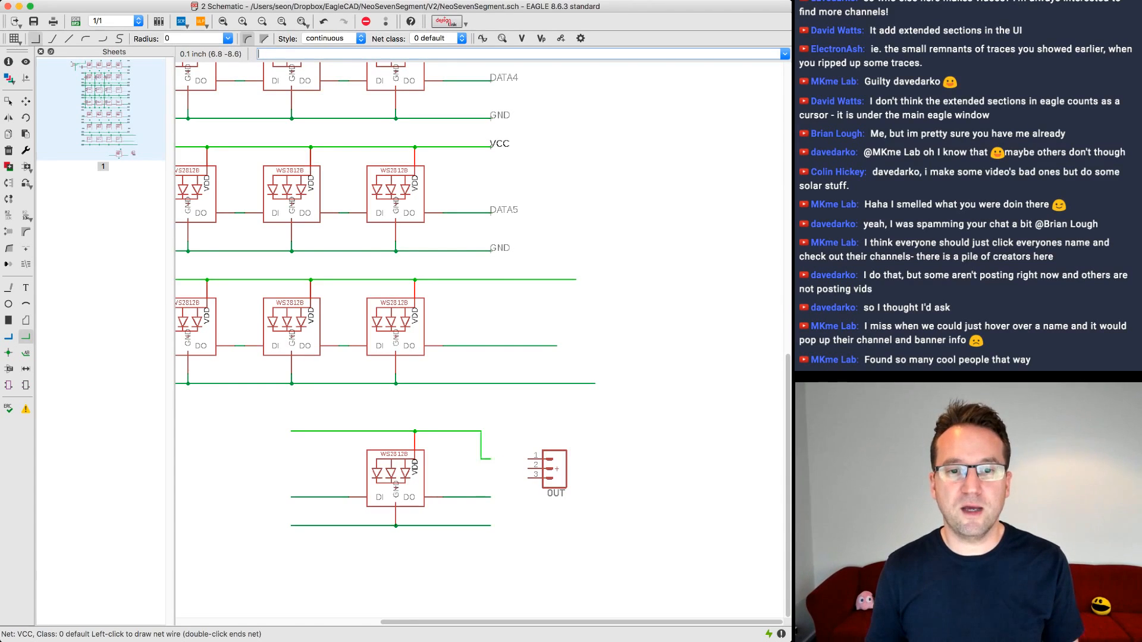
click(528, 458)
click(490, 497)
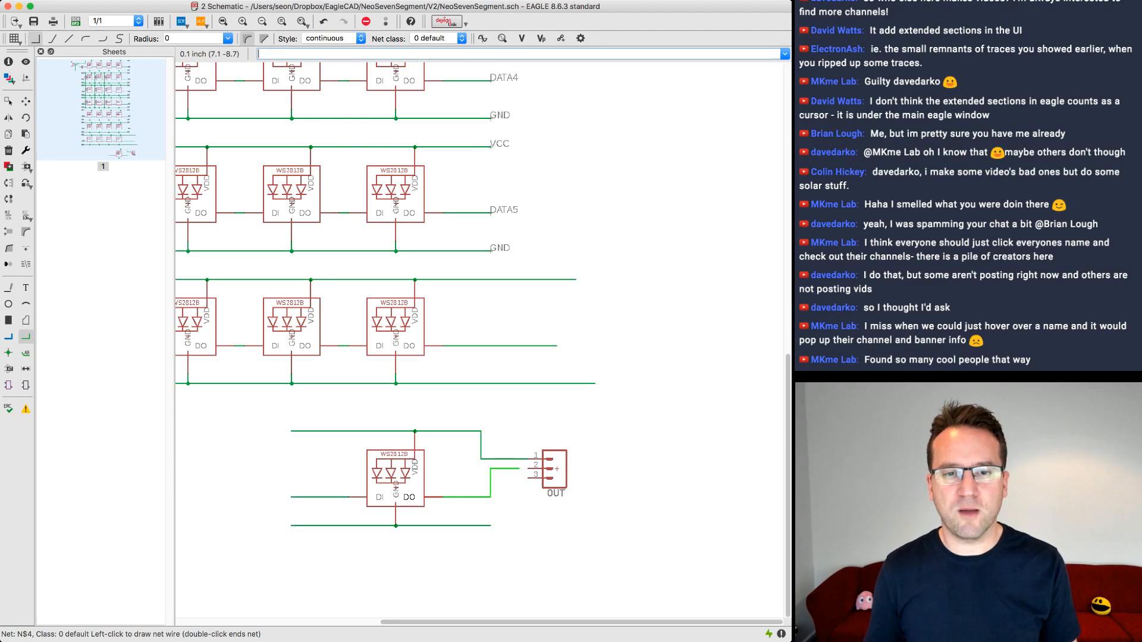
click(528, 469)
click(490, 525)
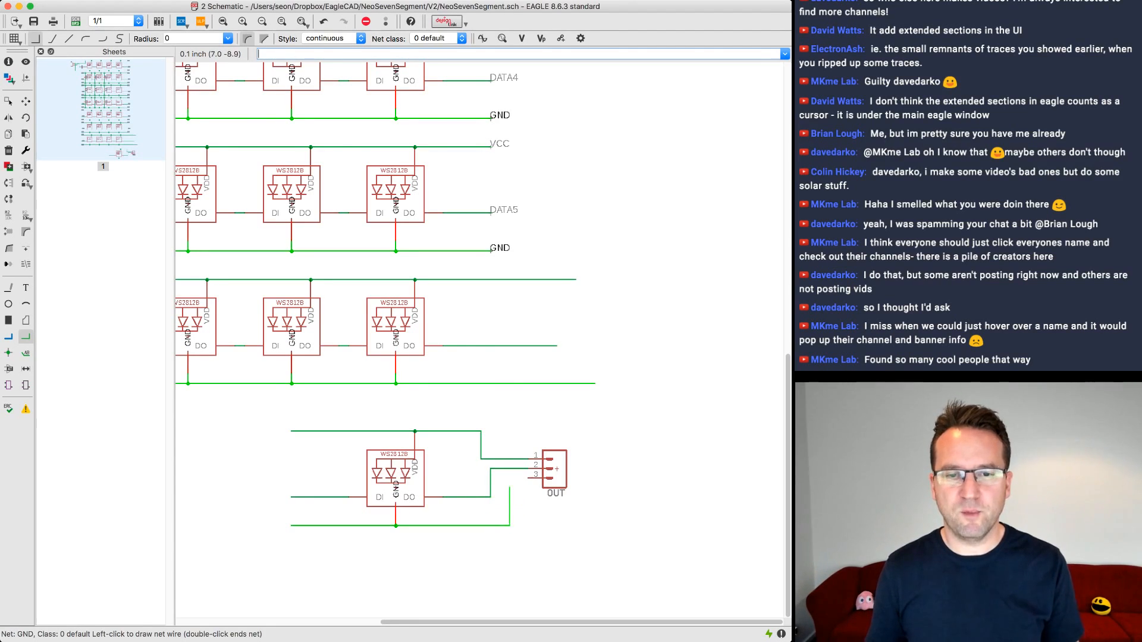
click(509, 478)
click(529, 479)
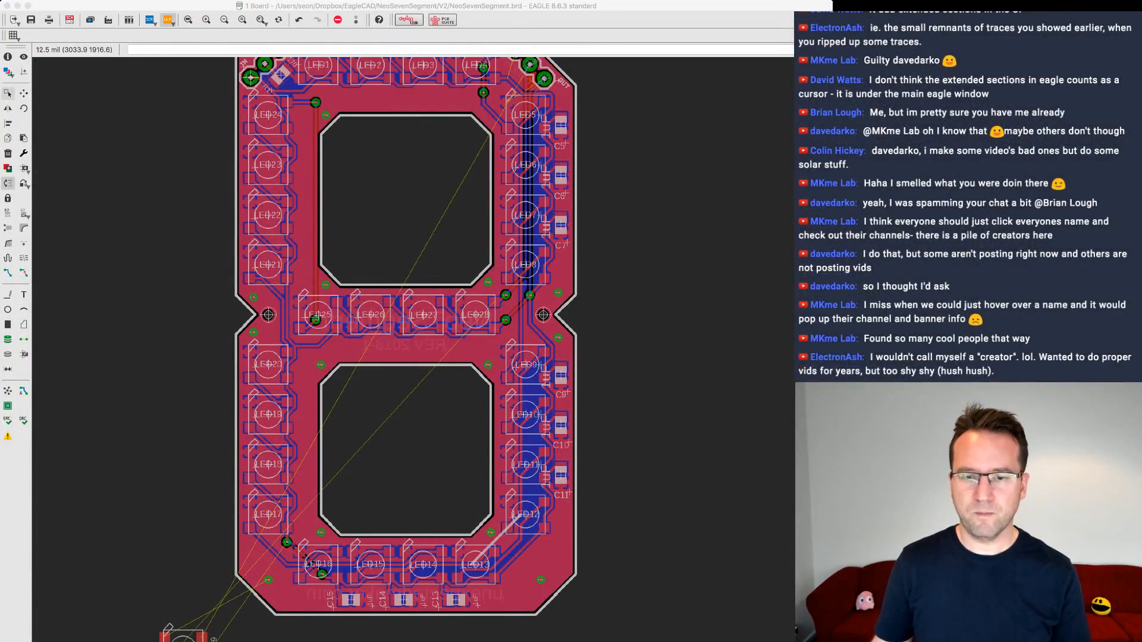
- In the board layout, move LED29 from outside the outline to the lower-right board edge, level with LED13
scroll(416, 333, down, 5)
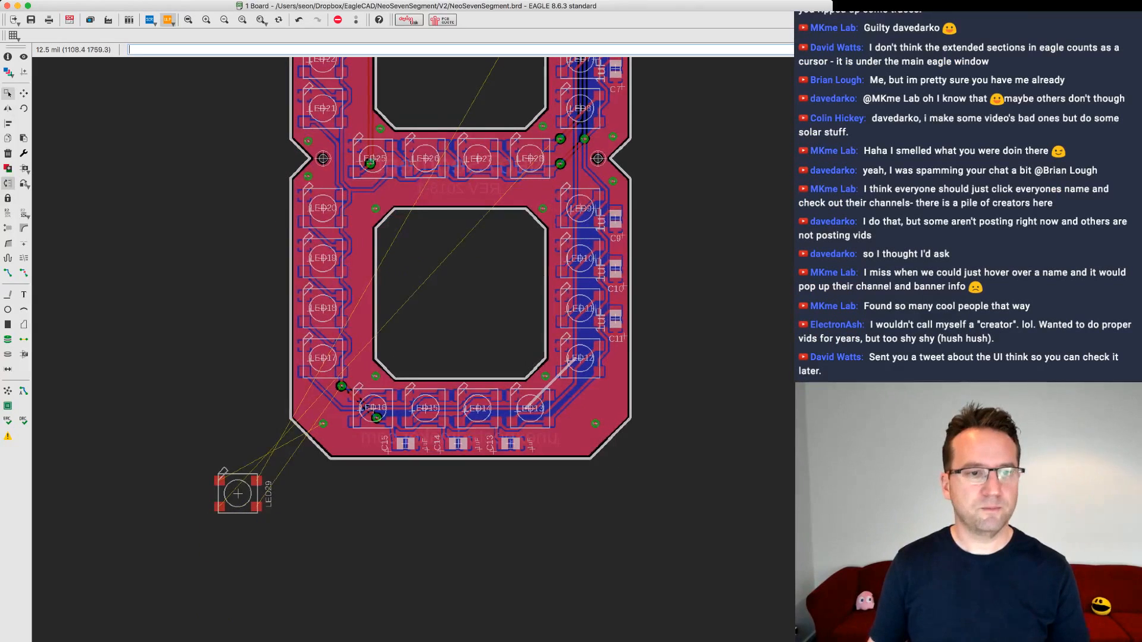
click(24, 94)
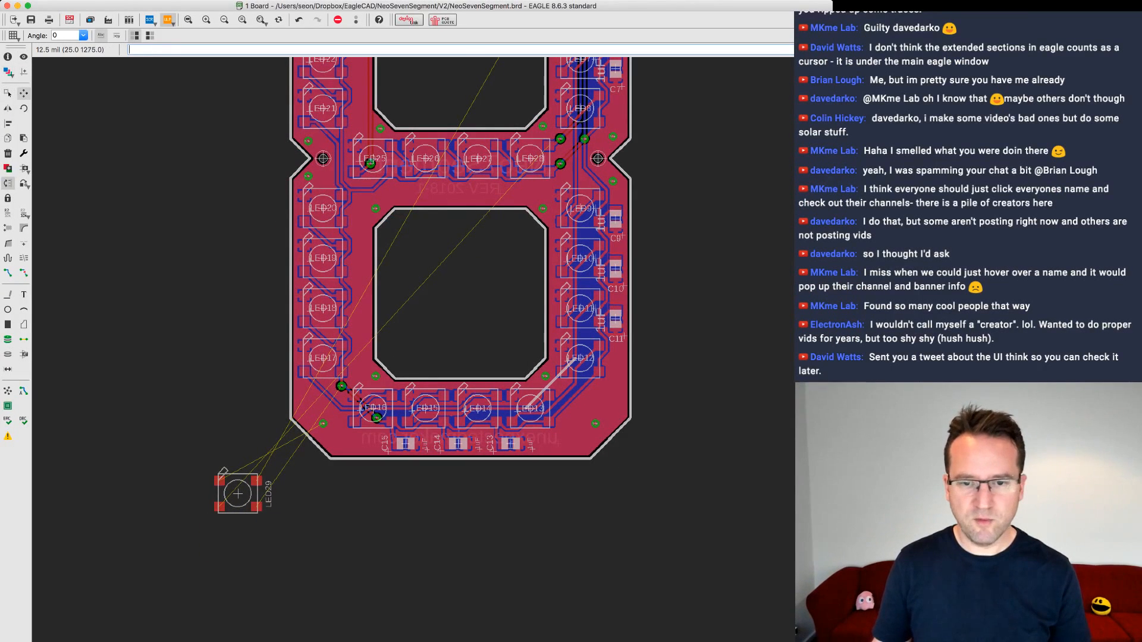
drag(238, 494, 638, 409)
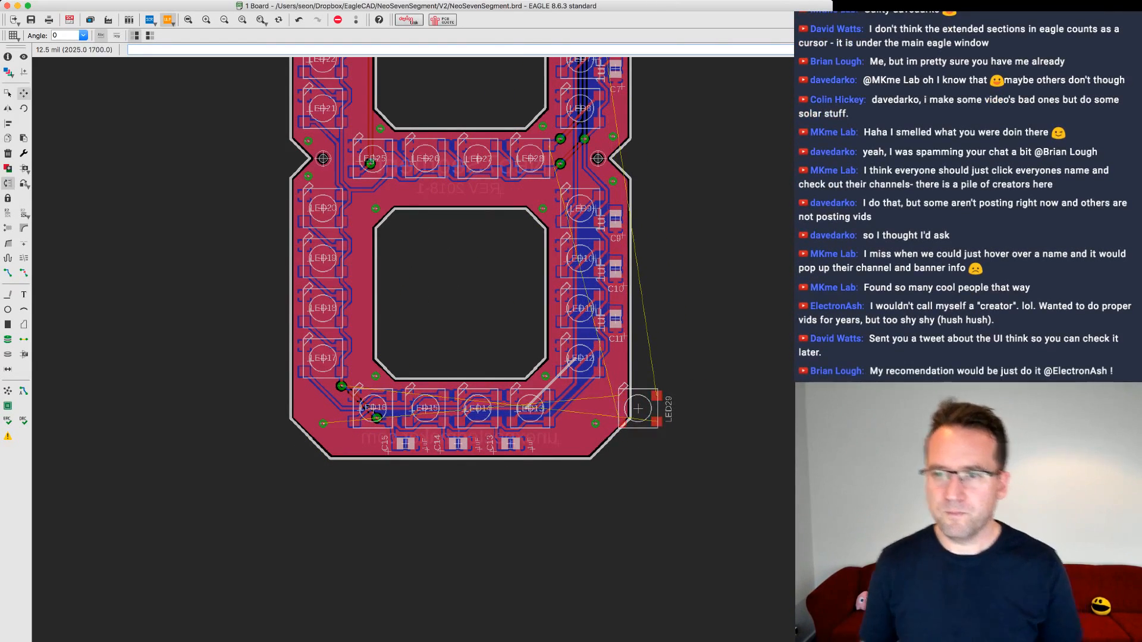
click(638, 408)
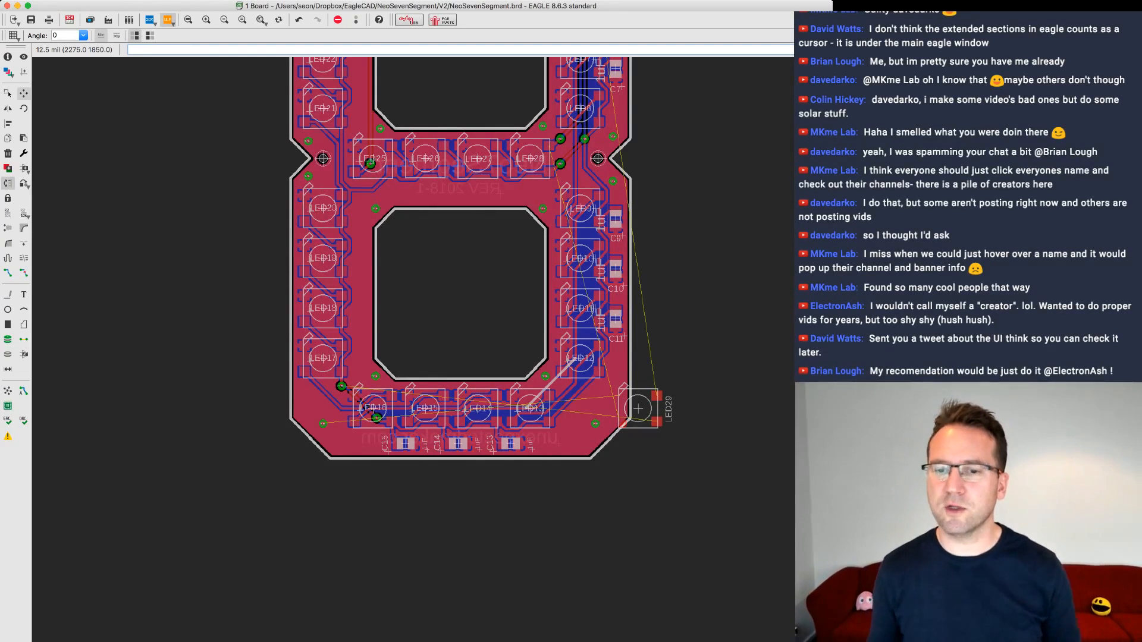
- Delete the diagonal guide line between the centres of LED12 and LED13
scroll(684, 392, up, 3)
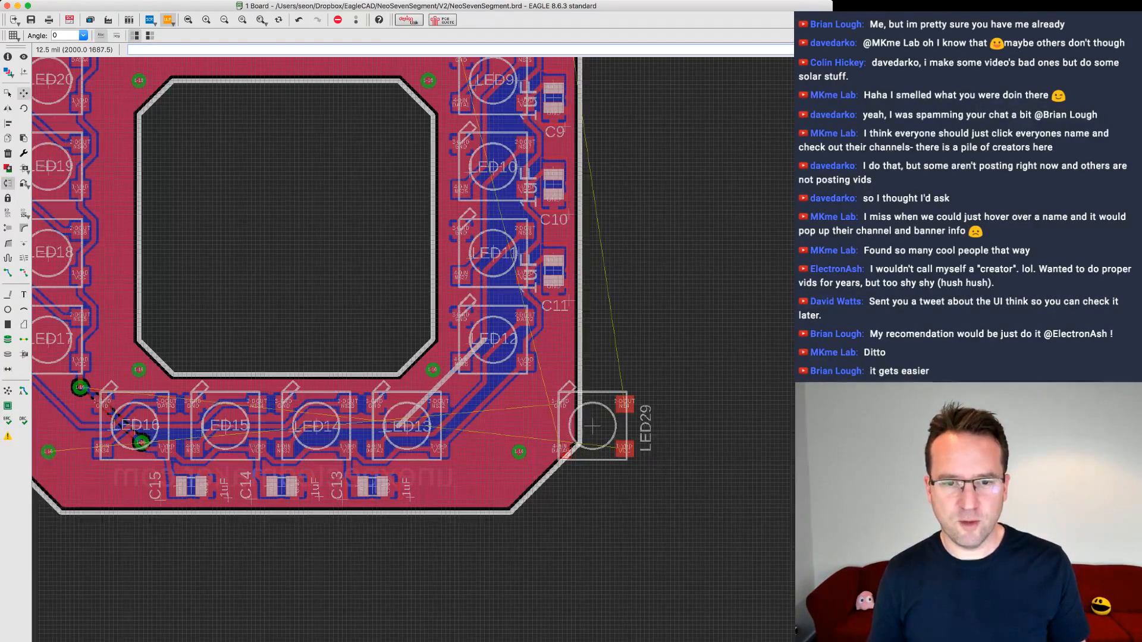
scroll(586, 431, up, 2)
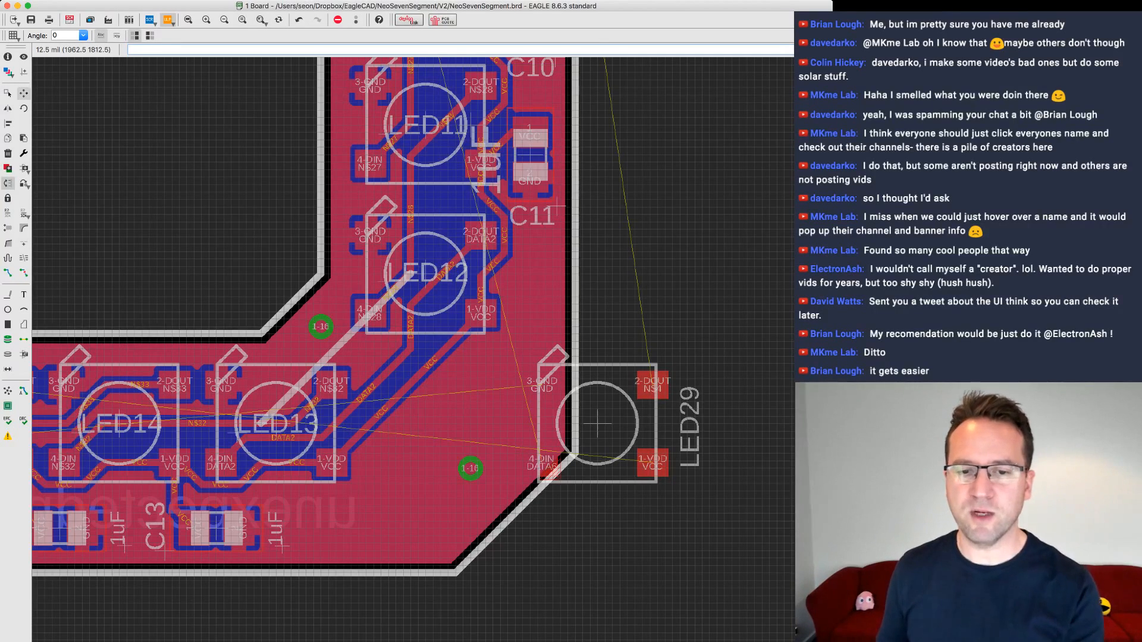
scroll(546, 397, up, 3)
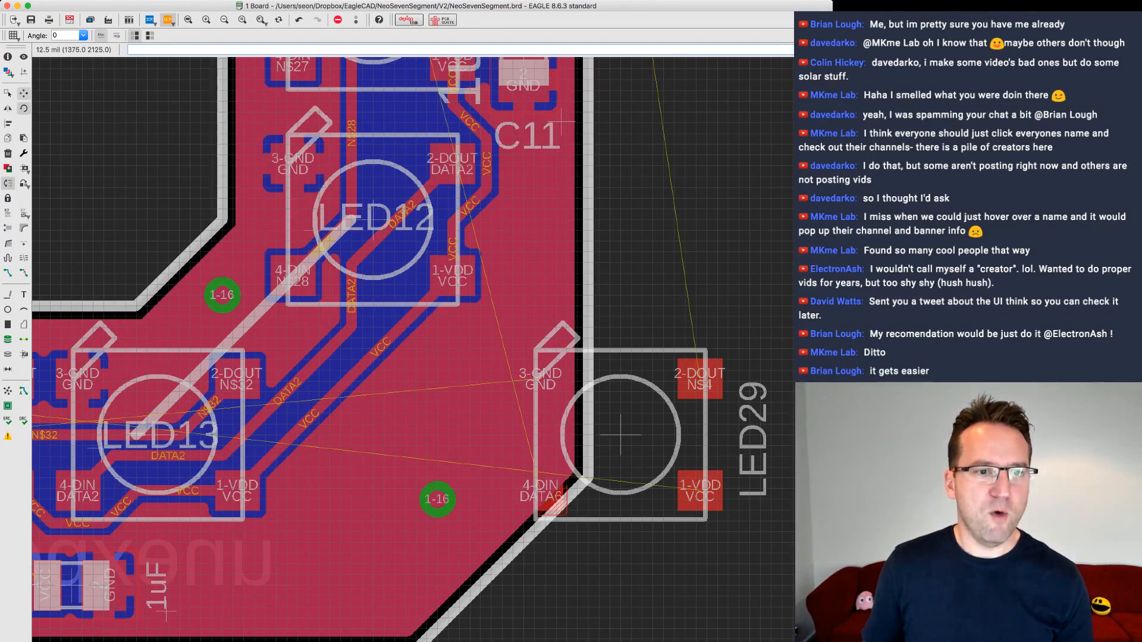
click(8, 153)
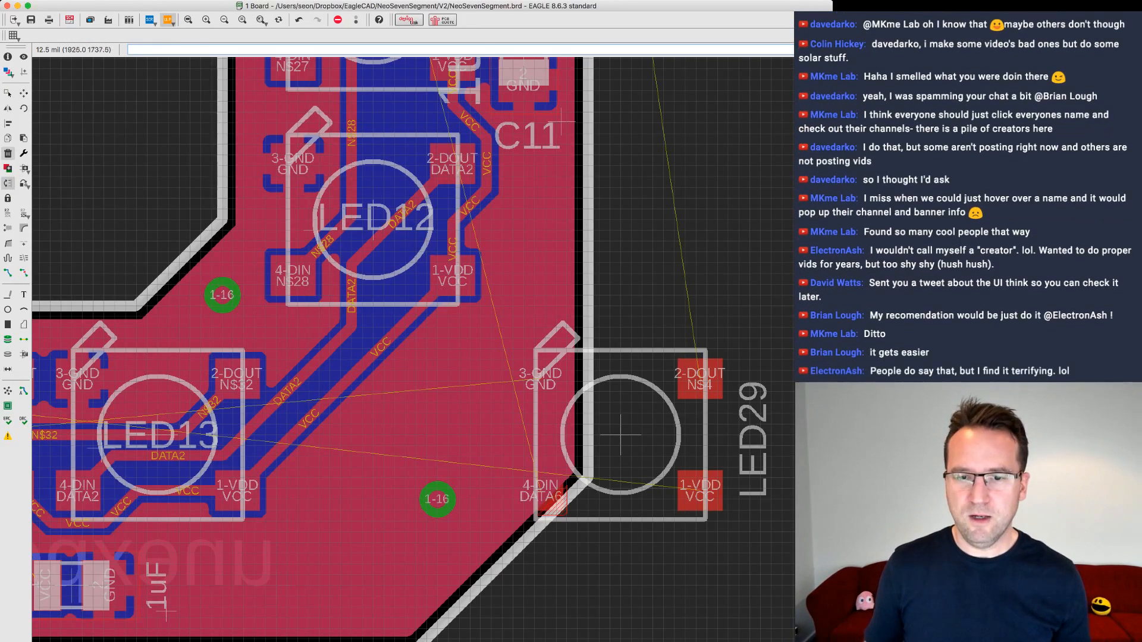
- Move LED29 slightly inward toward the board, keeping it level with LED13
click(24, 93)
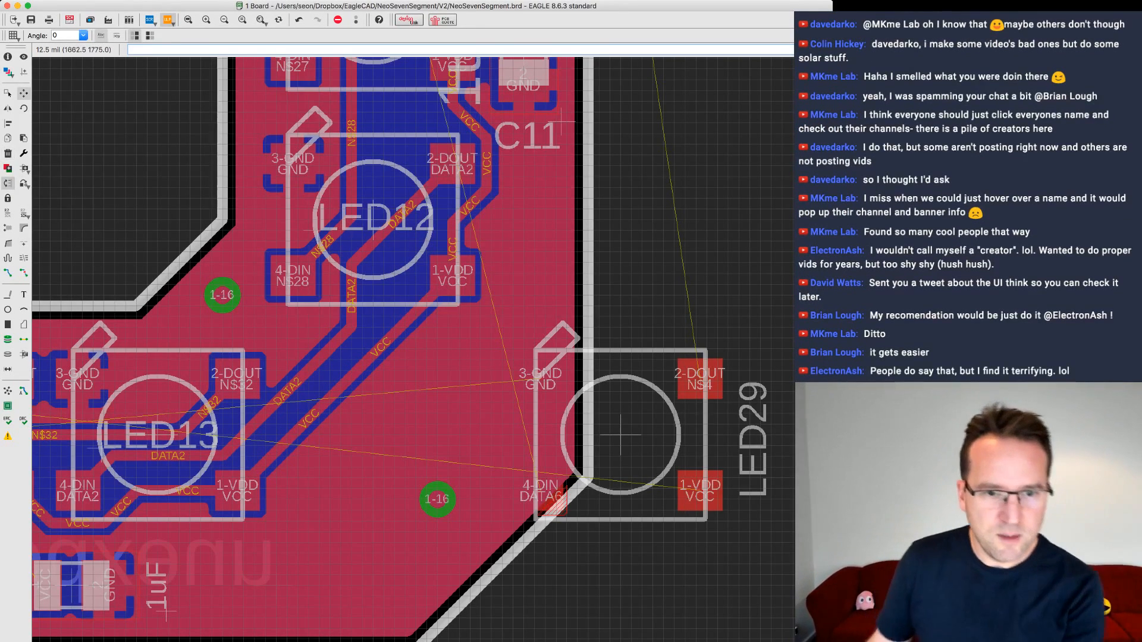
scroll(342, 412, up, 3)
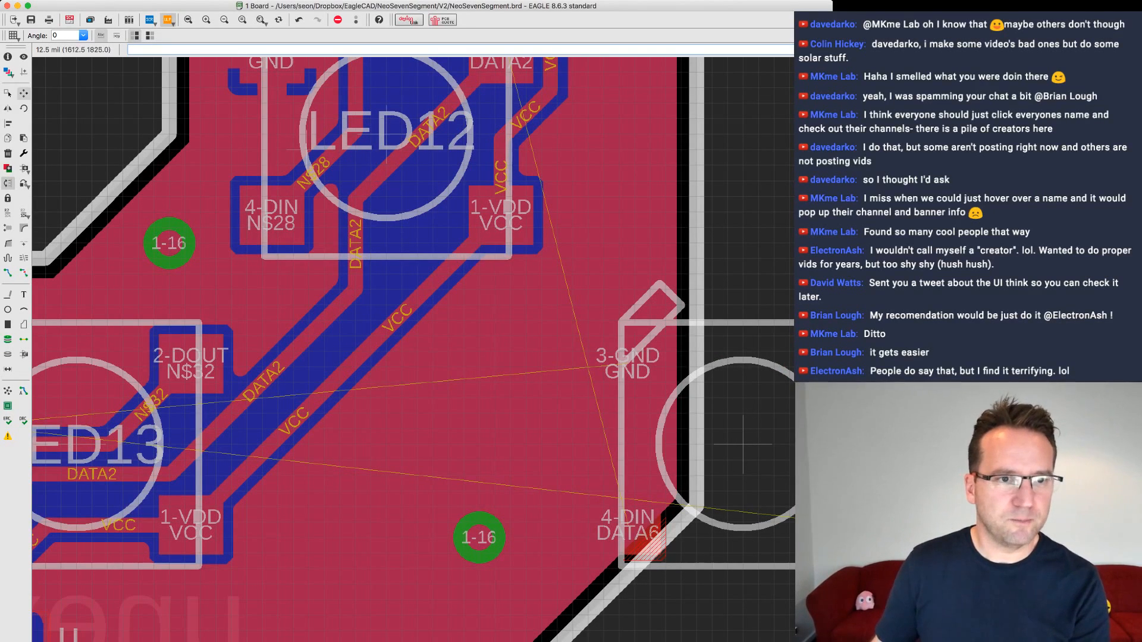
click(8, 93)
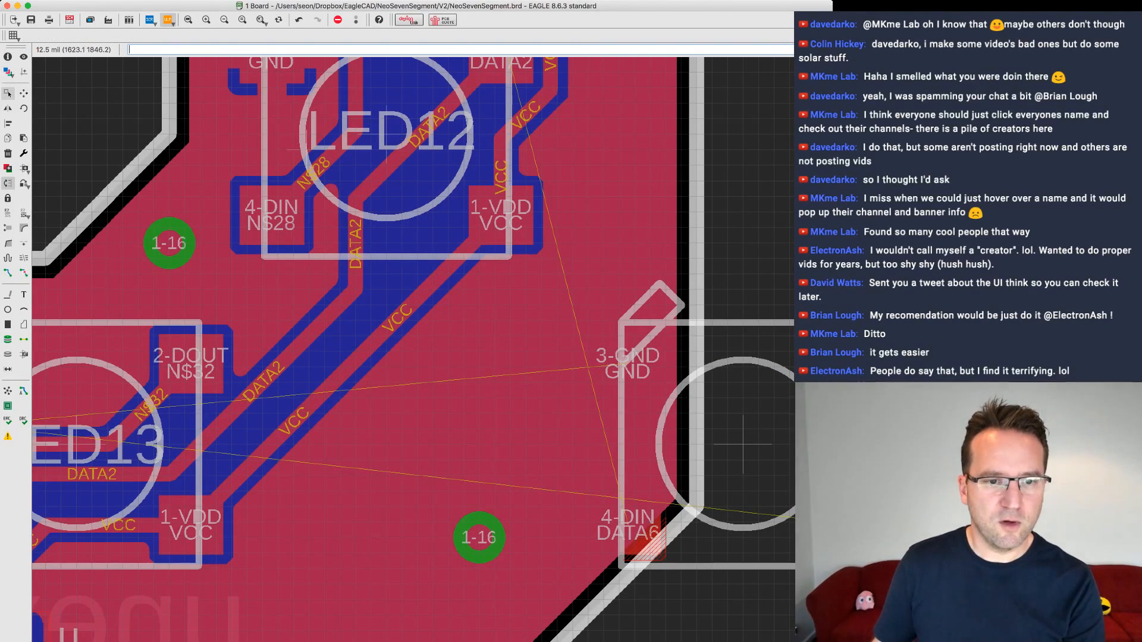
drag(266, 256, 196, 328)
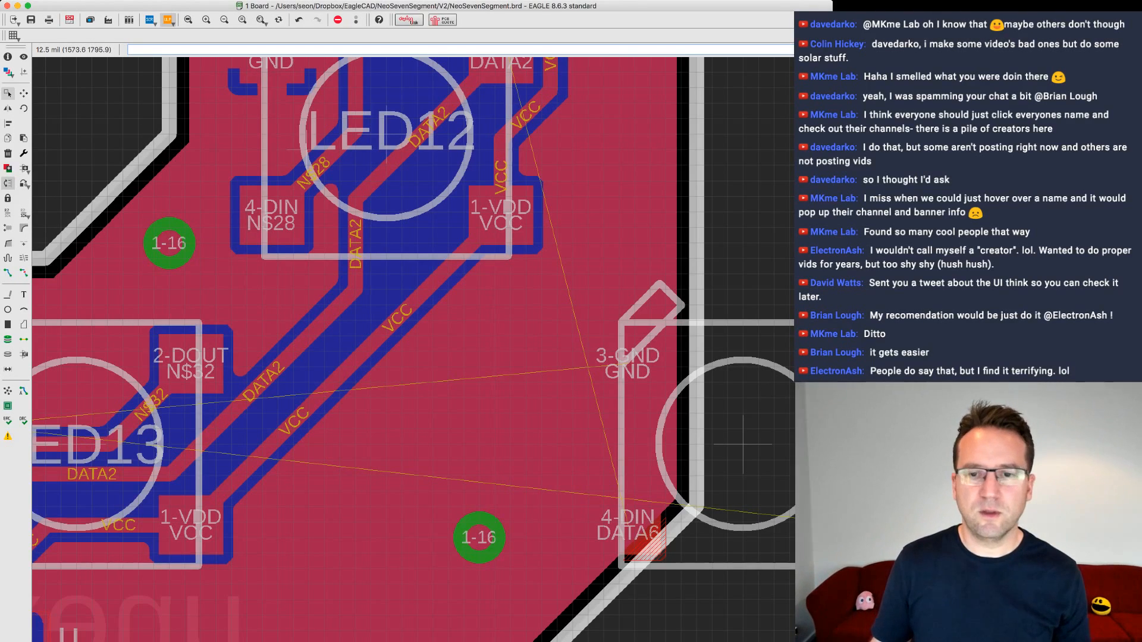
drag(509, 258, 576, 323)
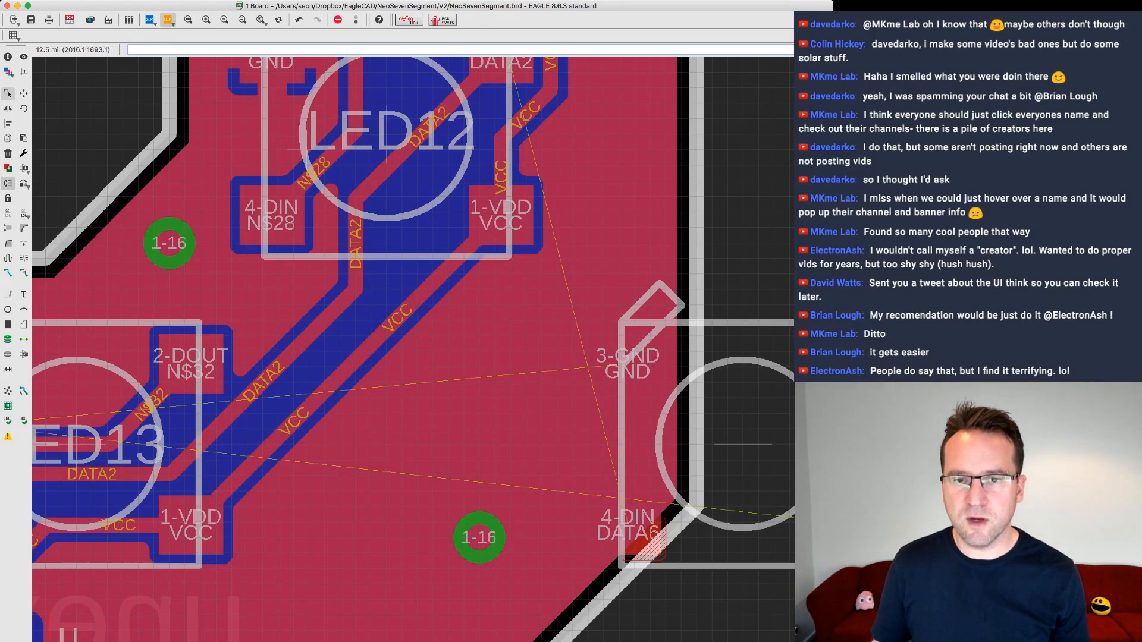
click(743, 444)
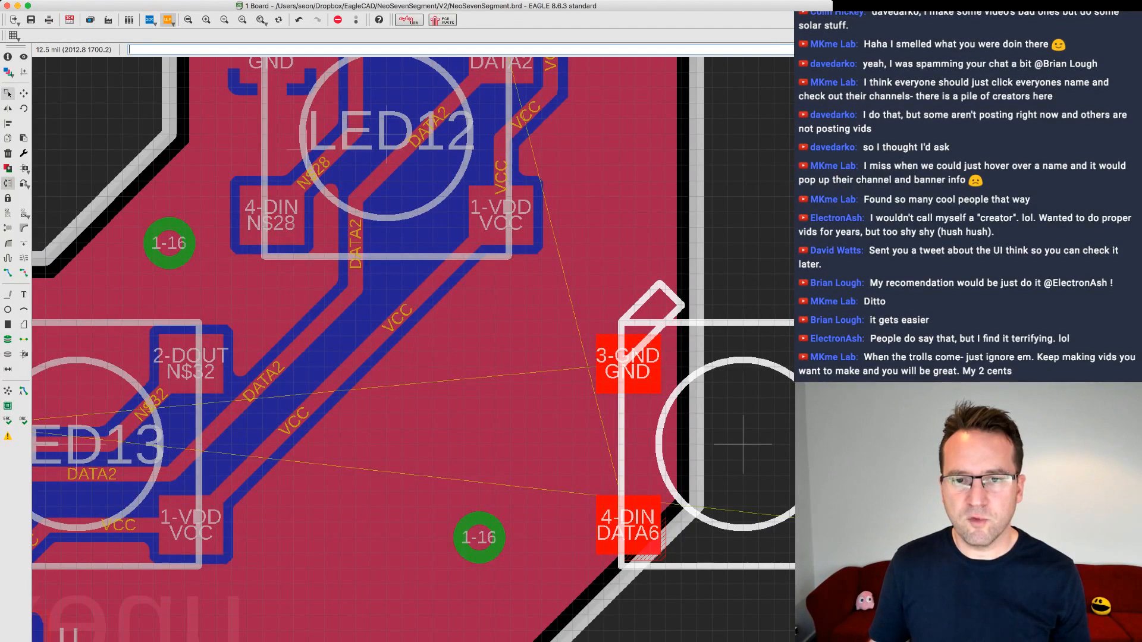
click(24, 94)
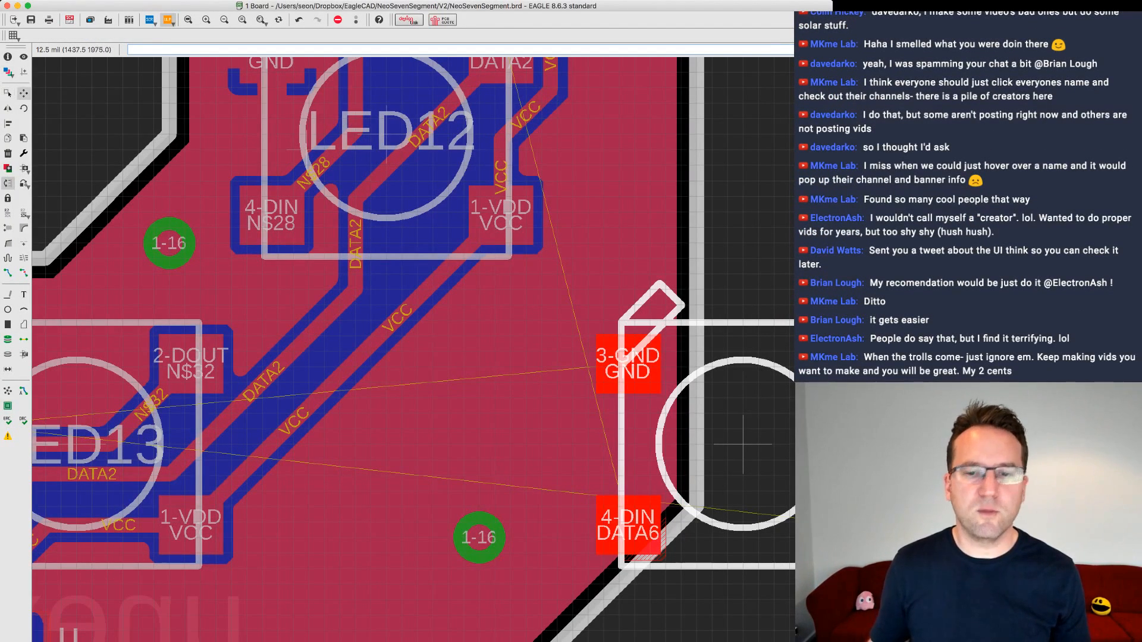
click(743, 444)
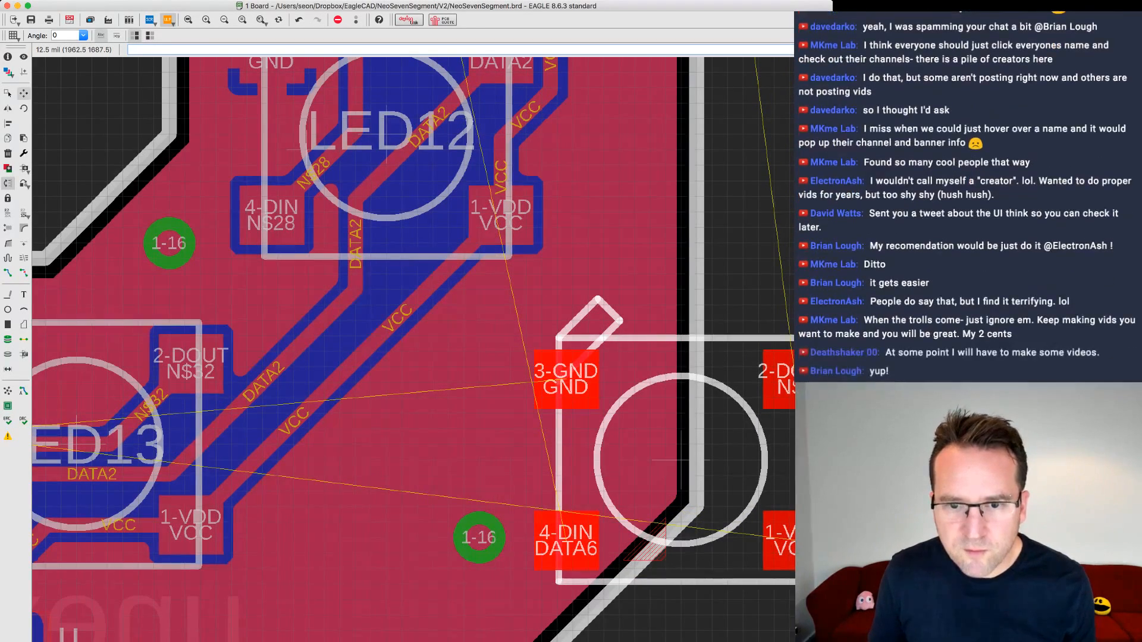
click(681, 460)
- Widen the board by moving the right side of its outer outline, including the notch and corner chamfers, outward by about 250 mil around LED29
scroll(684, 452, down, 1)
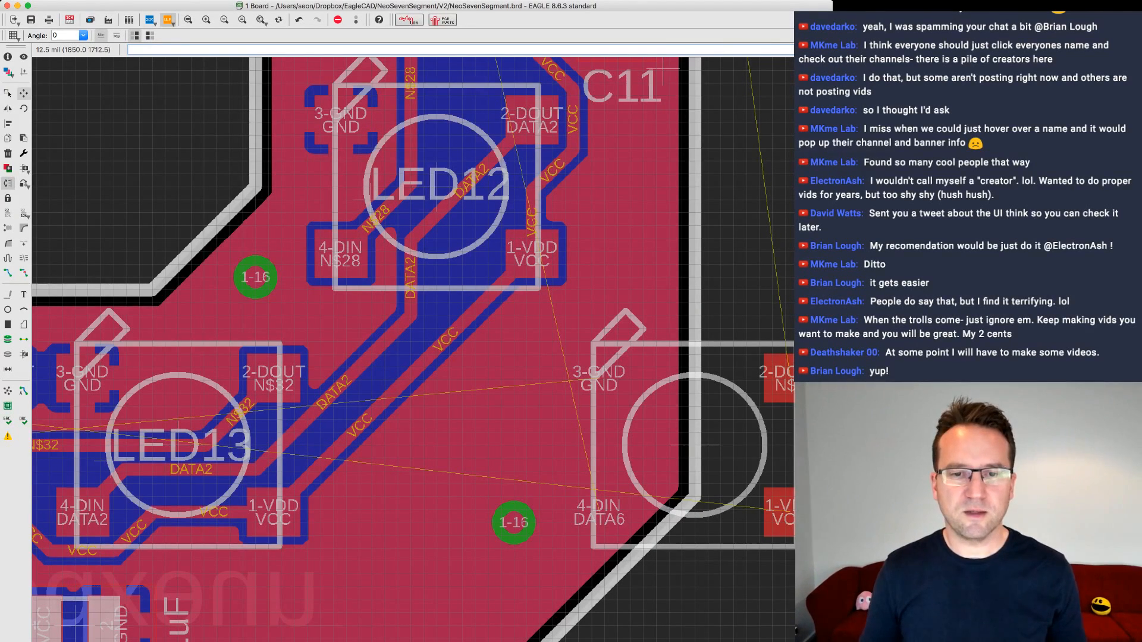
scroll(404, 190, down, 3)
scroll(440, 369, down, 5)
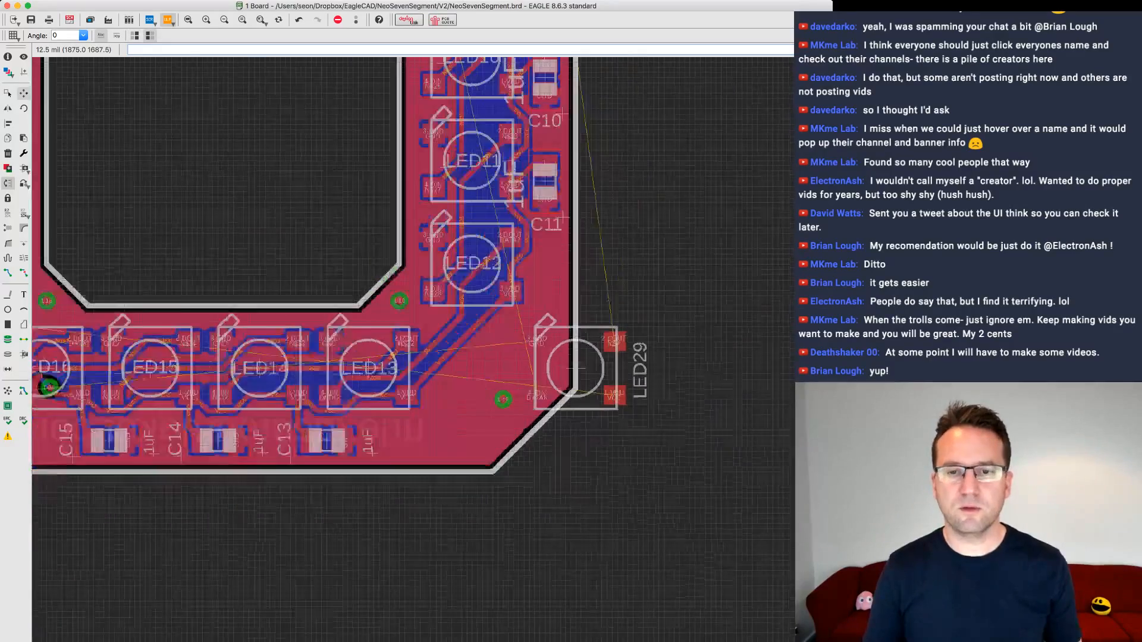
scroll(416, 279, down, 5)
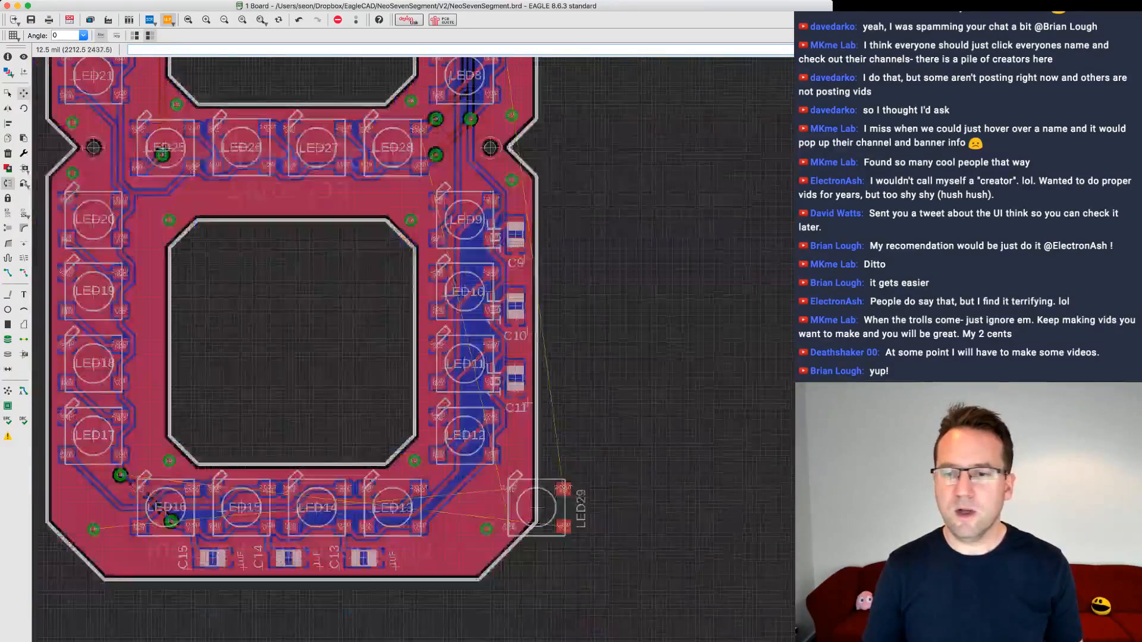
middle_drag(586, 285, 568, 306)
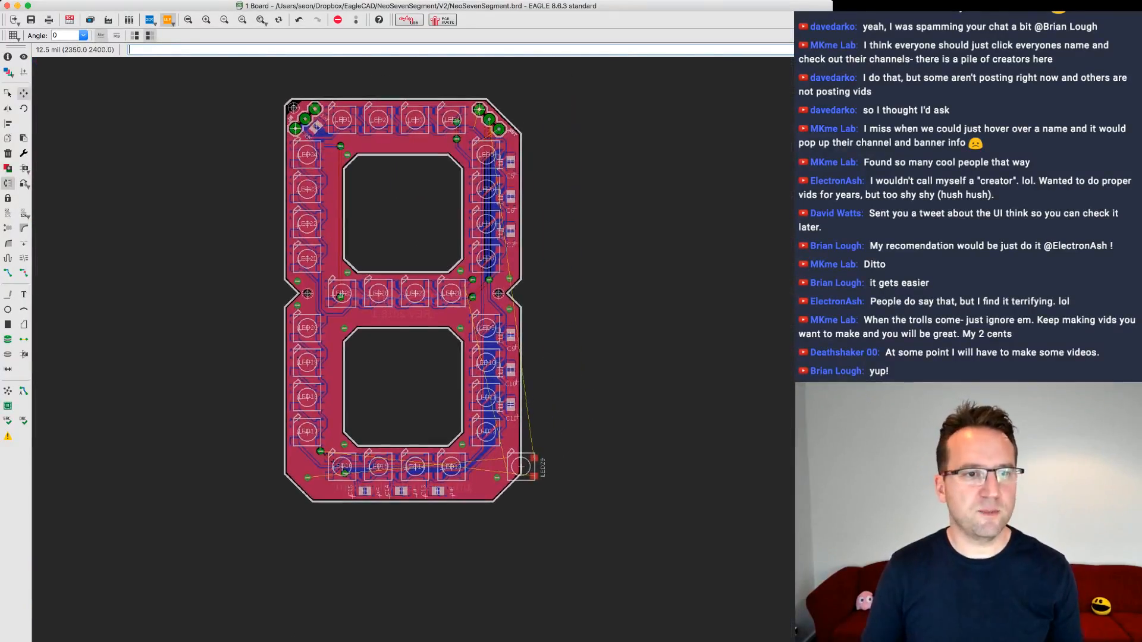
click(521, 466)
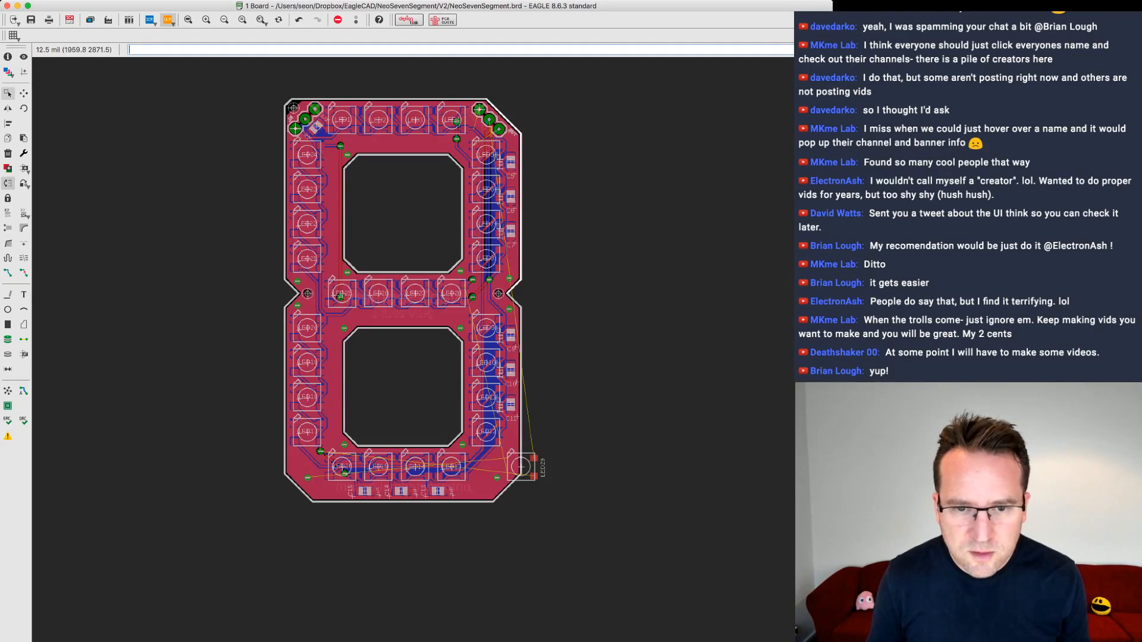
scroll(523, 315, up, 4)
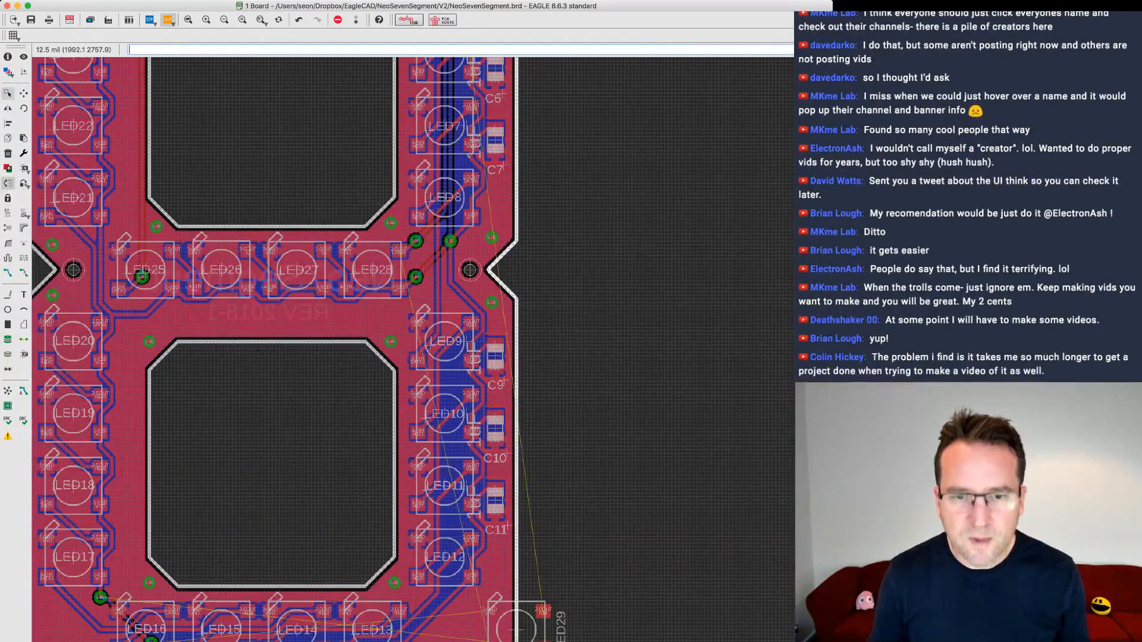
scroll(292, 321, down, 5)
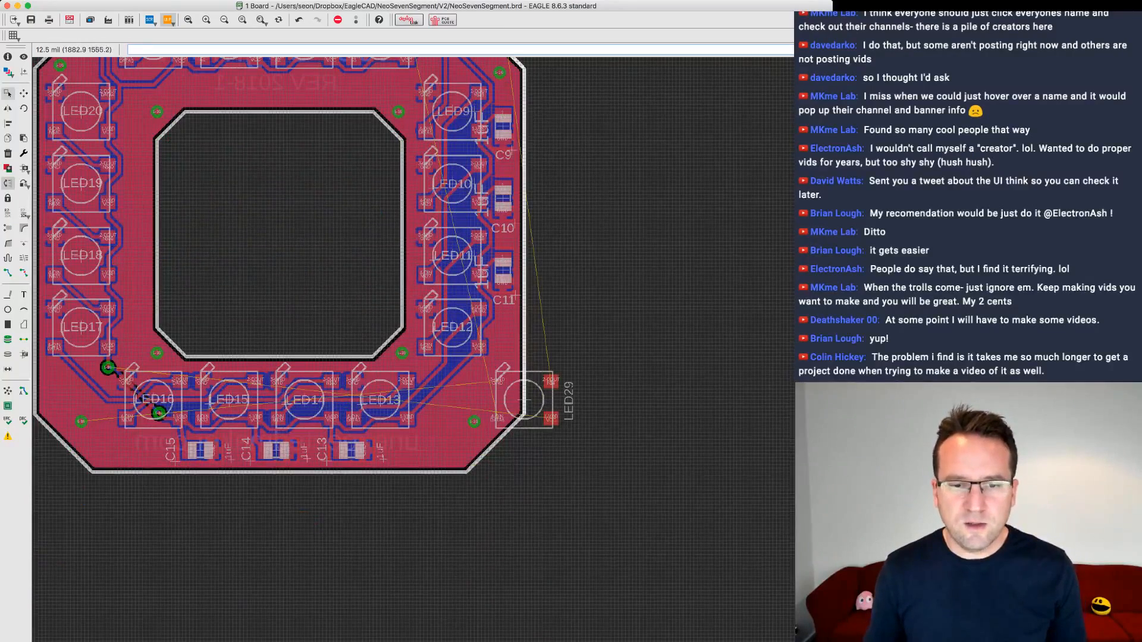
scroll(640, 393, down, 3)
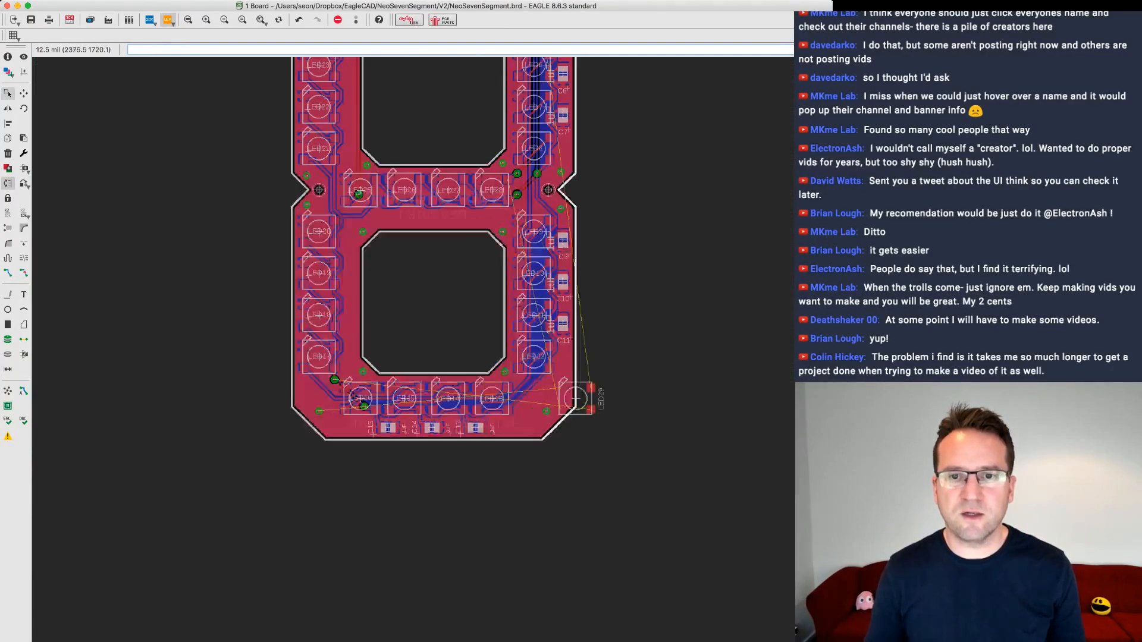
middle_drag(670, 292, 597, 393)
scroll(644, 321, down, 1)
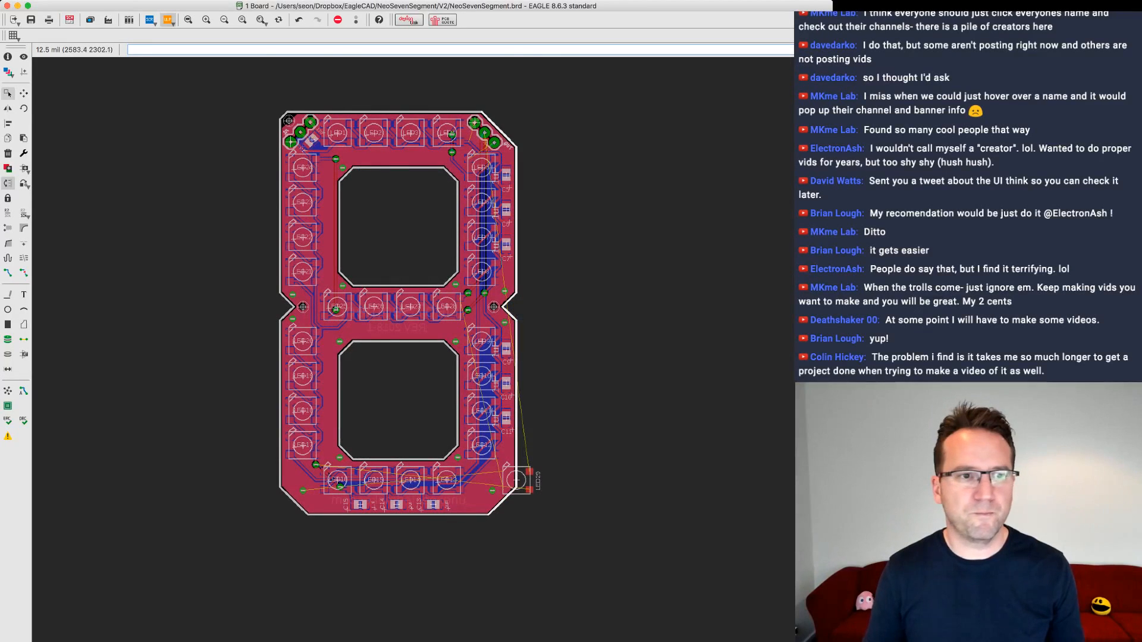
click(24, 93)
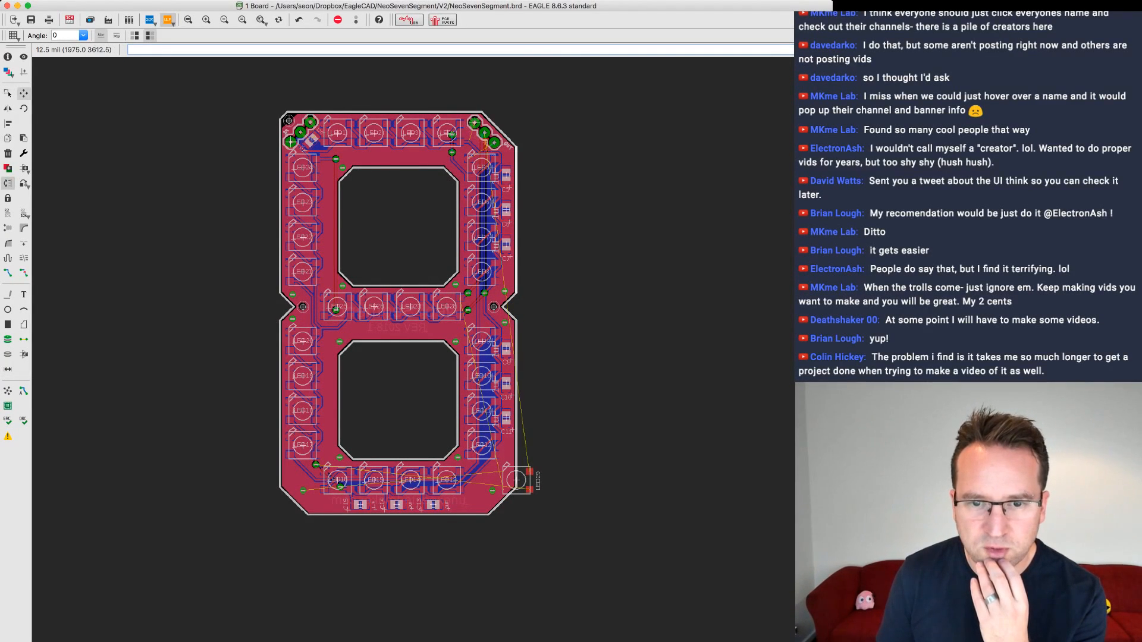
click(559, 257)
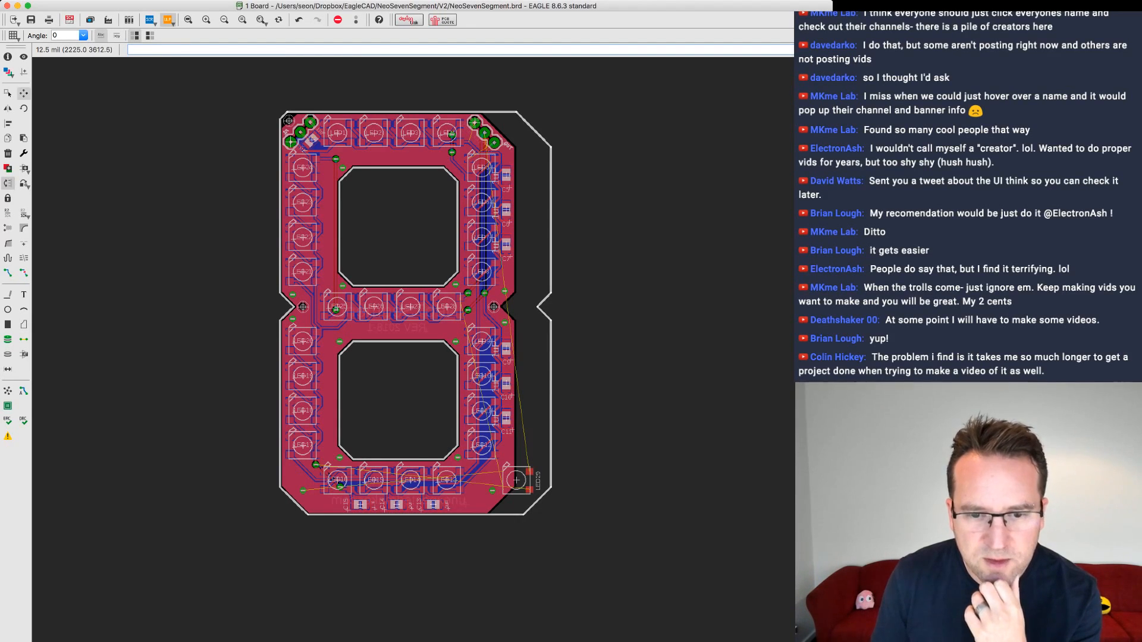
click(551, 178)
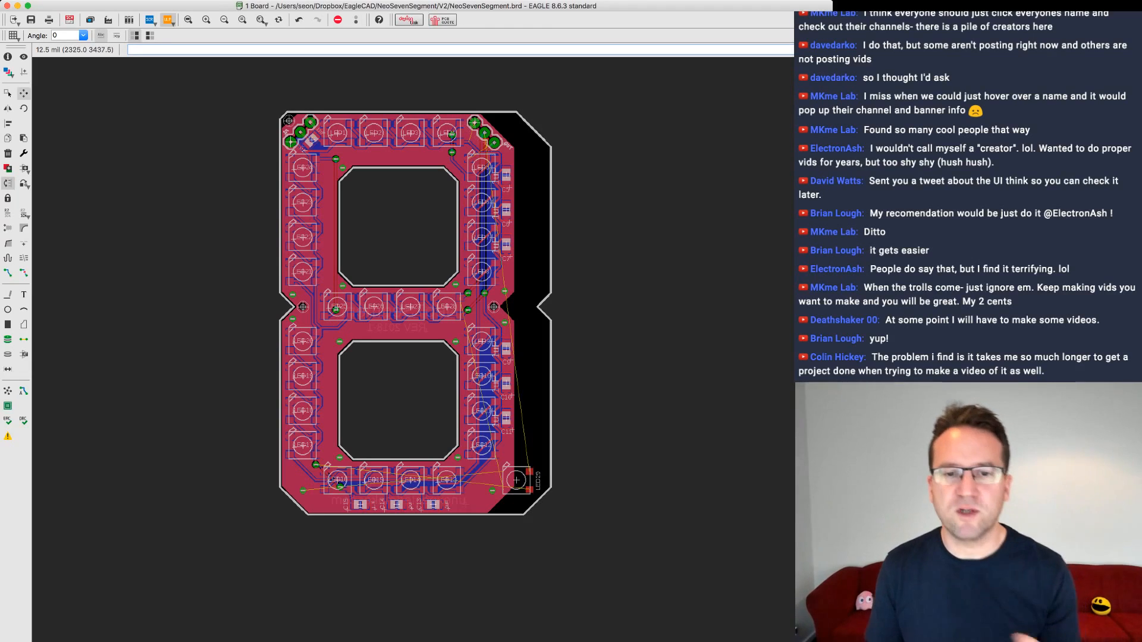
- Examine the widened board along its new right-hand strip, from the OUT connector corner down to LED29
scroll(566, 276, down, 1)
scroll(566, 277, up, 4)
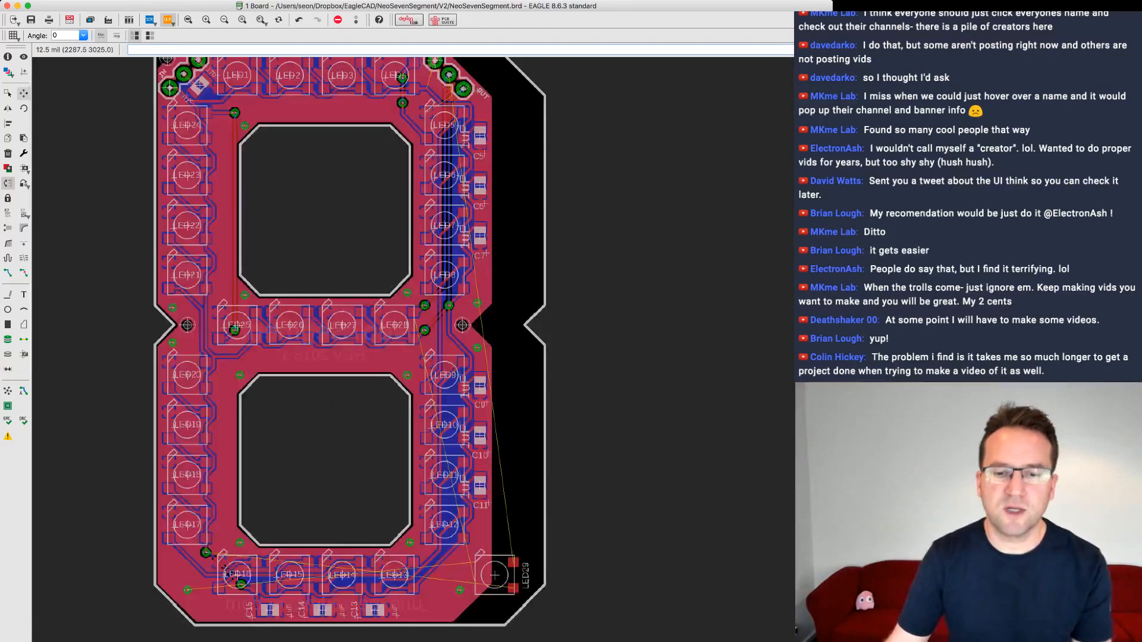
scroll(297, 321, down, 3)
scroll(297, 321, up, 3)
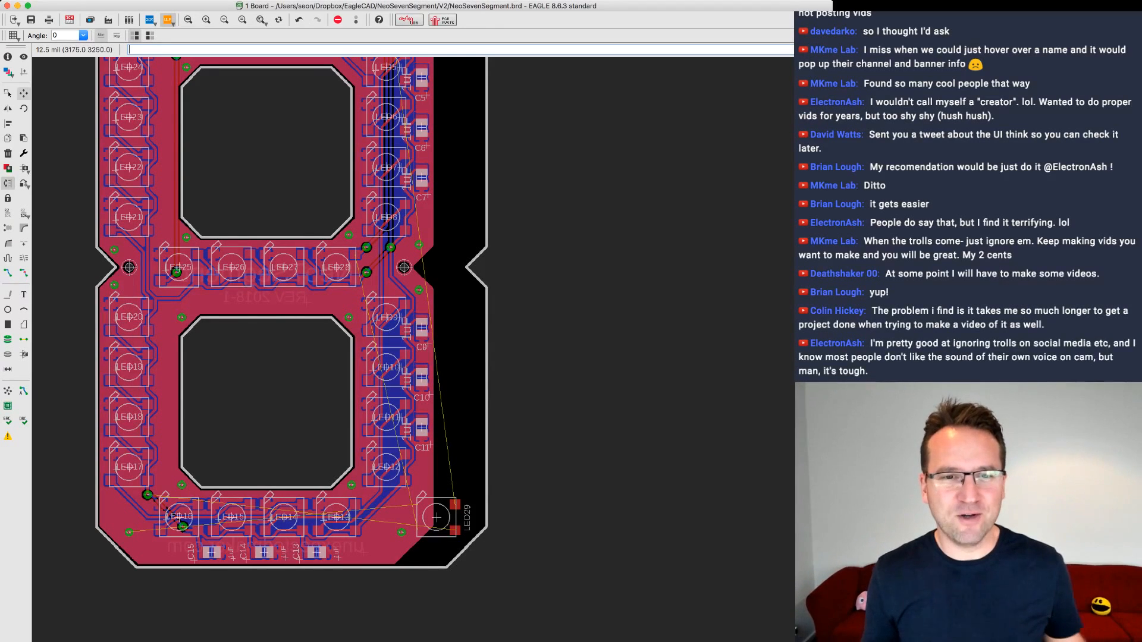
middle_drag(357, 238, 370, 272)
middle_drag(685, 194, 702, 256)
scroll(702, 256, down, 2)
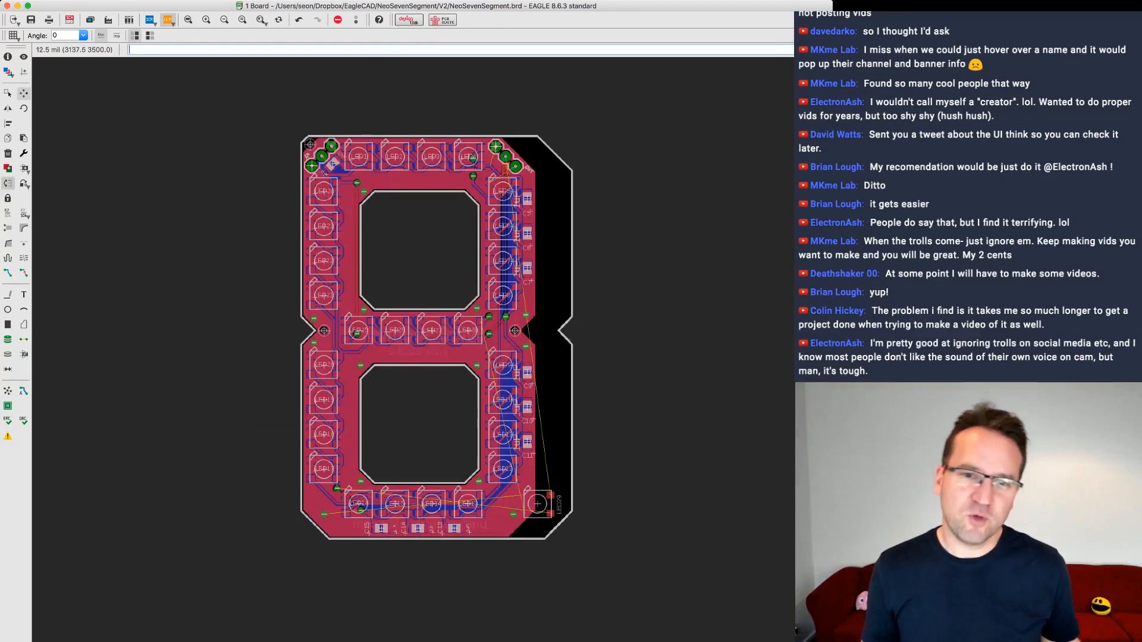
scroll(693, 254, up, 1)
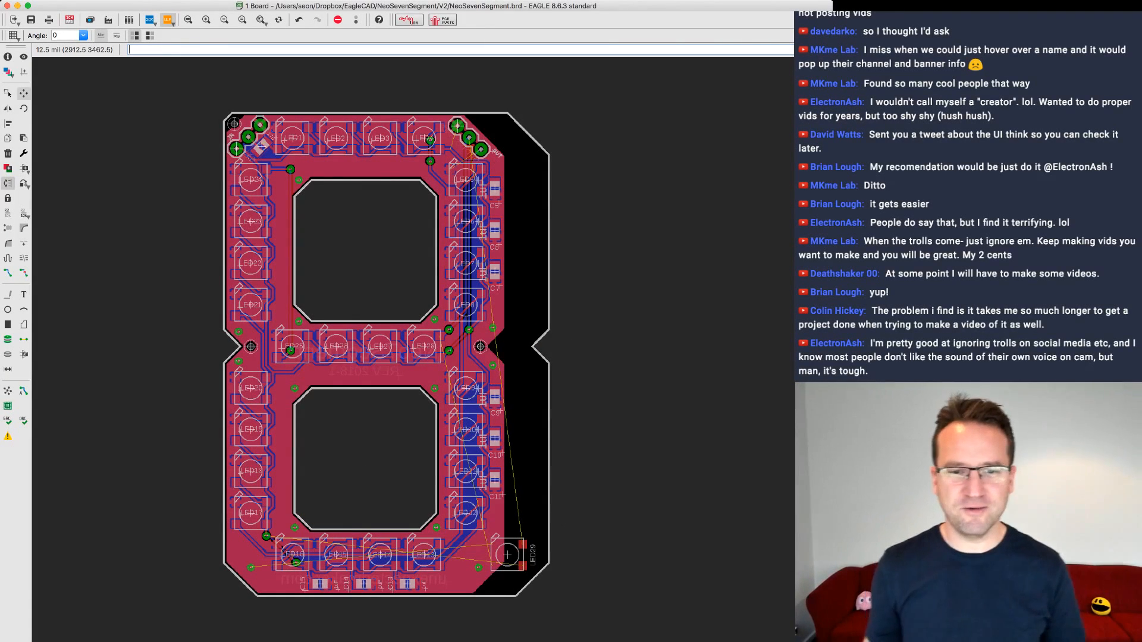
scroll(658, 317, up, 1)
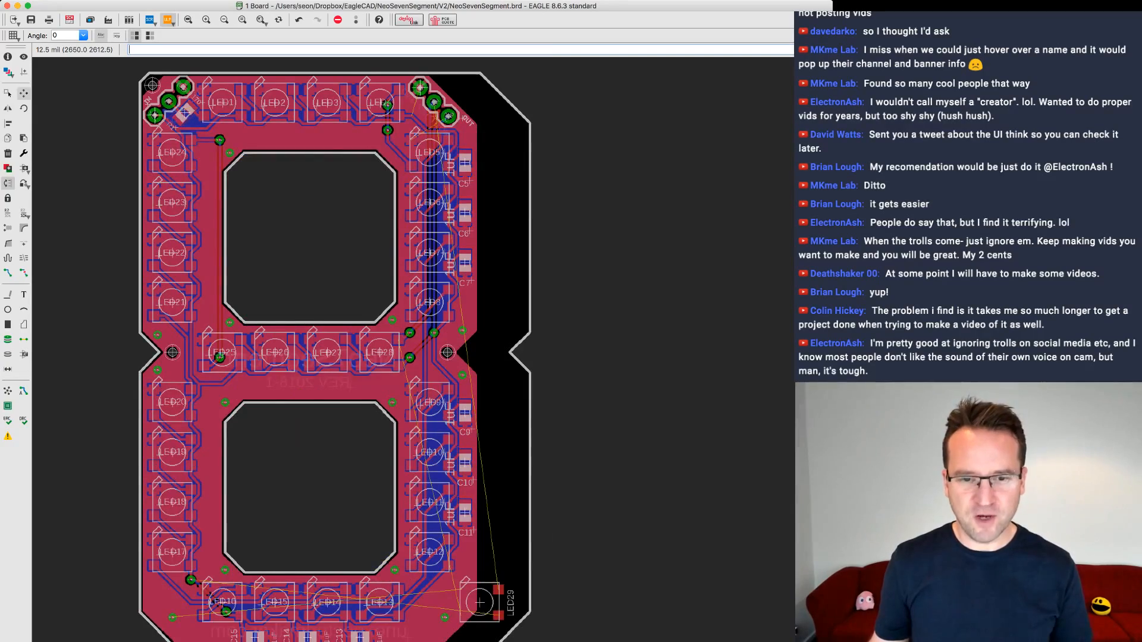
middle_drag(669, 130, 669, 69)
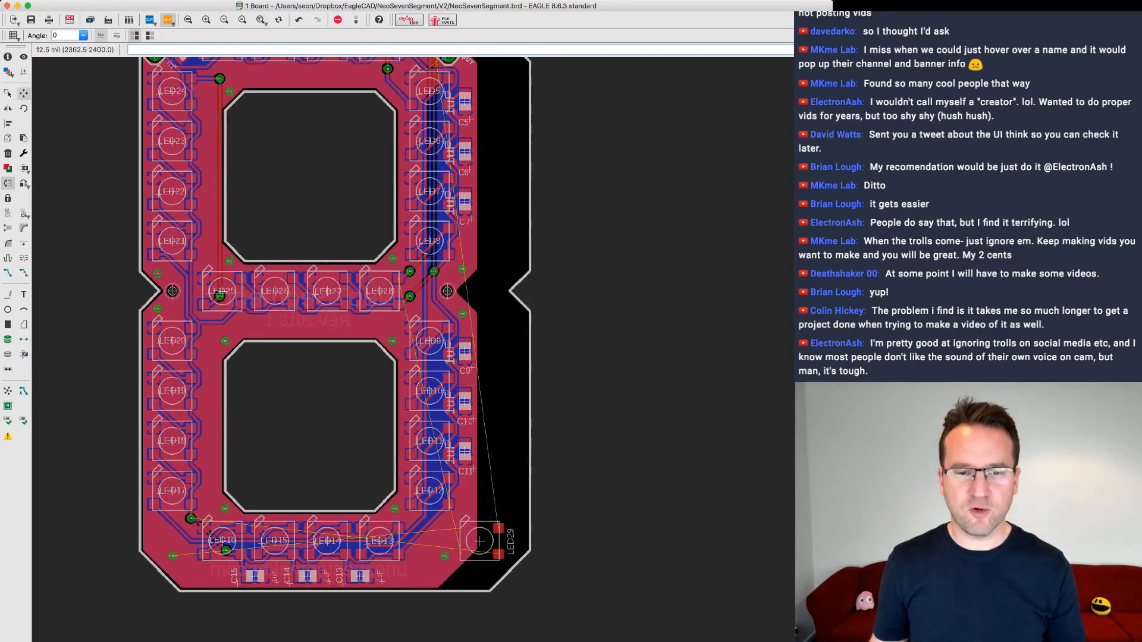
scroll(541, 414, up, 1)
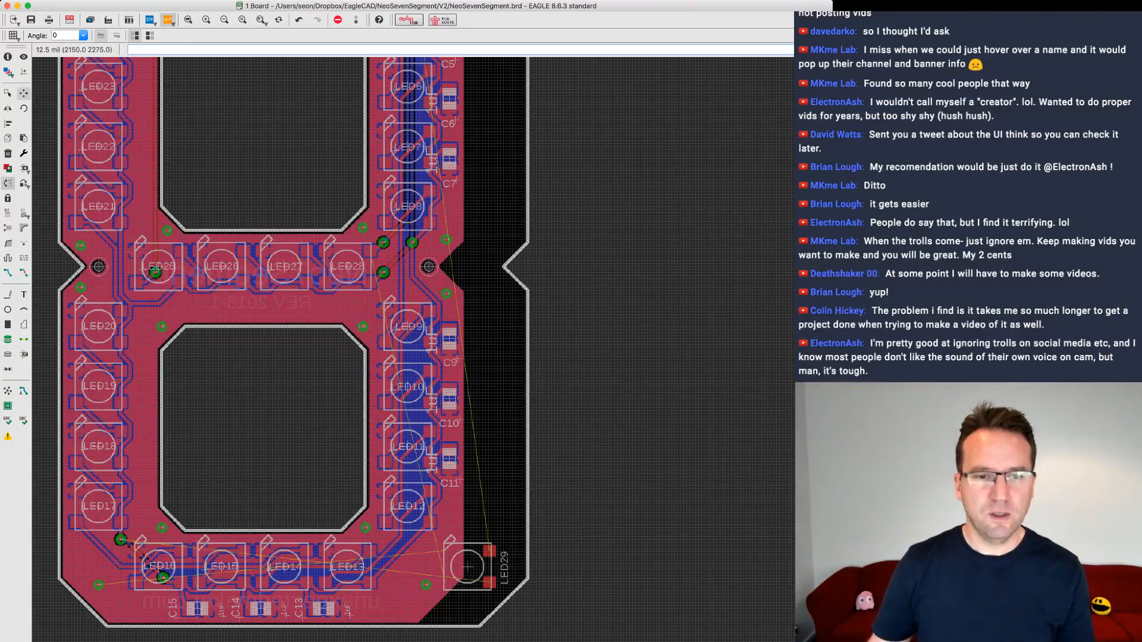
middle_drag(589, 332, 606, 474)
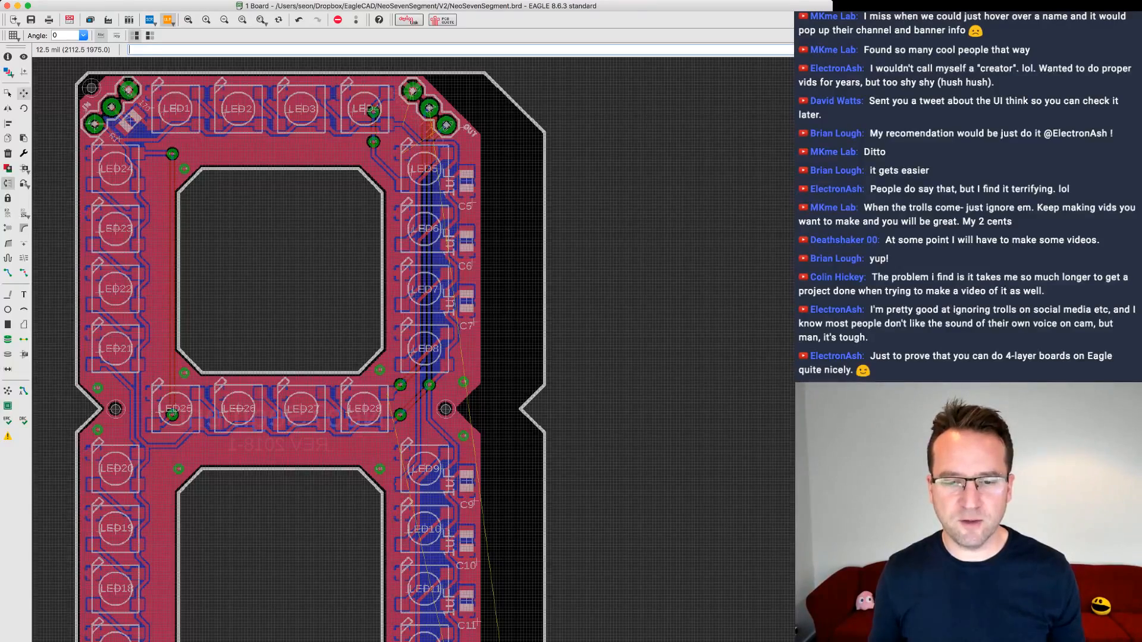
scroll(408, 67, up, 1)
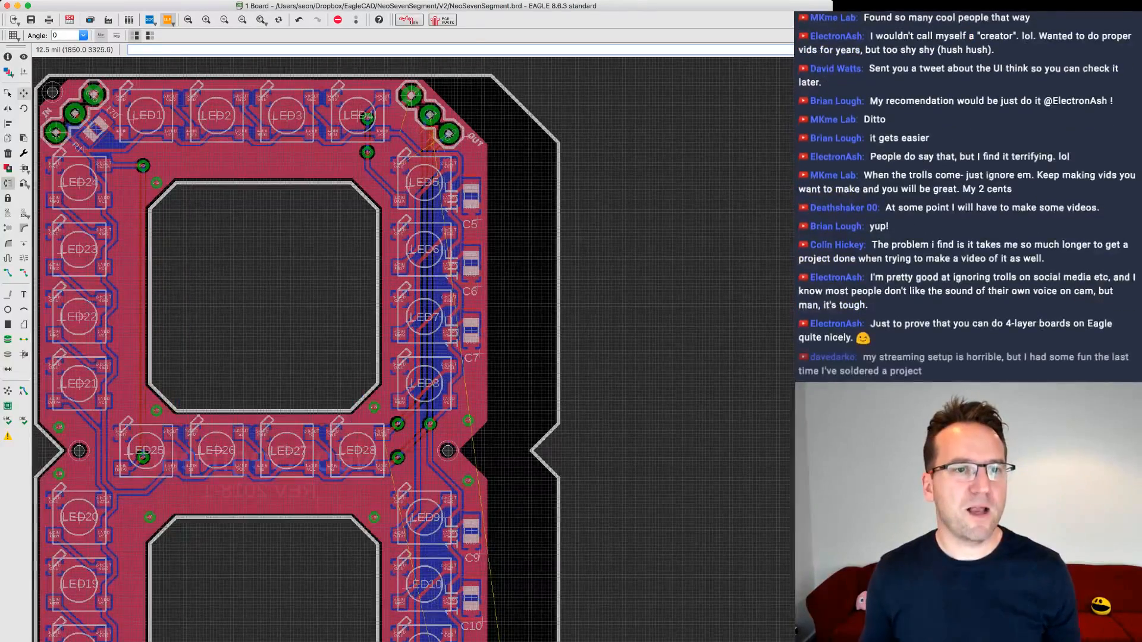
middle_drag(416, 326, 454, 351)
middle_drag(354, 351, 367, 360)
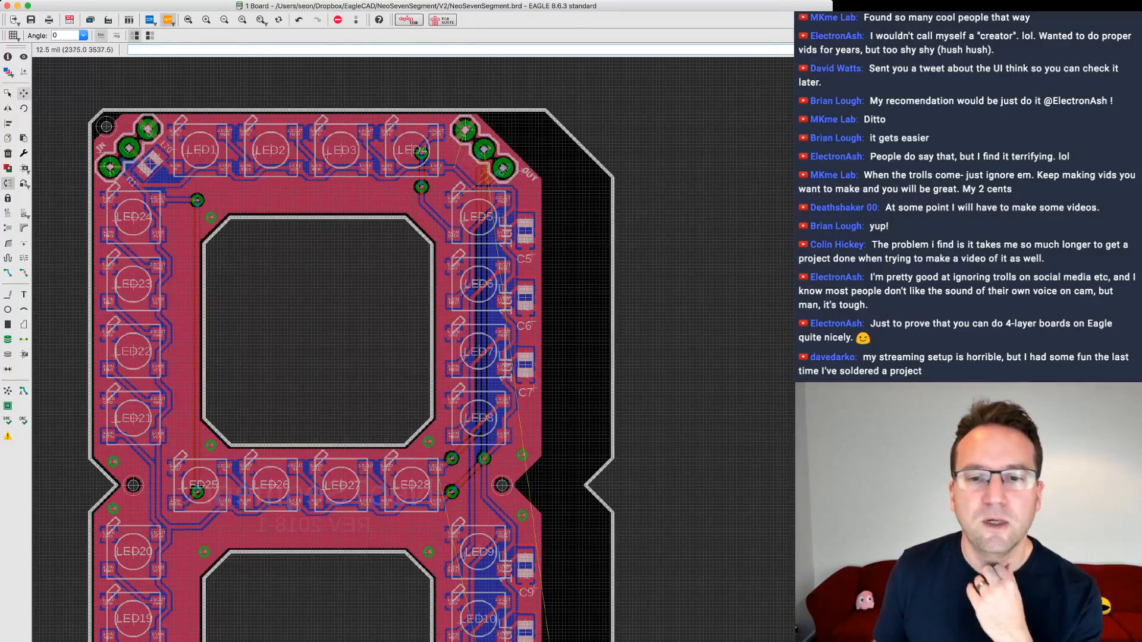
middle_drag(464, 321, 445, 134)
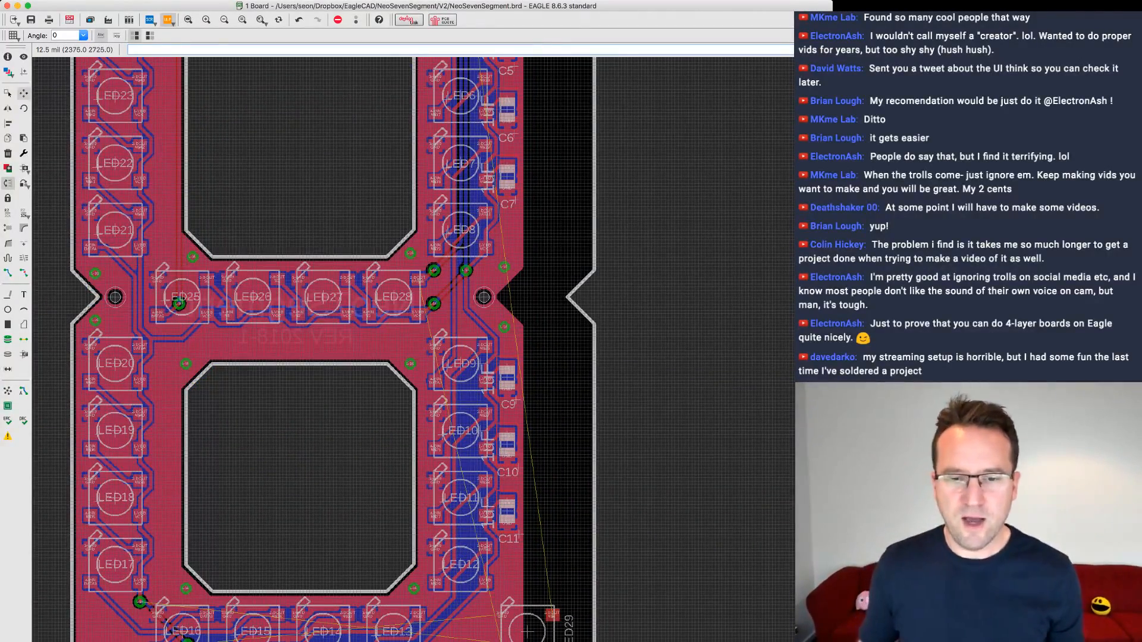
- Delete the two mounting holes at the ends of the middle bar, beside LED25 and LED28
middle_drag(464, 321, 472, 300)
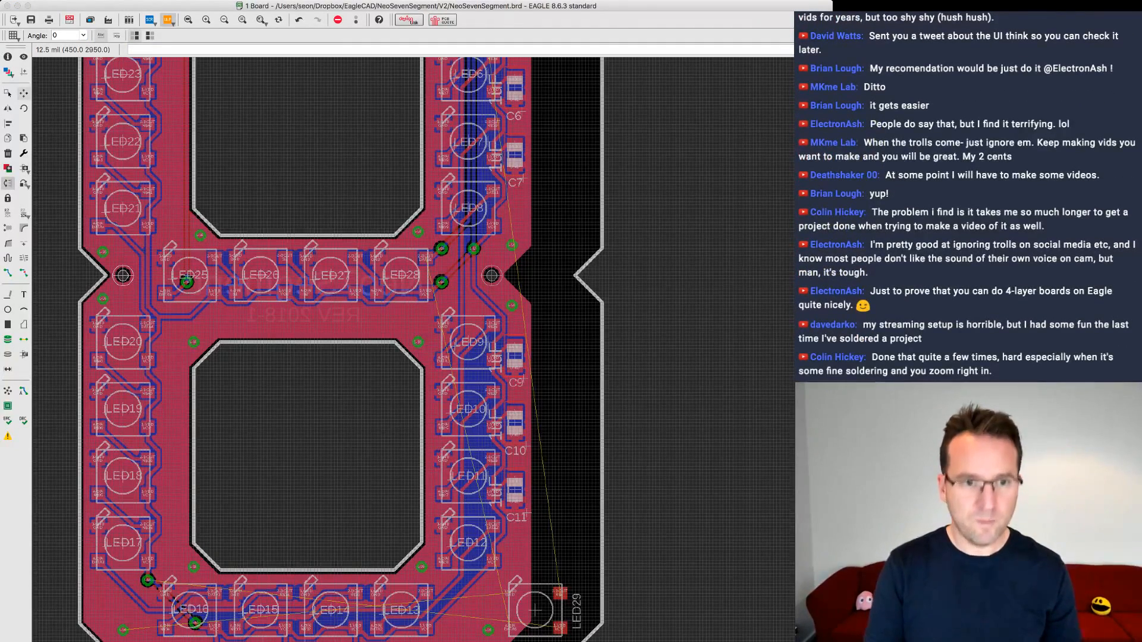
click(123, 275)
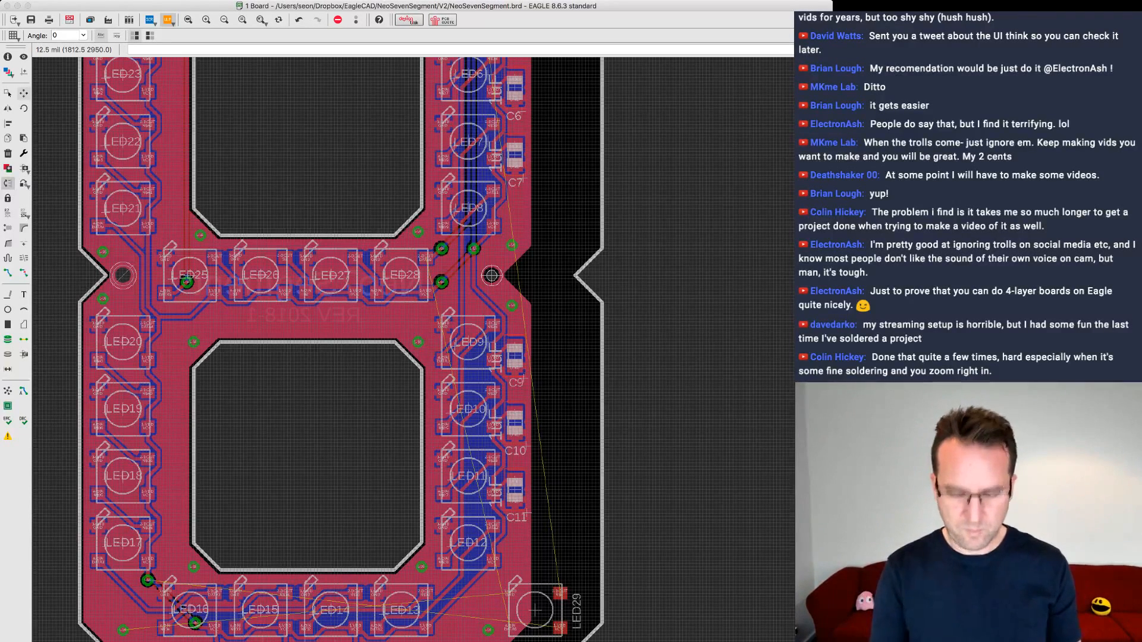
key(Escape)
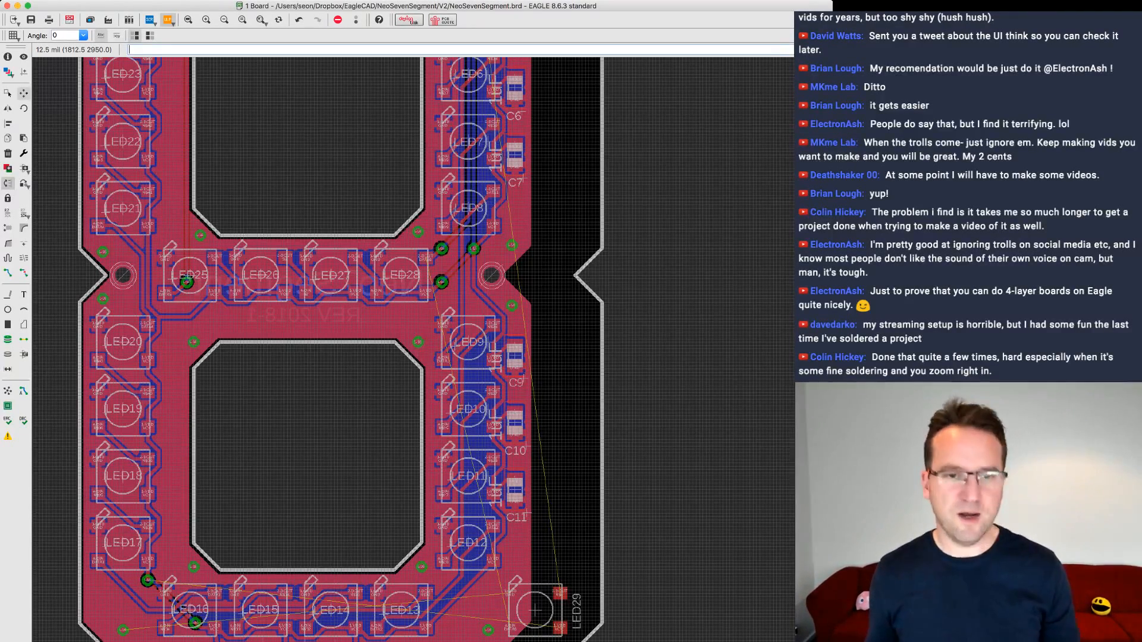
- Examine the board from the middle bar up to the IN and OUT connectors, checking the empty strip beside the LEDs
scroll(426, 302, down, 1)
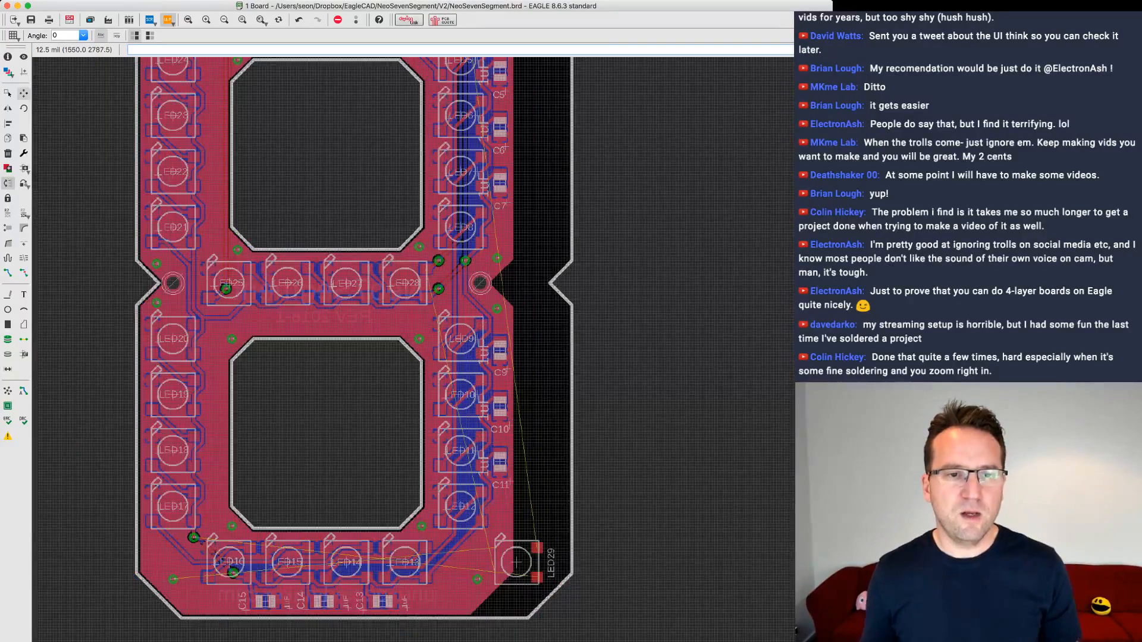
scroll(156, 281, up, 5)
scroll(175, 279, down, 3)
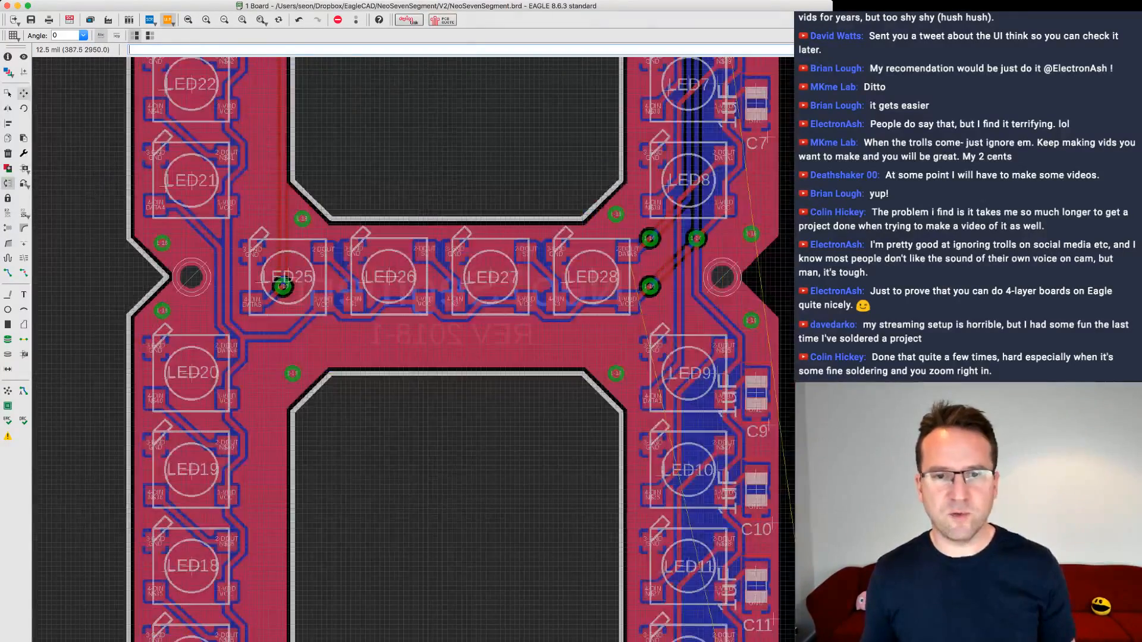
scroll(175, 279, up, 1)
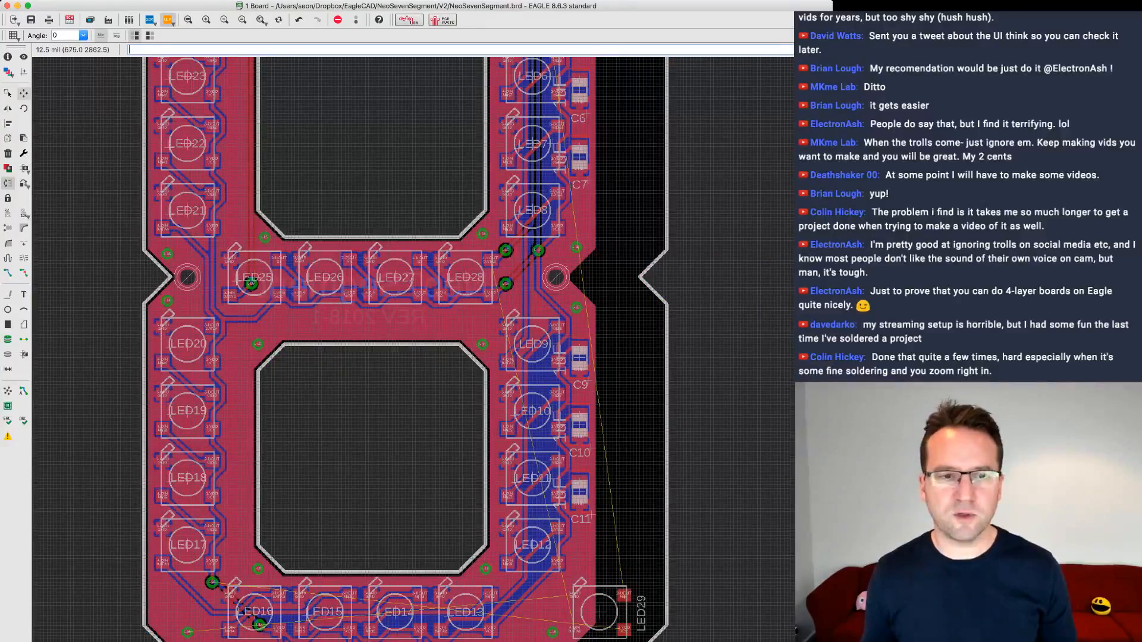
middle_drag(380, 321, 464, 355)
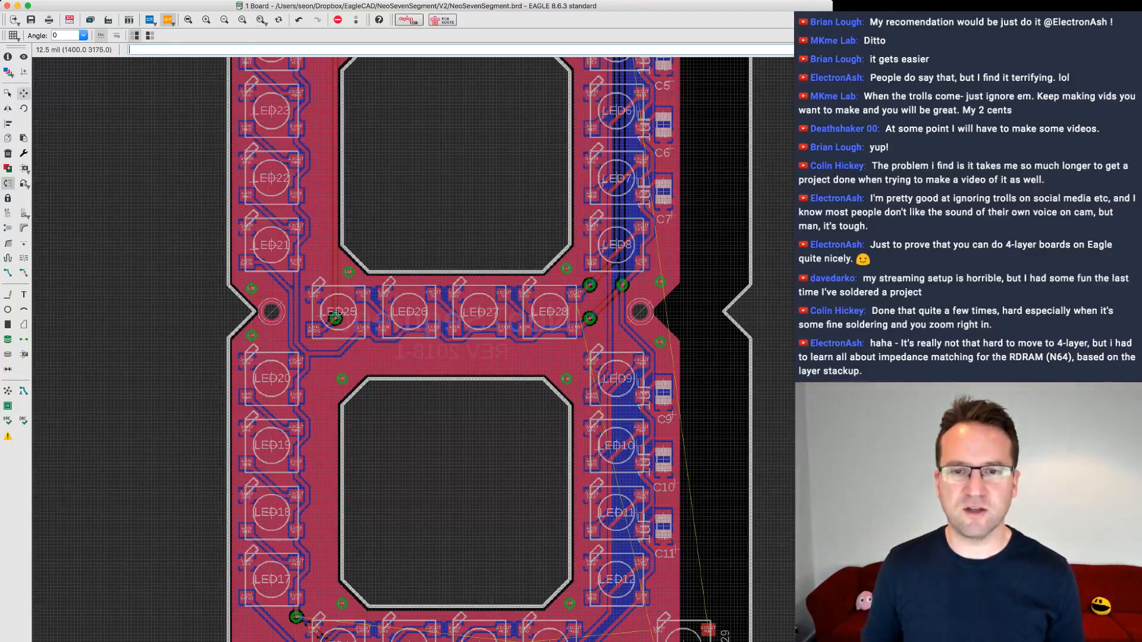
scroll(459, 400, down, 3)
scroll(577, 117, up, 2)
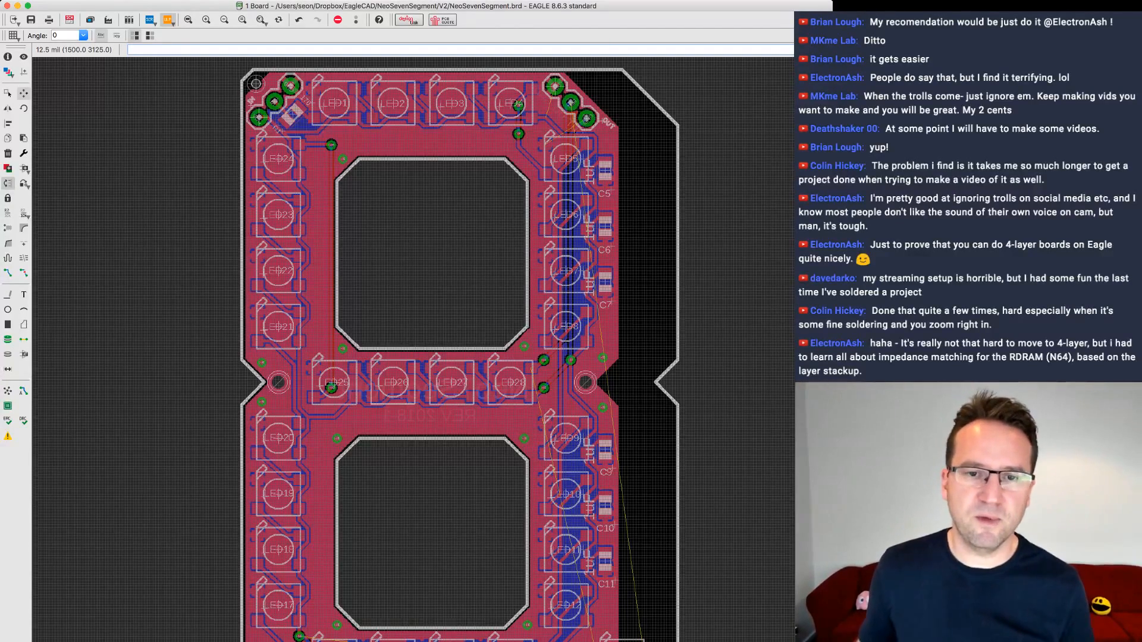
scroll(552, 345, up, 1)
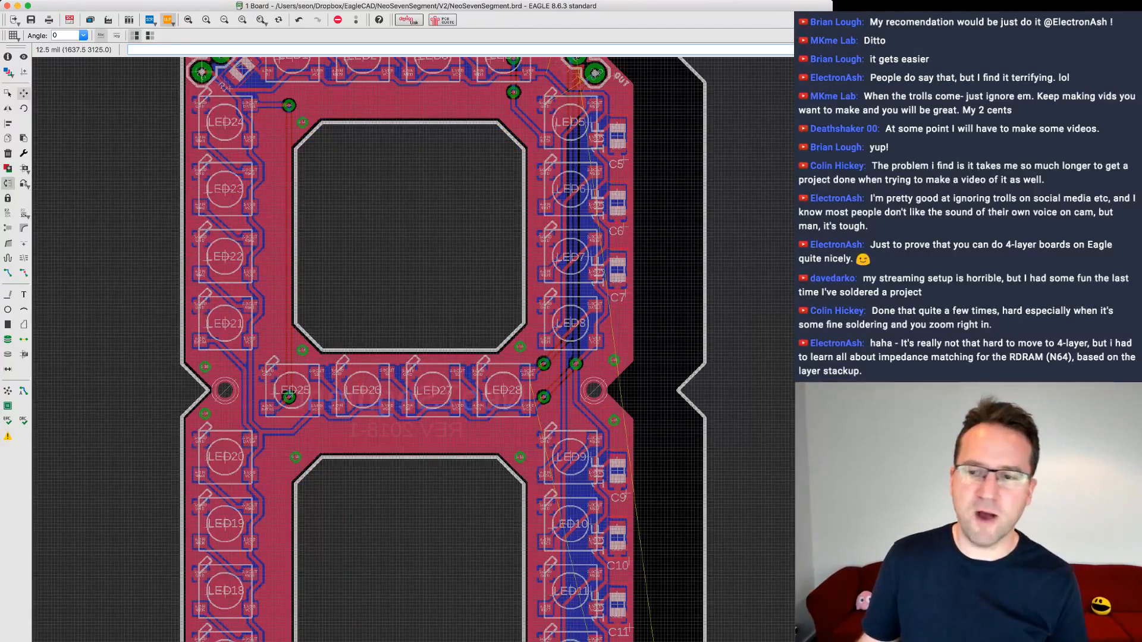
scroll(416, 351, up, 3)
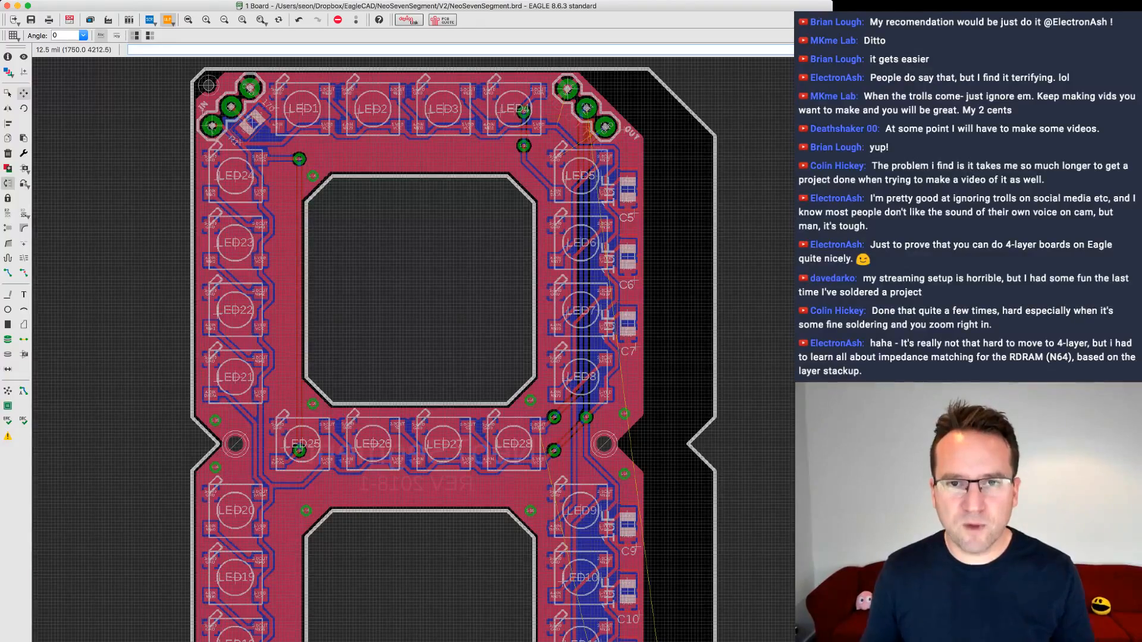
- Move the OUT connector about 200 mil horizontally outward from its old pad positions into the widened corner
scroll(586, 102, up, 2)
middle_drag(585, 101, 559, 336)
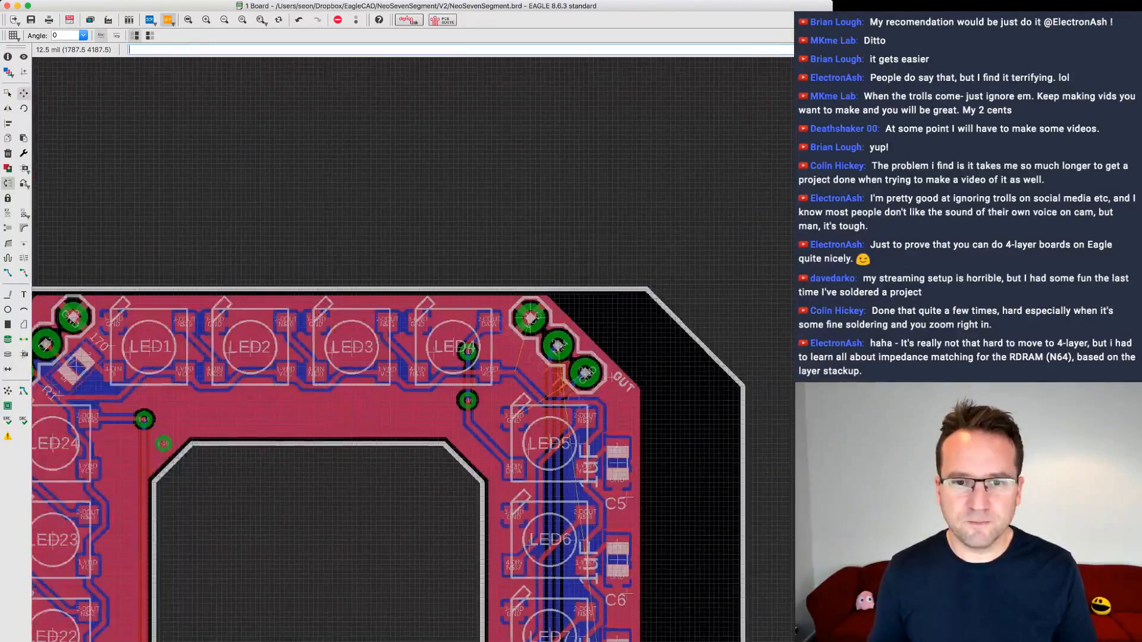
scroll(559, 339, up, 1)
scroll(562, 339, up, 2)
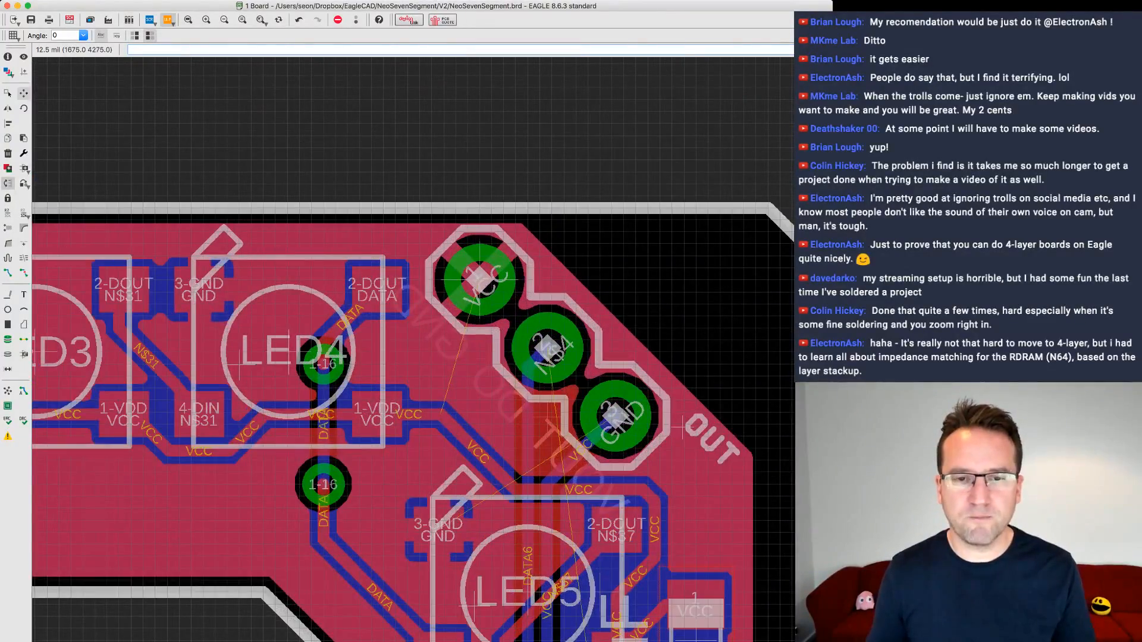
click(681, 426)
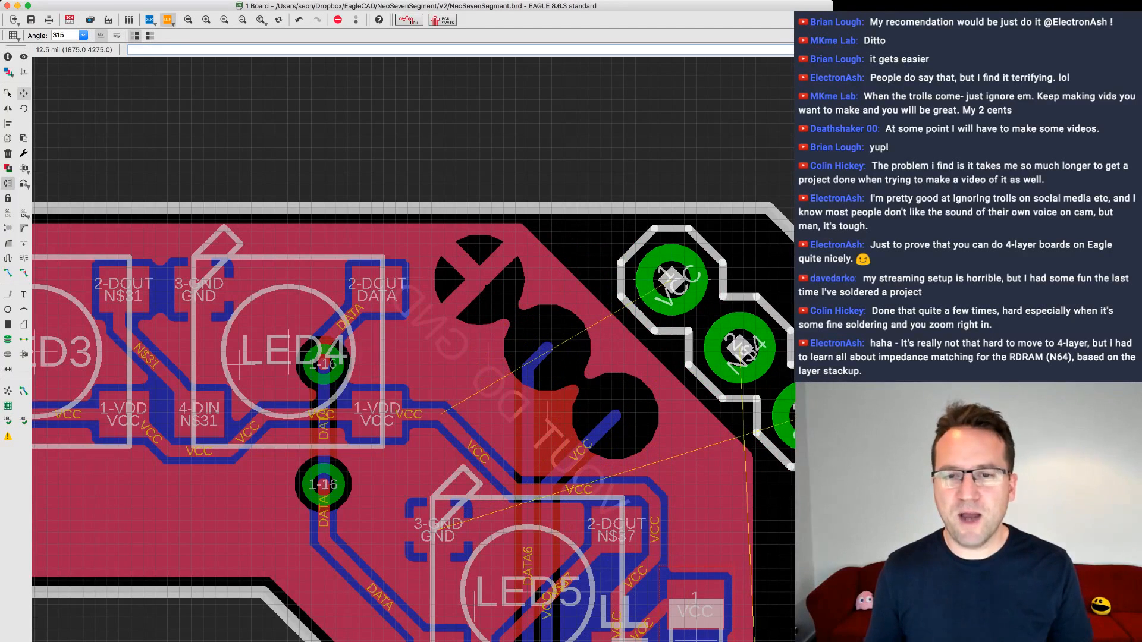
click(671, 279)
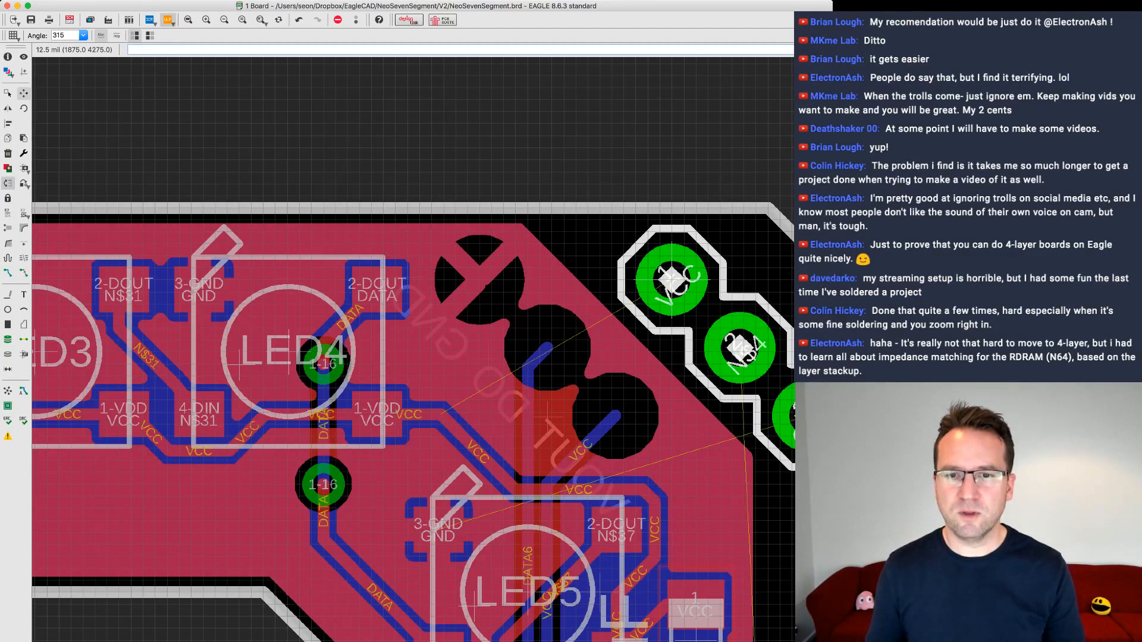
- Rotate the OUT connector from its diagonal orientation to 270°, with its pads in a vertical row and VCC uppermost
key(super+Tab)
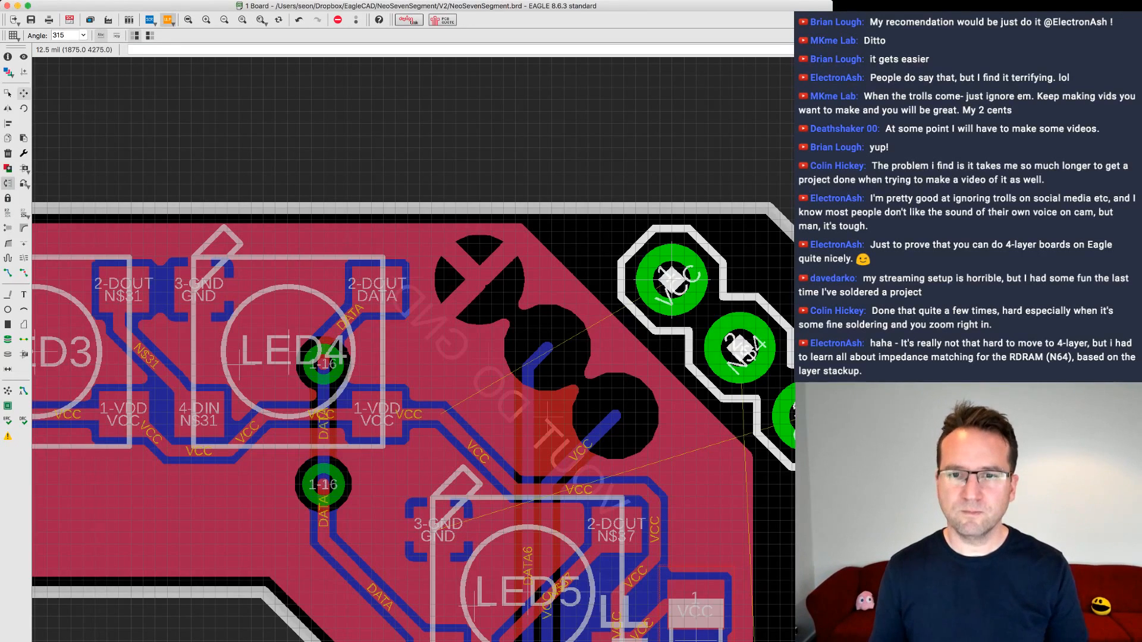
key(Return)
click(671, 280)
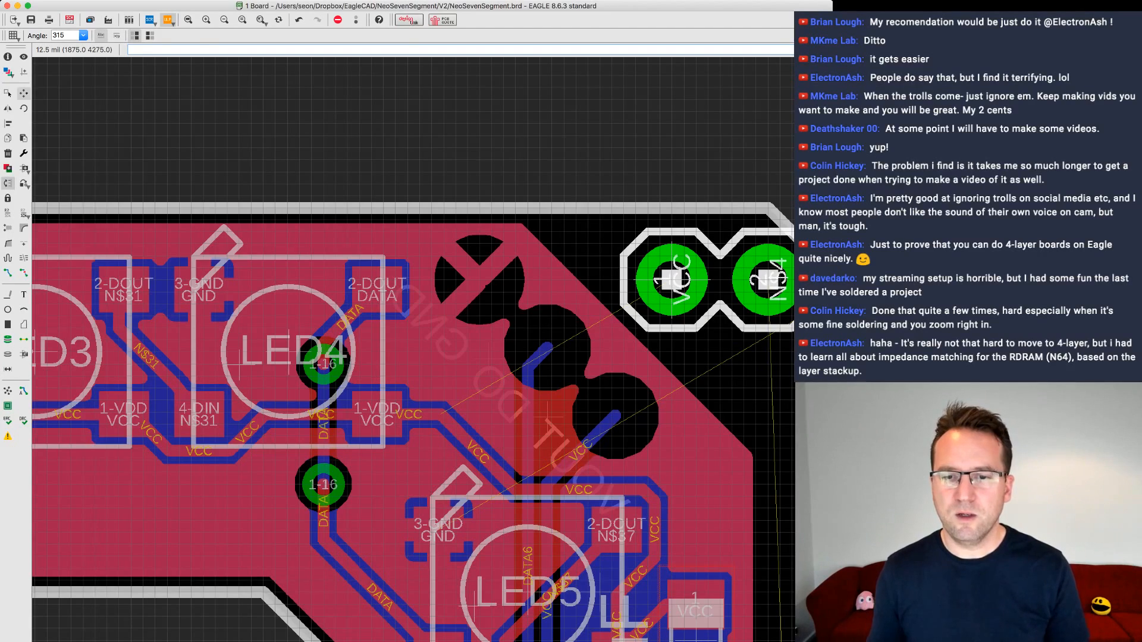
key(super+Tab)
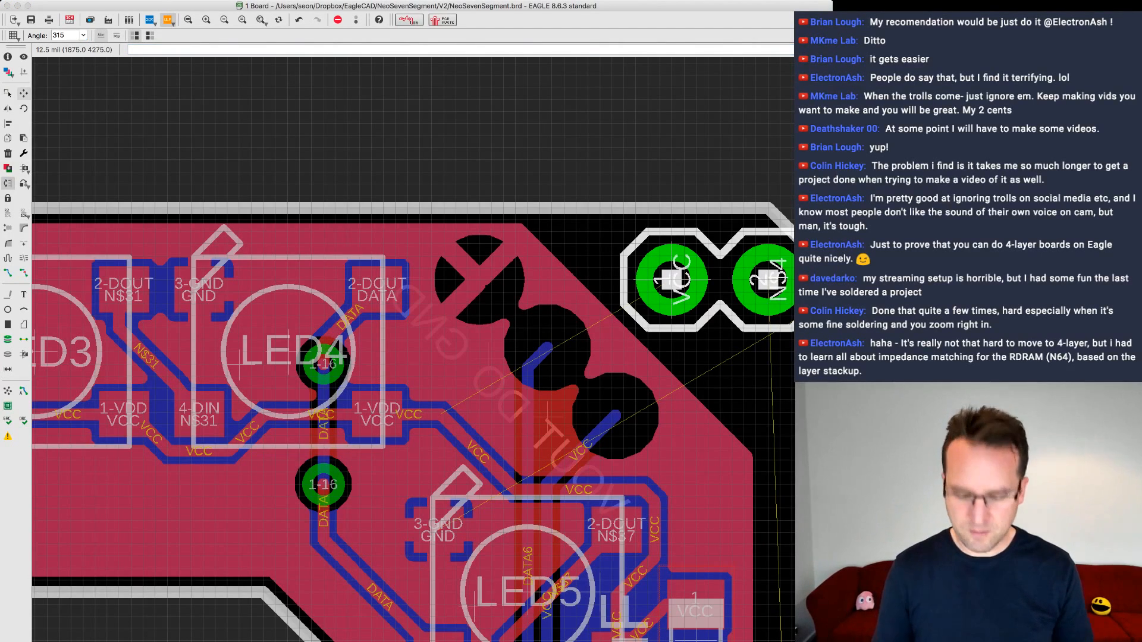
key(Return)
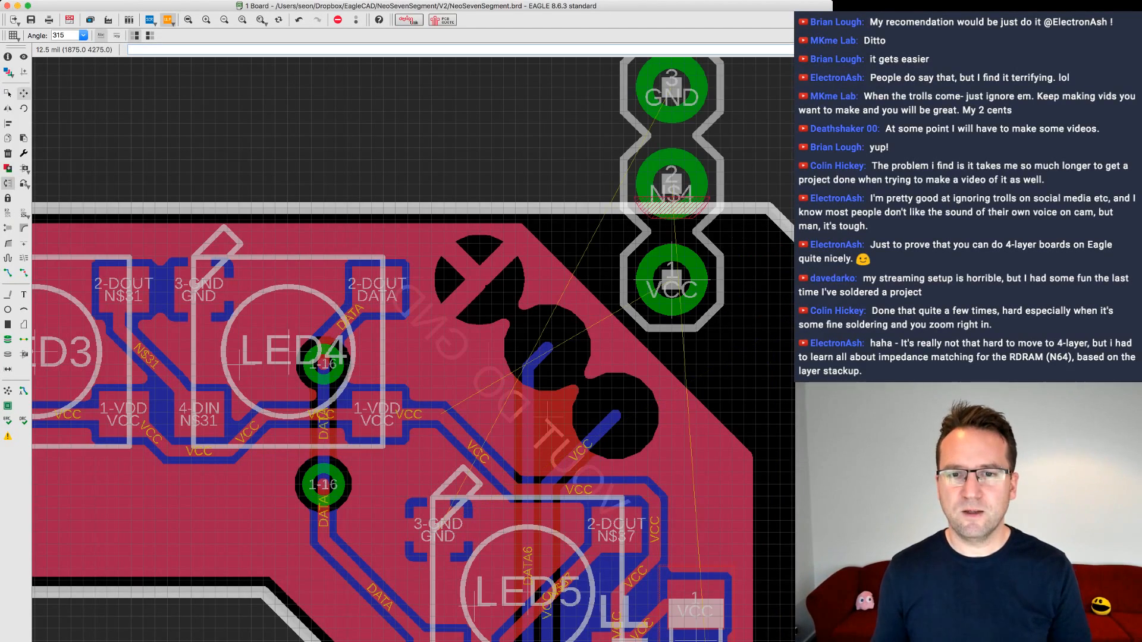
click(672, 279)
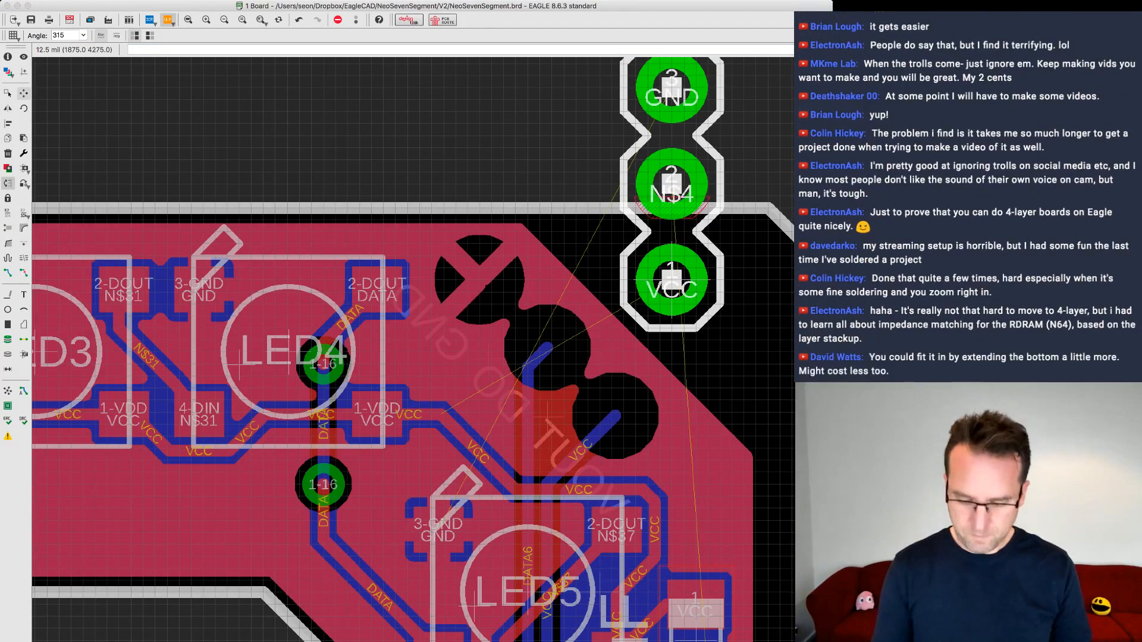
key(Escape)
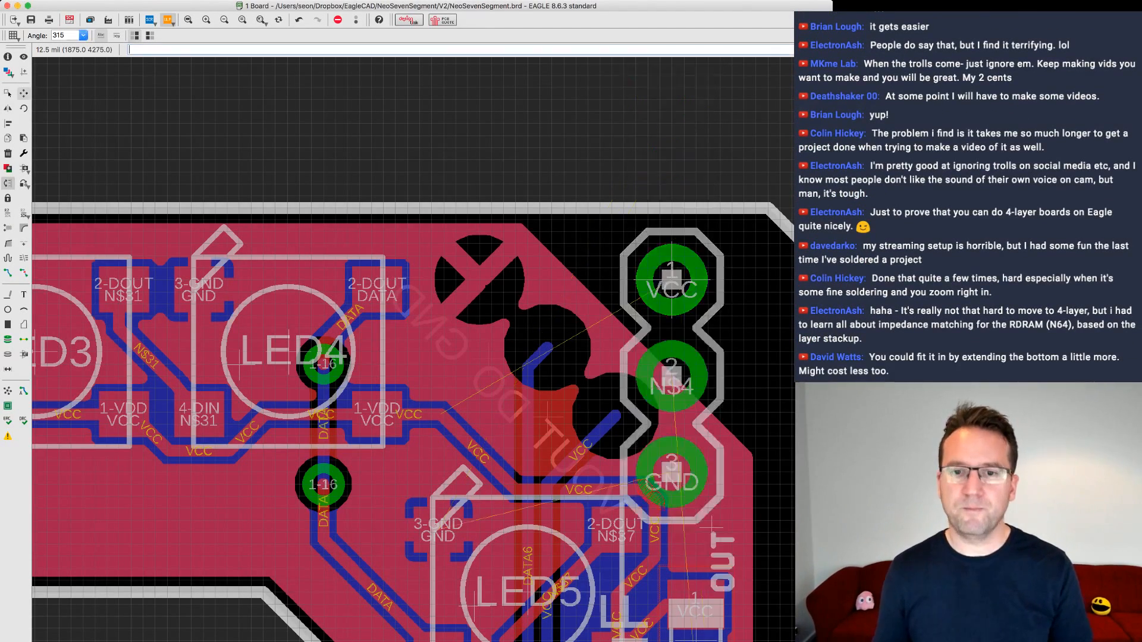
- Move the OUT connector against the widened right edge of the board, just below the upper corner chamfer
middle_drag(666, 256, 493, 181)
scroll(572, 209, down, 1)
scroll(559, 206, up, 1)
scroll(550, 238, down, 4)
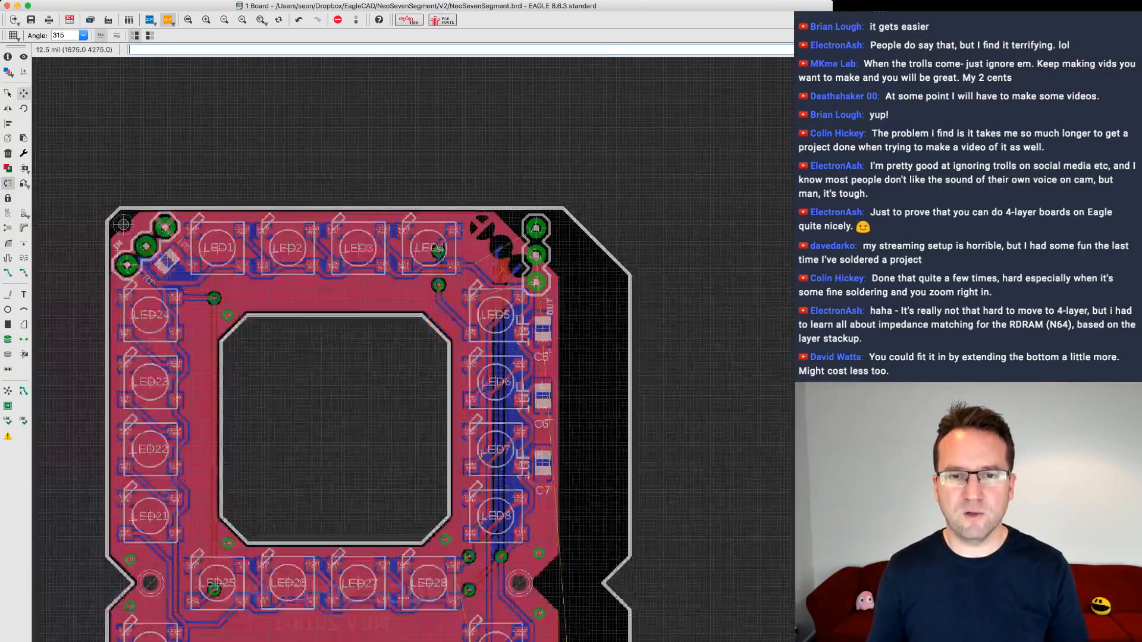
click(536, 256)
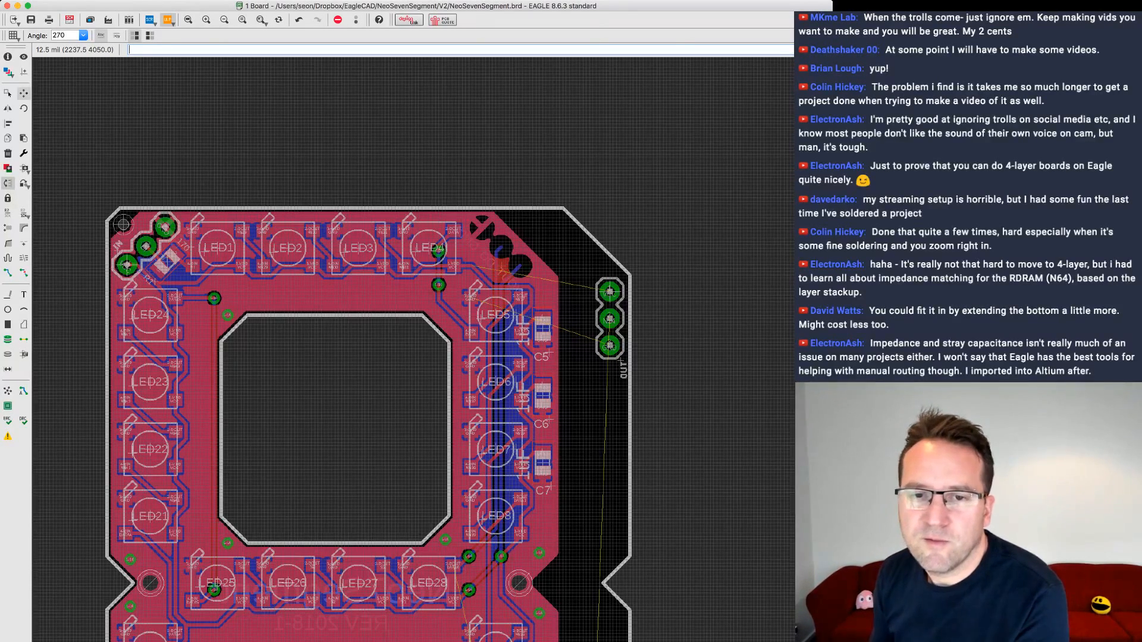
- Try a small shift of LED29 and put it back level with LED13
scroll(755, 357, down, 1)
middle_drag(755, 356, 715, 153)
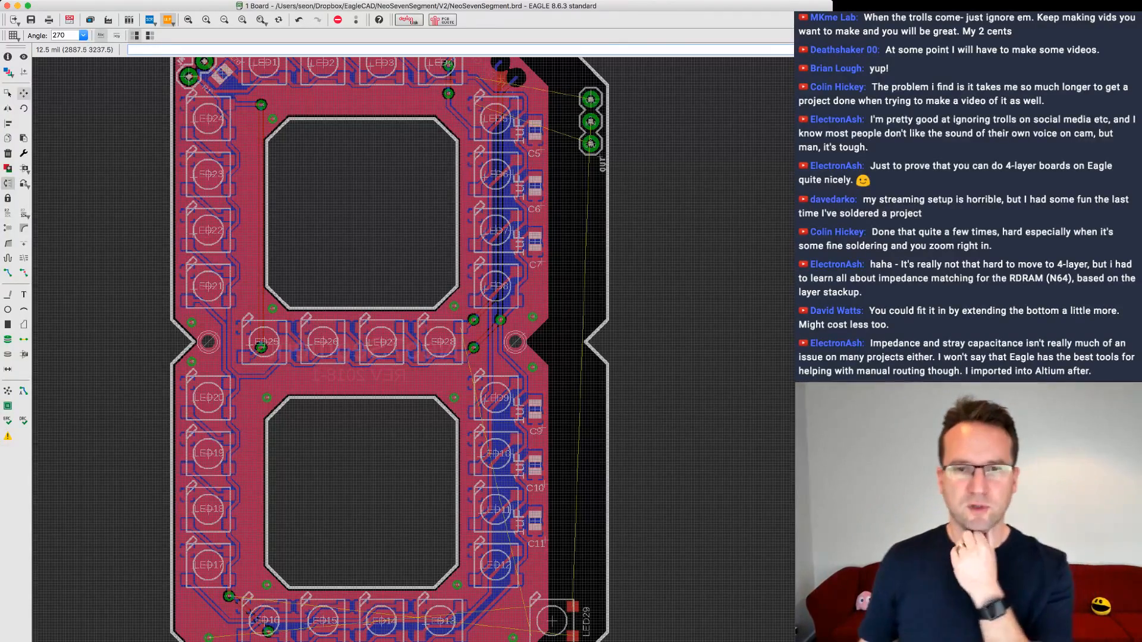
scroll(413, 349, up, 2)
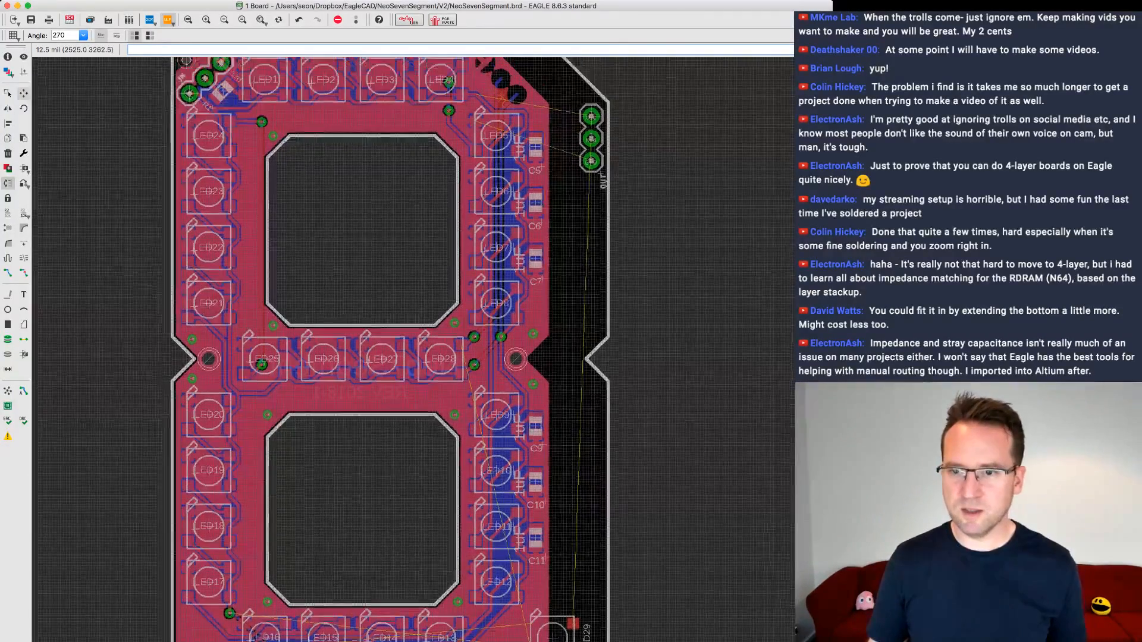
mouse_move(413, 350)
middle_down()
mouse_move(415, 360)
mouse_move(414, 338)
middle_up()
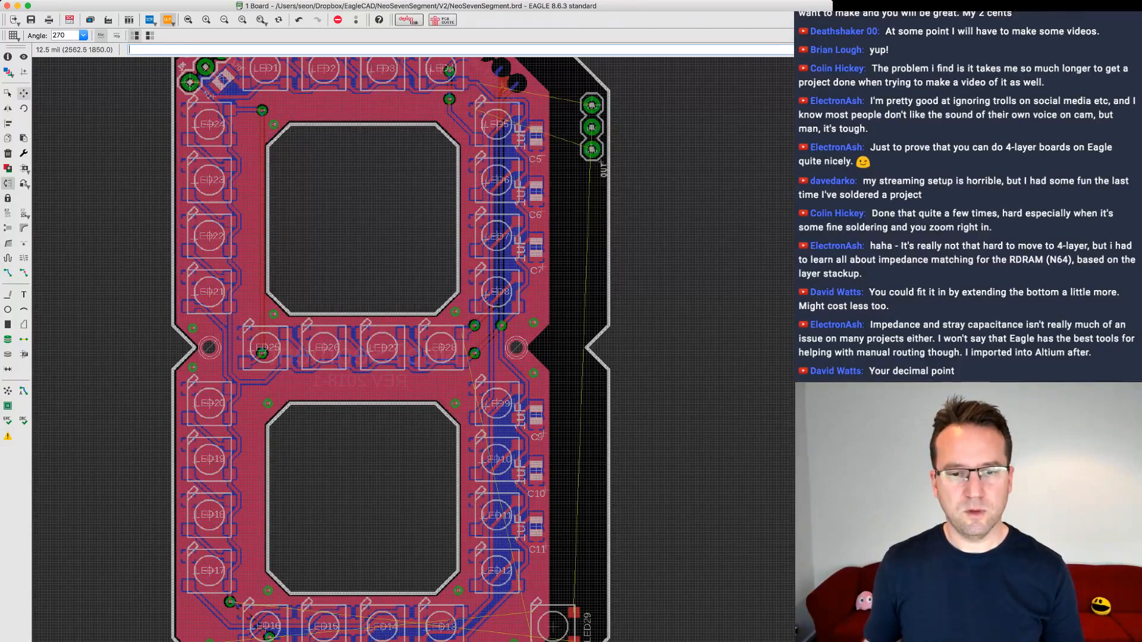
middle_drag(745, 269, 744, 194)
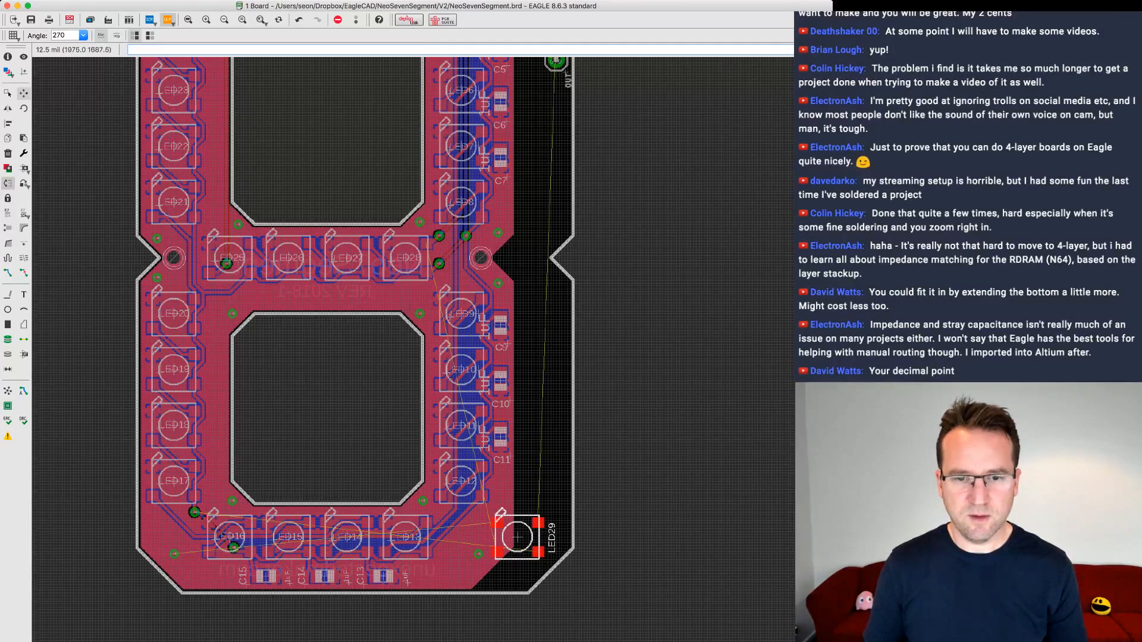
click(517, 539)
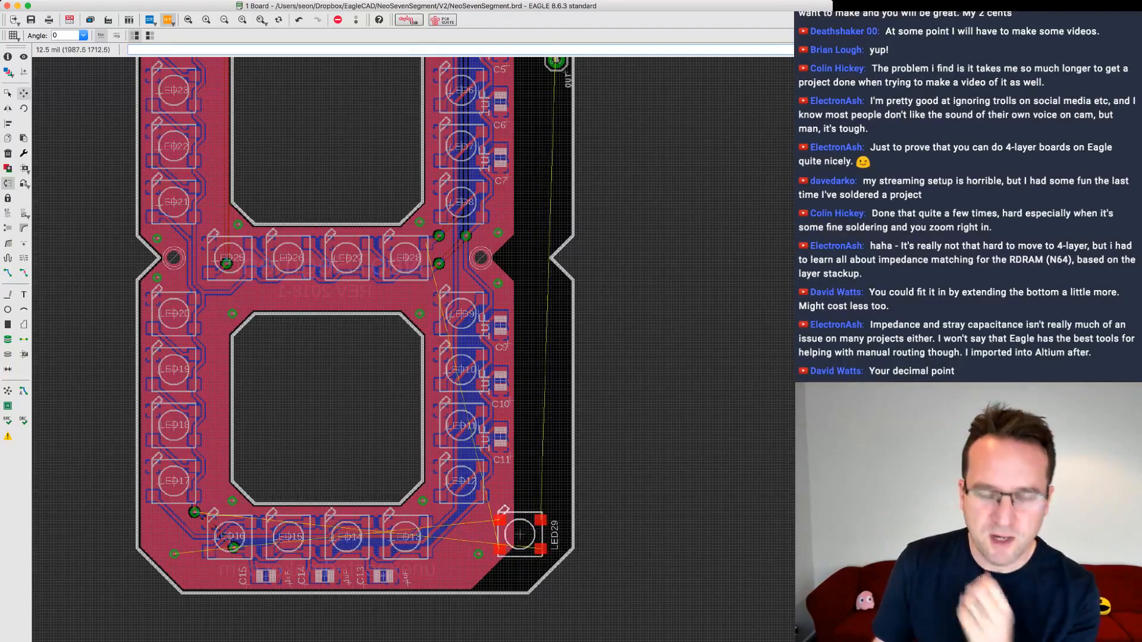
click(518, 537)
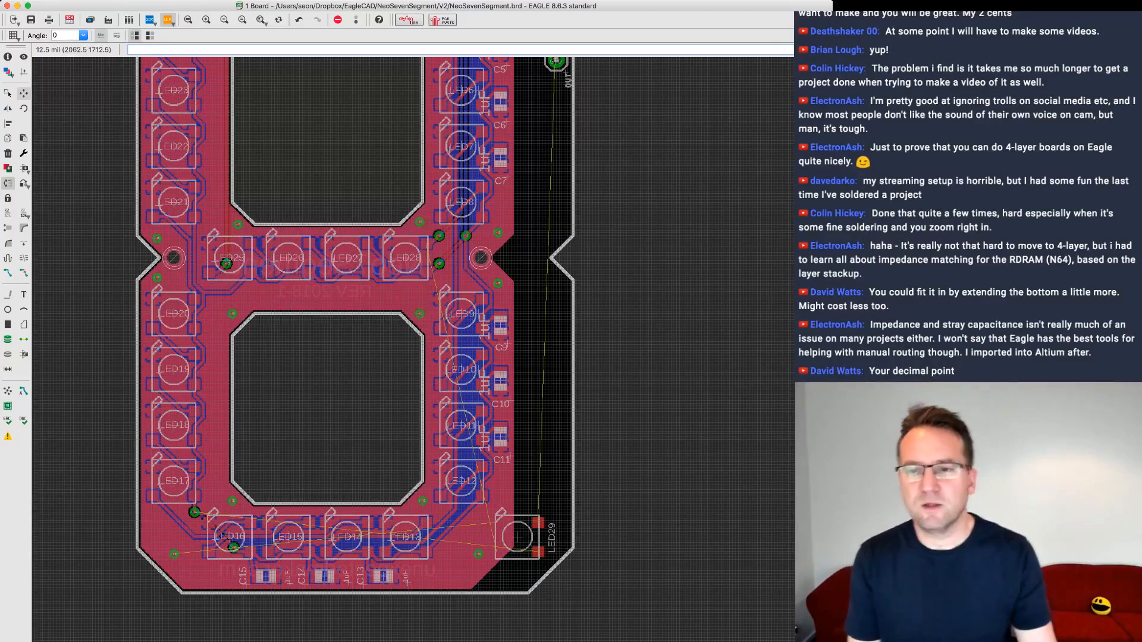
- Examine the whole board layout, comparing the OUT connector's position with LED29 and the empty strip between them
scroll(587, 538, down, 2)
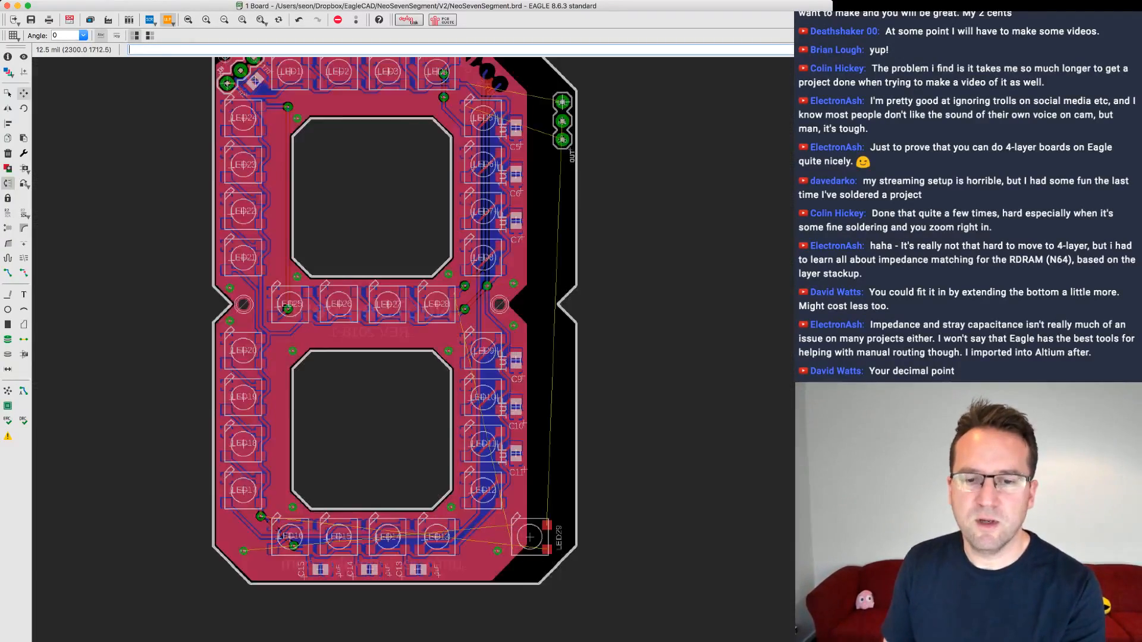
scroll(587, 539, up, 2)
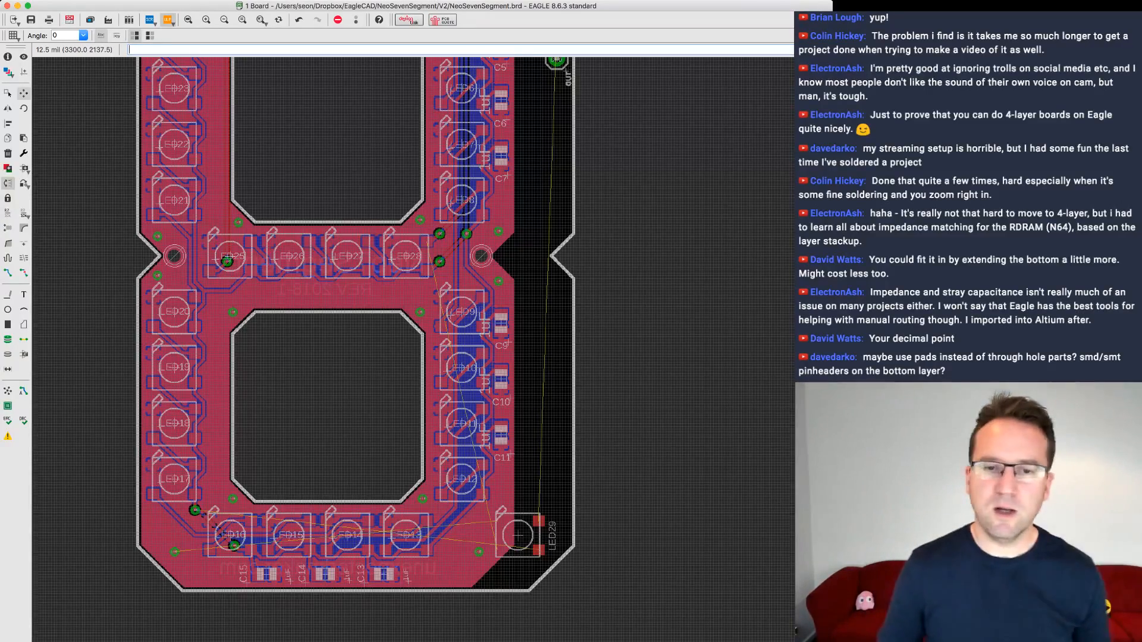
scroll(357, 351, up, 10)
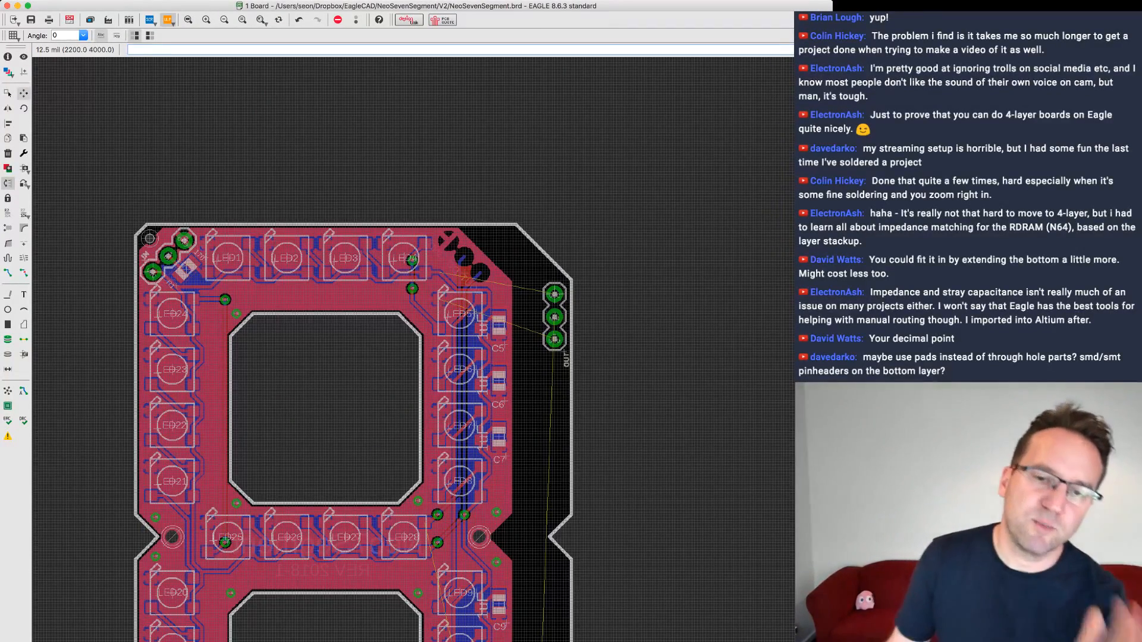
scroll(622, 305, down, 1)
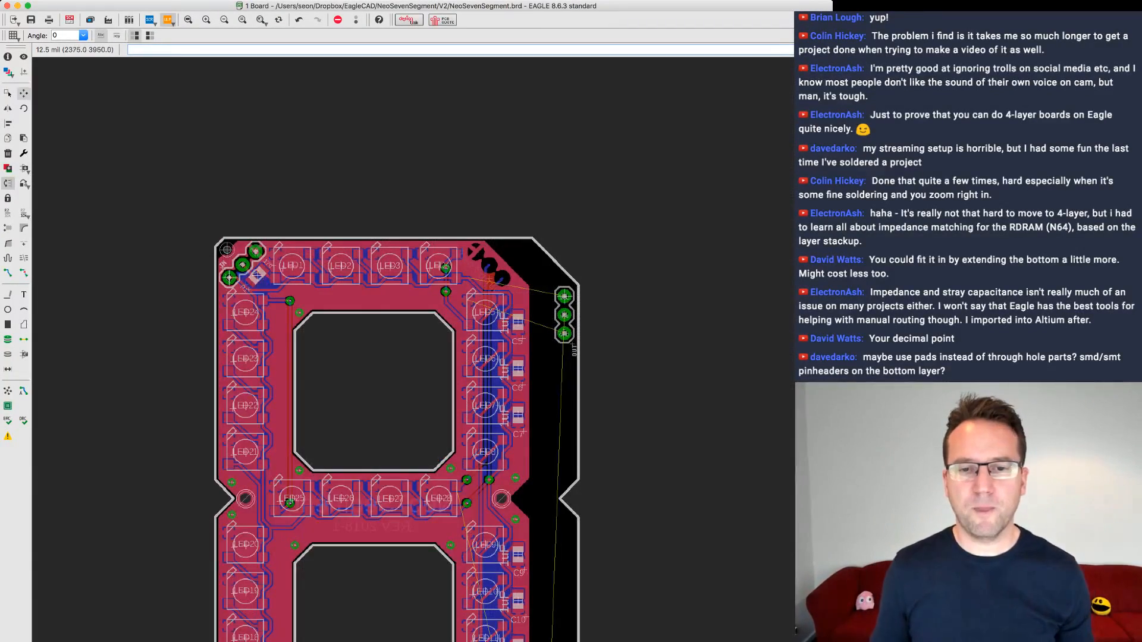
middle_drag(645, 407, 625, 246)
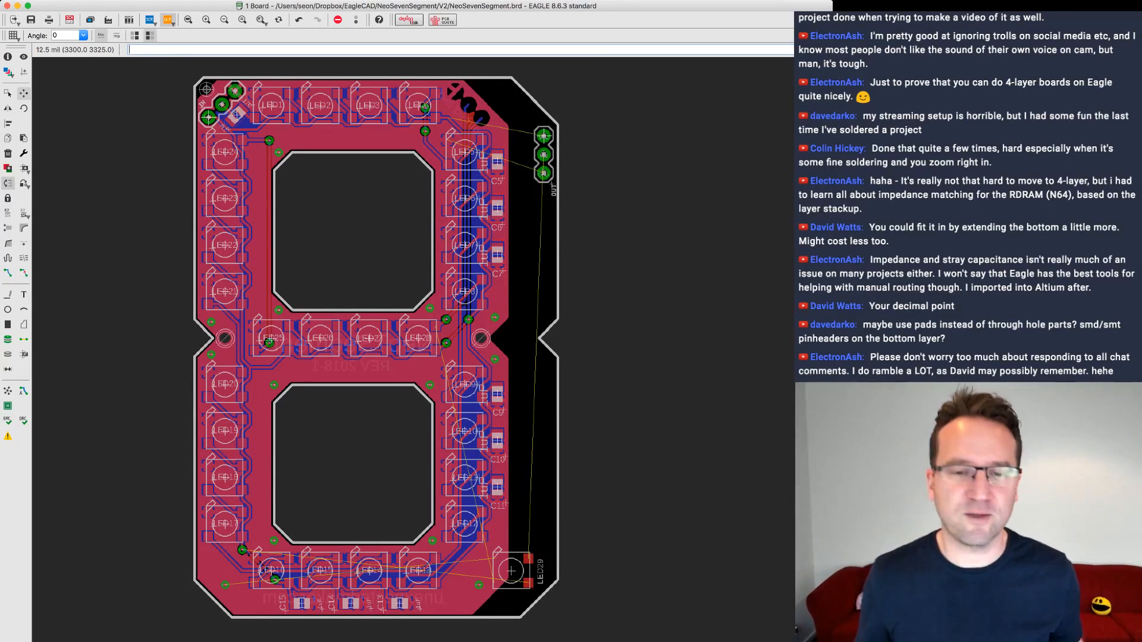
scroll(553, 494, up, 1)
scroll(604, 476, down, 2)
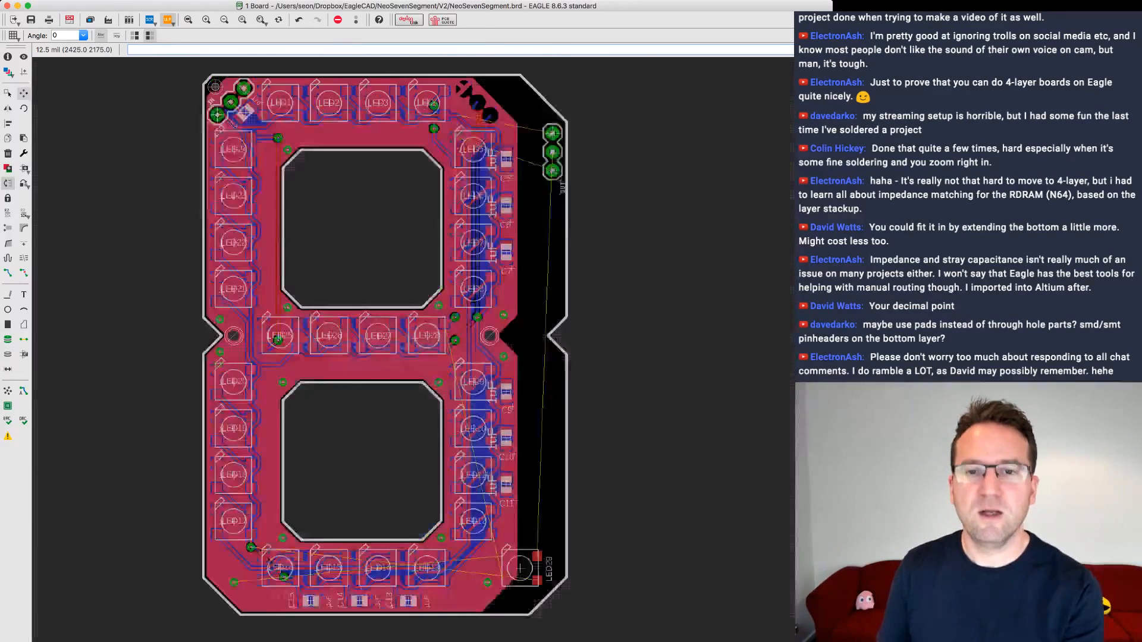
middle_drag(357, 156, 359, 240)
scroll(350, 256, up, 1)
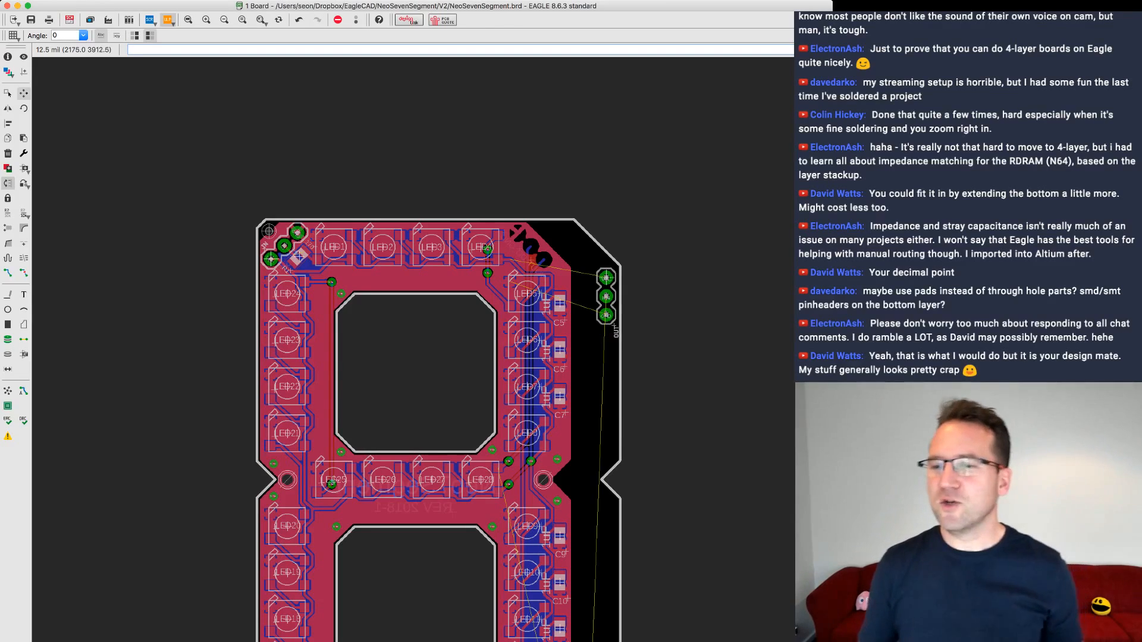
- Examine the lower corner around LED29 and the empty strip running up the widened side to the OUT connector
middle_drag(549, 300, 518, 170)
scroll(676, 359, up, 1)
middle_drag(677, 359, 709, 229)
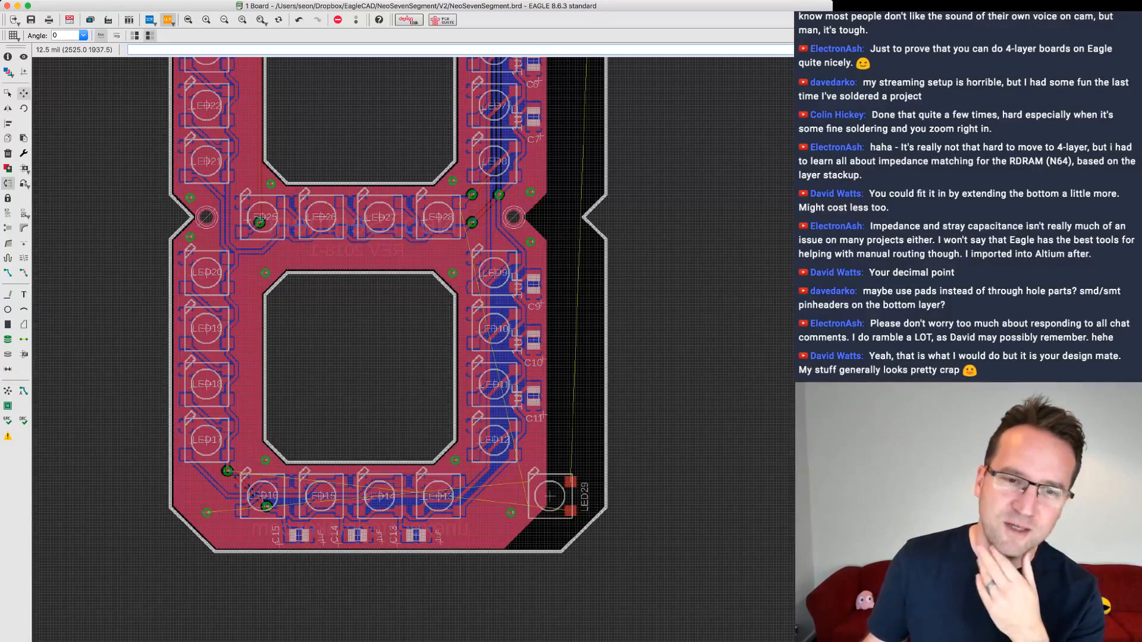
scroll(660, 441, up, 1)
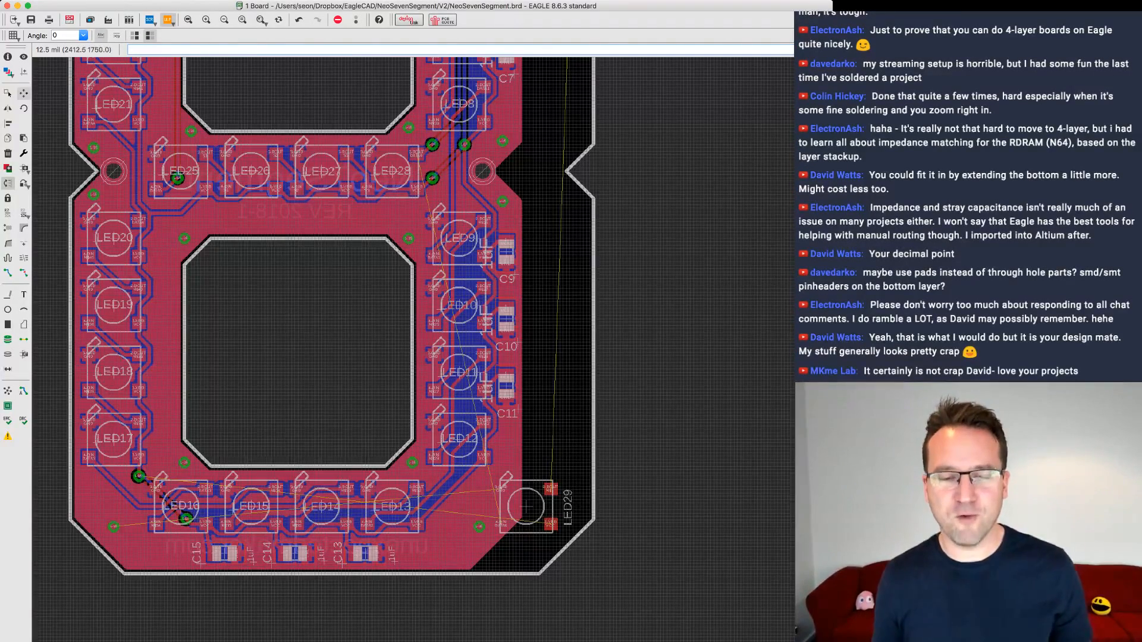
scroll(533, 573, up, 2)
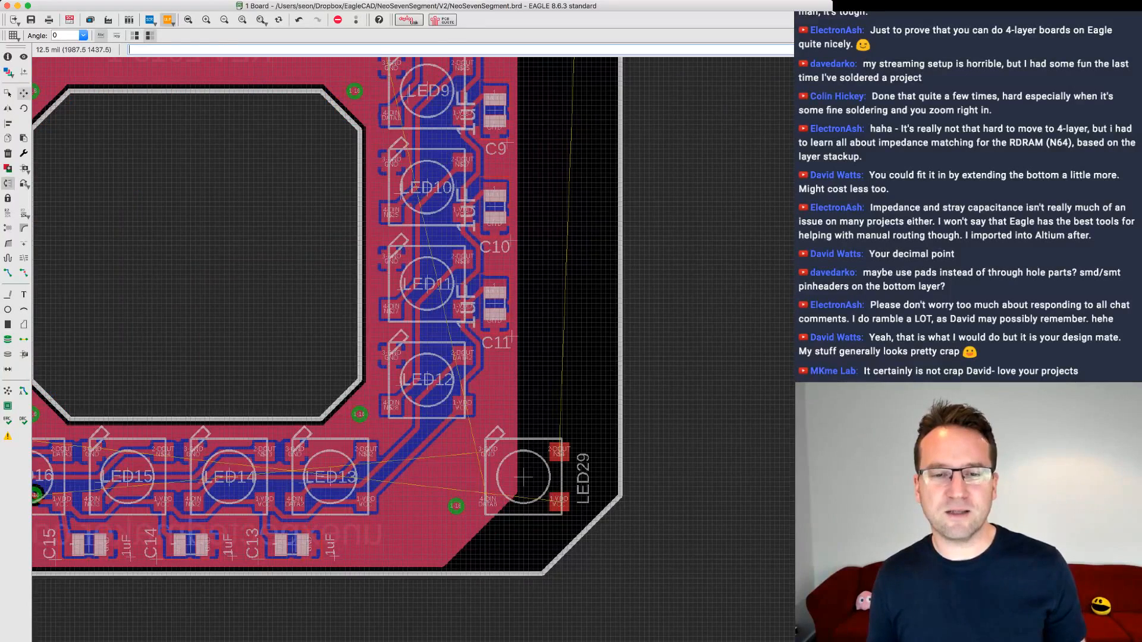
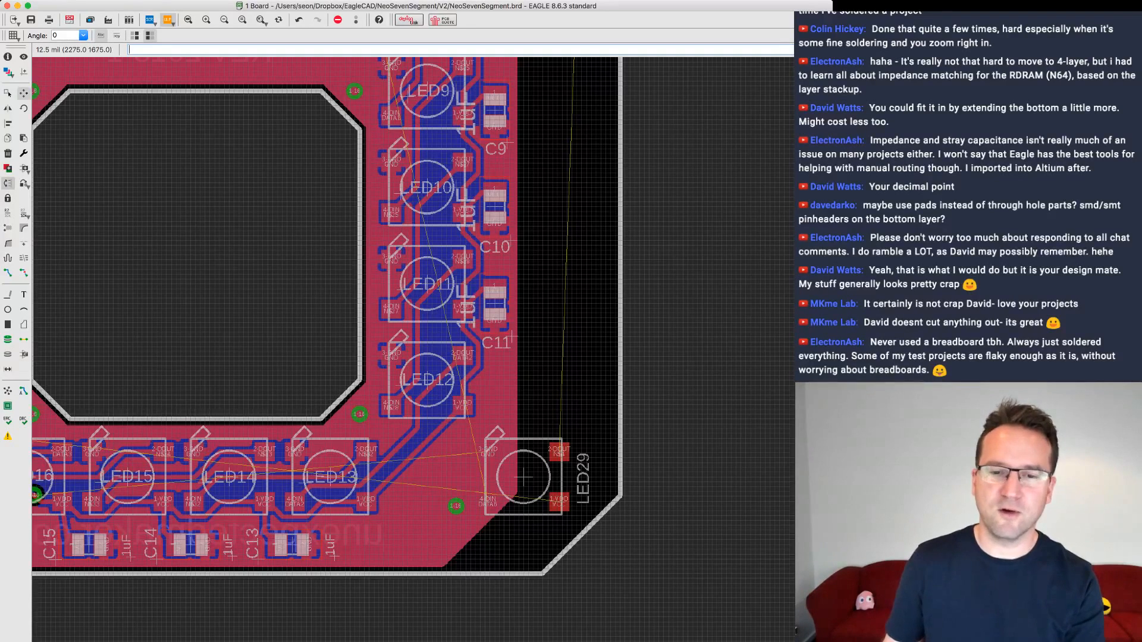
scroll(616, 492, up, 1)
scroll(628, 492, down, 1)
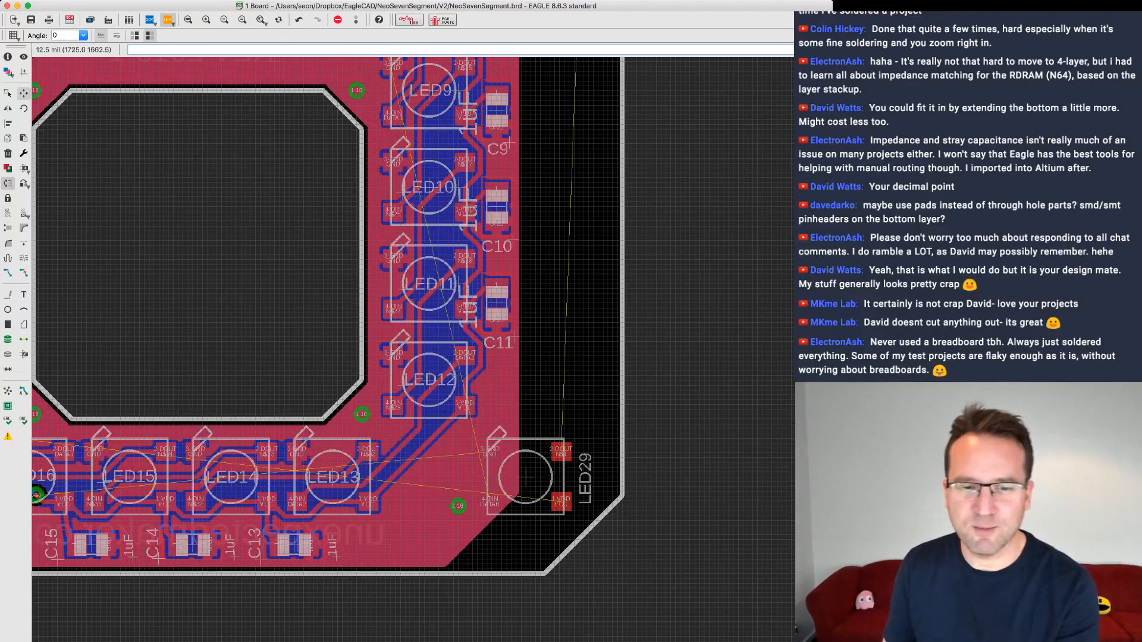
scroll(506, 520, down, 3)
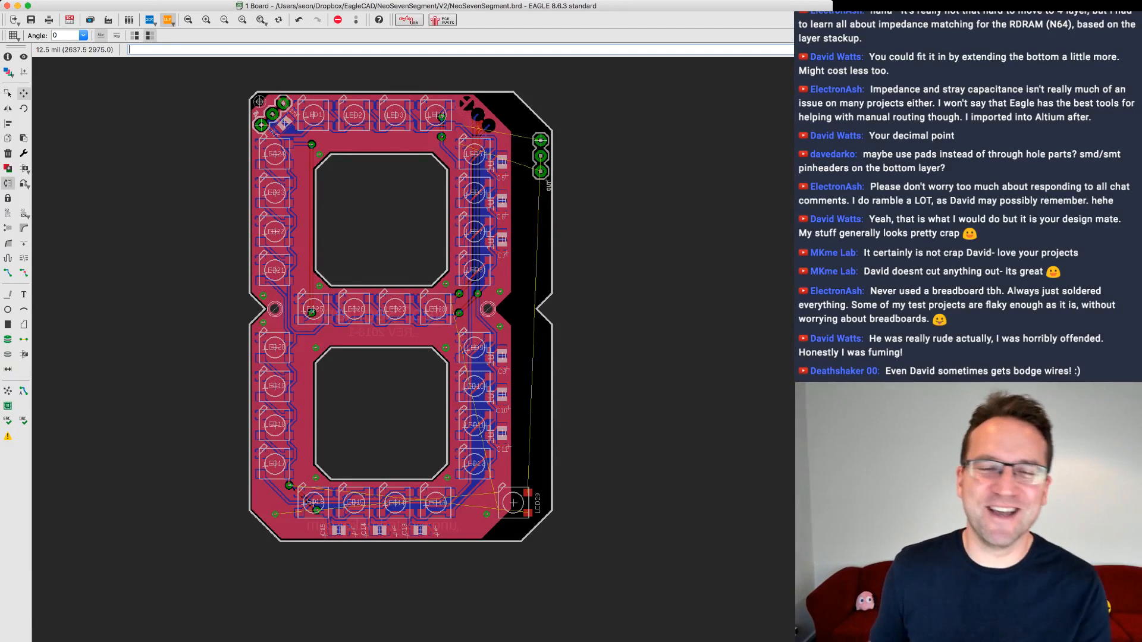
middle_drag(635, 83, 649, 113)
scroll(600, 330, up, 2)
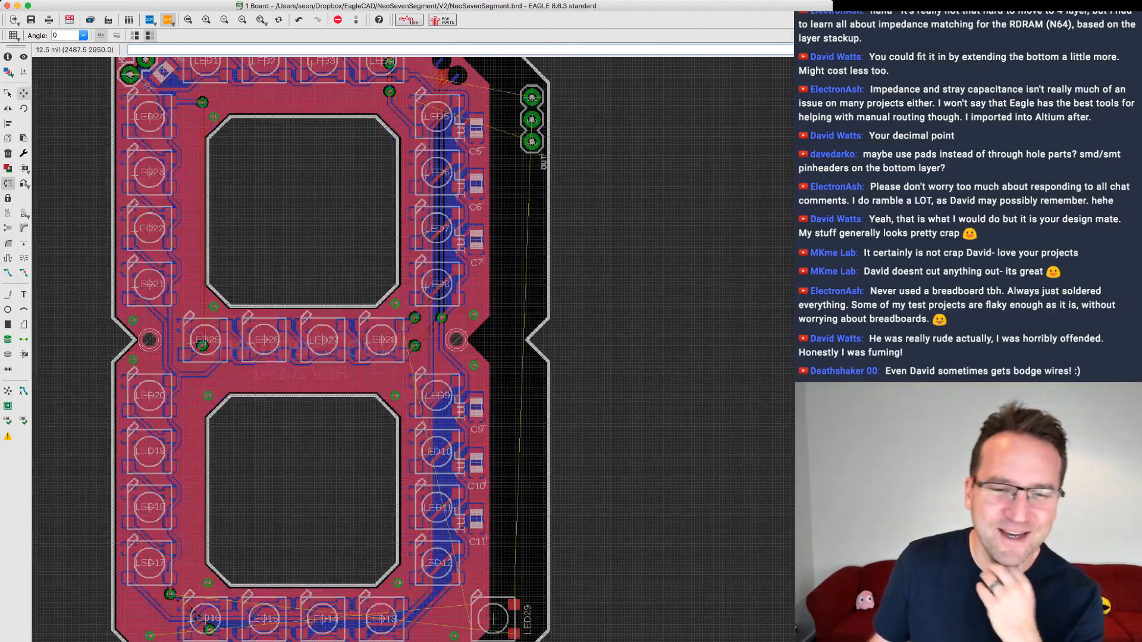
scroll(600, 330, down, 1)
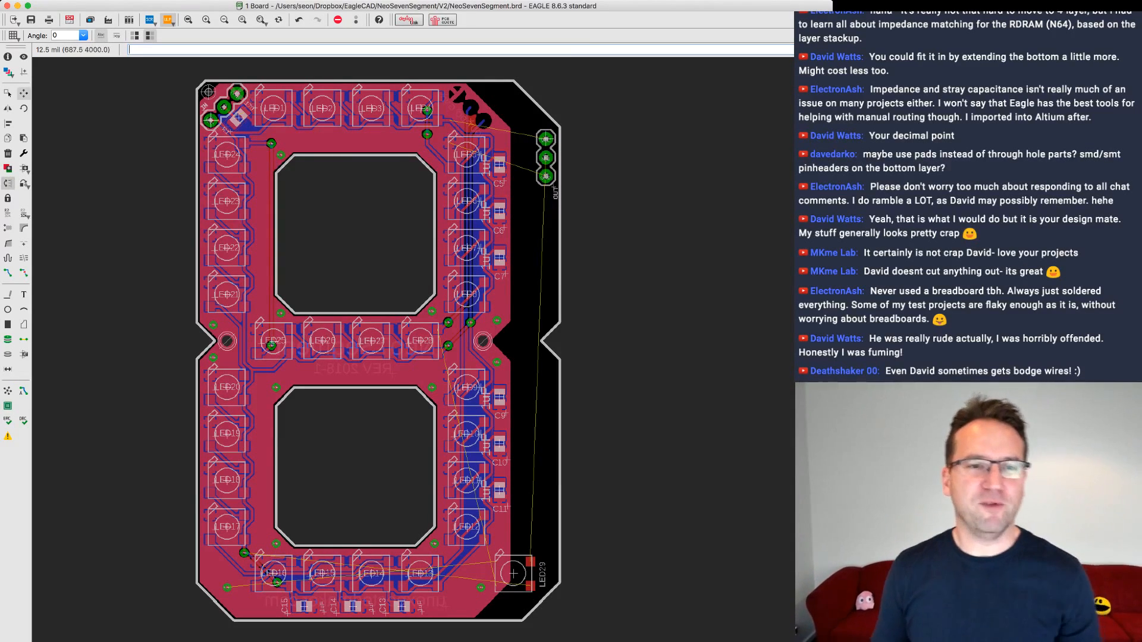
- Inspect the IN connector's corner and compare it with the widened side of the board and the OUT connector
middle_drag(342, 149, 346, 154)
middle_drag(279, 210, 366, 339)
scroll(293, 251, up, 6)
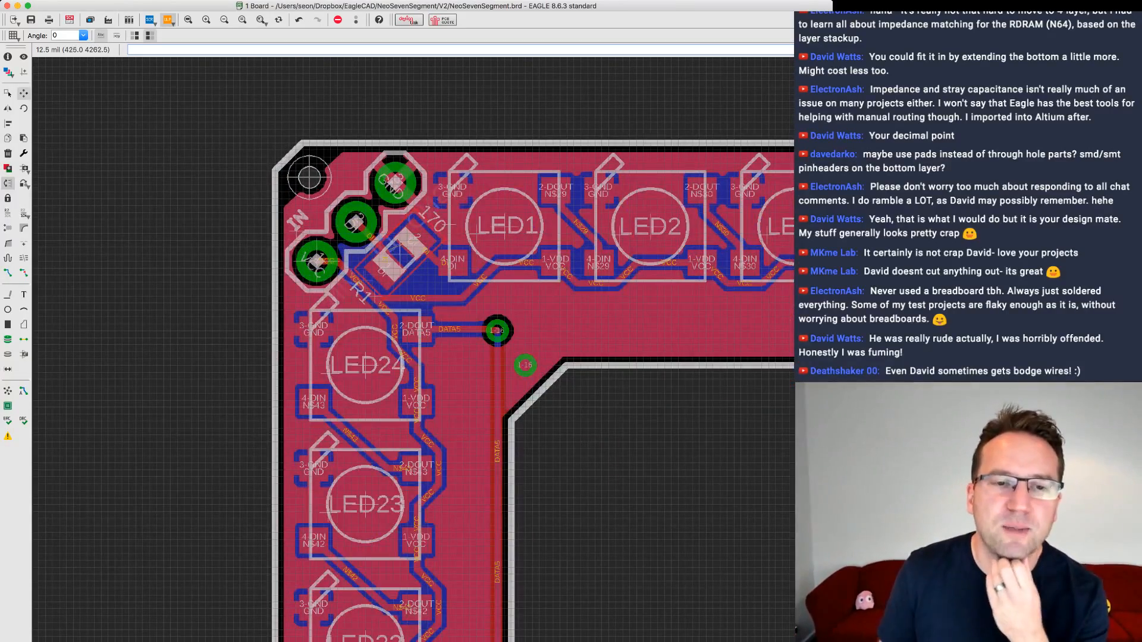
scroll(360, 192, down, 2)
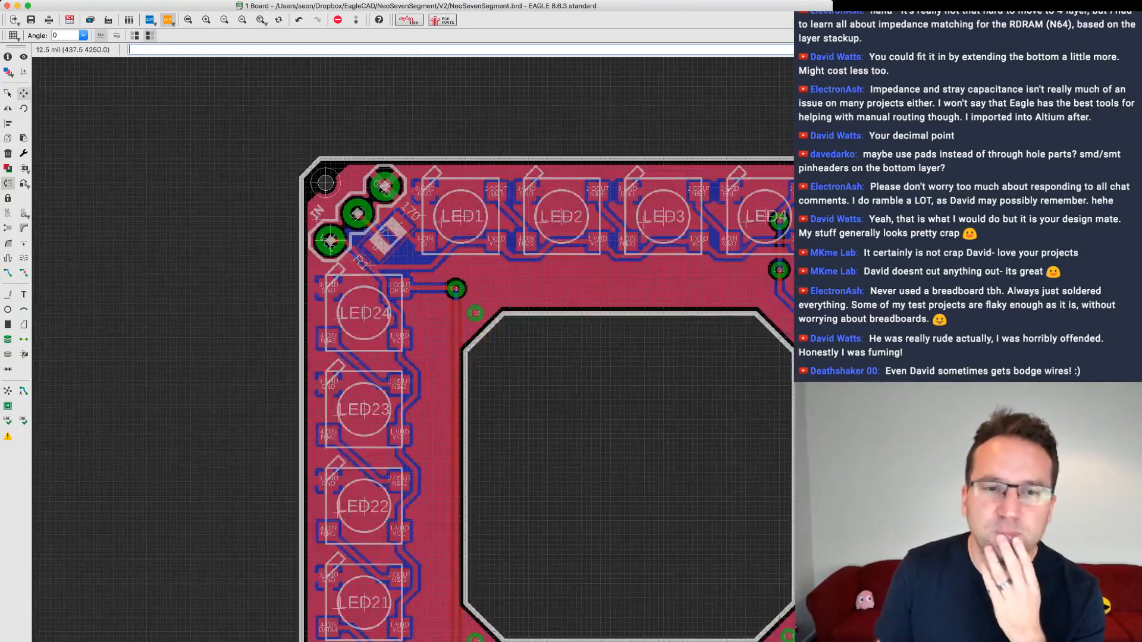
scroll(372, 194, down, 2)
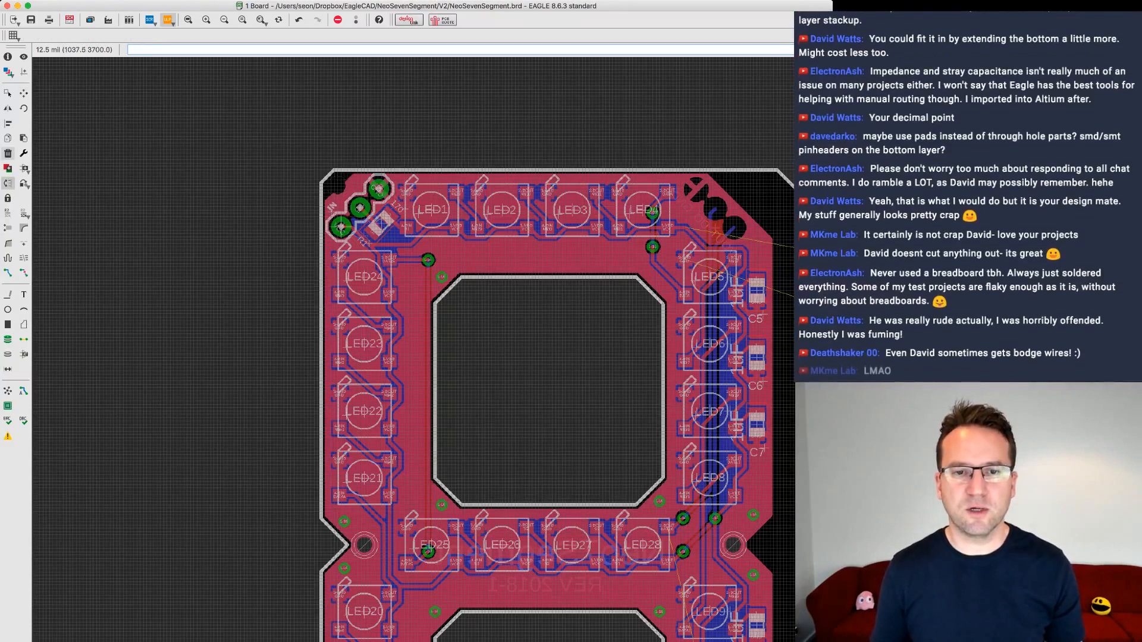
scroll(477, 310, down, 2)
middle_drag(476, 309, 269, 185)
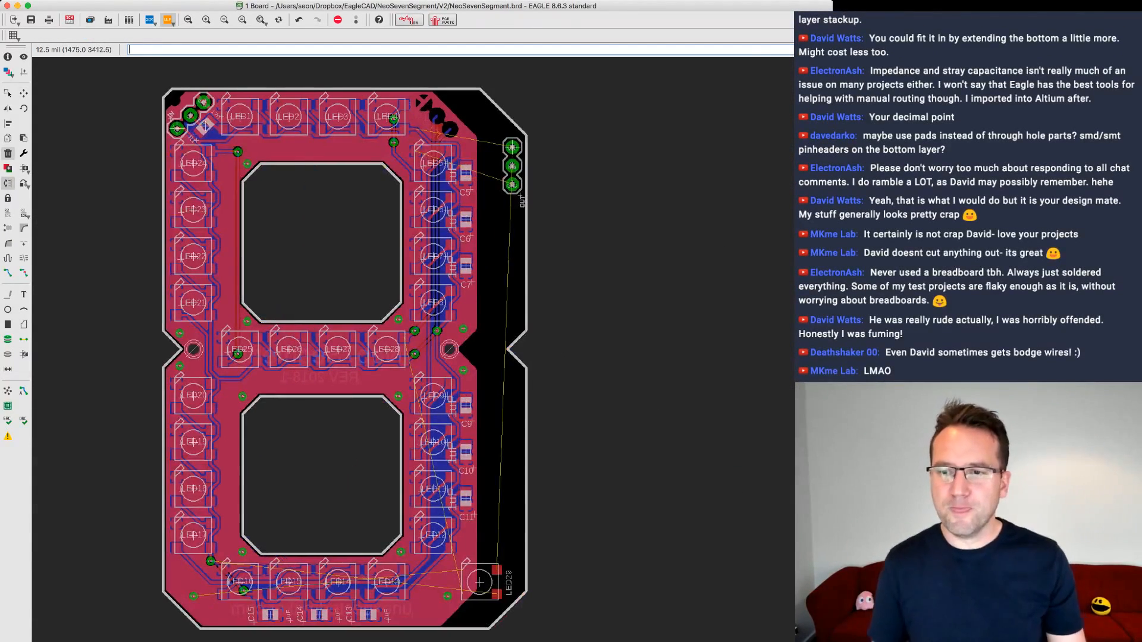
middle_drag(380, 143, 429, 150)
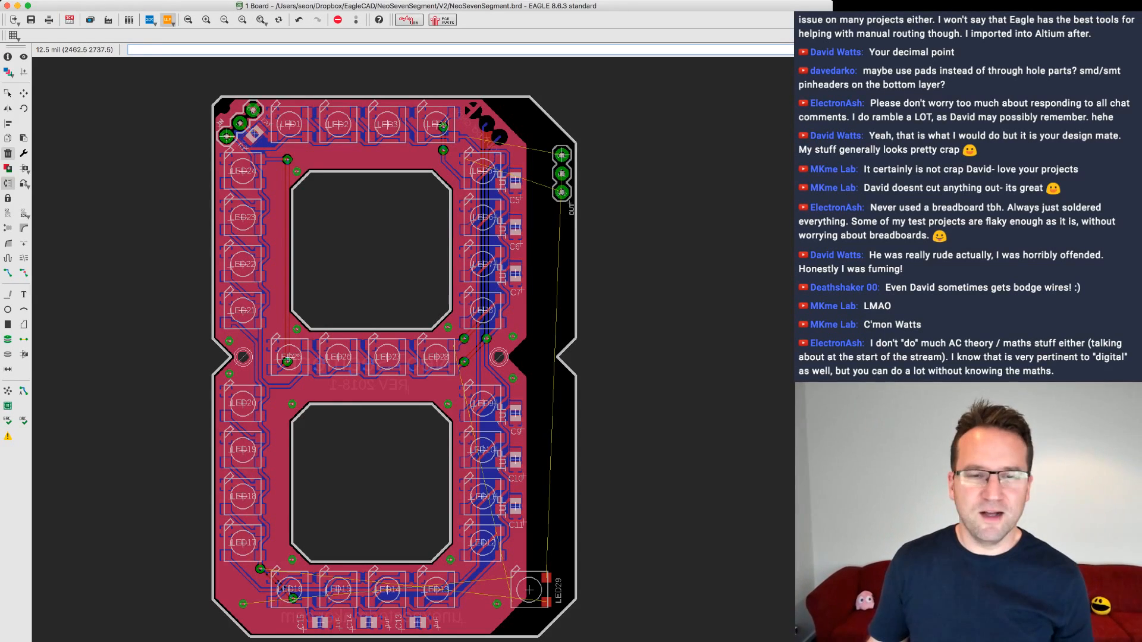
scroll(526, 621, up, 1)
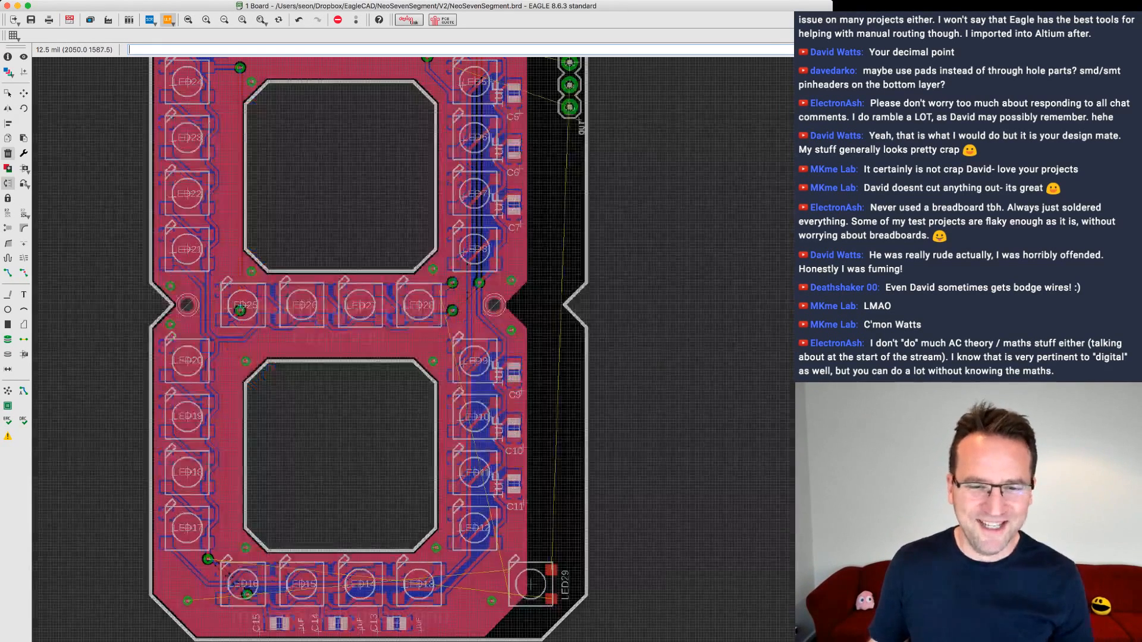
scroll(544, 607, up, 1)
scroll(591, 595, up, 1)
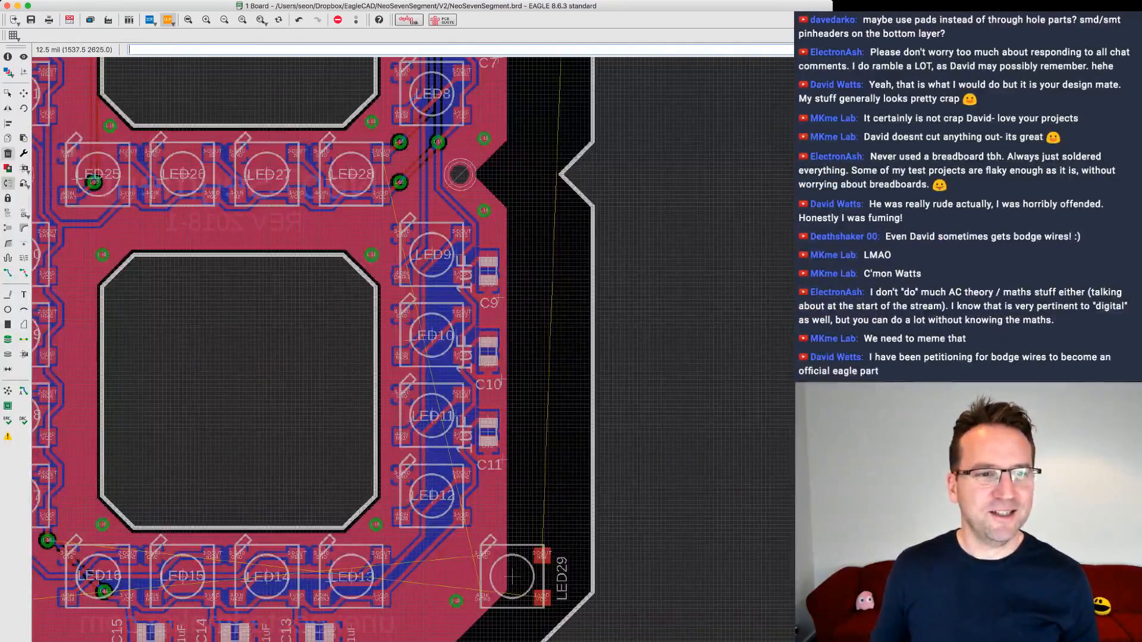
middle_drag(345, 261, 456, 384)
middle_drag(452, 262, 472, 528)
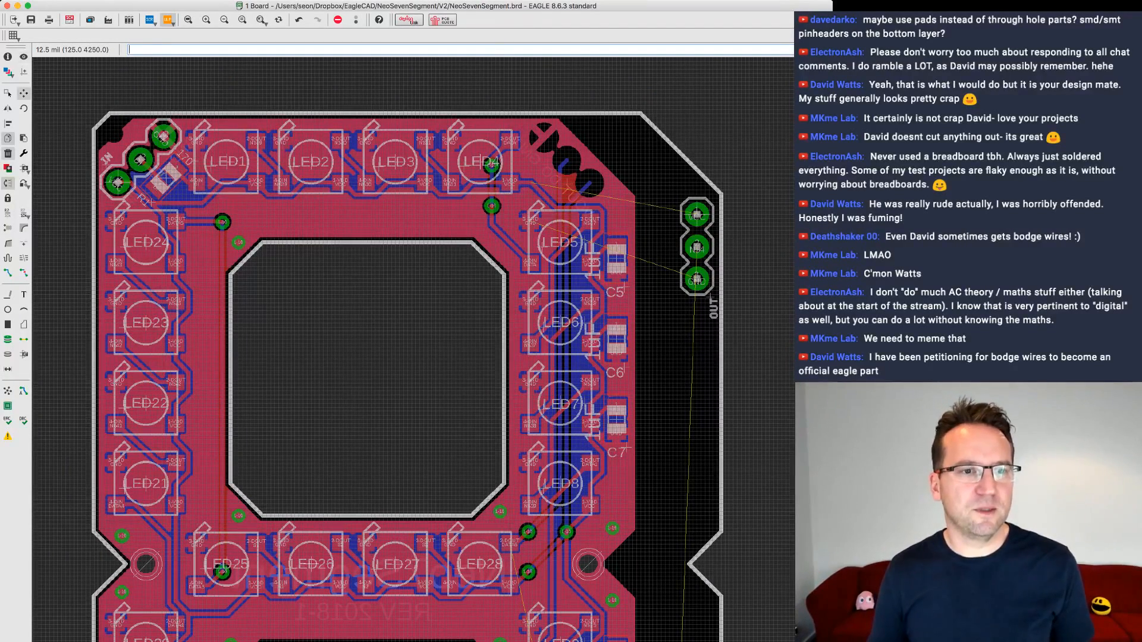
- Move the IN connector just outside the board's upper-left corner and rotate it so its pads form a vertical row with GND uppermost
click(24, 93)
click(140, 159)
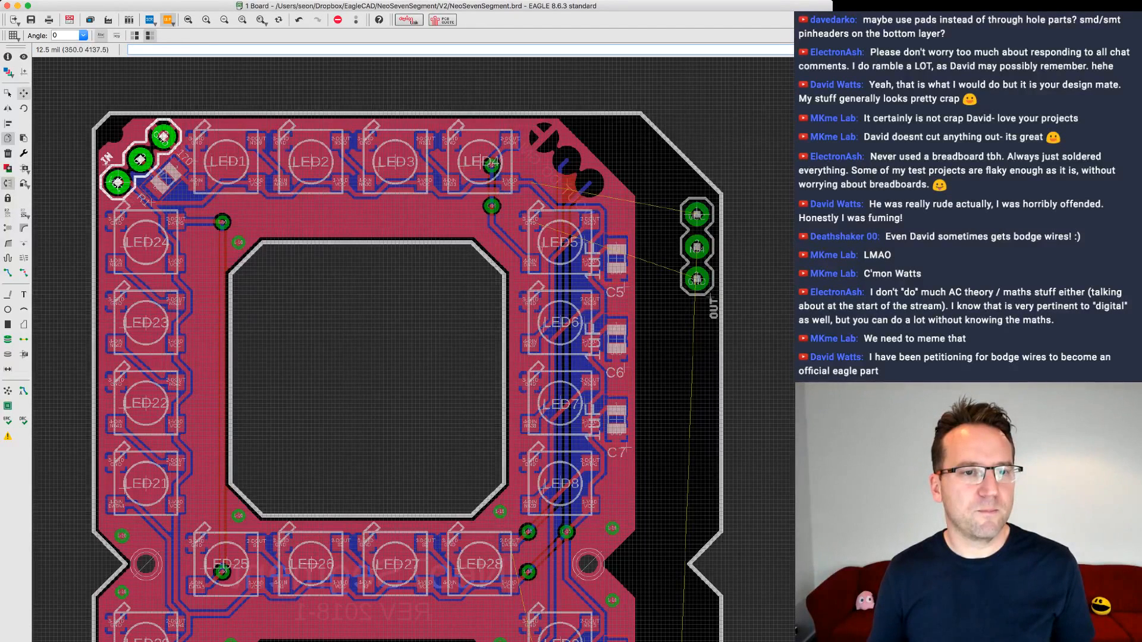
click(140, 160)
click(107, 140)
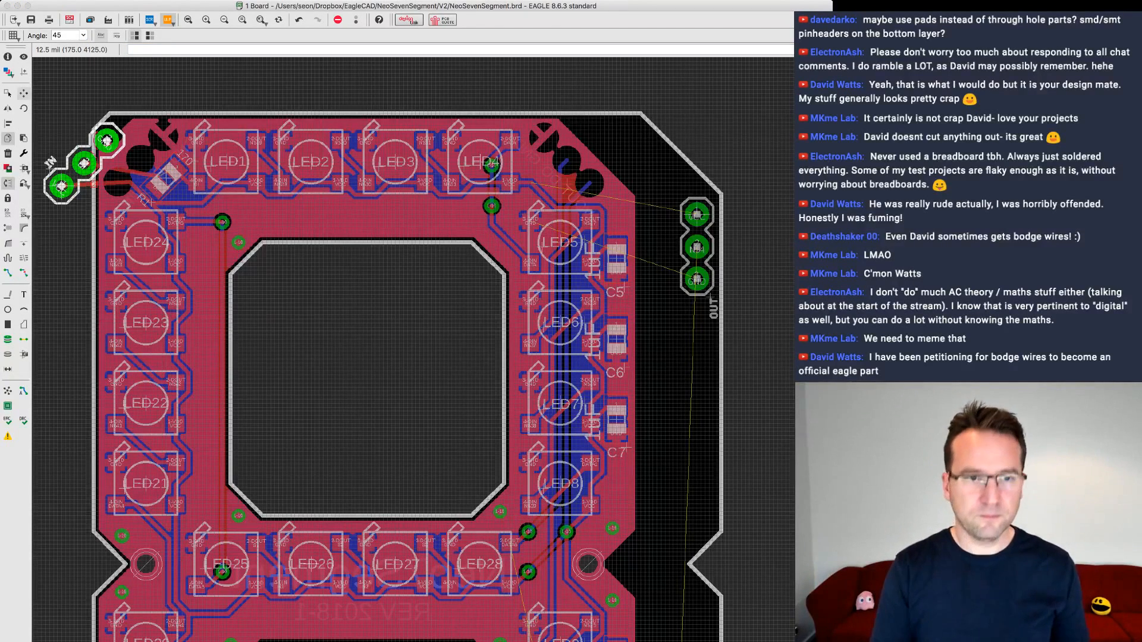
key(Return)
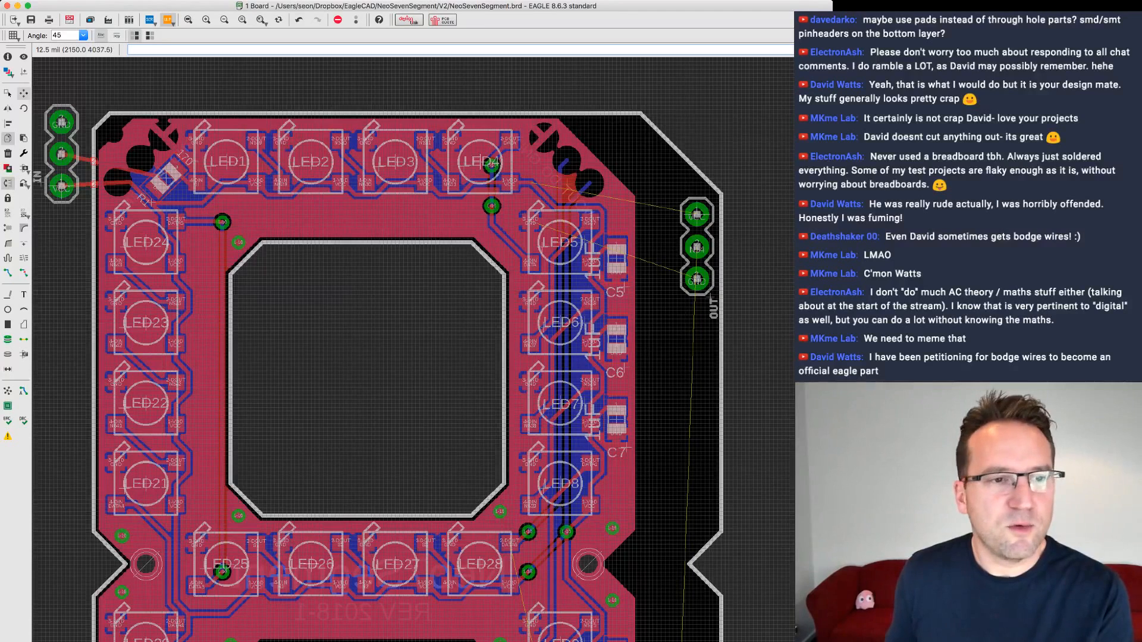
- Rotate the OUT connector to 90°, save the board, and shift the connector slightly on the upper-right corner chamfer
right_click(696, 247)
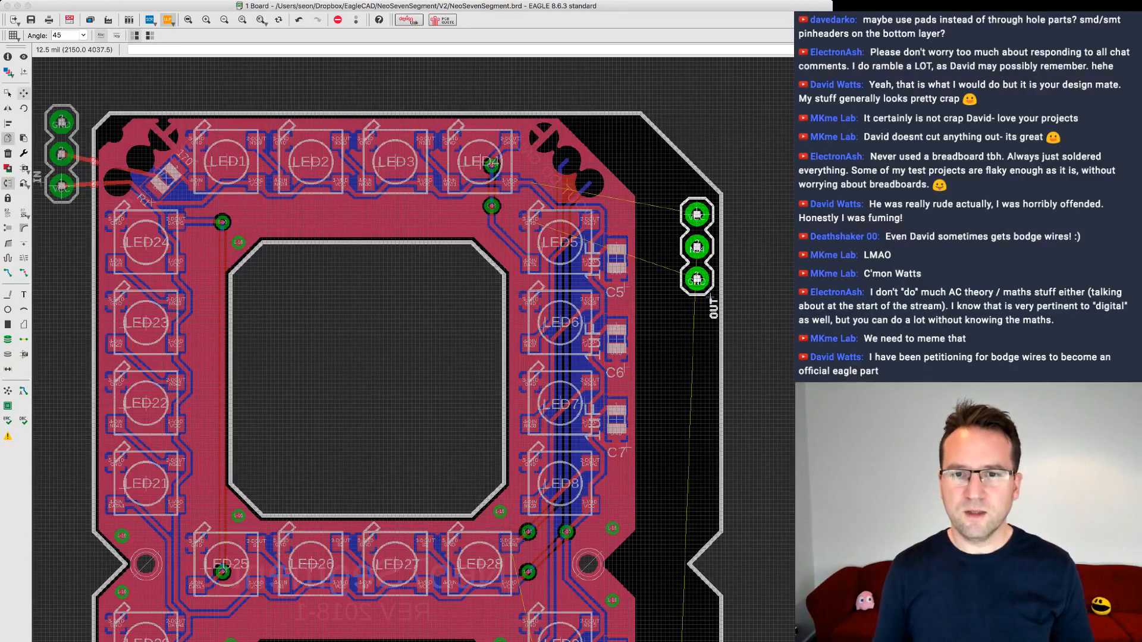
key(Return)
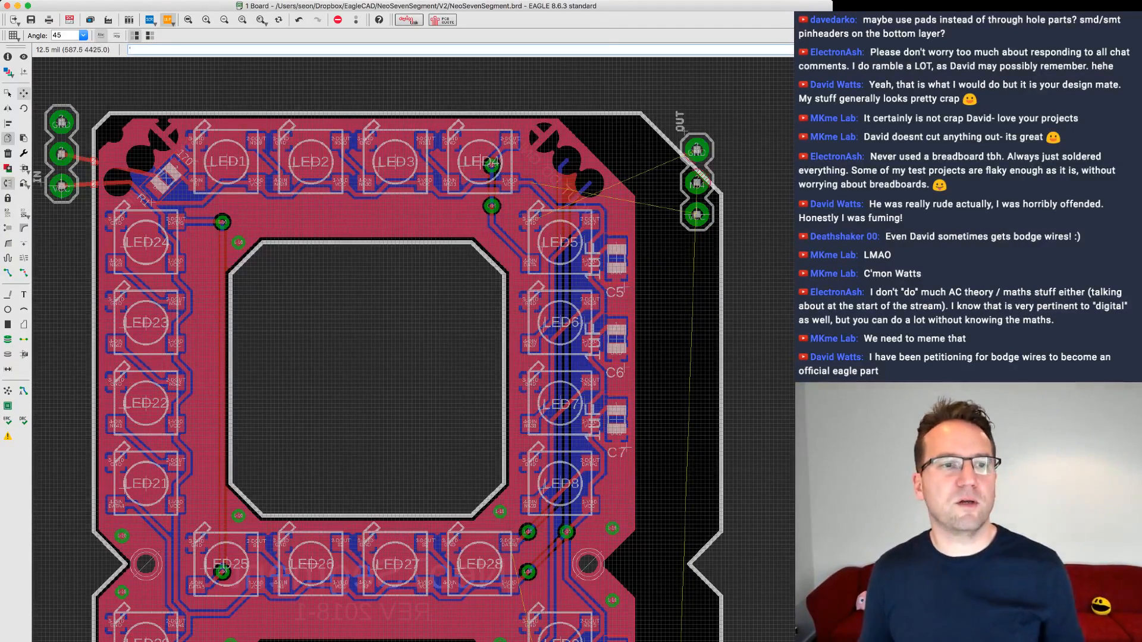
click(31, 19)
click(697, 214)
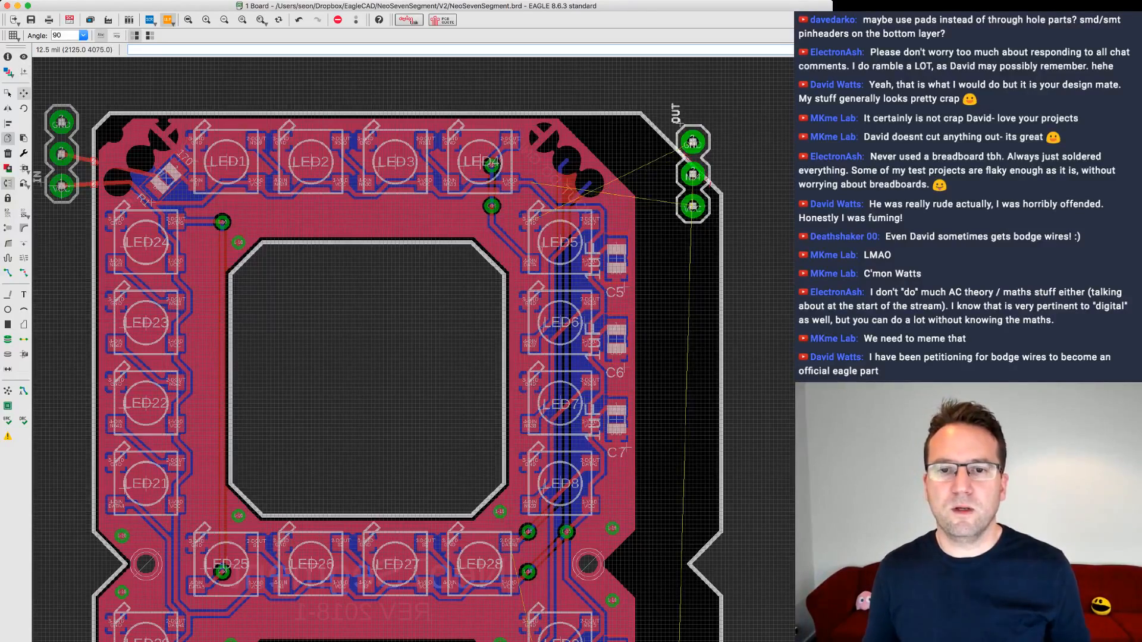
- Flip the board view to check the IN and OUT connector positions from the back, and return to the front view
scroll(595, 324, down, 2)
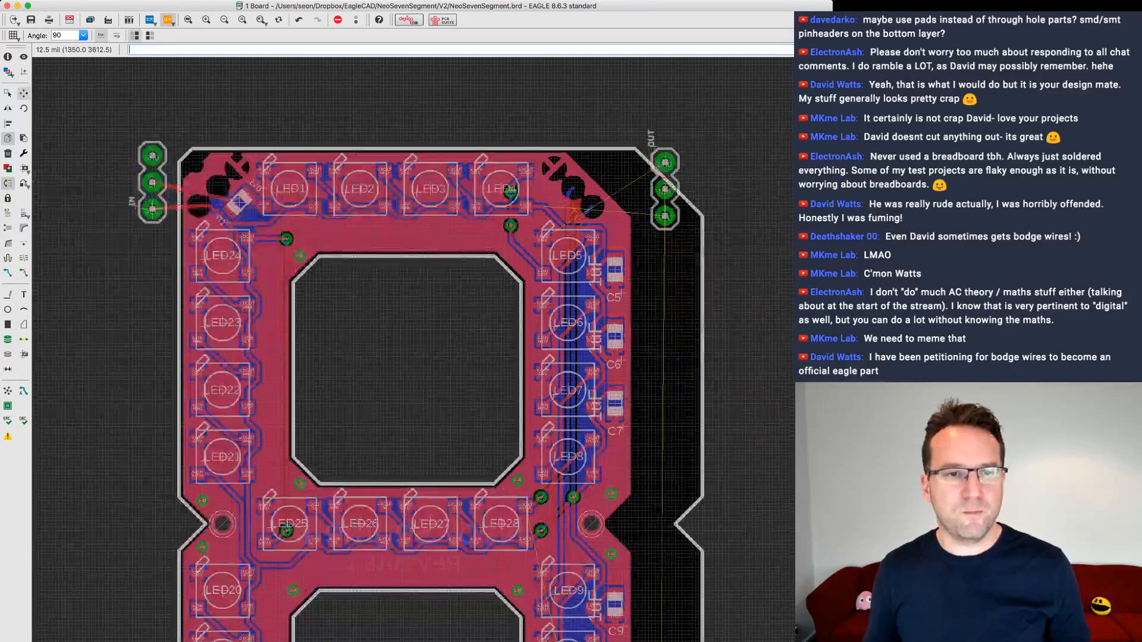
middle_drag(664, 189, 684, 111)
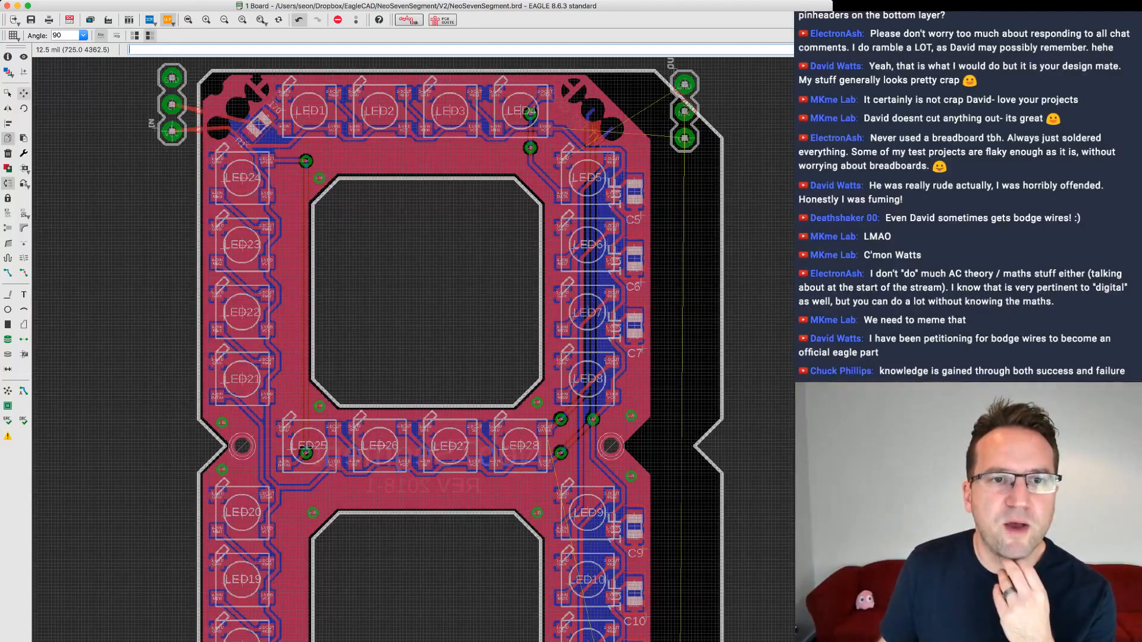
click(278, 19)
scroll(479, 390, down, 1)
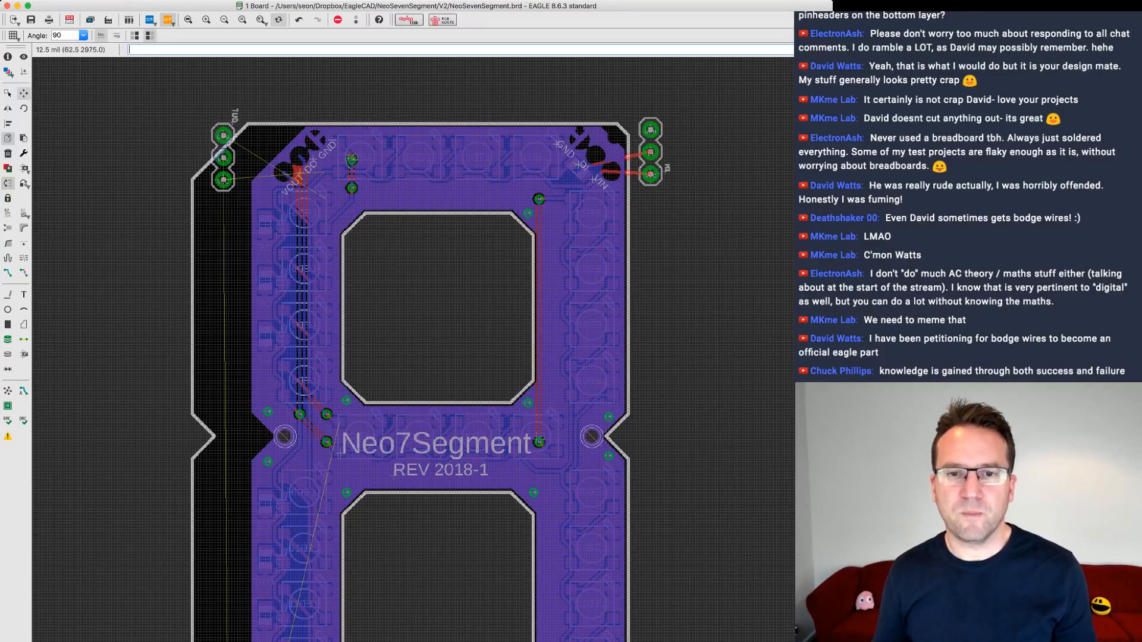
middle_drag(677, 419, 687, 346)
scroll(688, 346, down, 1)
scroll(688, 346, up, 1)
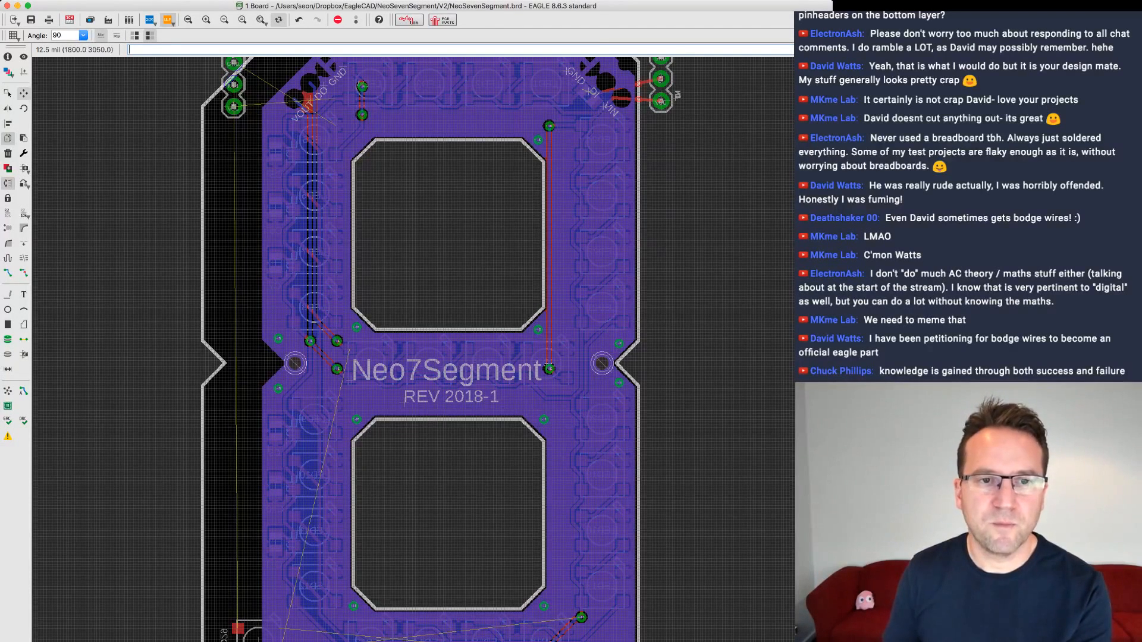
scroll(656, 310, down, 1)
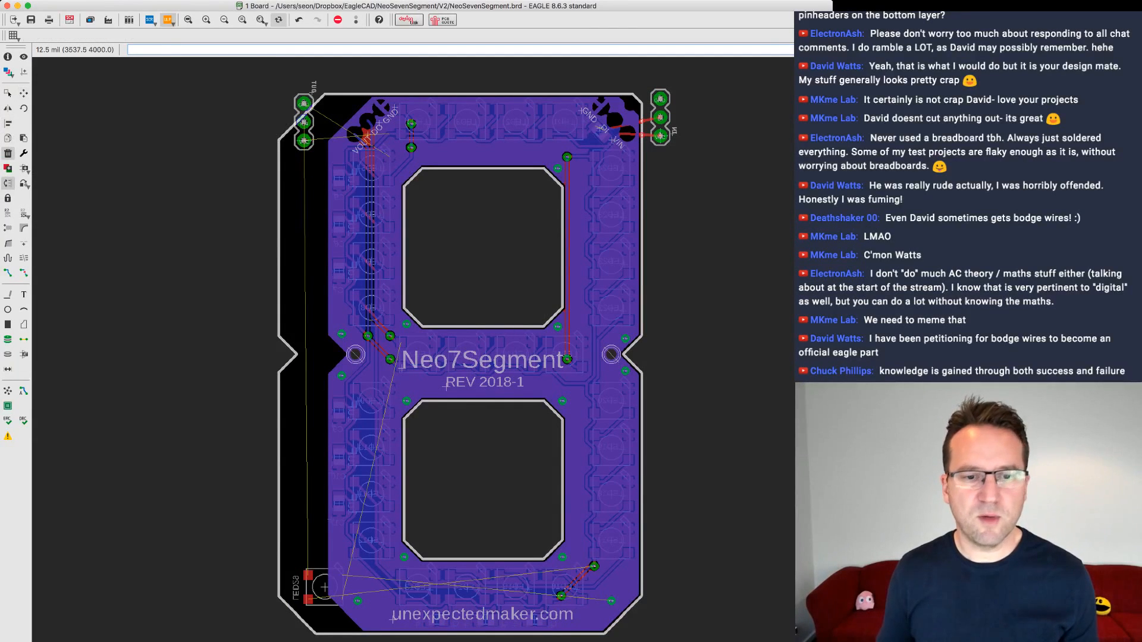
key(Escape)
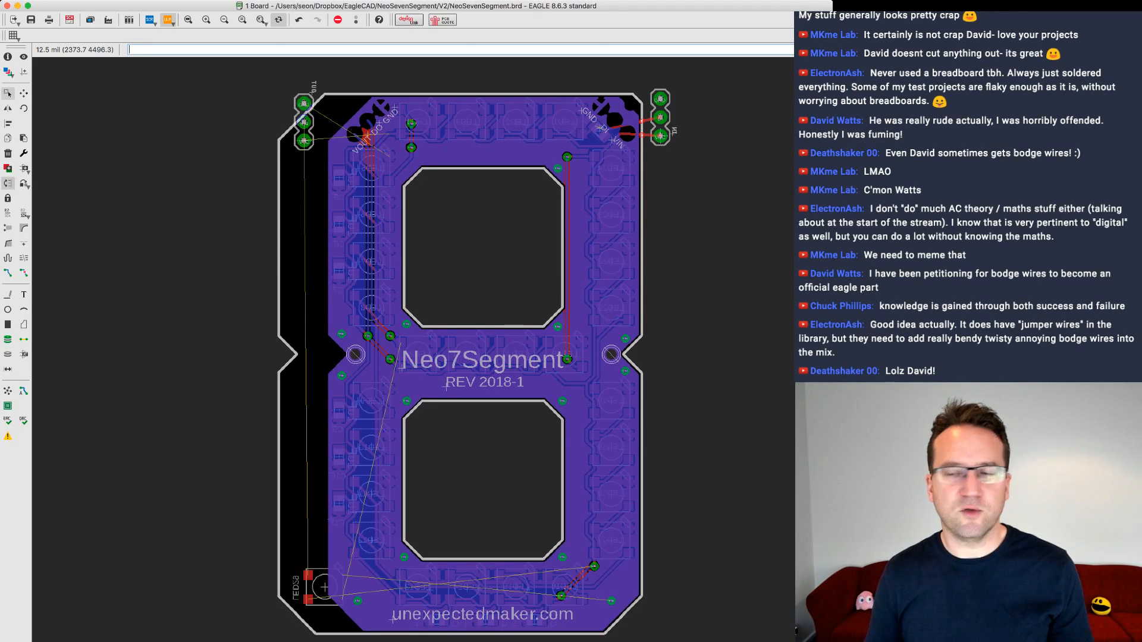
click(278, 19)
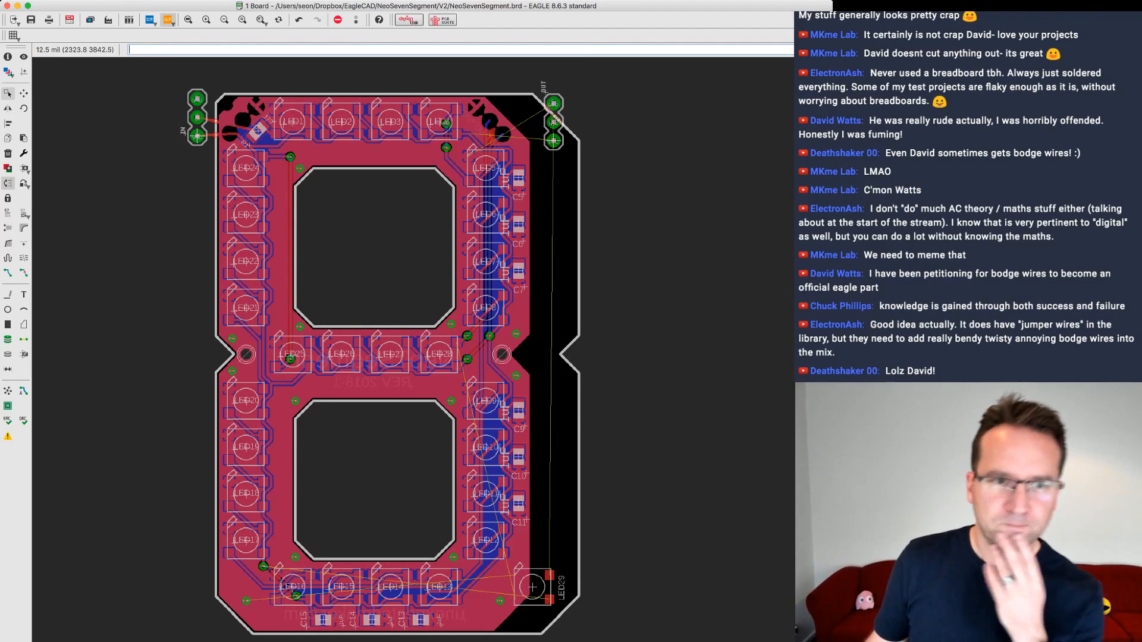
- Rotate resistor R1 beside LED1 from its diagonal orientation to upright
scroll(277, 200, up, 2)
scroll(277, 200, down, 1)
middle_drag(277, 200, 326, 326)
middle_drag(313, 268, 351, 360)
scroll(351, 360, up, 5)
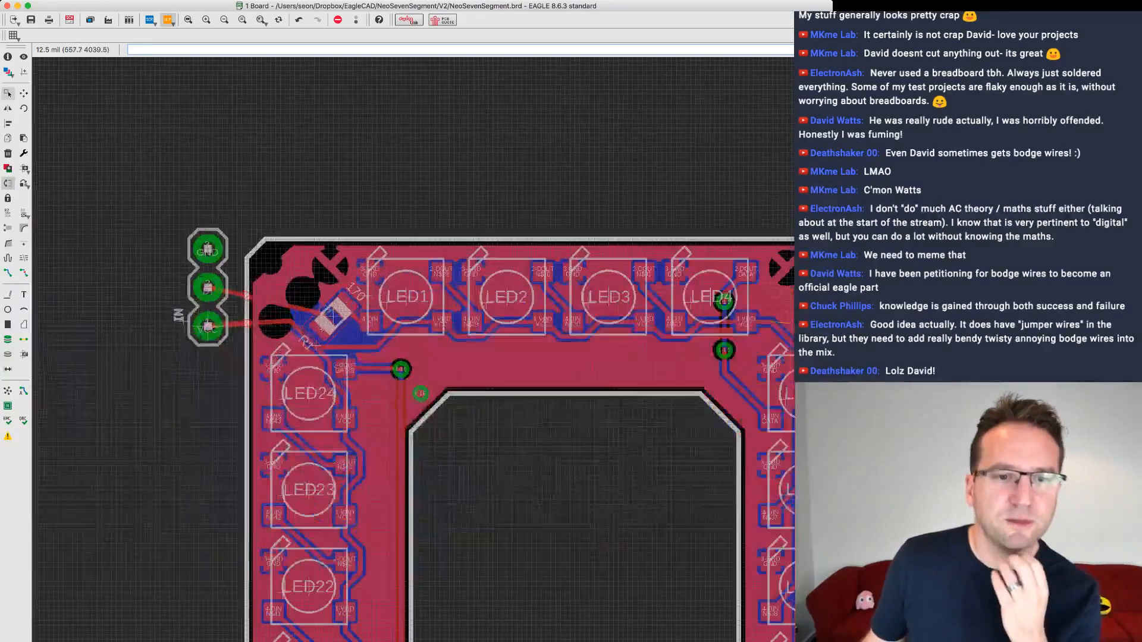
click(322, 309)
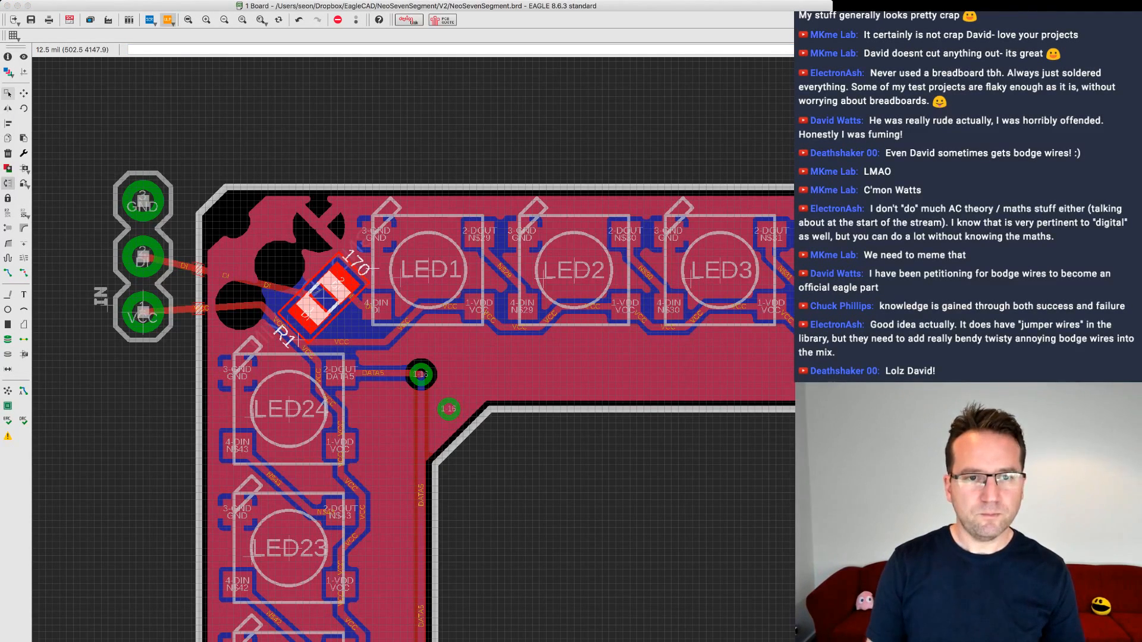
key(Return)
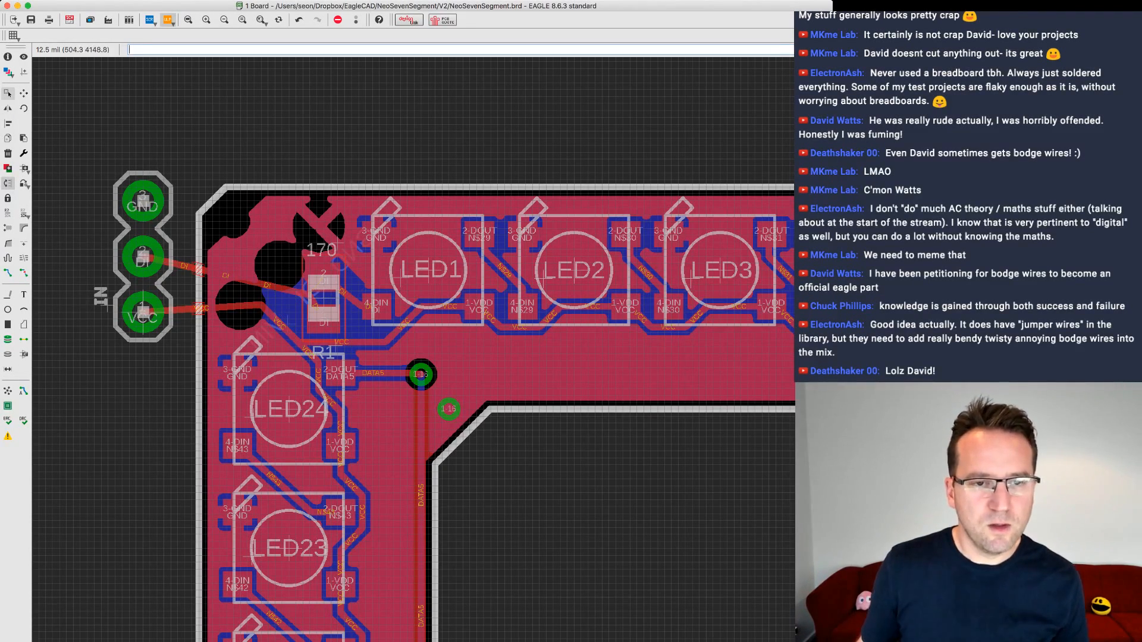
- Rotate resistor R1 by two quarter turns to 270° and place it slightly closer to LED1
click(323, 297)
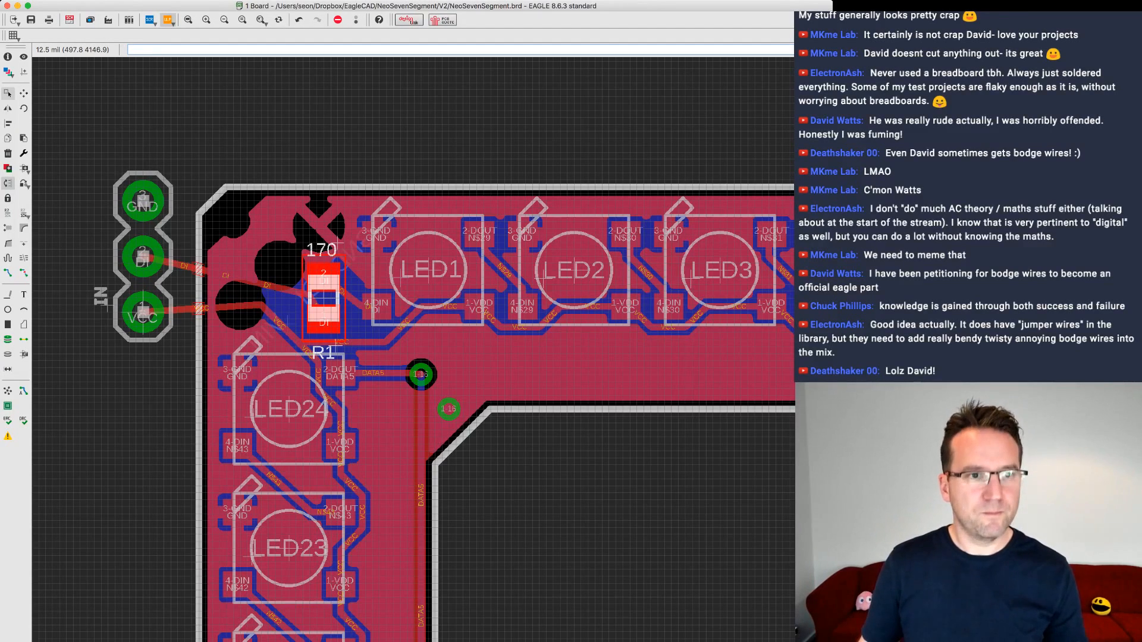
click(23, 93)
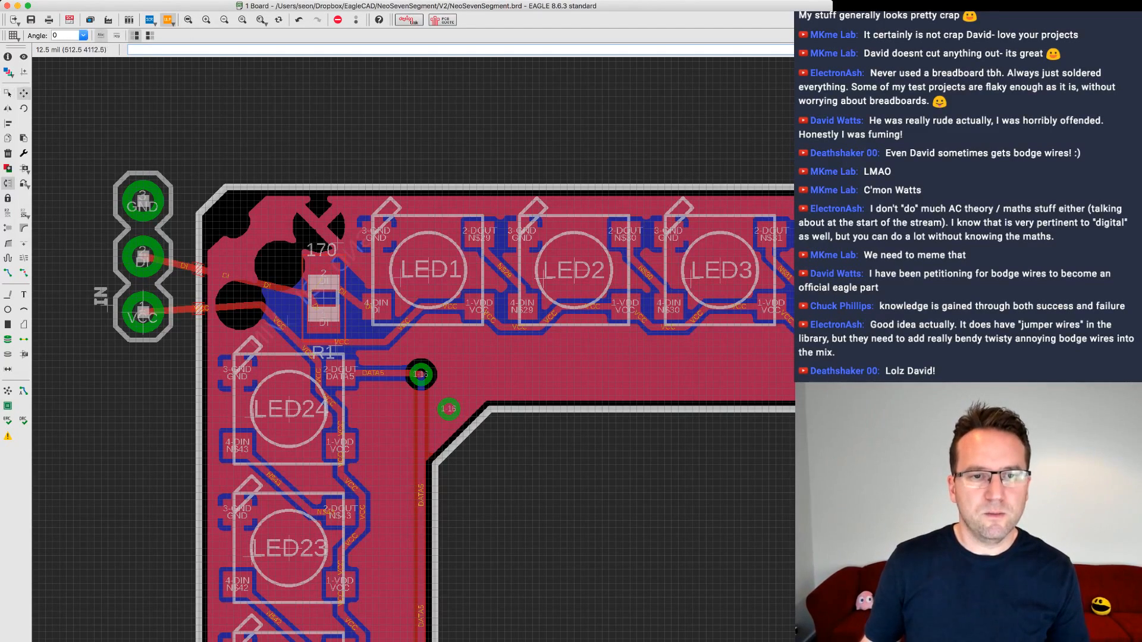
click(324, 297)
right_click(321, 301)
right_click(324, 298)
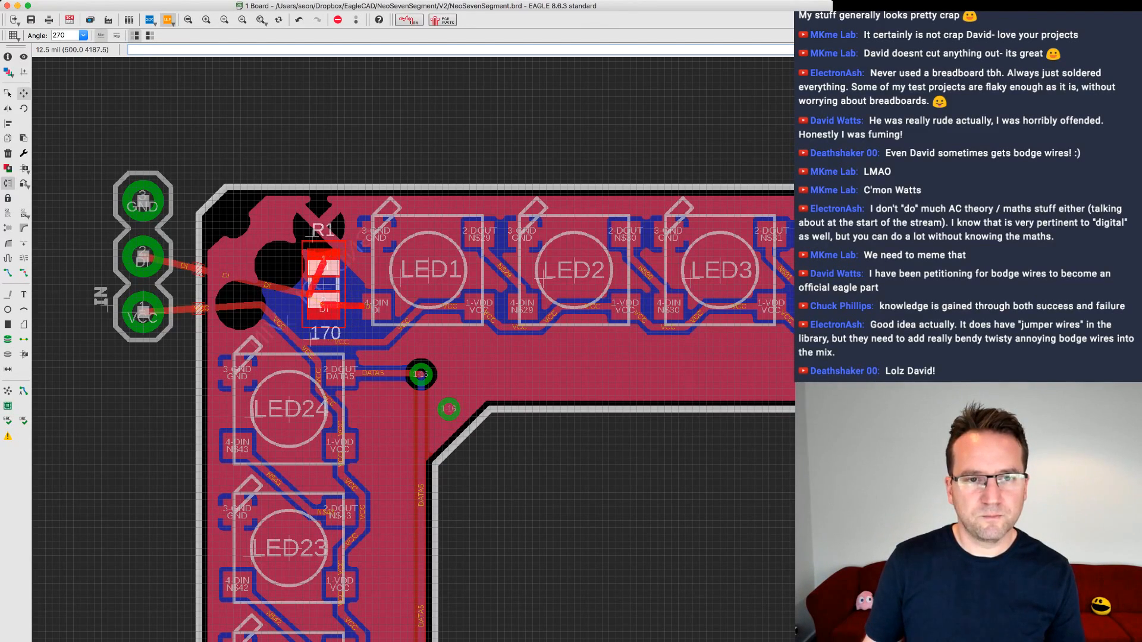
click(323, 283)
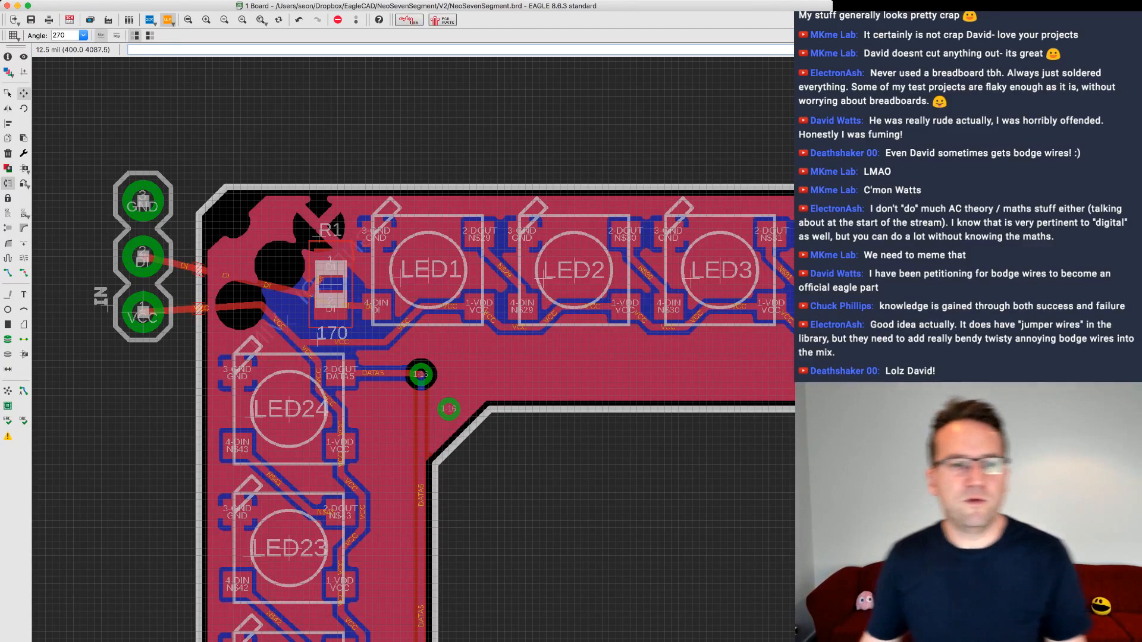
- Rip up the DI and VCC traces running from the IN connector into the board
scroll(266, 336, up, 1)
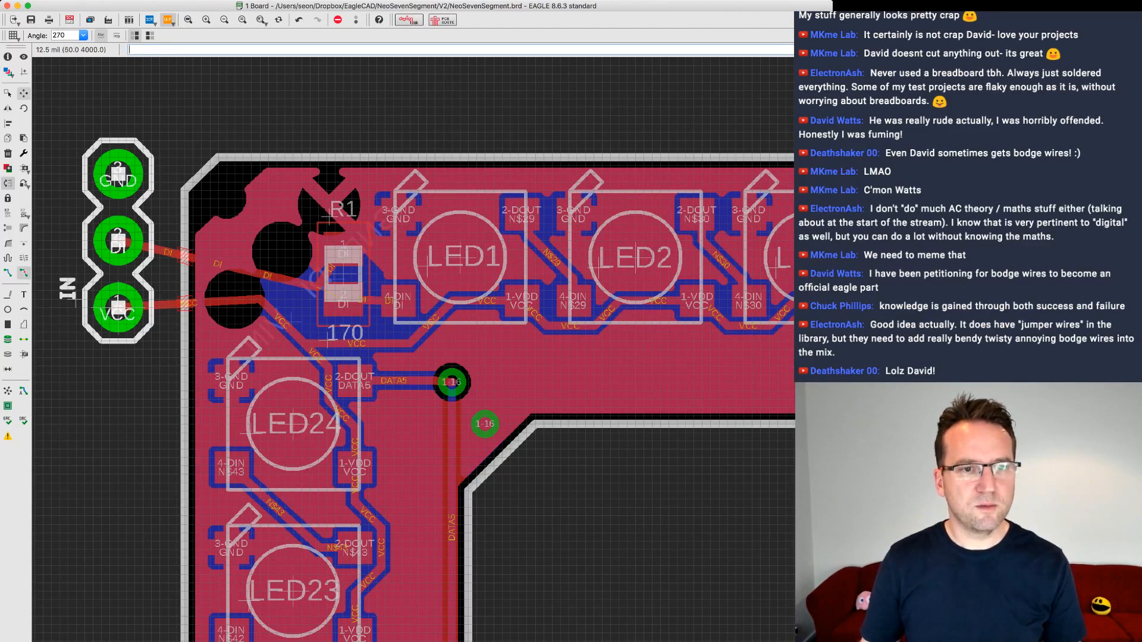
click(24, 273)
double_click(260, 274)
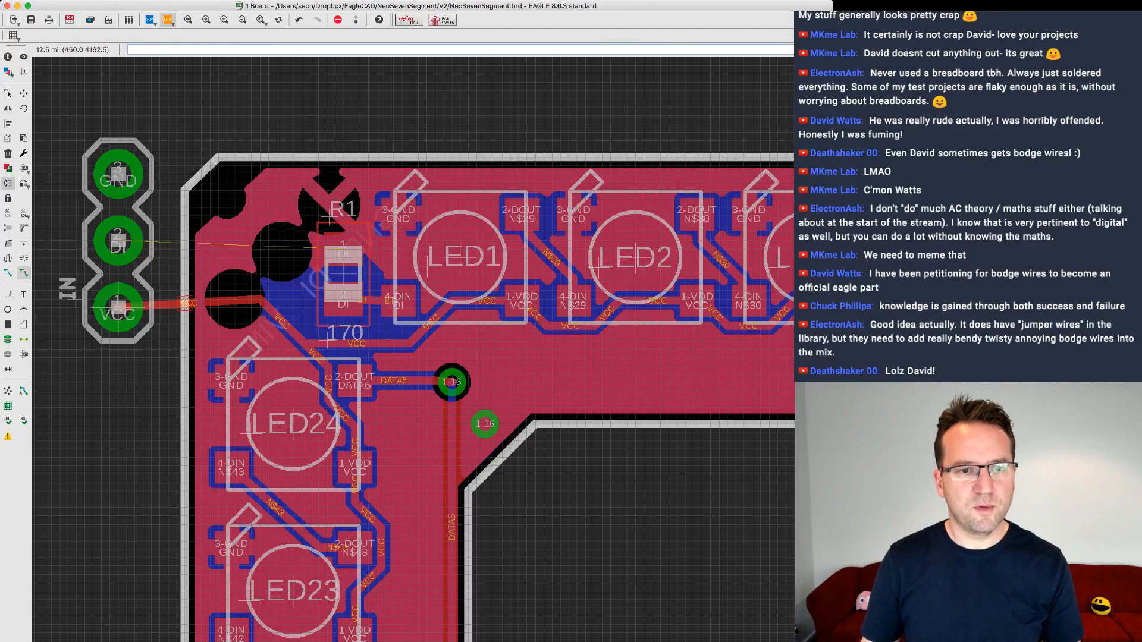
click(185, 302)
click(260, 299)
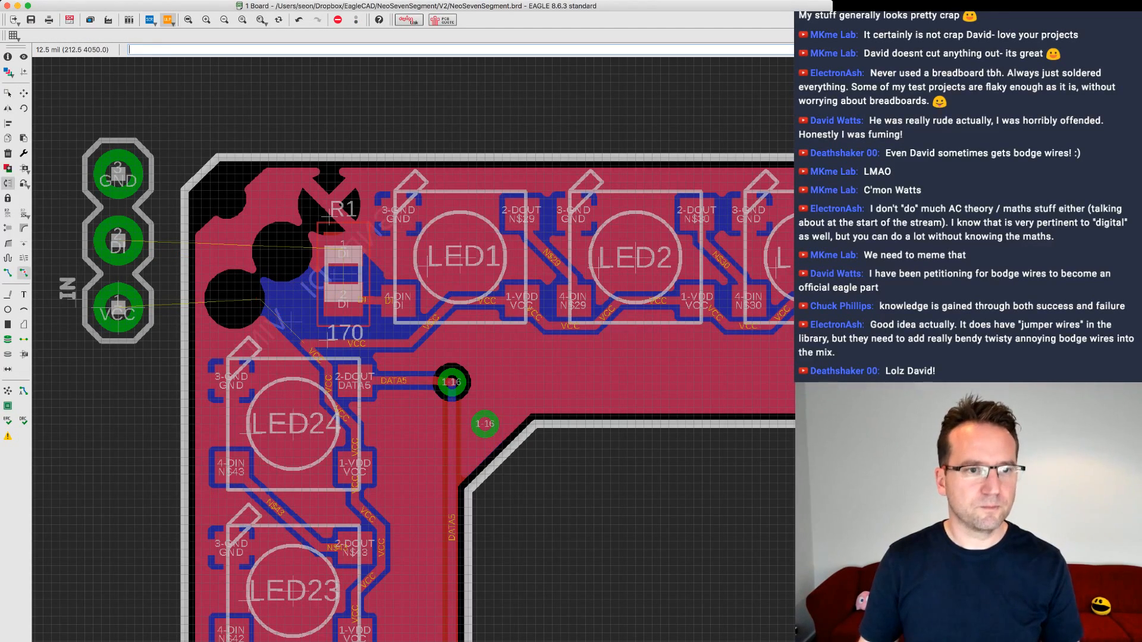
- Move the IN connector onto the board's upper-left corner, above LED24 and beside R1
click(23, 94)
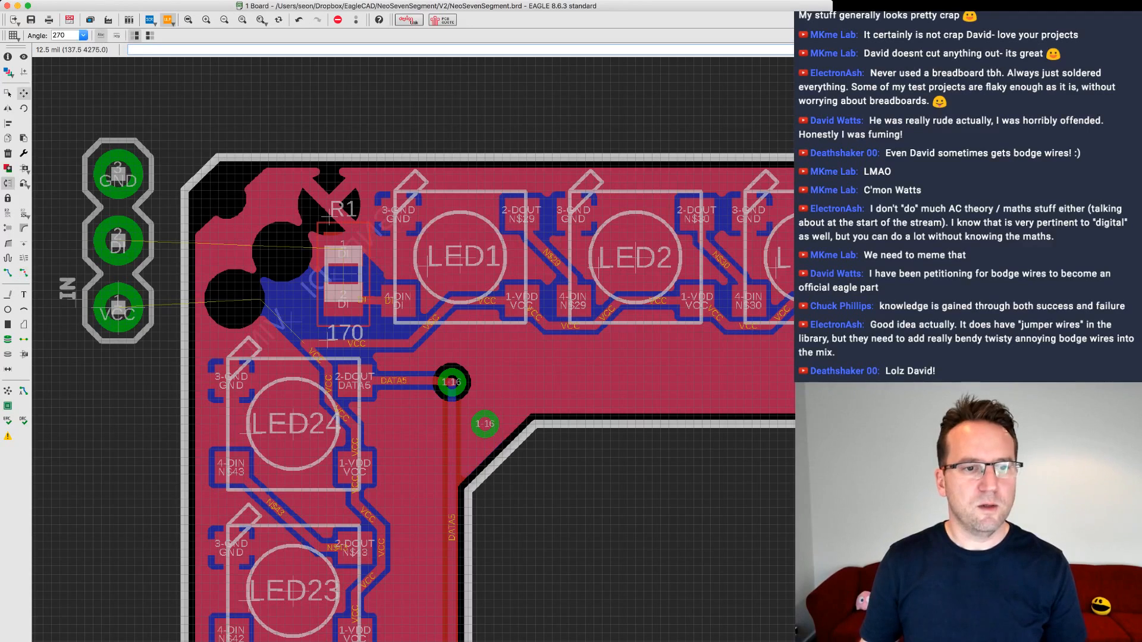
click(118, 307)
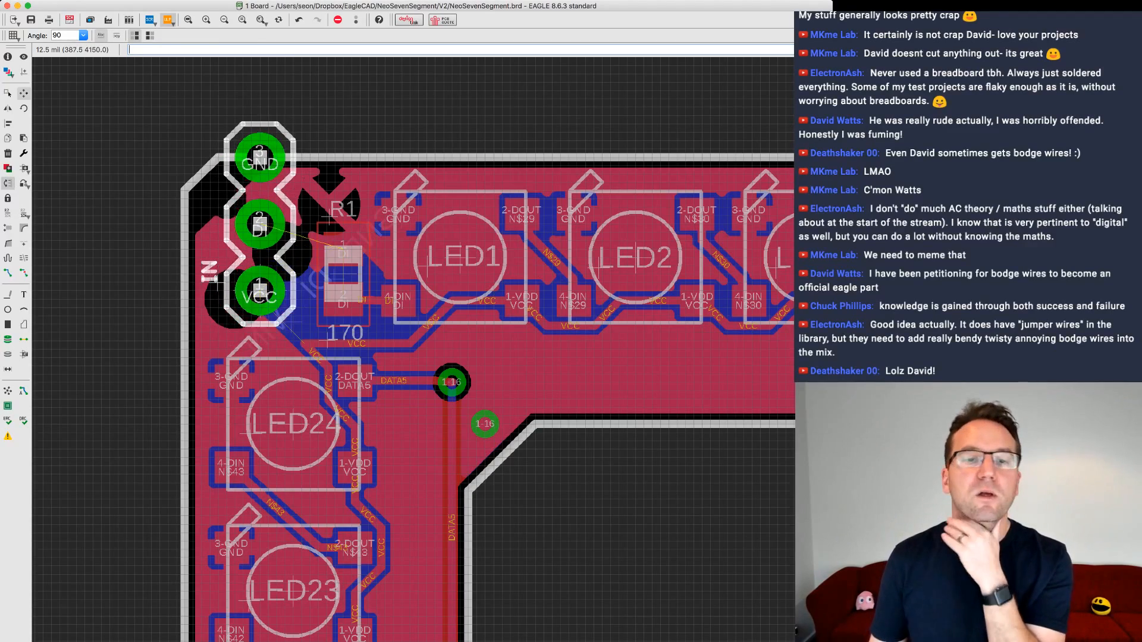
scroll(260, 225, down, 4)
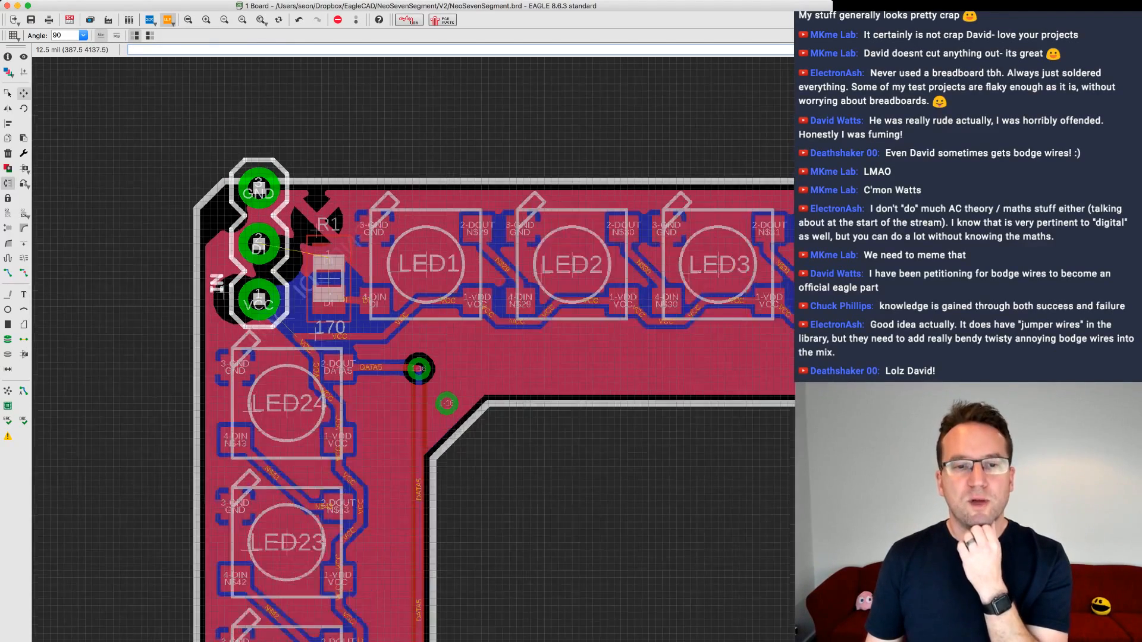
scroll(240, 279, down, 1)
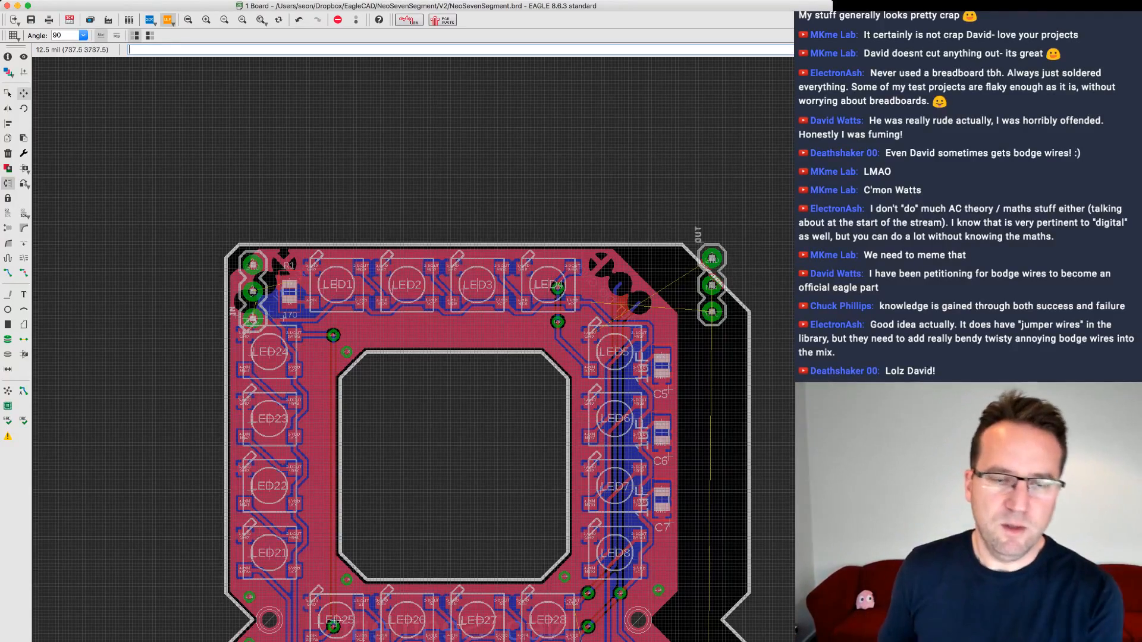
- Examine the overall board layout and the positions of the IN and OUT connectors relative to the outline
scroll(364, 390, up, 2)
scroll(419, 390, down, 2)
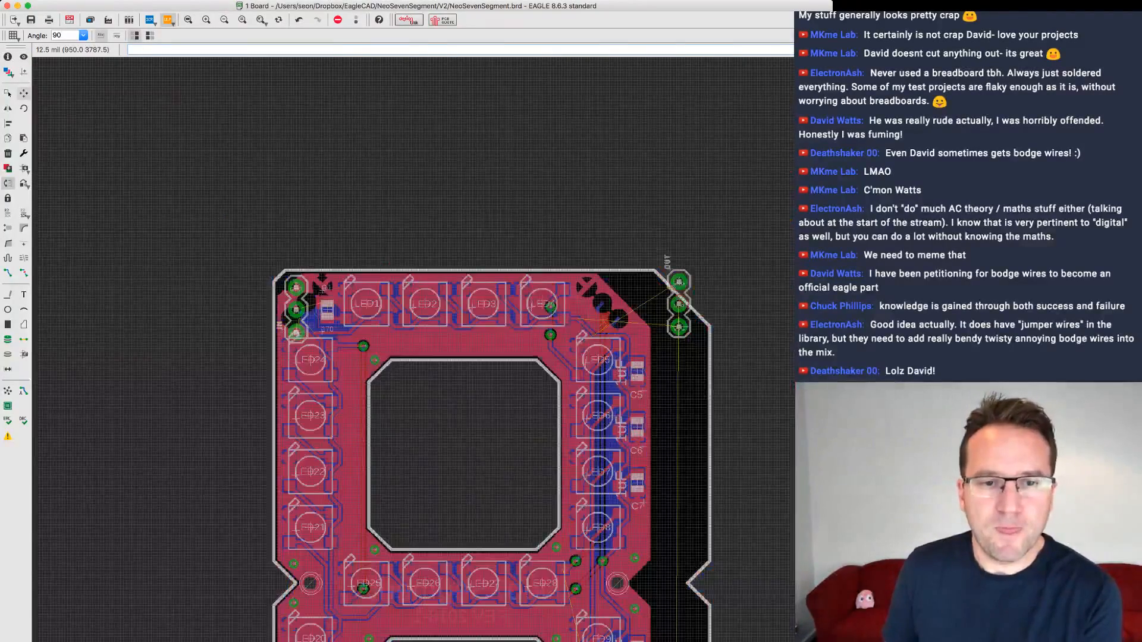
scroll(113, 391, up, 1)
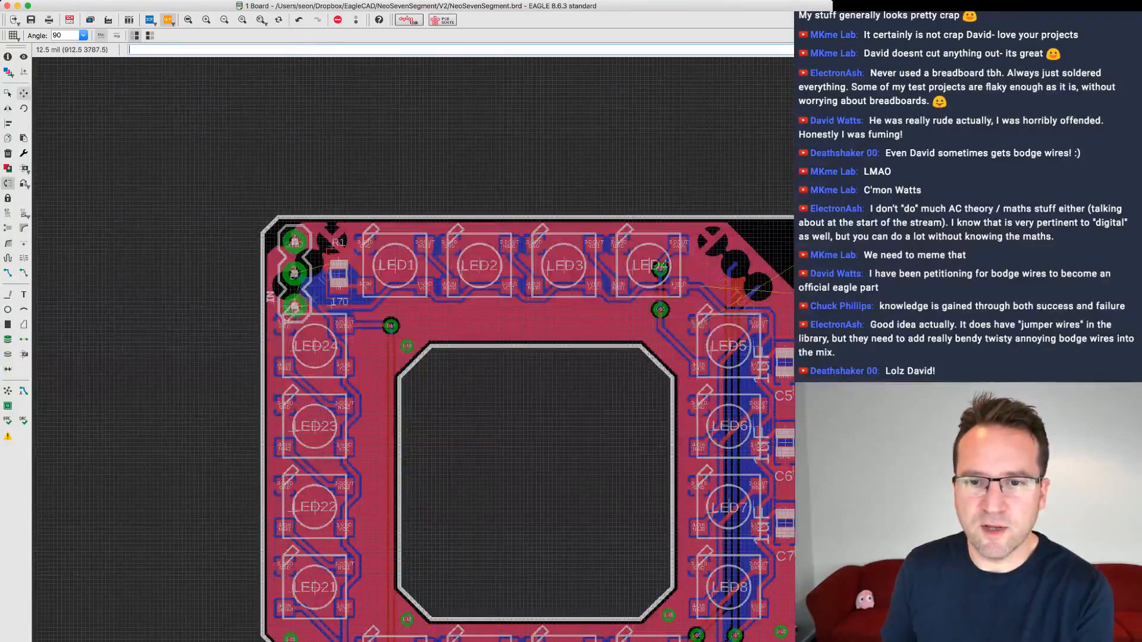
scroll(512, 402, down, 1)
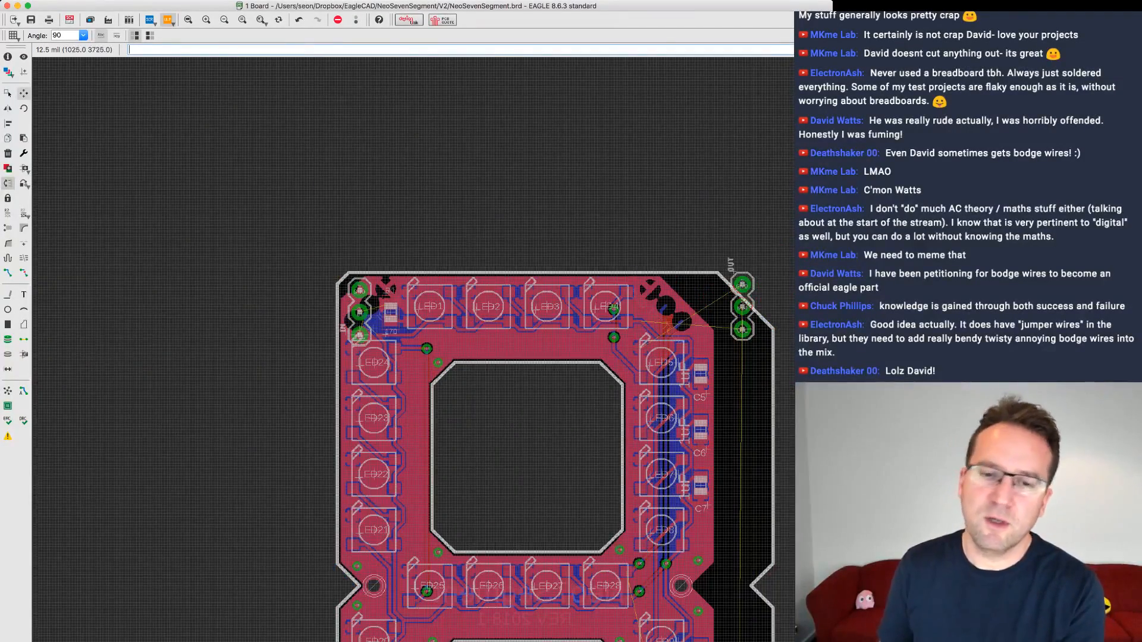
scroll(478, 359, down, 1)
middle_drag(545, 506, 440, 344)
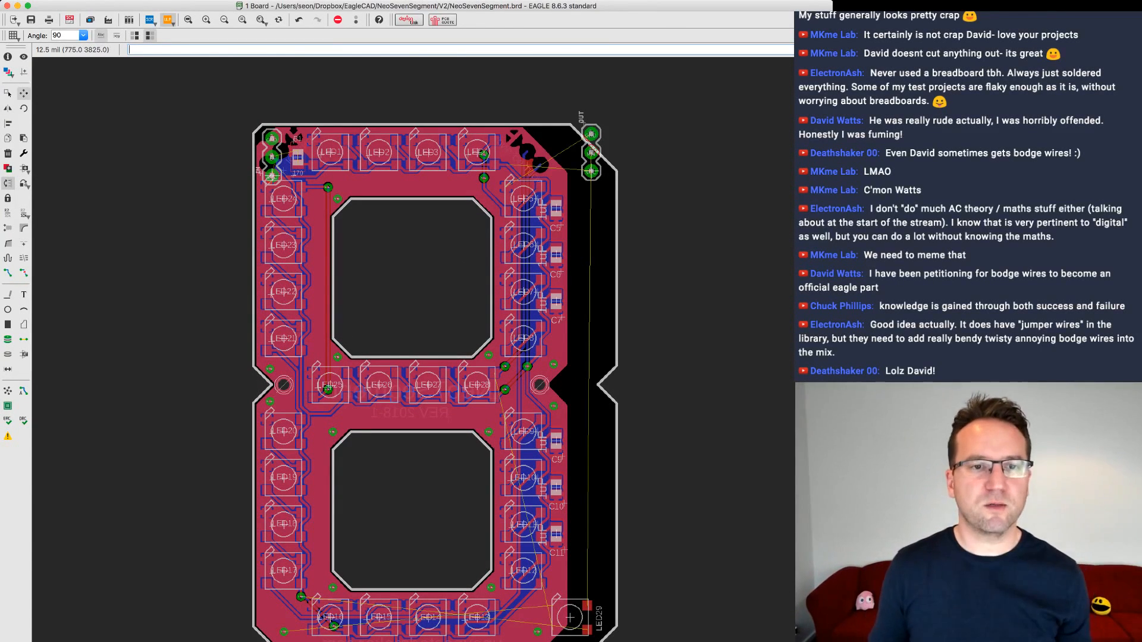
middle_drag(312, 125, 369, 222)
scroll(367, 221, up, 4)
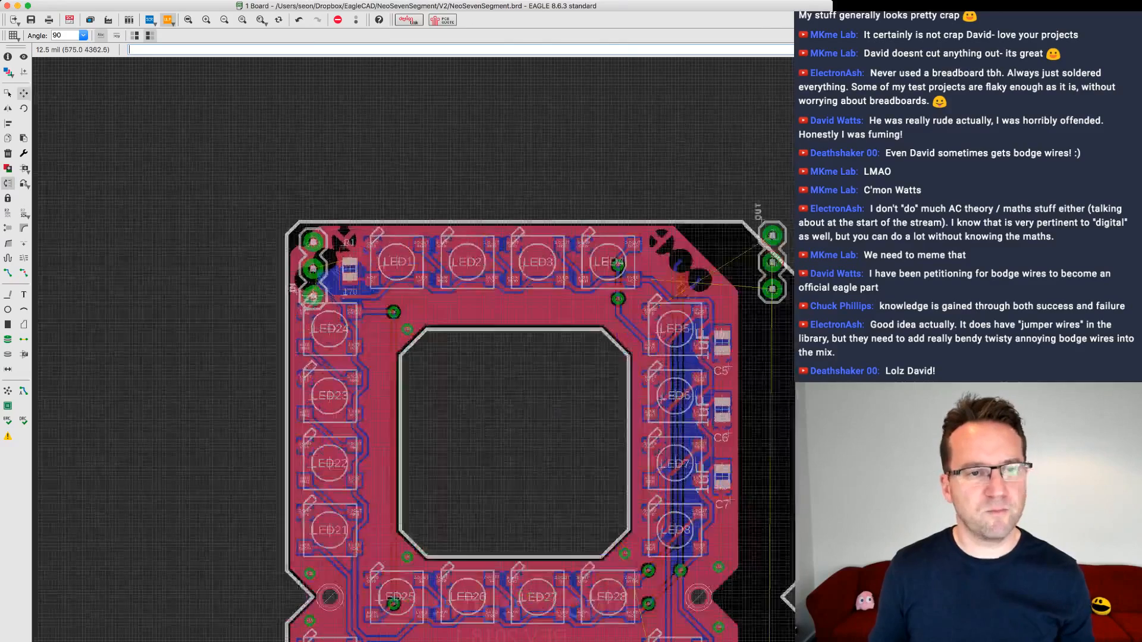
scroll(360, 220, up, 1)
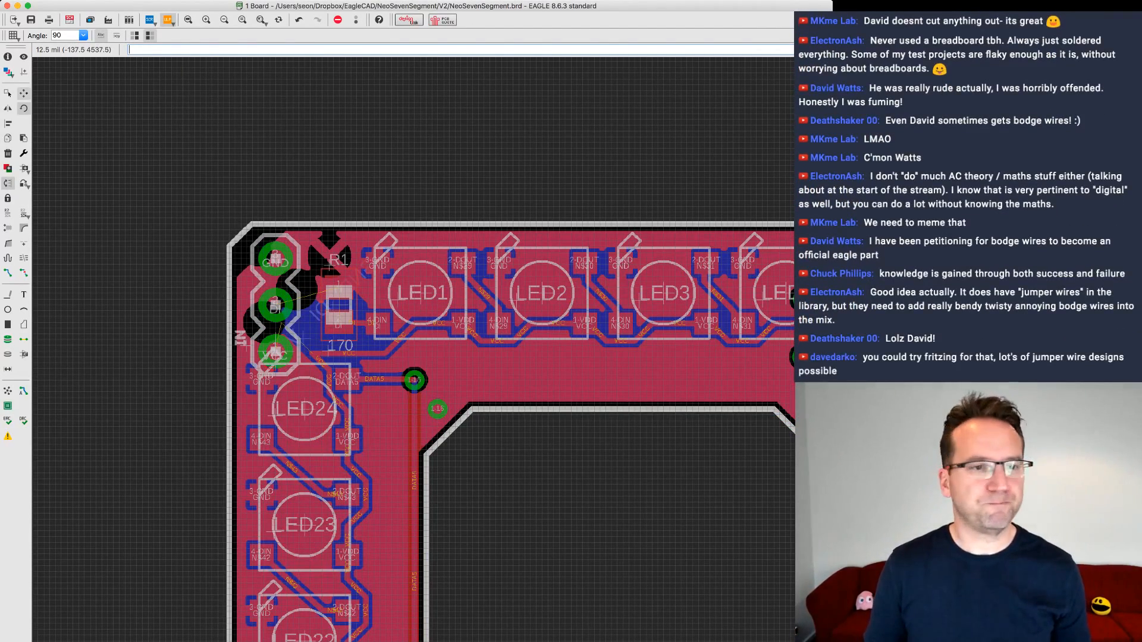
- Select the upper board outline with its corner chamfers and move it up about 112.5 mil to heighten the board
click(8, 93)
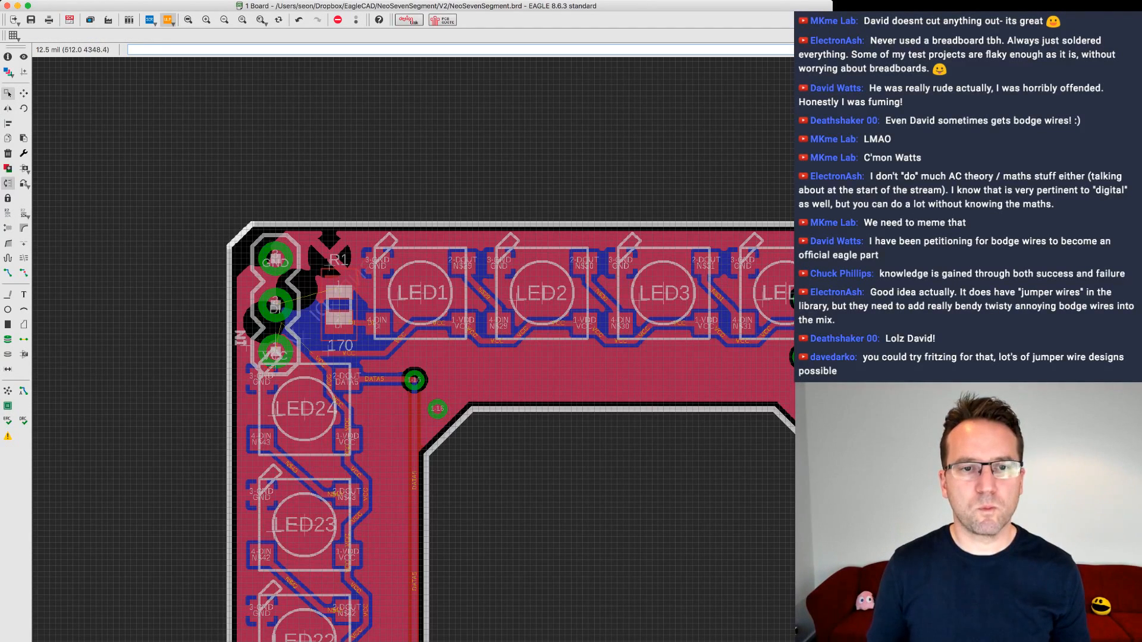
middle_drag(738, 279, 455, 280)
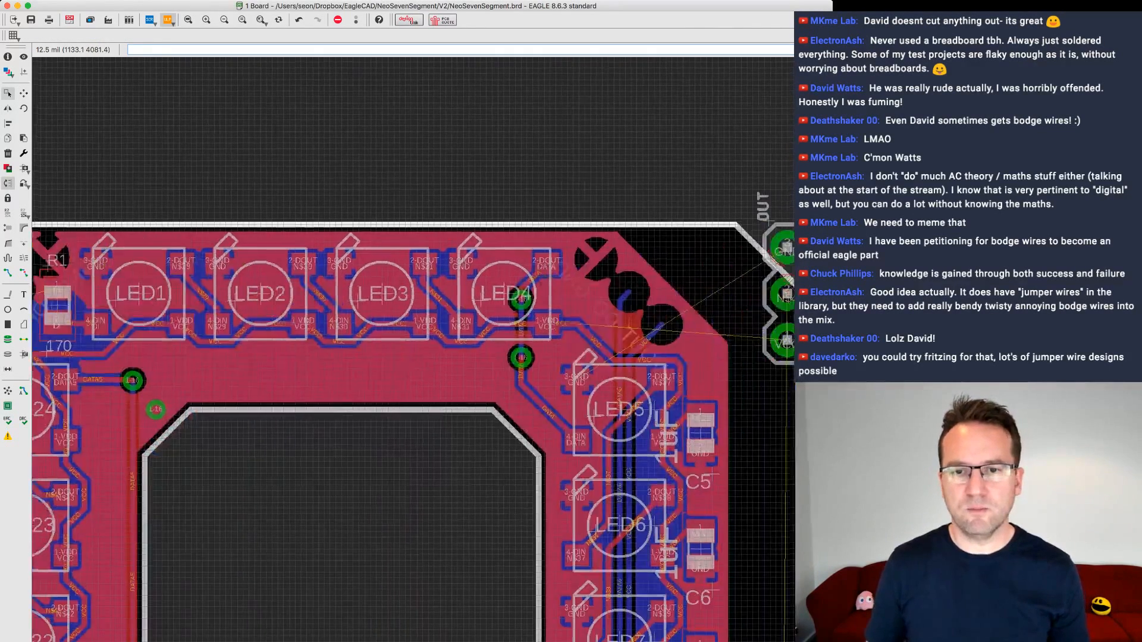
scroll(449, 360, down, 2)
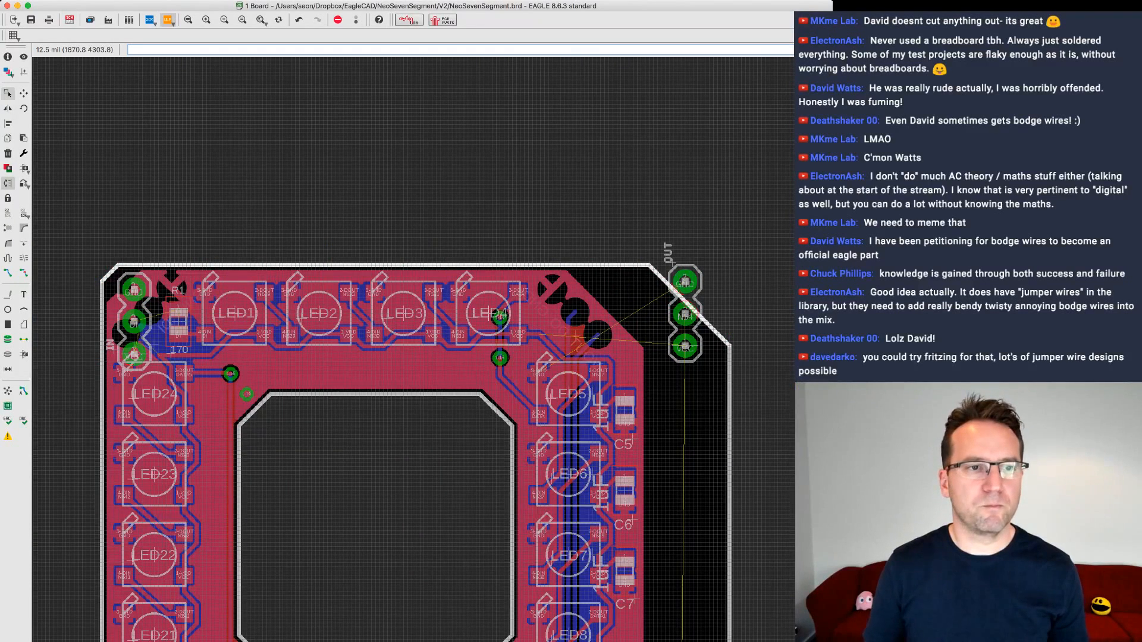
click(24, 93)
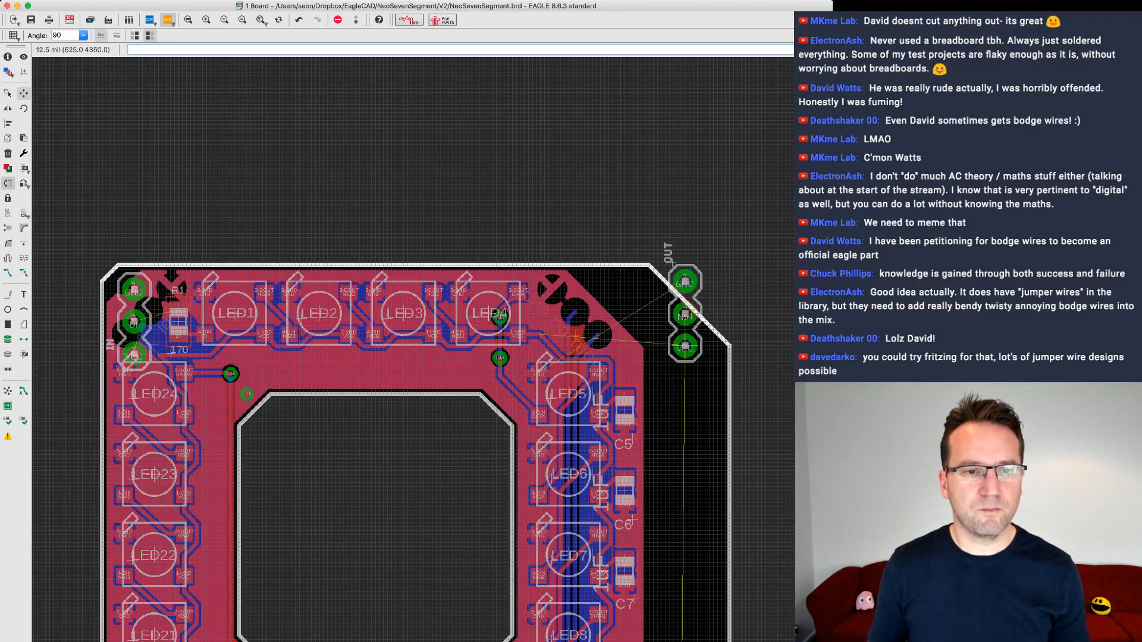
right_click(303, 265)
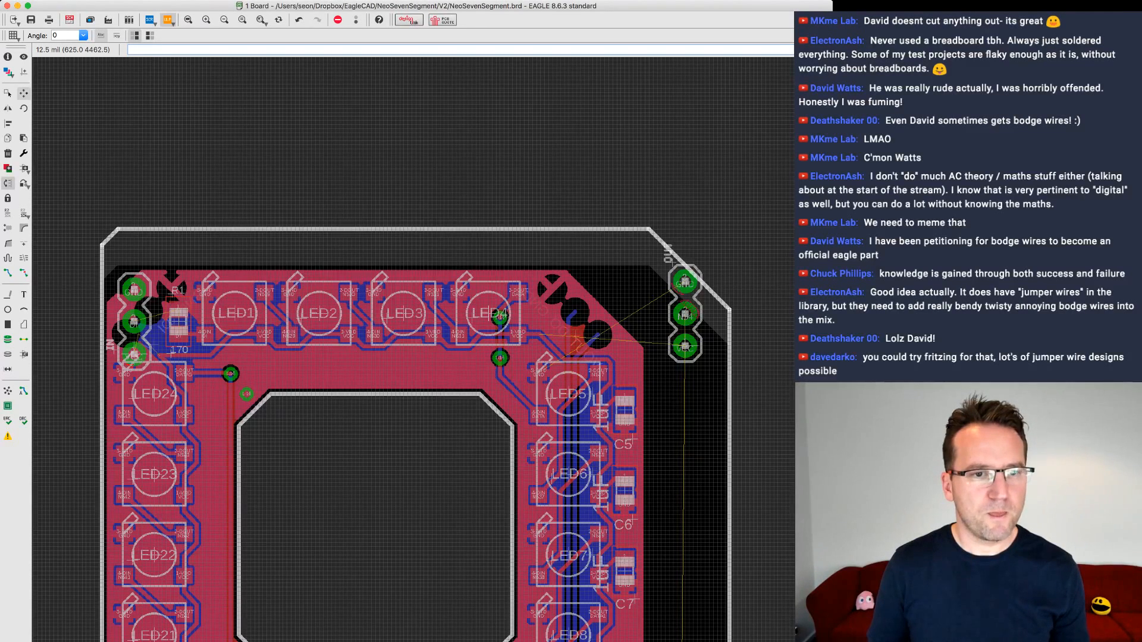
click(214, 226)
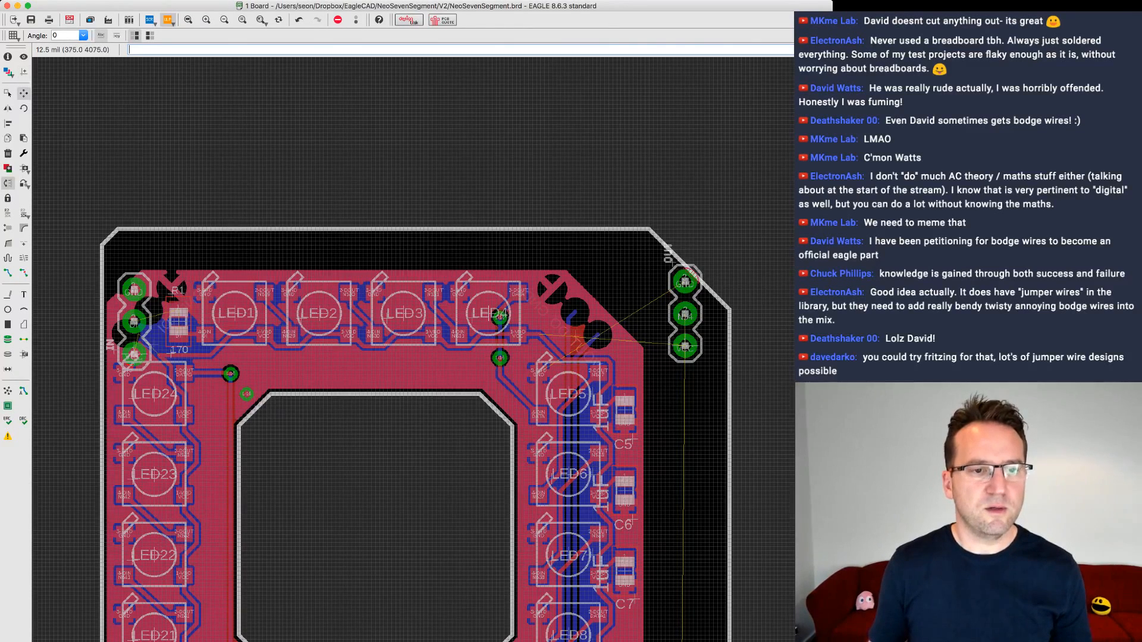
- Move the IN connector up into the added strip at the board's upper-left corner and box-select the area around it
click(134, 354)
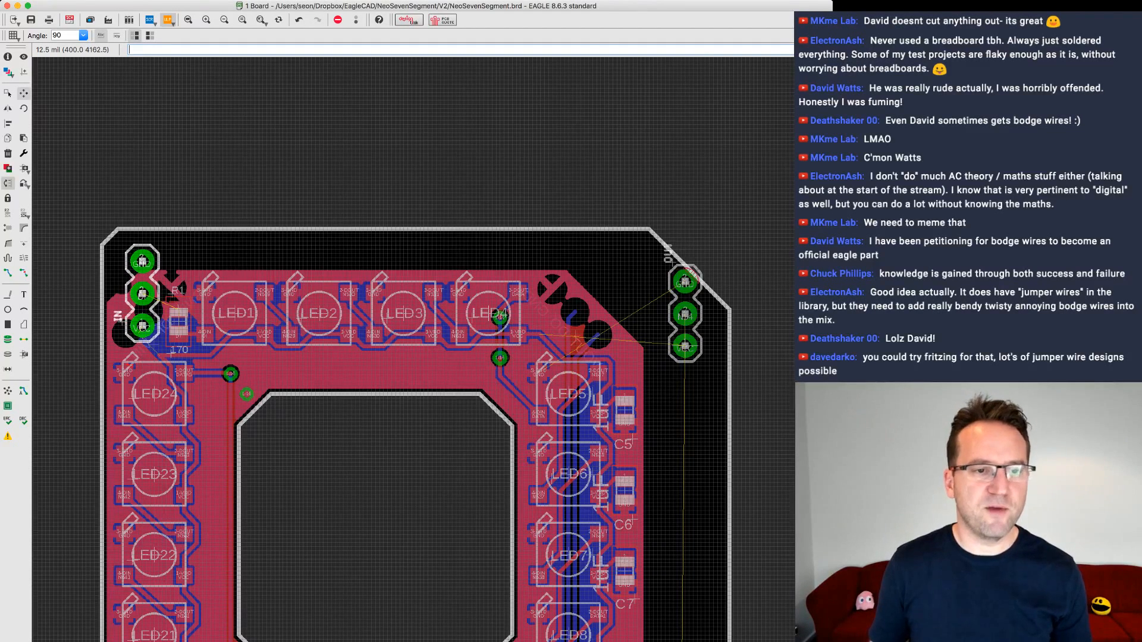
click(142, 294)
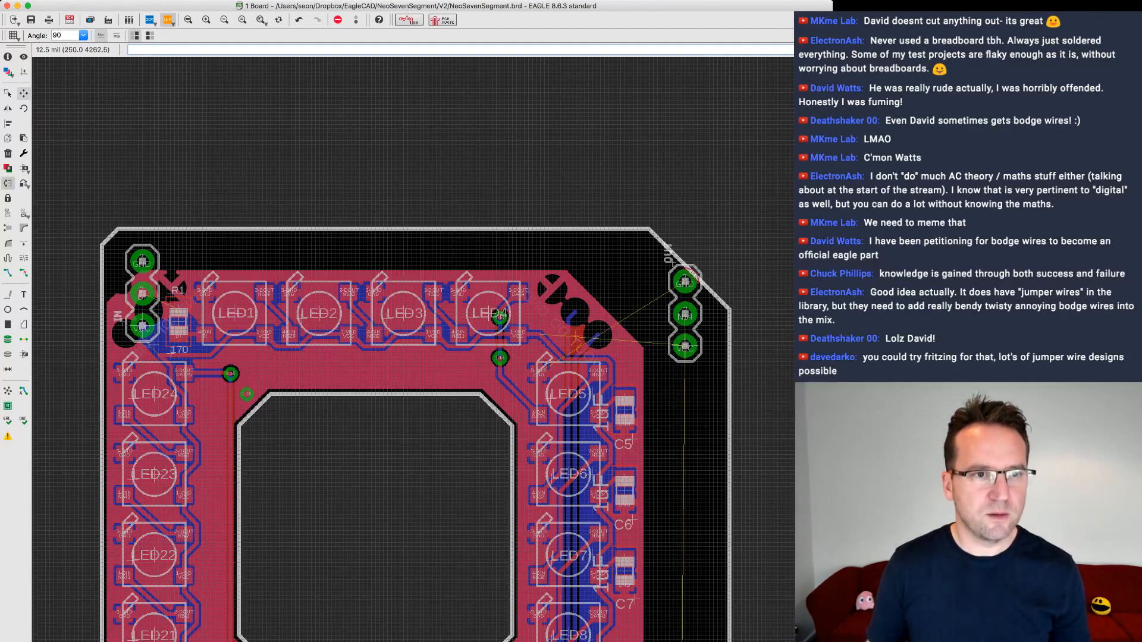
click(8, 94)
drag(75, 219, 141, 360)
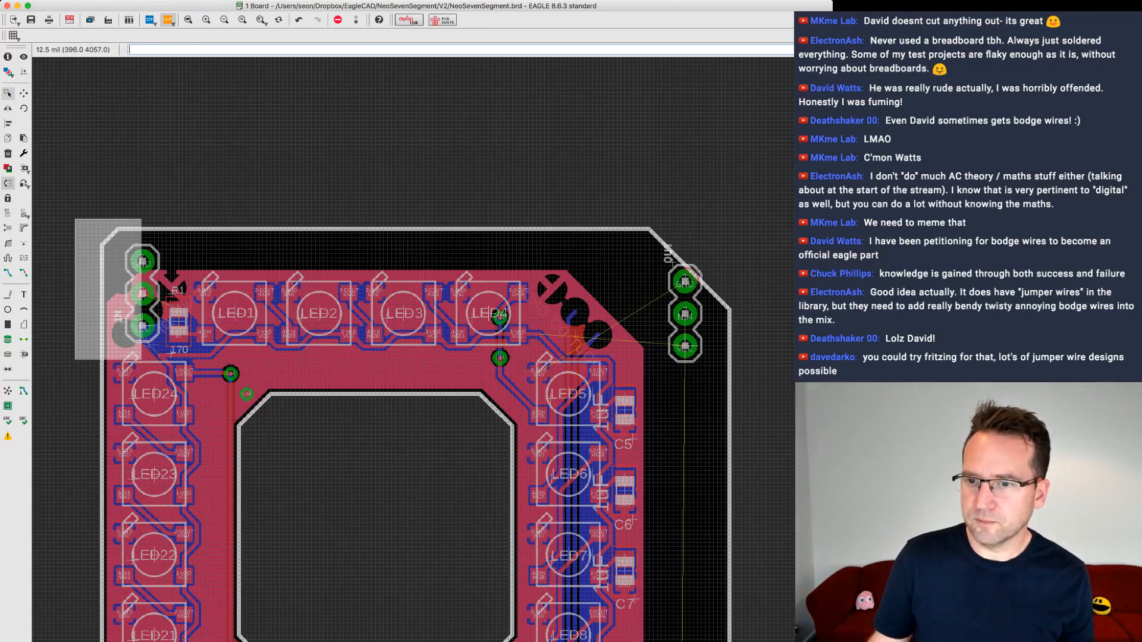
drag(141, 359, 90, 328)
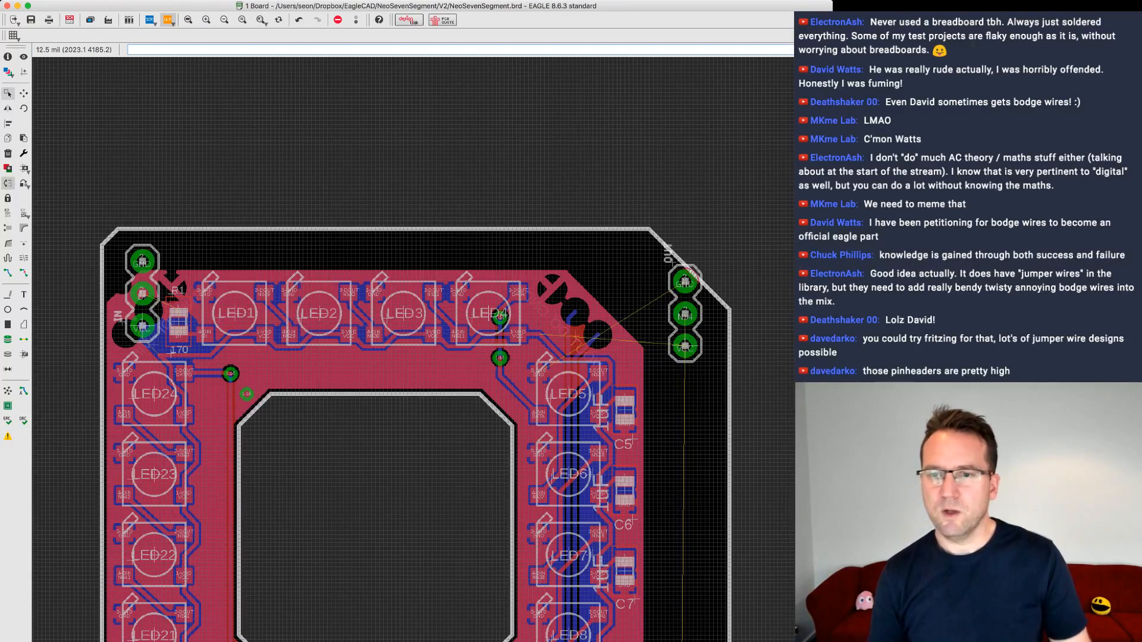
- Shift the IN connector closer to the board's left edge, tucked into the upper-left corner
scroll(627, 287, down, 2)
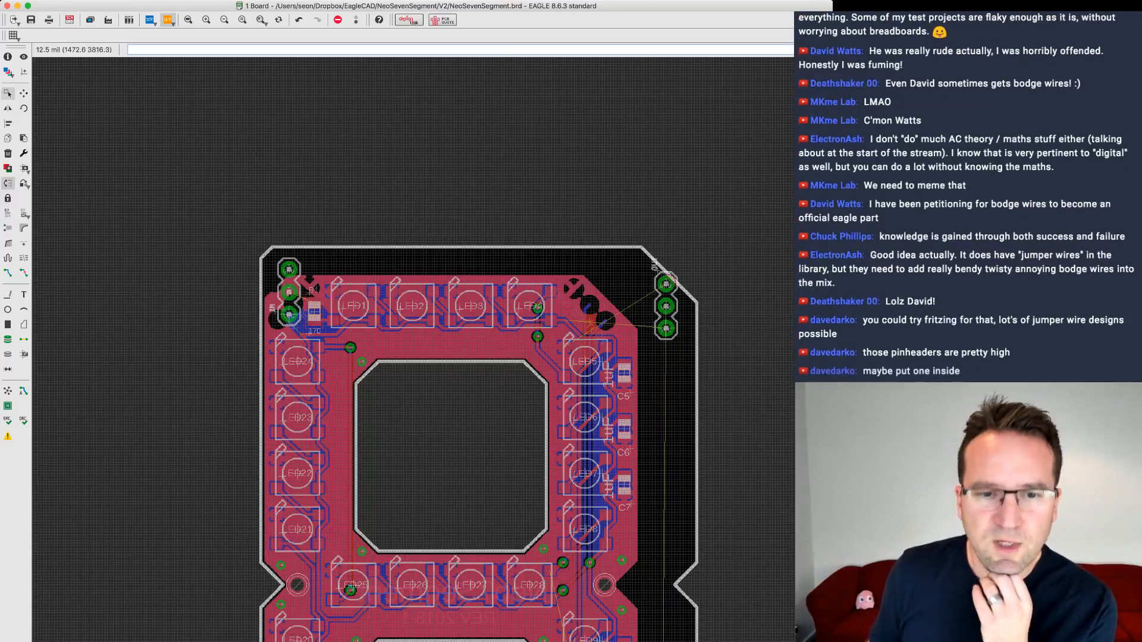
middle_drag(592, 286, 588, 284)
scroll(684, 586, up, 2)
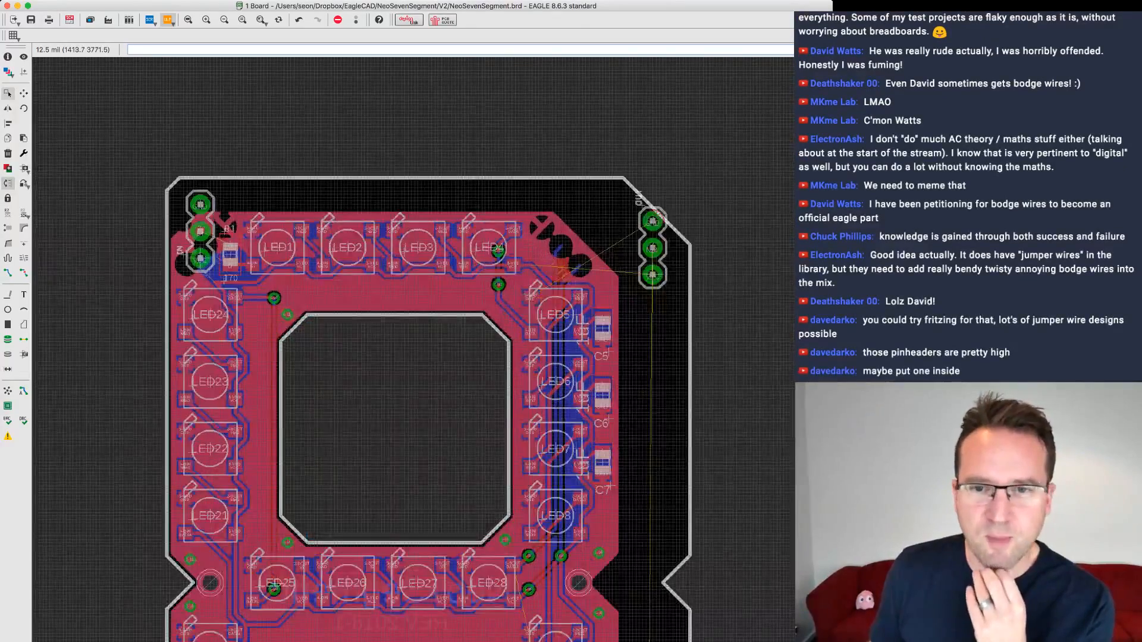
scroll(477, 360, up, 2)
scroll(483, 350, down, 1)
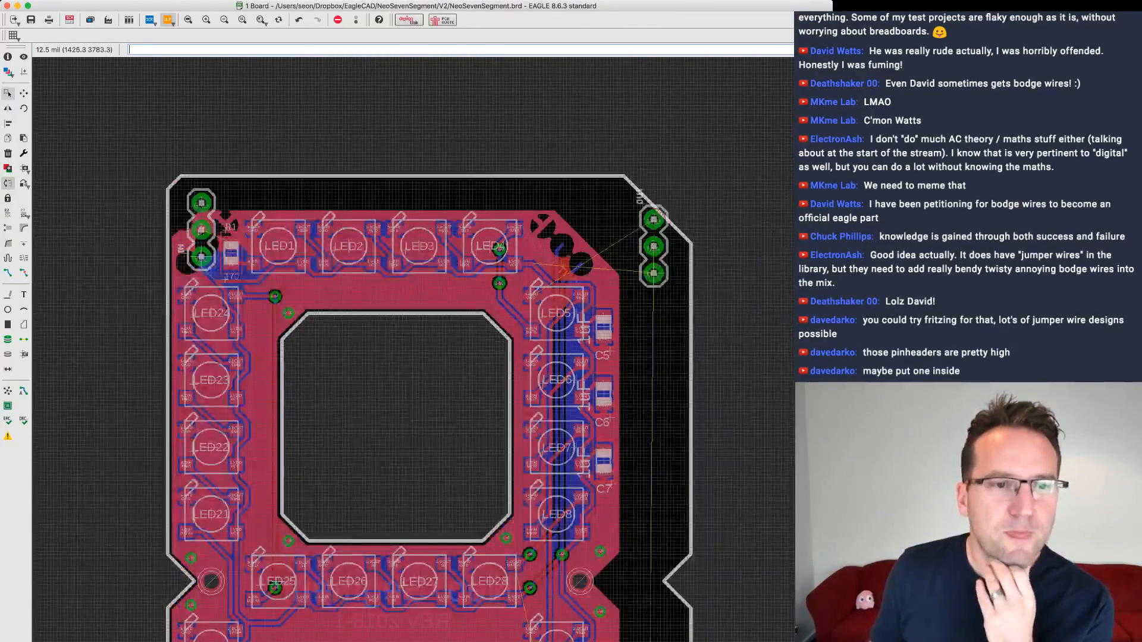
click(24, 93)
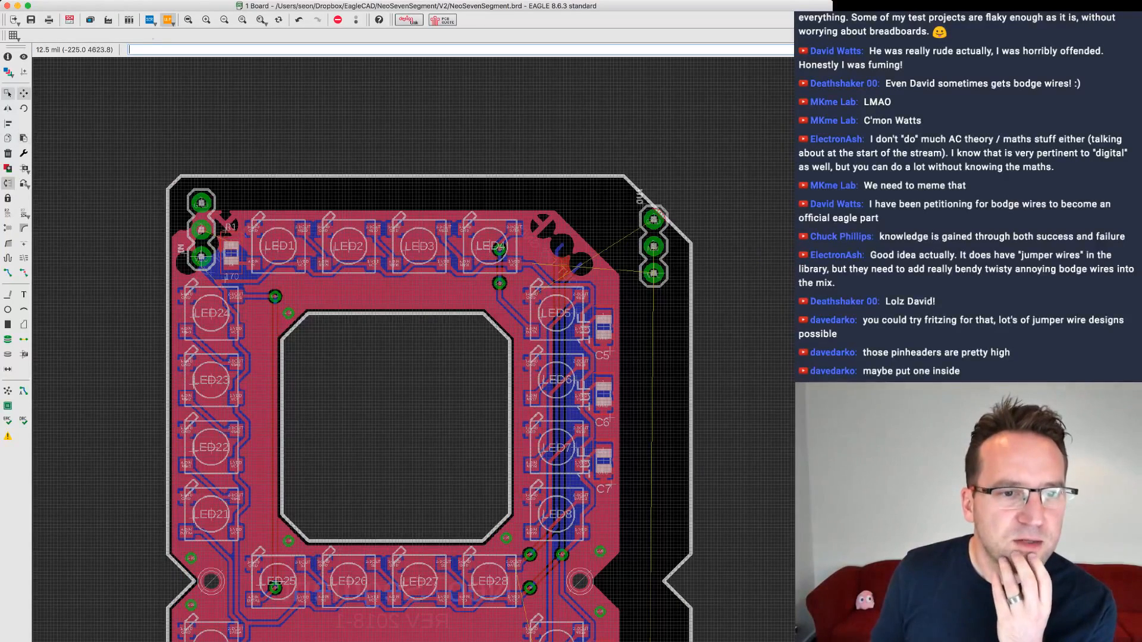
click(201, 229)
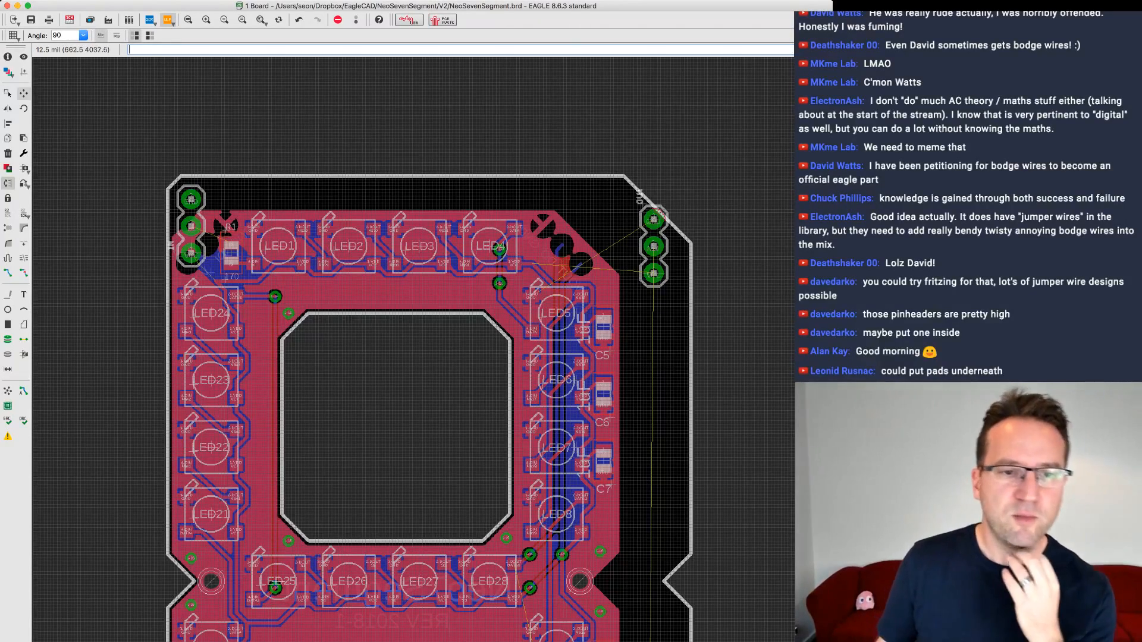
- Move R1 out of the corner into the added strip above LED1 and rotate it to 0 degrees
scroll(266, 287, up, 3)
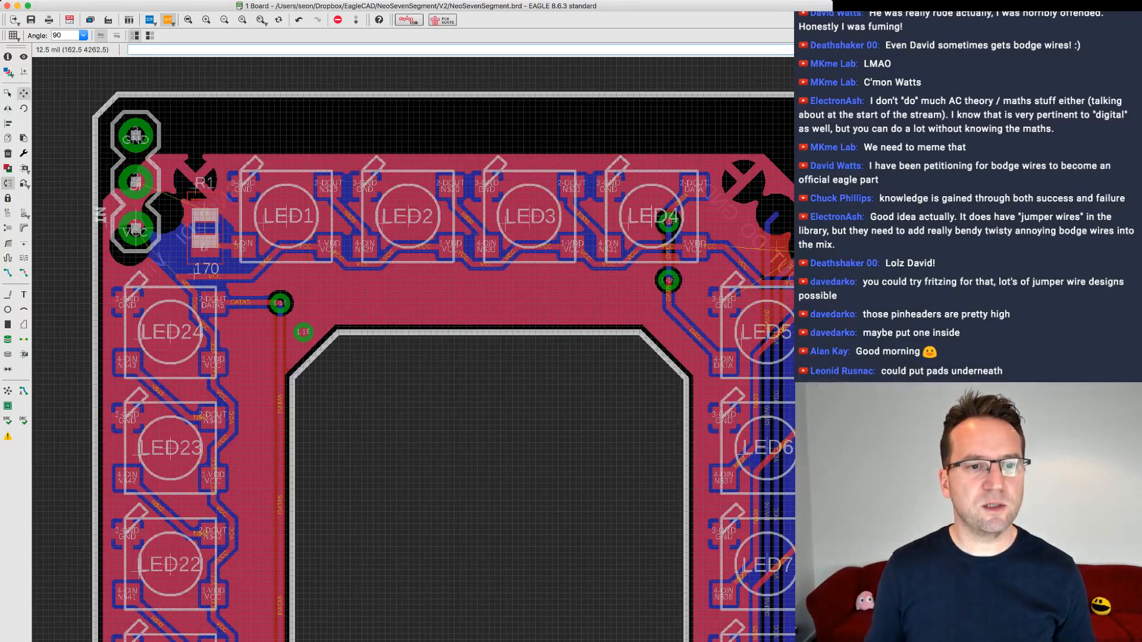
click(205, 228)
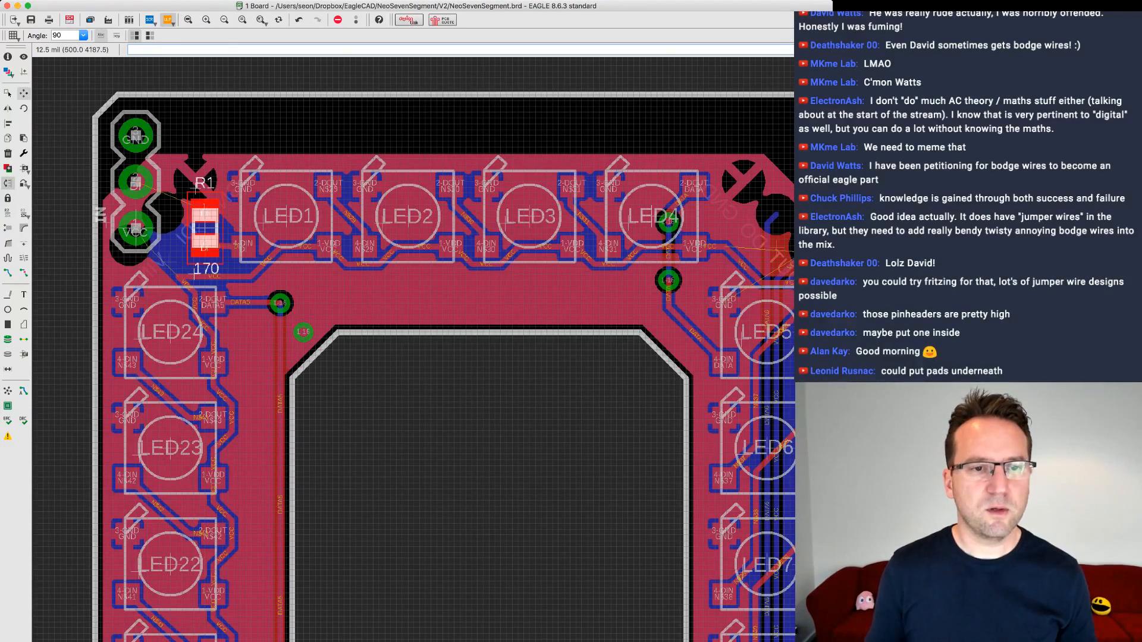
click(200, 223)
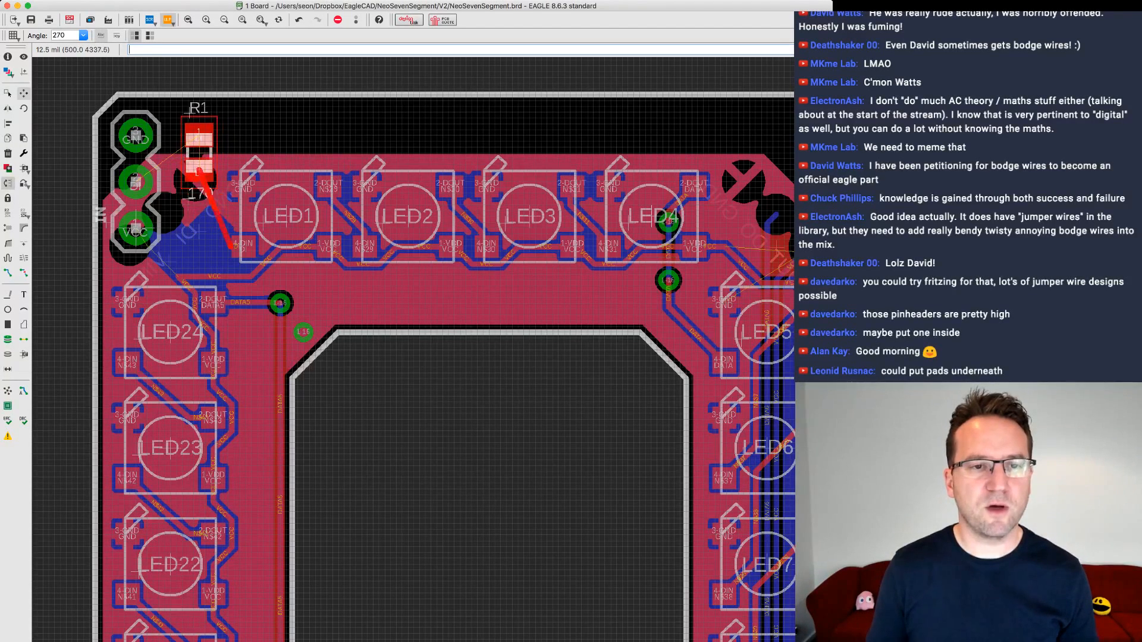
right_click(204, 155)
right_click(204, 151)
right_click(205, 147)
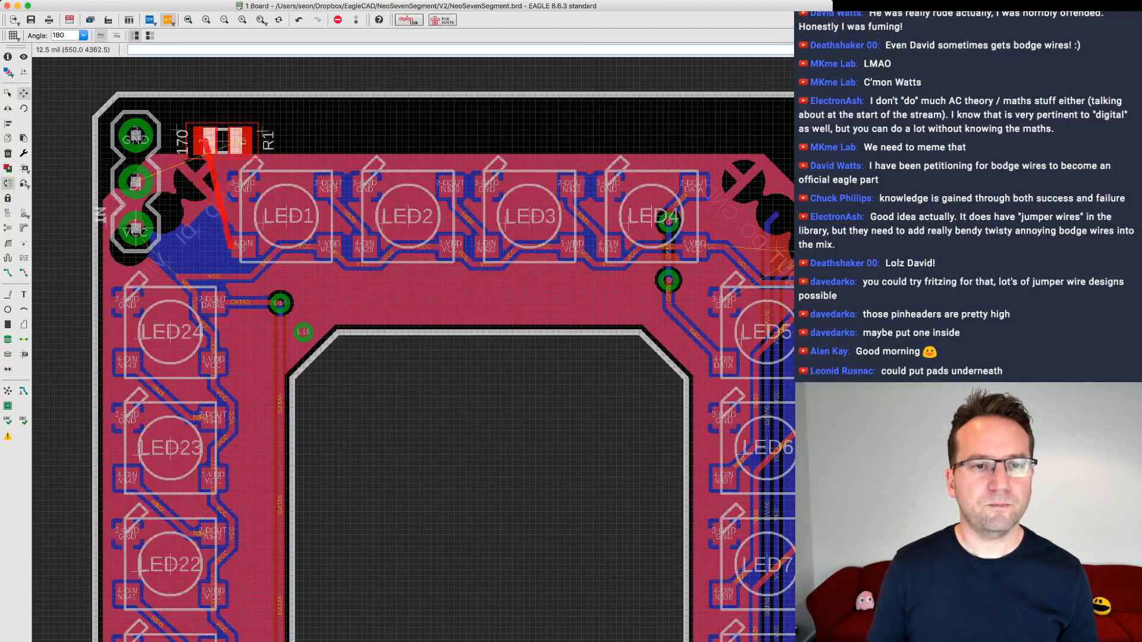
right_click(228, 135)
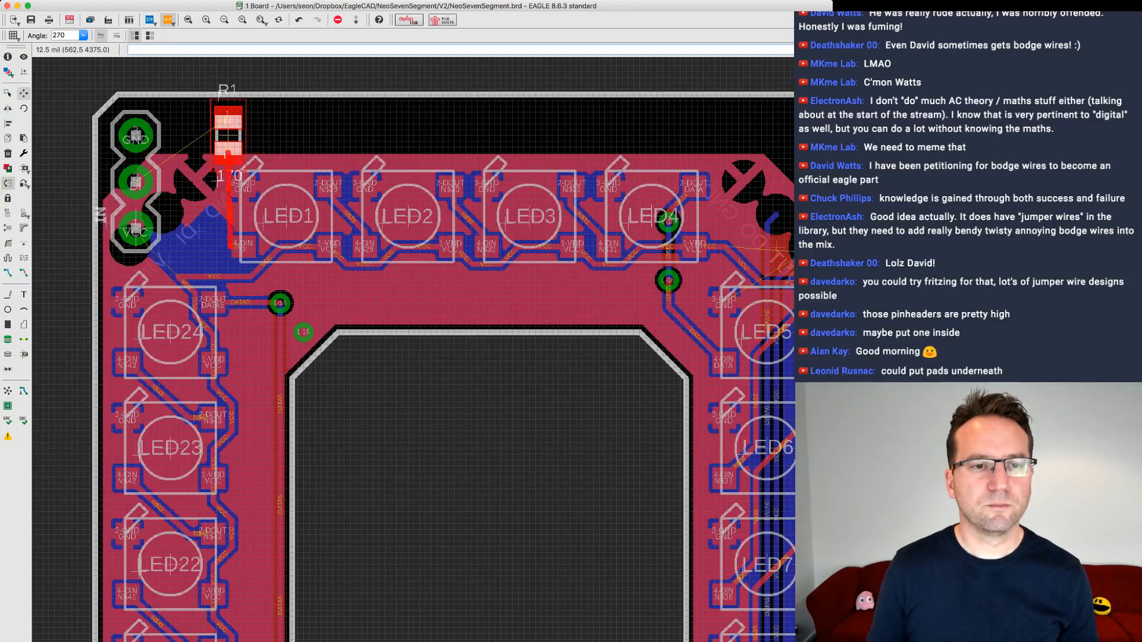
right_click(228, 136)
right_click(228, 136)
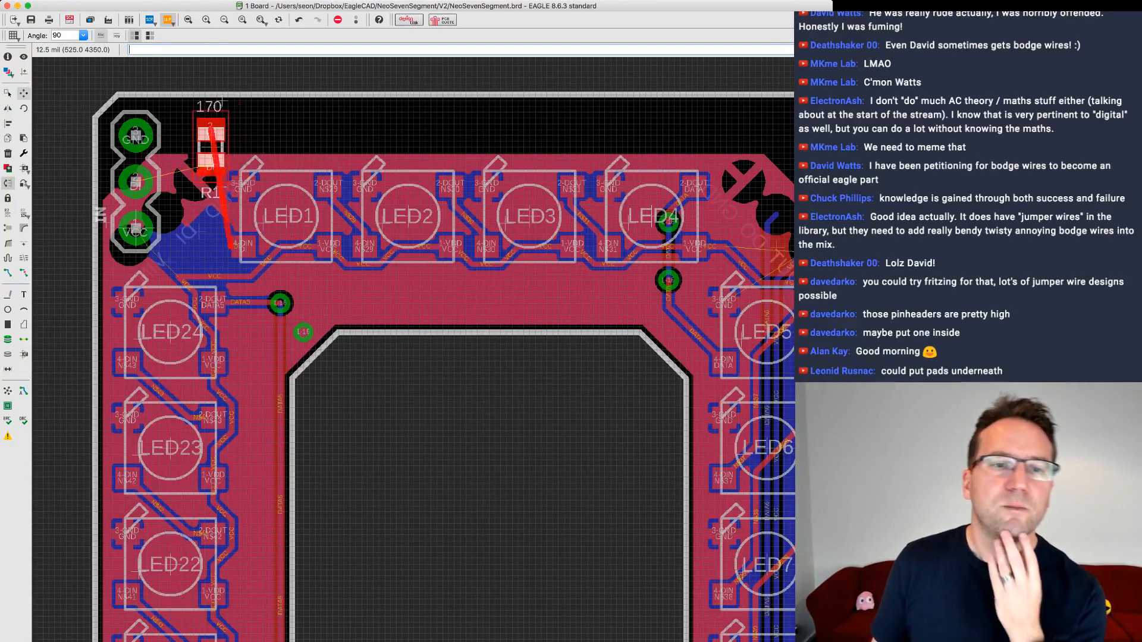
right_click(217, 147)
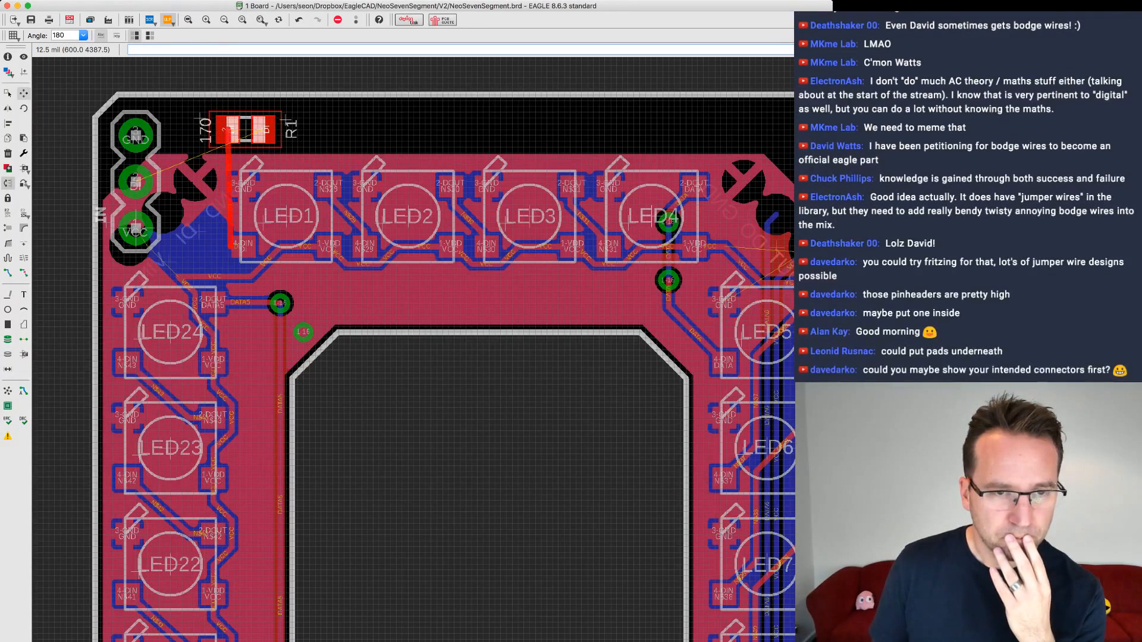
right_click(246, 130)
right_click(246, 130)
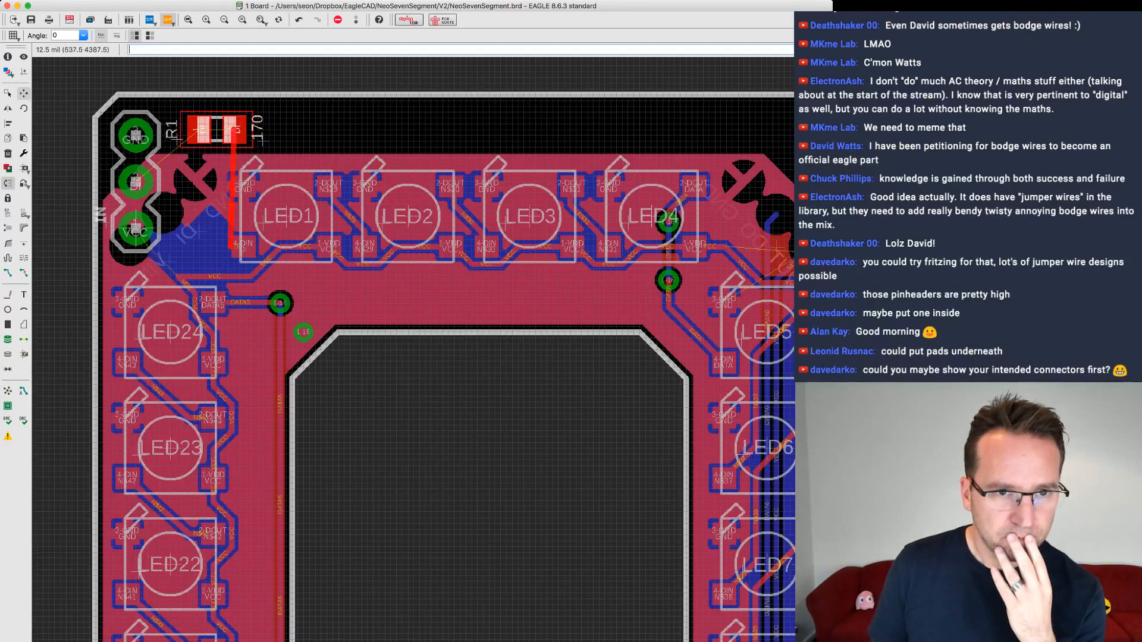
click(246, 129)
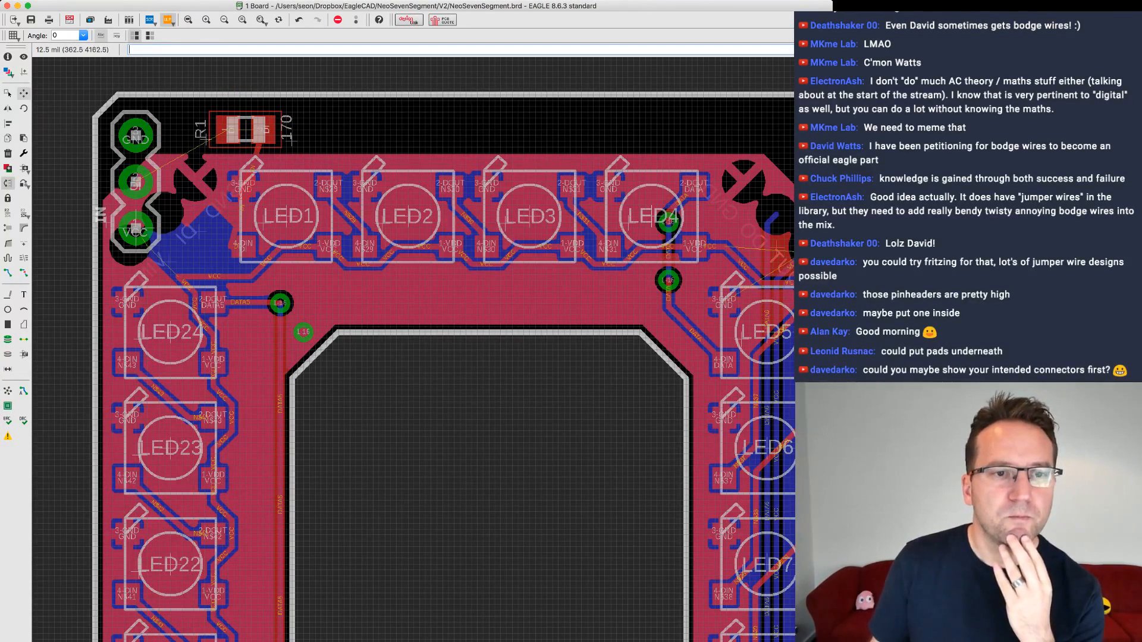
- Shift the IN connector about 75 mil inward, away from the board's left edge and closer to R1
click(136, 228)
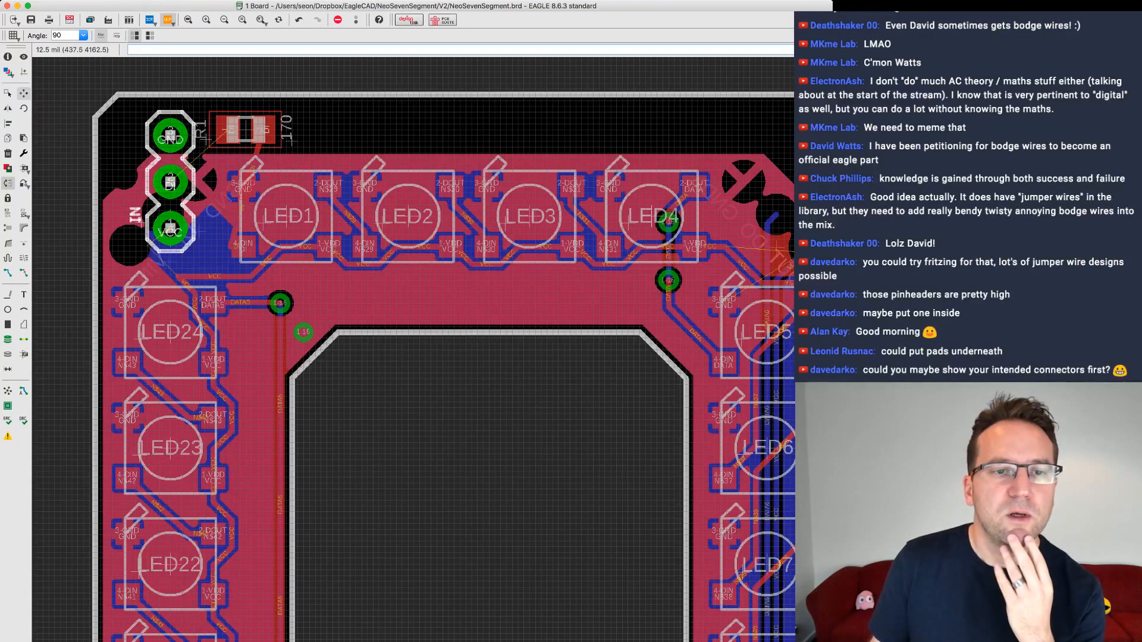
click(148, 229)
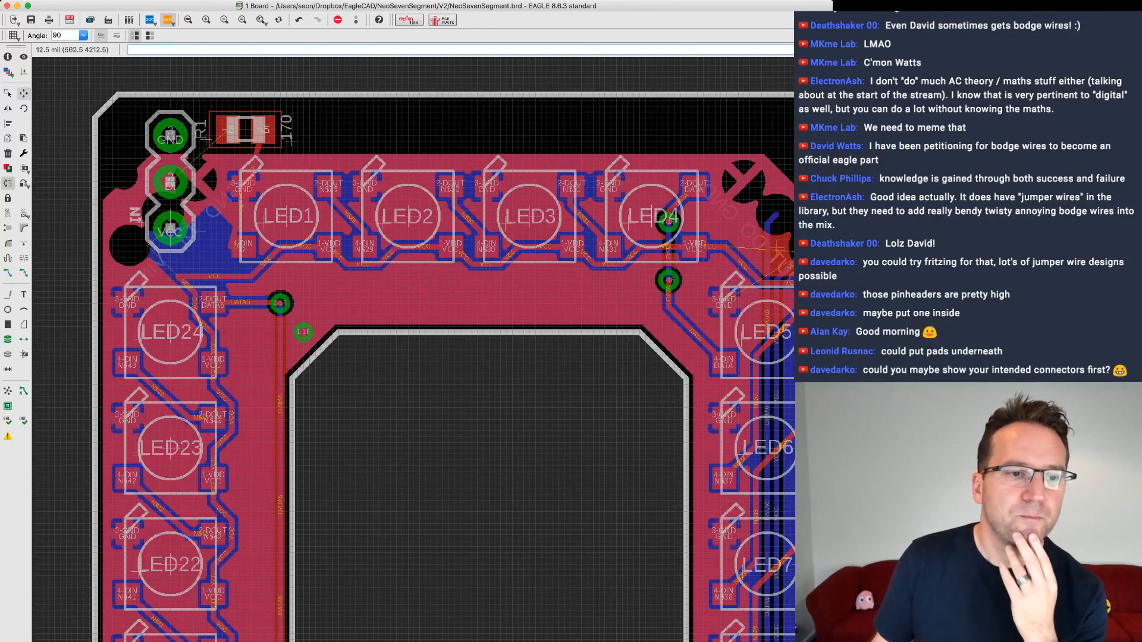
click(24, 272)
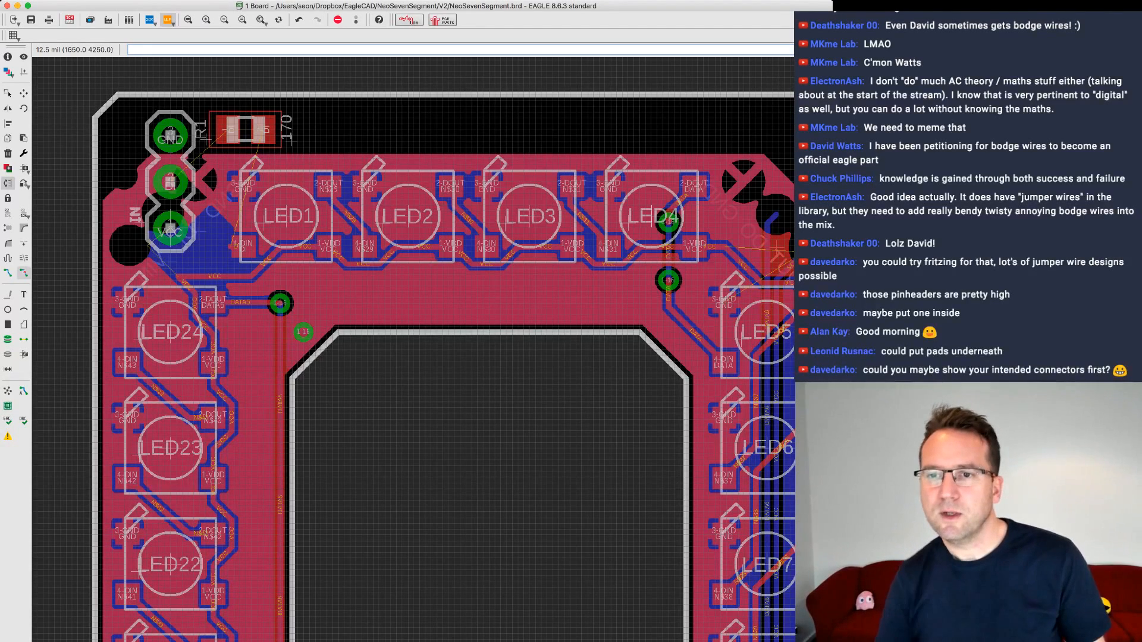
key(super+Tab)
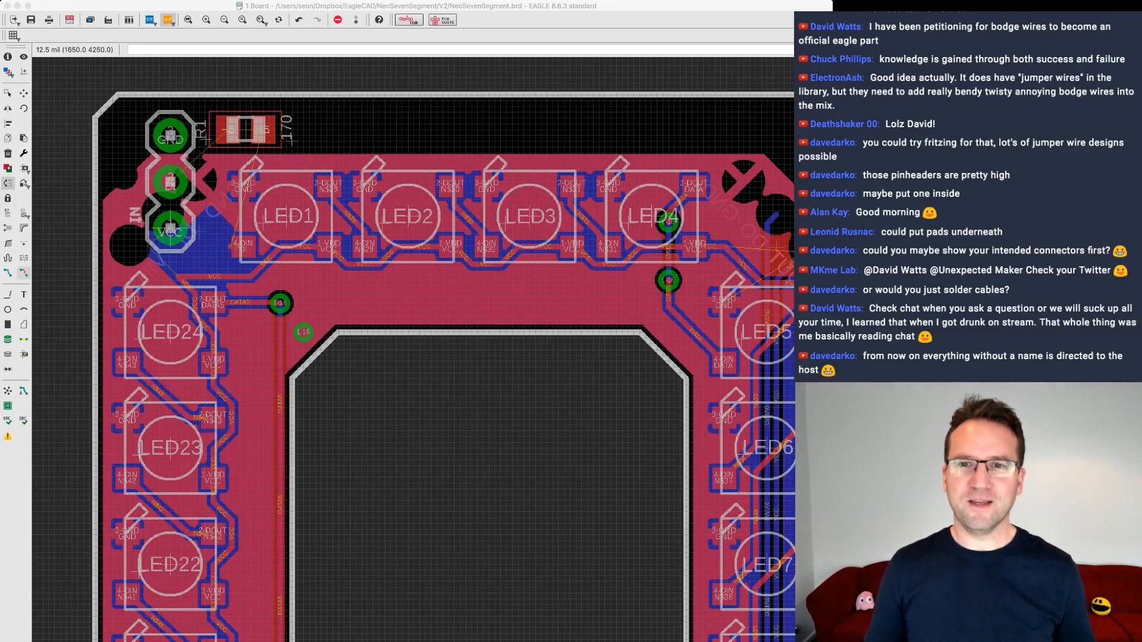
key(super+Tab)
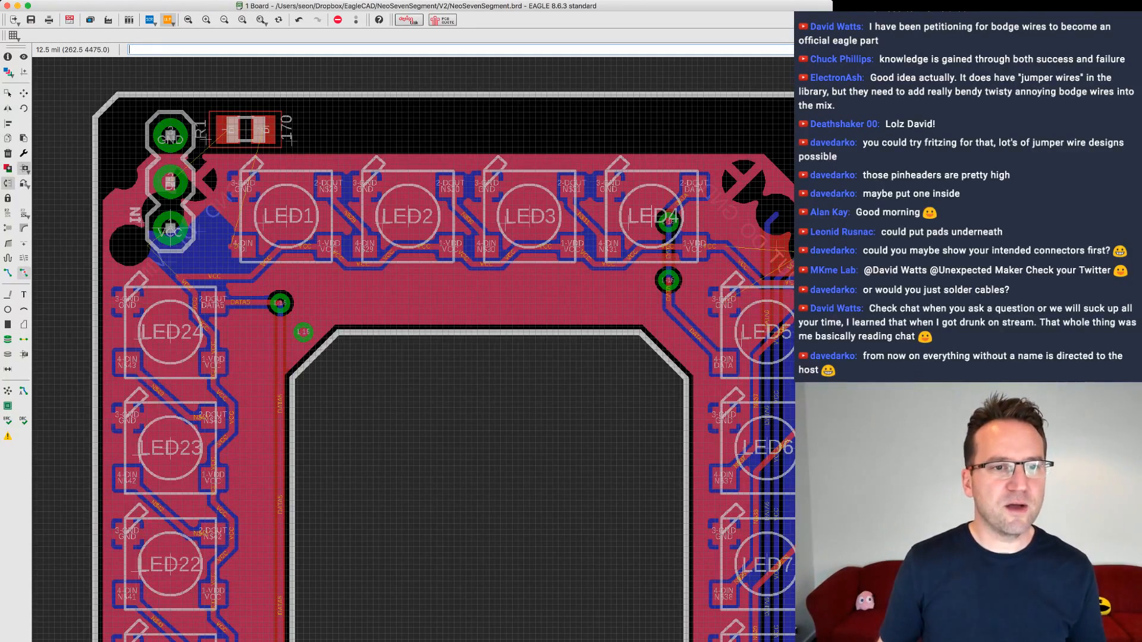
- Switch to the schematic, bring the IN connector and R1 into view, and open the library part picker
click(24, 169)
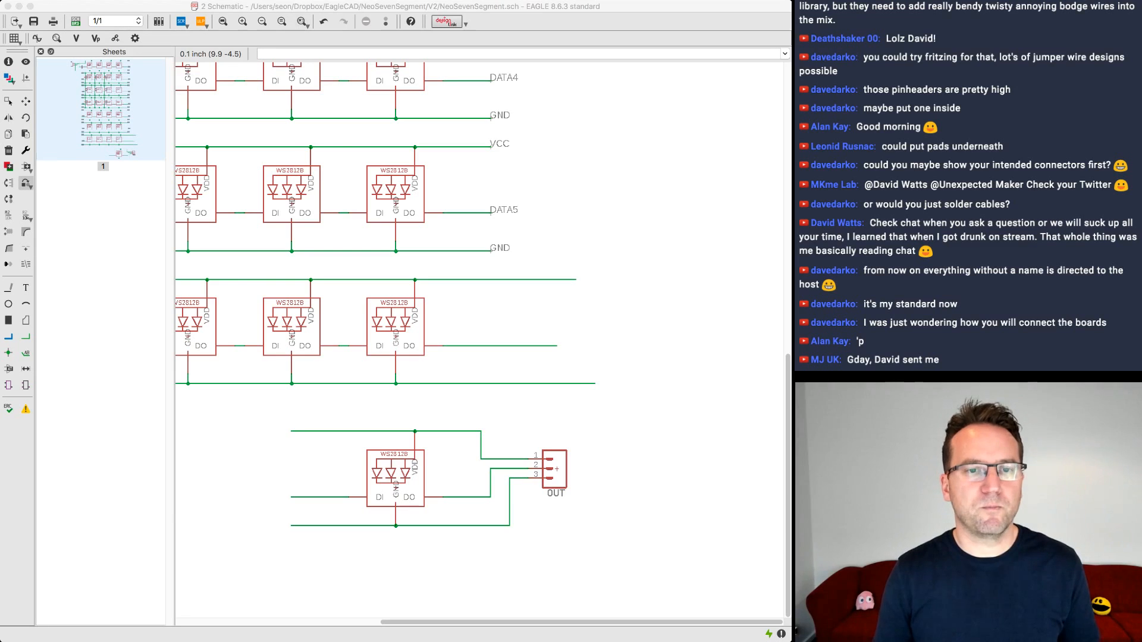
click(9, 101)
middle_drag(250, 196, 565, 386)
scroll(416, 268, down, 1)
middle_drag(336, 78, 343, 303)
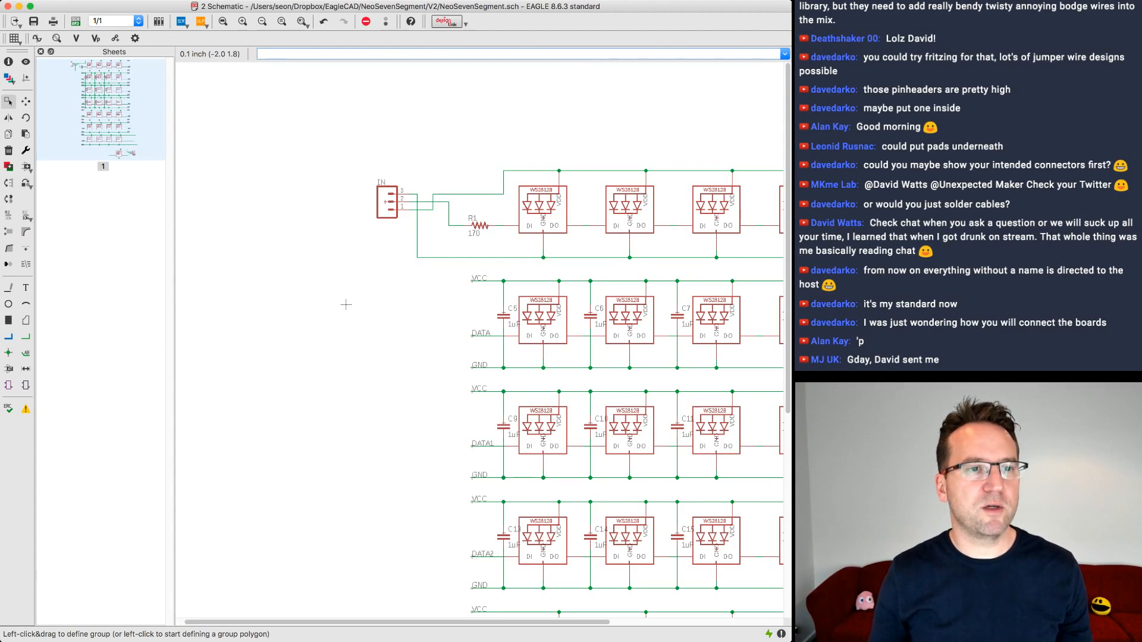
click(25, 167)
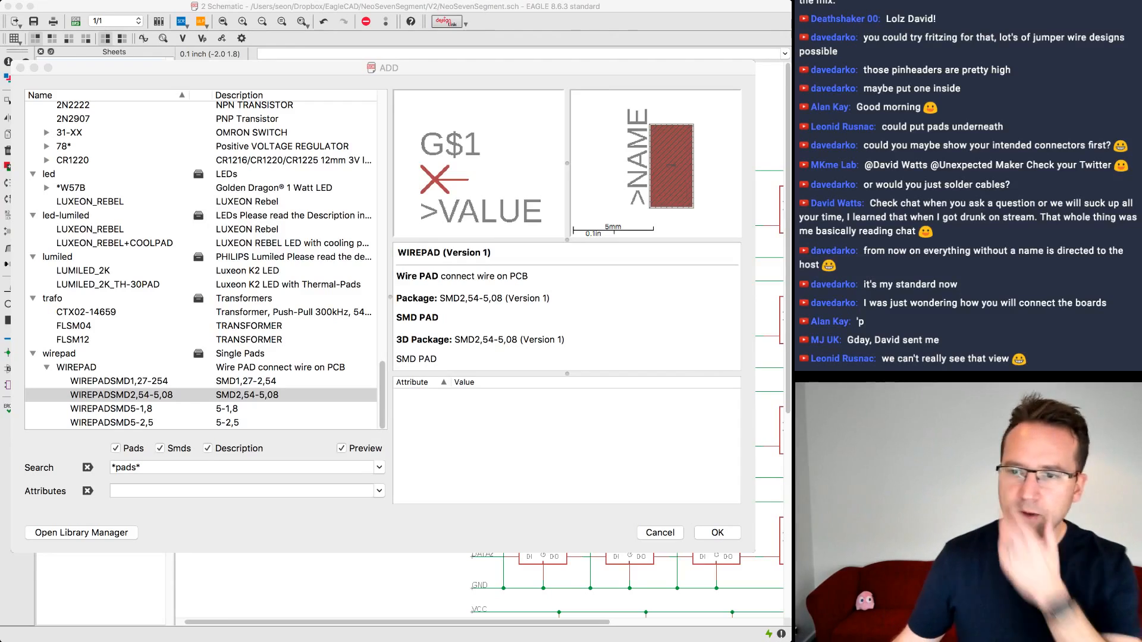
- Find the CONN_03 family in the *pads* results and preview its variants from CONN_03POLAR to CONN_03SMD_RA_MALE
scroll(203, 262, up, 10)
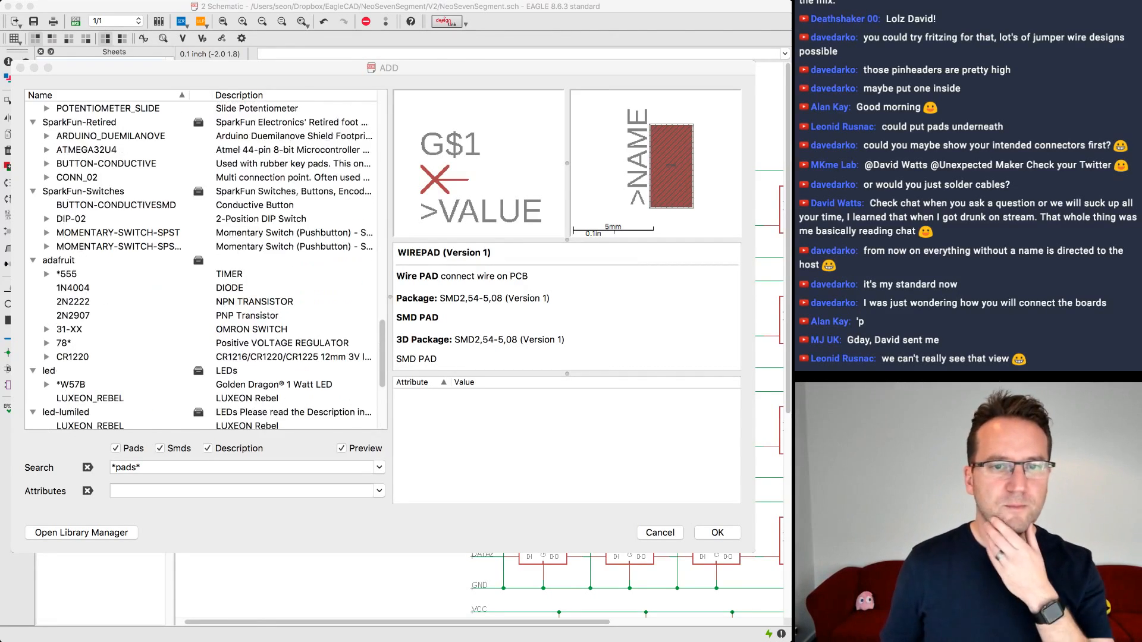
scroll(203, 261, up, 15)
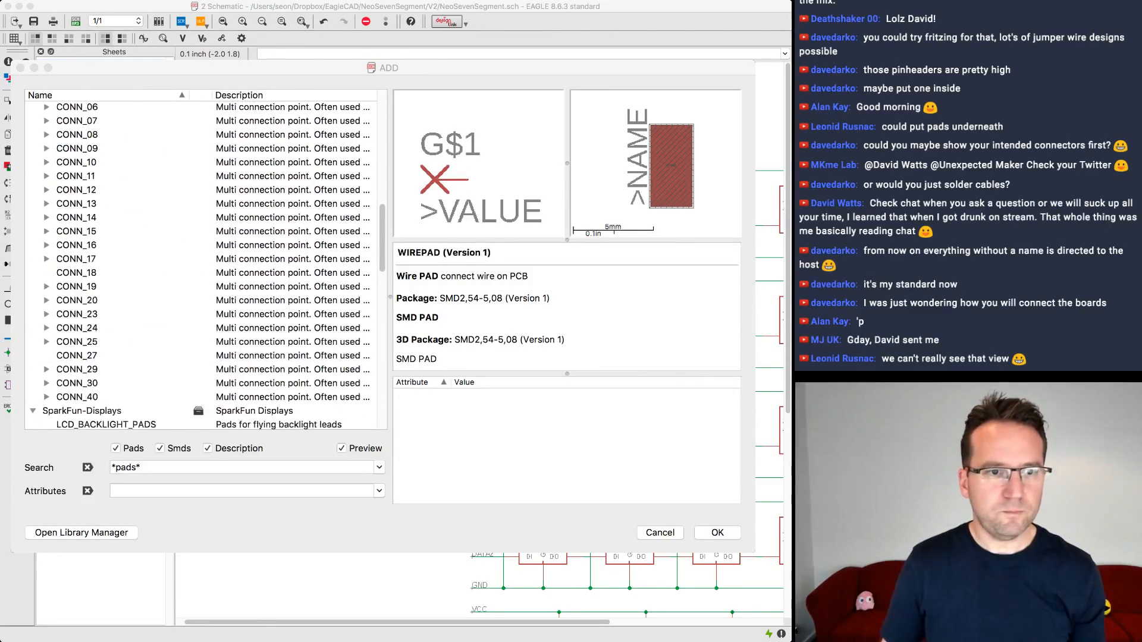
scroll(202, 262, up, 6)
click(127, 228)
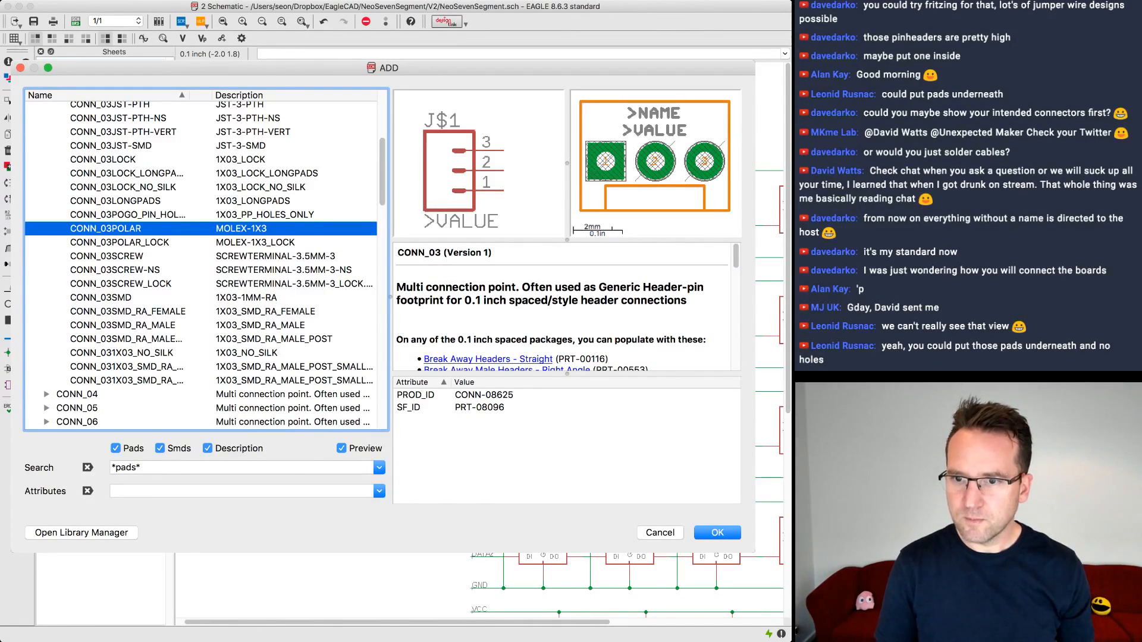
key(Down)
key(Down)
key(Down)
key(Down)
key(Down)
key(Down)
key(Down)
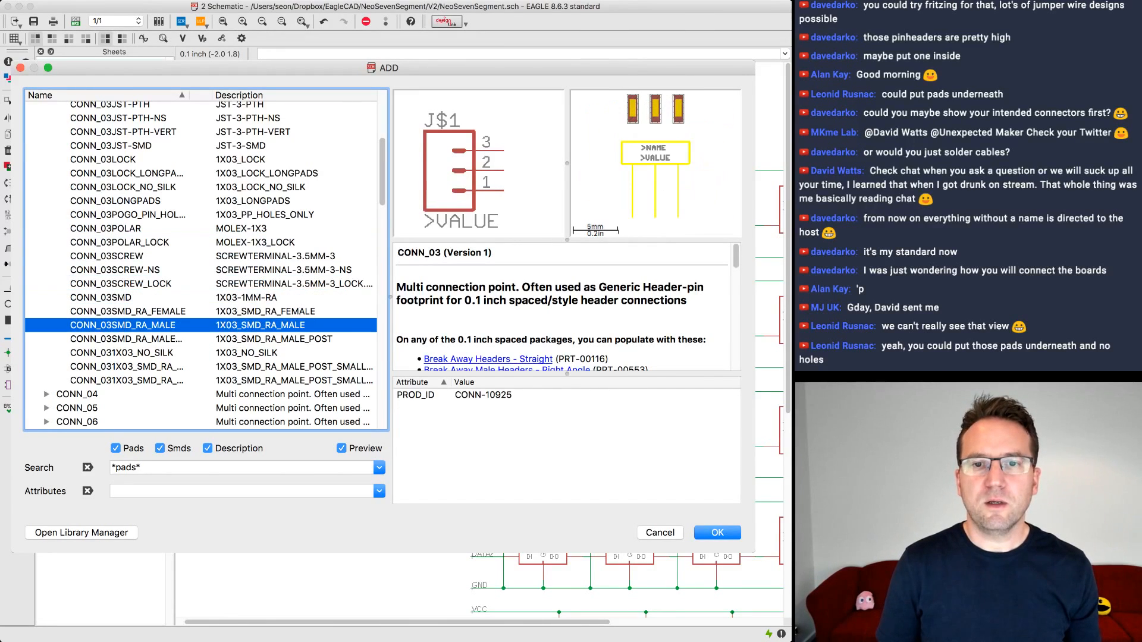
- Compare the footprints of the surface-mount variants CONN_03SMD and CONN_03SMD_RA_FEMALE
key(Up)
key(Up)
key(Up)
key(Up)
key(Down)
key(Down)
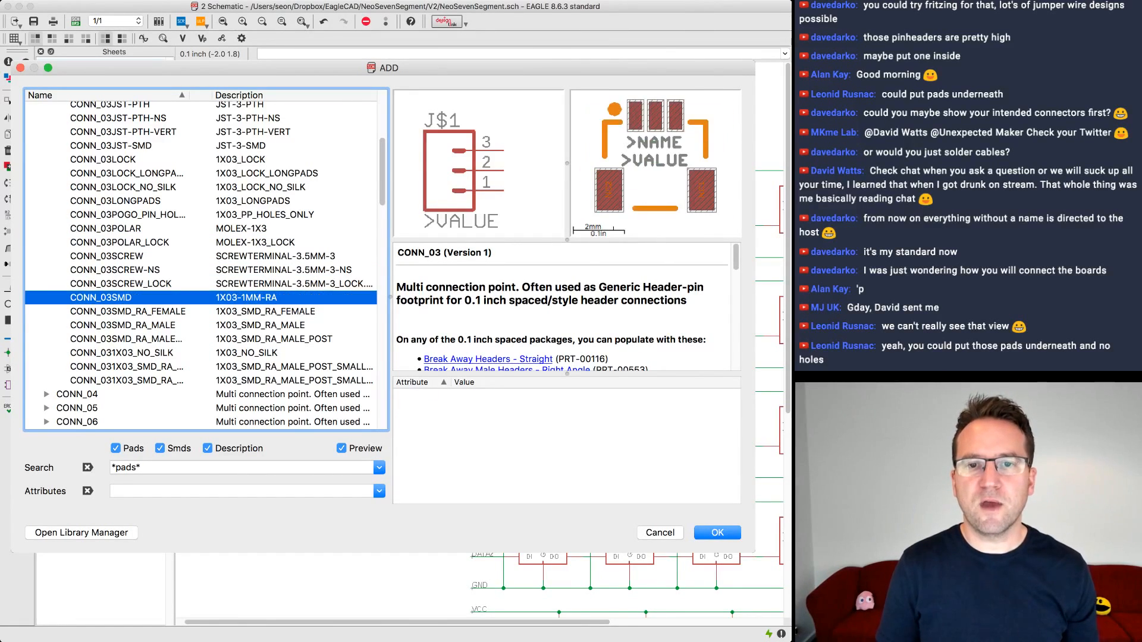
key(Up)
key(Down)
key(Down)
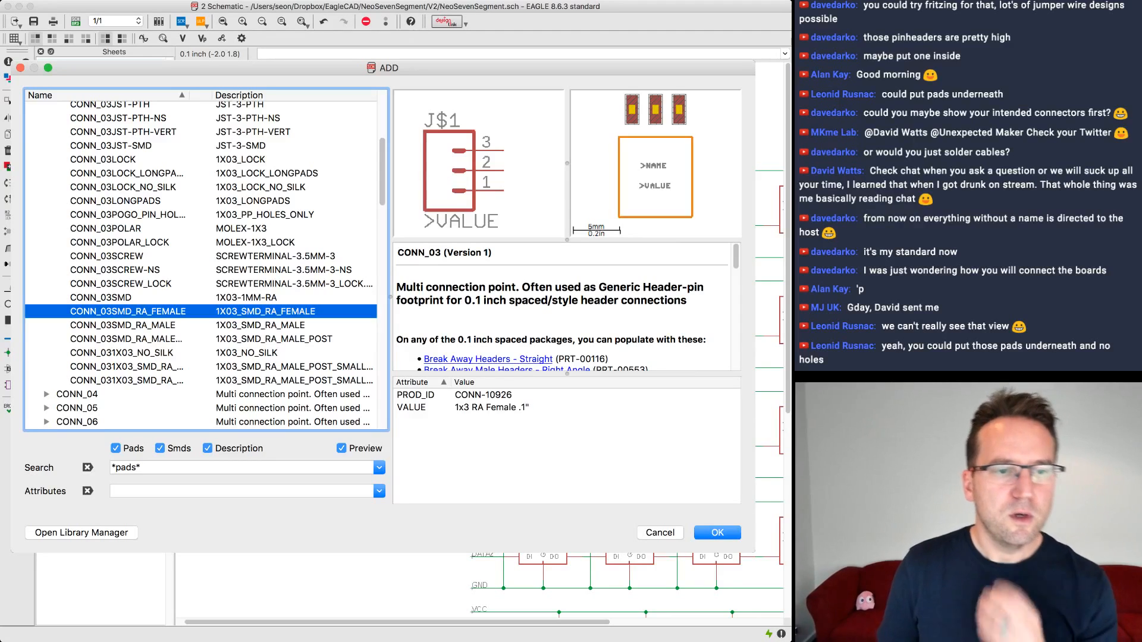
key(Down)
- Preview the remaining three-pin connector footprints back up to CONN_03JST-PTH-VERT
key(Up)
key(Up)
key(Up)
key(Up)
key(Up)
key(Up)
key(Up)
key(Up)
key(Up)
key(Up)
key(Up)
key(Up)
key(Up)
key(Up)
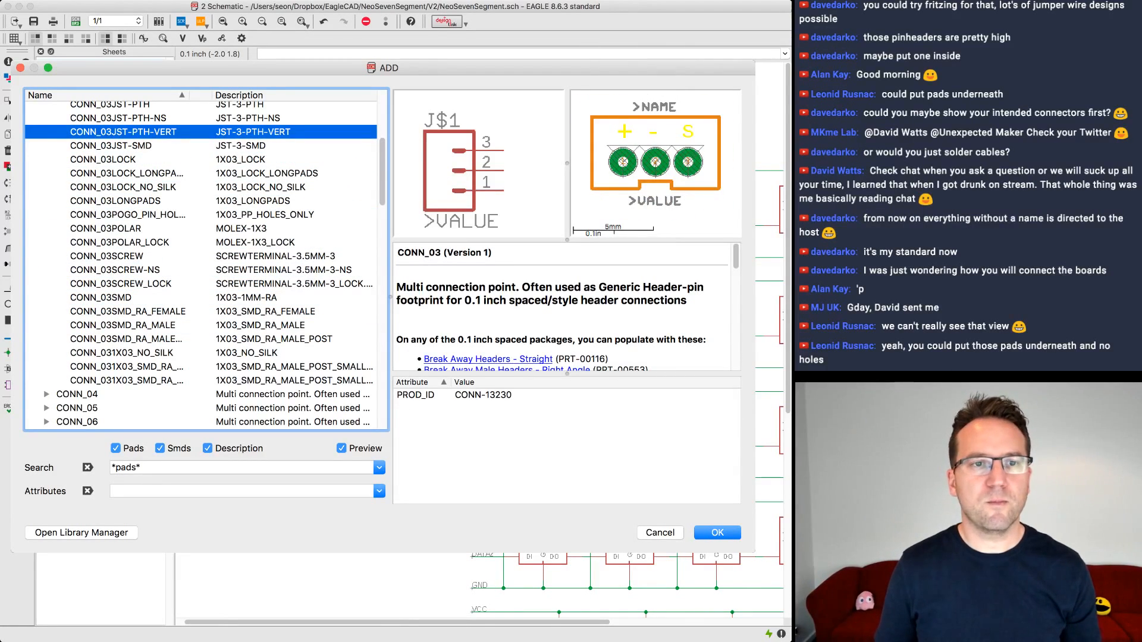
scroll(205, 262, up, 8)
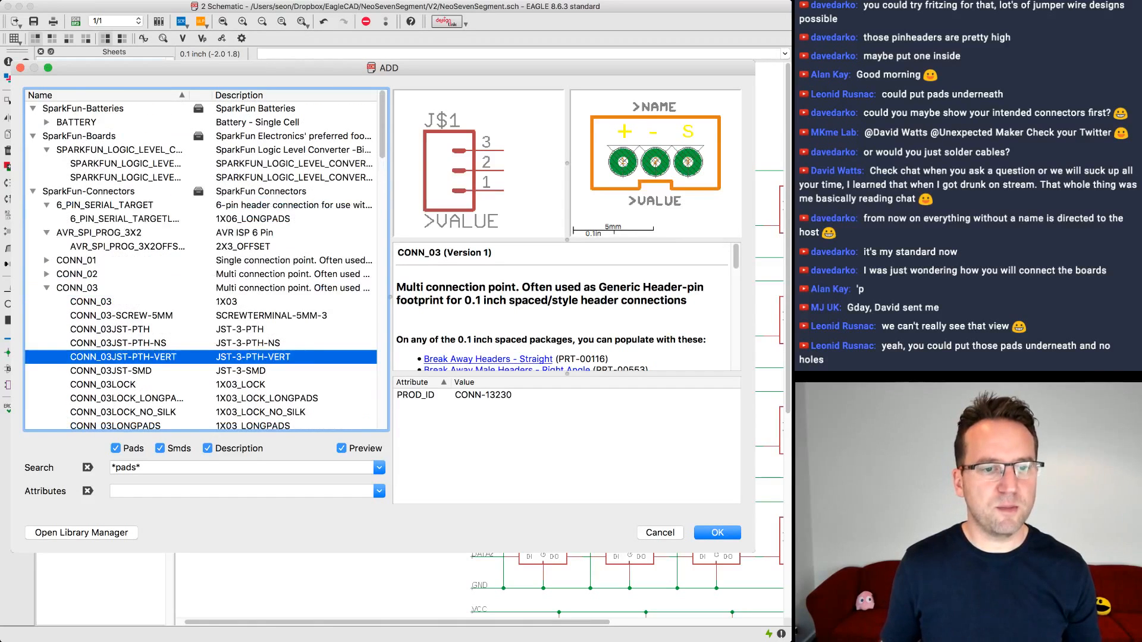
- Rerun the *pads* search, expand the CONN_02 family and preview the CONN_02POLAR footprint
click(143, 467)
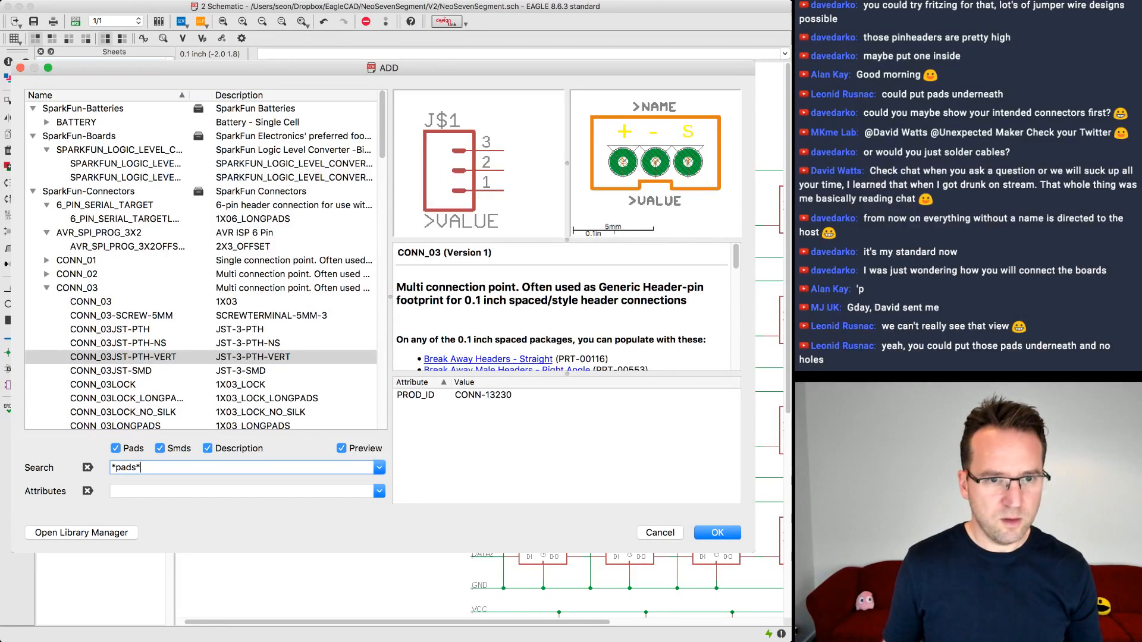
key(Return)
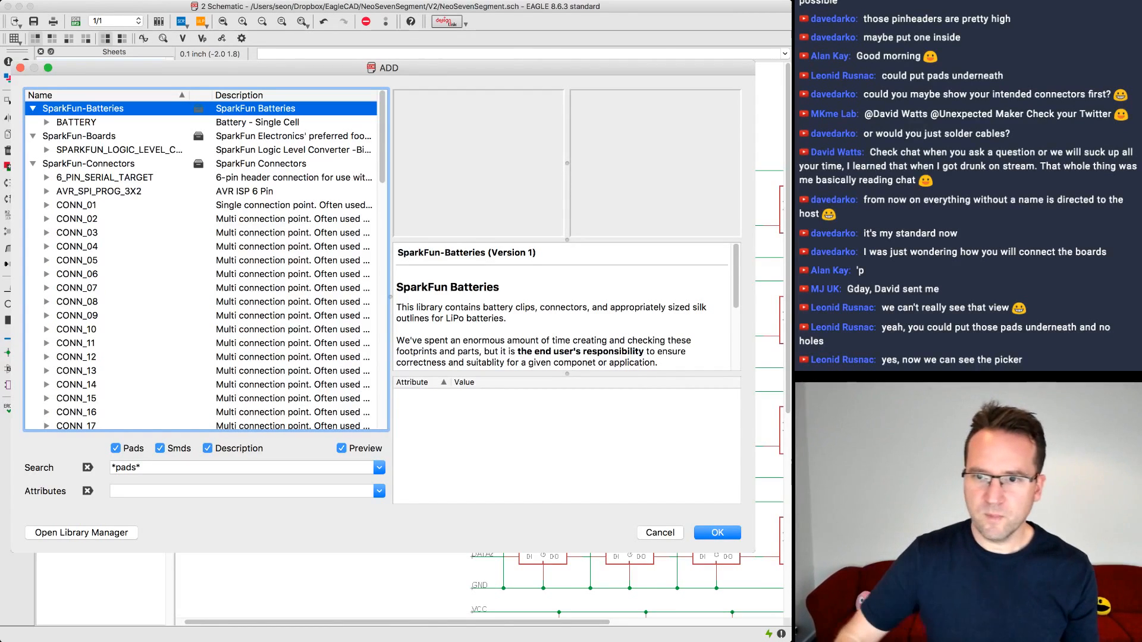
scroll(205, 259, down, 2)
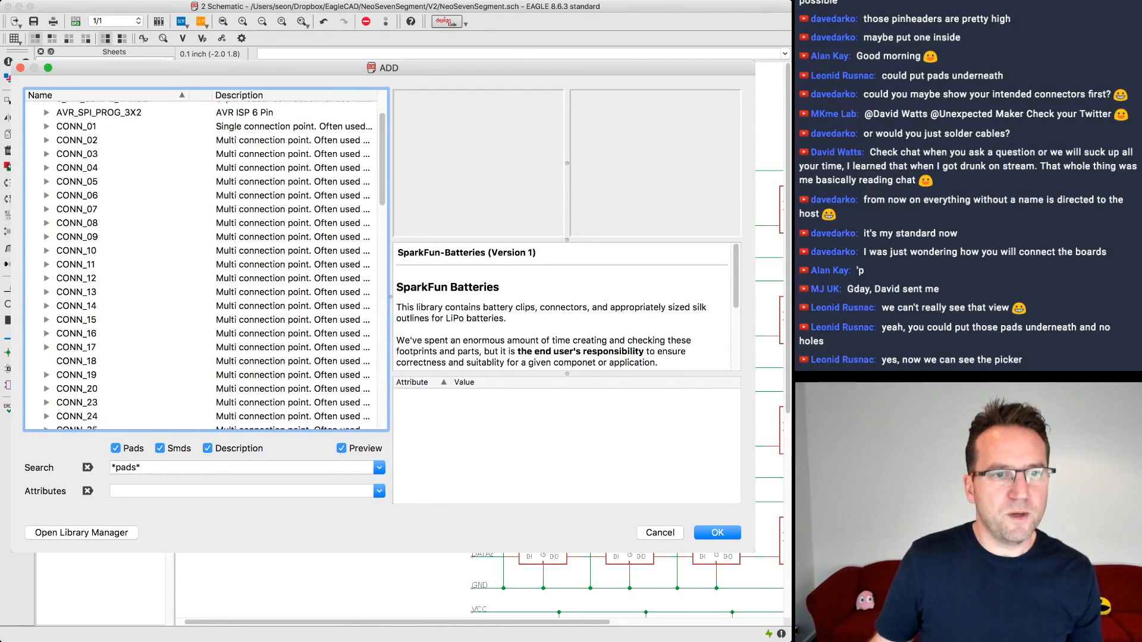
scroll(205, 260, up, 2)
click(46, 219)
scroll(205, 259, down, 3)
click(106, 233)
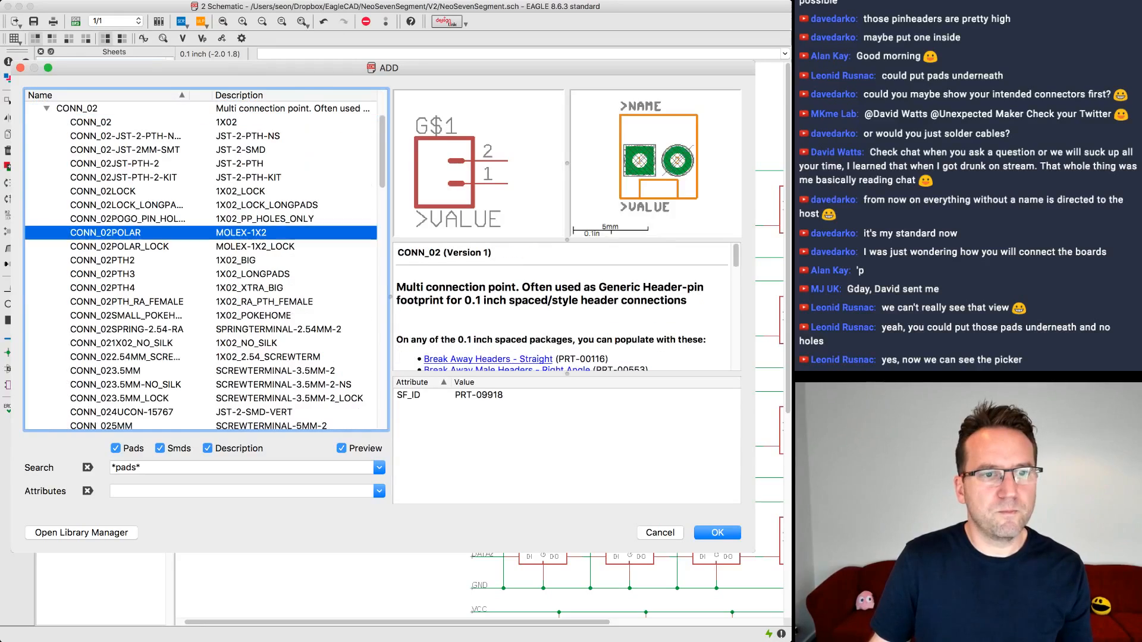
- Collapse the CONN_02 family, pick the CONN_03 family and look through the other libraries in the results
click(46, 108)
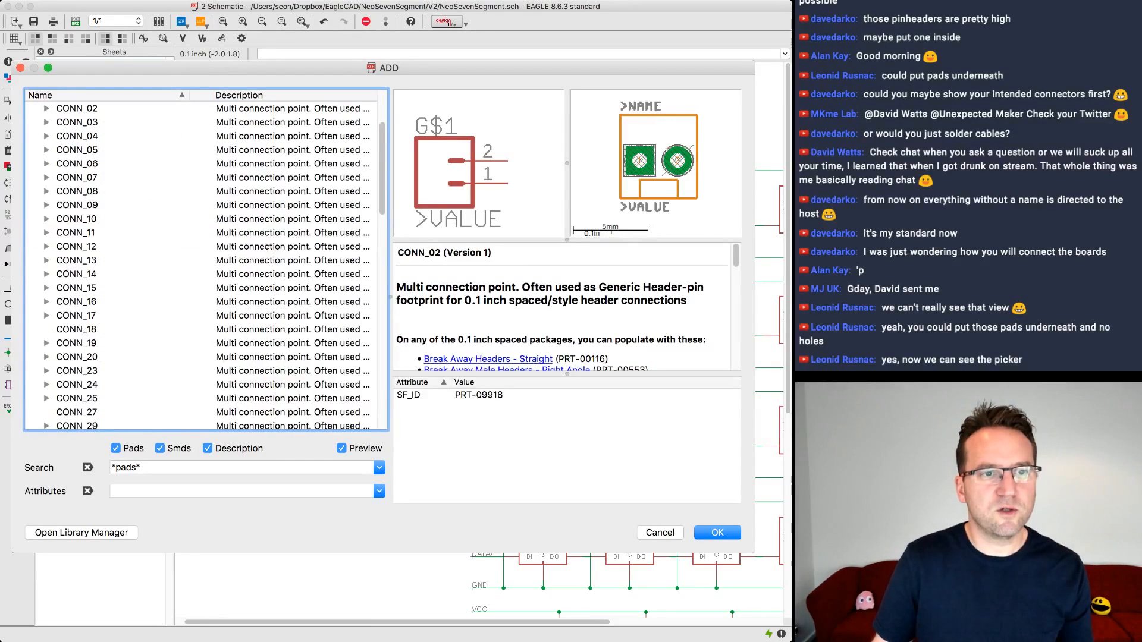
click(46, 122)
scroll(205, 259, down, 15)
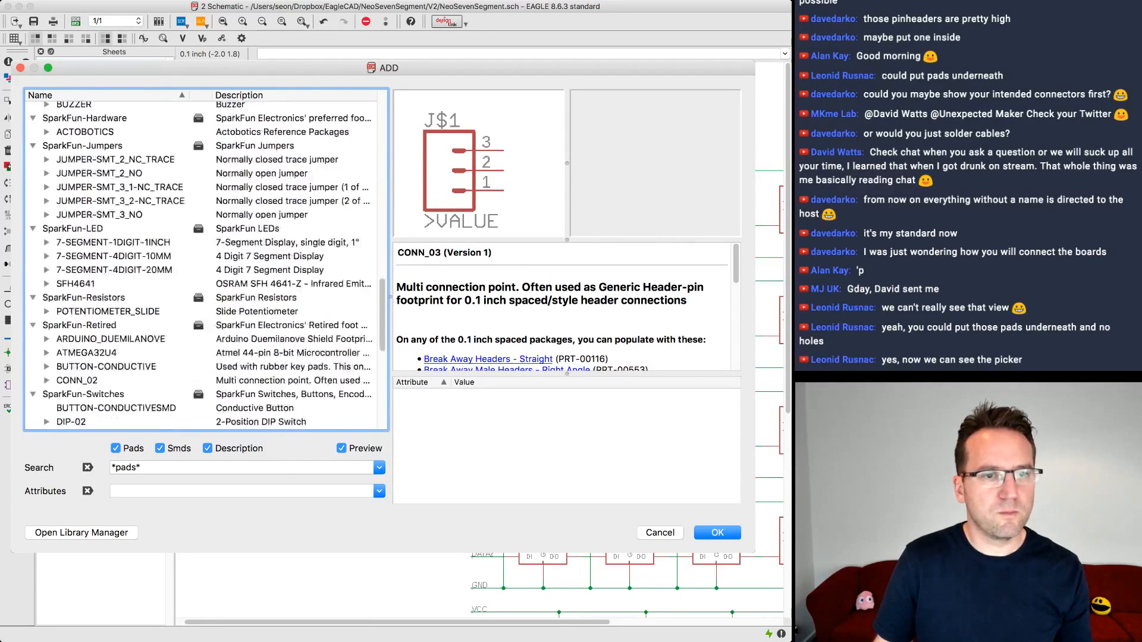
scroll(205, 259, down, 3)
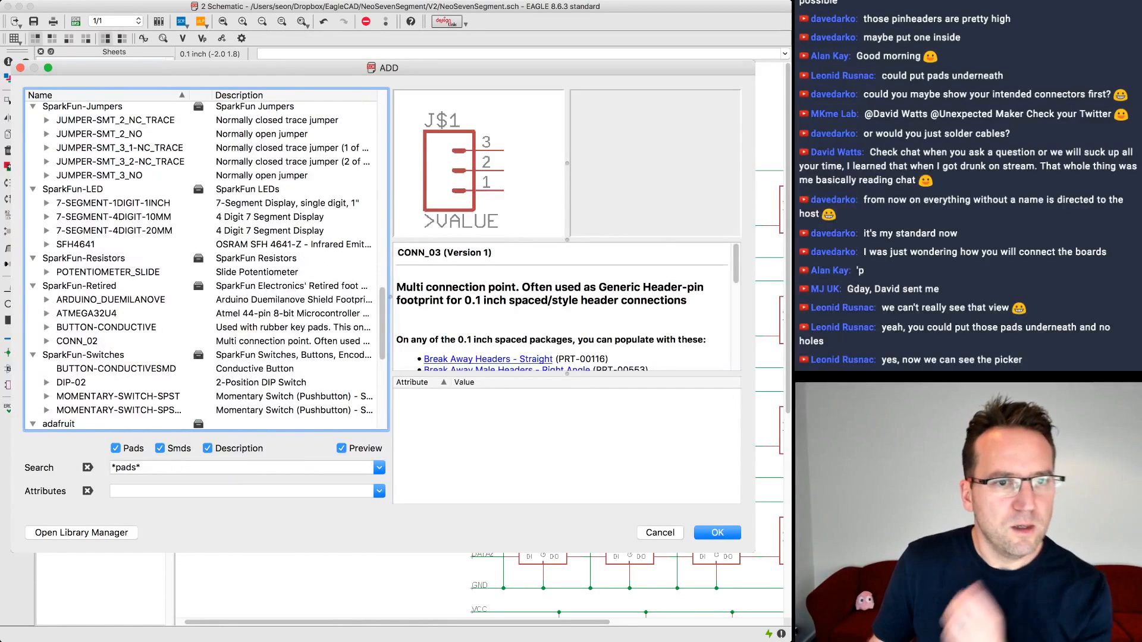
scroll(205, 259, up, 3)
scroll(205, 260, up, 5)
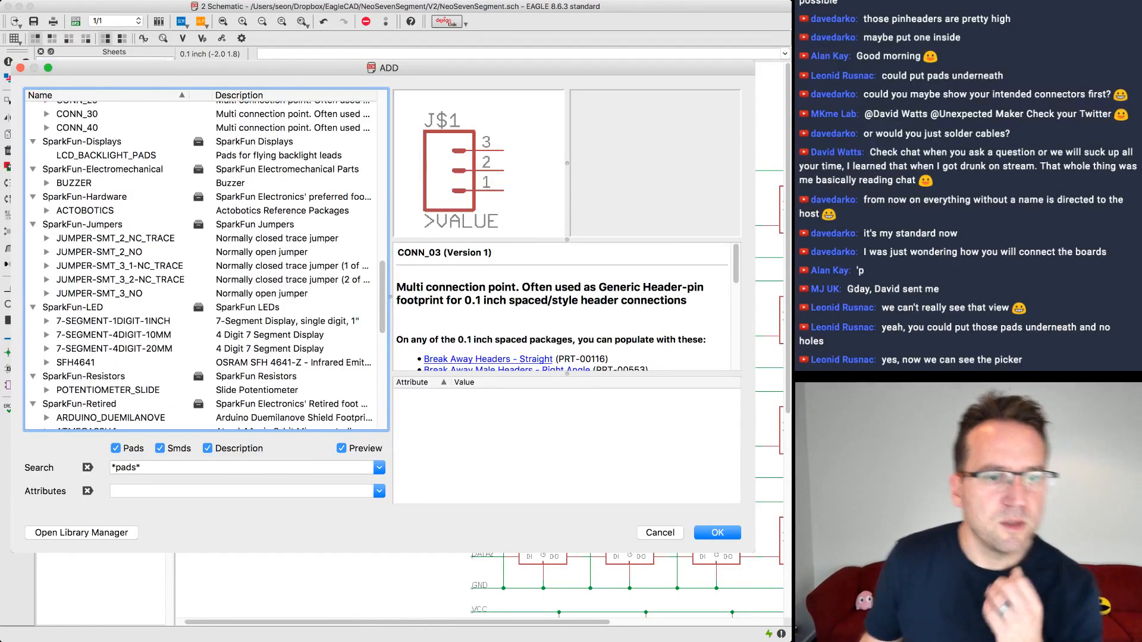
- Replace the part search with "pin headers" and run it
triple_click(133, 468)
key(BackSpace)
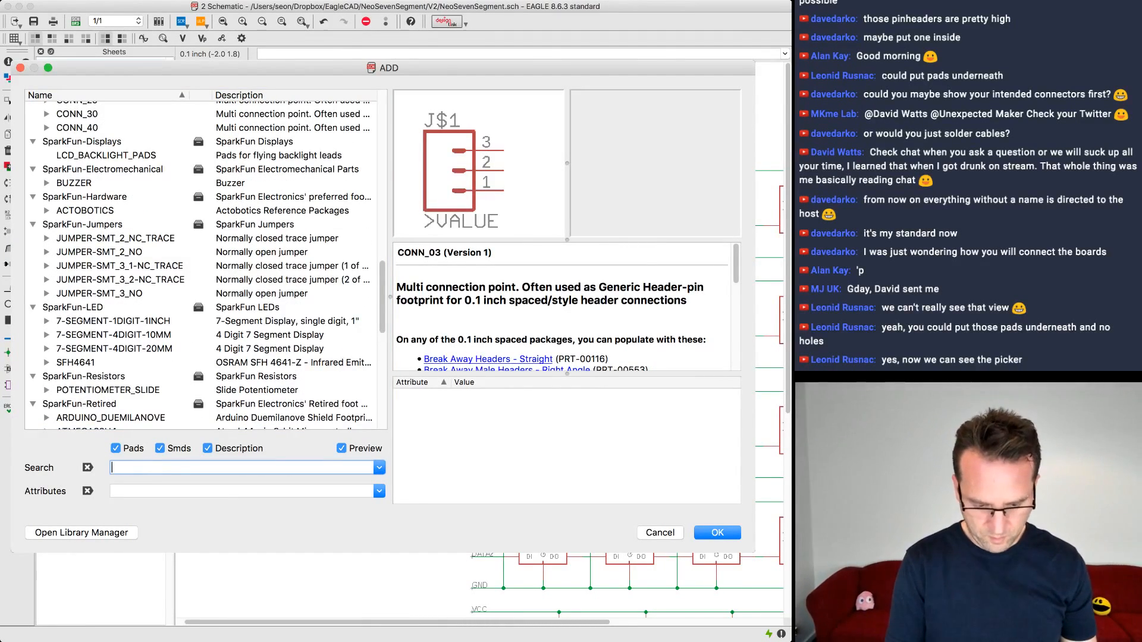
text(pin headers)
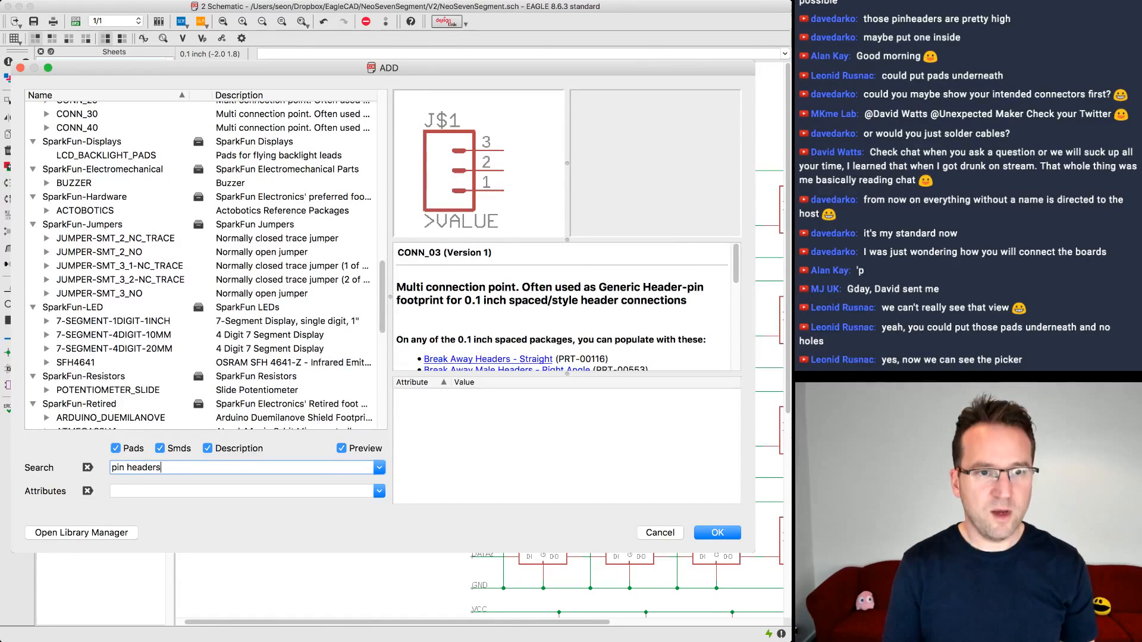
key(Return)
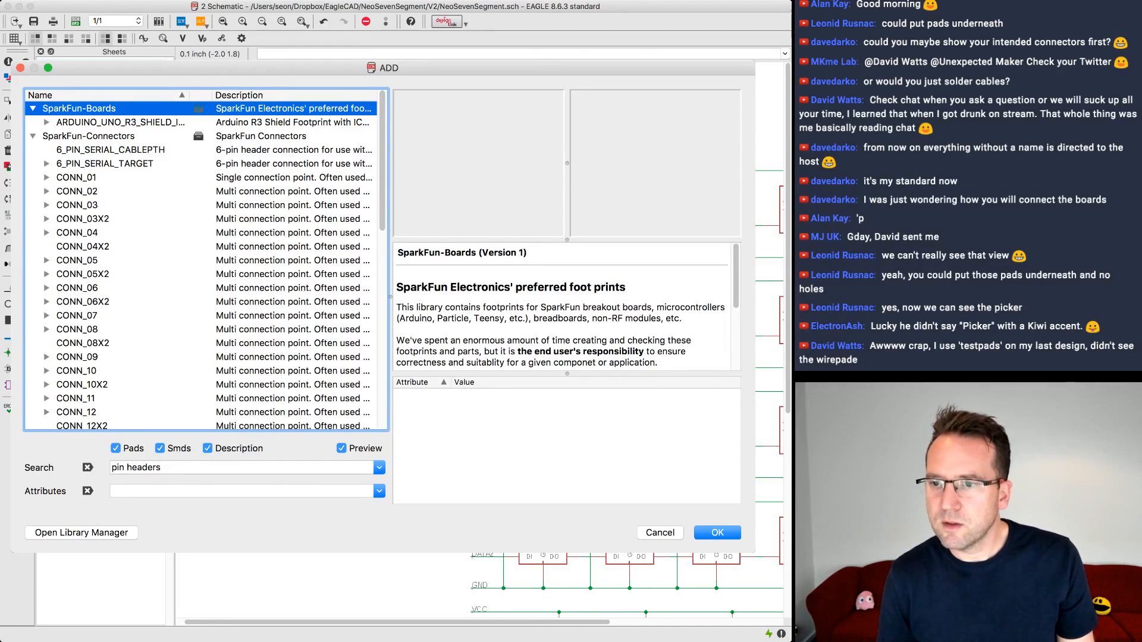
- Search the part libraries for *wirepad*
triple_click(202, 467)
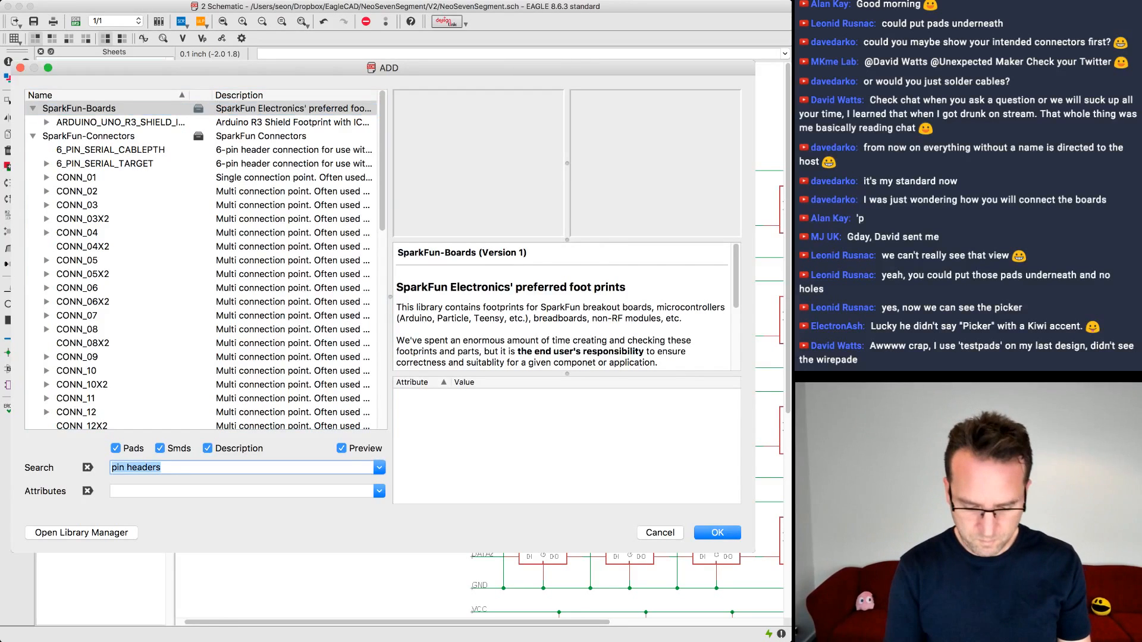
text(*wirepad*)
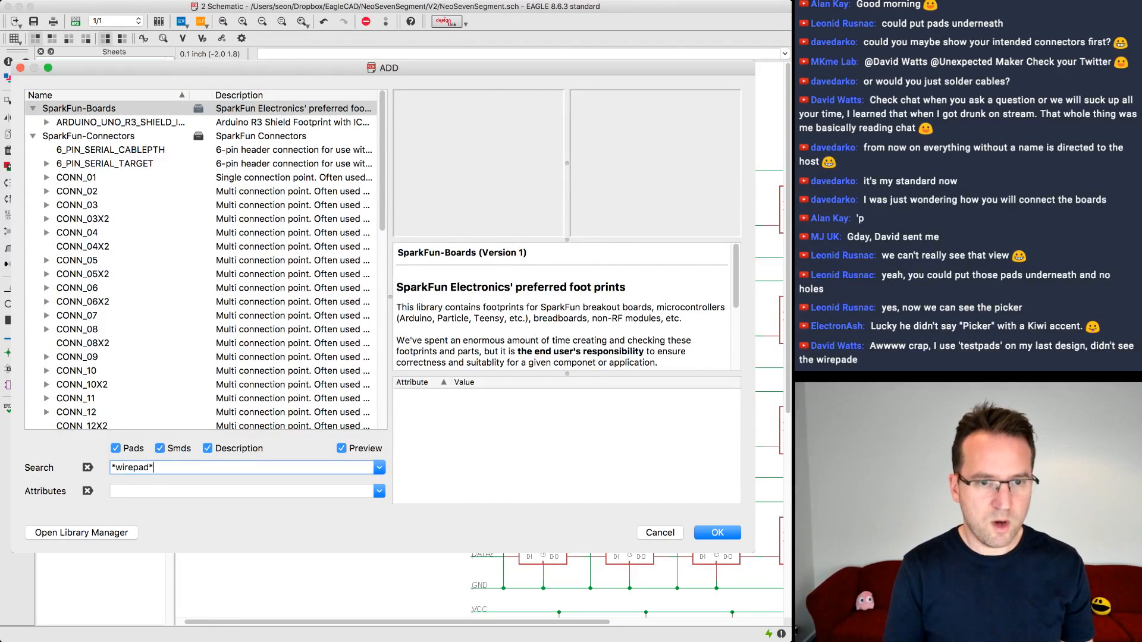
key(Return)
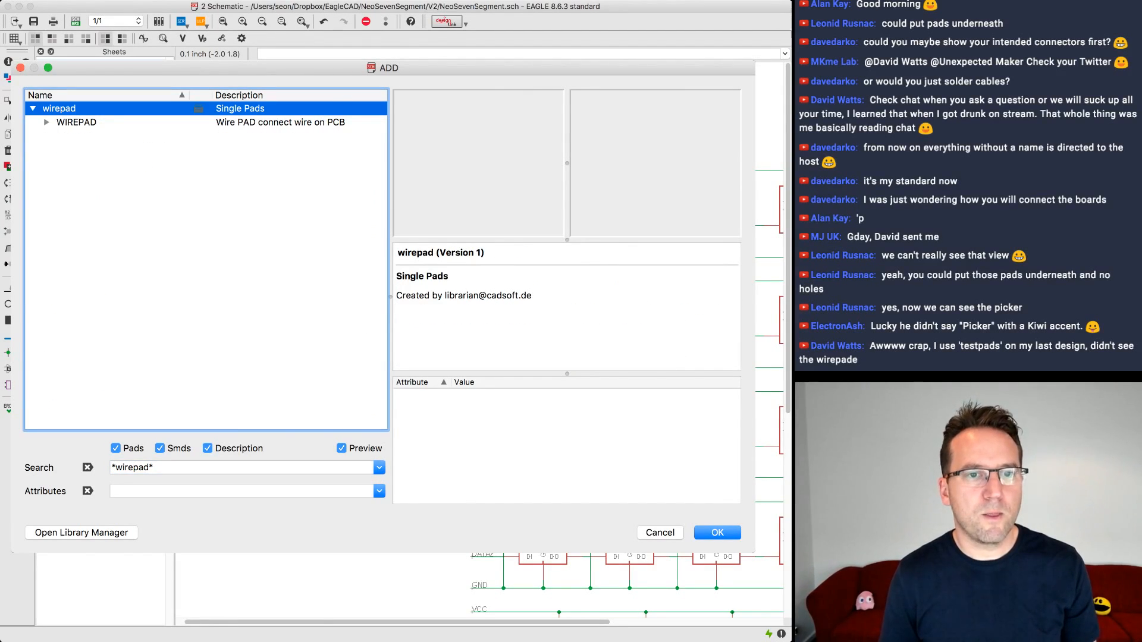
- Expand the WIREPAD family and preview its pad footprints one after another down to WIREPADSMD5-2,5
key(Down)
key(Down)
key(Down)
key(Down)
key(Down)
key(Down)
key(Down)
key(Down)
key(Down)
key(Down)
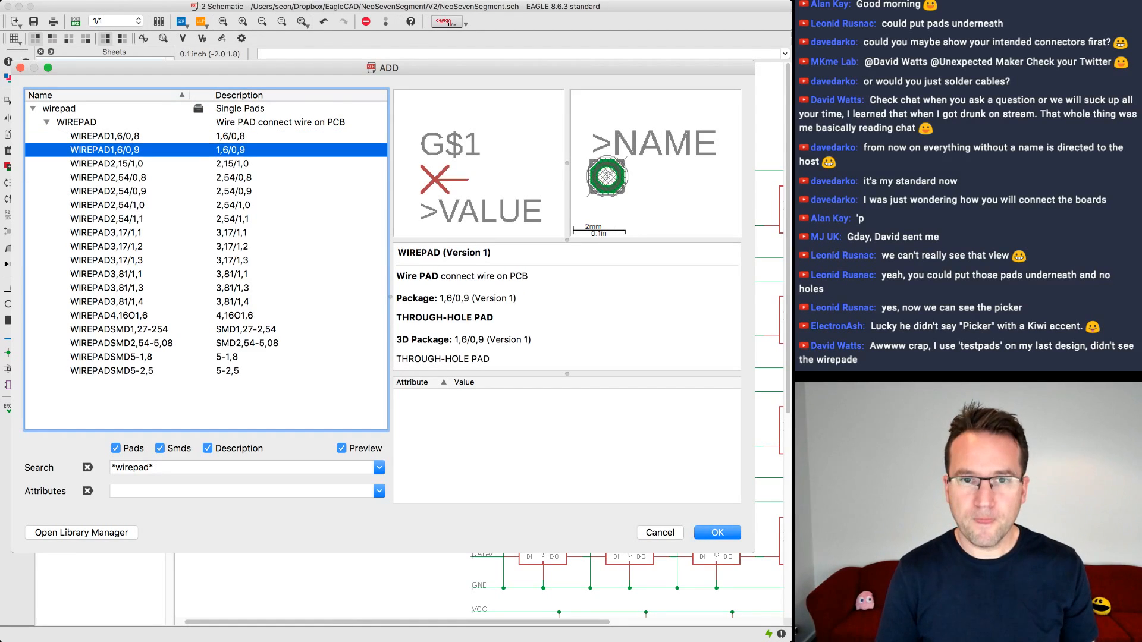
key(Down)
key(Down)
key(Down)
key(Down)
key(Down)
key(Down)
key(Down)
key(Down)
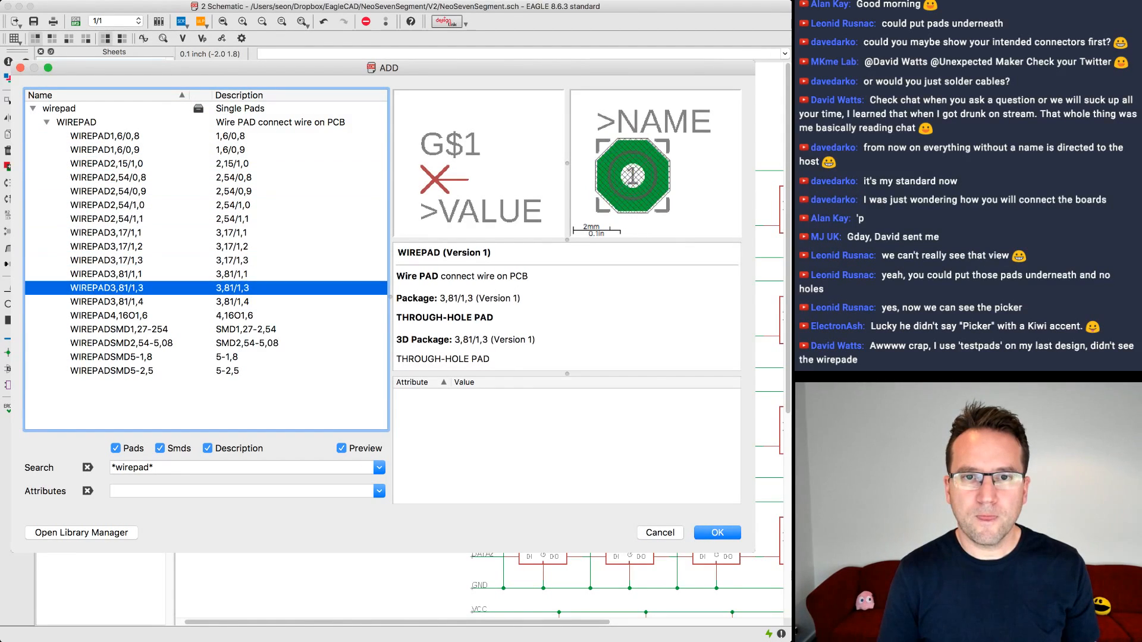
key(Down)
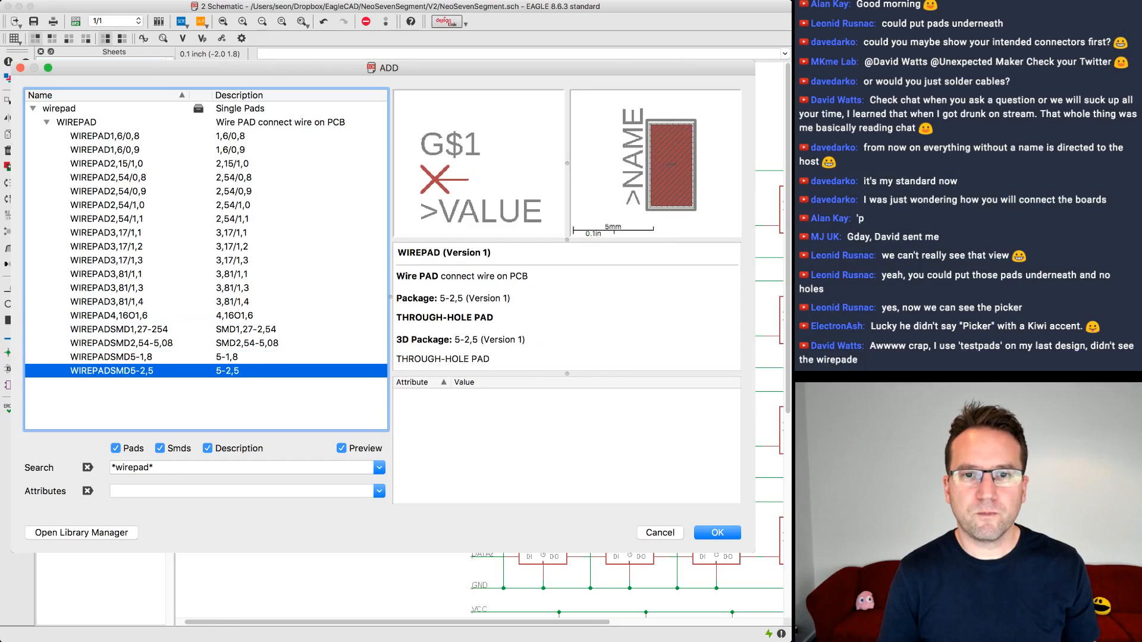
- Compare the surface-mount pad footprints WIREPADSMD2,54-5,08, WIREPADSMD5-1,8 and WIREPADSMD5-2,5
key(Up)
key(Up)
key(Up)
key(Down)
key(Down)
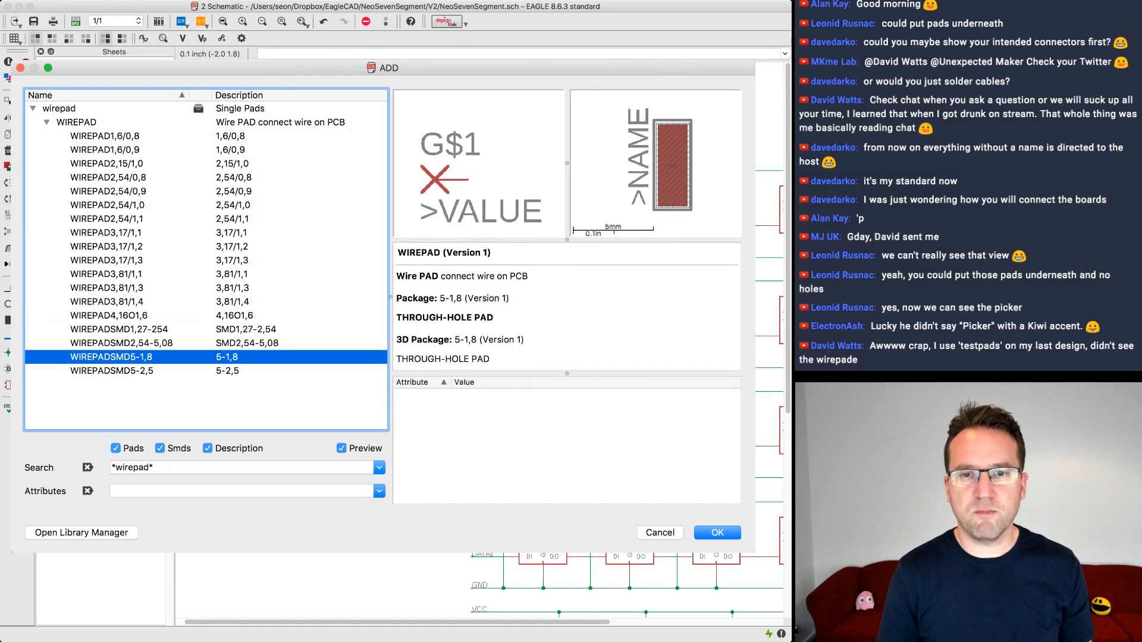
key(Down)
key(Up)
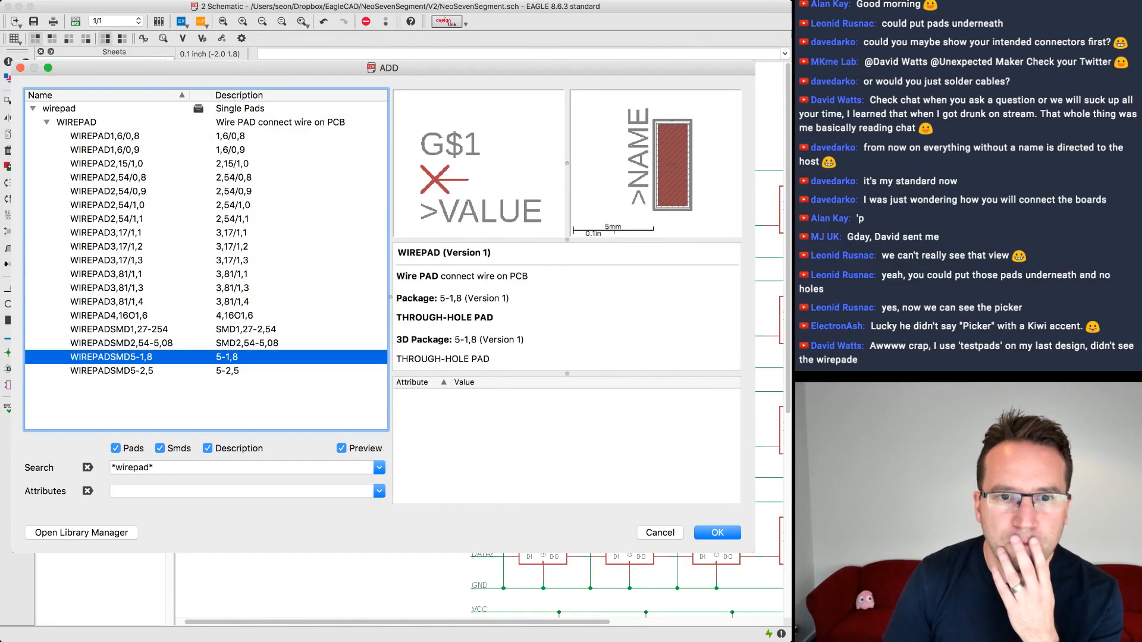
key(Down)
key(Up)
key(Up)
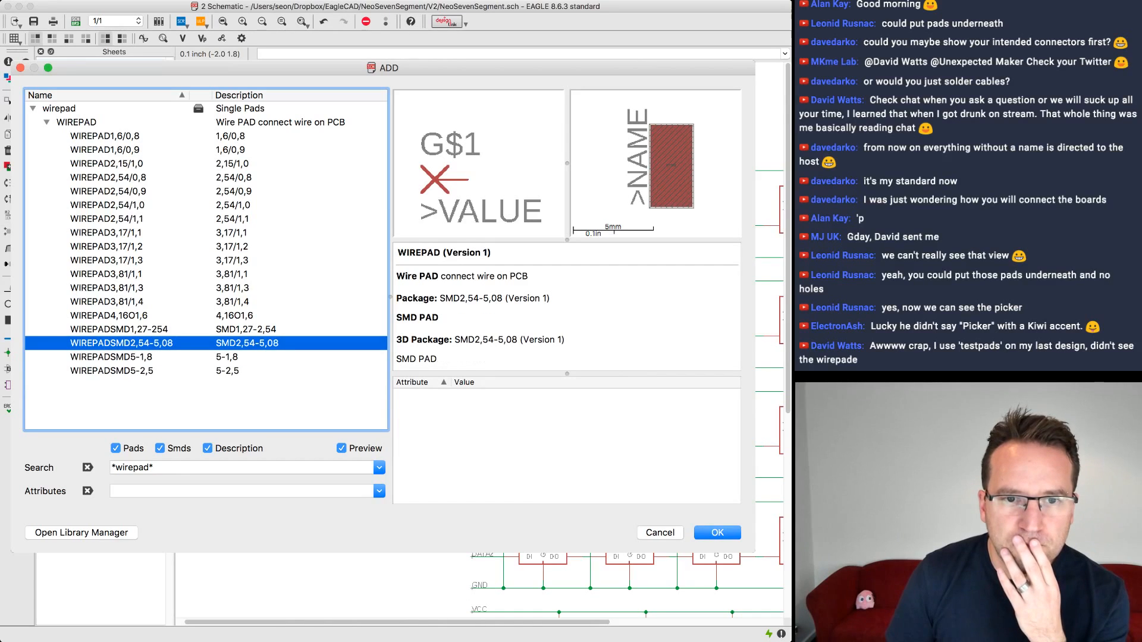
key(Down)
key(Down)
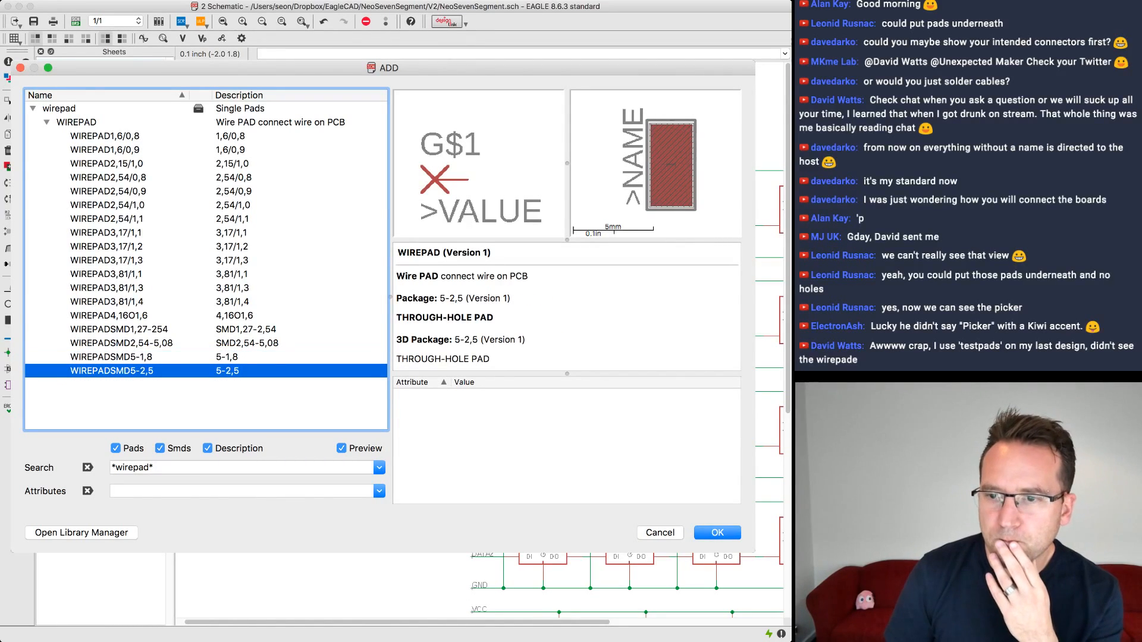
key(Up)
key(Down)
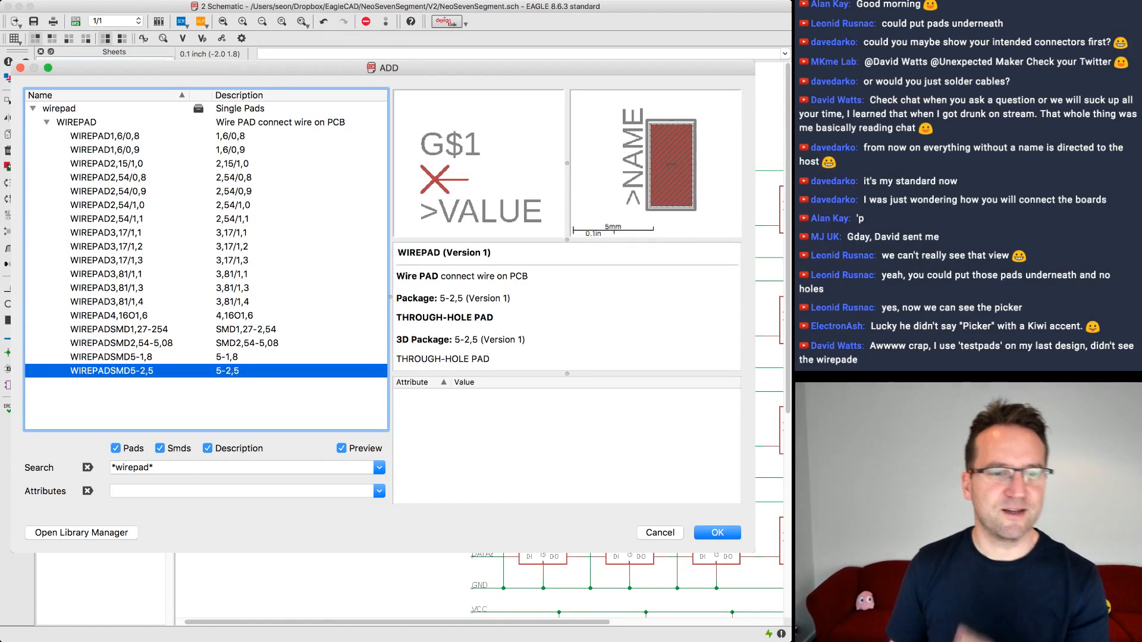
- Search the part libraries for *testpads*
key(Tab)
key(BackSpace)
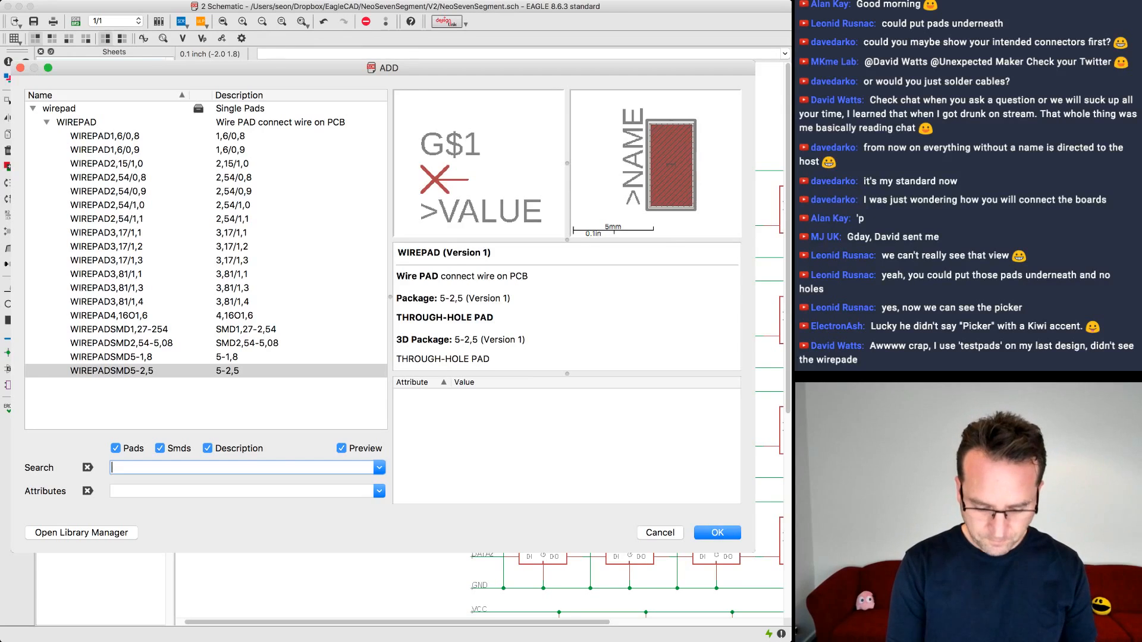
text(*testpads*)
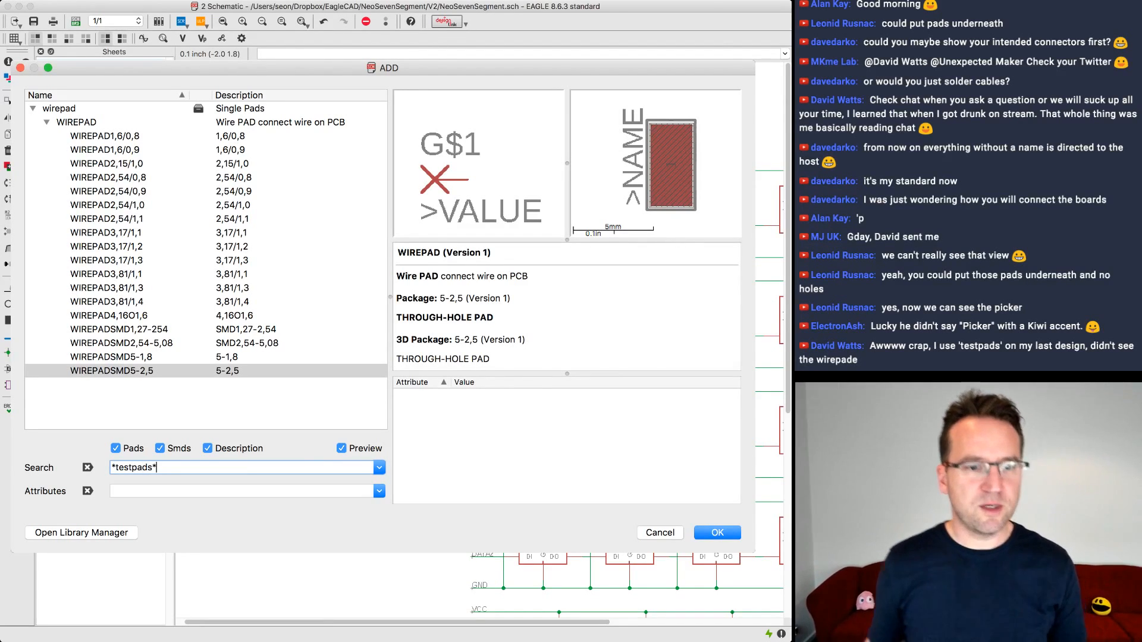
key(Return)
- Clear the search term and search the part libraries for pads*
key(BackSpace)
key(BackSpace)
key(BackSpace)
key(BackSpace)
key(BackSpace)
key(BackSpace)
key(BackSpace)
key(BackSpace)
key(BackSpace)
key(BackSpace)
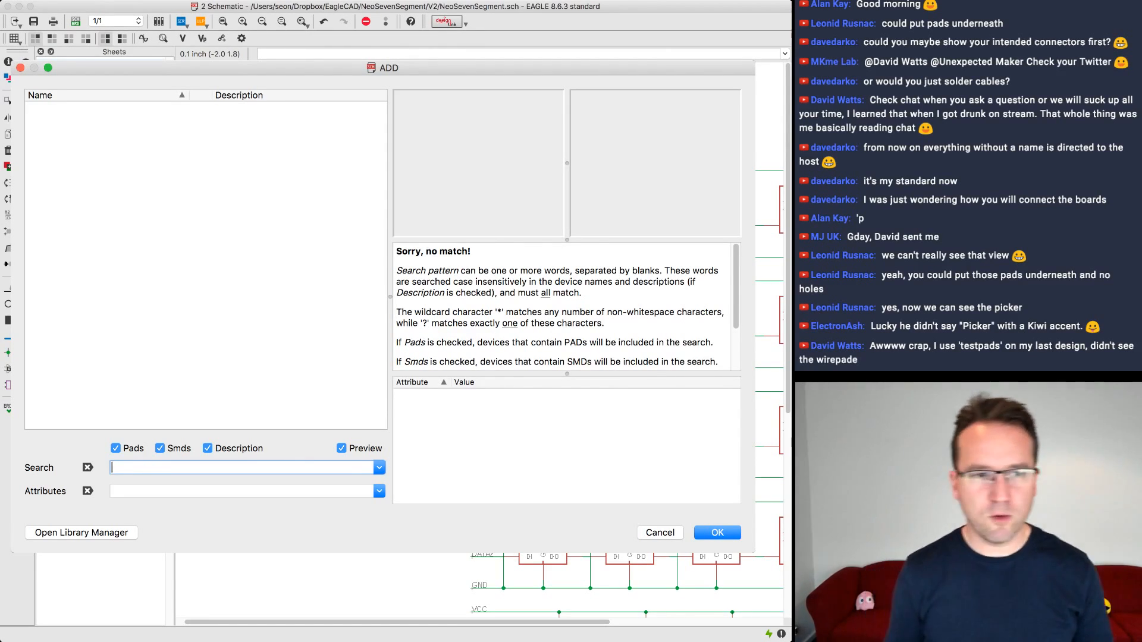
text(p)
key(BackSpace)
key(BackSpace)
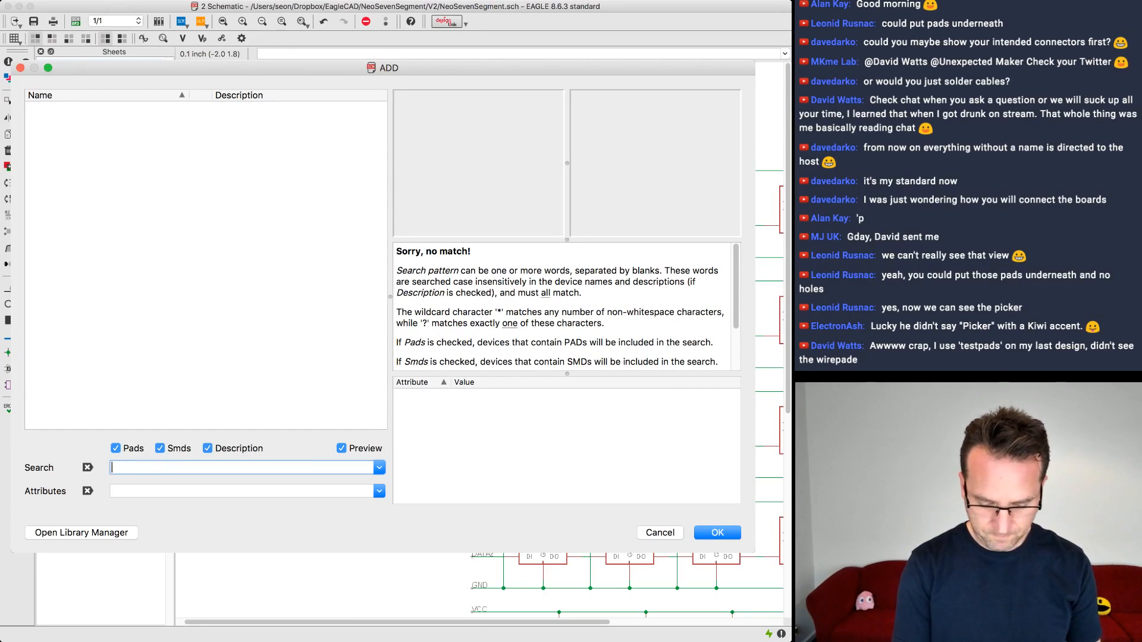
text(*)
key(BackSpace)
key(BackSpace)
text(pads)
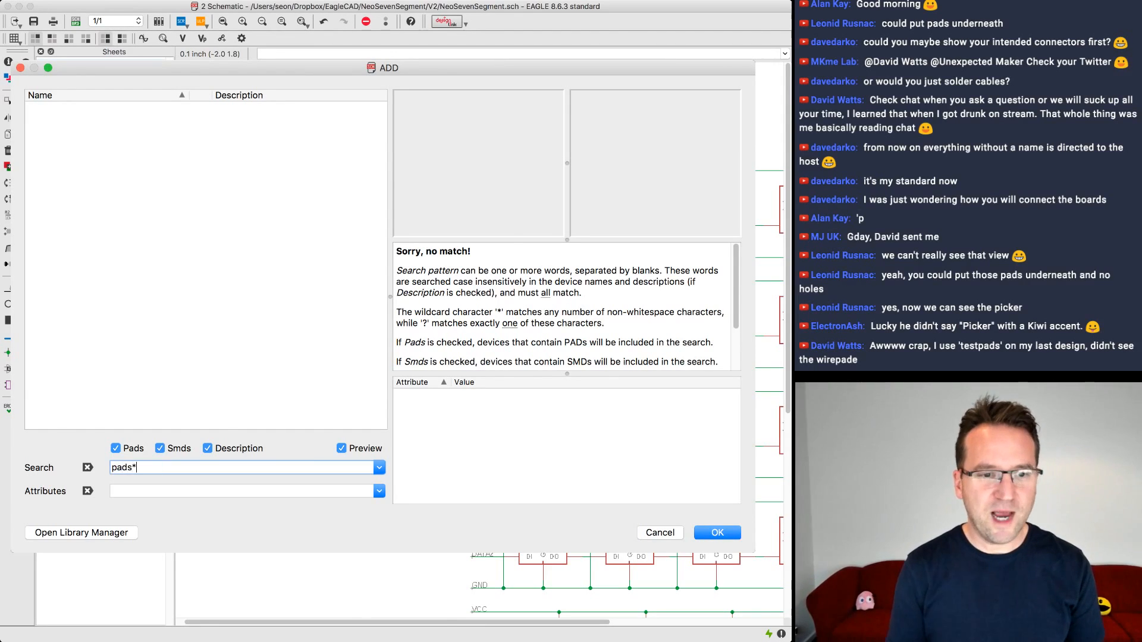
text(*)
key(Return)
- Look through the pads* results, preview the two SparkFun logic level converter variants and select the CONN_03 family
scroll(206, 262, down, 10)
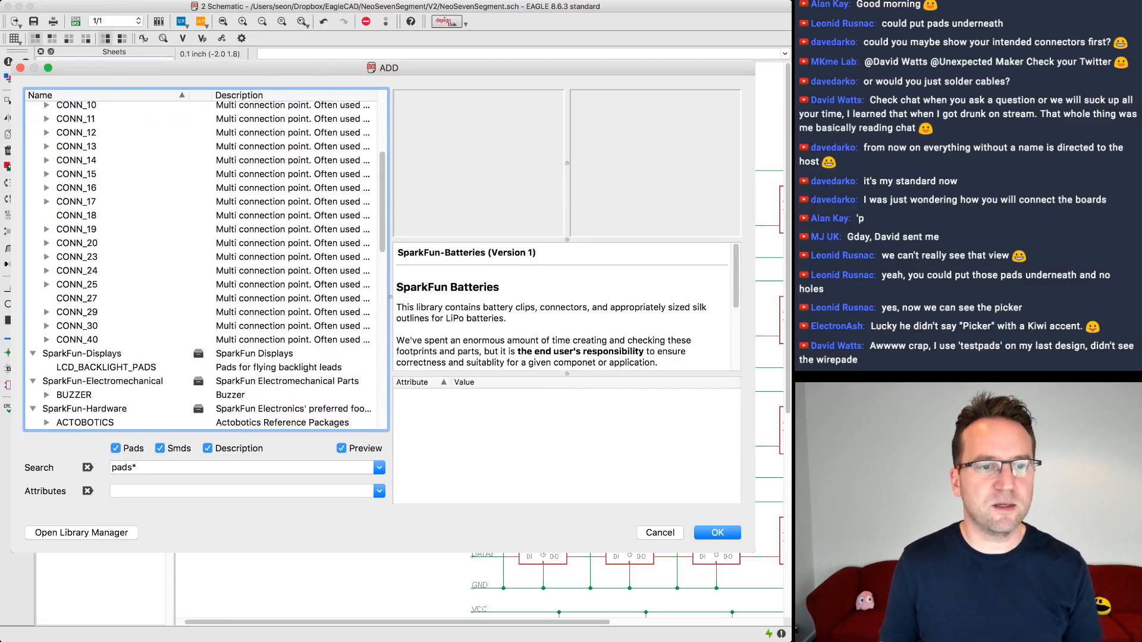
scroll(205, 262, down, 15)
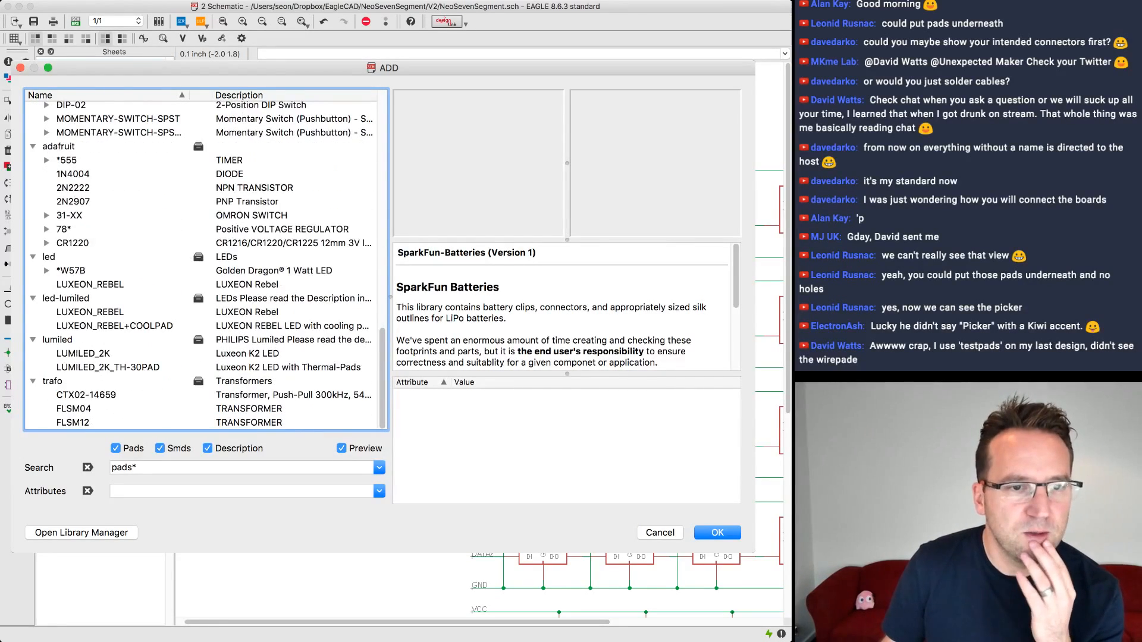
scroll(205, 261, up, 5)
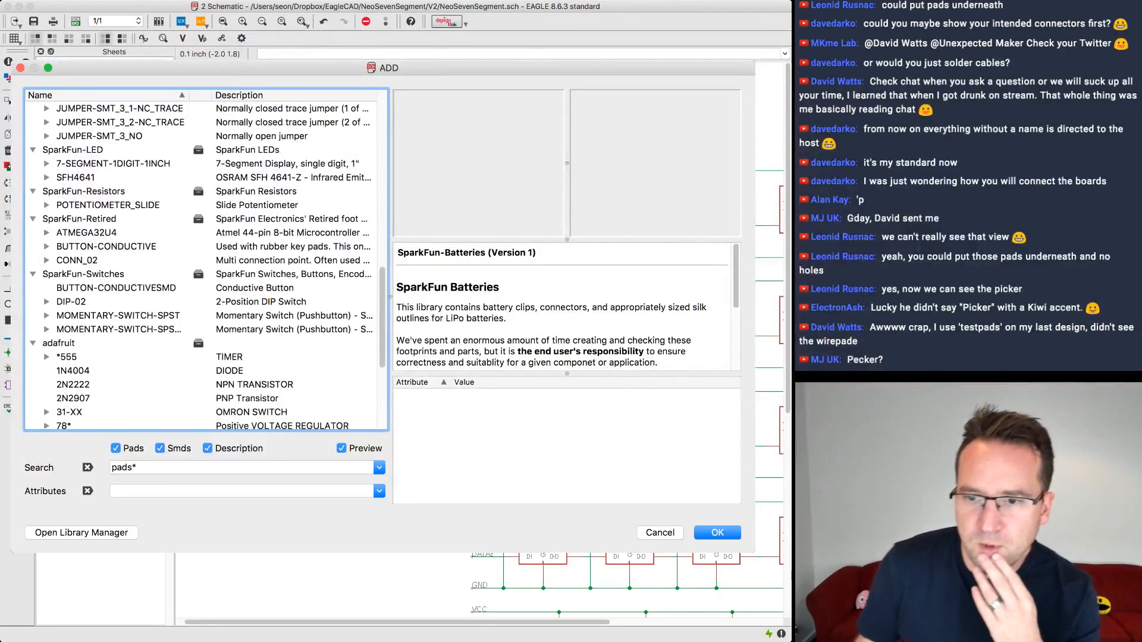
scroll(205, 262, up, 5)
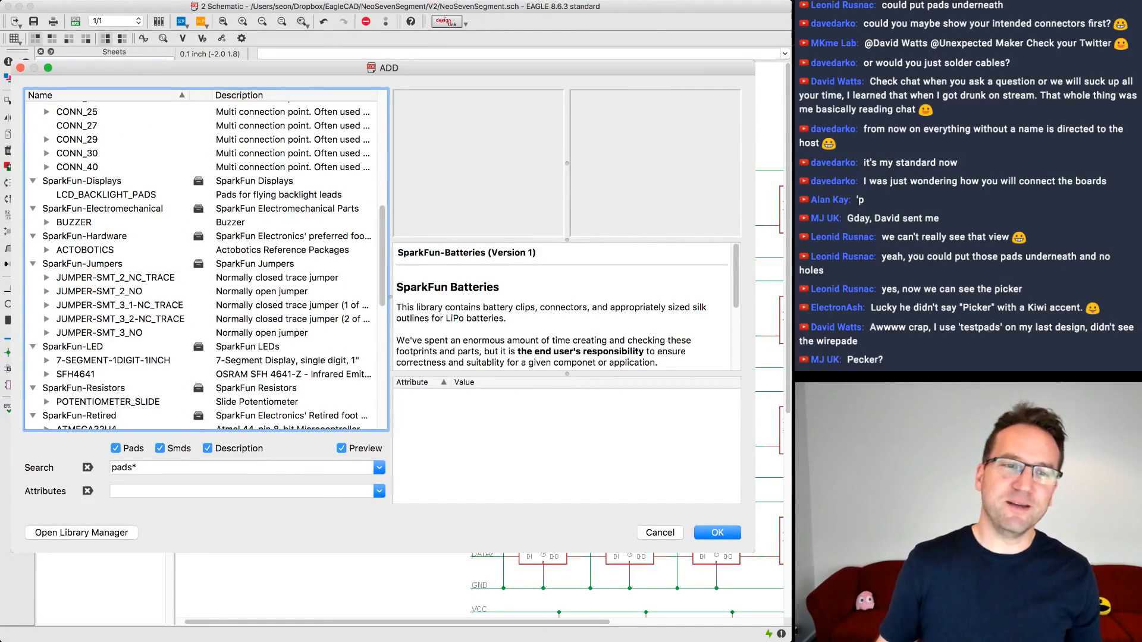
scroll(205, 261, up, 4)
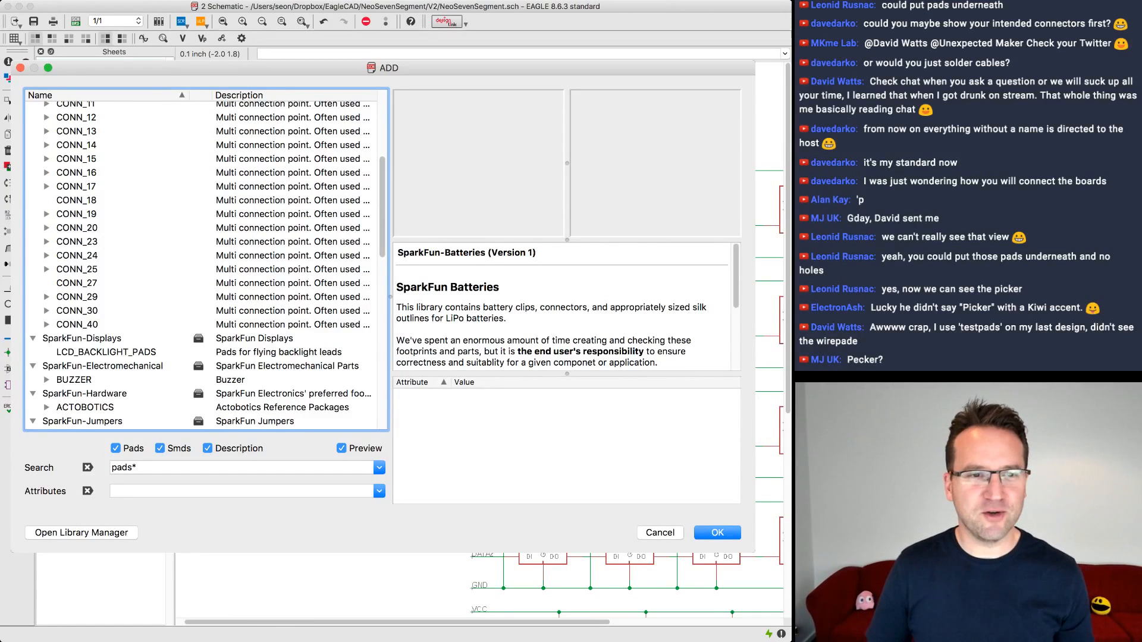
scroll(205, 262, up, 5)
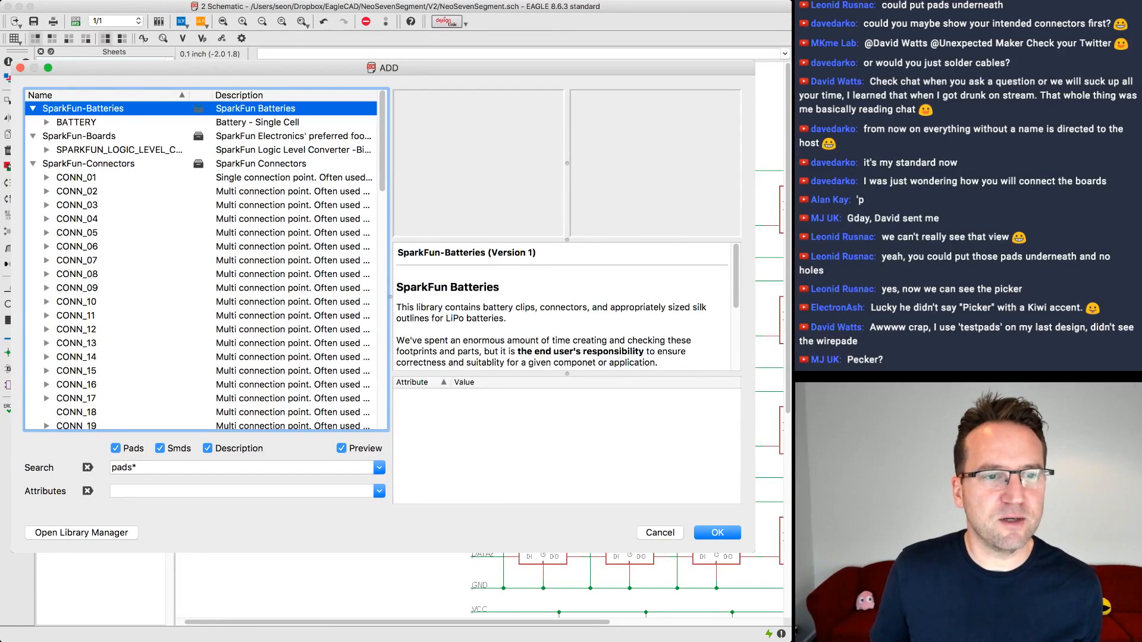
double_click(119, 150)
click(125, 163)
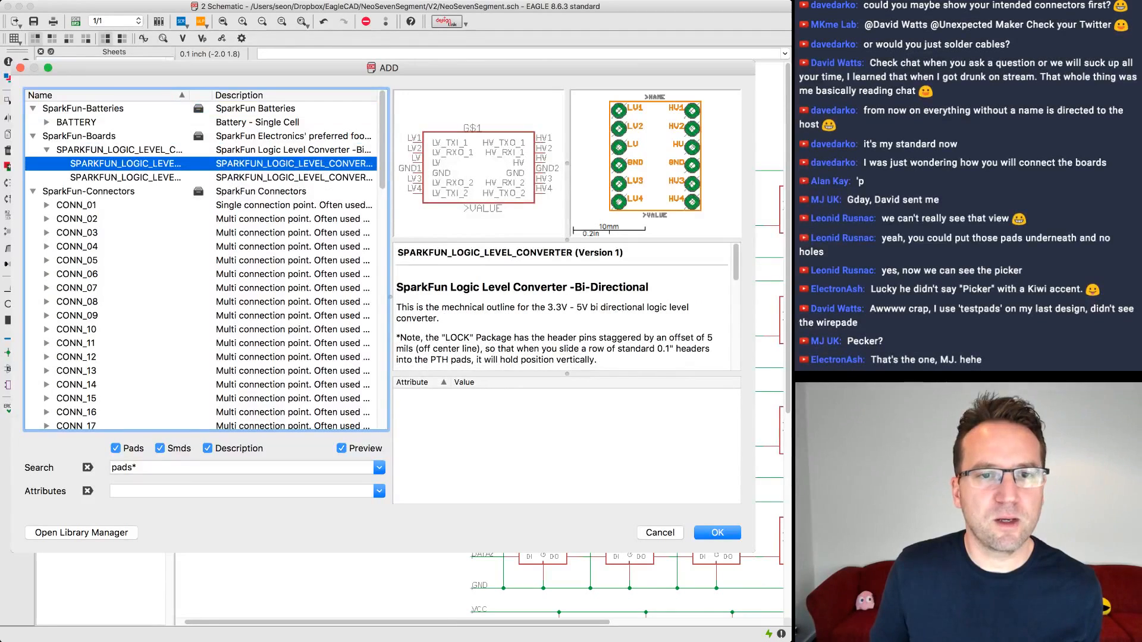
click(125, 178)
click(78, 233)
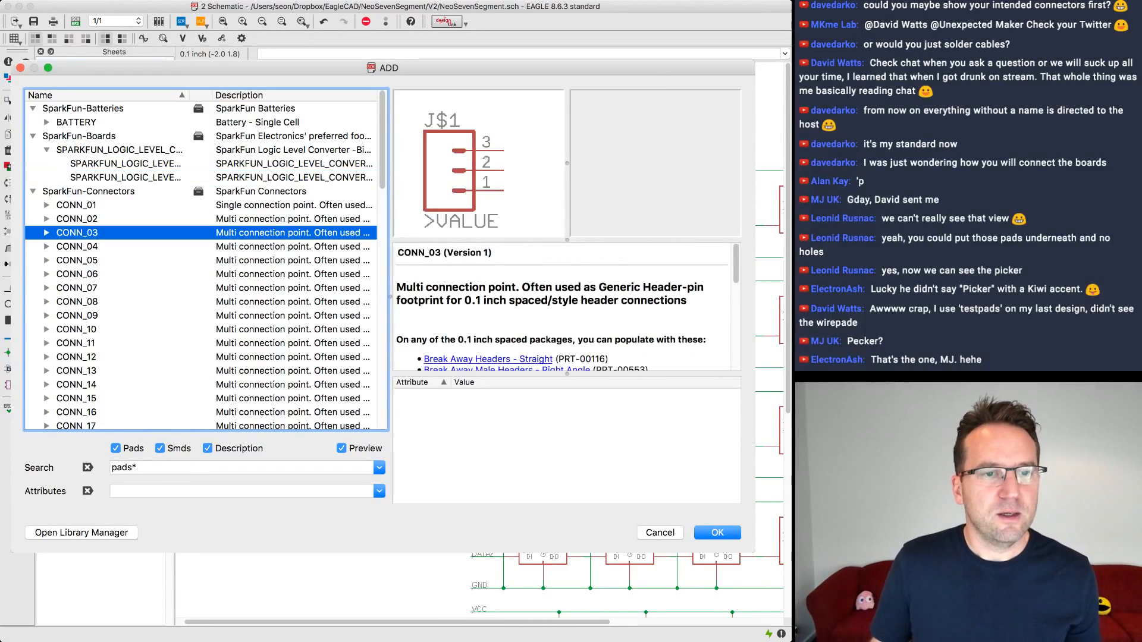
- Compare the package variants of the three-pin CONN_03 part in the SparkFun-Connectors library
click(47, 233)
click(119, 261)
click(119, 274)
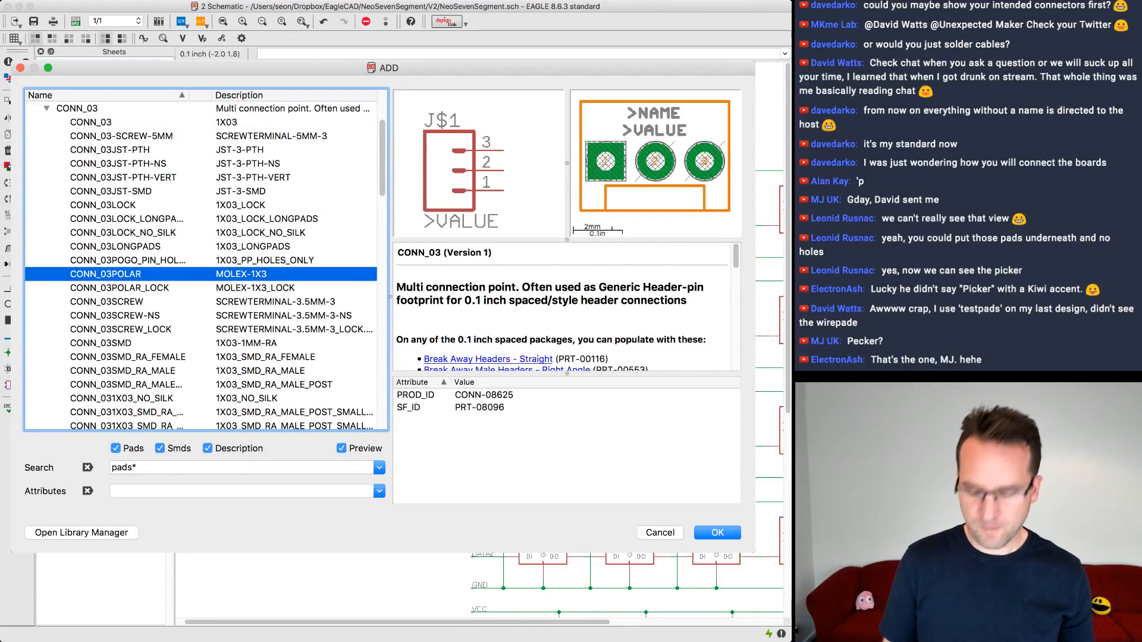
click(119, 288)
key(Down)
key(Down)
key(Down)
key(Down)
key(Down)
key(Down)
key(Down)
key(Down)
key(Down)
key(Down)
key(Down)
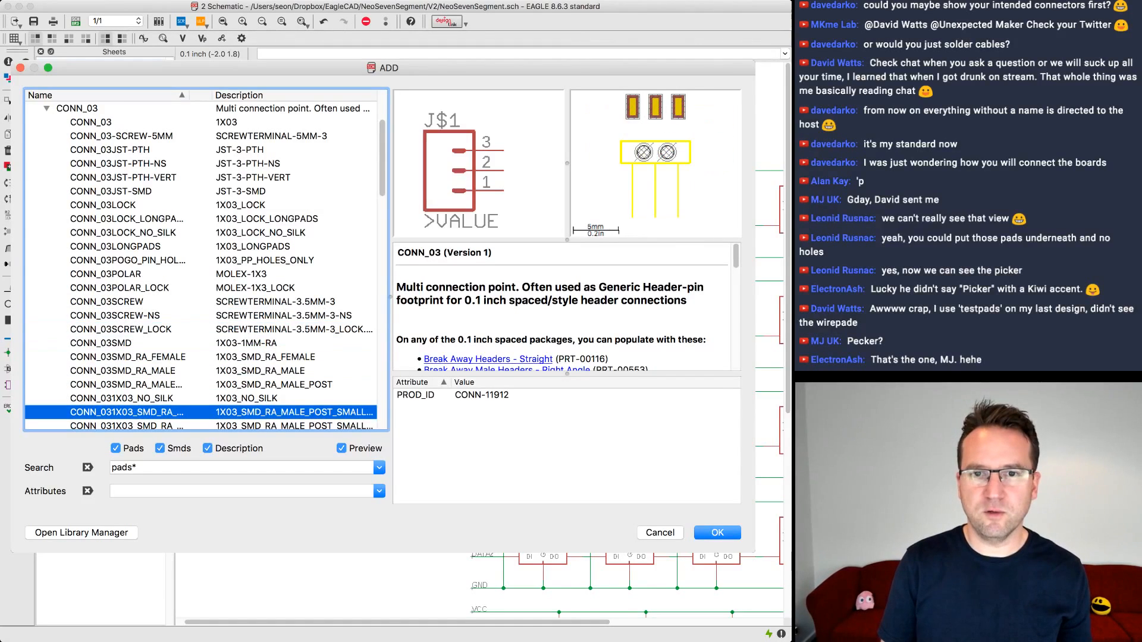
key(Down)
key(Down)
key(Up)
key(Up)
key(Up)
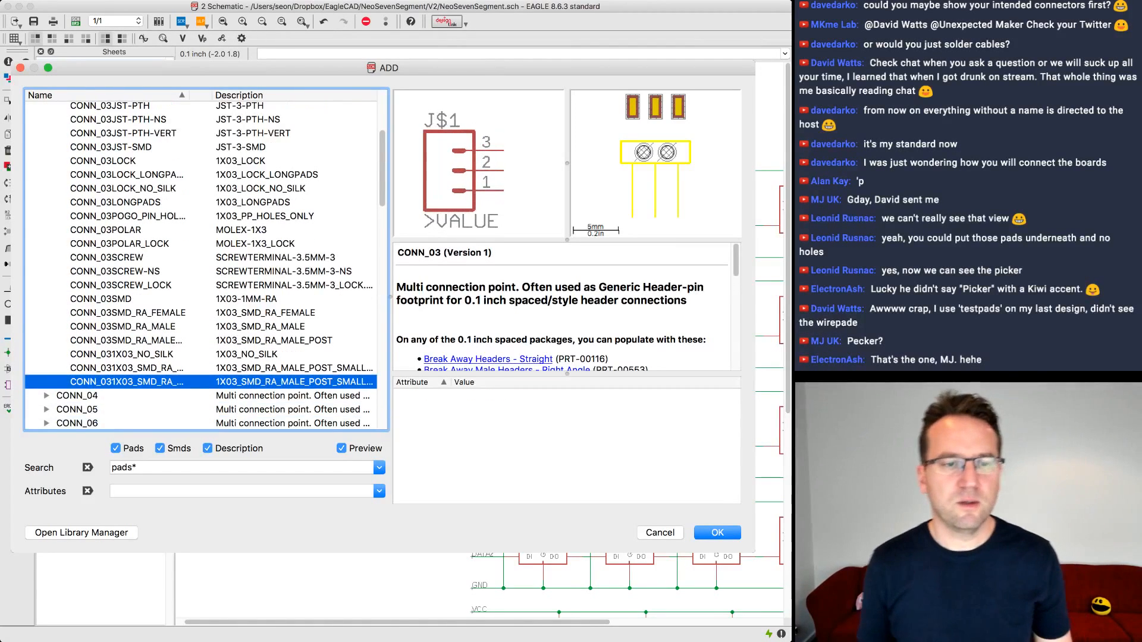
- Search the part libraries for "conn" and preview the Molex 55091-0609 connector
key(Tab)
key(BackSpace)
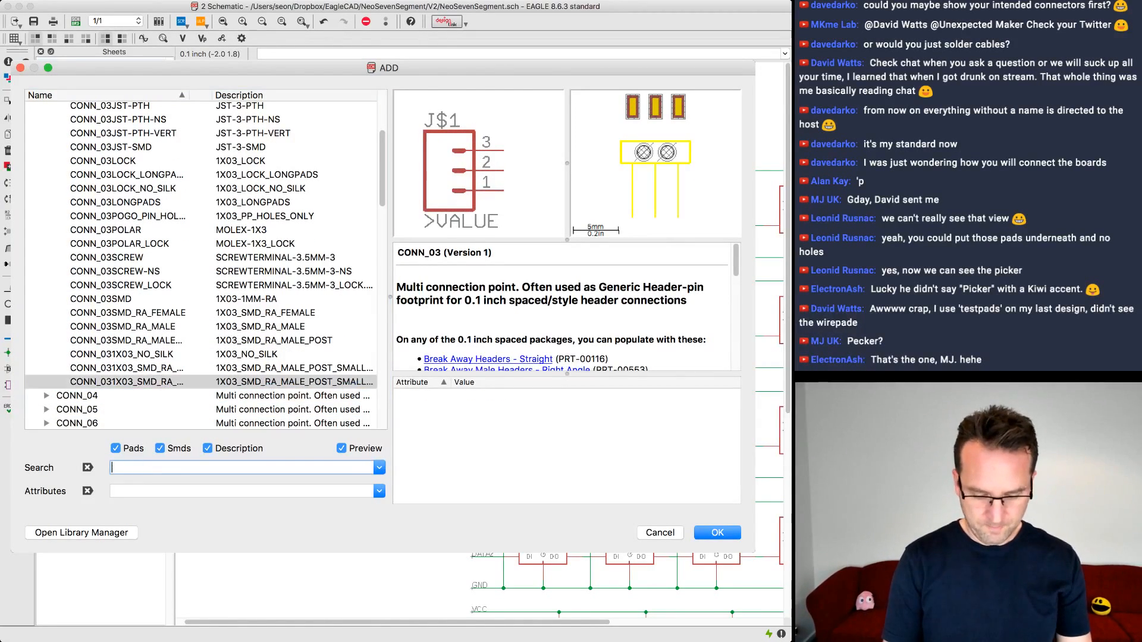
text(conn)
key(Return)
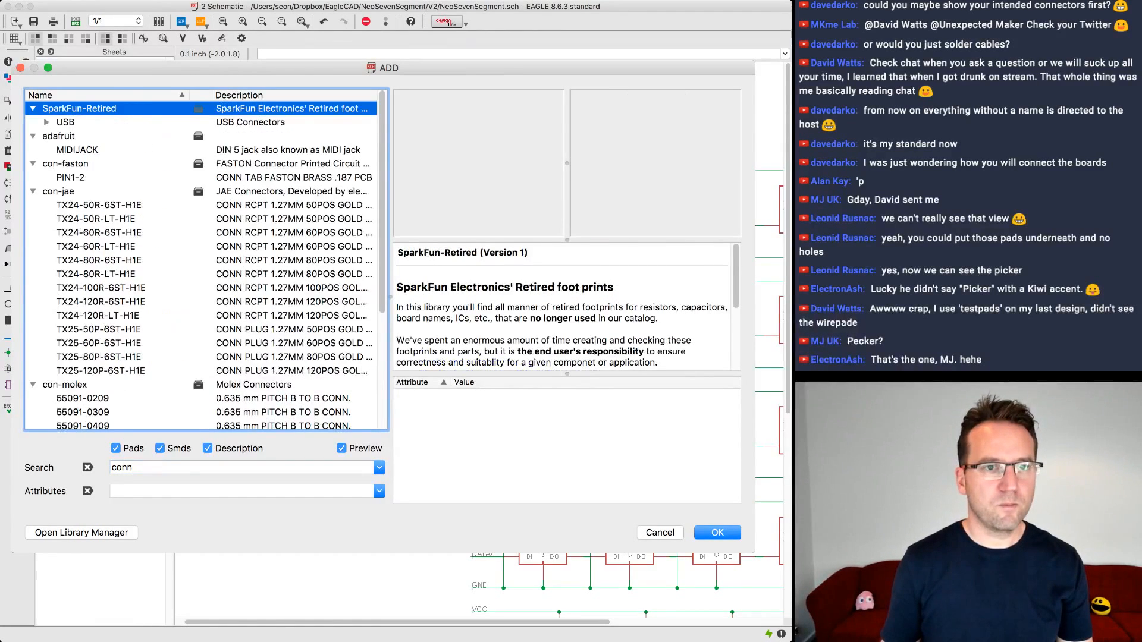
scroll(205, 262, down, 5)
click(83, 284)
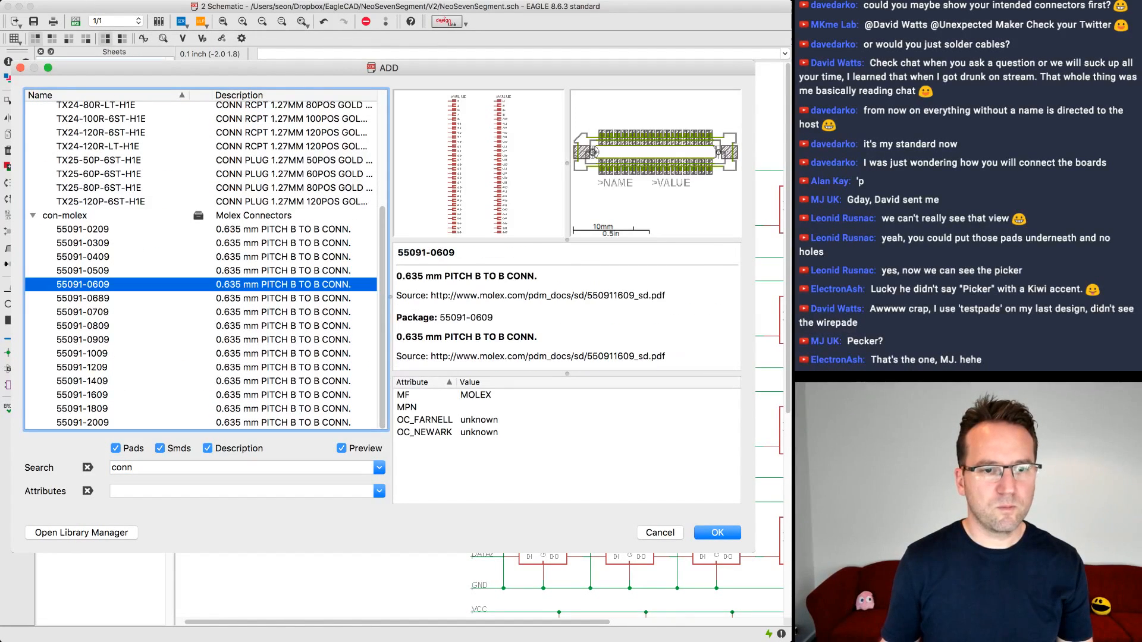
- Search the part libraries for "*con*", list the CONN_03 variants and preview the plain 1X03 package
key(Tab)
text(*con)
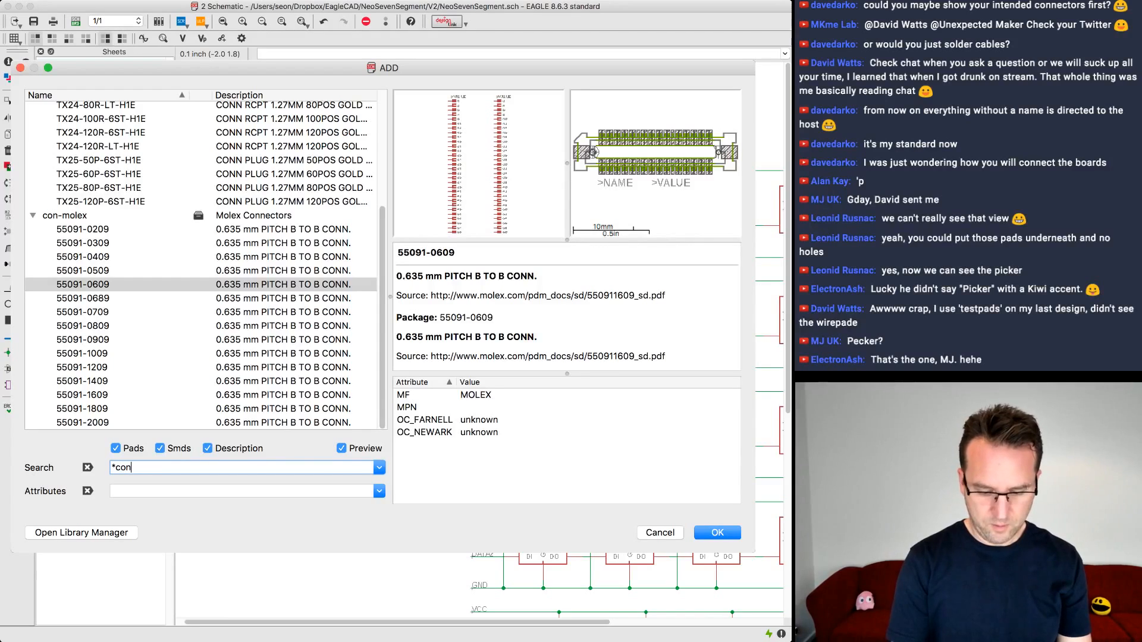
text(*)
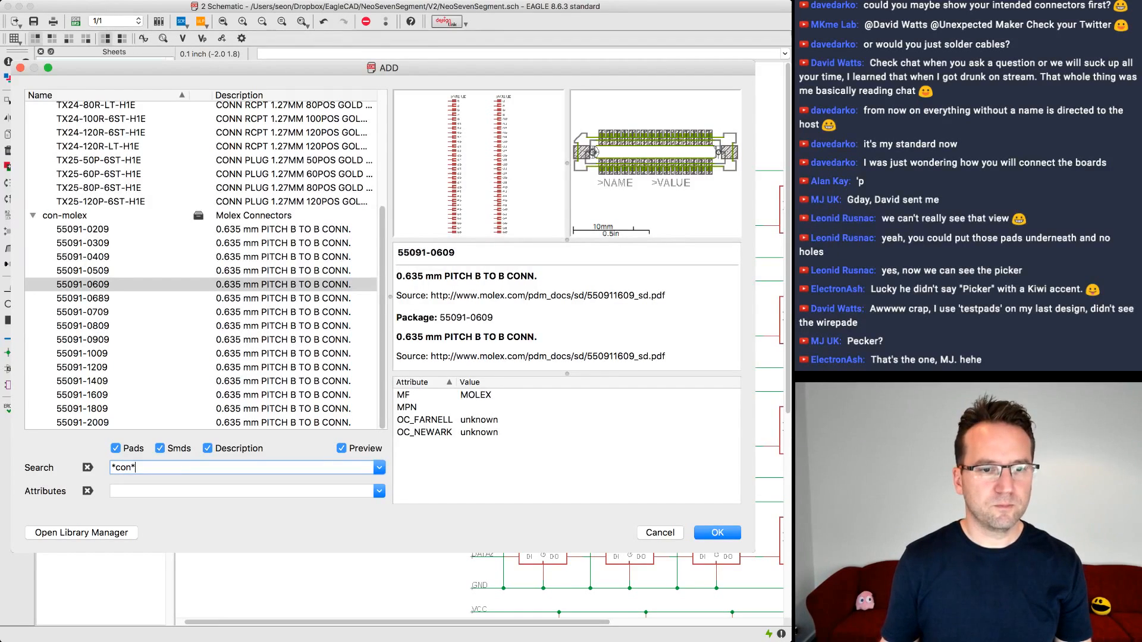
key(Return)
scroll(207, 262, down, 20)
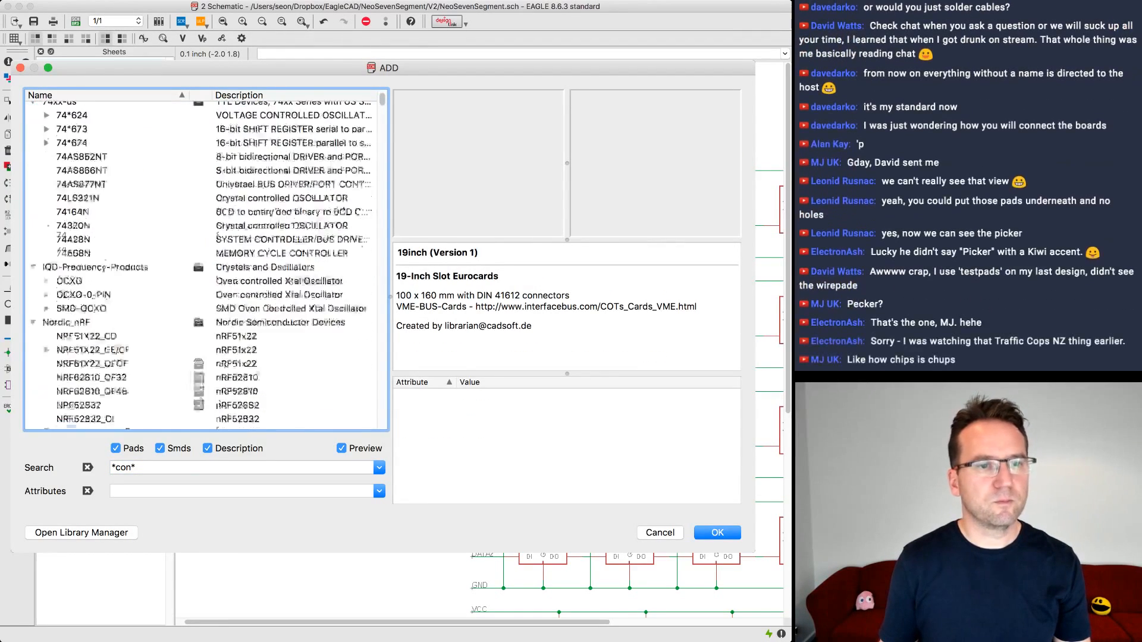
scroll(207, 266, down, 10)
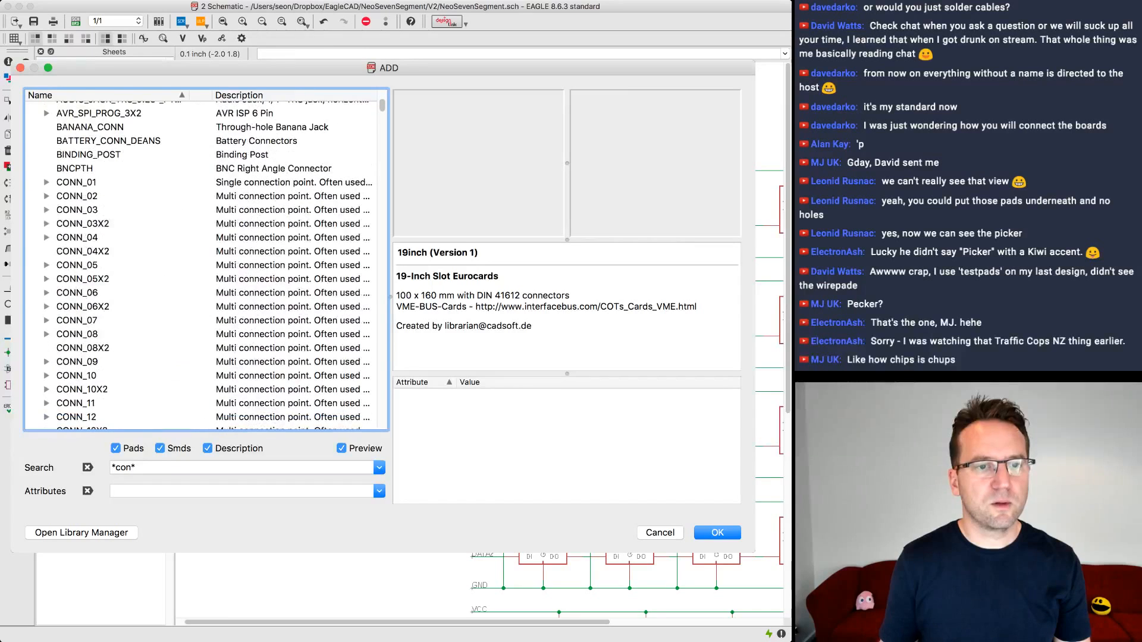
click(83, 252)
double_click(77, 209)
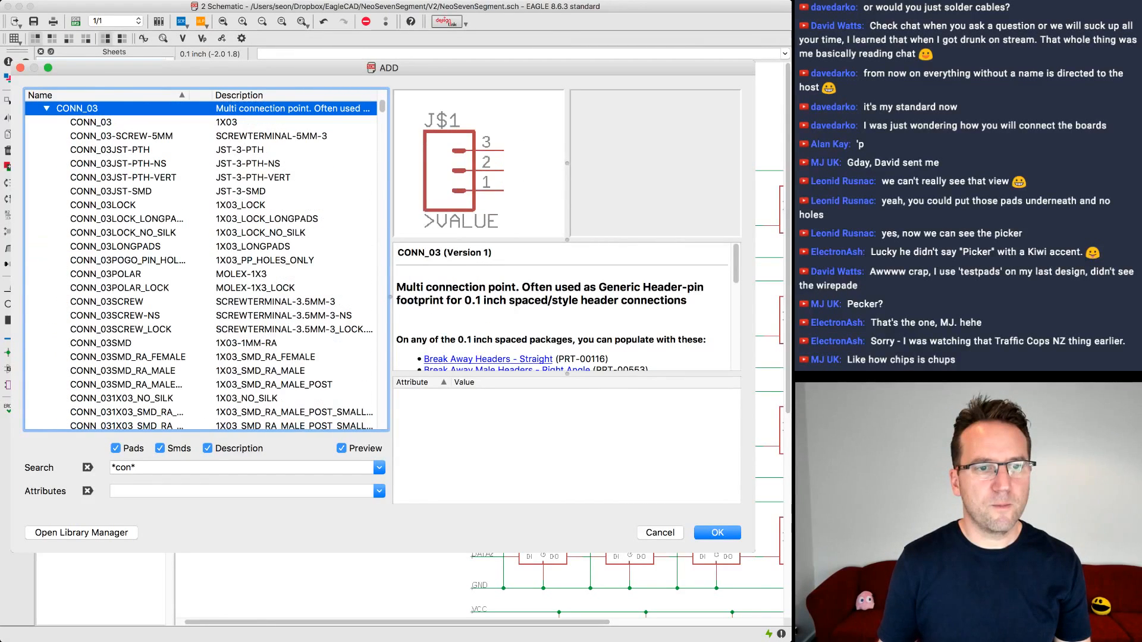
click(91, 122)
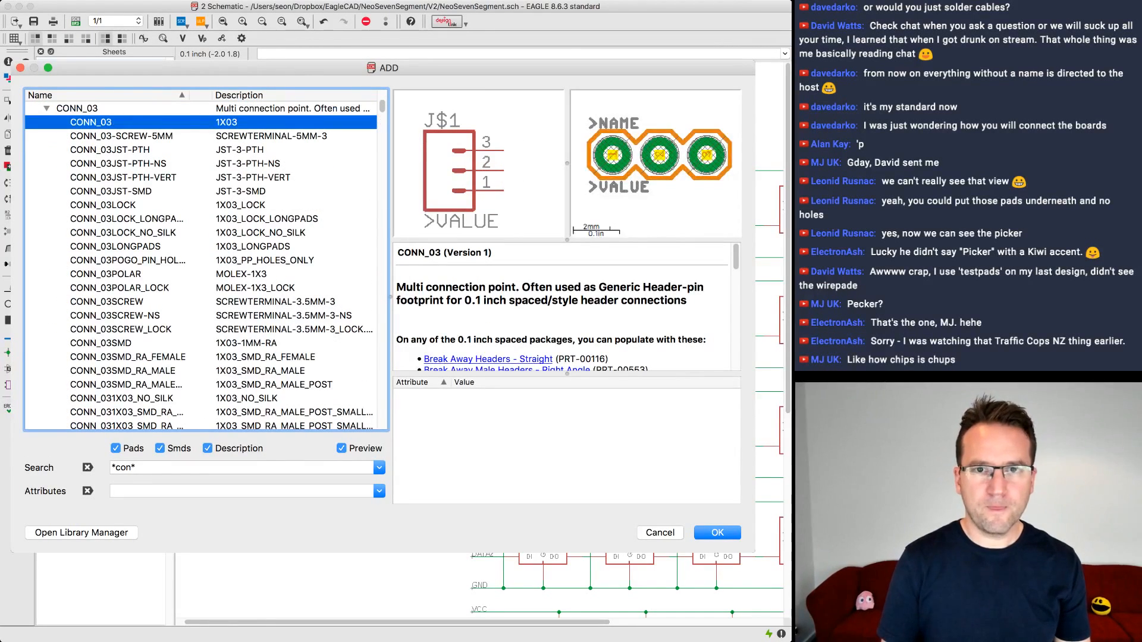
- Compare the JST, locking and long-pad packages of CONN_03, ending on CONN_03LONGPADS
key(Down)
key(Down)
key(Down)
key(Down)
key(Down)
key(Down)
key(Down)
key(Down)
key(Down)
key(Down)
key(Up)
key(Up)
key(Up)
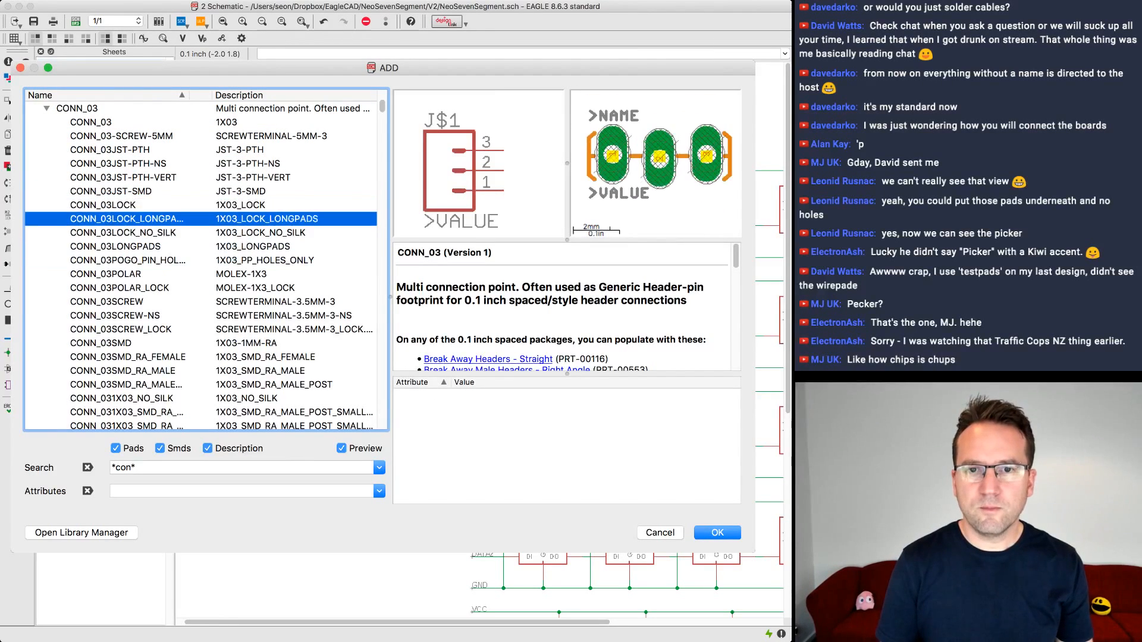
key(Down)
key(Down)
key(Down)
key(Up)
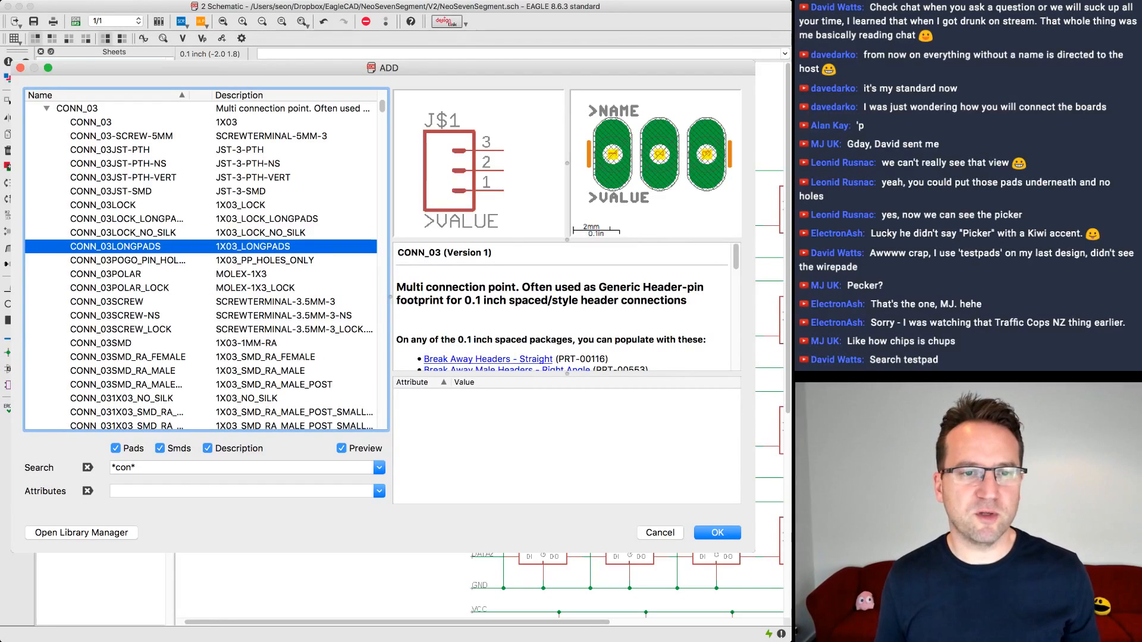
- Examine the screw-terminal, SMD and no-silk packages of CONN_03, returning through the list to CONN_03LOCK
click(107, 302)
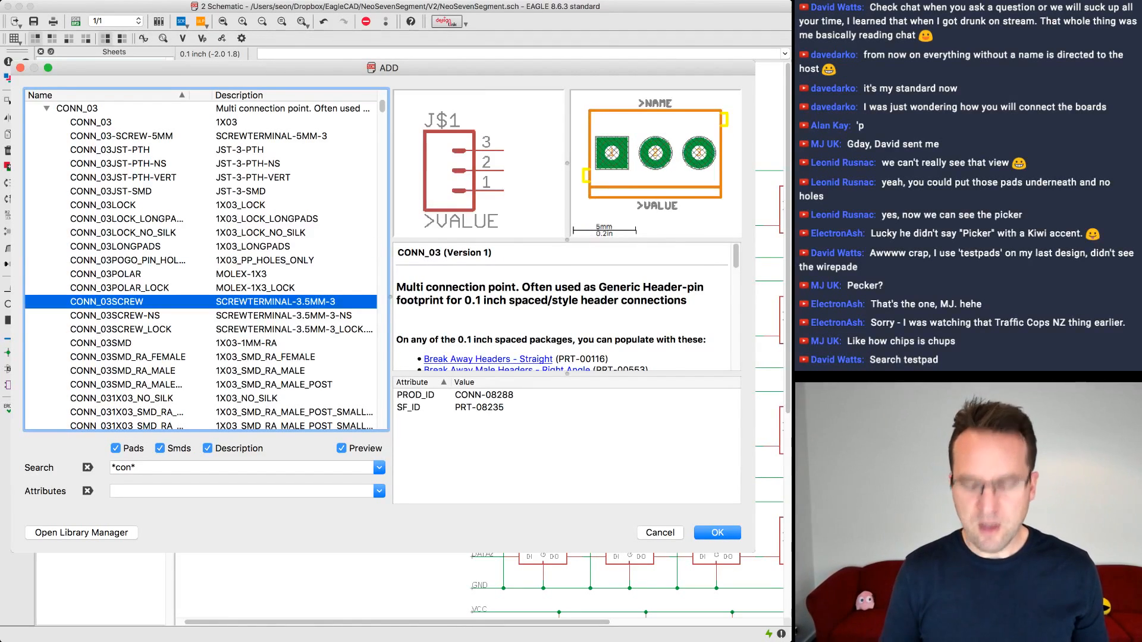
key(Up)
key(Up)
key(Down)
key(Down)
key(Down)
key(Down)
key(Down)
key(Down)
key(Down)
key(Down)
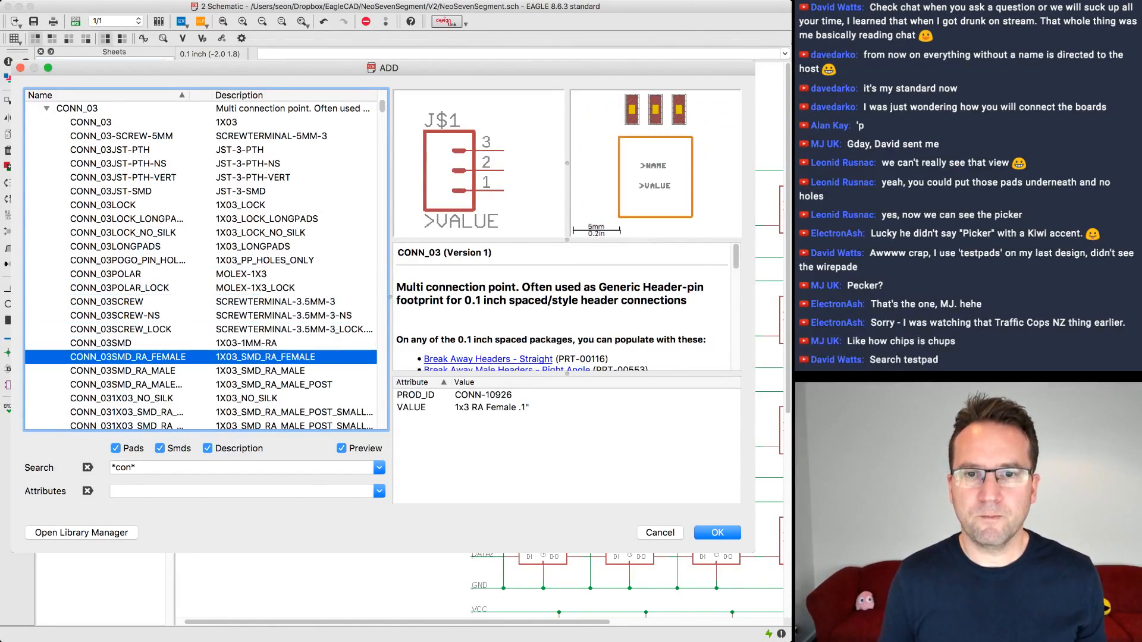
key(Down)
key(Down)
key(Down)
key(Up)
key(Up)
key(Up)
key(Up)
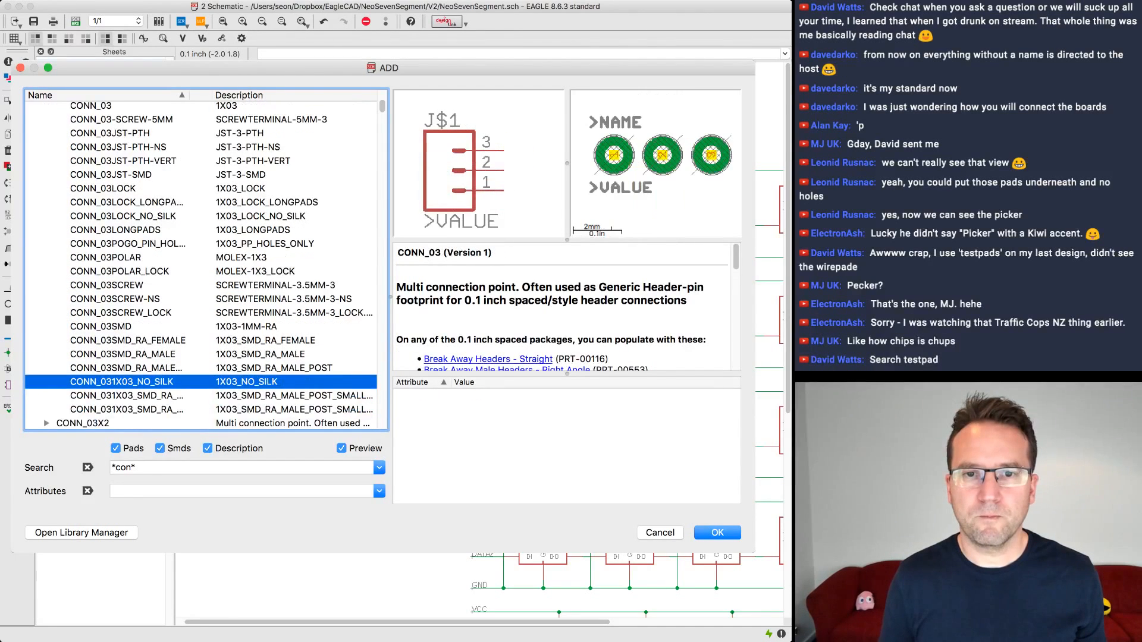
key(Down)
key(Down)
key(Down)
key(Down)
key(Down)
key(Down)
key(Up)
key(Up)
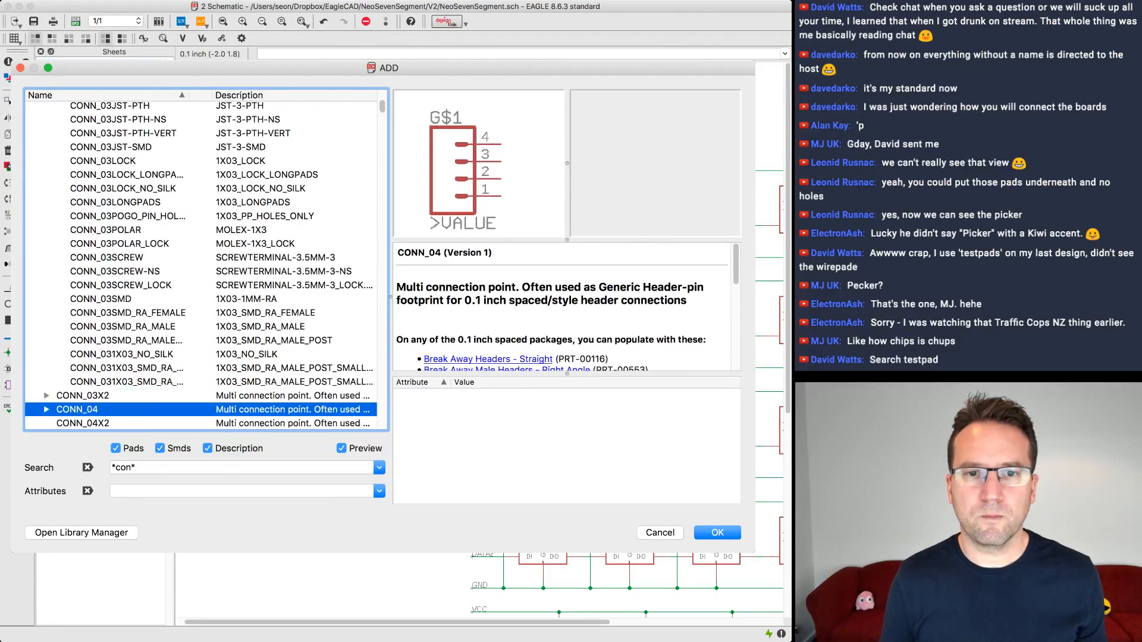
key(Up)
key(Up)
key(Up)
key(Up)
key(Up)
key(Up)
key(Up)
key(Up)
key(Up)
key(Up)
key(Up)
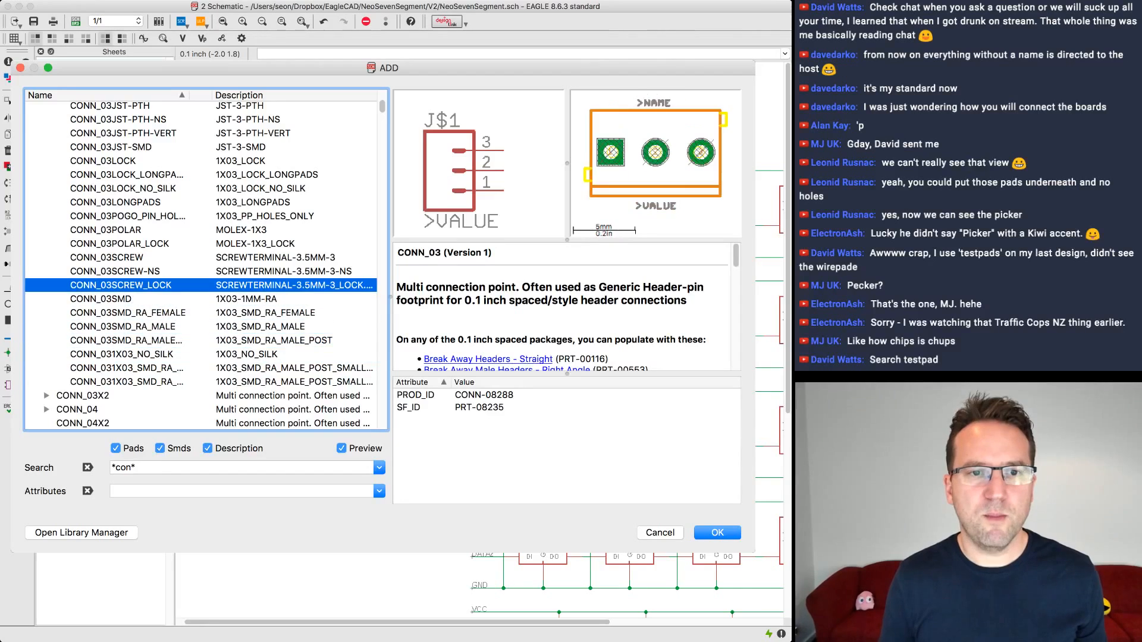
key(Up)
key(Up)
key(Up)
key(Up)
key(Up)
key(Up)
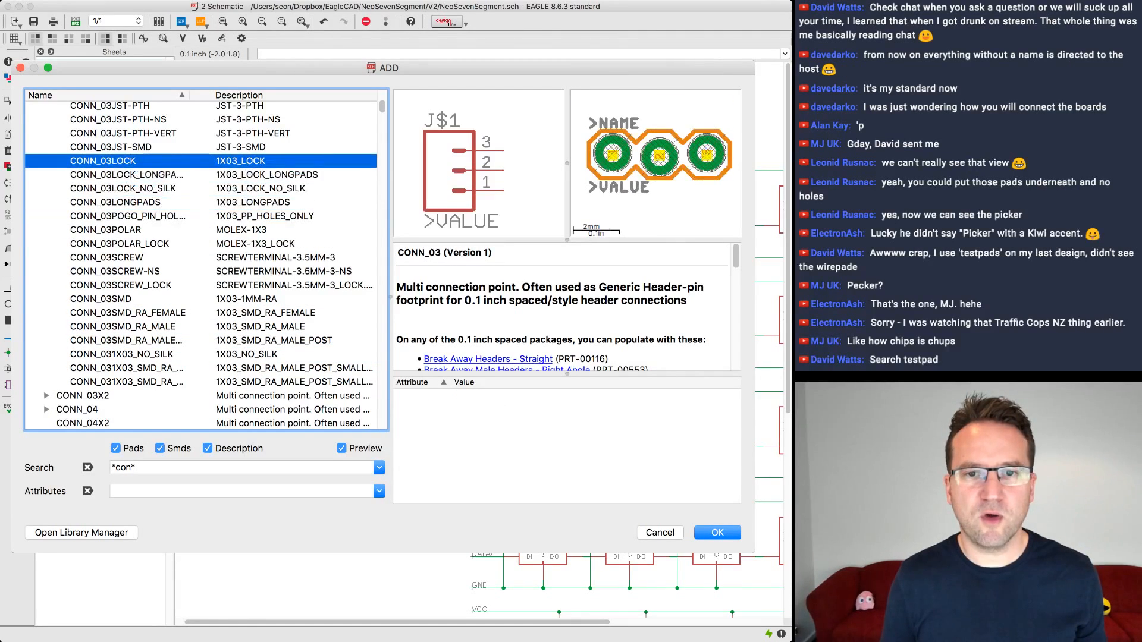
- Add a CONN_03LONGPADS connector to the schematic, beside the existing IN connector on its outer side
key(Down)
key(Down)
key(Down)
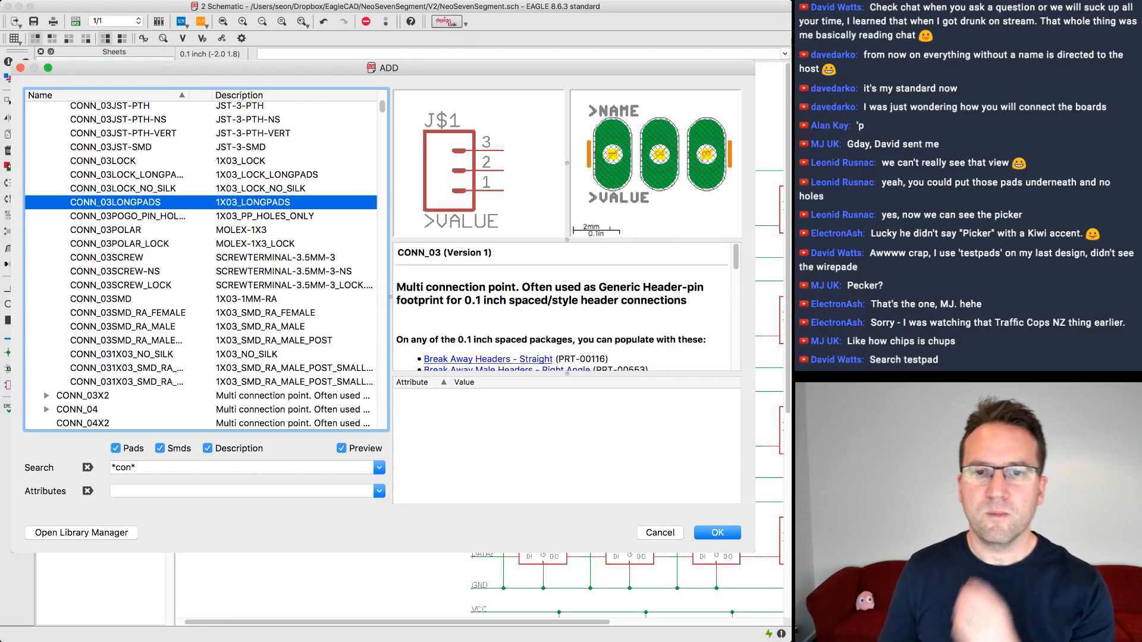
key(Return)
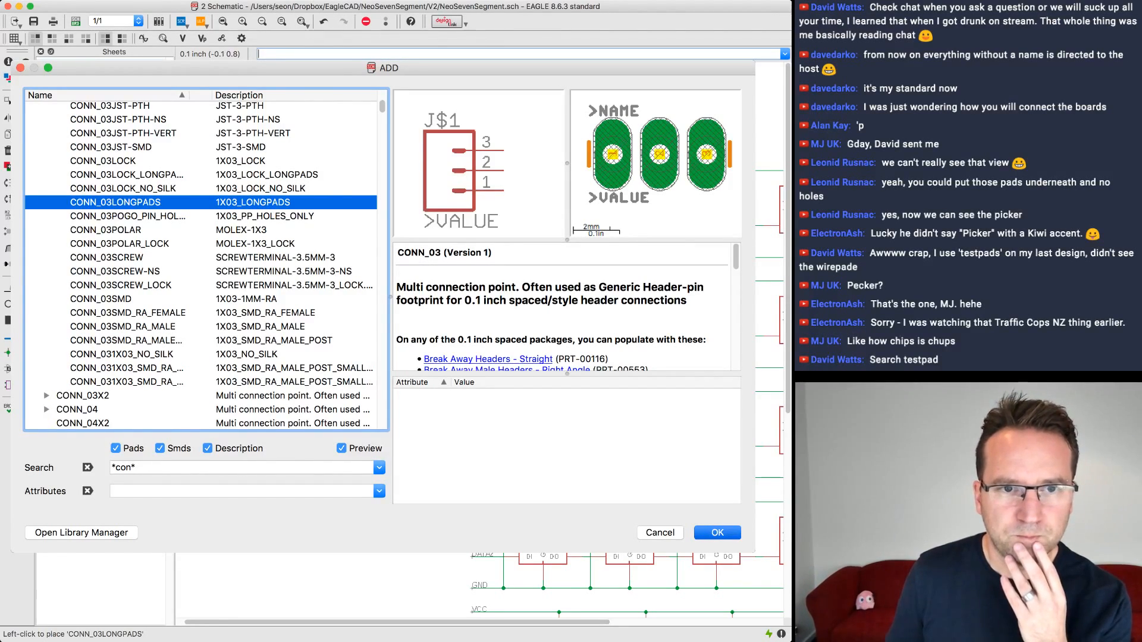
key(Escape)
key(Escape)
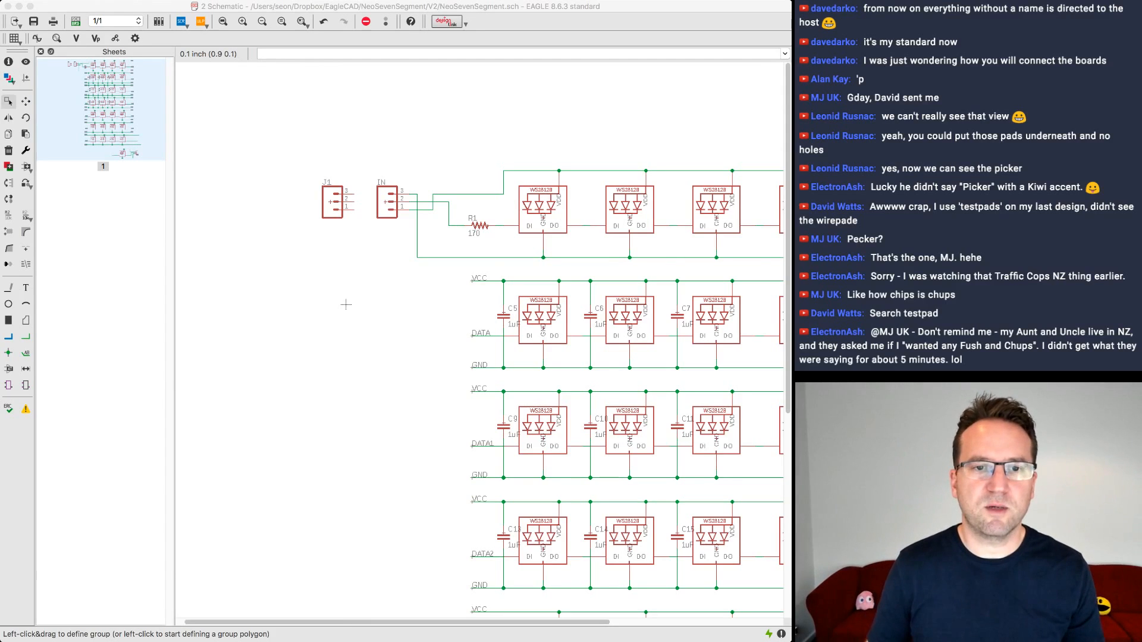
- On the board, move connector J1 onto the IN connector in the upper-left corner, rotated 90 degrees
scroll(345, 304, up, 4)
click(363, 220)
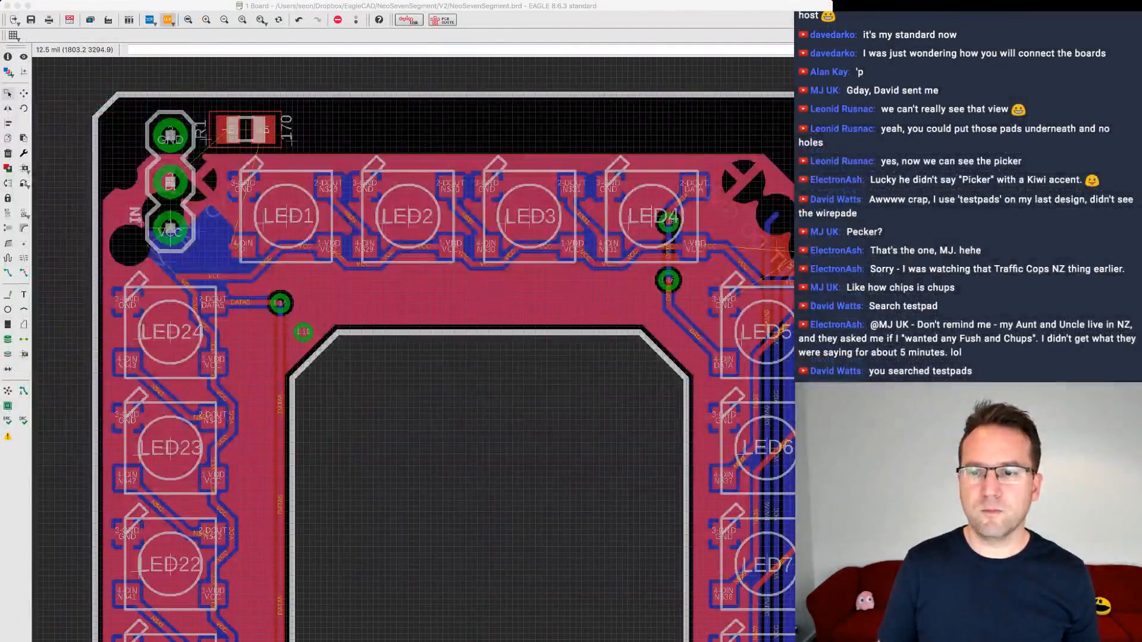
scroll(386, 298, down, 5)
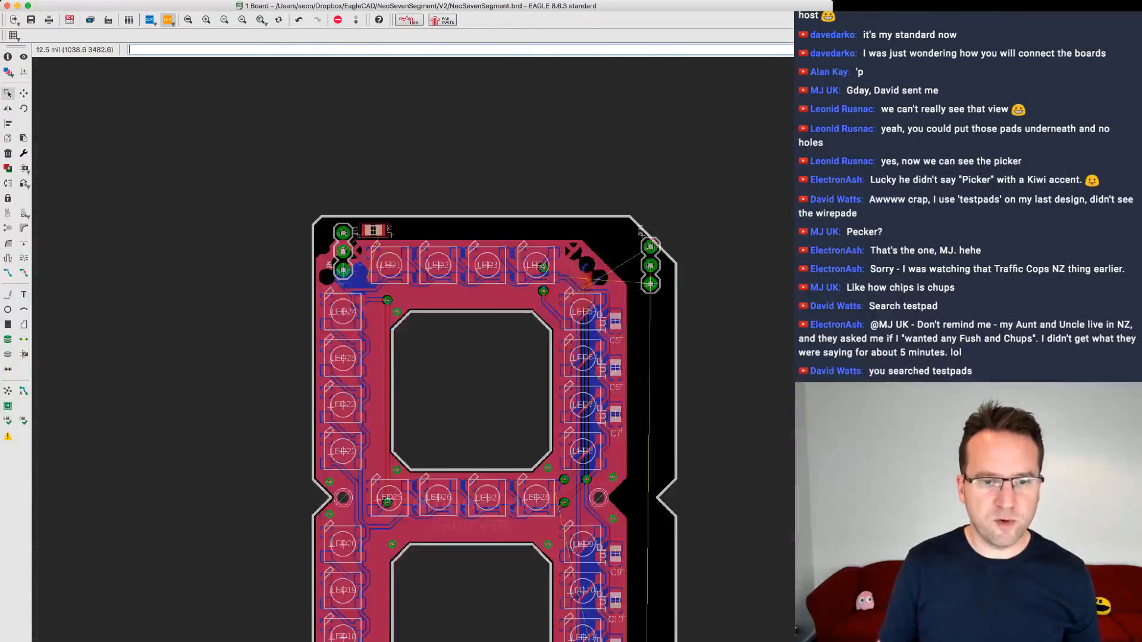
scroll(416, 297, down, 3)
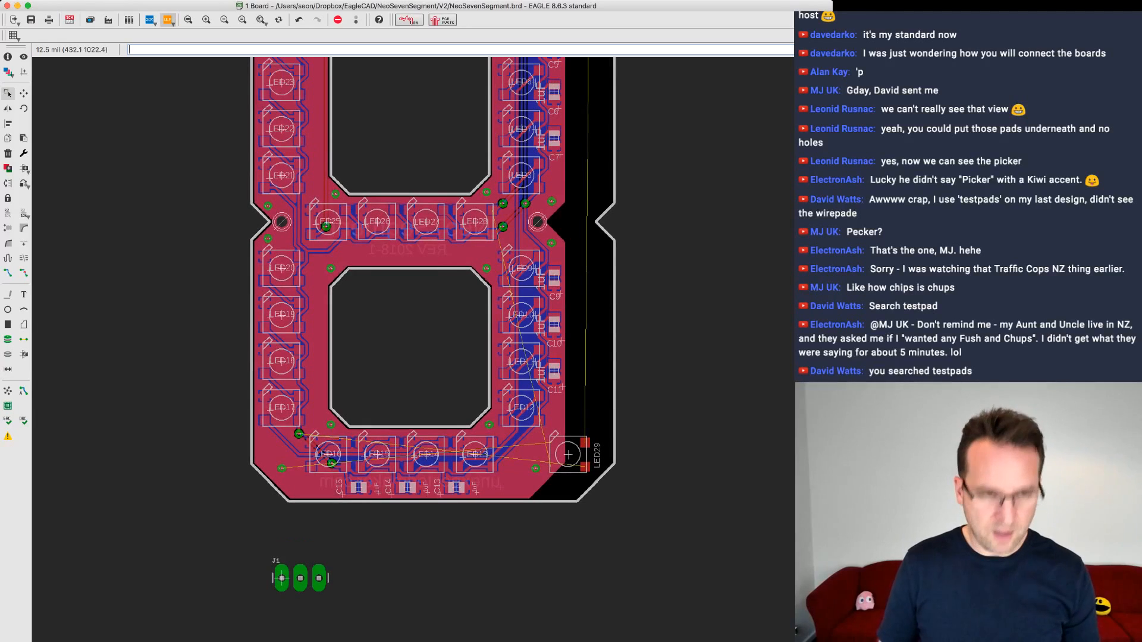
click(24, 94)
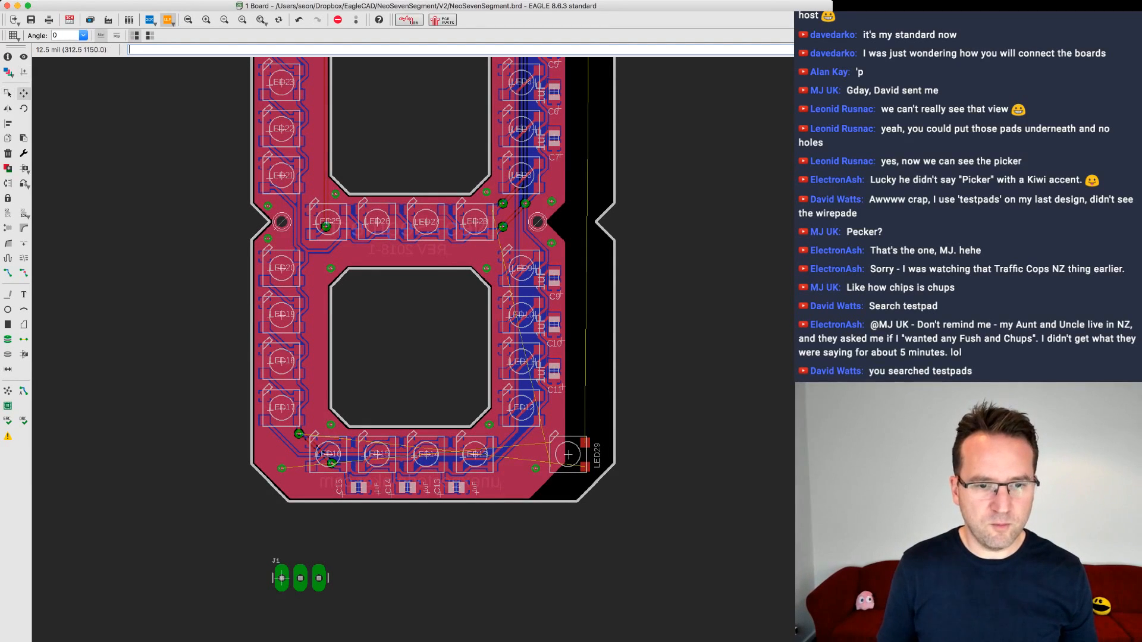
click(282, 579)
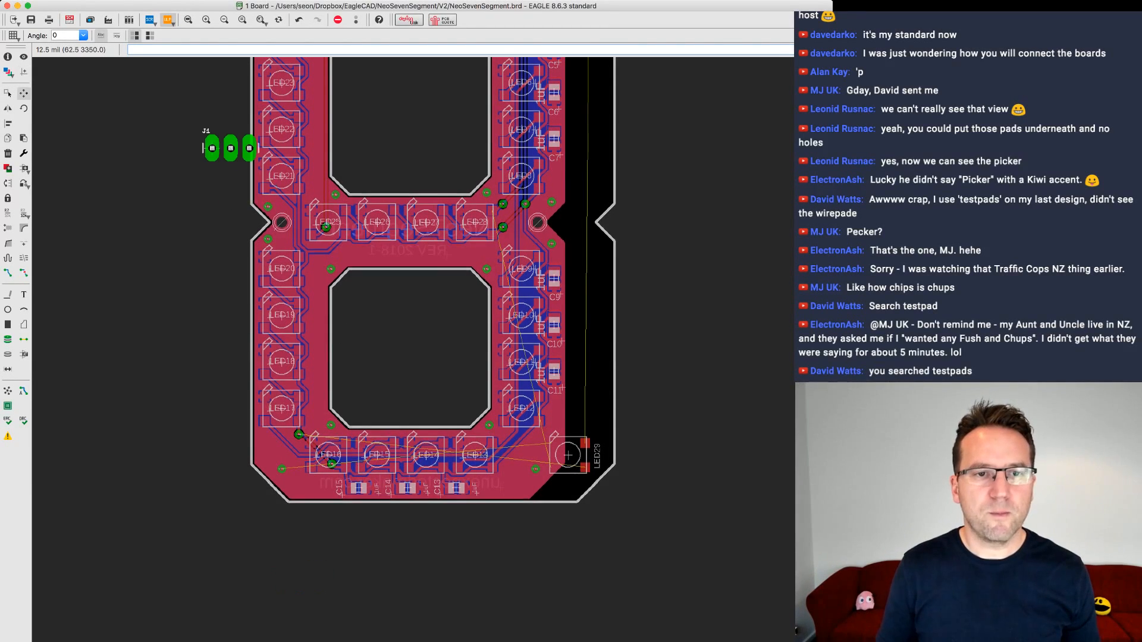
scroll(226, 149, up, 5)
right_click(224, 278)
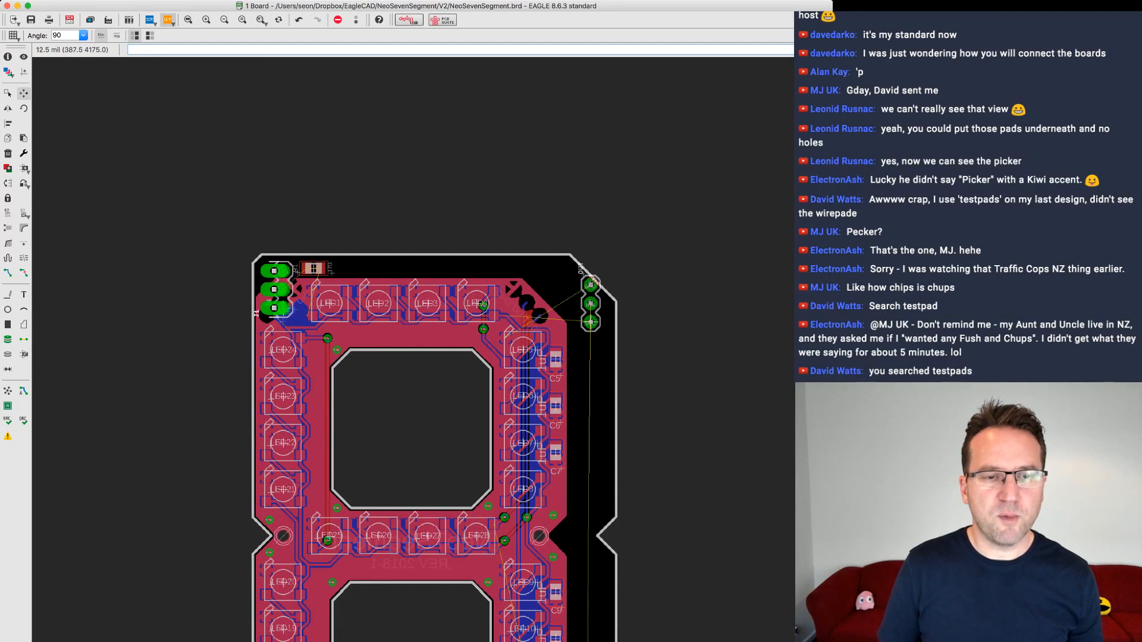
click(273, 306)
- Flip the board view to its underside and examine how J1's long pads overlap the IN connector
scroll(274, 306, up, 6)
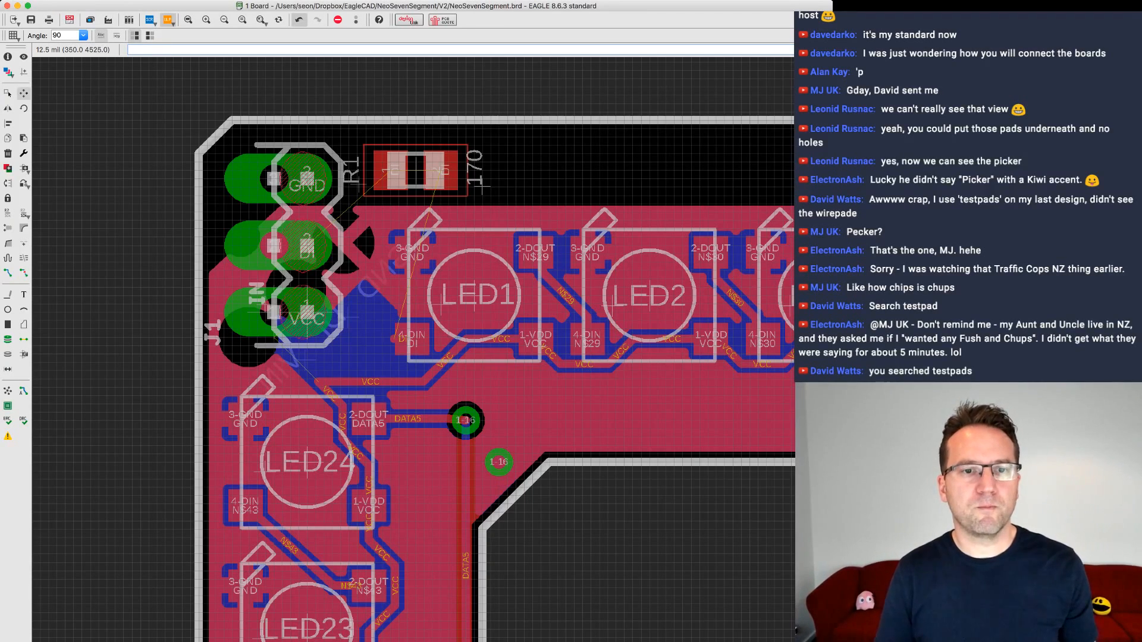
click(279, 20)
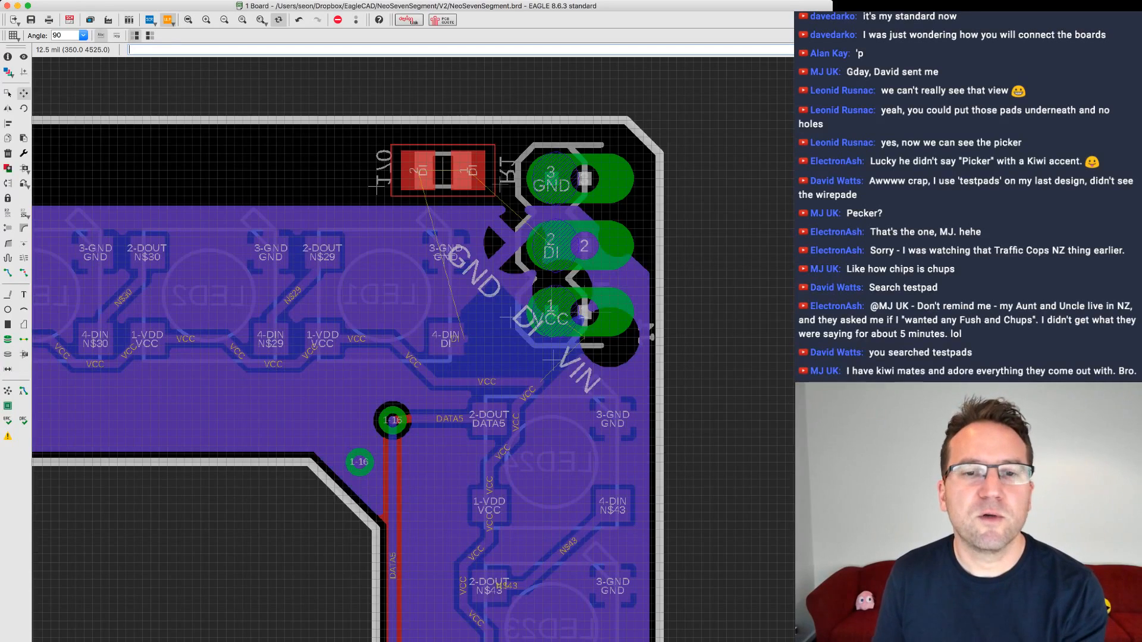
key(super+f)
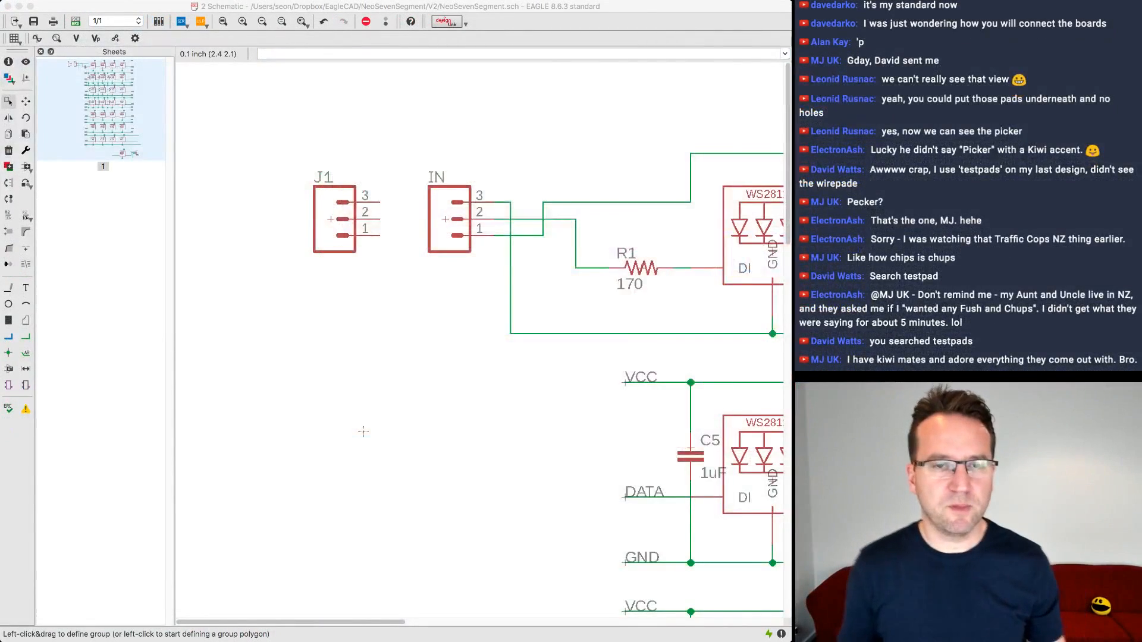
- In the schematic, delete the three net segments attached to the pins of the IN connector
scroll(363, 432, up, 2)
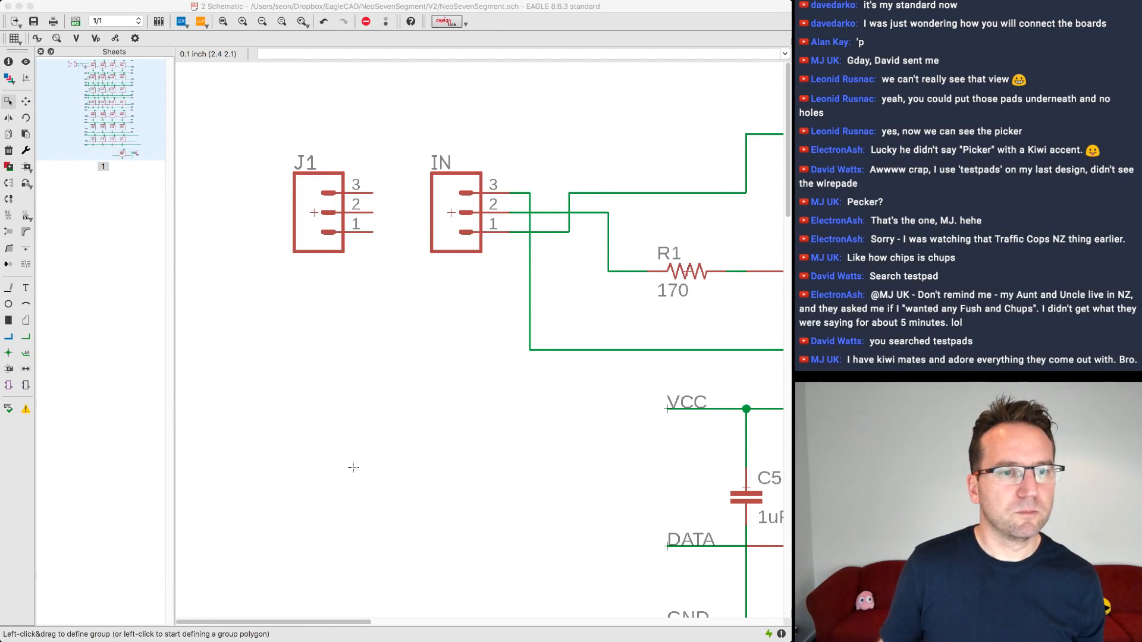
key(Delete)
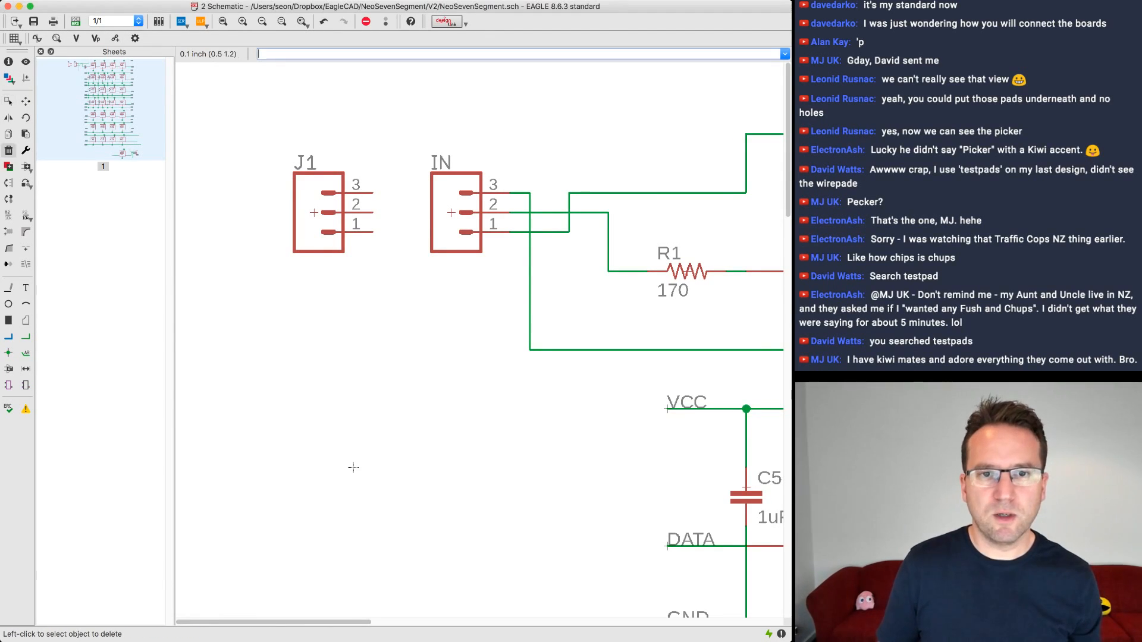
click(515, 212)
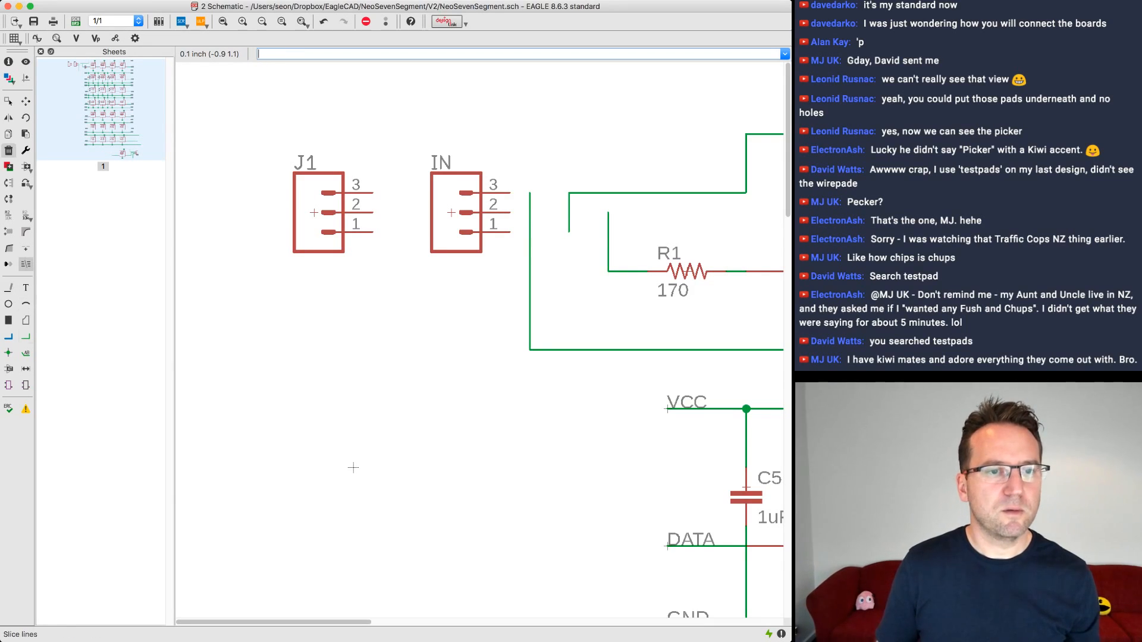
- Move the IN connector clear of the loose net ends, directly below J1 in the schematic
click(25, 336)
key(F7)
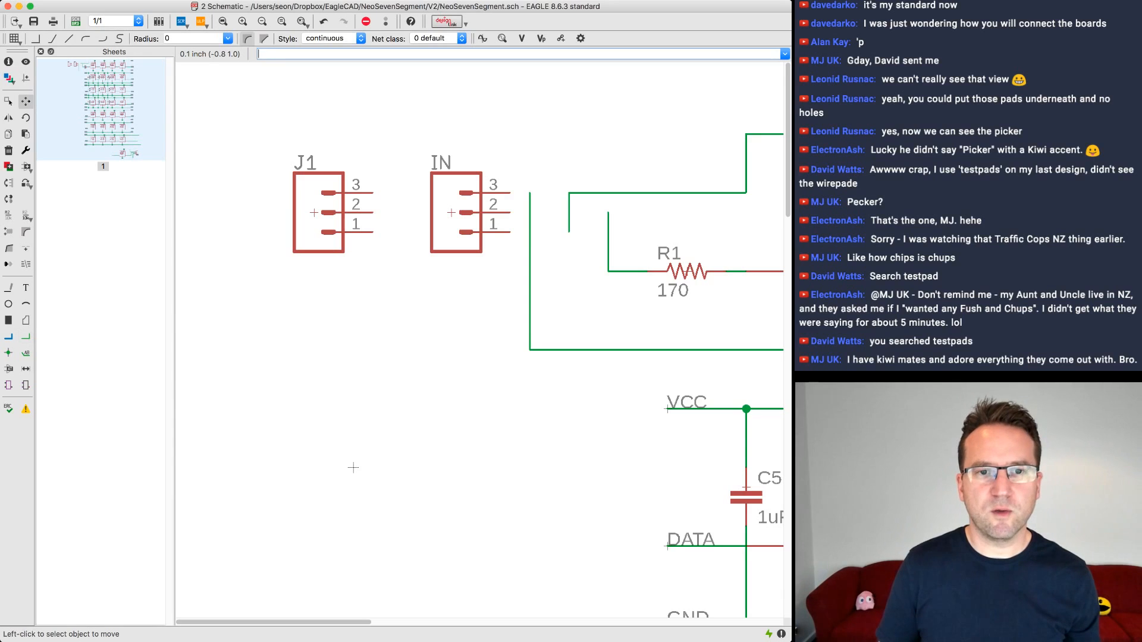
click(452, 212)
click(314, 369)
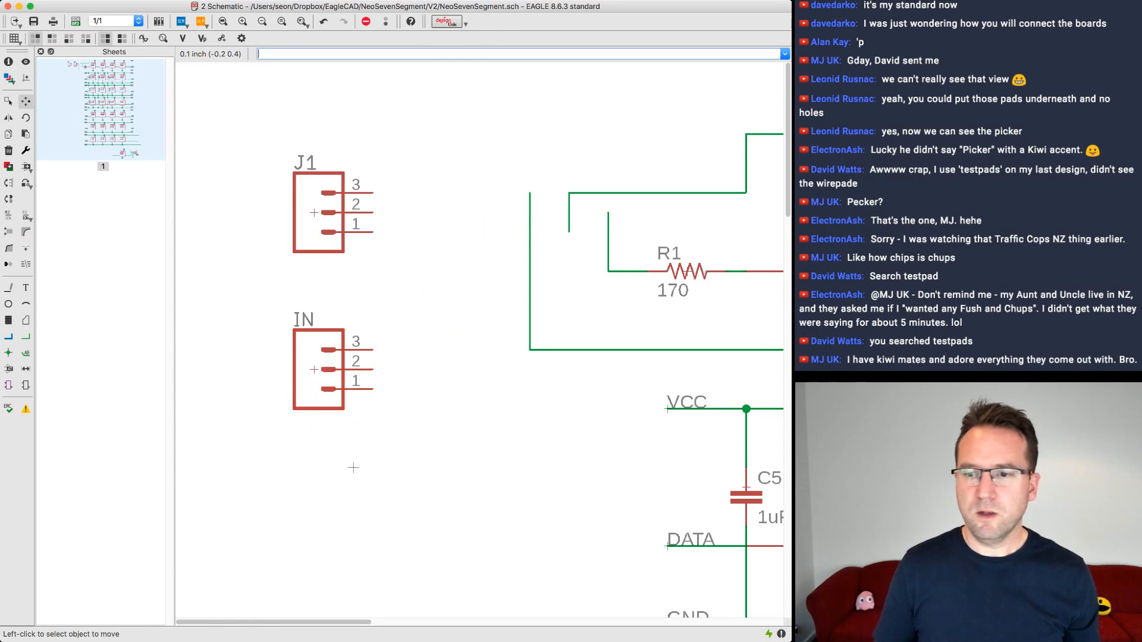
- Draw nets connecting the open GND, VCC and DI wires to J1 pins 3, 1 and 2 respectively
click(26, 337)
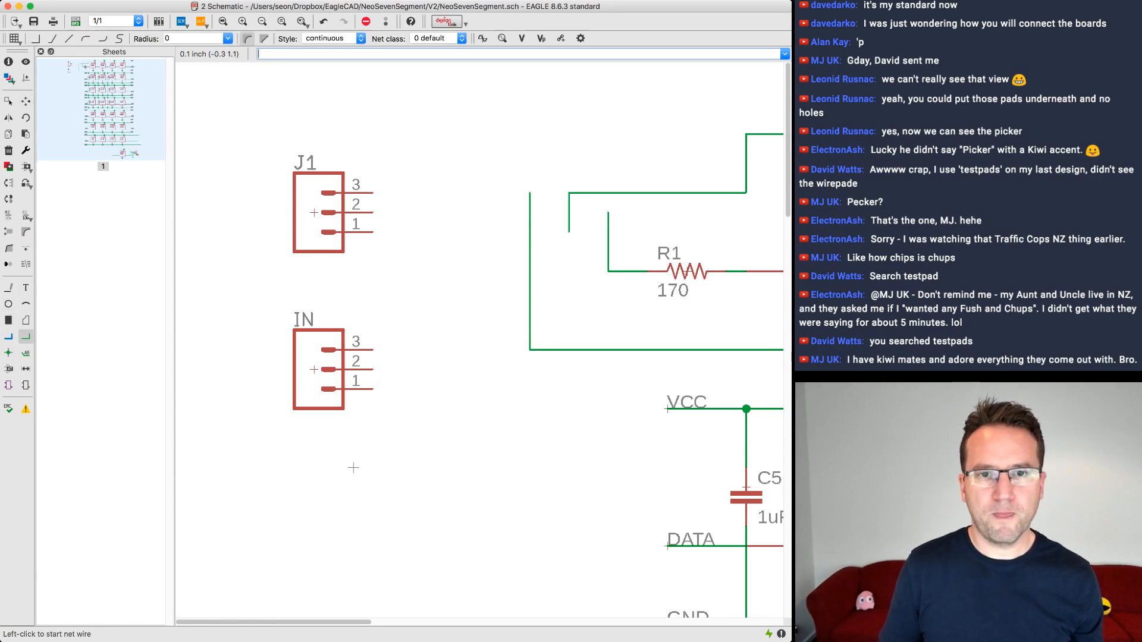
click(530, 192)
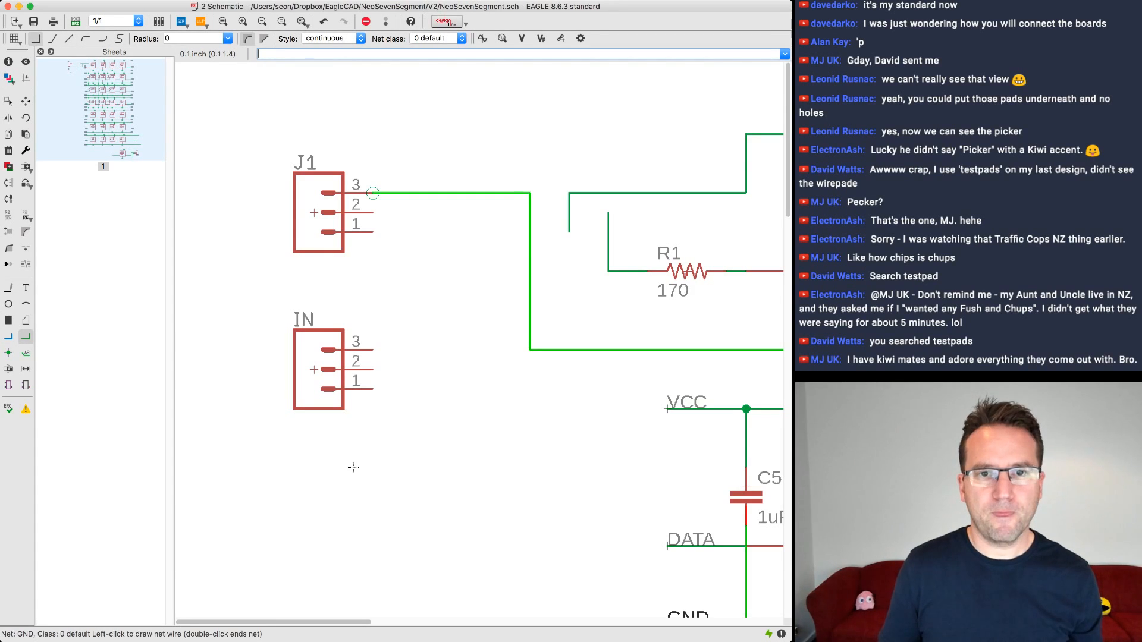
click(372, 192)
click(569, 232)
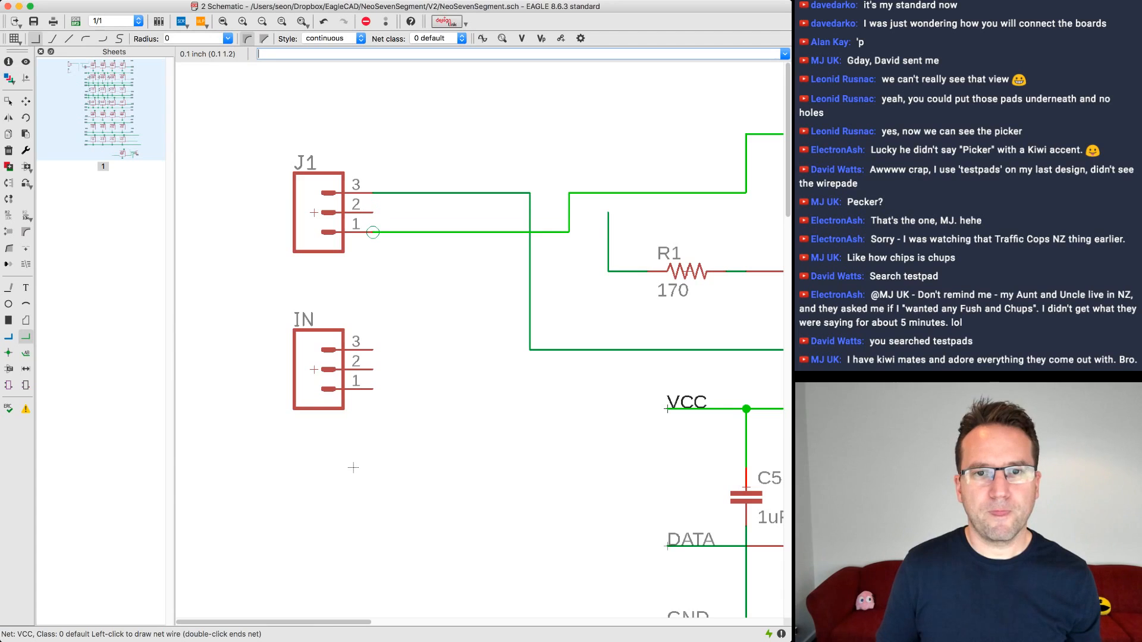
click(373, 232)
click(608, 212)
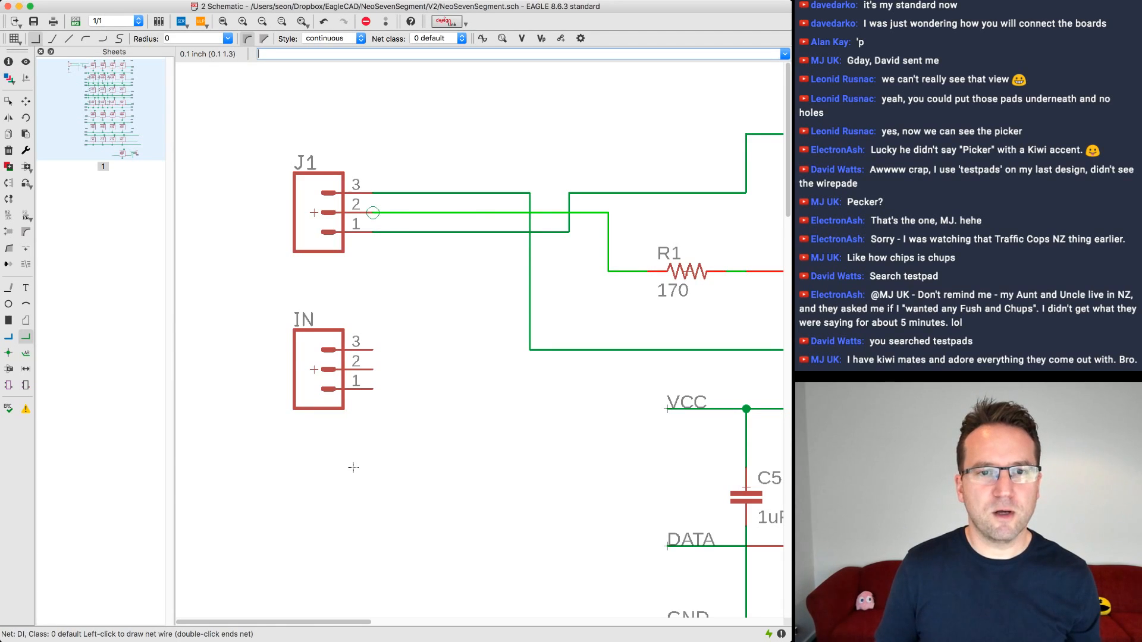
click(373, 213)
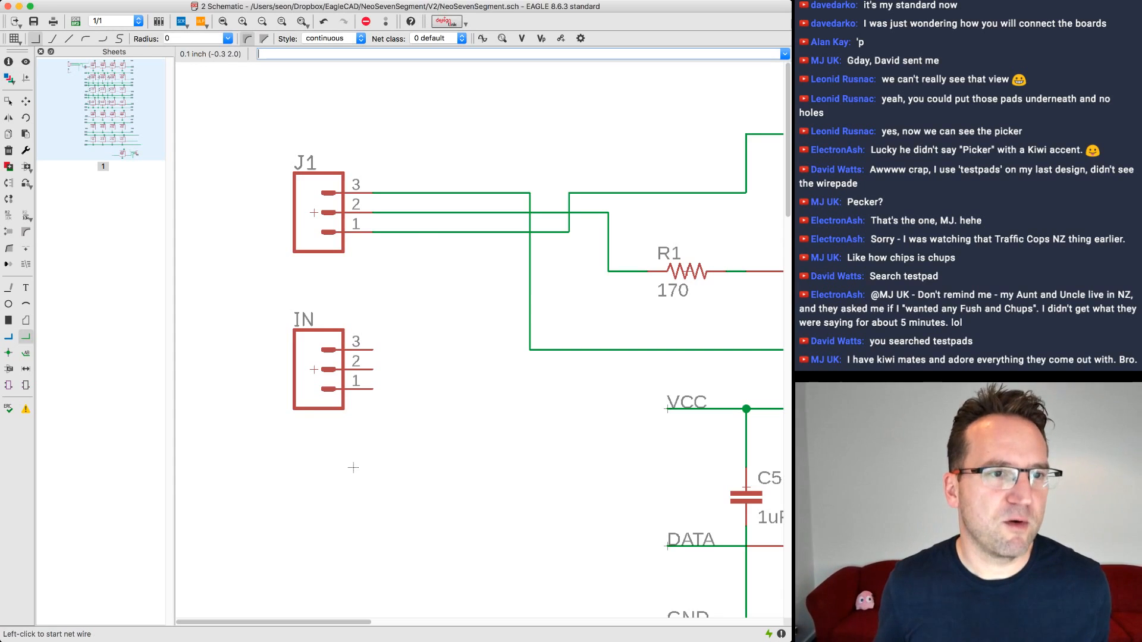
- Delete the unconnected IN connector from the schematic
click(26, 101)
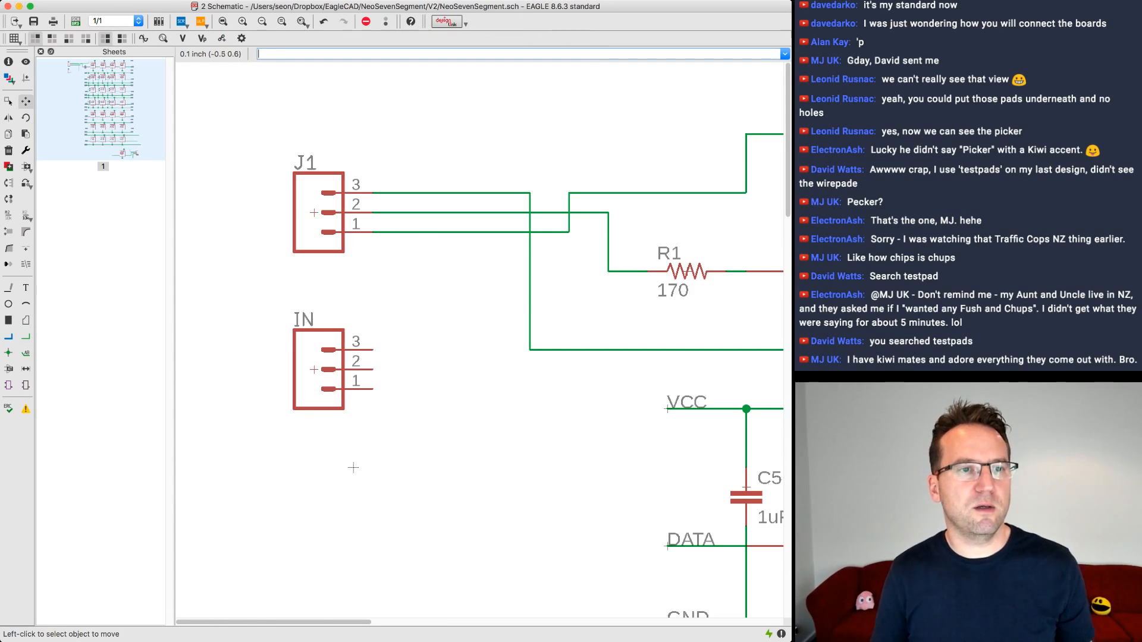
click(8, 150)
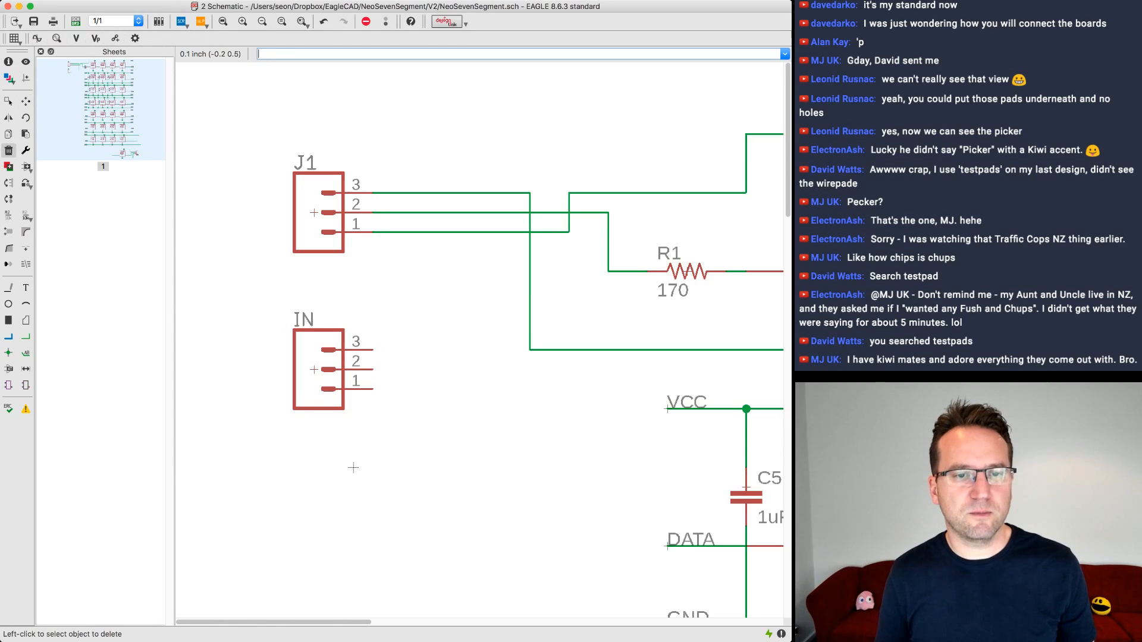
click(353, 468)
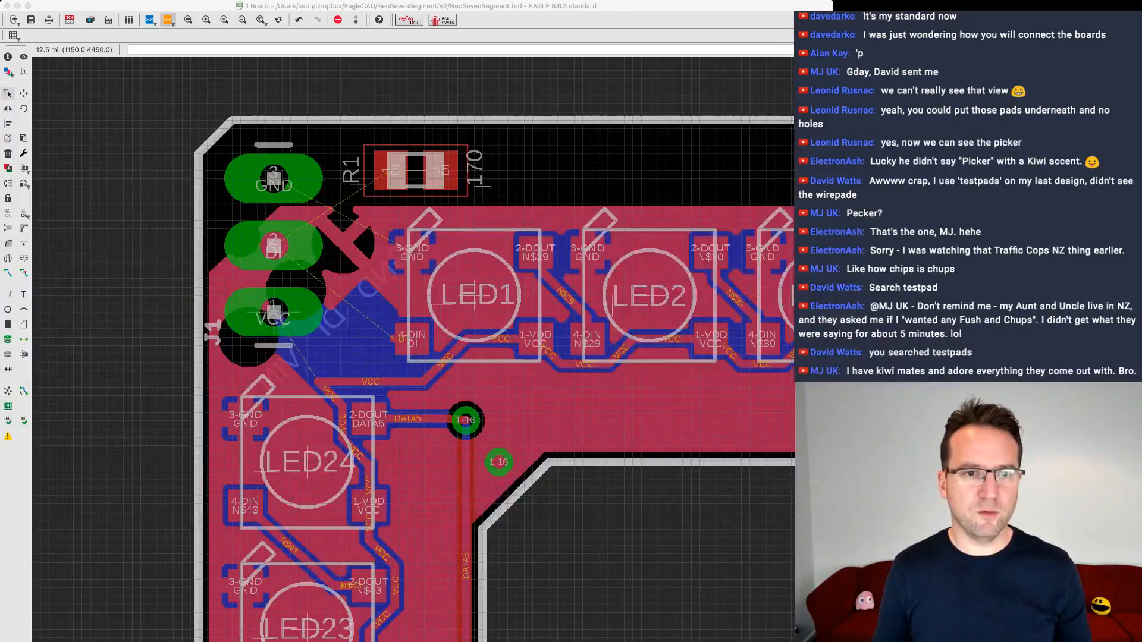
- On the board, shift connector J1 slightly closer to the outer side edge, keeping its 90-degree rotation
scroll(443, 386, up, 2)
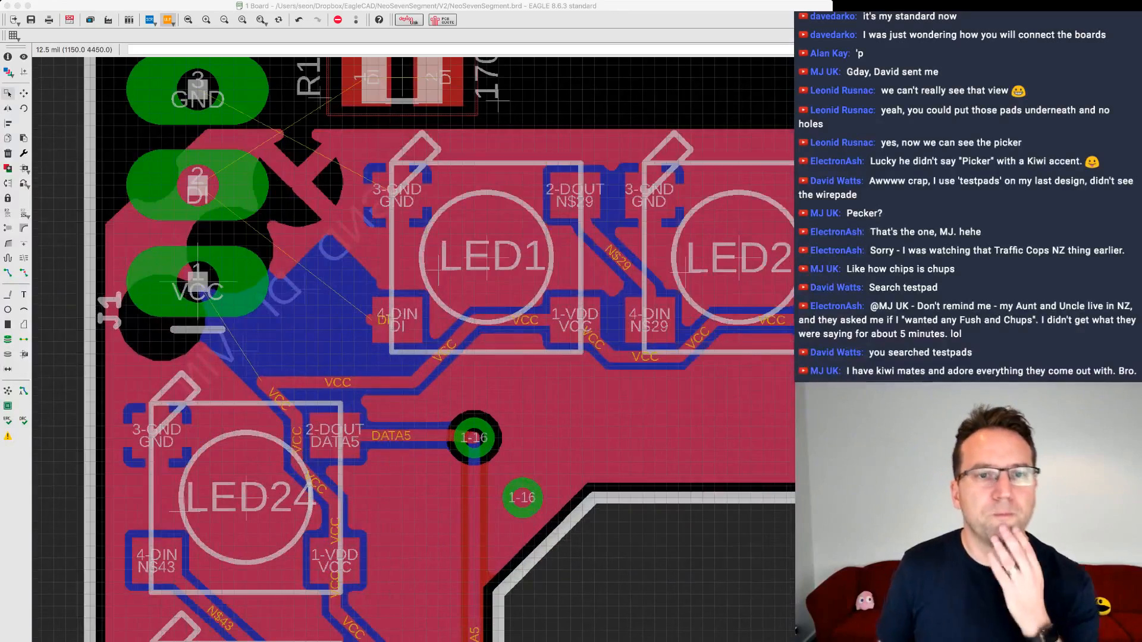
scroll(443, 385, down, 3)
scroll(443, 386, up, 1)
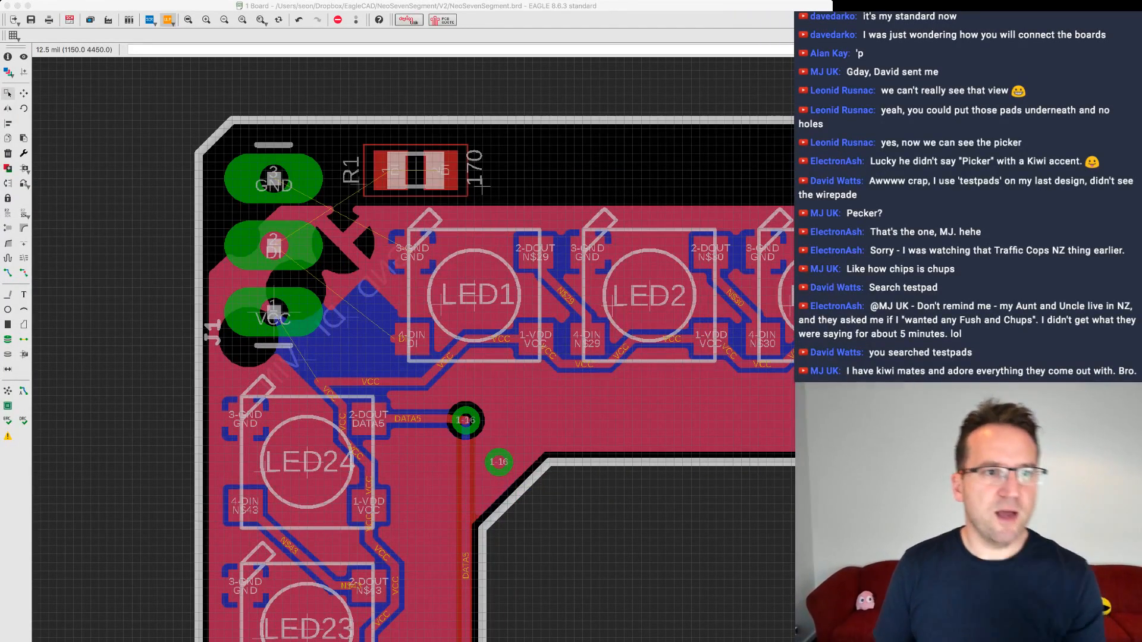
click(23, 93)
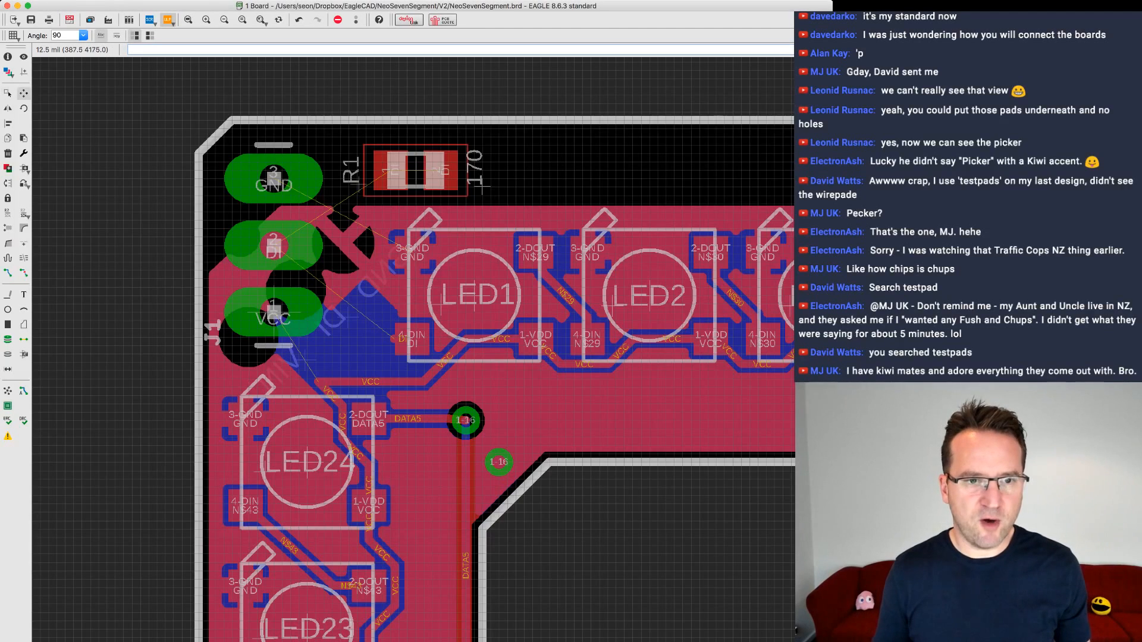
drag(273, 311, 265, 310)
click(265, 312)
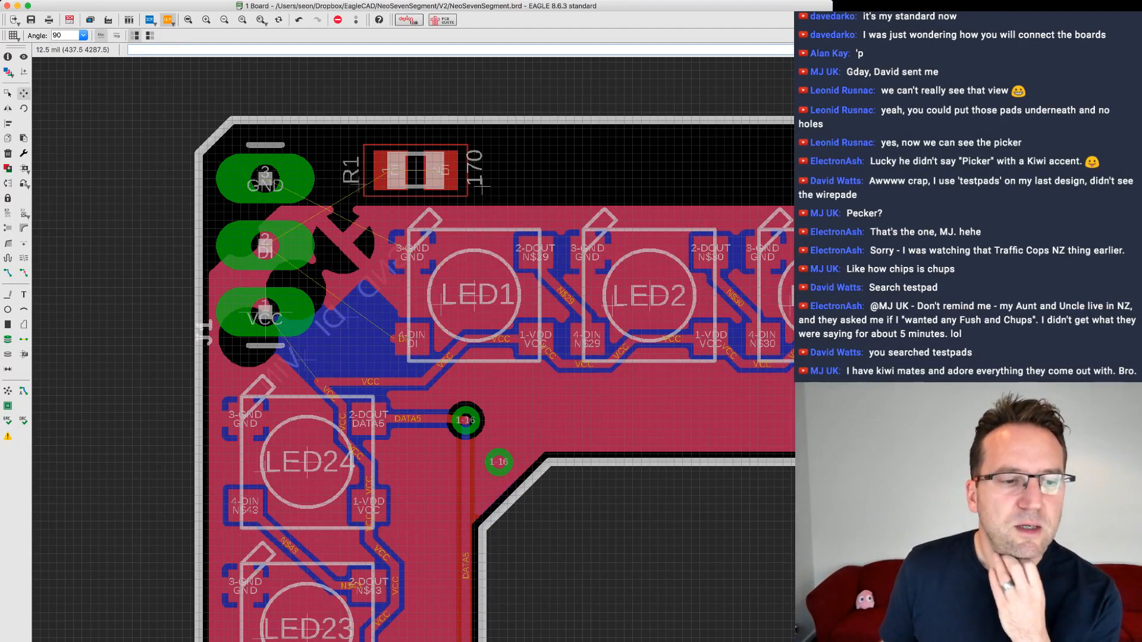
- Place resistor R1 between J1 and LED1, rotated to 270 degrees, and recalculate the ratsnest
click(416, 170)
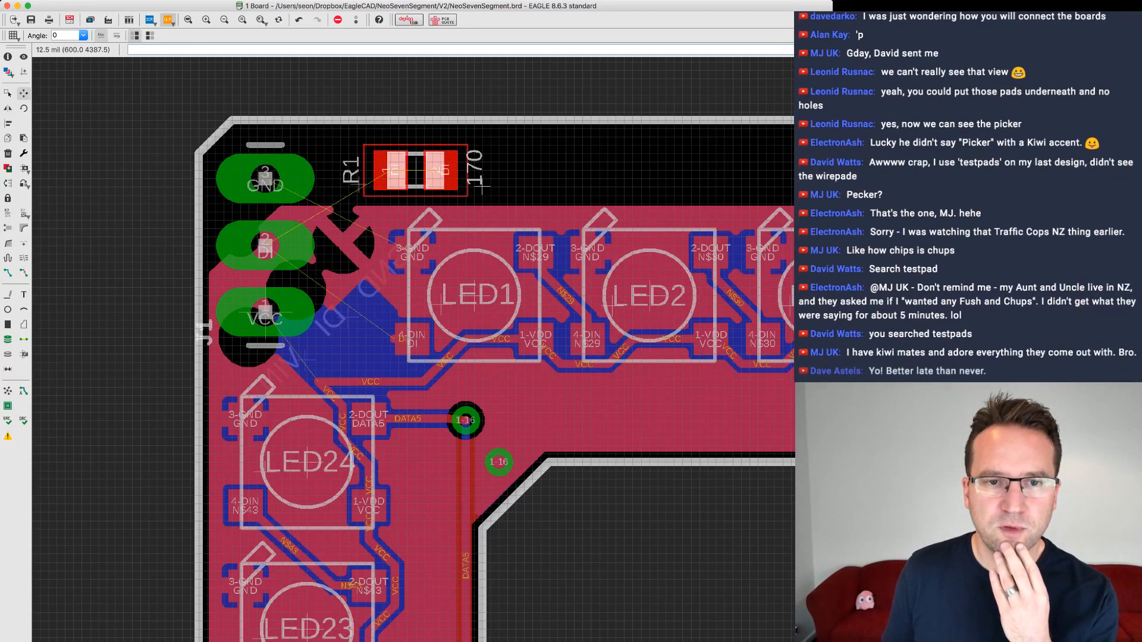
right_click(415, 166)
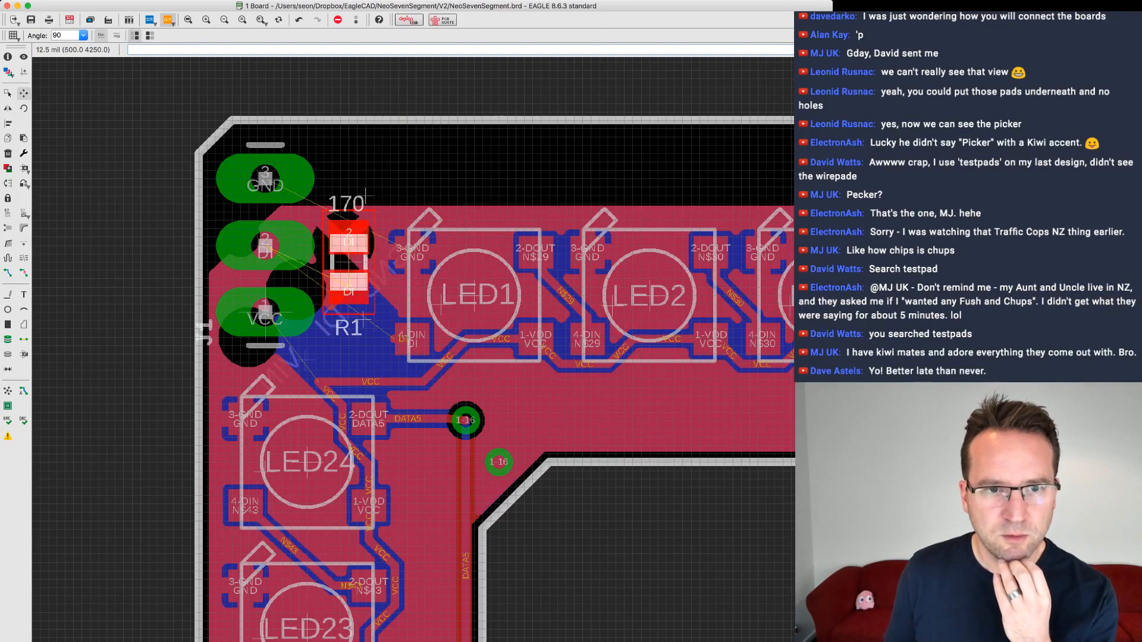
right_click(349, 279)
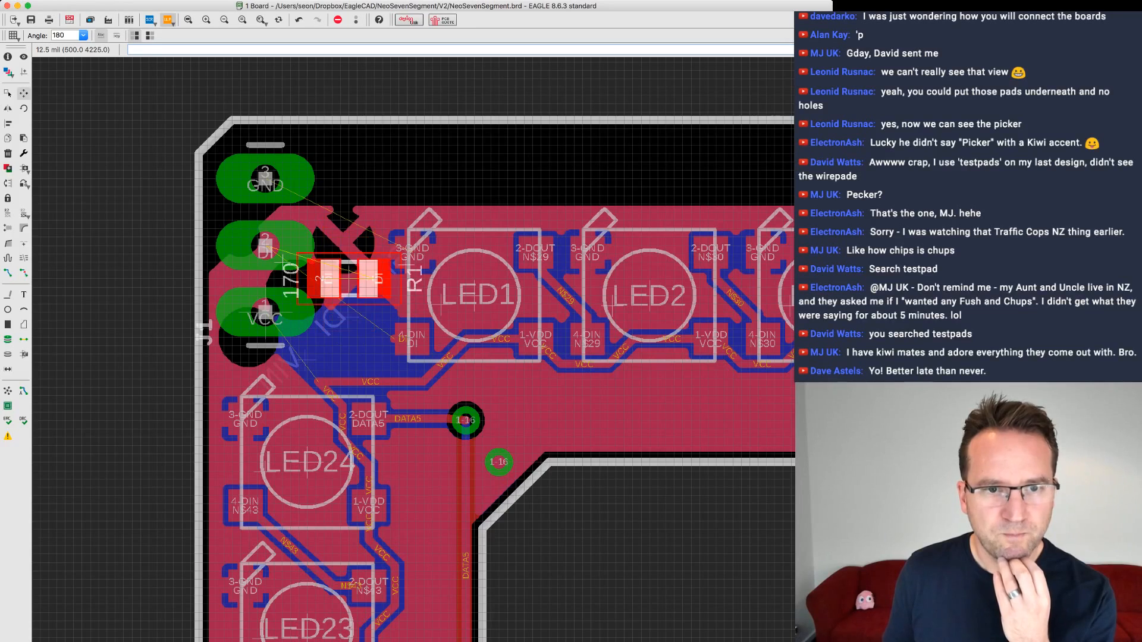
right_click(348, 282)
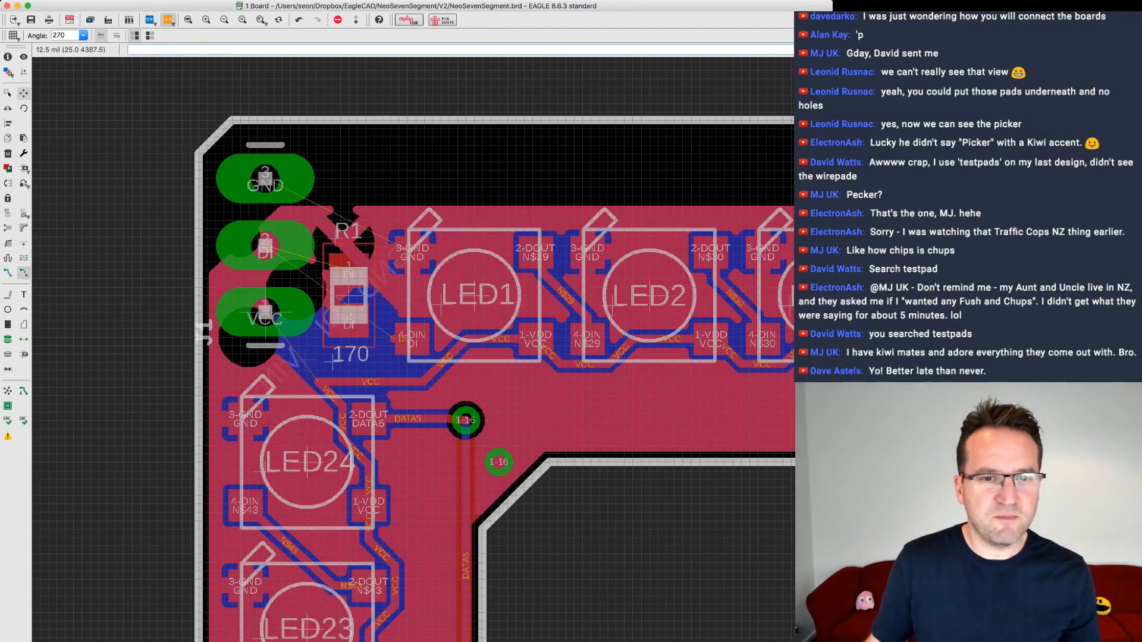
click(24, 272)
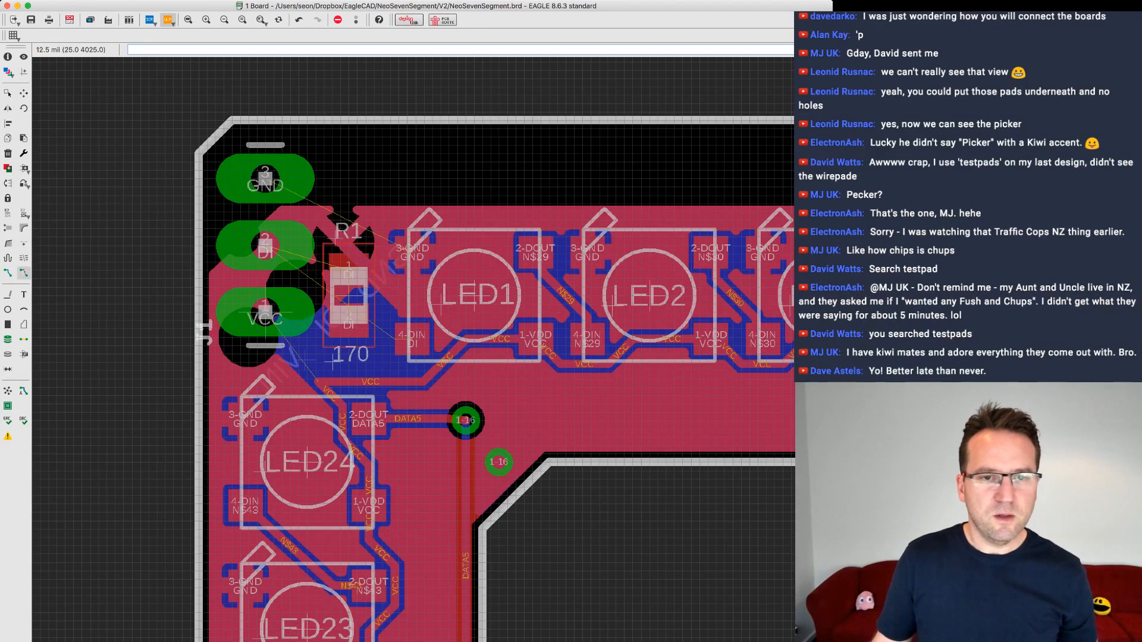
click(8, 390)
- Examine the copper pour and airwires around J1, R1 and the neighbouring LEDs in the board's corner
scroll(525, 469, up, 2)
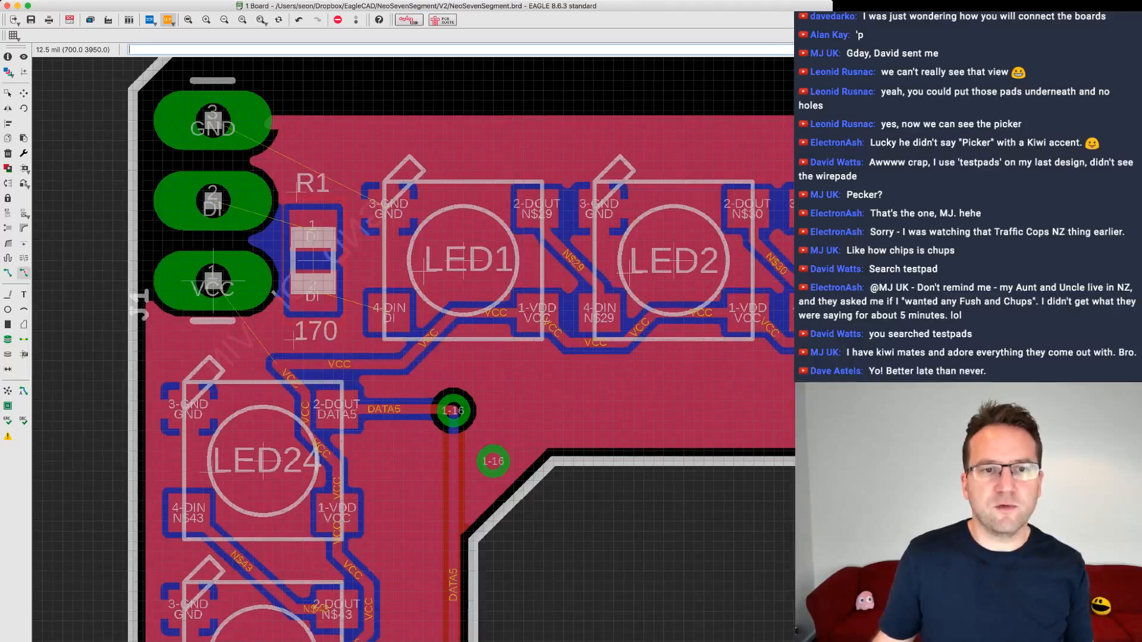
scroll(571, 496, down, 2)
middle_drag(485, 435, 539, 459)
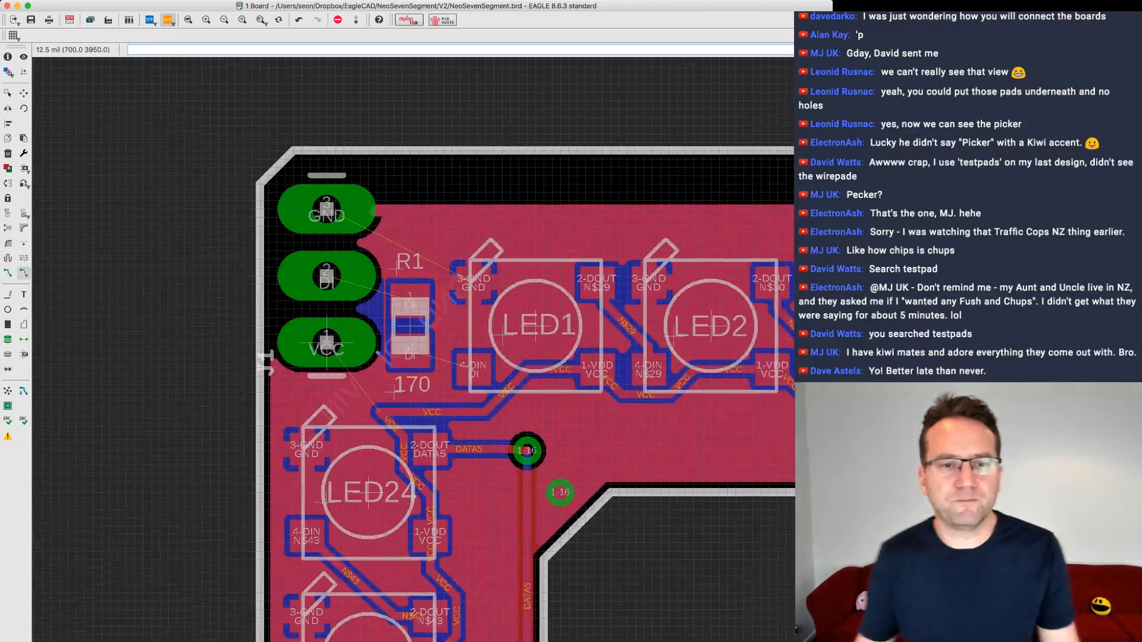
scroll(538, 459, up, 2)
scroll(454, 355, down, 1)
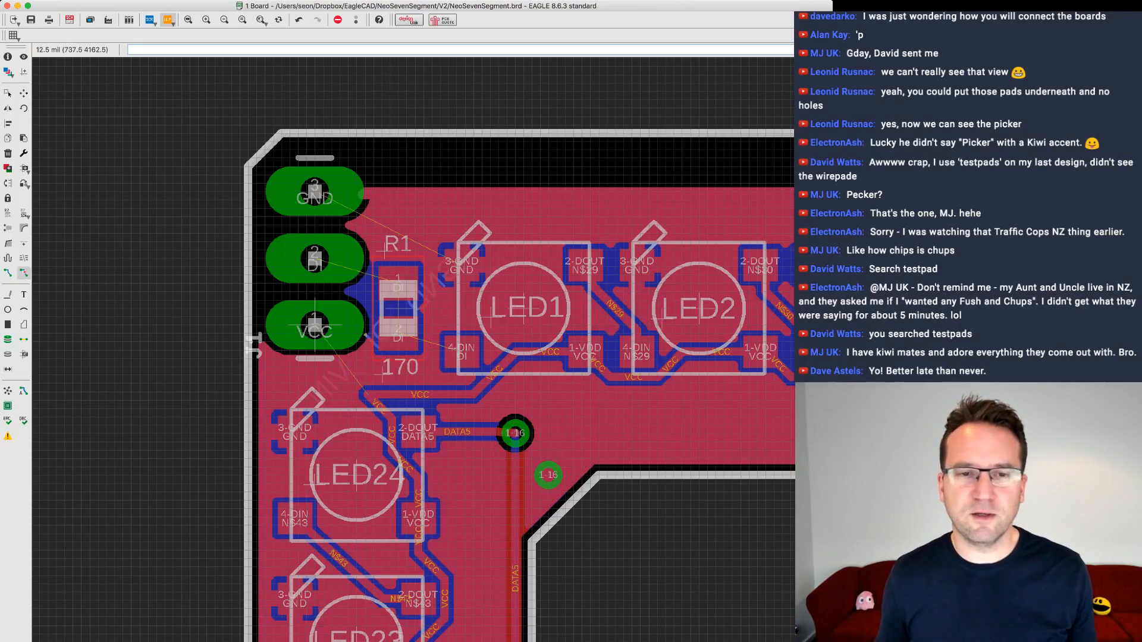
middle_drag(363, 179, 250, 162)
scroll(337, 156, down, 1)
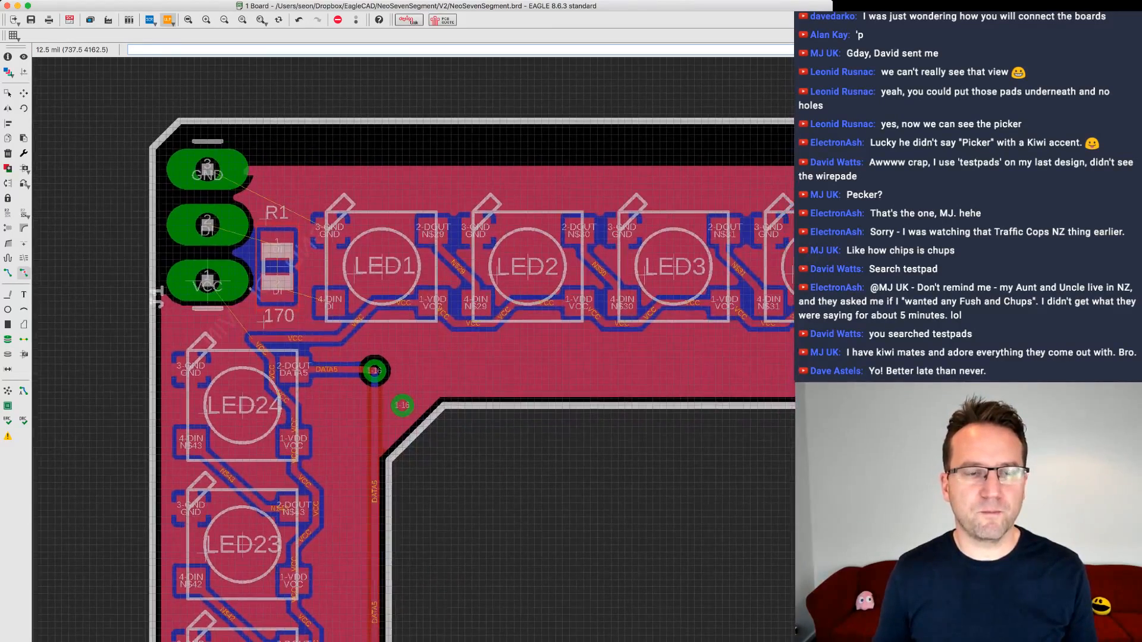
scroll(405, 284, up, 1)
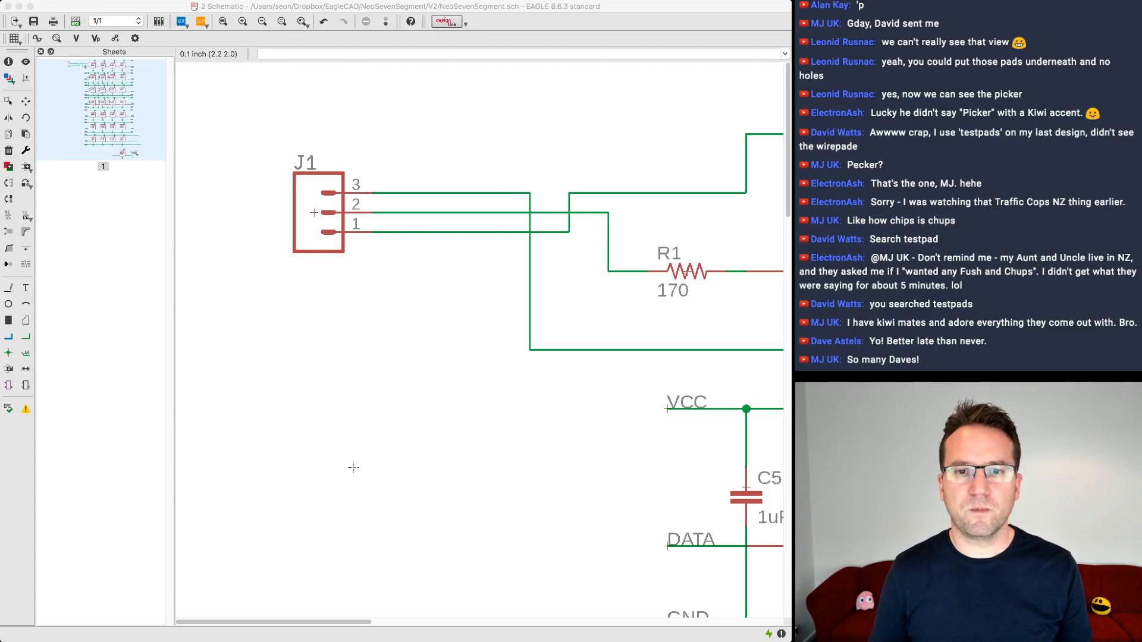
- In the schematic, copy connector J1 and place the copy directly below the OUT connector, rotated 180 degrees
click(471, 350)
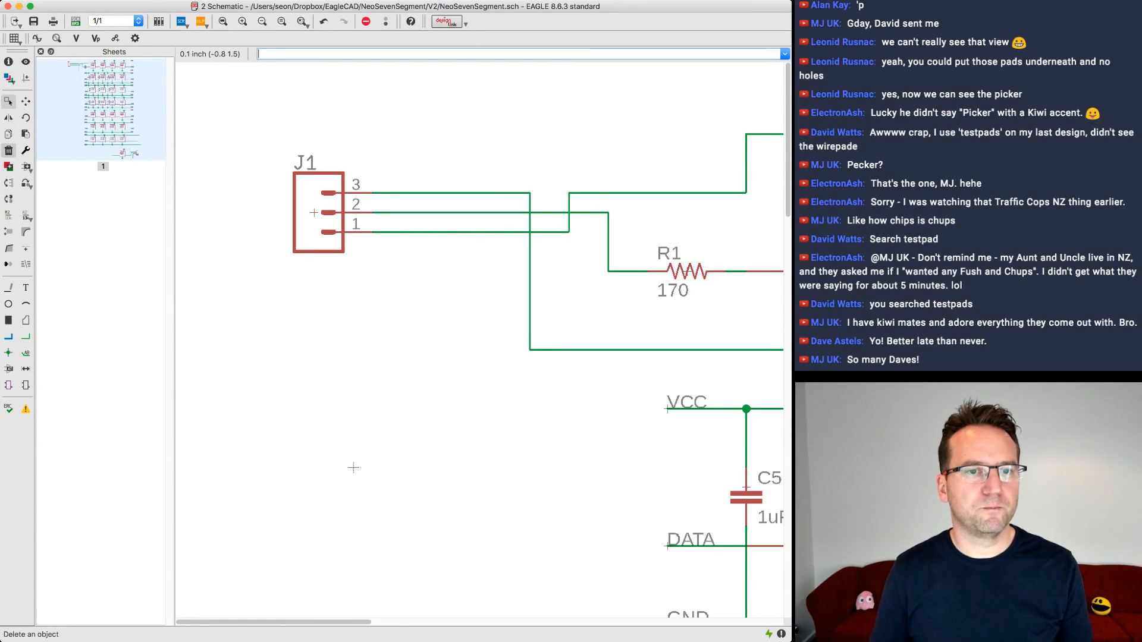
click(9, 135)
click(314, 213)
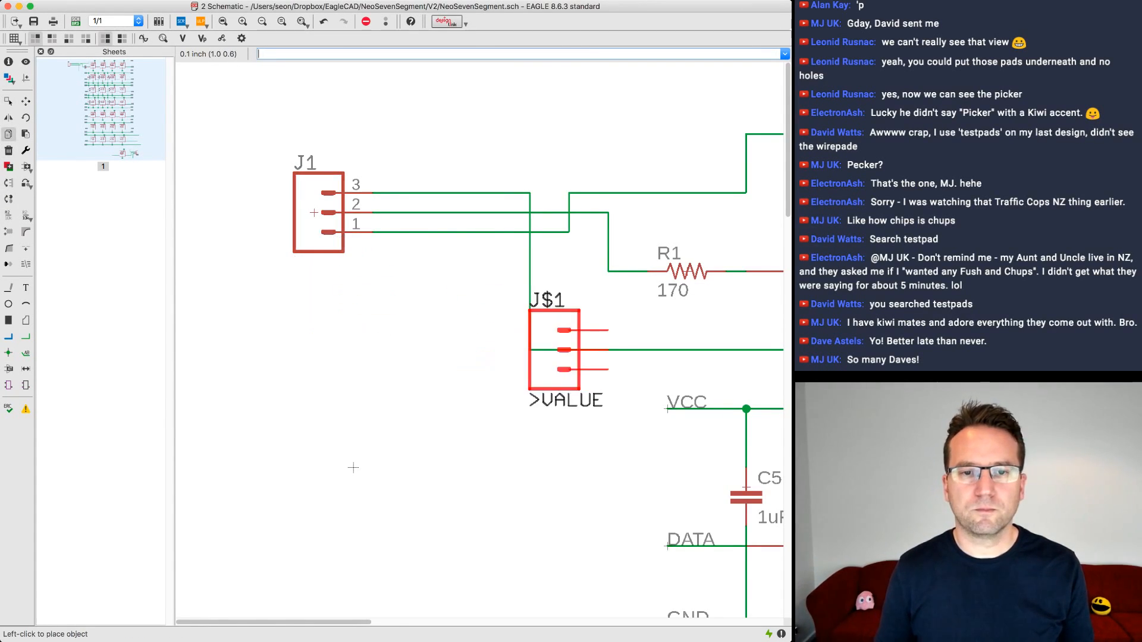
middle_drag(550, 350, 126, 381)
middle_drag(765, 271, 199, 289)
scroll(738, 239, down, 8)
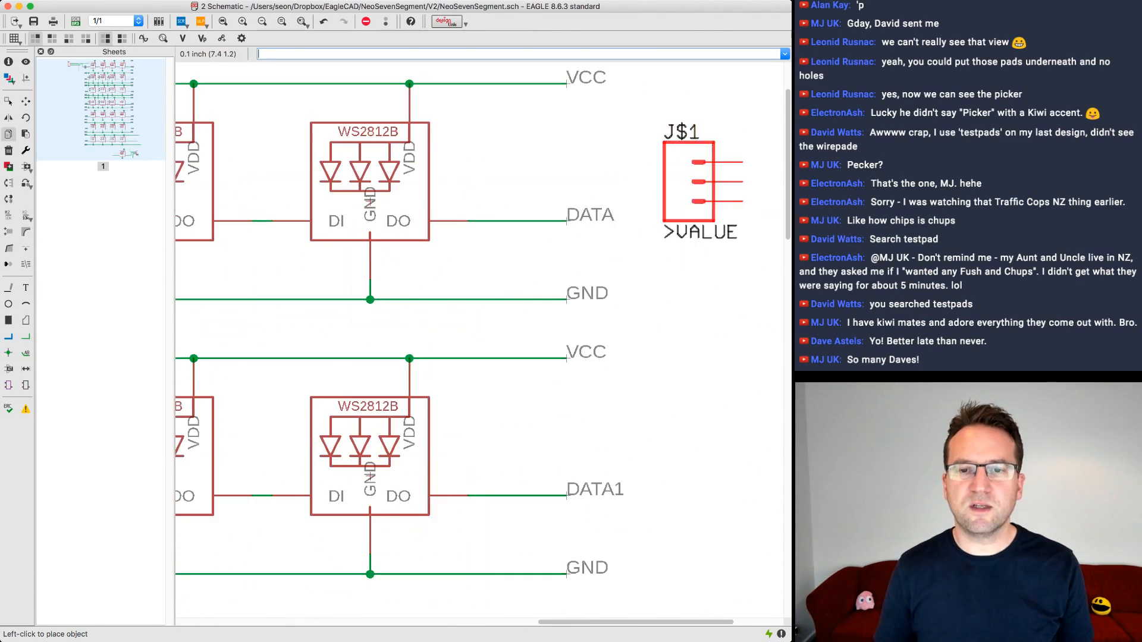
scroll(648, 374, down, 15)
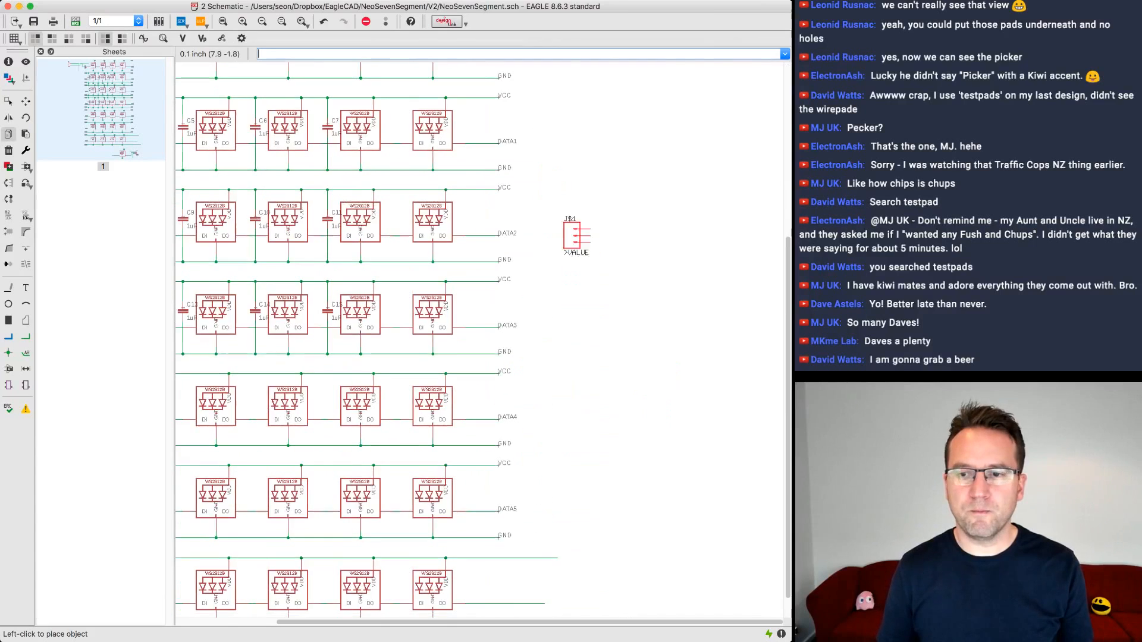
scroll(661, 232, down, 5)
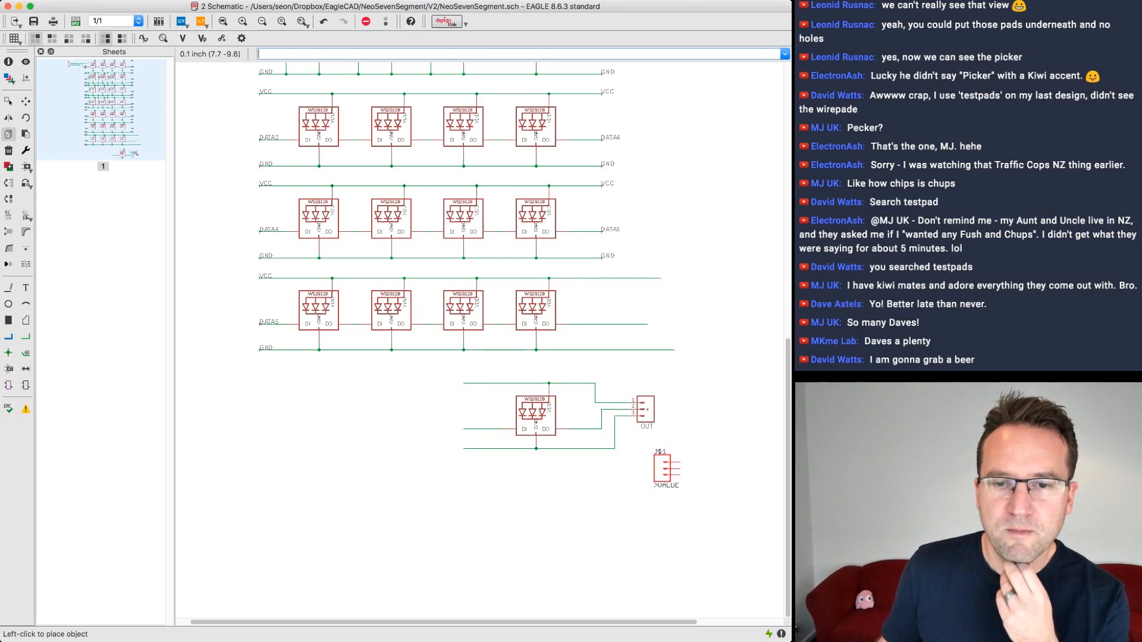
right_click(647, 456)
right_click(647, 460)
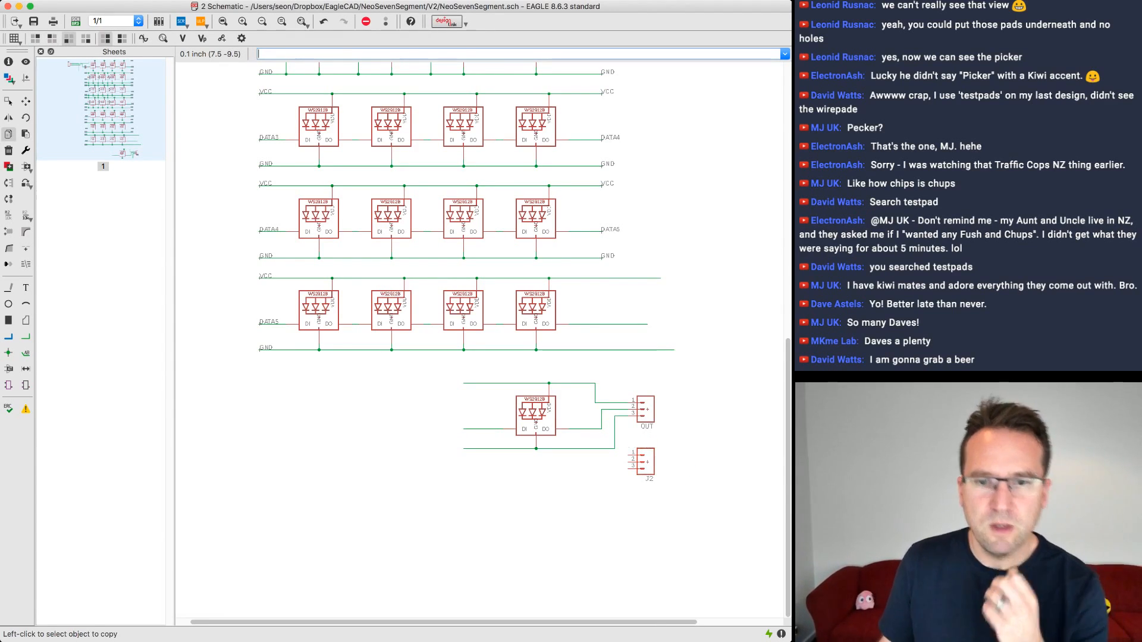
click(642, 461)
- Delete the OUT connector from the schematic, leaving its three net wires in place
scroll(642, 461, up, 2)
scroll(682, 449, up, 2)
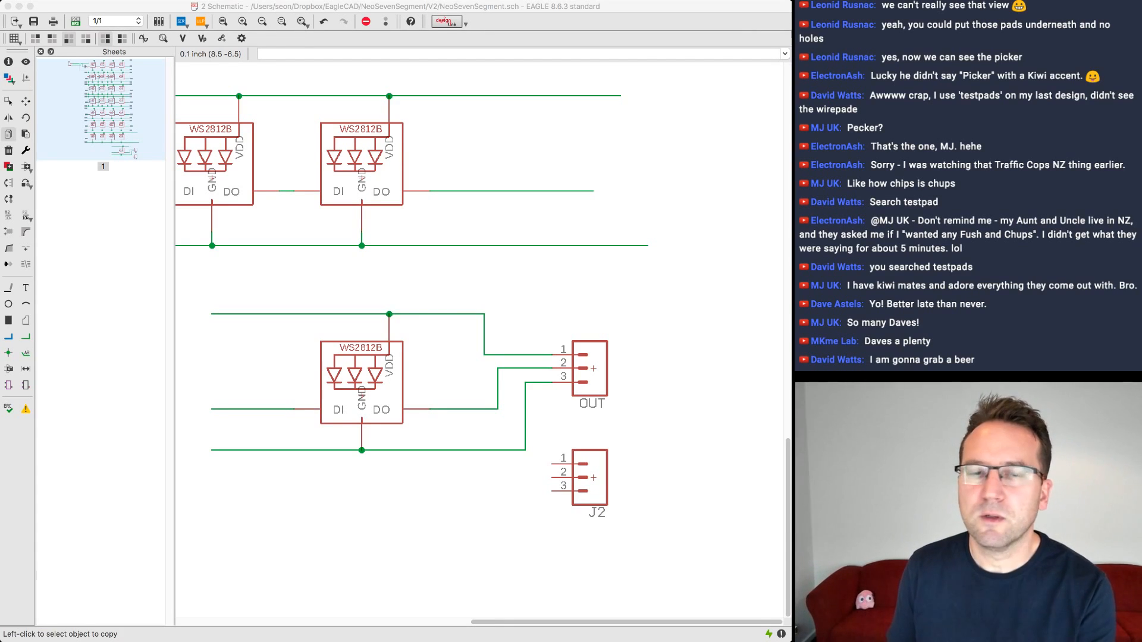
key(super+Tab)
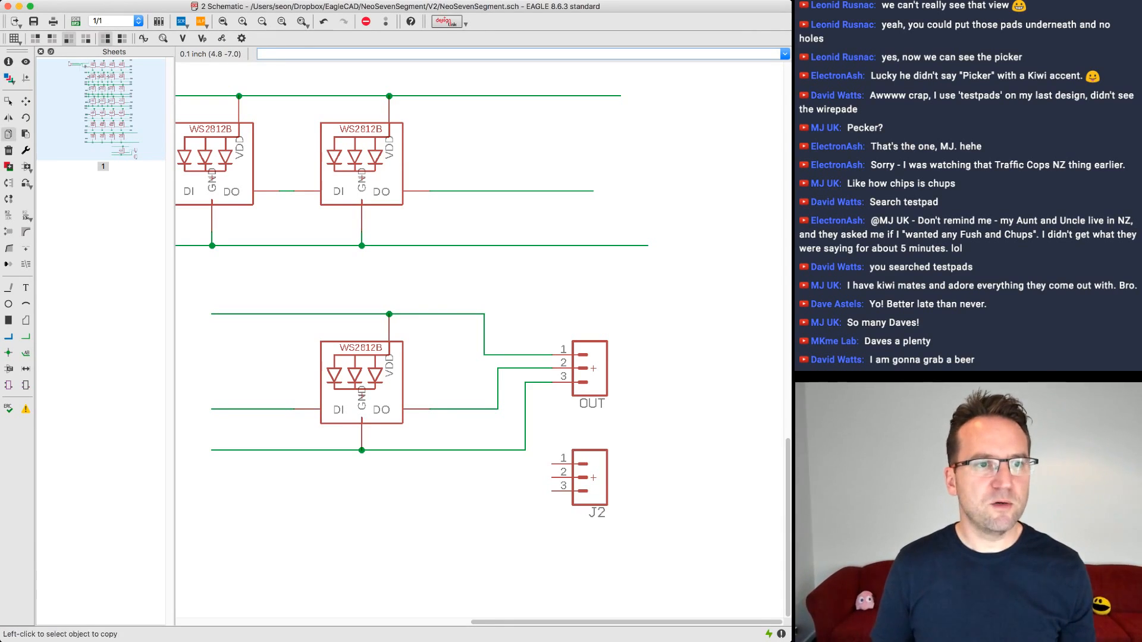
click(9, 151)
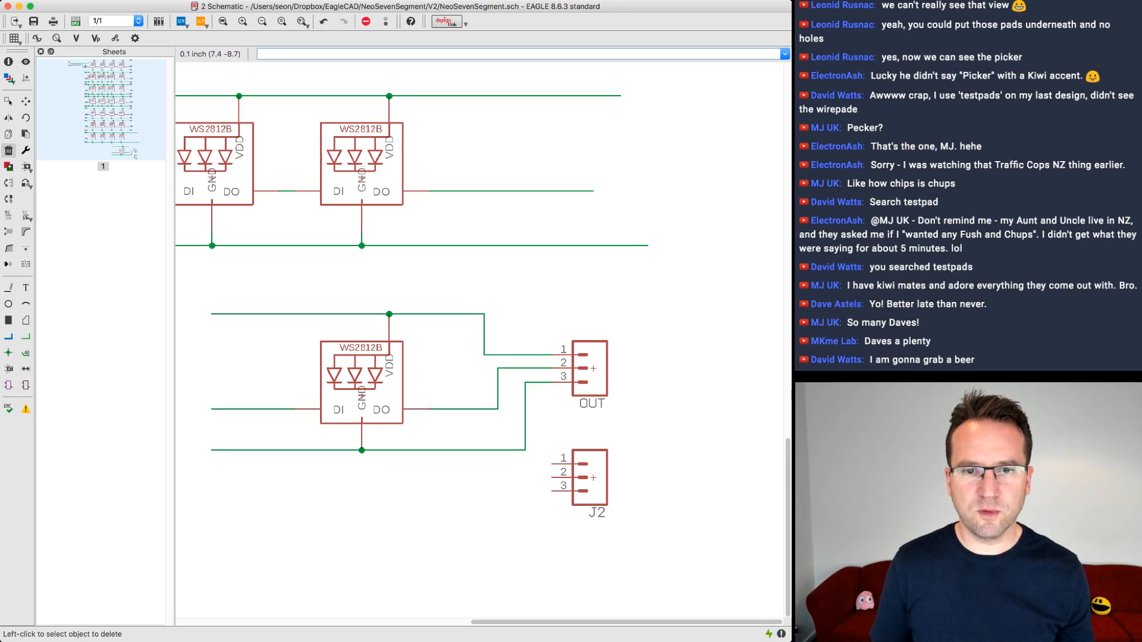
click(593, 368)
- Move connector J2 up into the deleted connector's place, with its three pins level with the open net ends
click(25, 101)
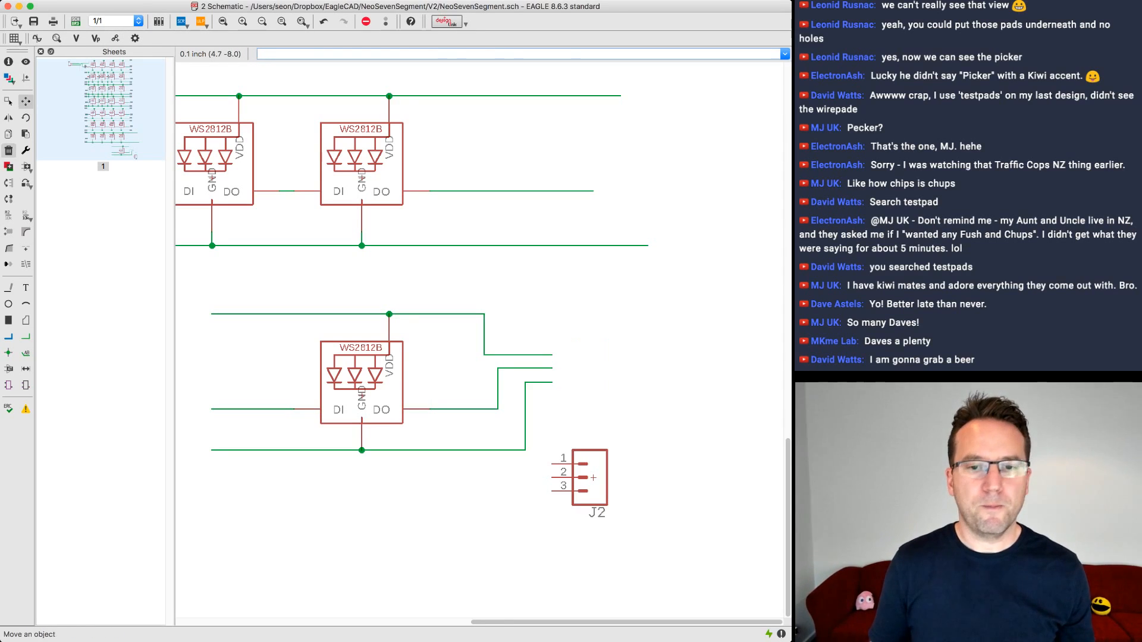
click(593, 478)
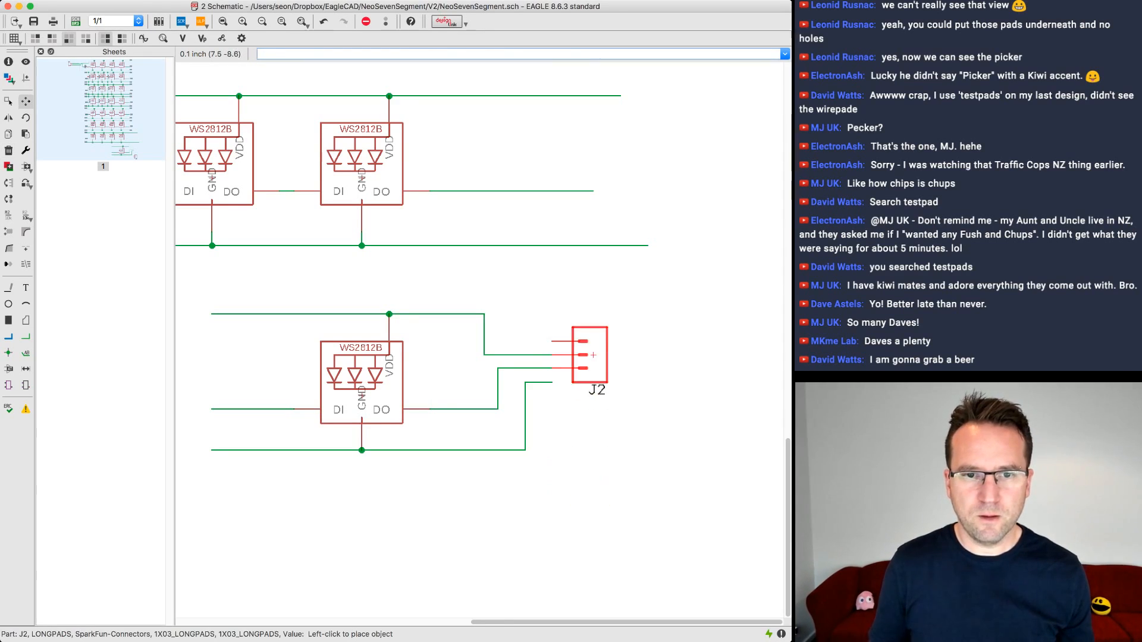
click(607, 368)
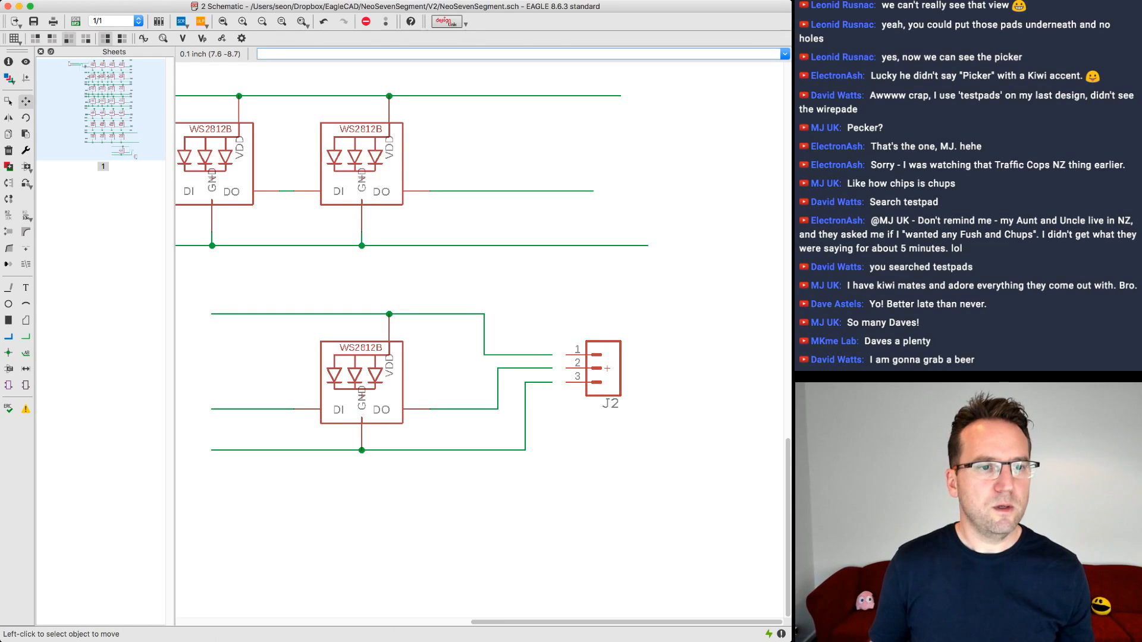
click(25, 336)
click(26, 101)
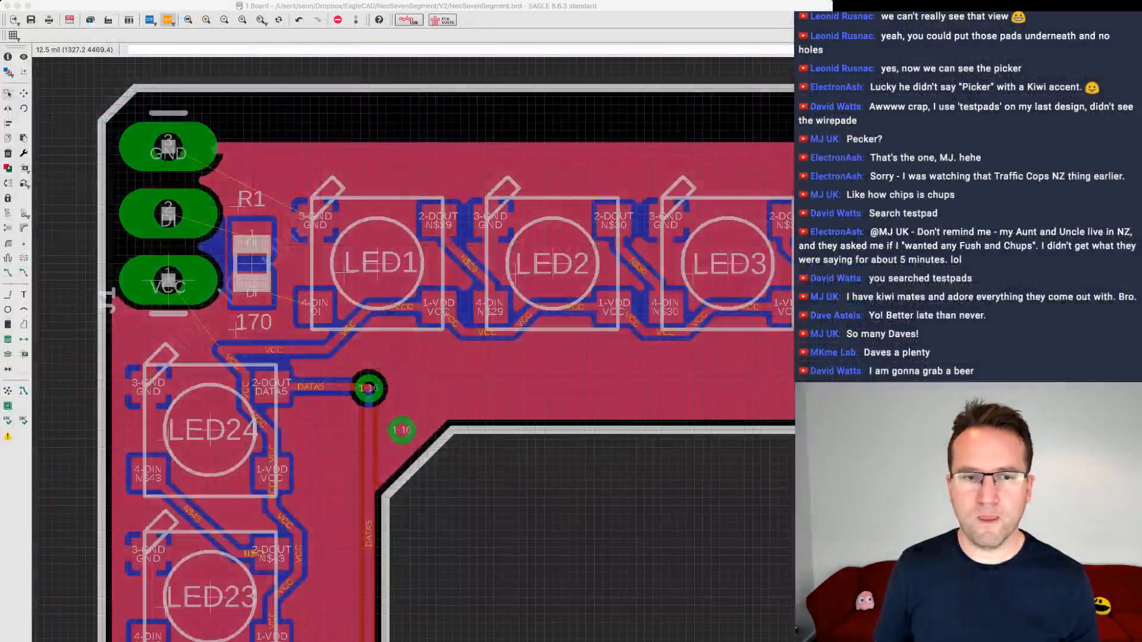
- On the board, bring J2 from below the outline to the corner opposite J1 and rotate it to 90 degrees
scroll(624, 535, down, 1)
scroll(623, 533, down, 2)
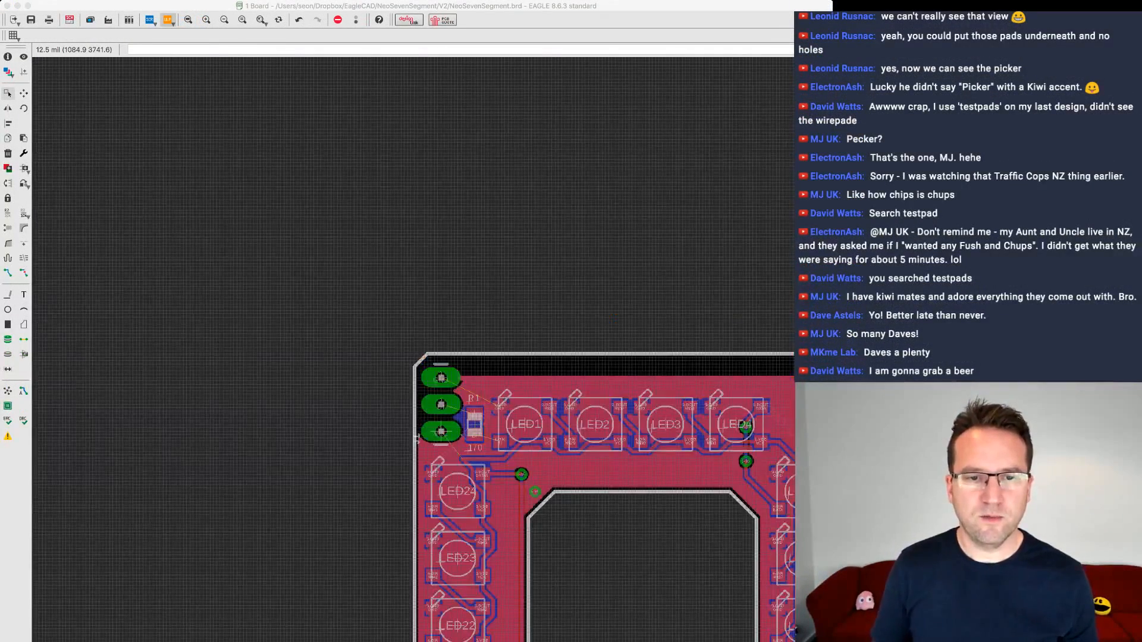
middle_drag(622, 533, 414, 120)
scroll(540, 448, down, 1)
middle_drag(539, 447, 469, 222)
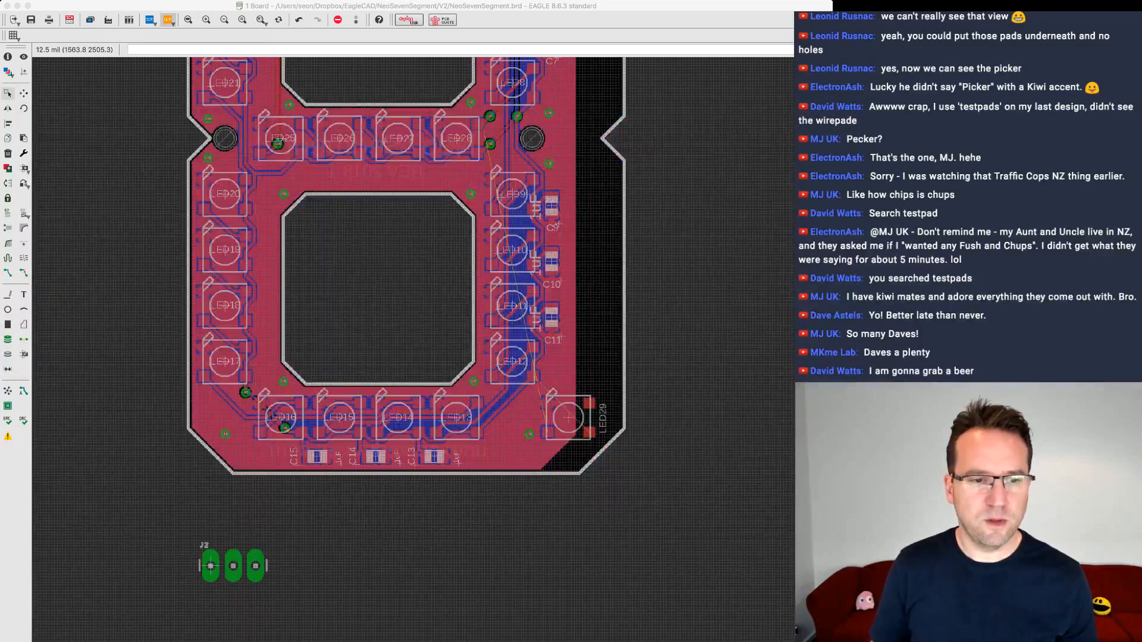
click(24, 93)
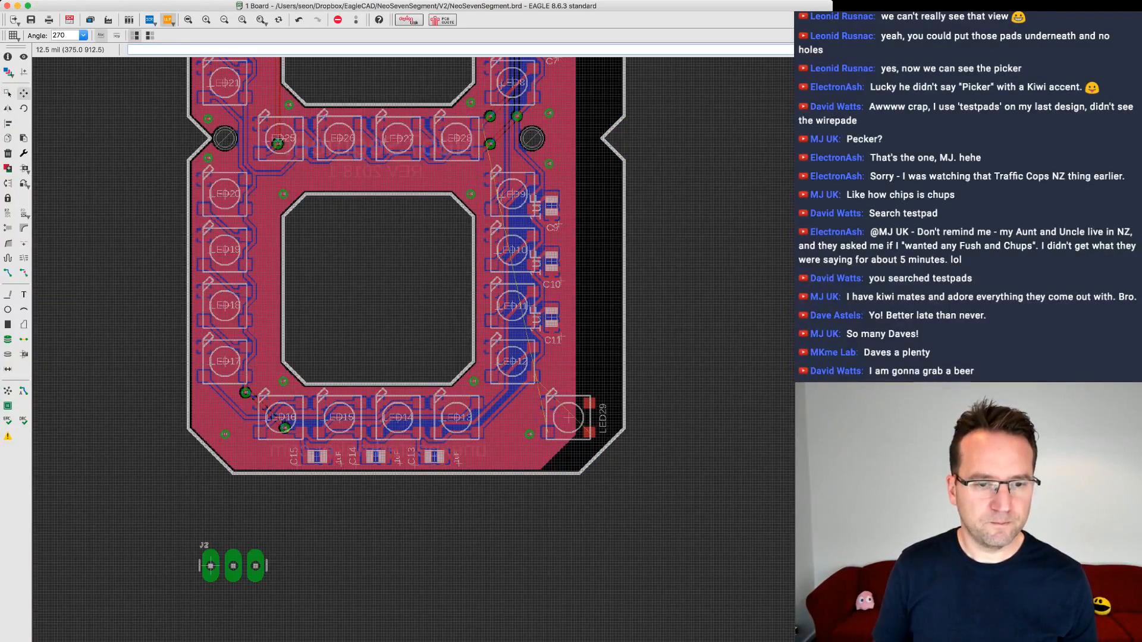
click(233, 565)
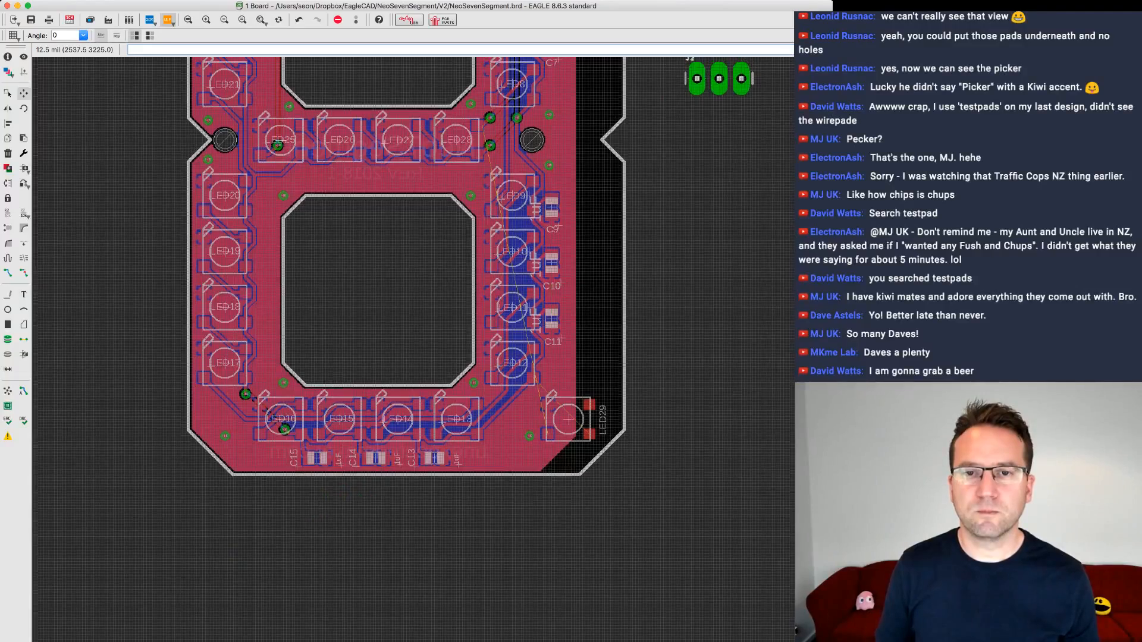
middle_drag(719, 78, 539, 612)
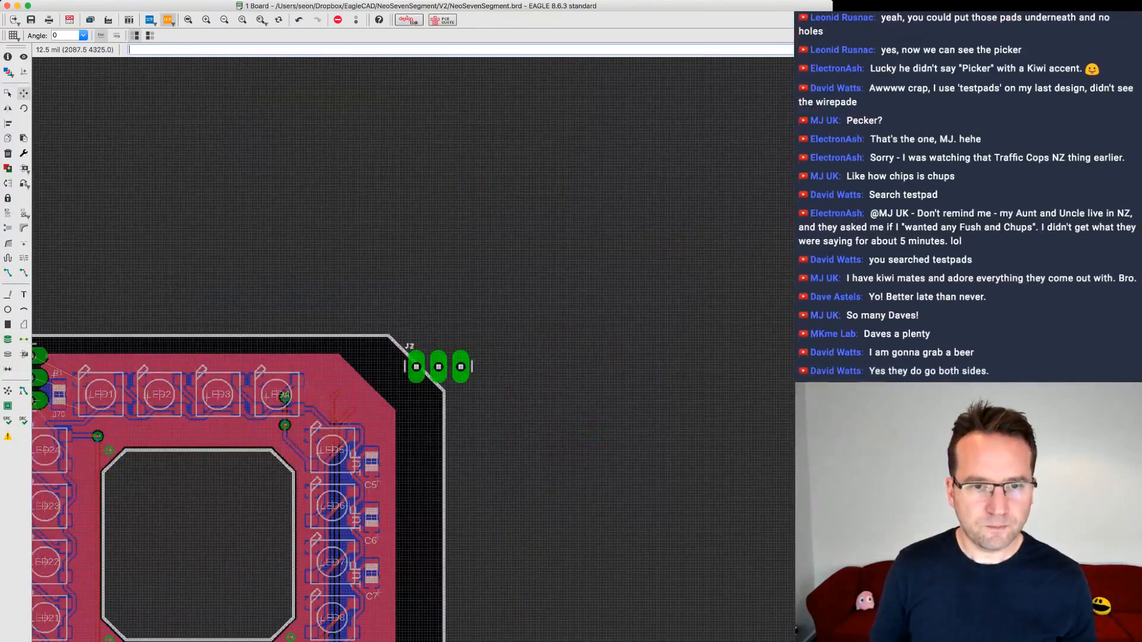
right_click(421, 381)
right_click(411, 380)
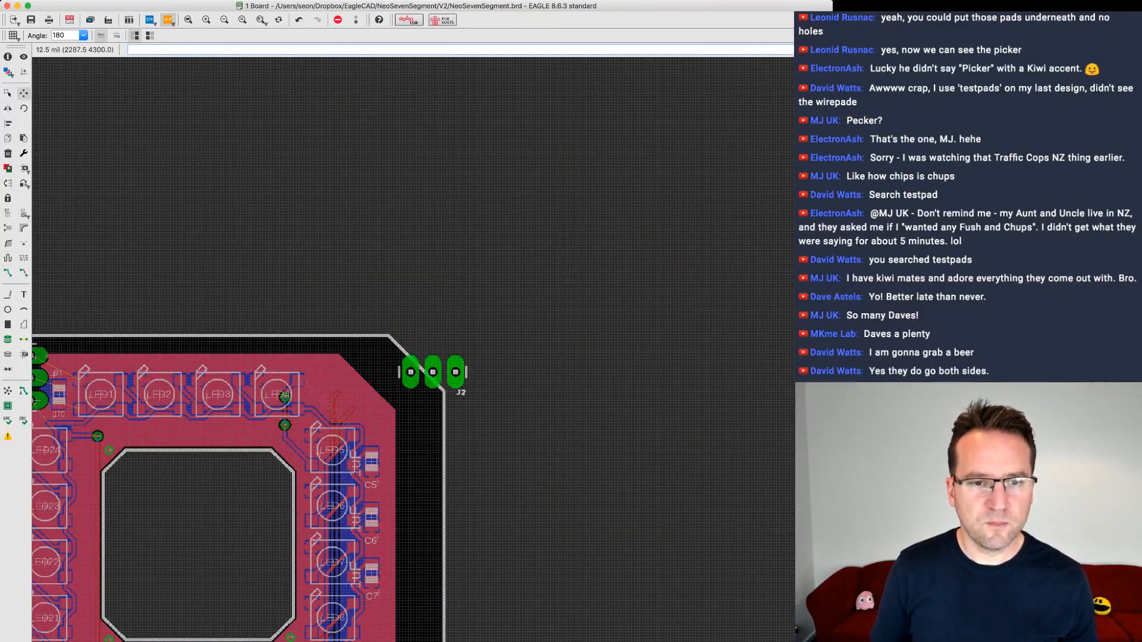
right_click(418, 381)
right_click(418, 381)
right_click(417, 381)
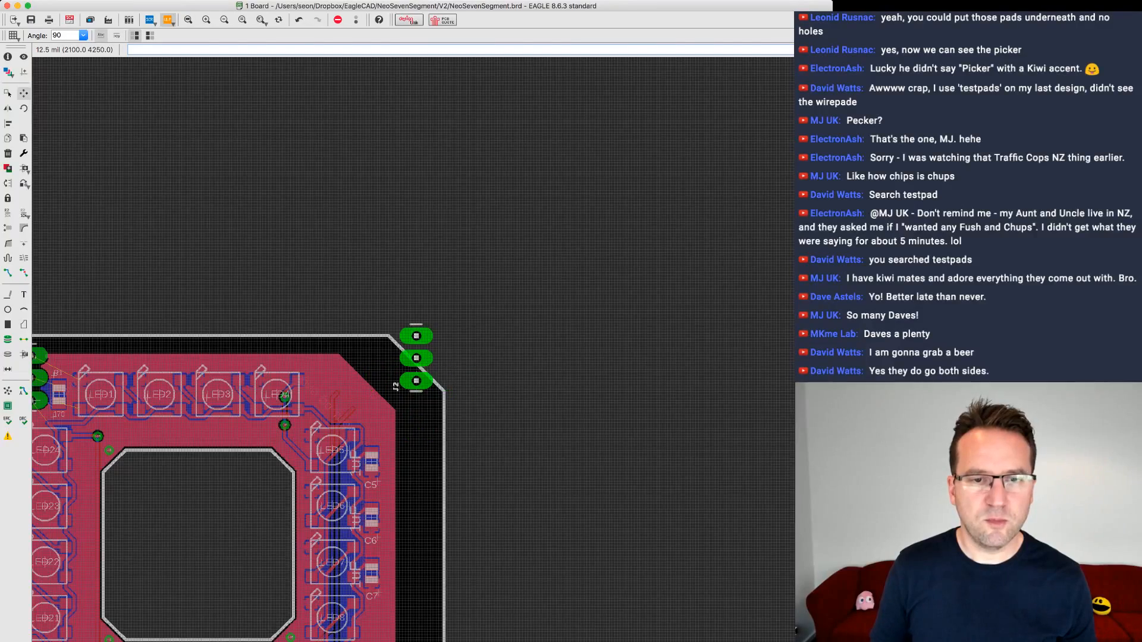
- Place J2 at the chamfered corner beyond LED4, roughly level with J1 on the opposite side
scroll(416, 381, up, 5)
scroll(666, 387, down, 5)
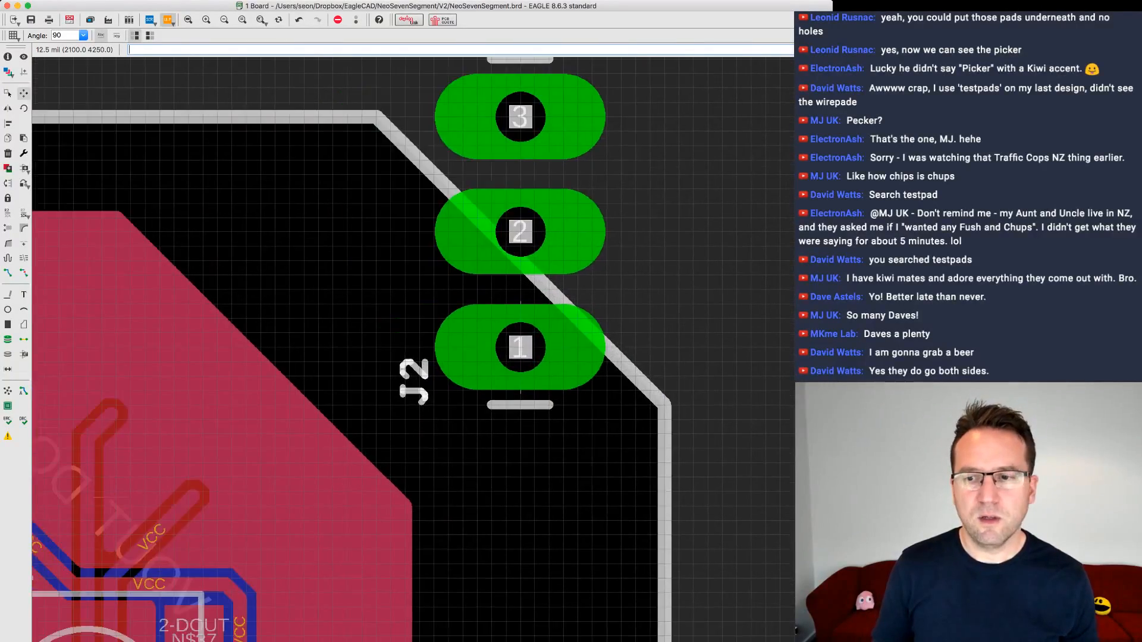
scroll(743, 321, down, 5)
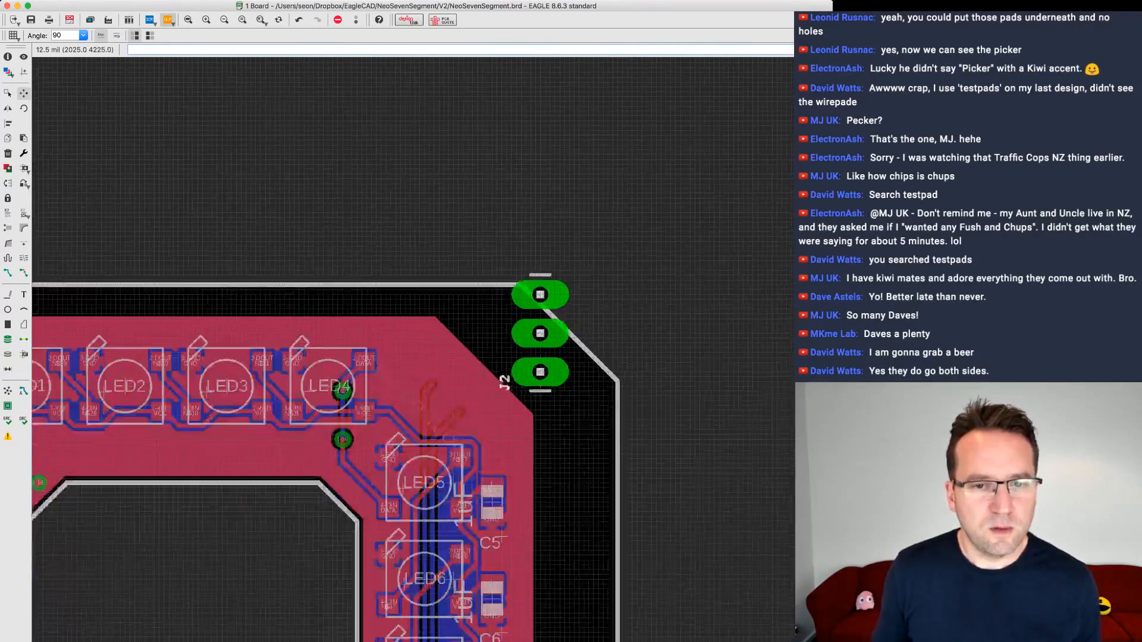
scroll(654, 360, up, 5)
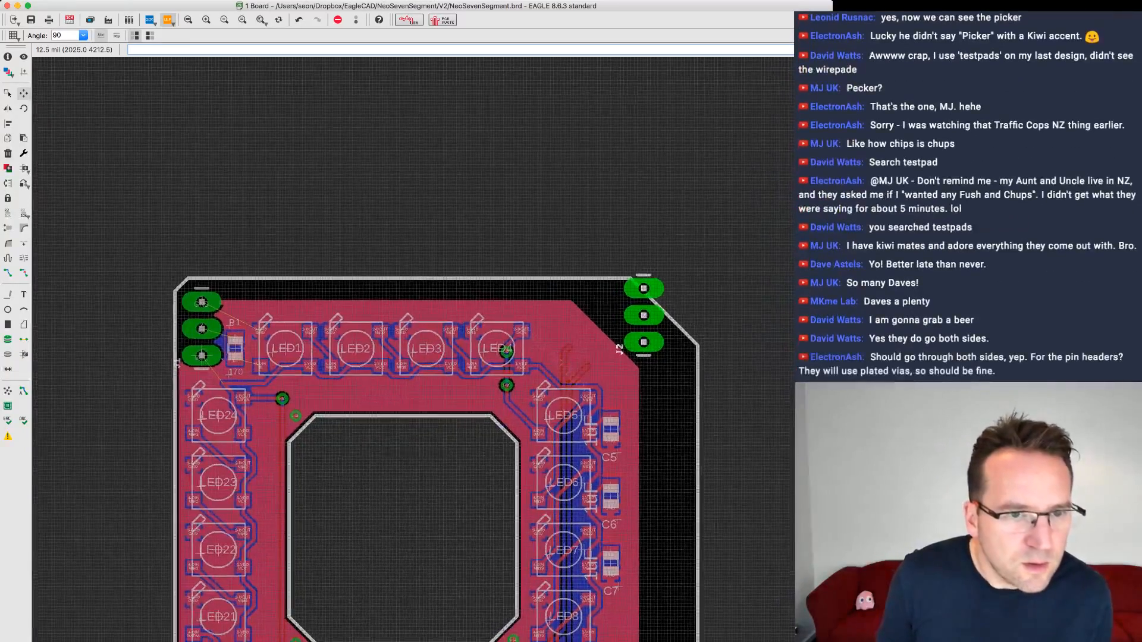
scroll(414, 351, left, 10)
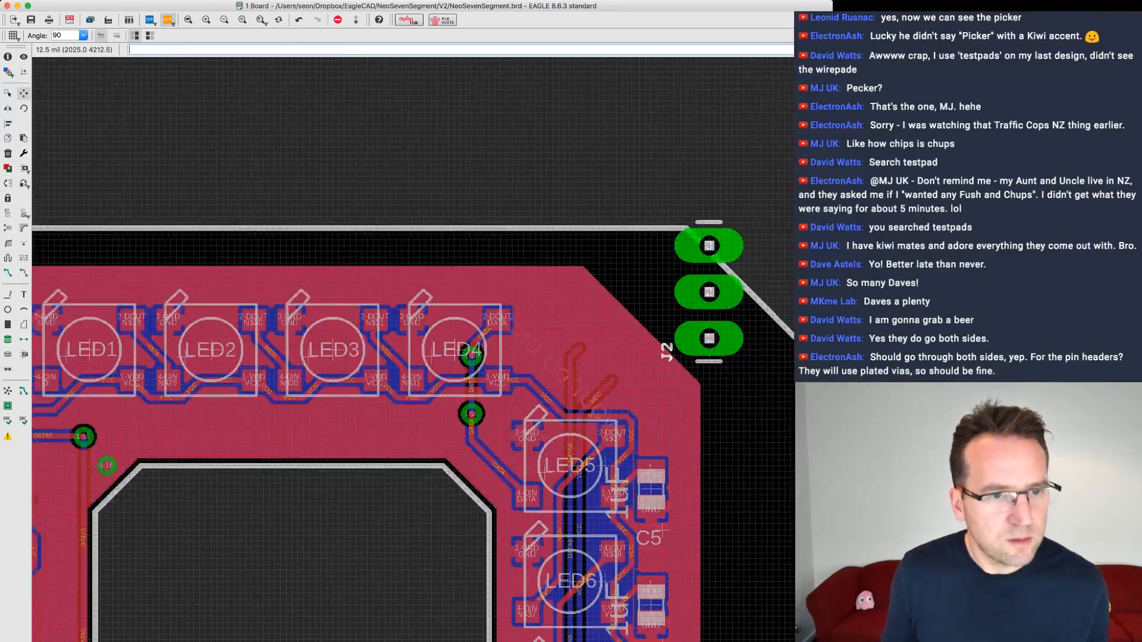
scroll(413, 350, right, 10)
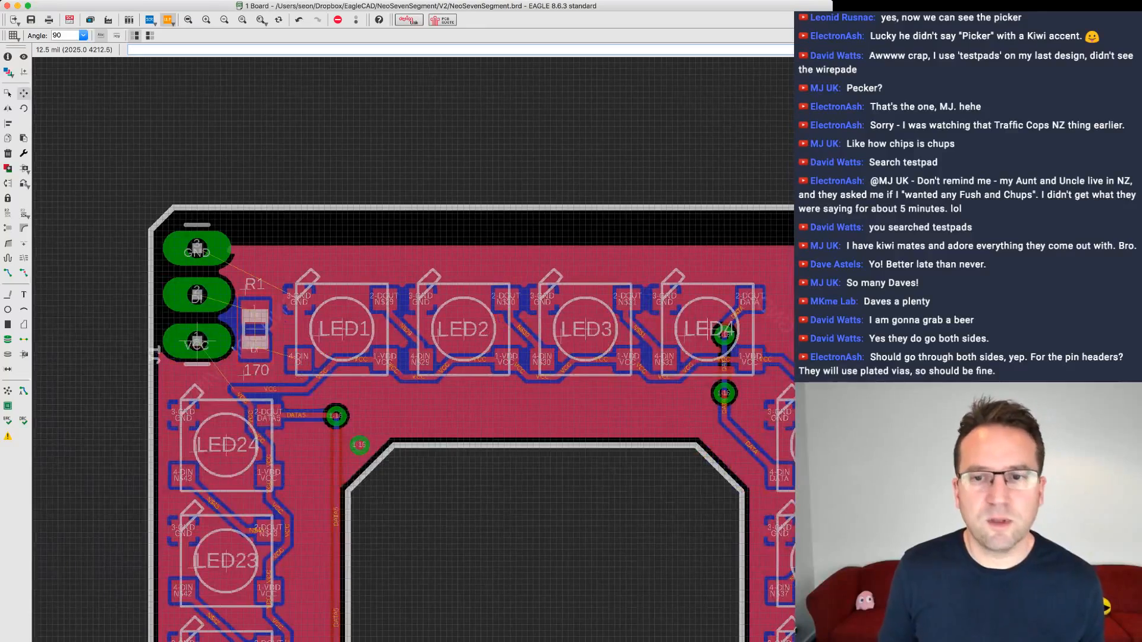
scroll(635, 321, down, 2)
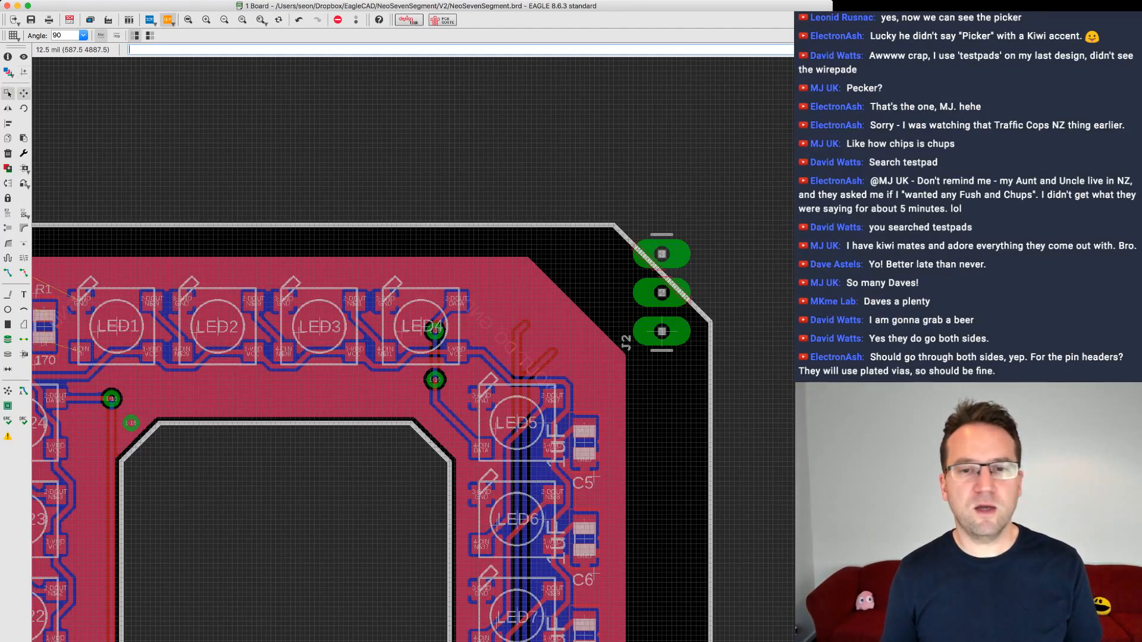
- Move resistor R1 beside J1's GND pad above LED1, rotated to 0 degrees
scroll(448, 278, down, 3)
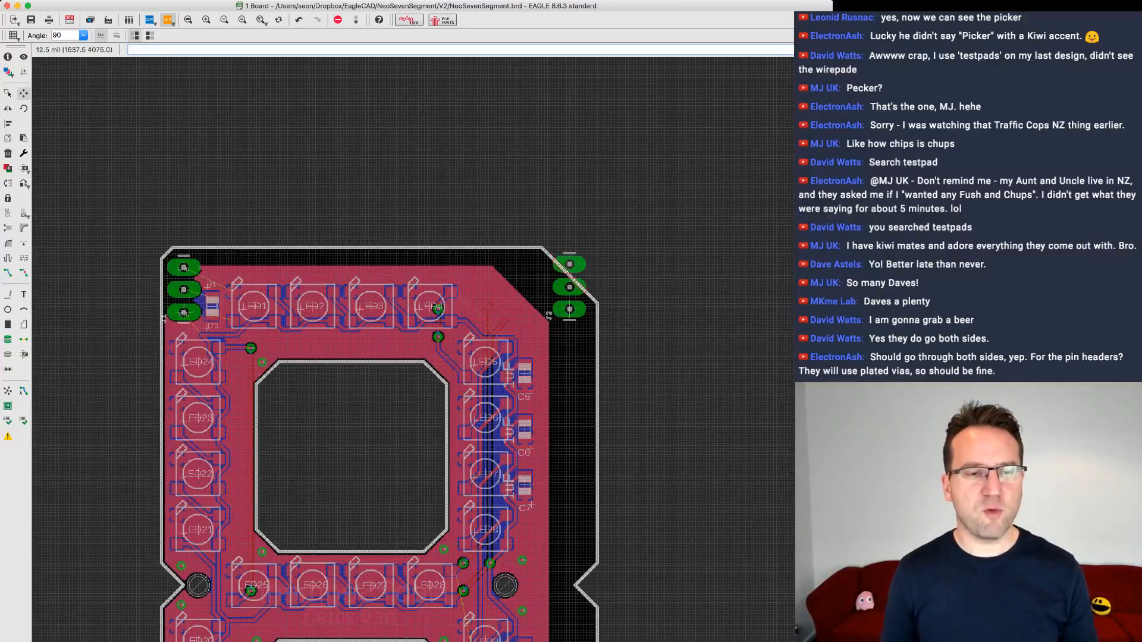
scroll(370, 342, up, 2)
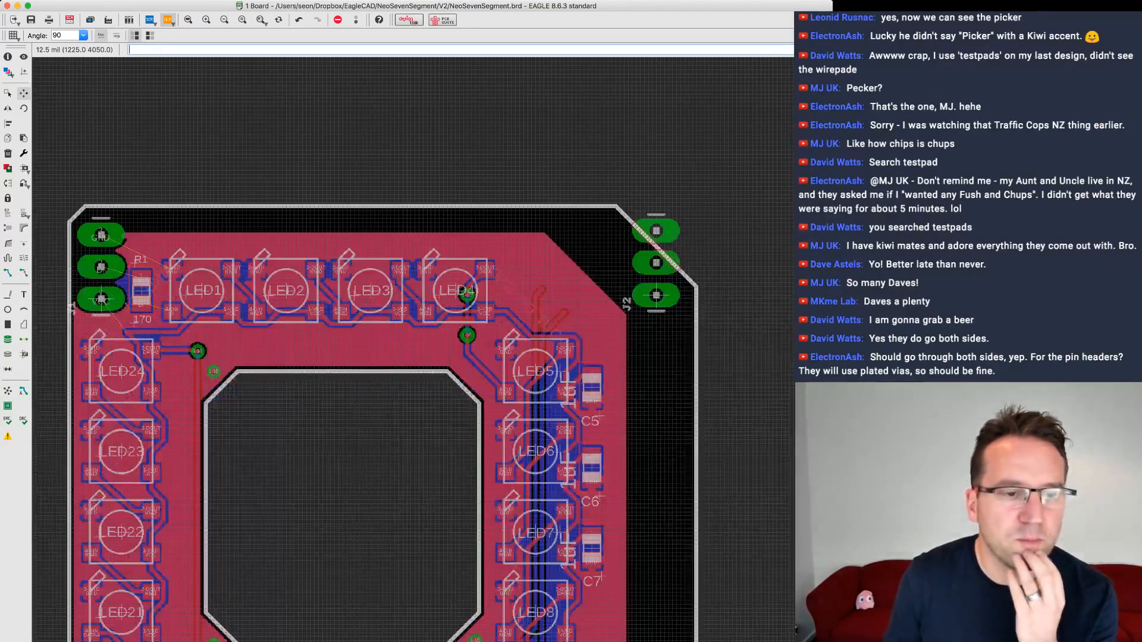
middle_drag(371, 342, 488, 317)
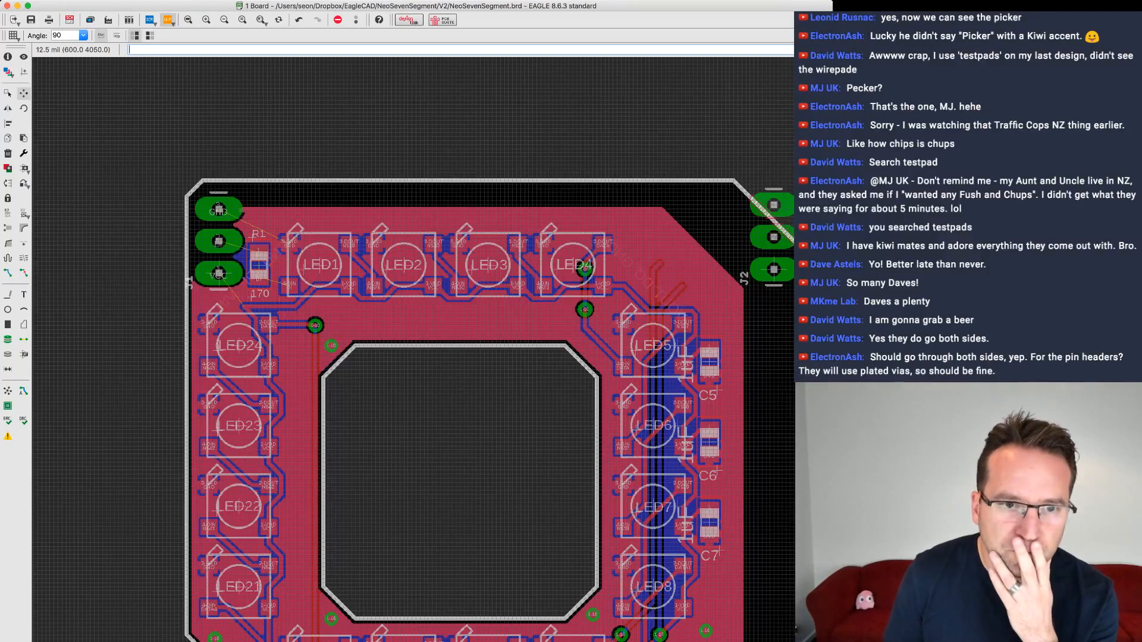
scroll(222, 166, up, 3)
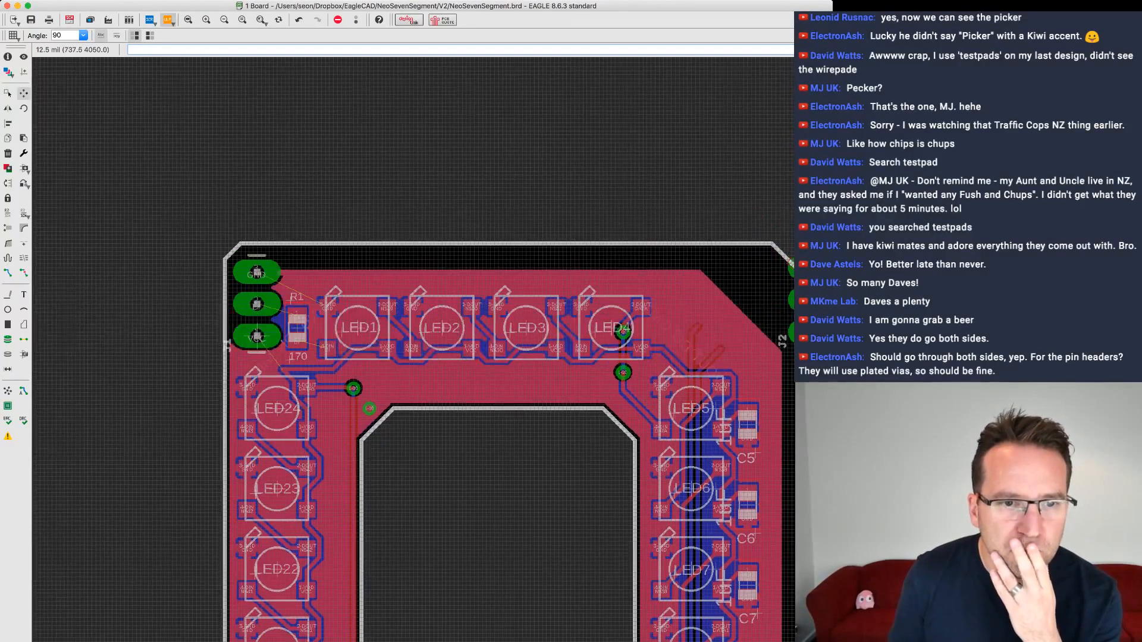
scroll(357, 398, up, 1)
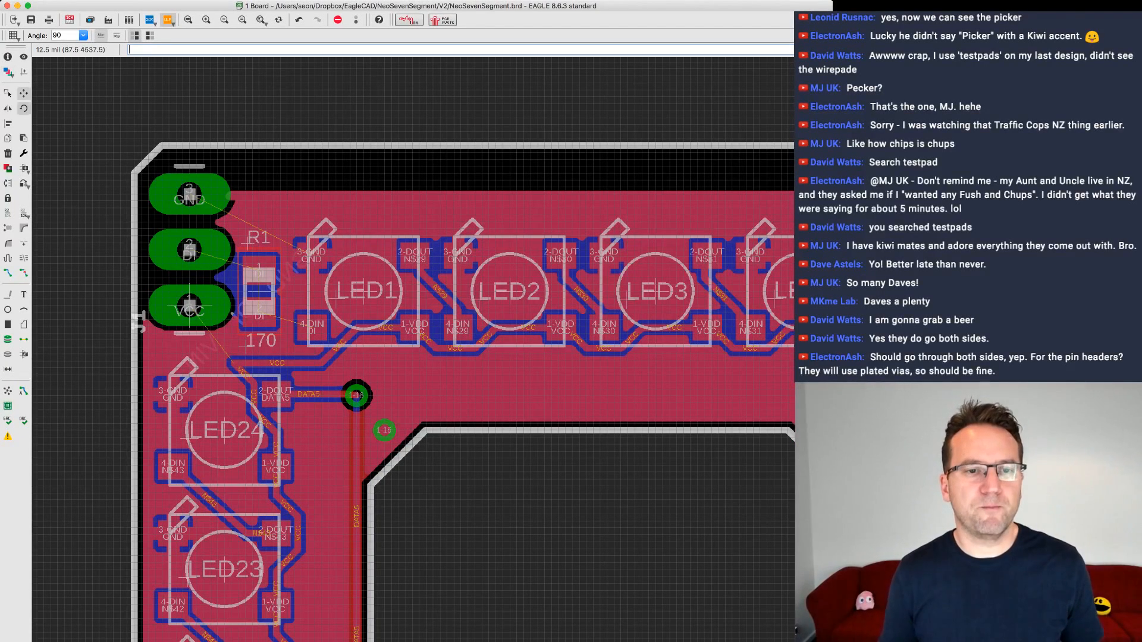
click(260, 294)
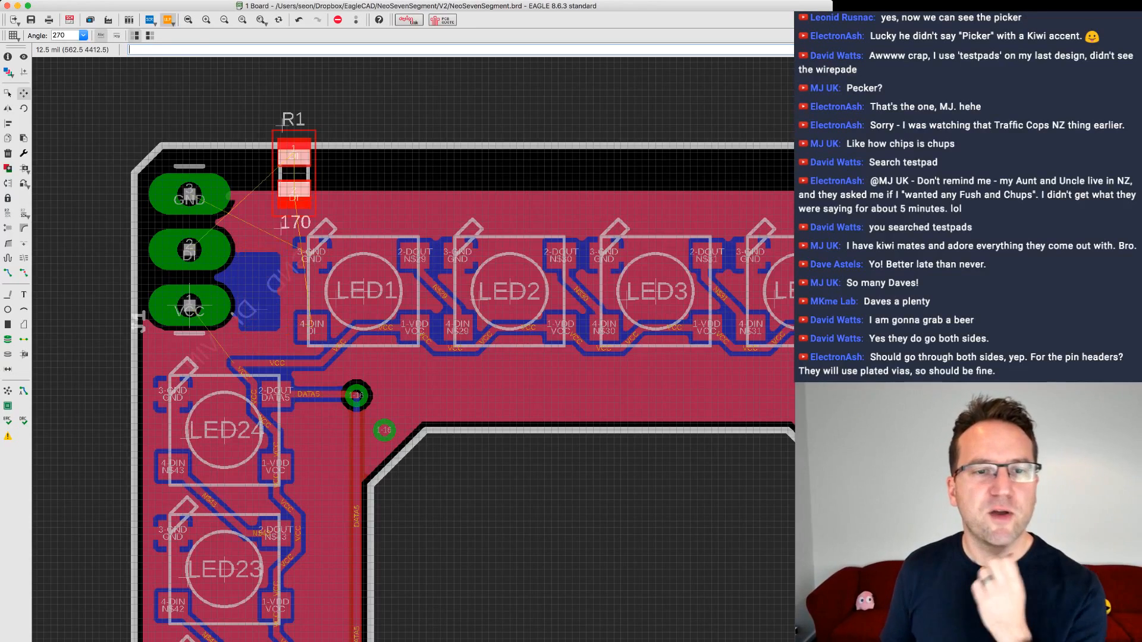
right_click(292, 178)
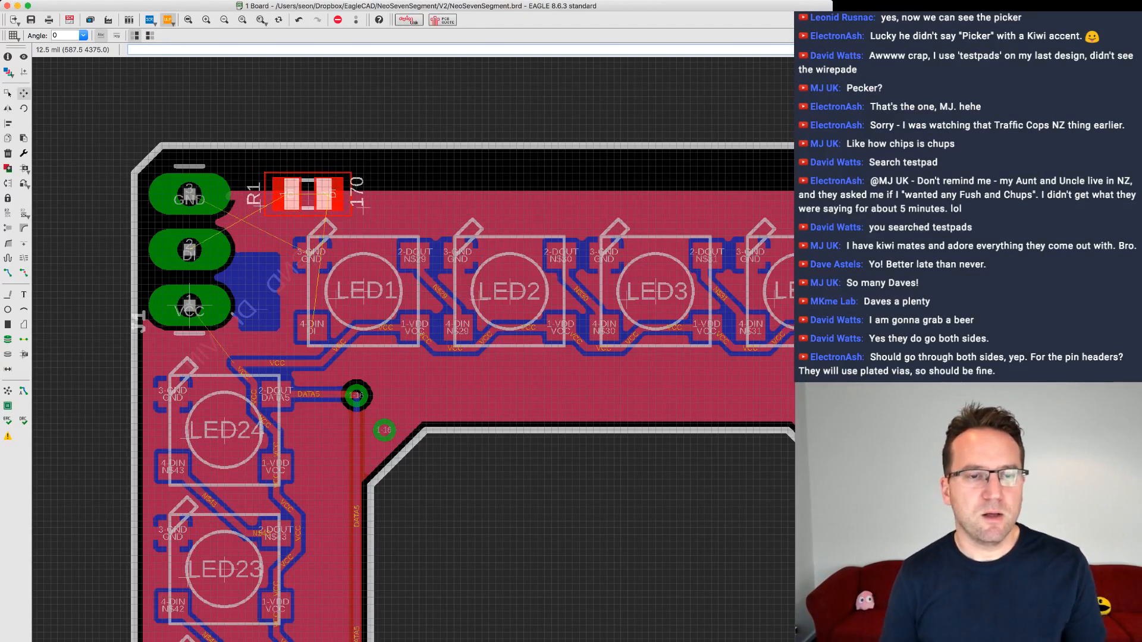
click(301, 194)
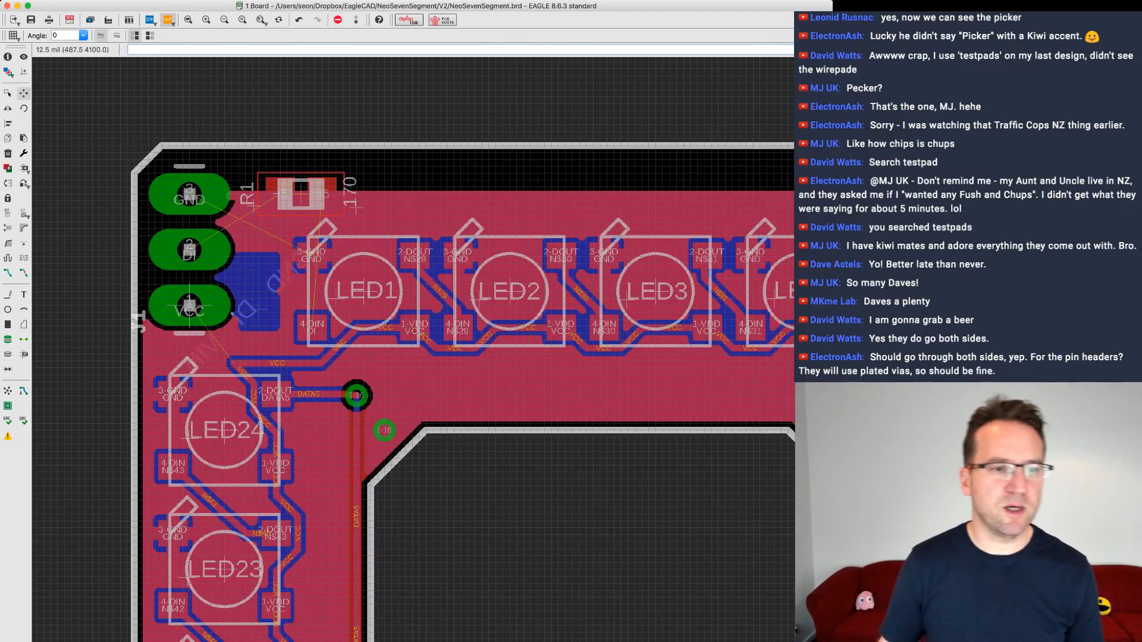
click(8, 272)
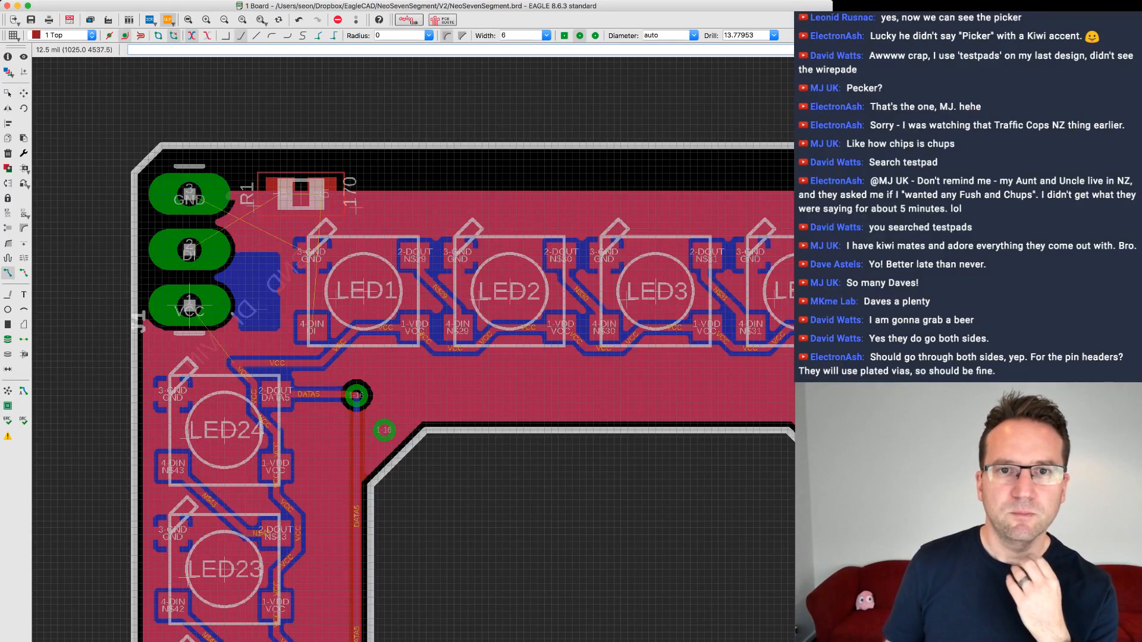
click(509, 58)
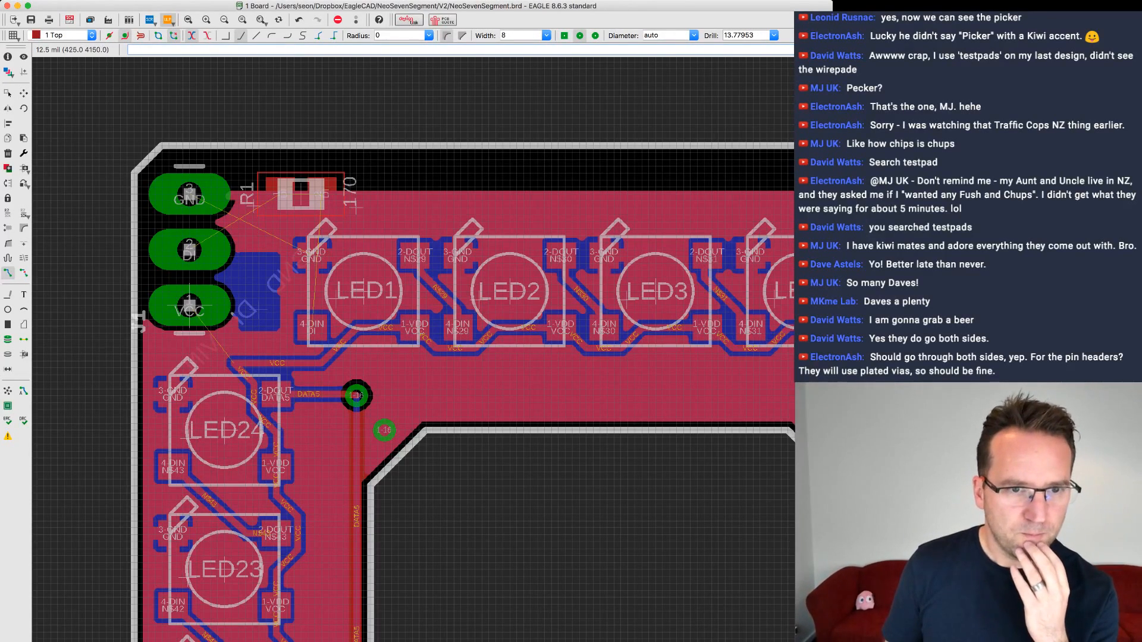
click(189, 308)
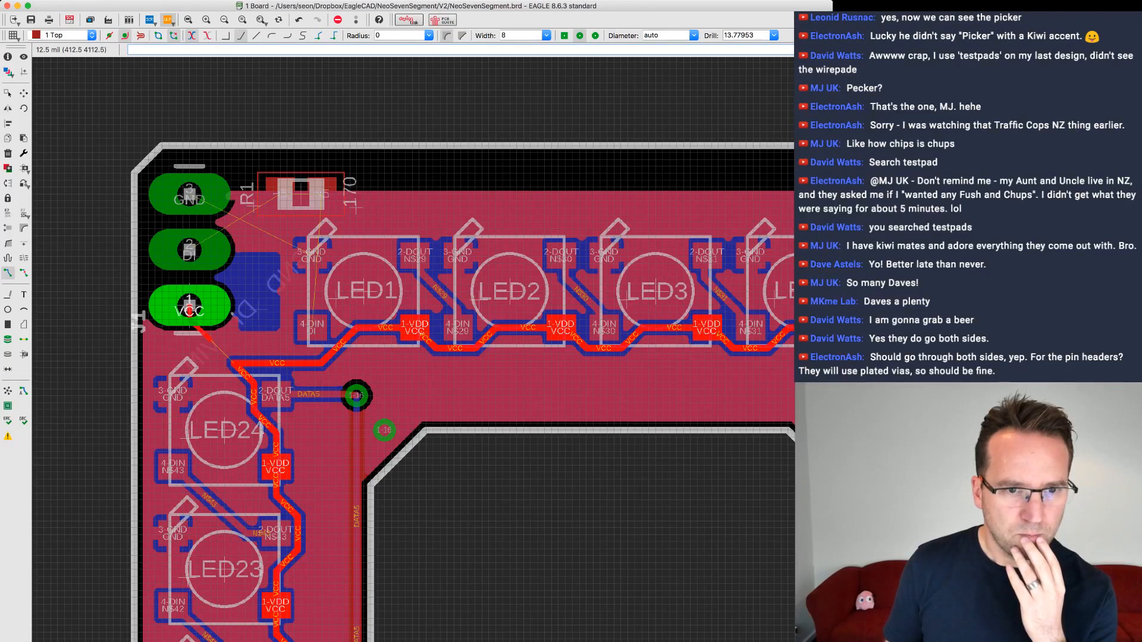
key(Escape)
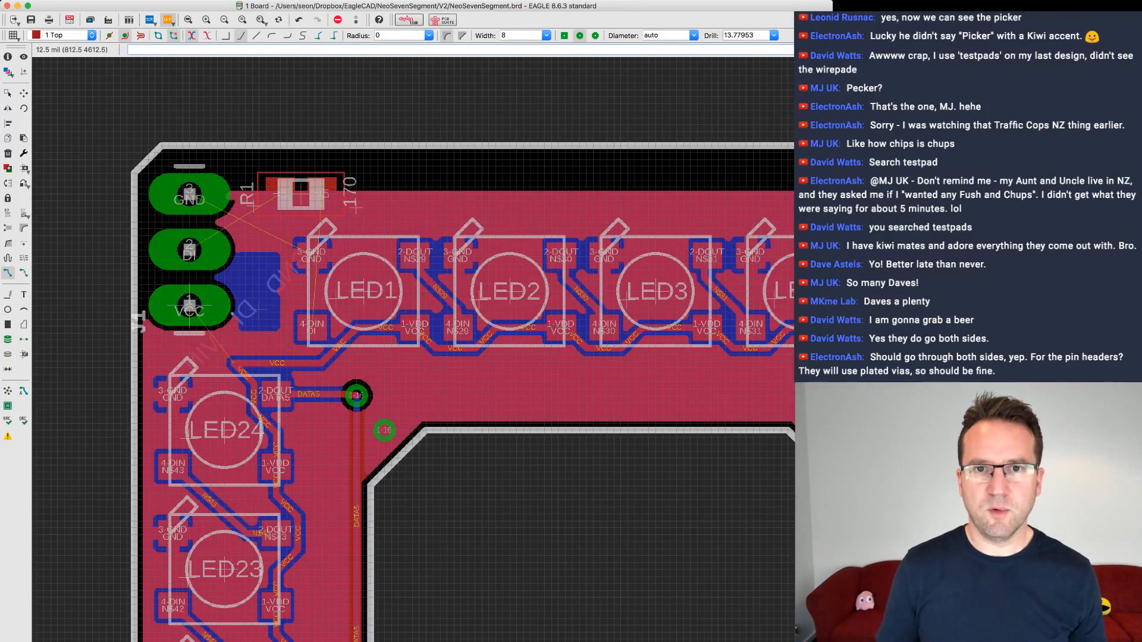
click(190, 310)
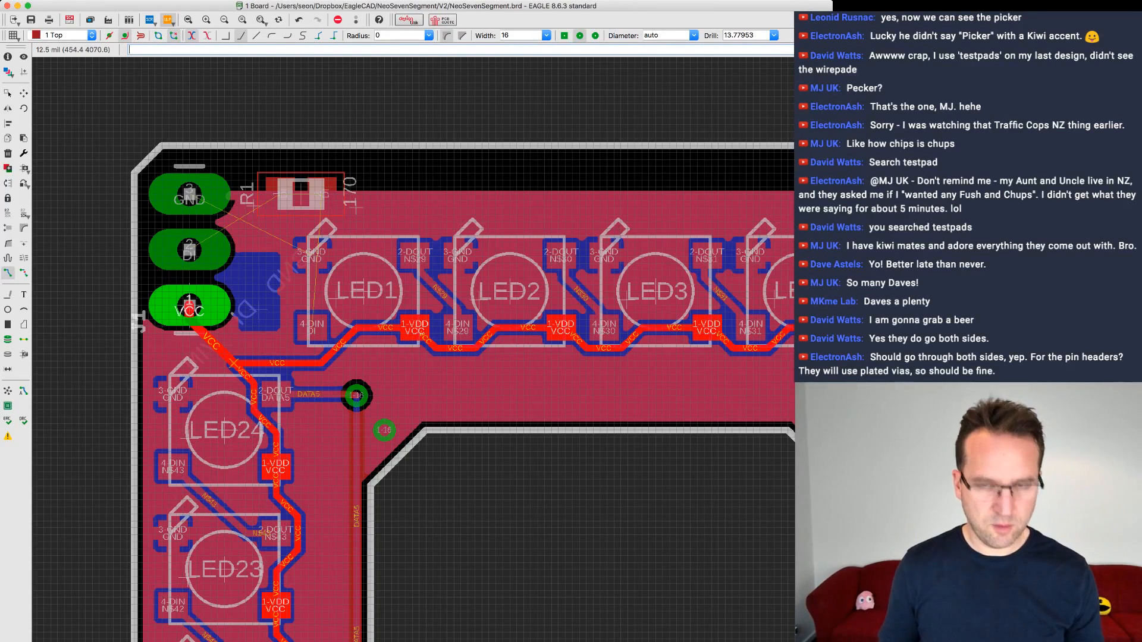
key(Escape)
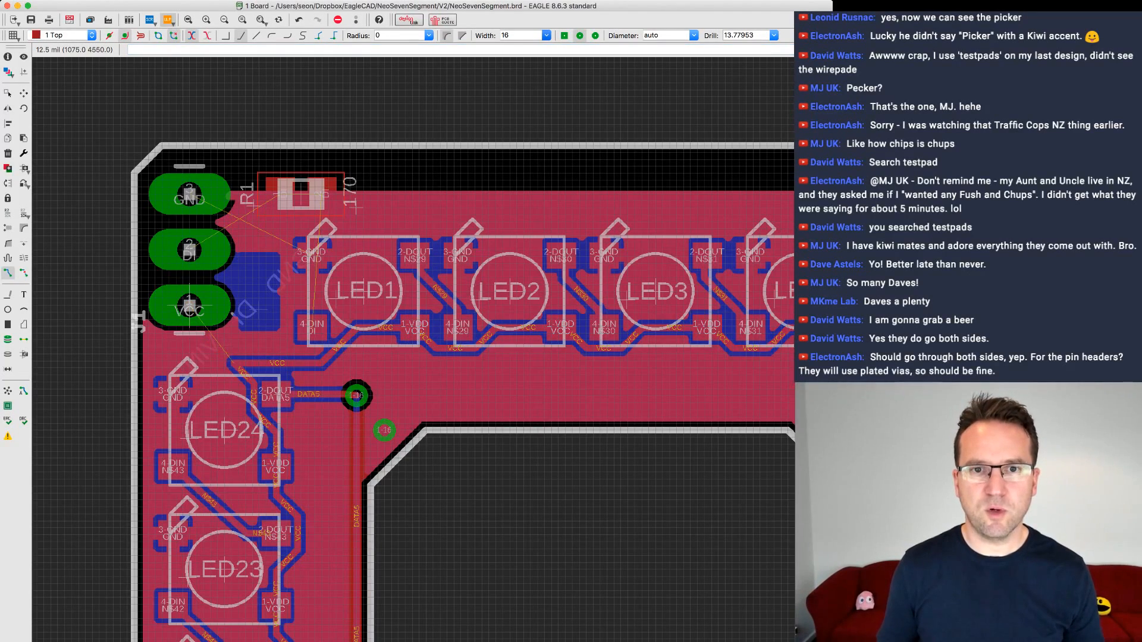
- Route J1's VCC pad to the existing VCC trace beside LED24 on the top layer with a width of 12
click(509, 79)
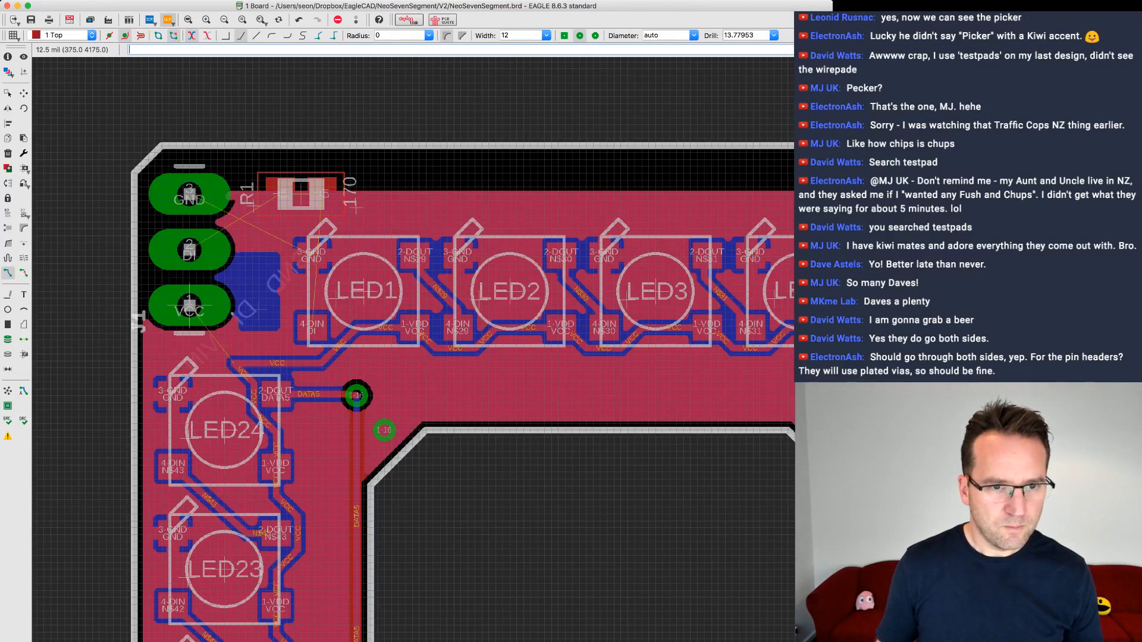
click(189, 309)
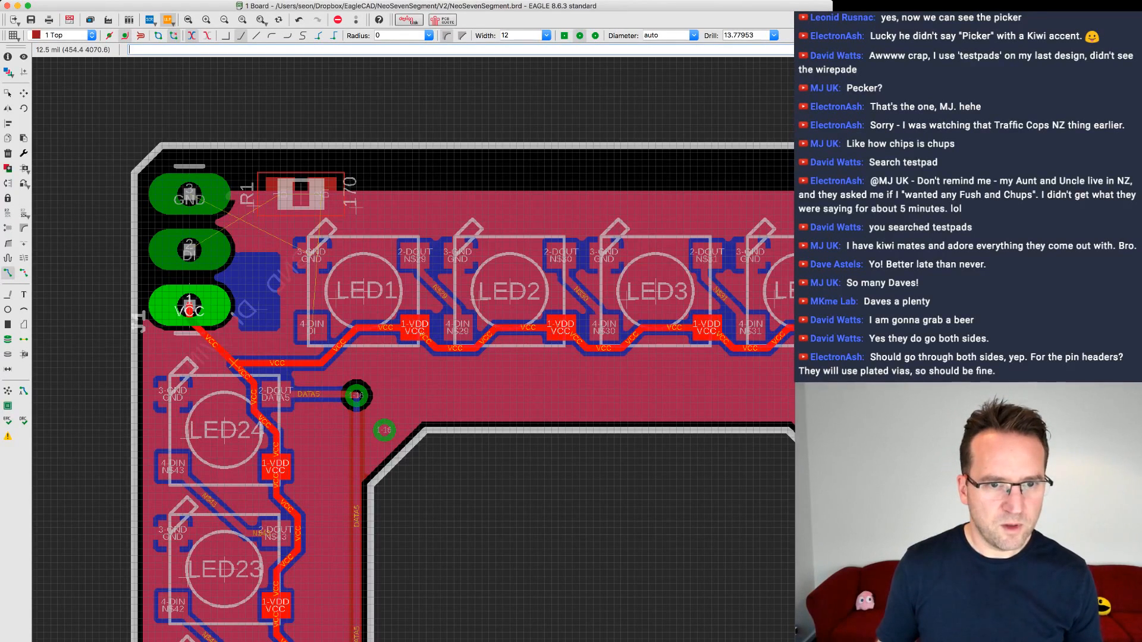
key(Escape)
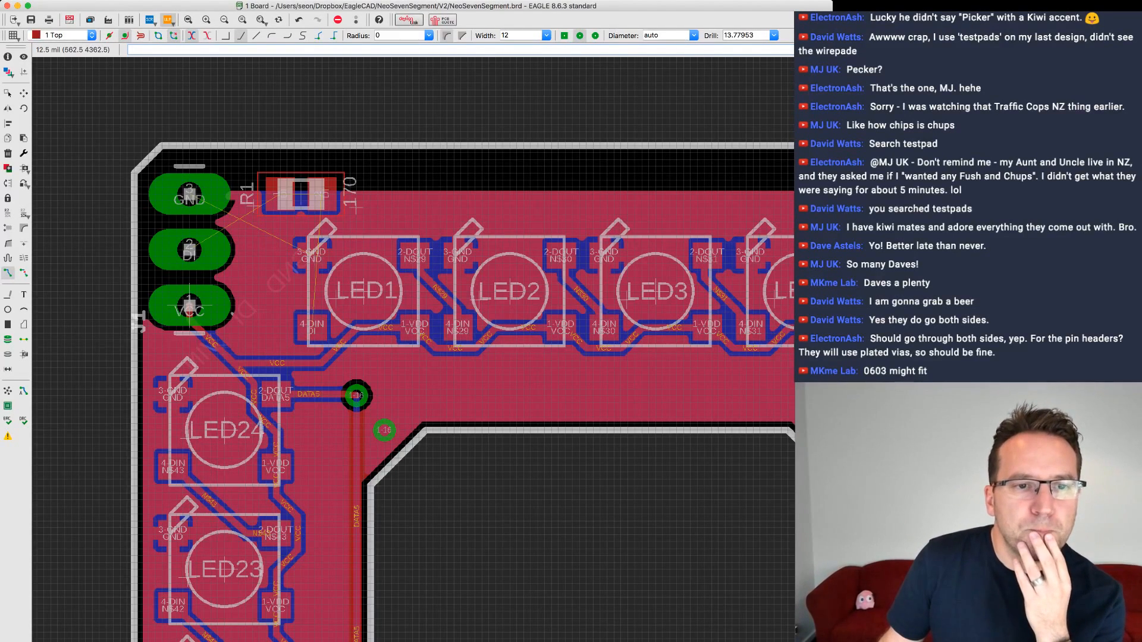
- Route DI at width 12 from J1's DI pad to R1 and from R1's other pad to LED1's DIN pad, refreshing the ratsnest
click(188, 249)
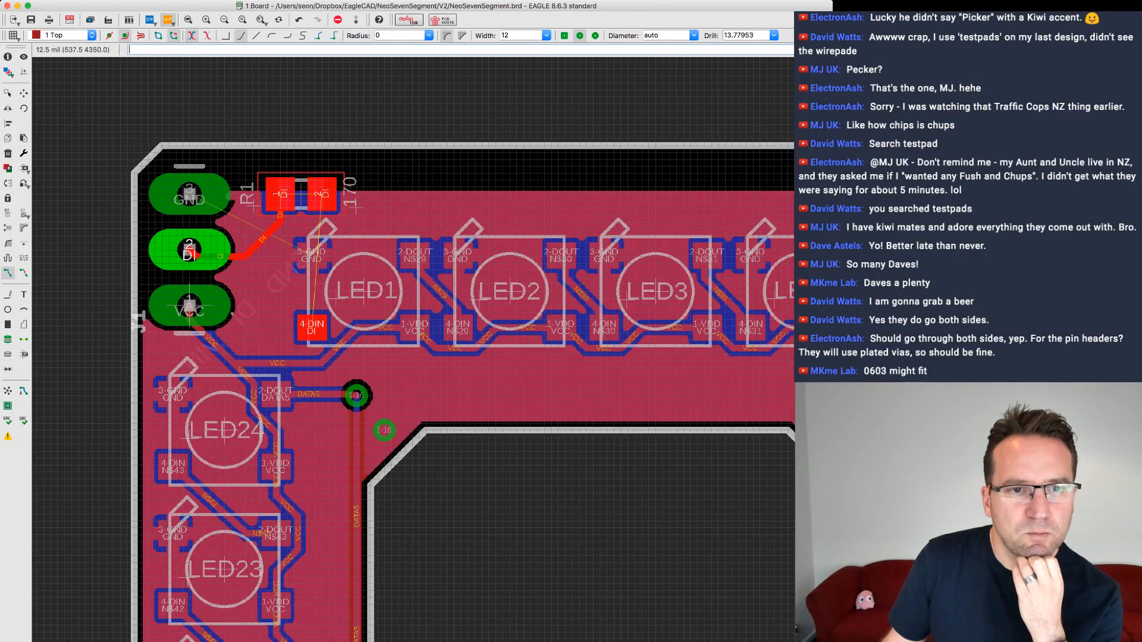
key(Escape)
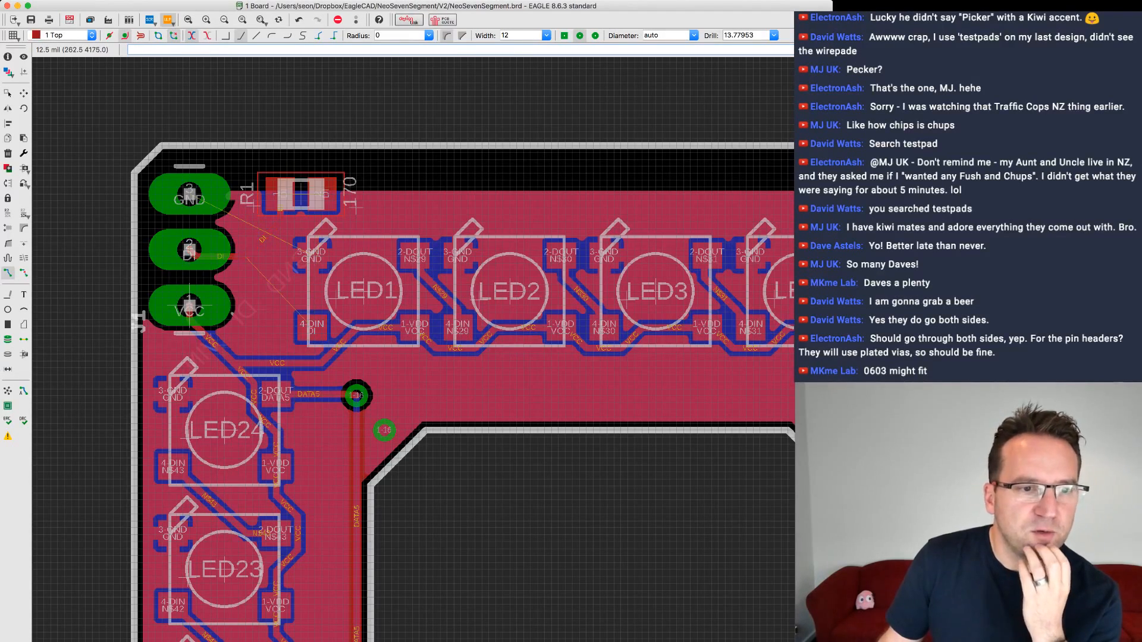
click(8, 391)
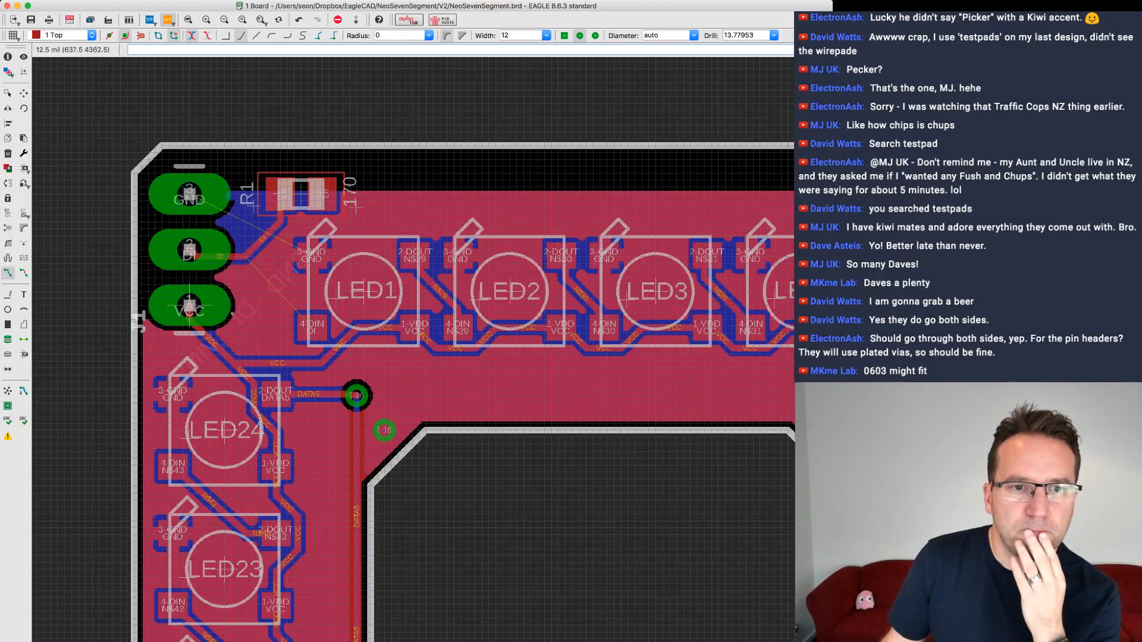
click(320, 195)
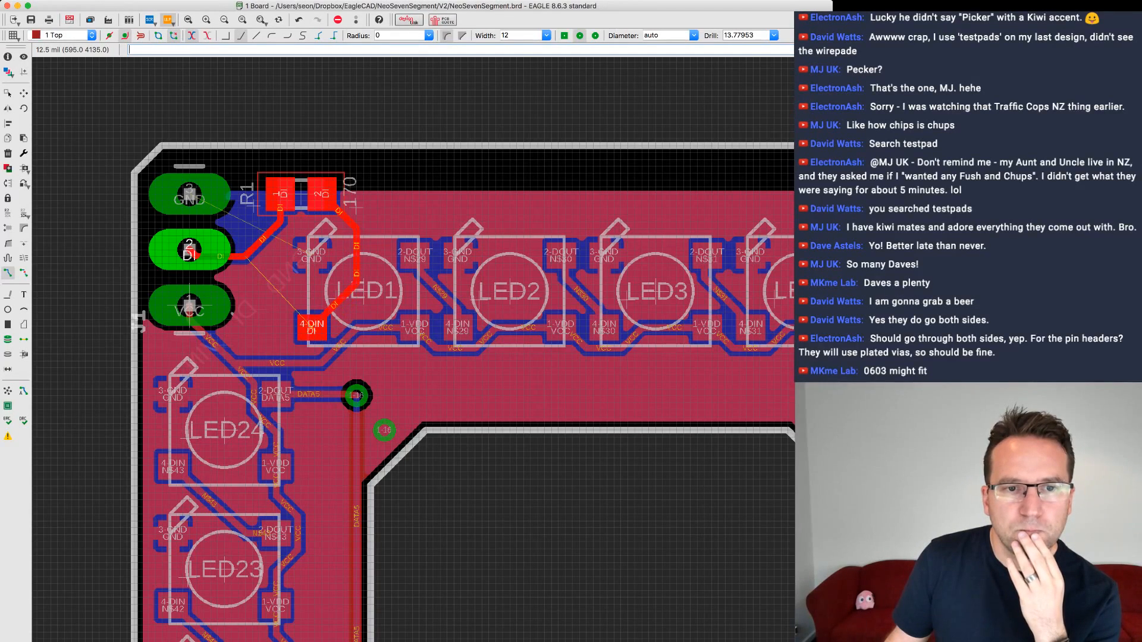
key(Escape)
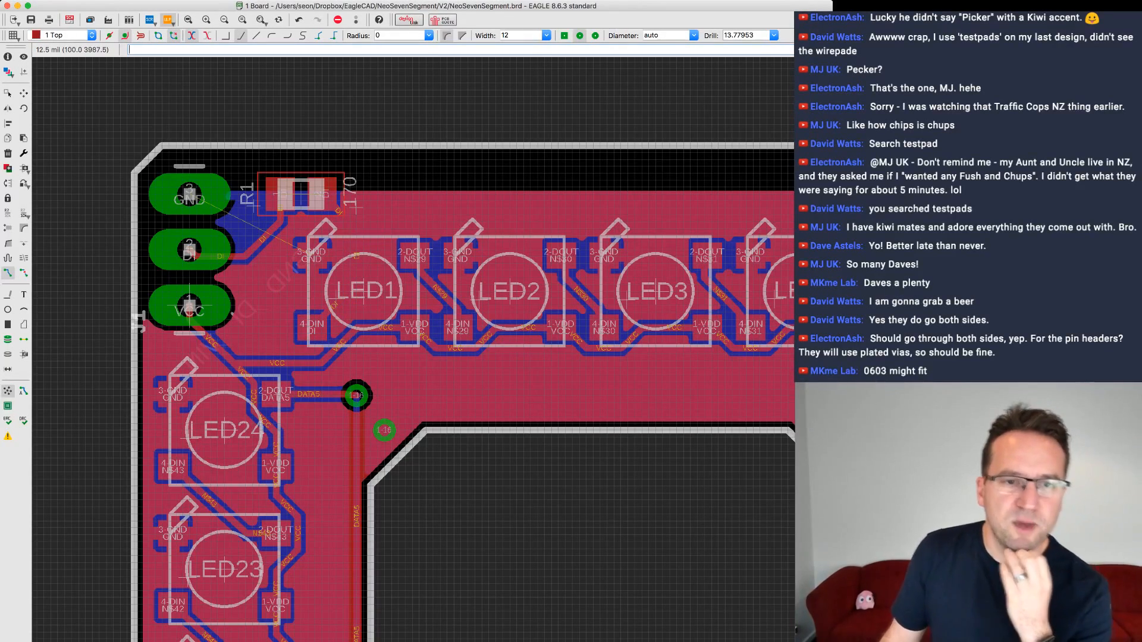
click(8, 391)
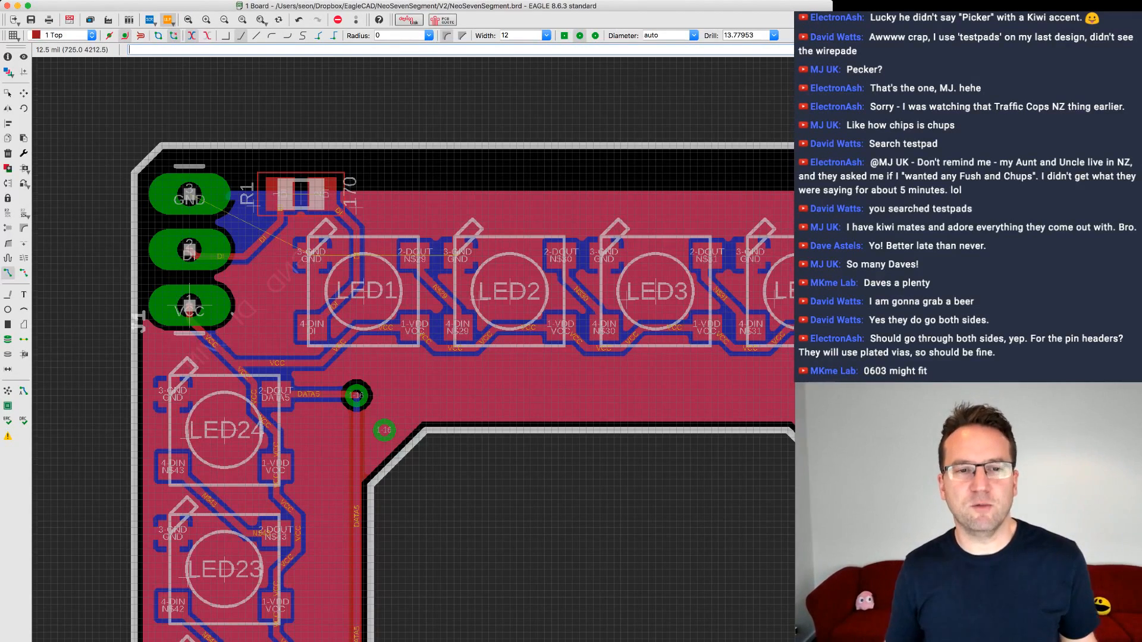
- Examine the existing routing and free board area around J2, along the LED5 to LED12 column and down to LED29
scroll(377, 289, down, 1)
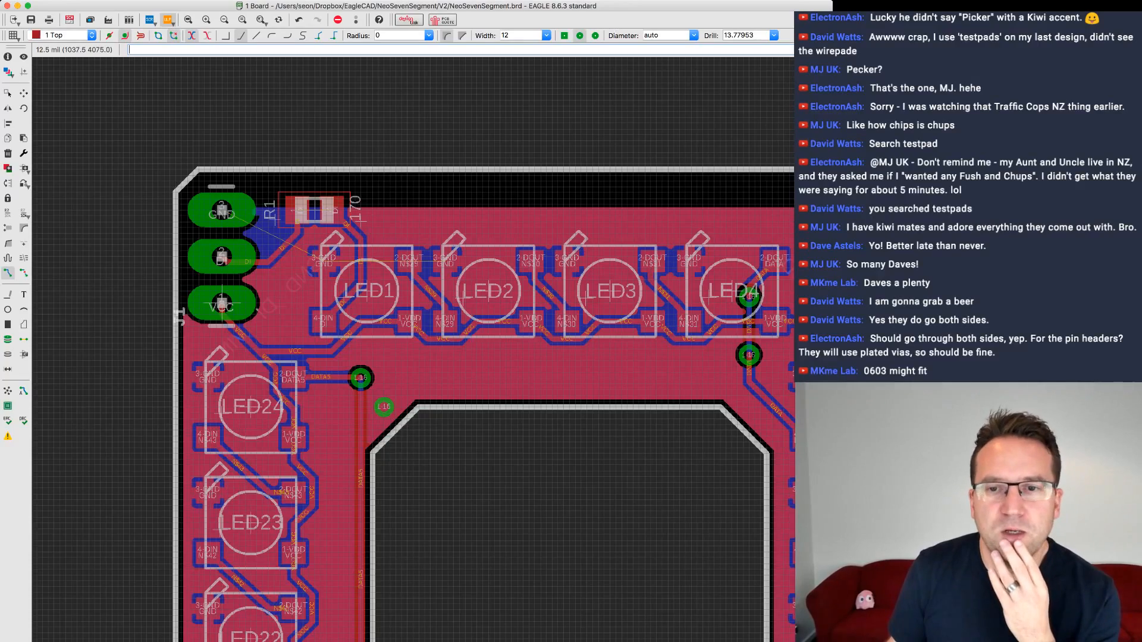
scroll(377, 289, right, 10)
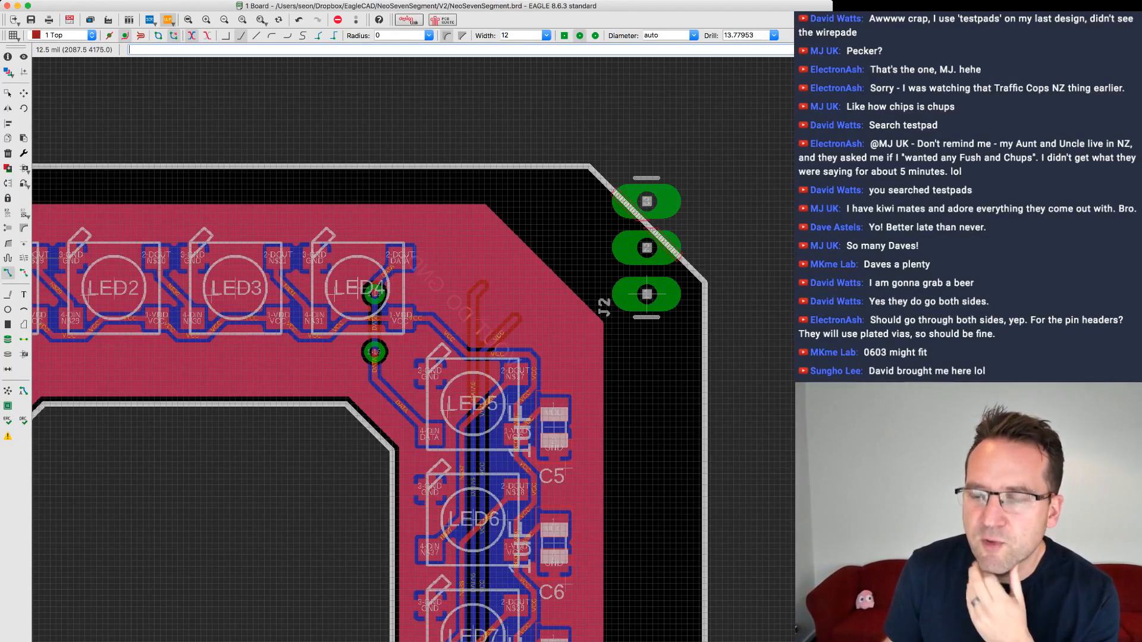
scroll(441, 356, down, 1)
scroll(378, 399, up, 1)
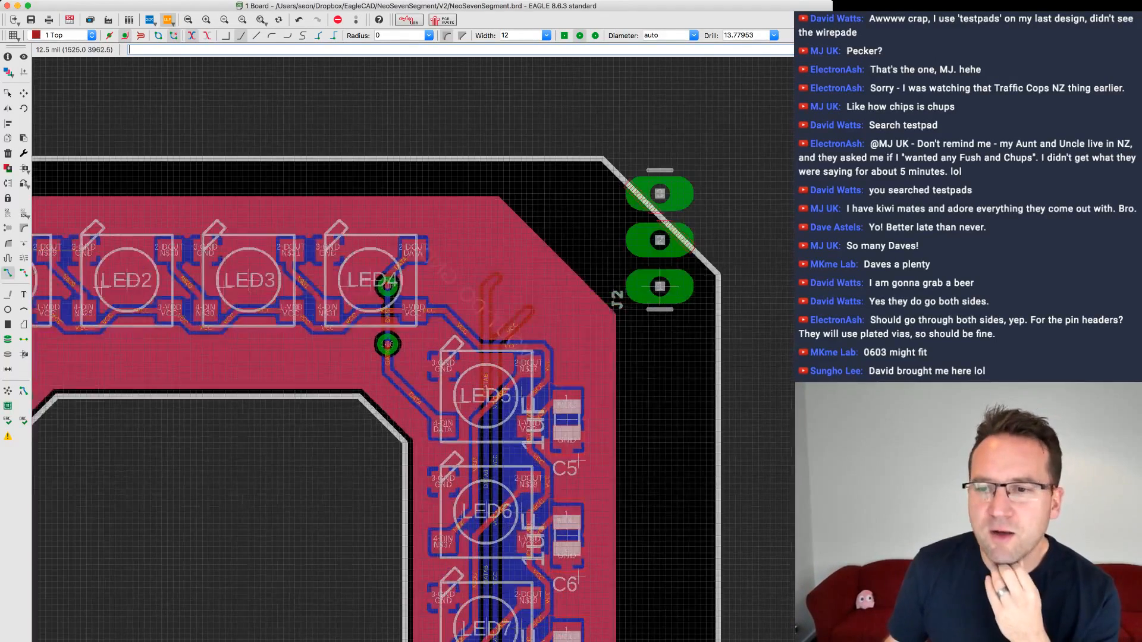
scroll(394, 397, down, 1)
middle_drag(394, 397, 548, 321)
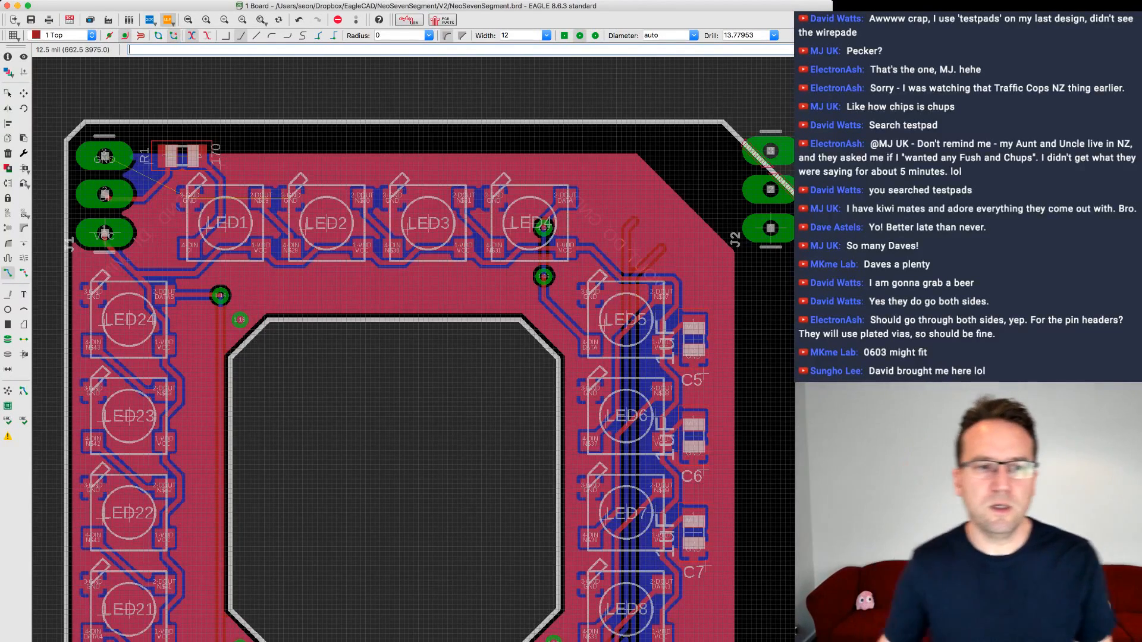
scroll(308, 428, down, 1)
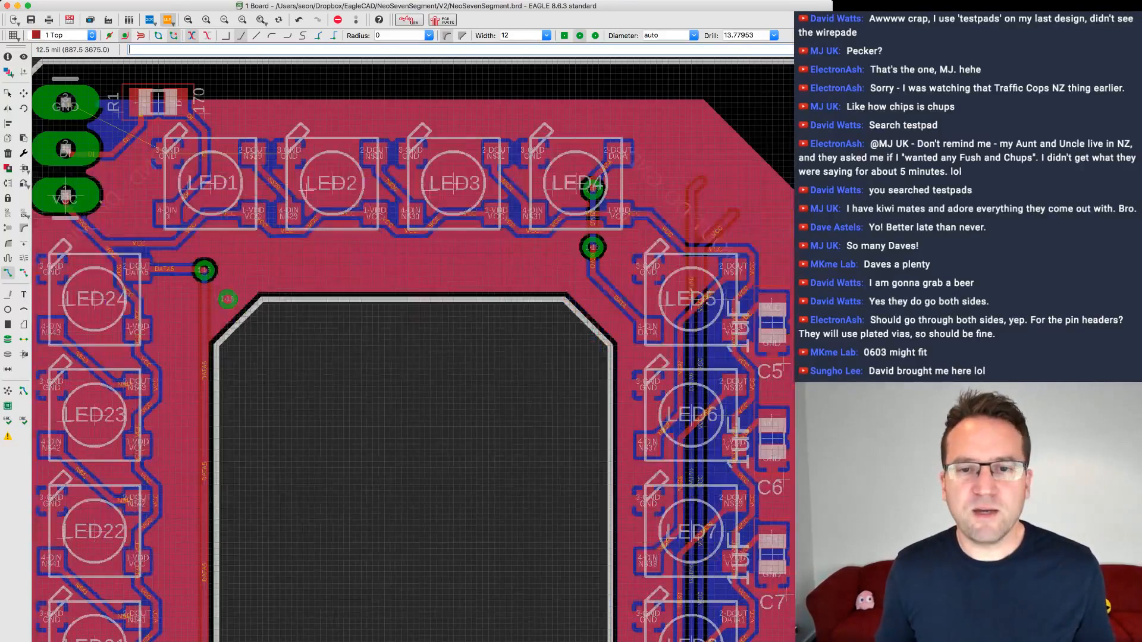
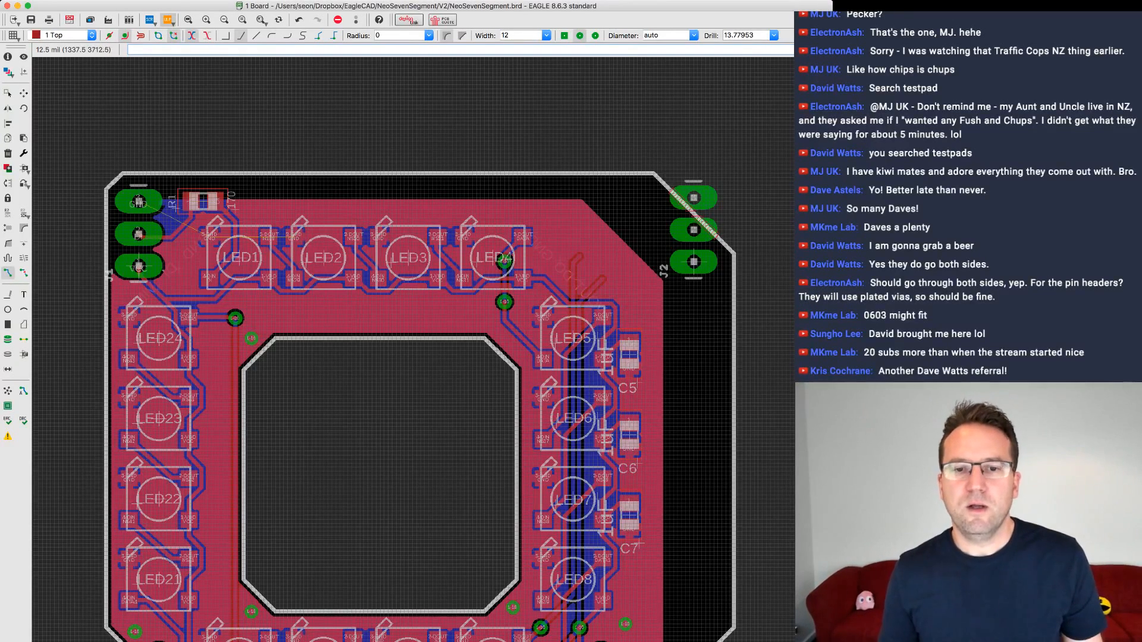
scroll(438, 418, down, 2)
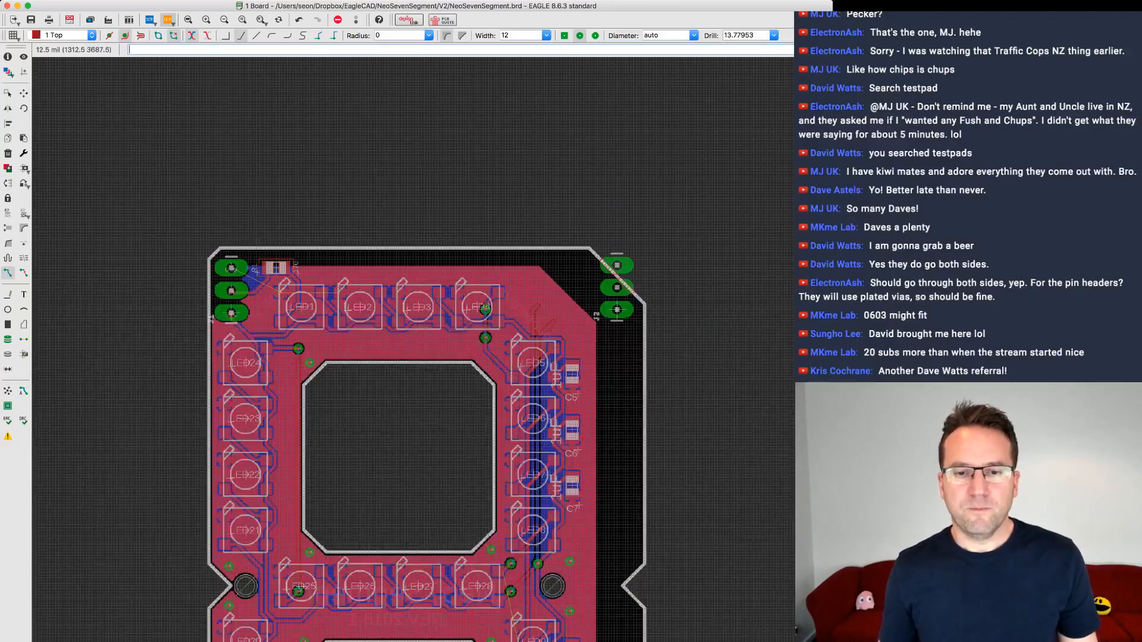
middle_drag(499, 472, 510, 166)
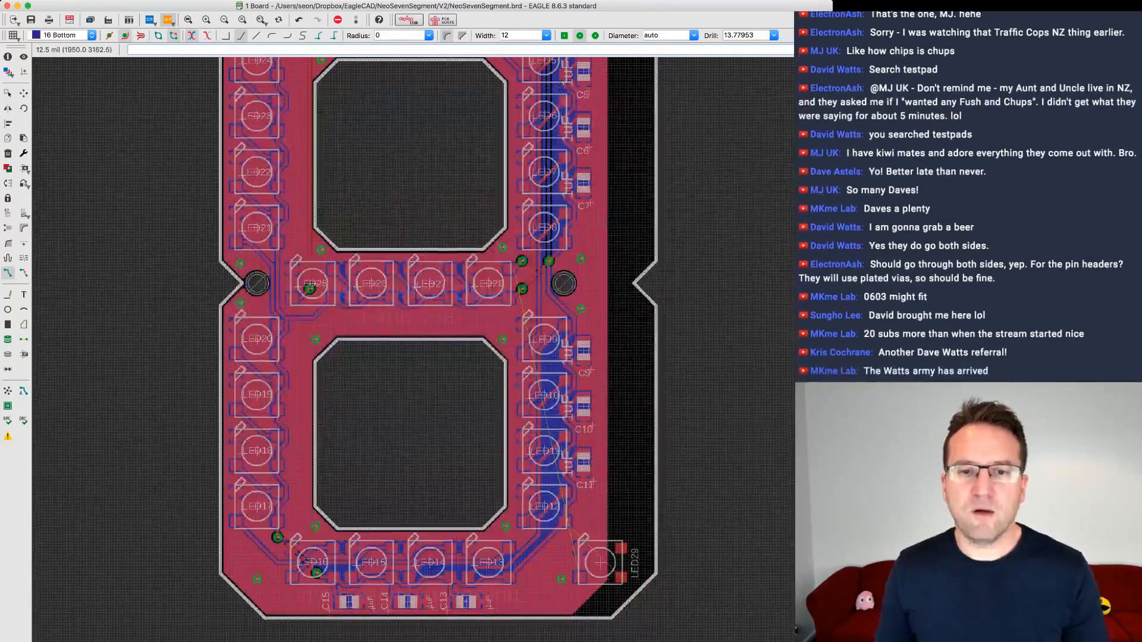
scroll(504, 280, up, 1)
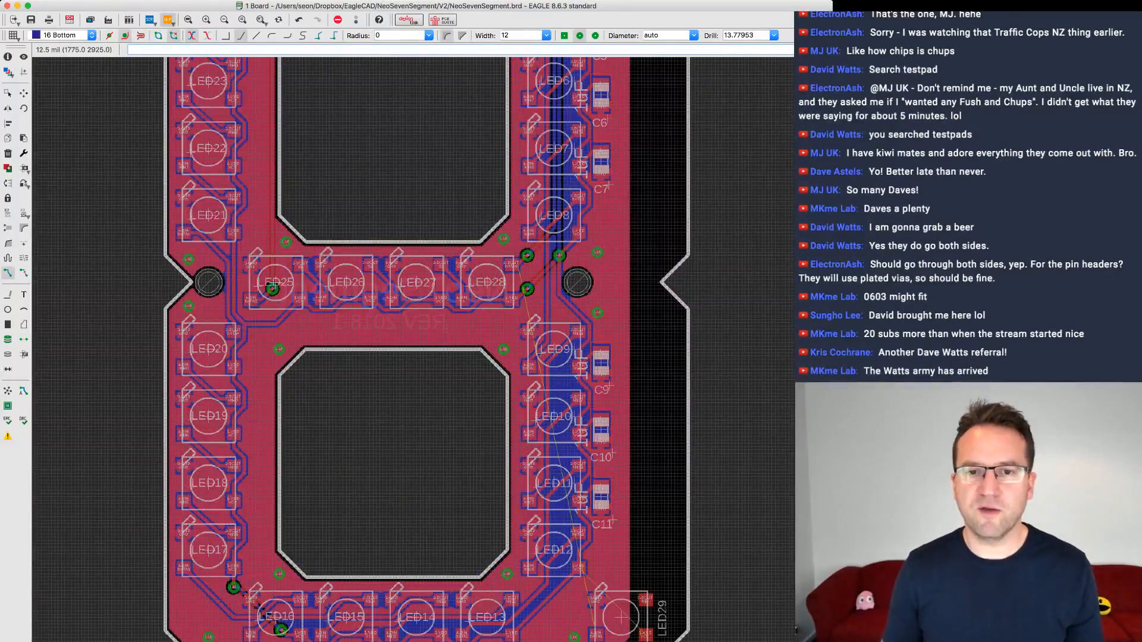
middle_drag(504, 281, 490, 372)
scroll(490, 372, down, 1)
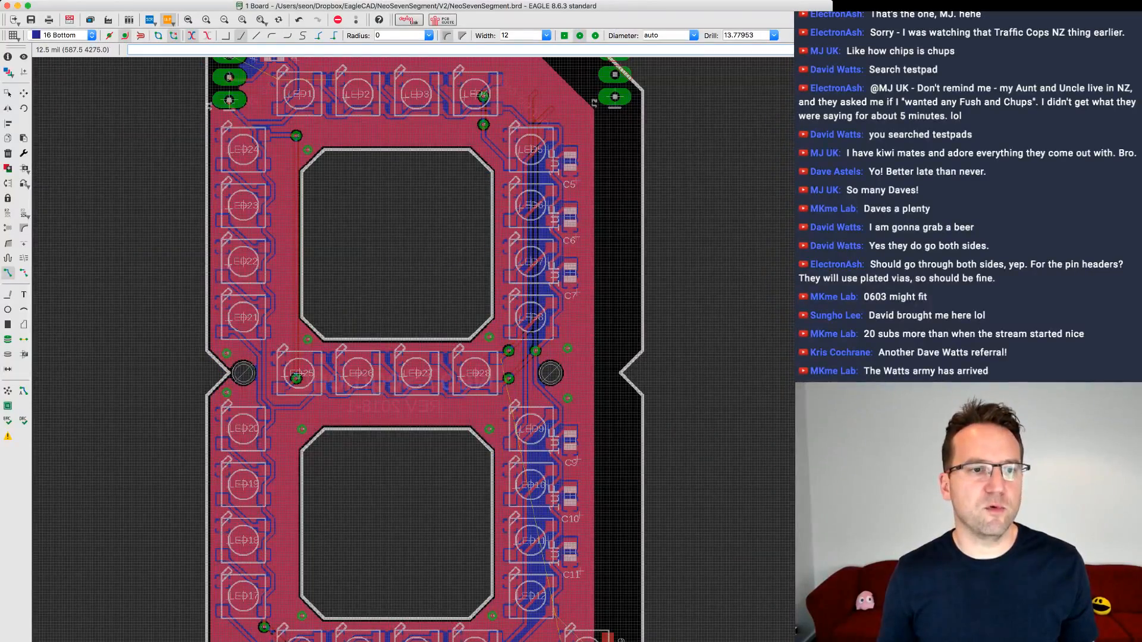
- Examine the traces from the mirrored side, from J1's input labels to the old VOUT, DO and GND trace ends, and return to the normal view
click(278, 19)
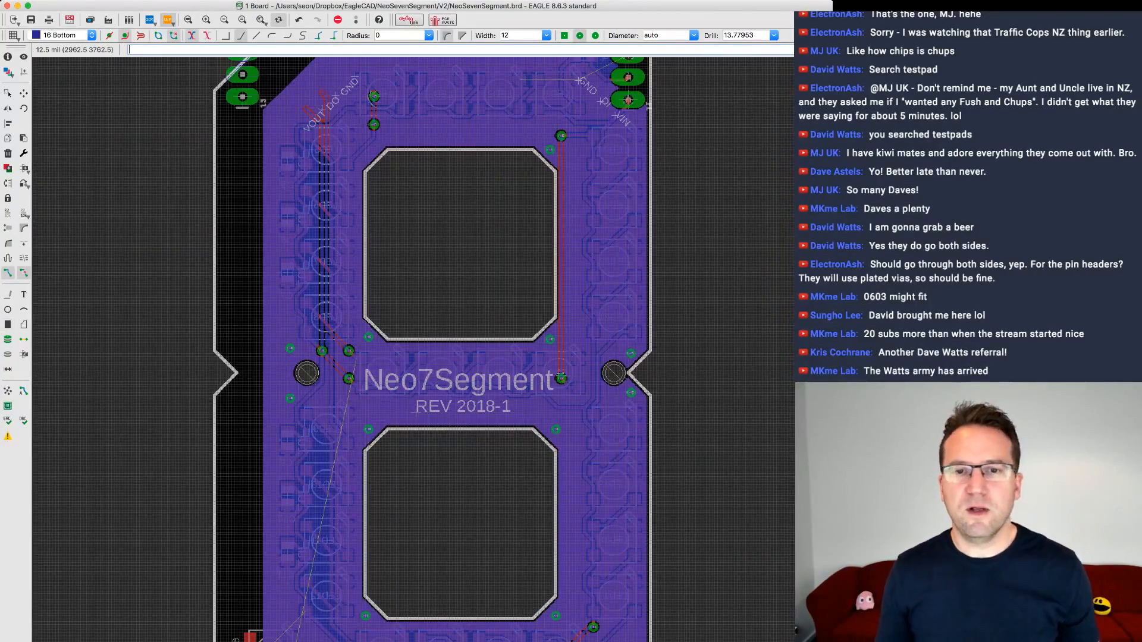
click(24, 273)
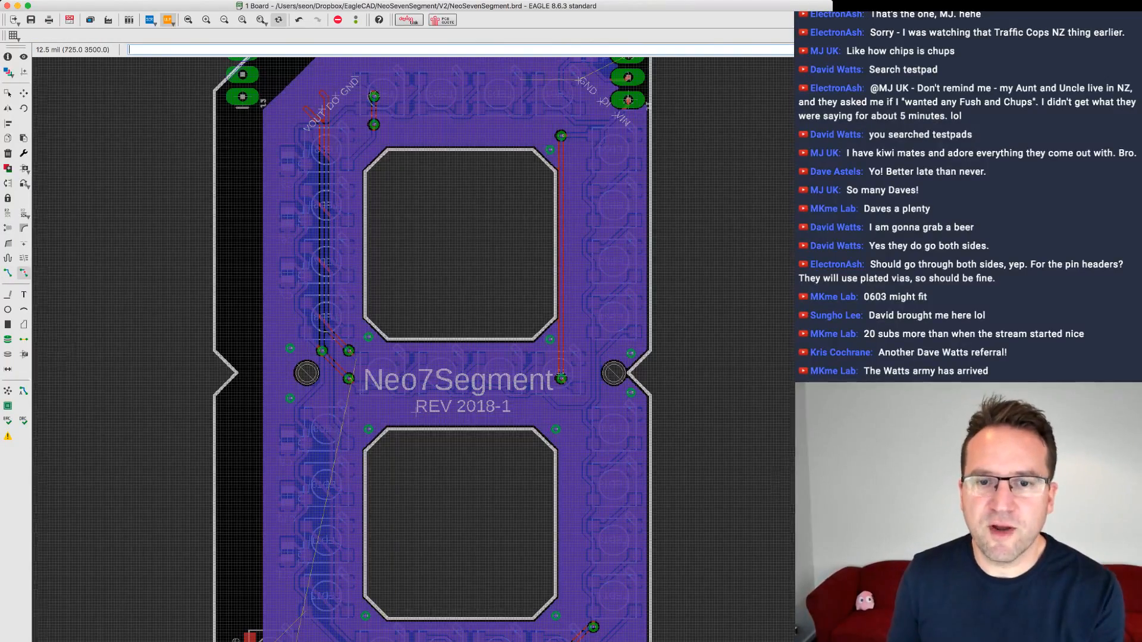
scroll(416, 410, up, 3)
scroll(321, 519, down, 5)
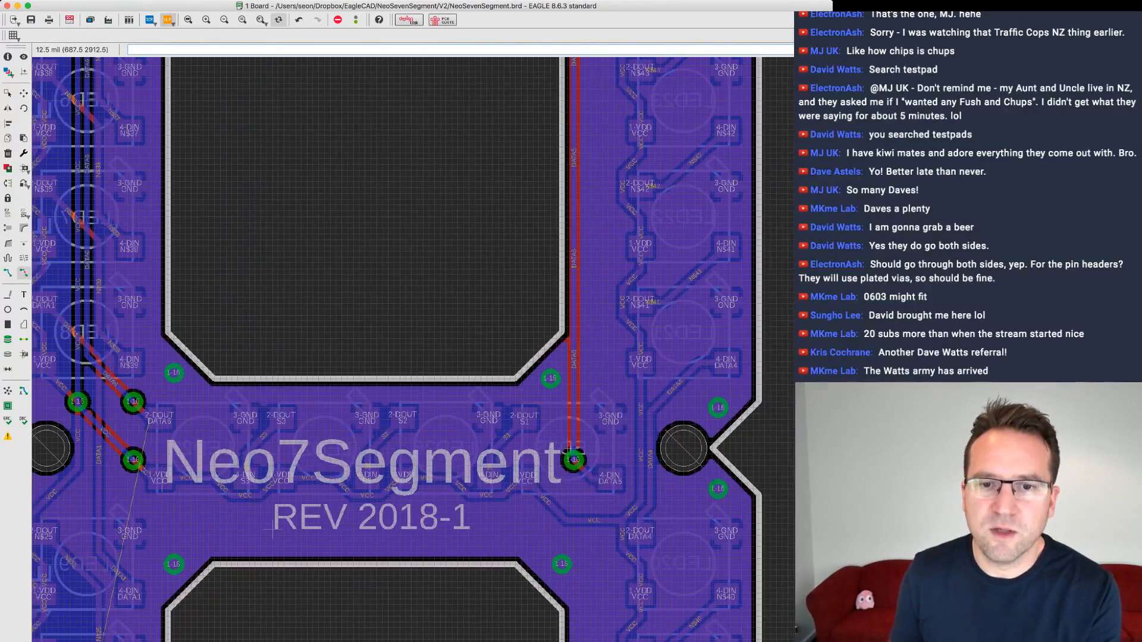
scroll(719, 141, up, 5)
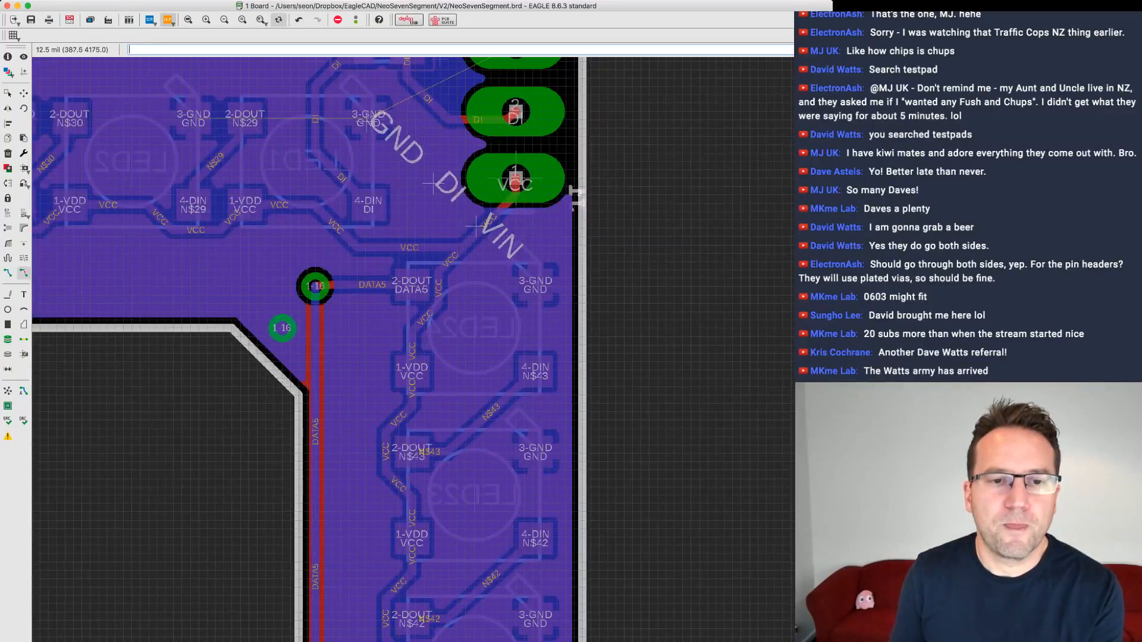
scroll(492, 252, down, 5)
scroll(298, 238, up, 5)
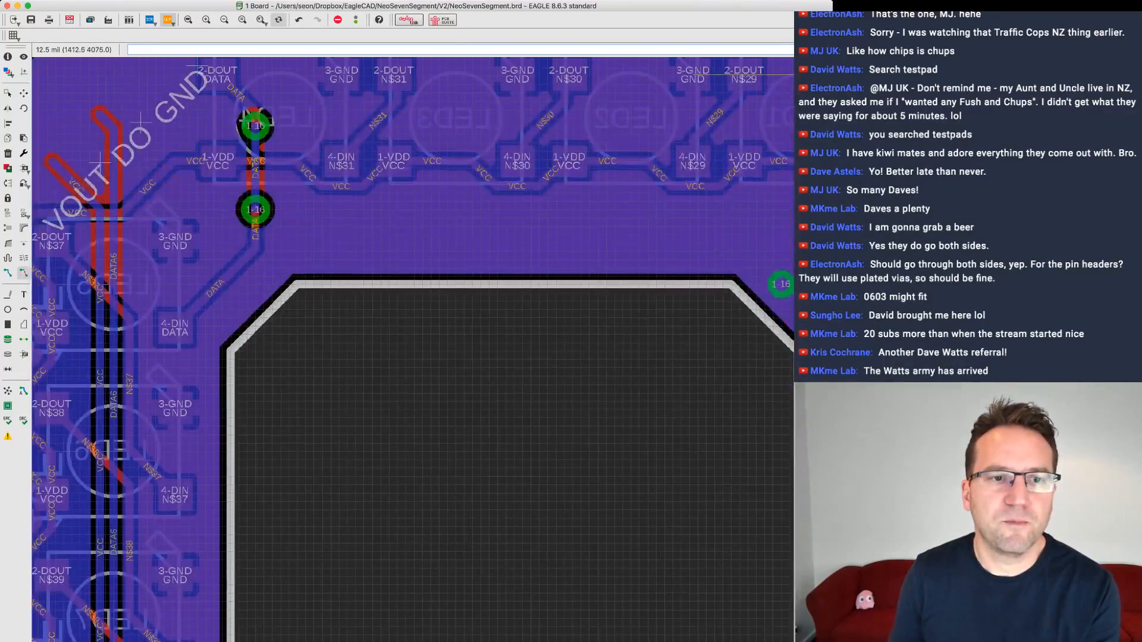
middle_drag(245, 112, 481, 62)
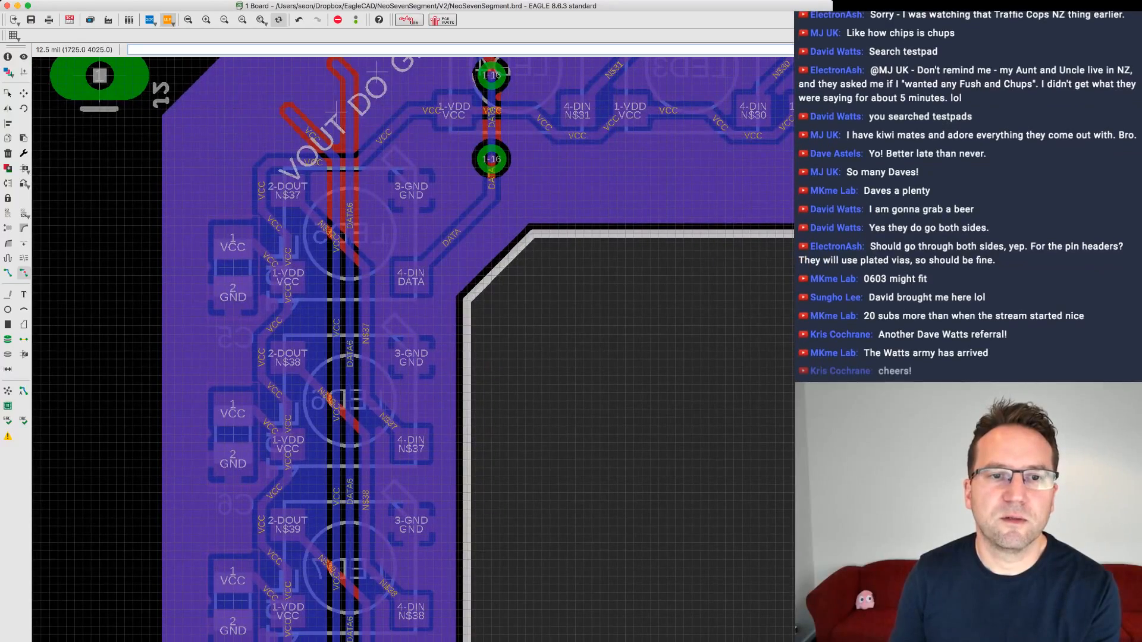
scroll(360, 377, down, 2)
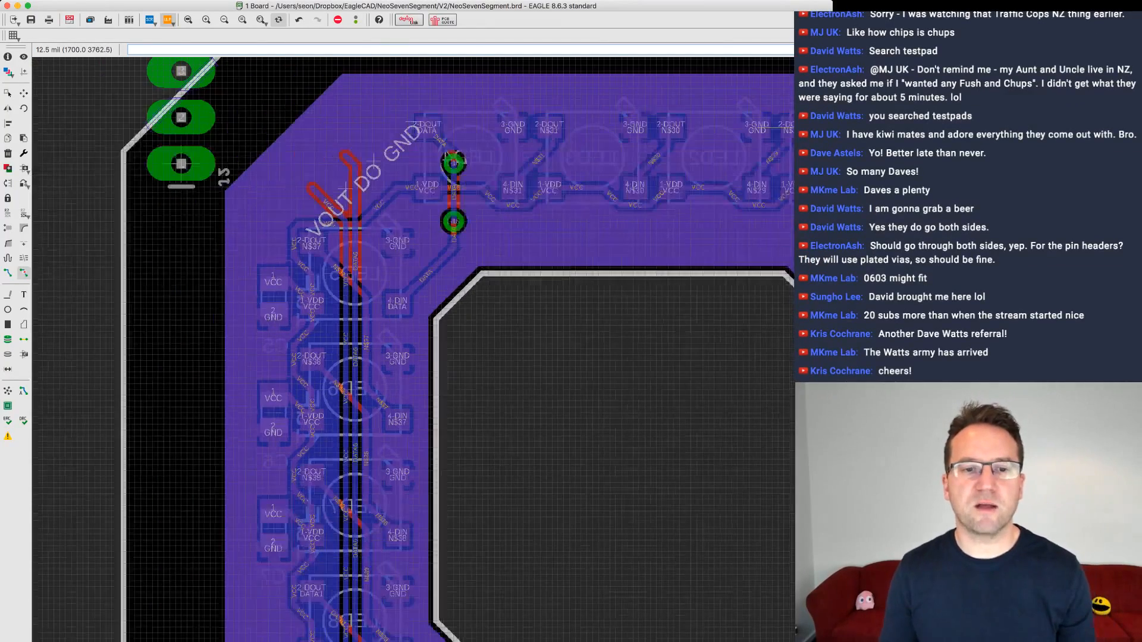
middle_drag(414, 603, 425, 480)
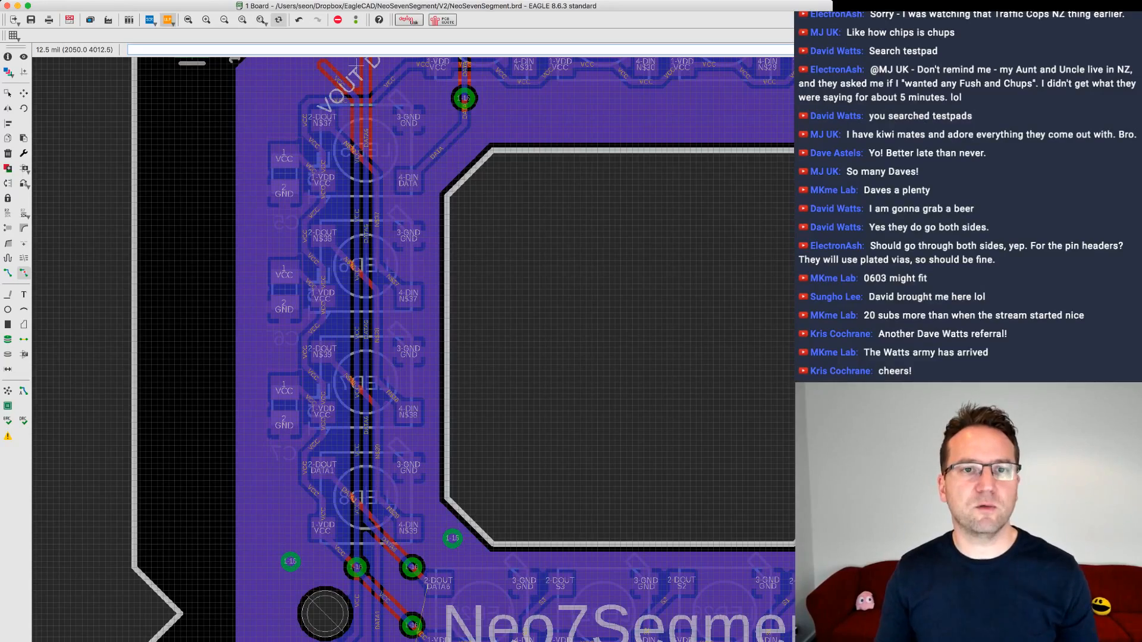
click(279, 19)
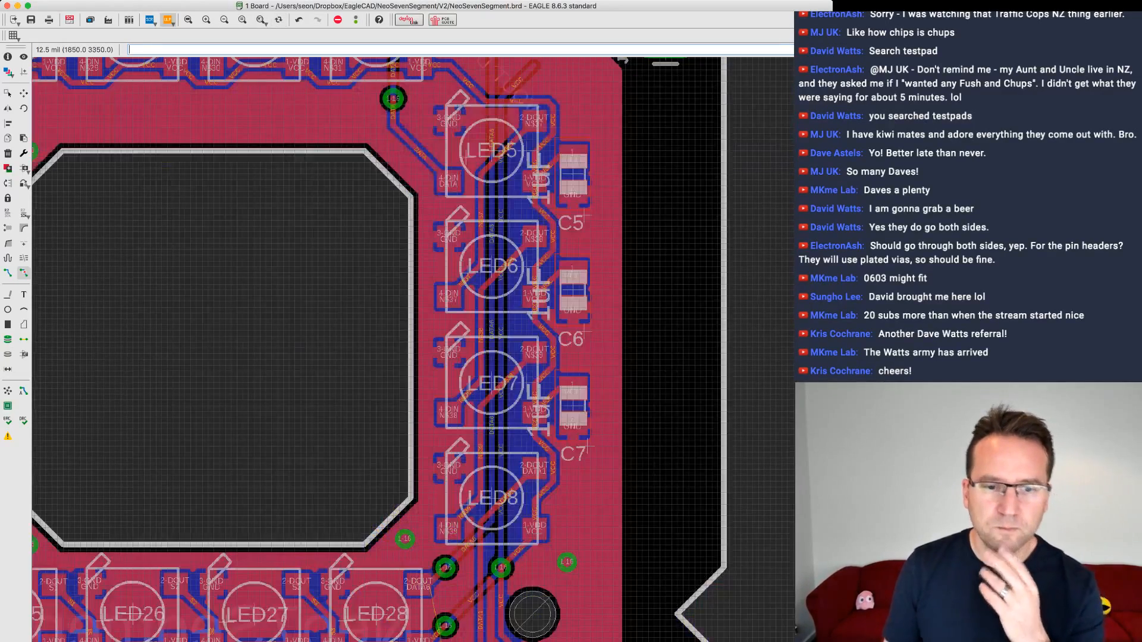
scroll(571, 446, down, 2)
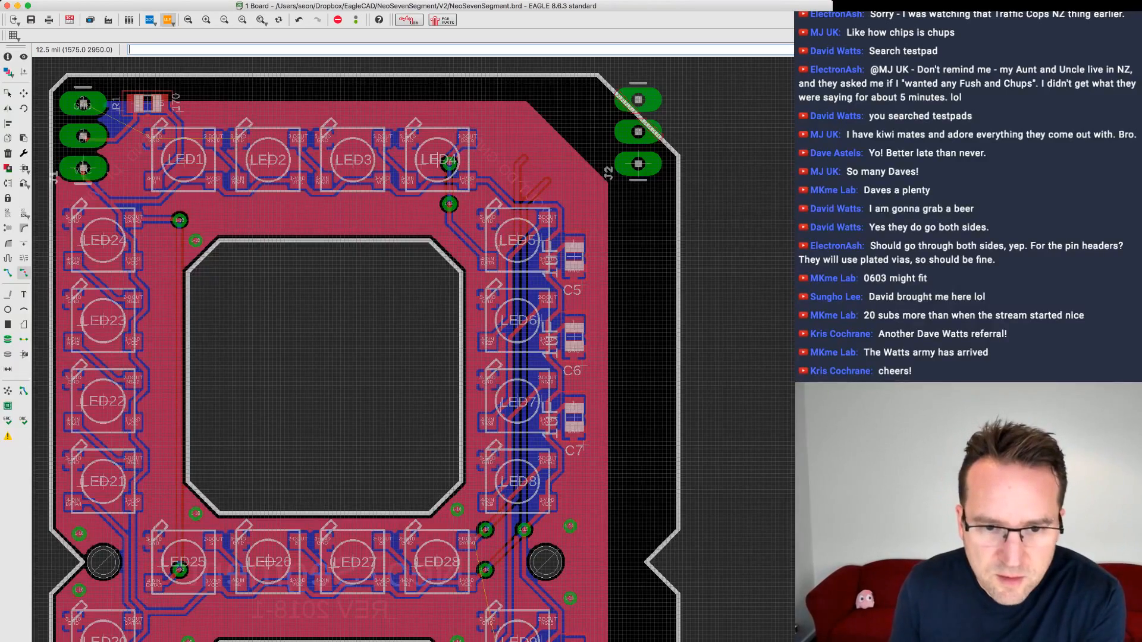
- Rip up the diagonal VCC and DATA6 traces running from the two vias beside LED28 towards LED8
scroll(491, 534, up, 2)
scroll(488, 529, up, 3)
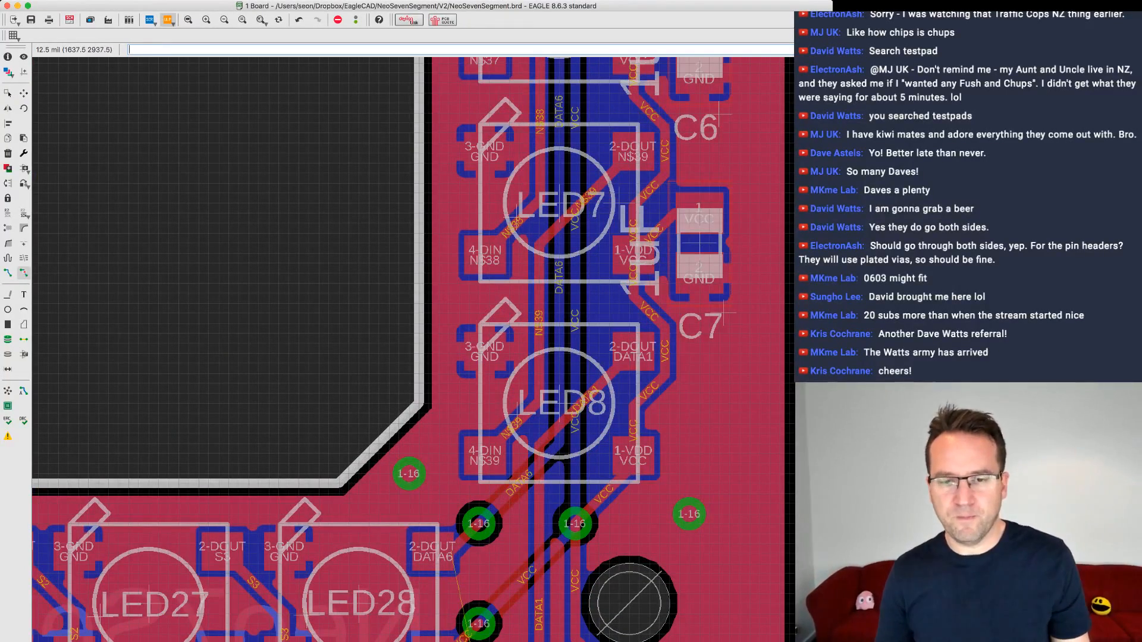
mouse_move(626, 515)
middle_down()
mouse_move(644, 206)
mouse_move(627, 214)
middle_up()
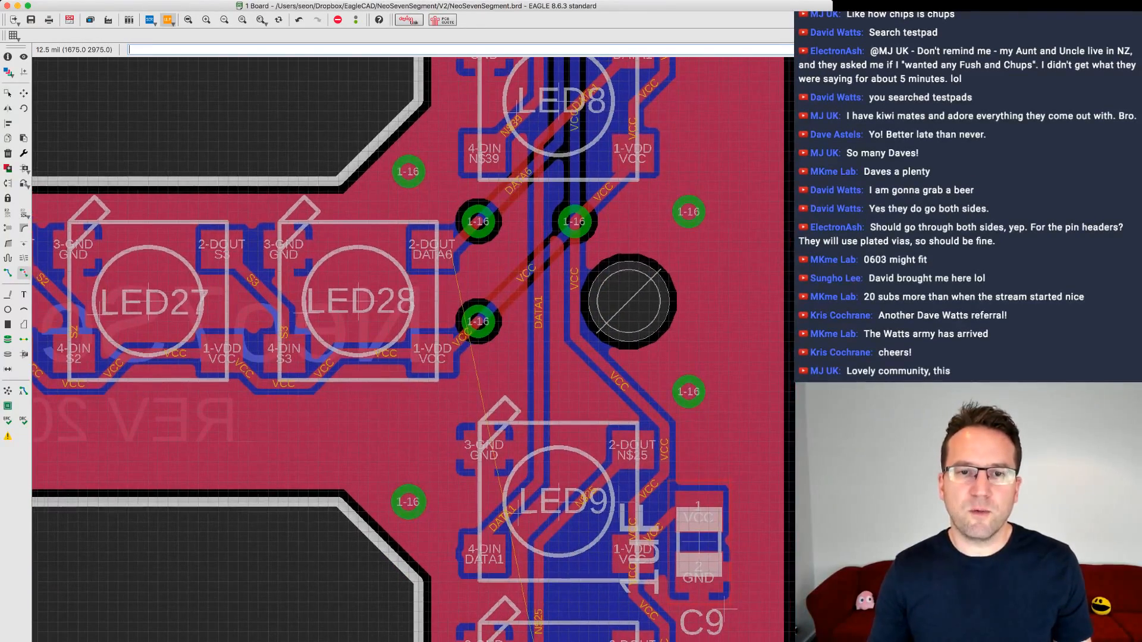
click(534, 263)
click(518, 181)
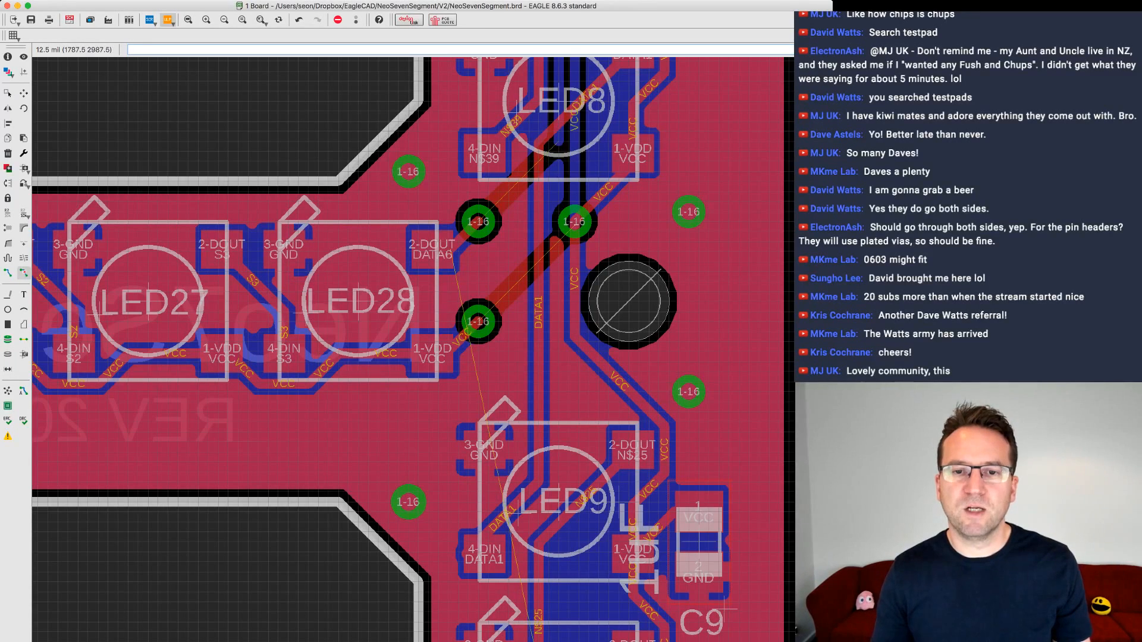
middle_drag(519, 182, 543, 147)
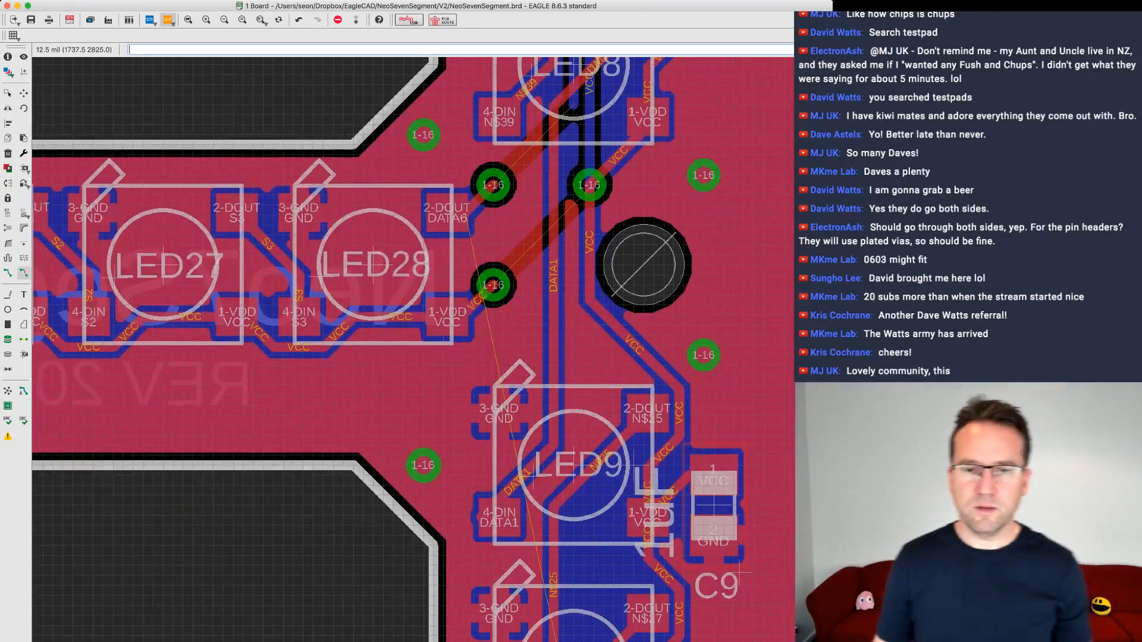
- Examine the routing space along the LED9 to LED12 column, around LED29 and back up to the vias beside LED28
scroll(616, 409, down, 4)
scroll(619, 409, down, 2)
middle_drag(618, 409, 517, 327)
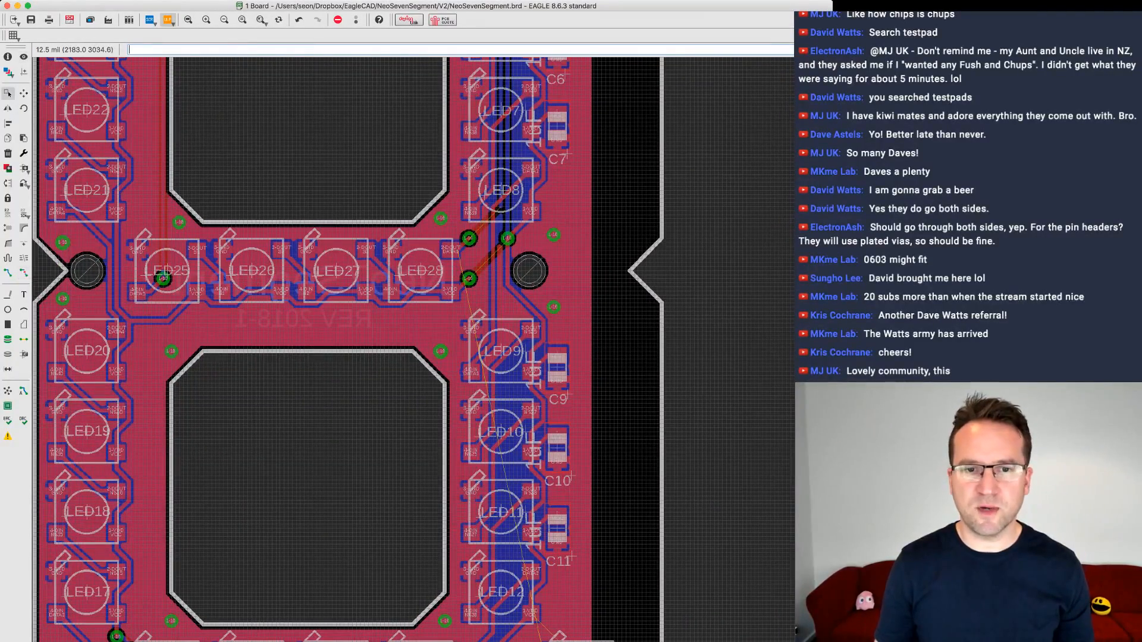
drag(716, 263, 642, 270)
middle_drag(616, 458, 600, 312)
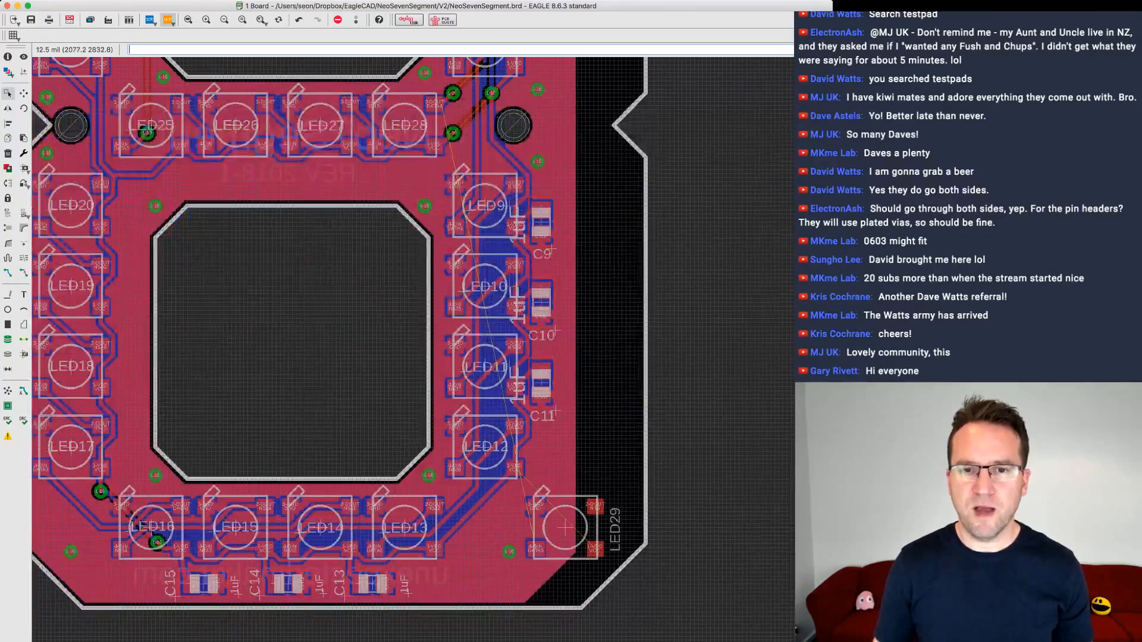
drag(599, 311, 607, 453)
middle_drag(565, 505, 568, 521)
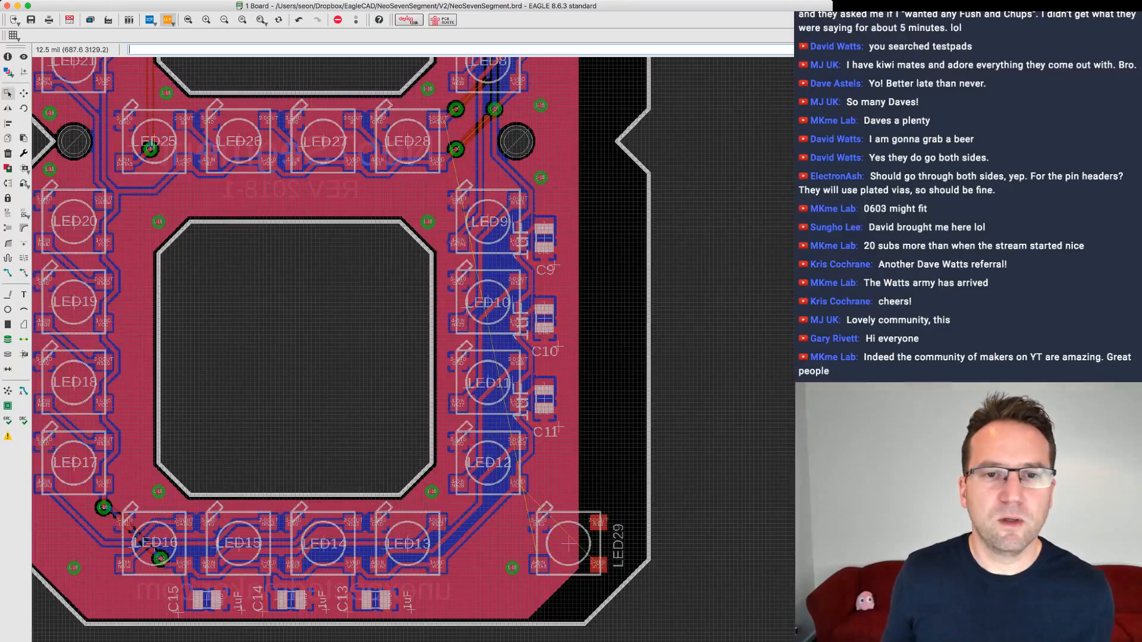
scroll(507, 237, up, 2)
middle_drag(506, 237, 514, 600)
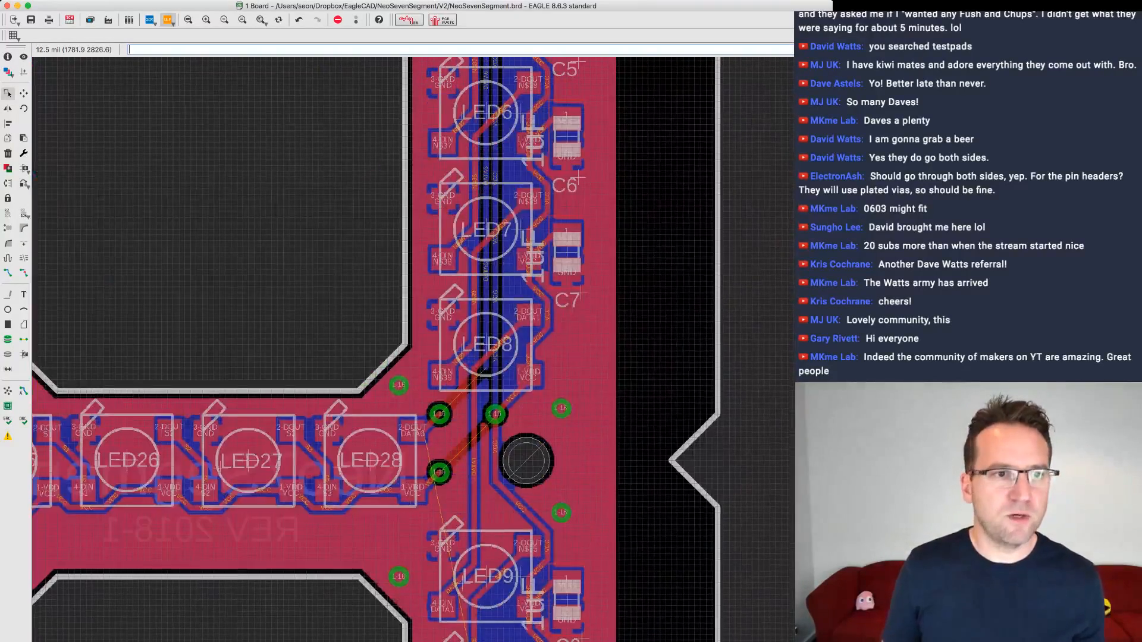
- Move the two vias beside LED28 level with its DATA6 and VCC pads and refresh the ratsnest
click(24, 94)
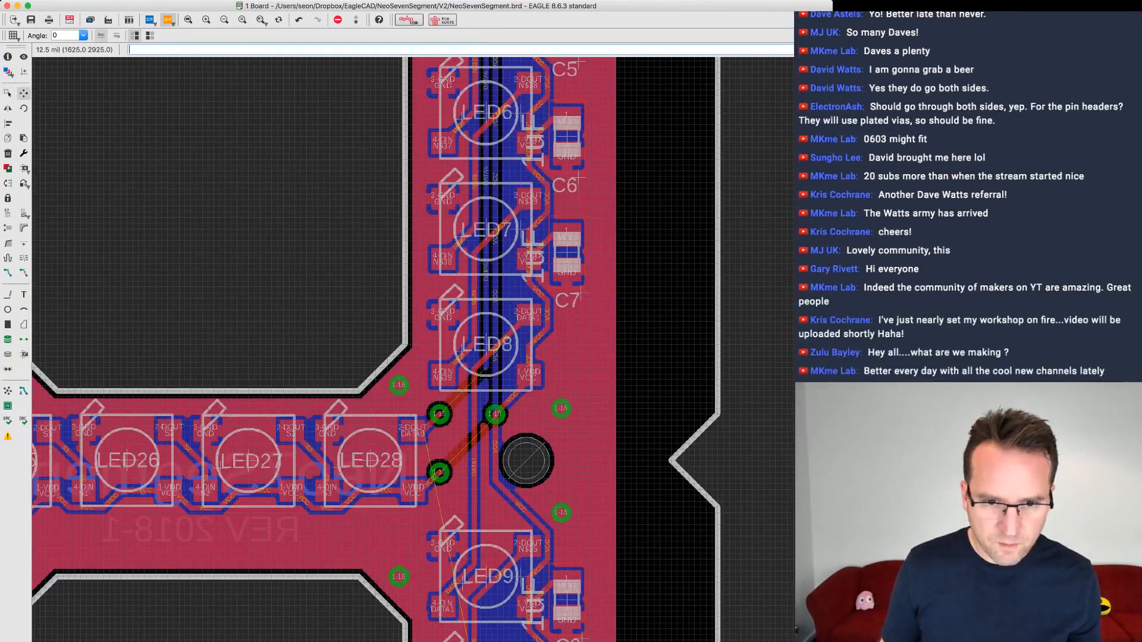
click(439, 472)
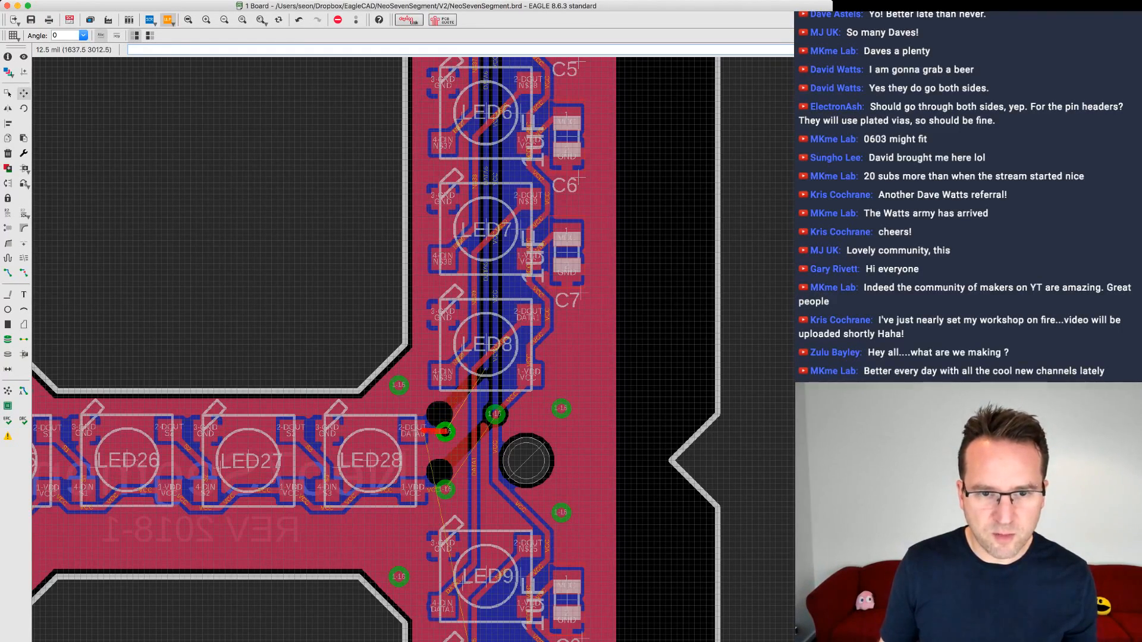
scroll(445, 431, up, 5)
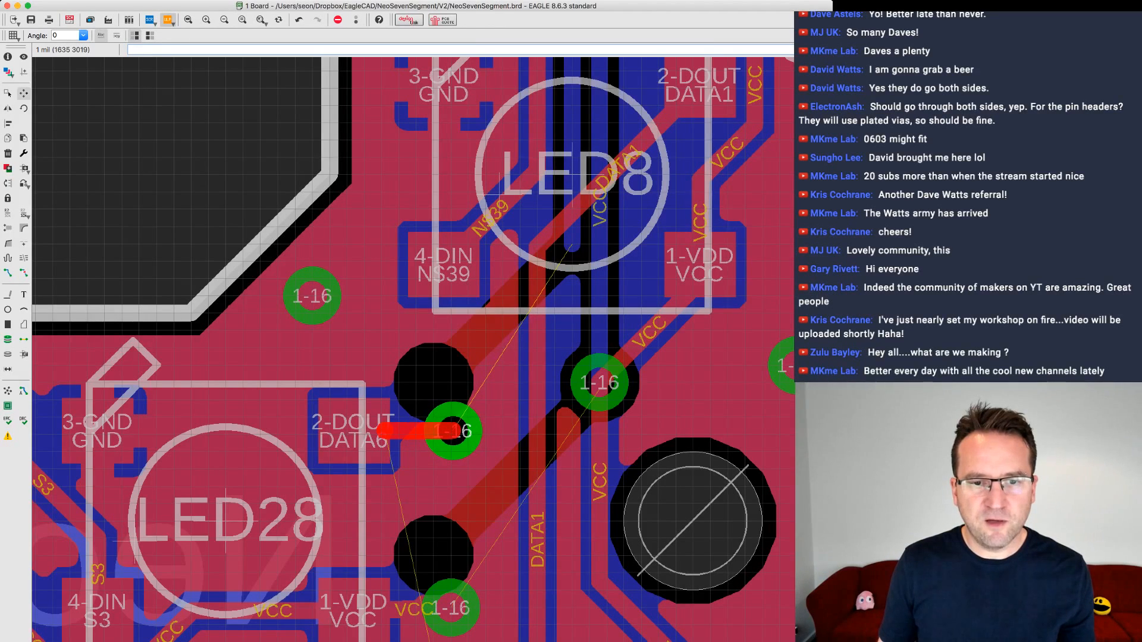
click(452, 431)
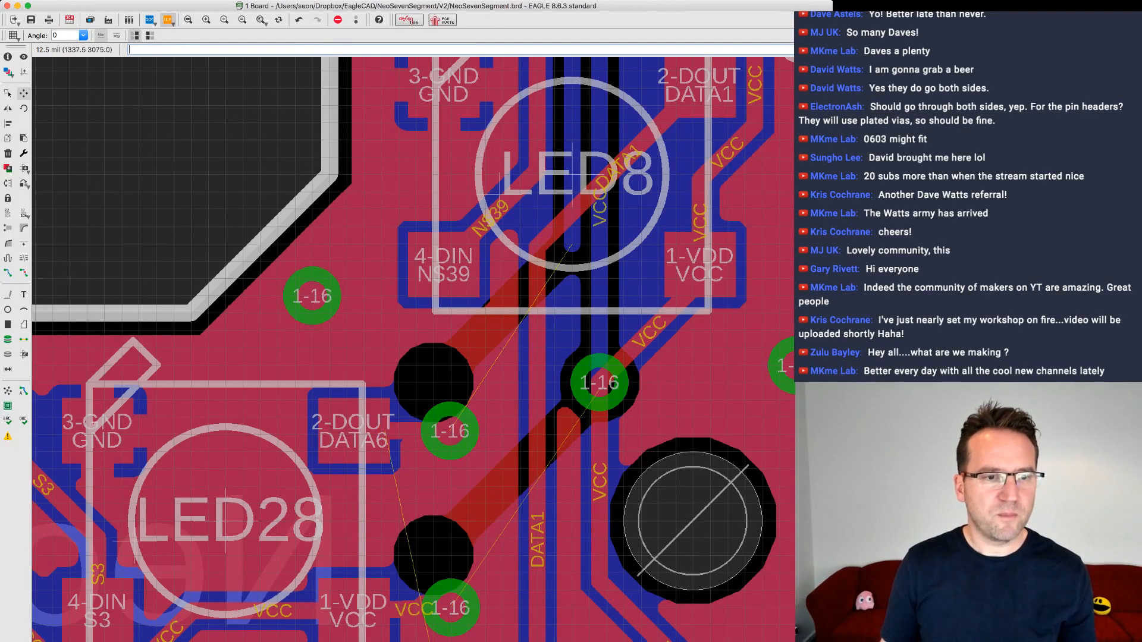
click(7, 391)
scroll(490, 581, down, 2)
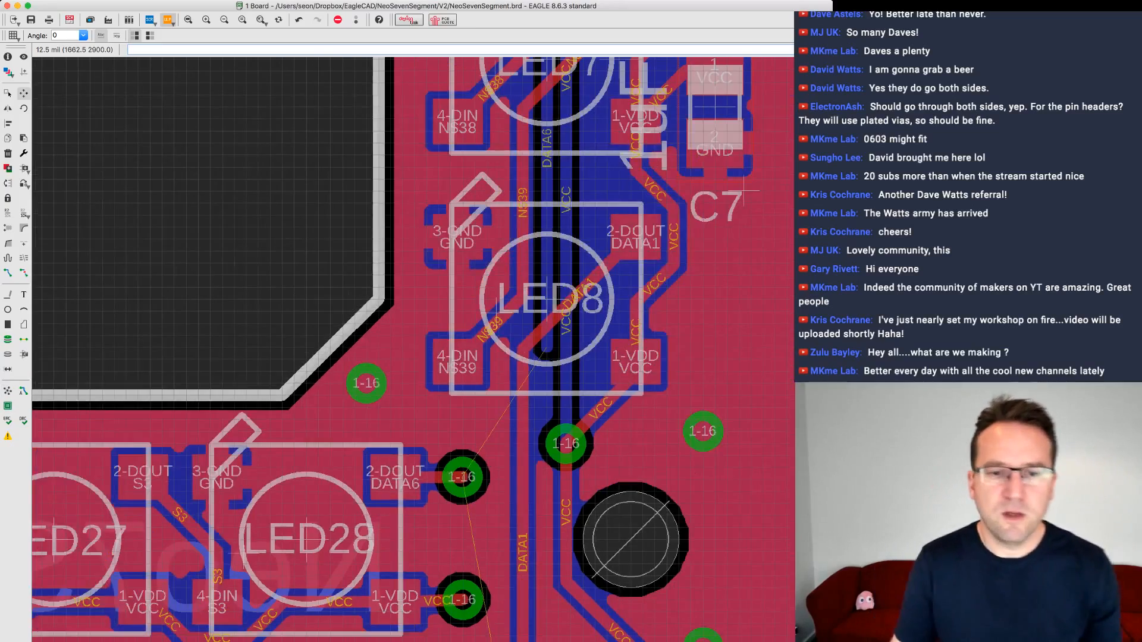
- Nudge the VCC via beside LED28 on the fine 1 mil grid to line up with the VDD pad
scroll(483, 353, down, 1)
middle_drag(486, 565, 484, 321)
scroll(480, 409, up, 4)
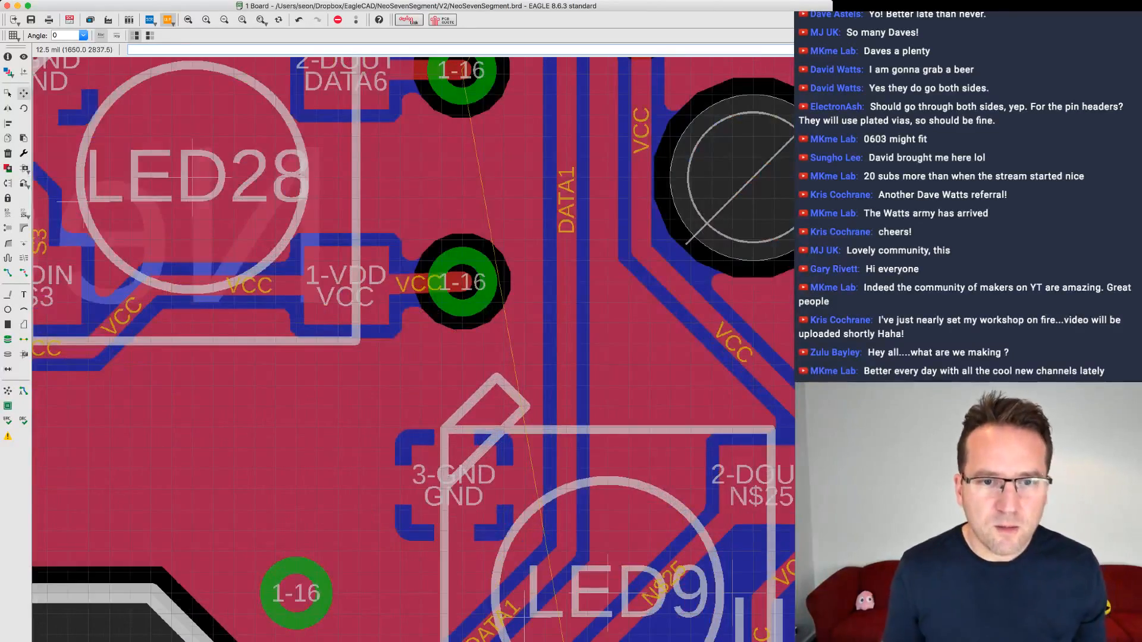
click(463, 284)
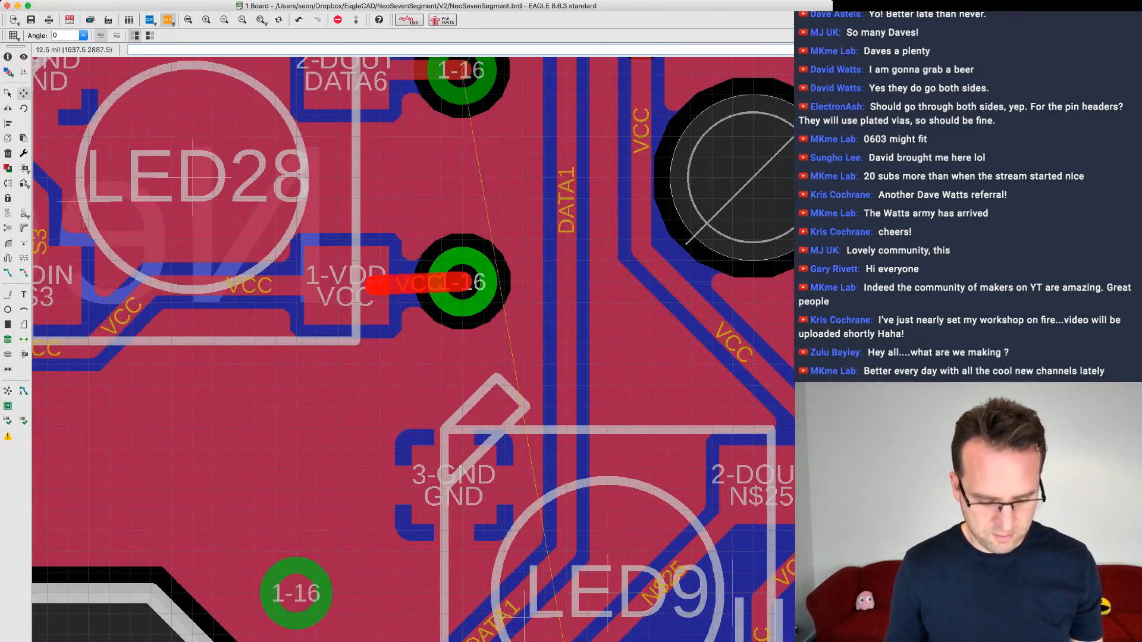
key(alt)
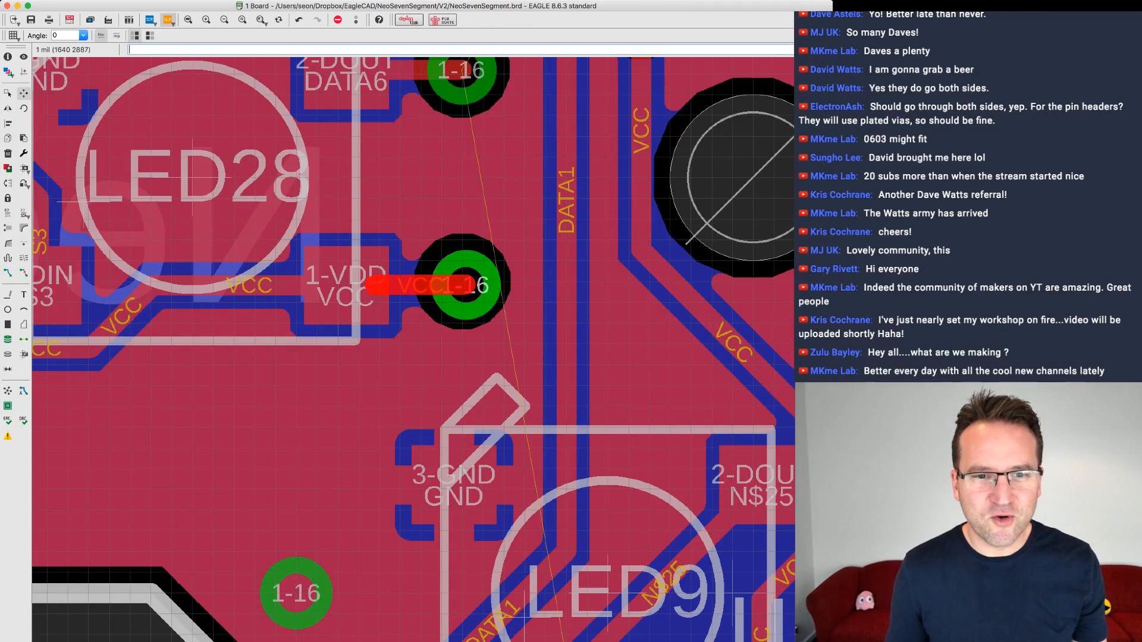
click(465, 285)
scroll(509, 299, down, 2)
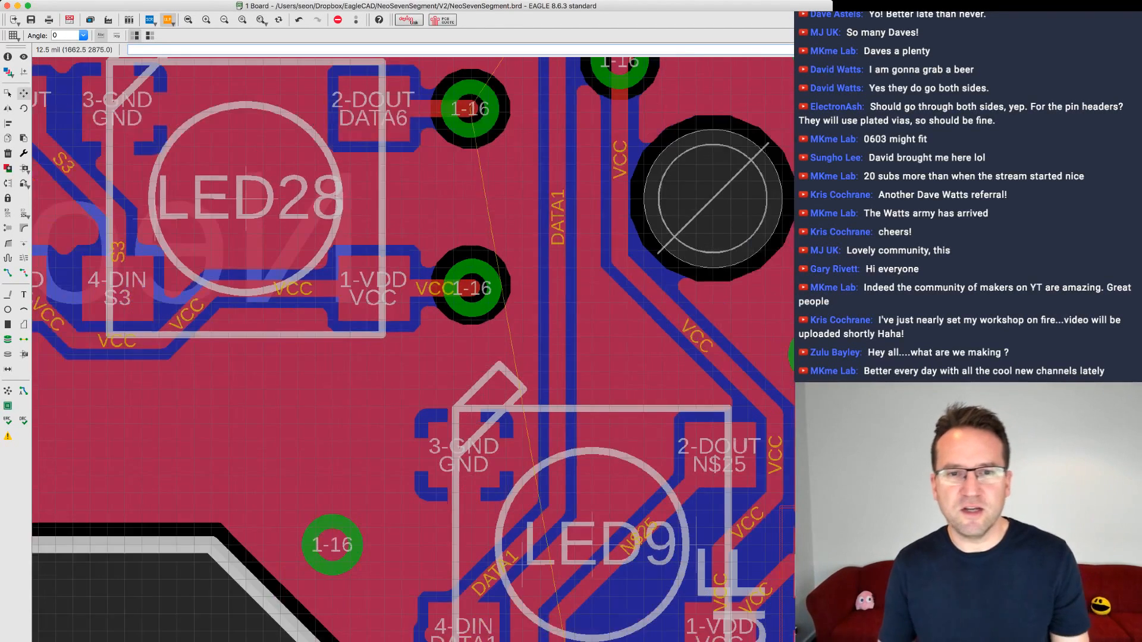
scroll(523, 364, down, 1)
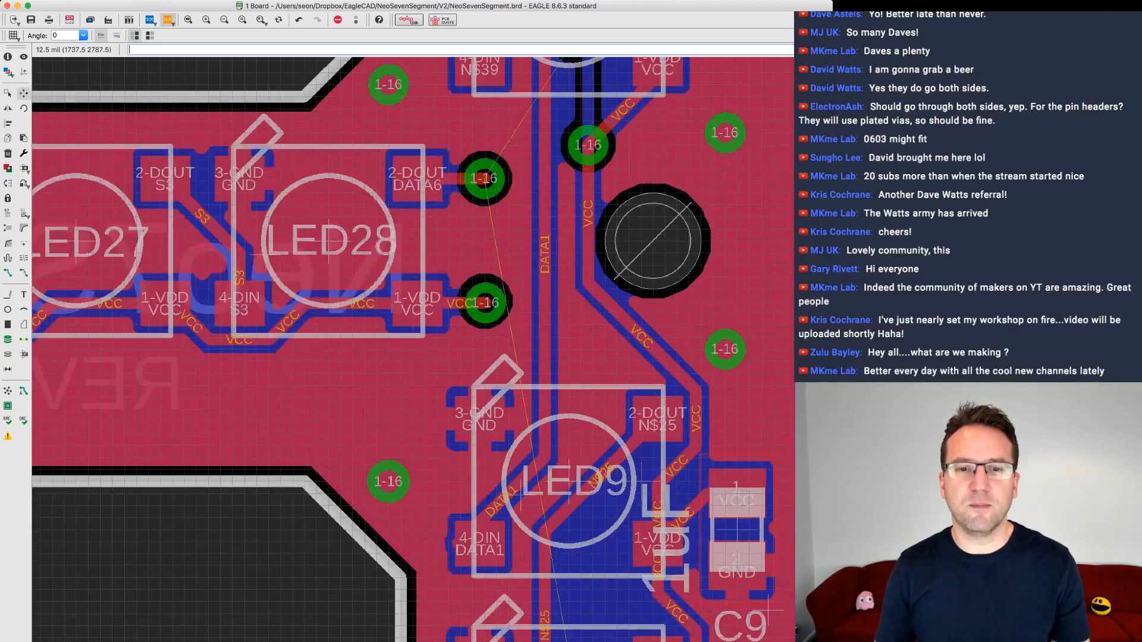
- Route VCC at width 12 on the bottom layer from LED28's VCC via down past LED9 to LED12
middle_drag(571, 390, 494, 207)
scroll(548, 351, down, 2)
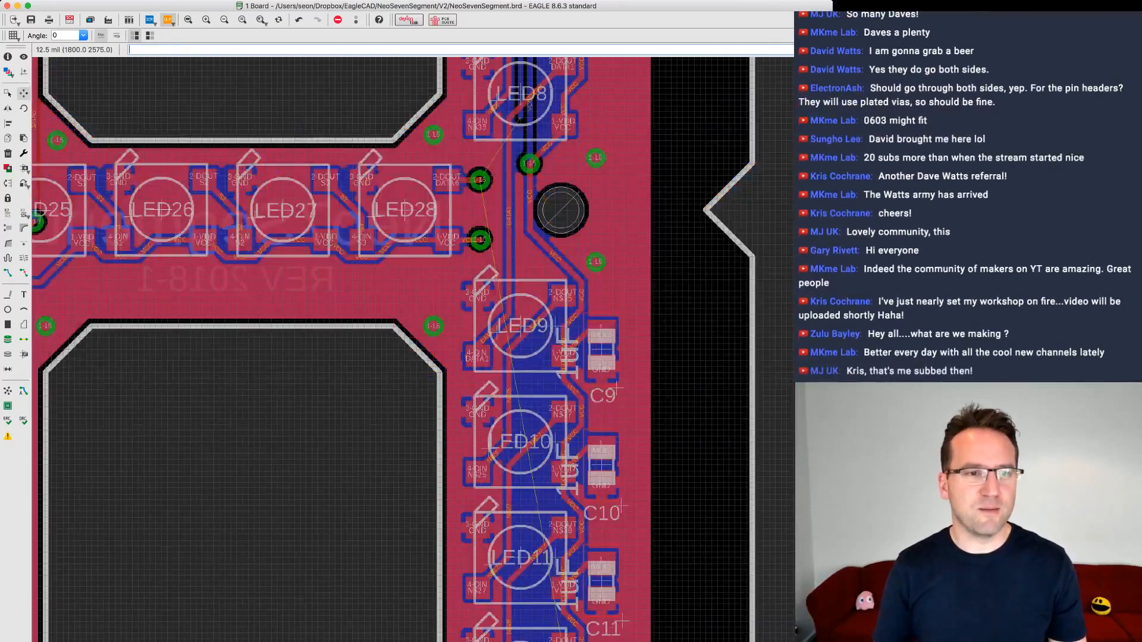
click(8, 272)
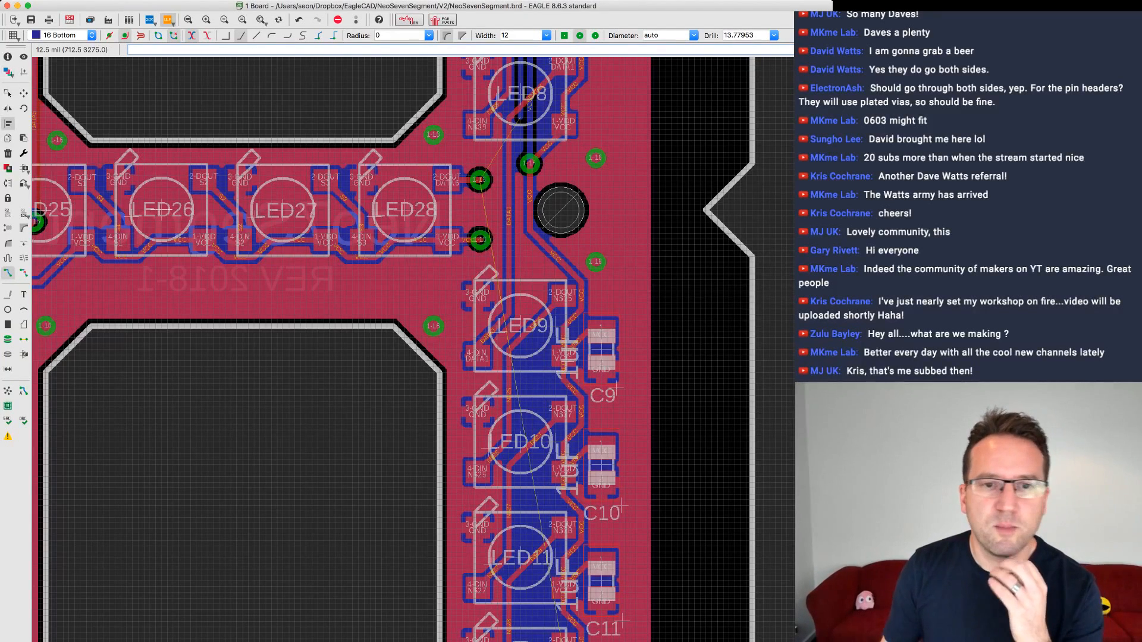
click(481, 240)
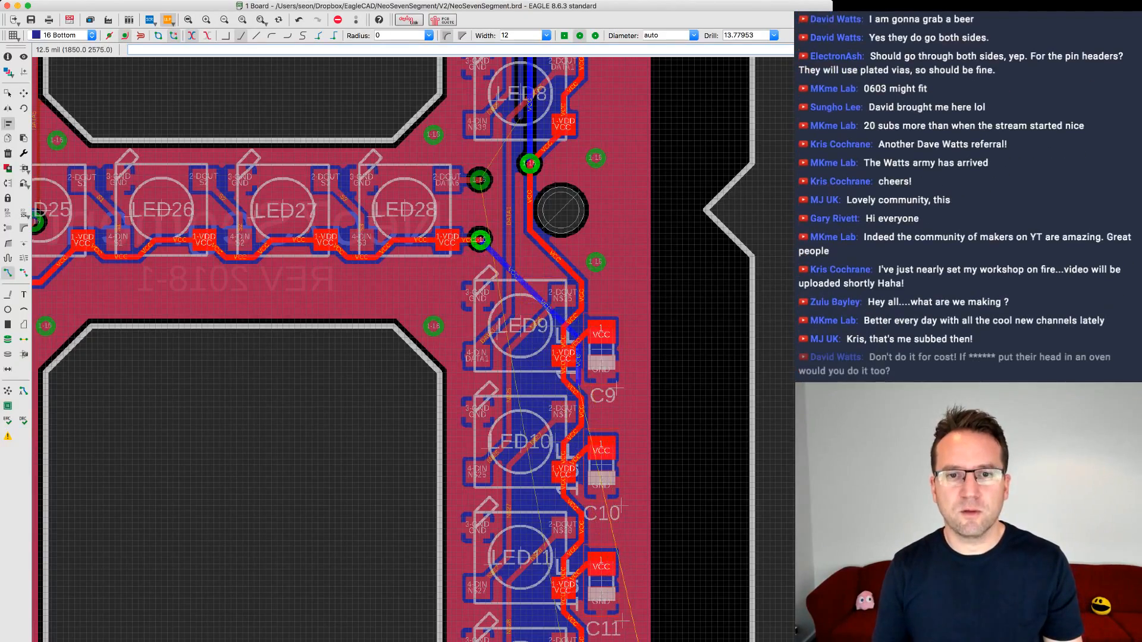
scroll(571, 274, down, 5)
mouse_move(581, 275)
middle_down()
mouse_move(574, 293)
mouse_move(569, 284)
middle_up()
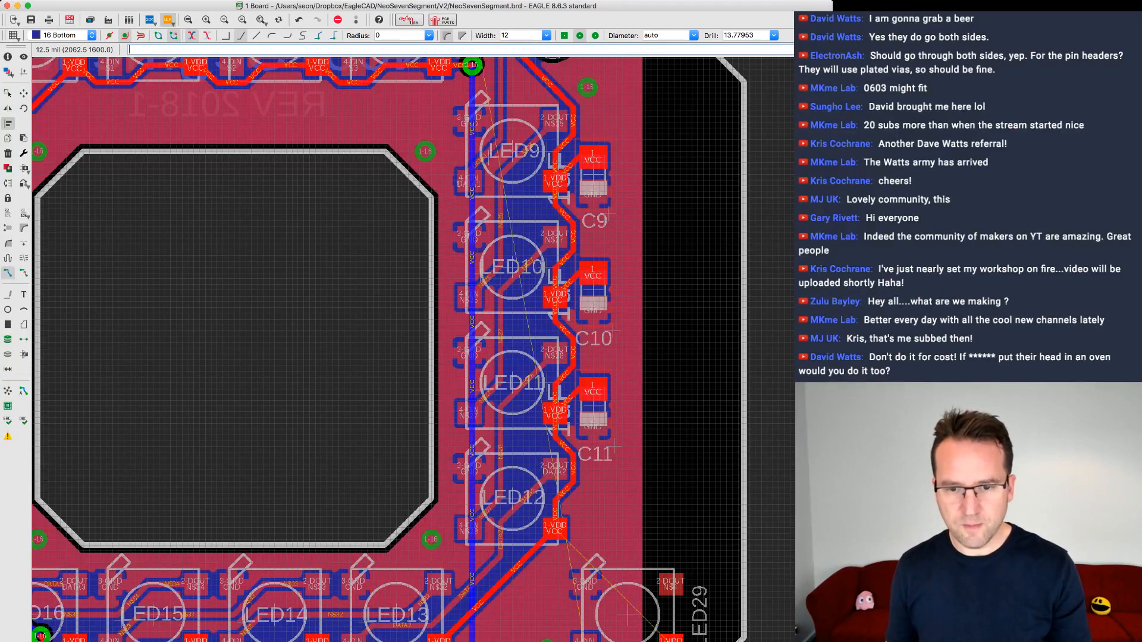
key(Escape)
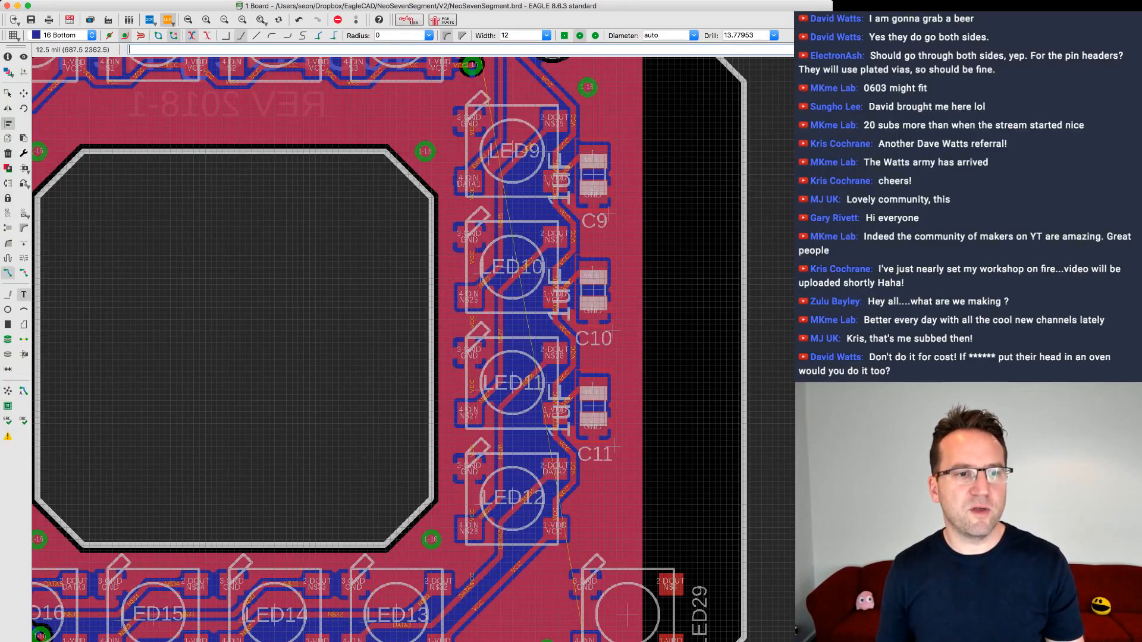
click(23, 273)
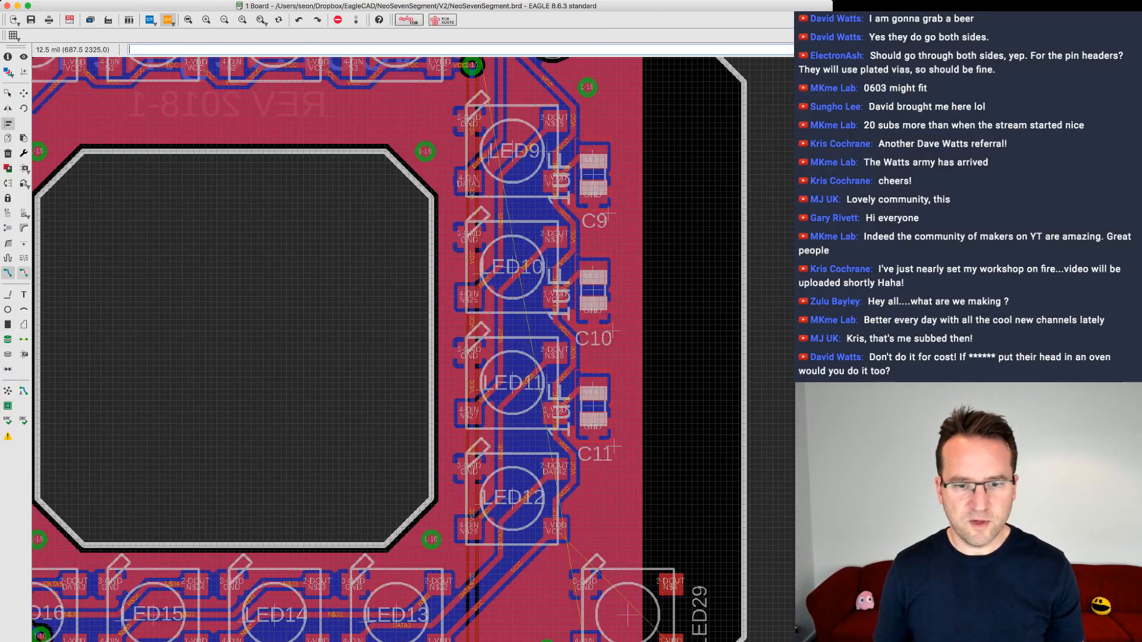
click(8, 273)
click(671, 639)
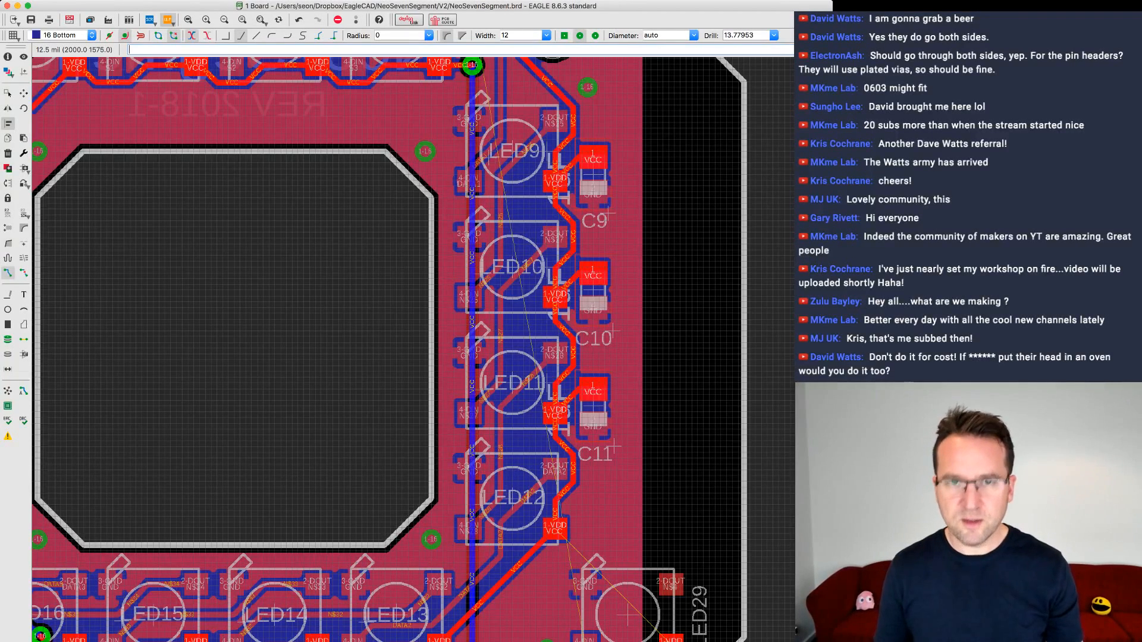
key(Escape)
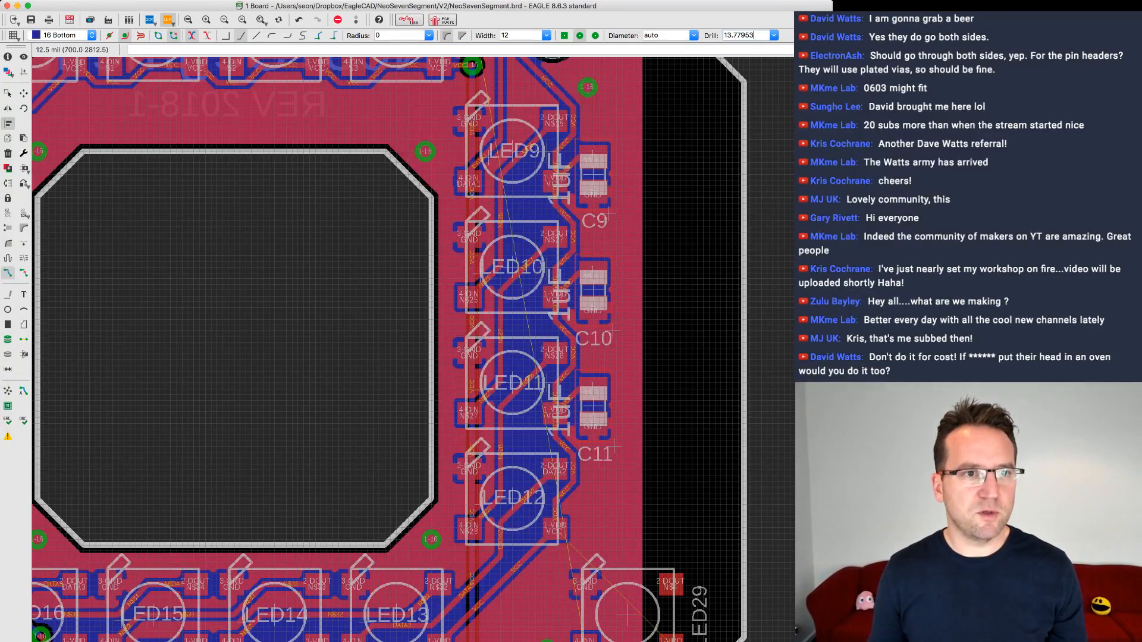
click(9, 93)
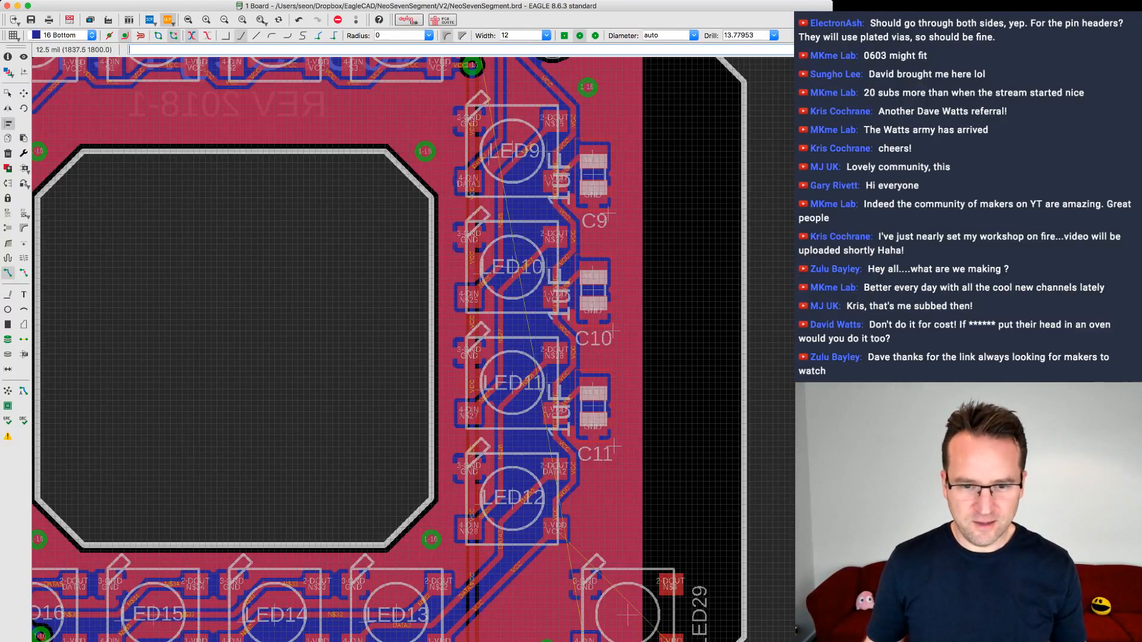
click(490, 639)
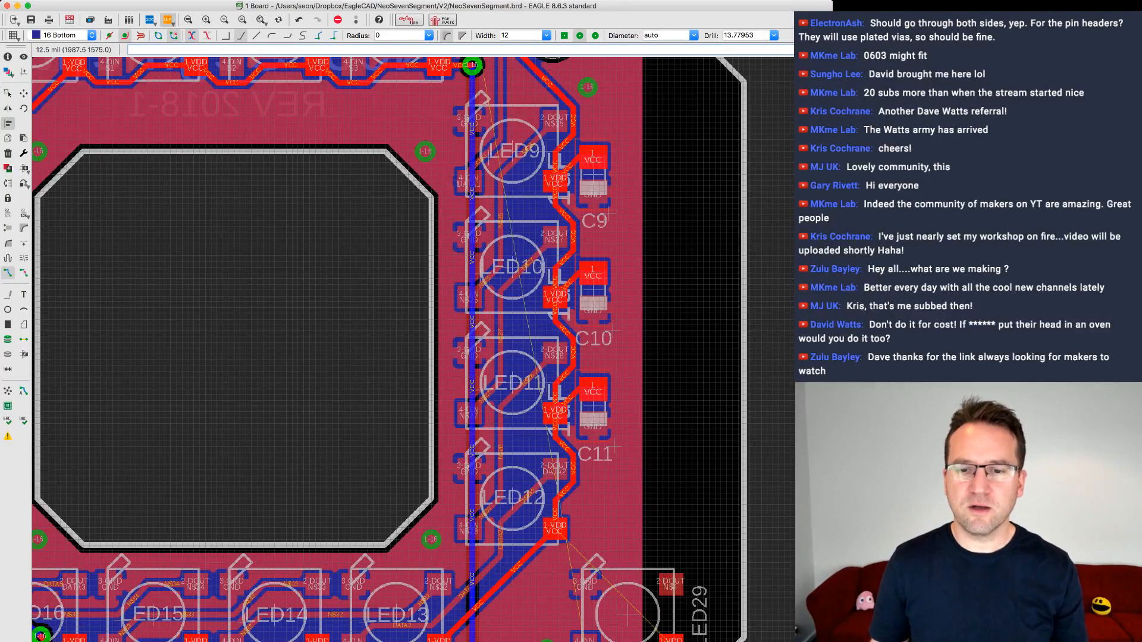
key(Escape)
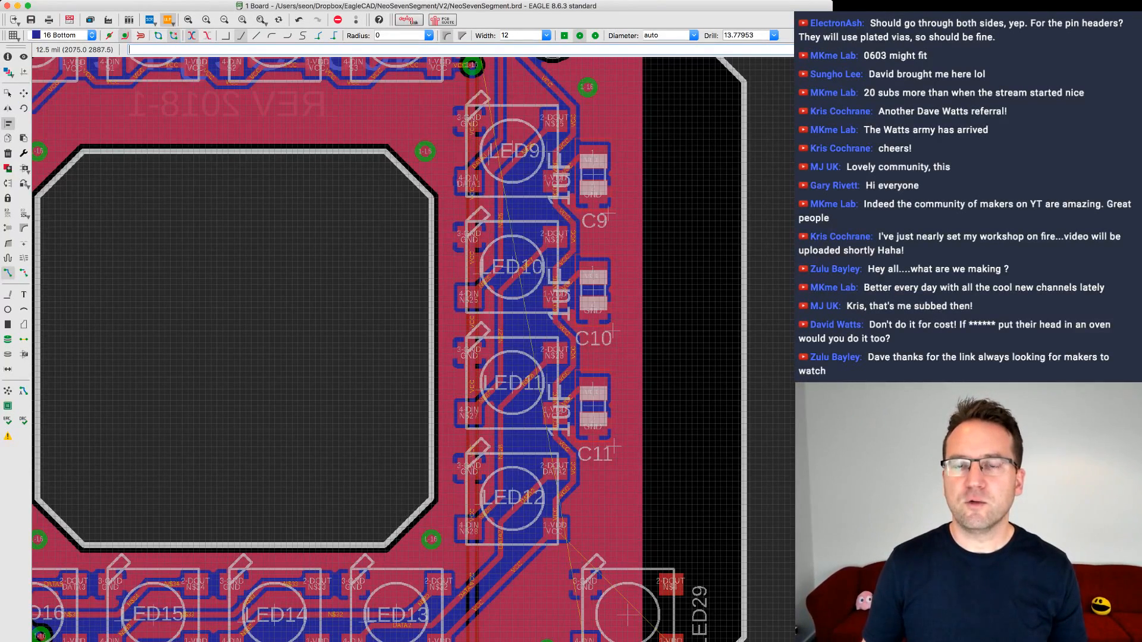
- Finish the VCC route to LED29's VDD pad on the top layer using a via with drill 23.62205, and refresh the ratsnest
click(748, 69)
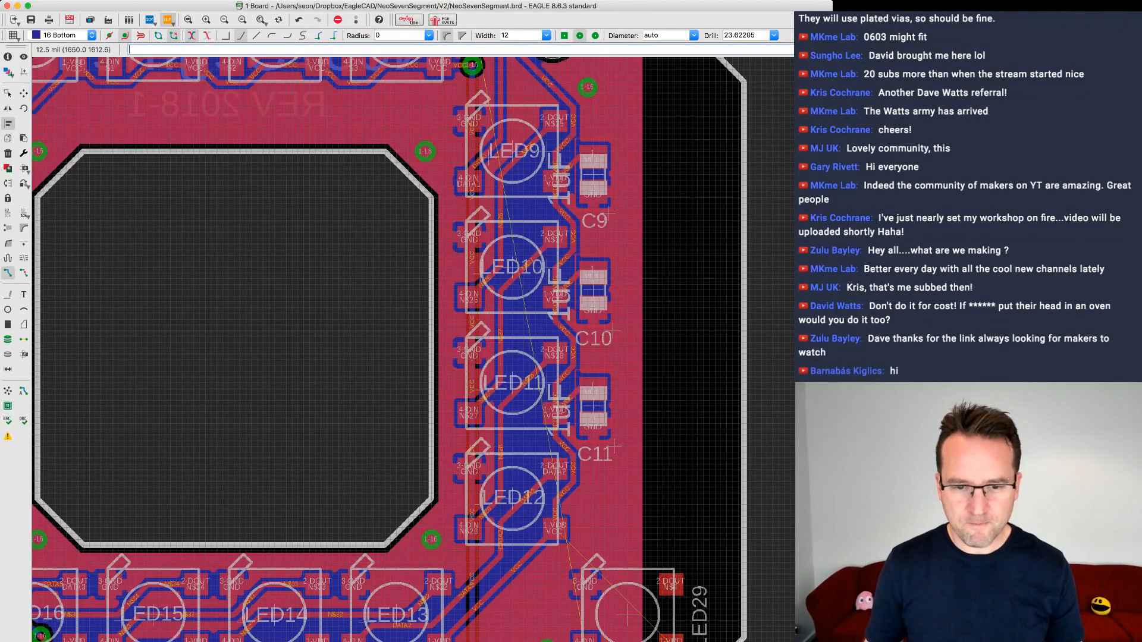
click(555, 529)
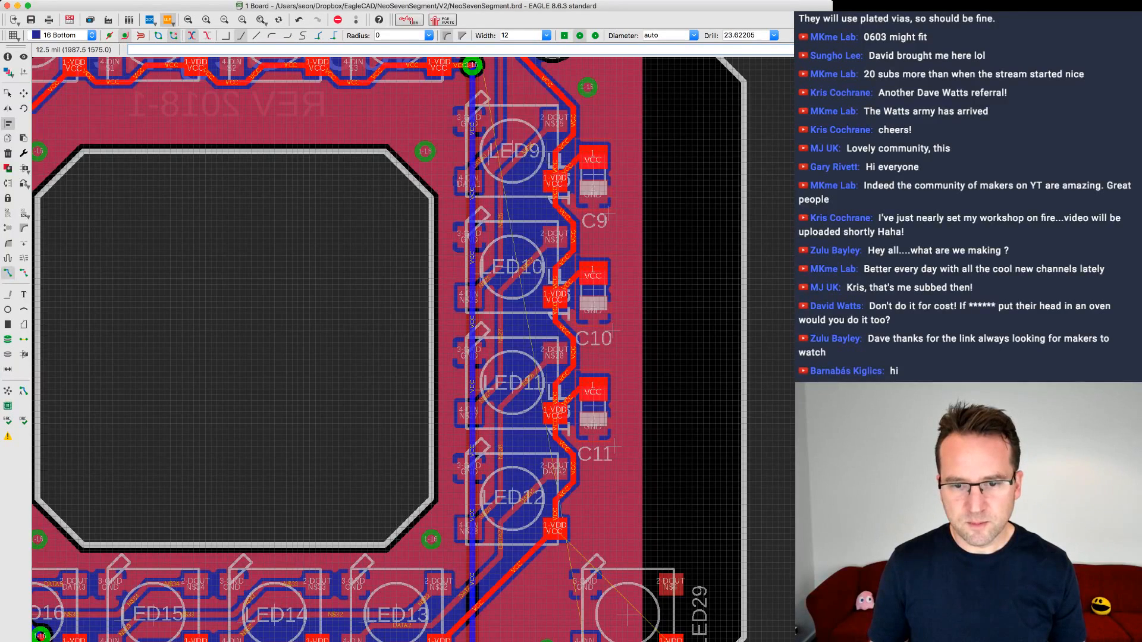
key(space)
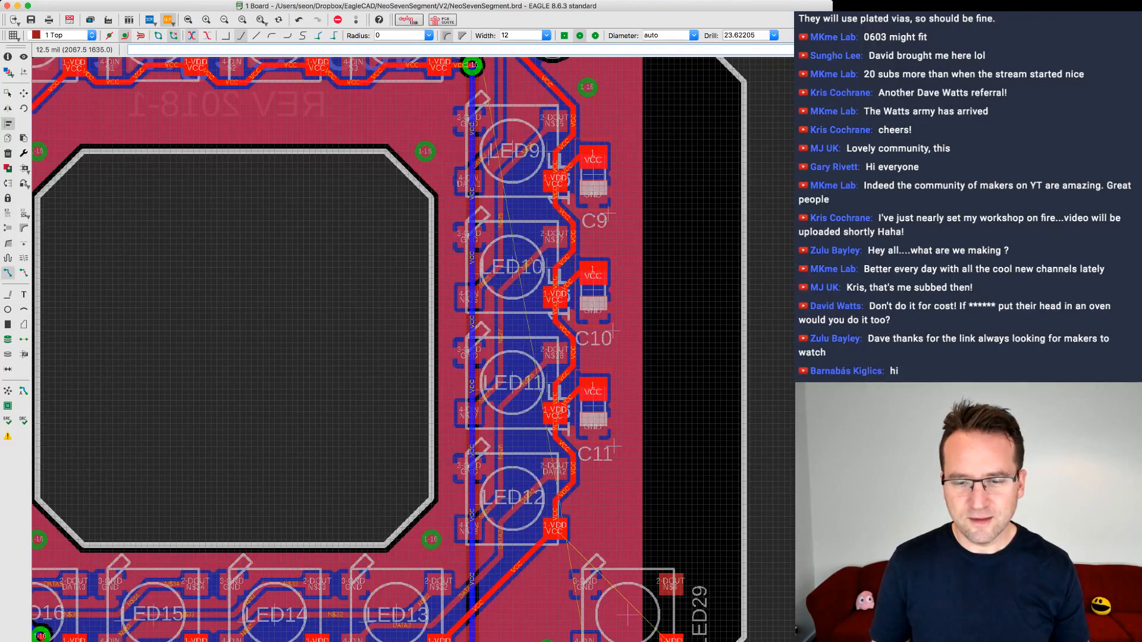
click(671, 639)
click(8, 391)
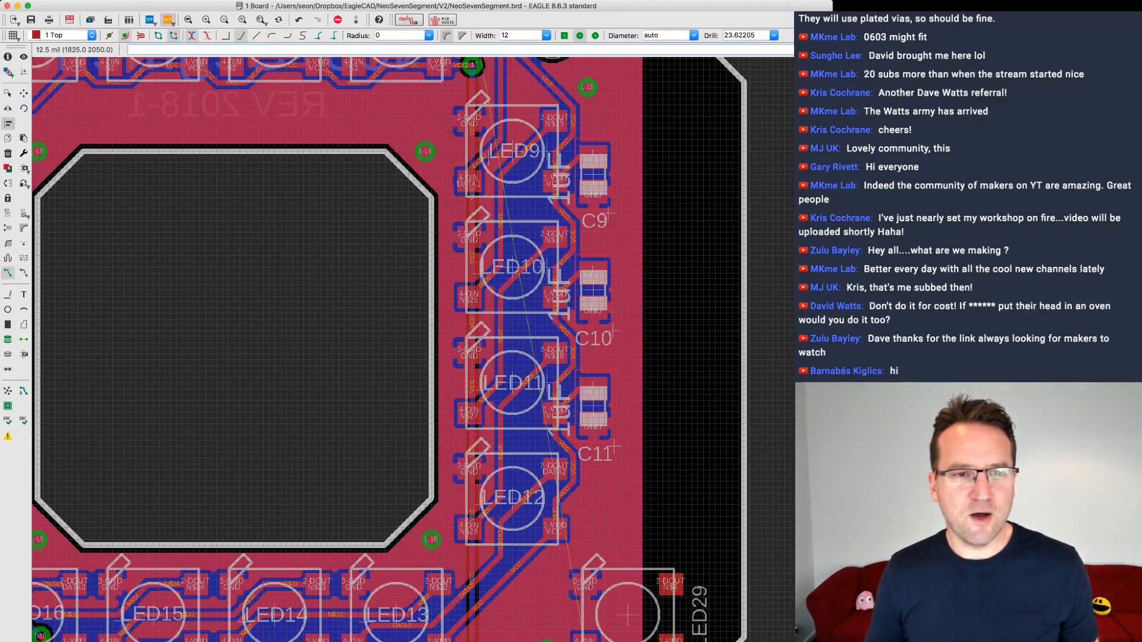
scroll(651, 600, down, 1)
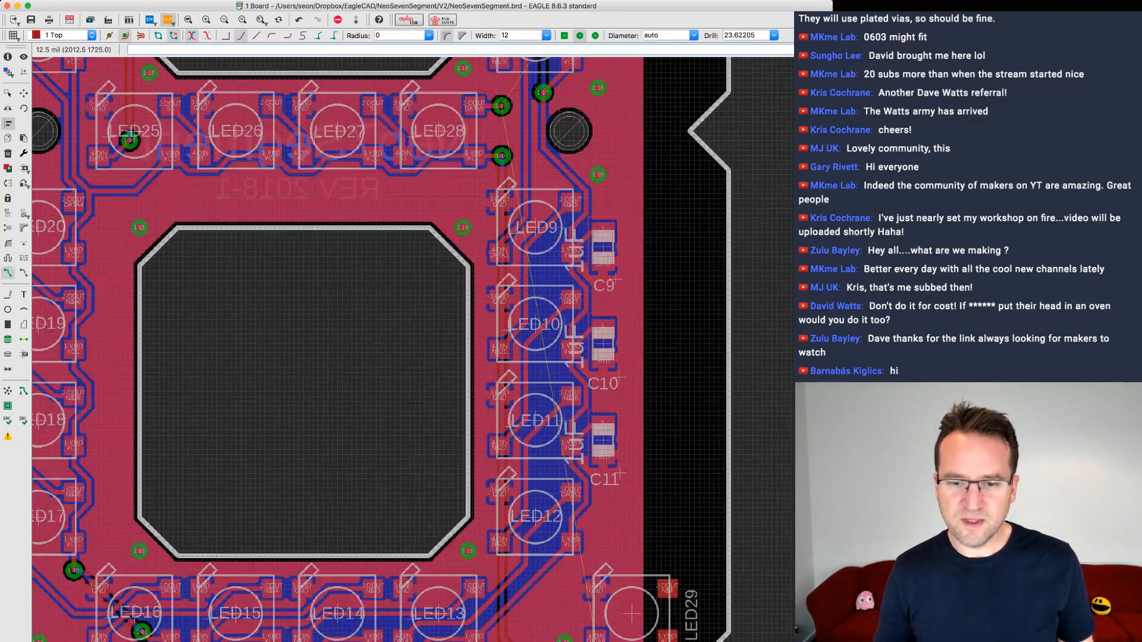
scroll(648, 605, up, 3)
middle_drag(647, 606, 615, 341)
scroll(614, 341, down, 1)
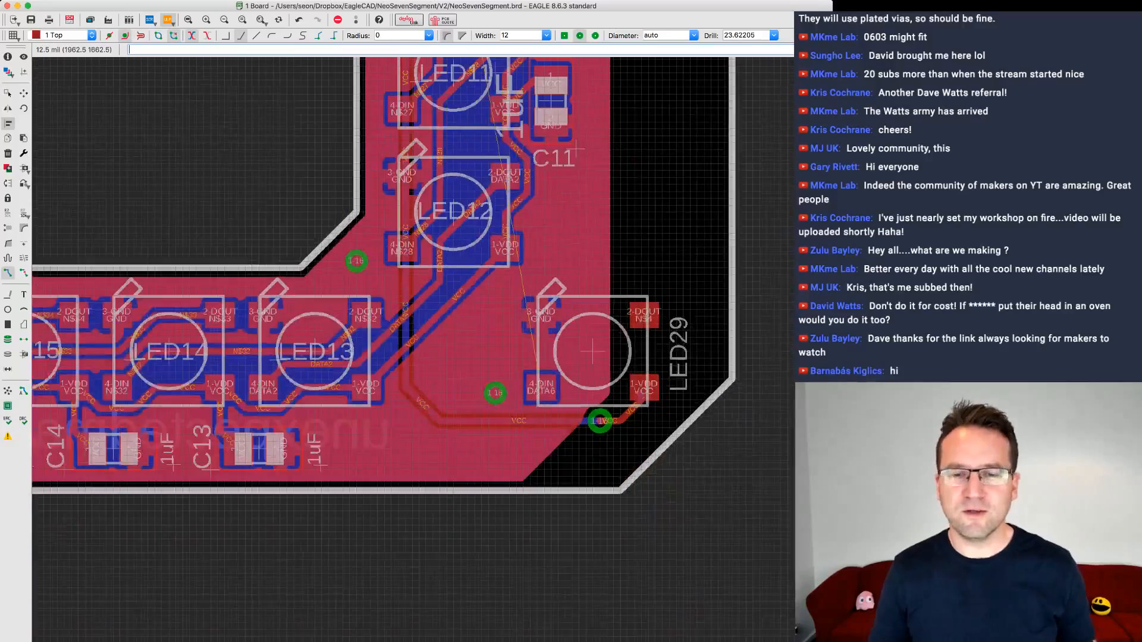
- Route DATA6 at width 12 on the bottom layer from the via beside LED28 down past LED12 to LED29's height
scroll(568, 364, down, 1)
scroll(568, 363, up, 2)
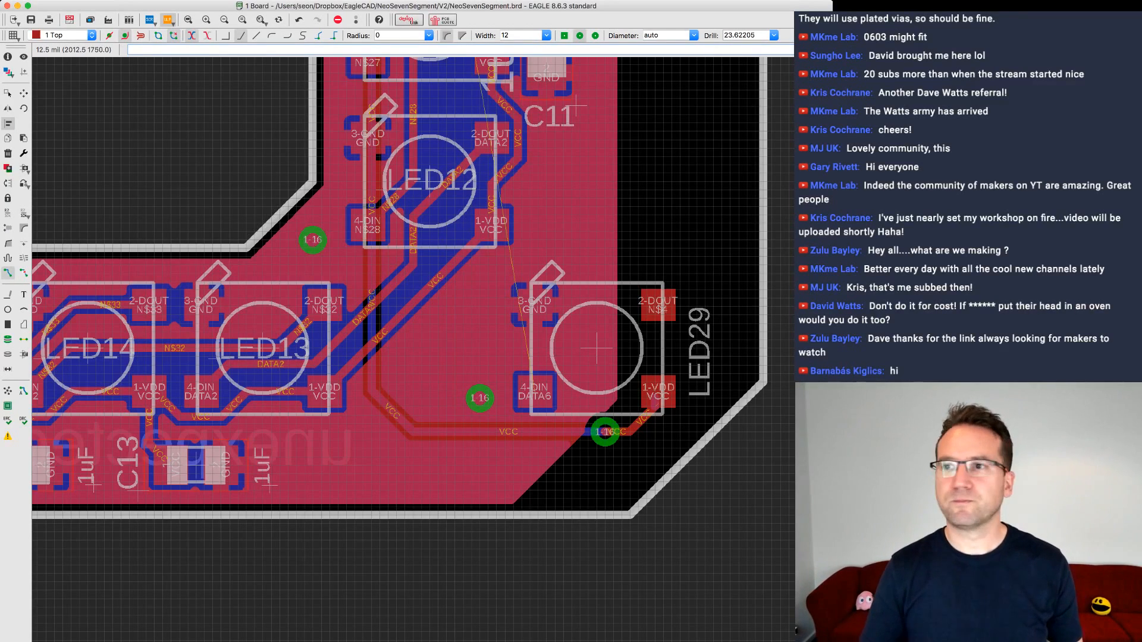
scroll(562, 595, down, 6)
middle_drag(562, 559, 550, 619)
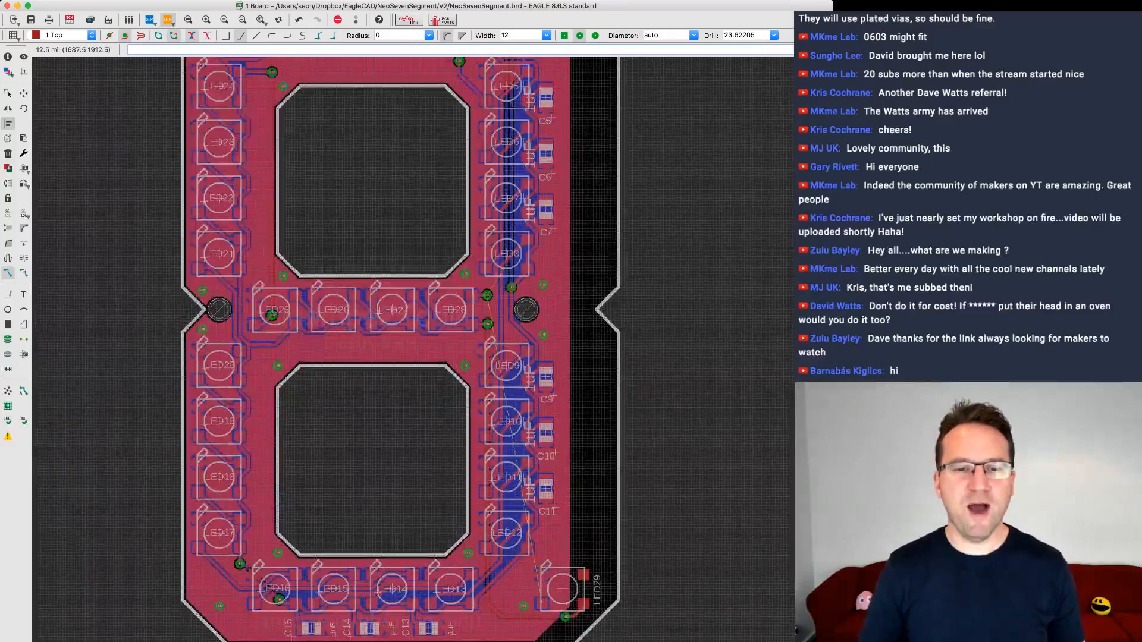
scroll(538, 387, up, 2)
middle_click(501, 261)
scroll(509, 268, down, 1)
middle_drag(508, 267, 519, 454)
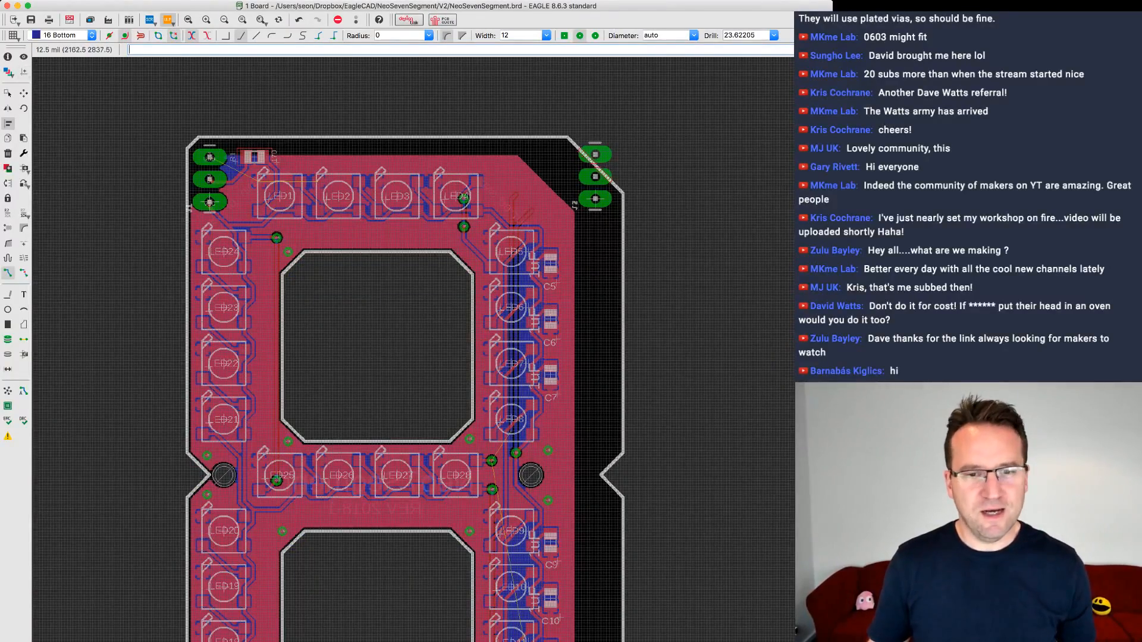
scroll(629, 513, up, 2)
middle_drag(629, 514, 659, 252)
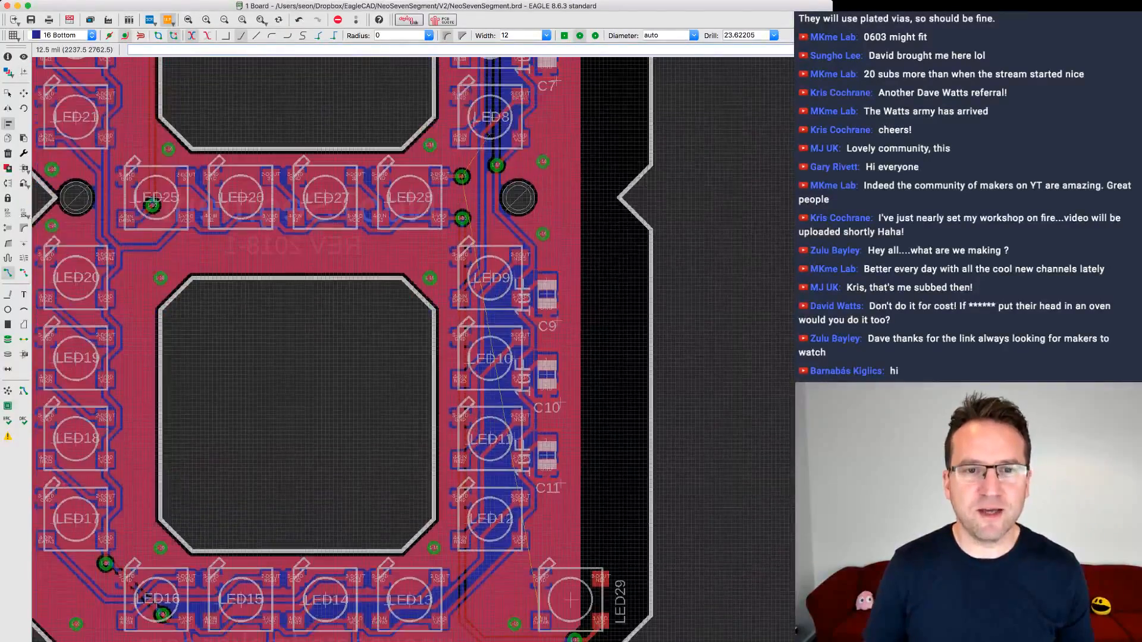
scroll(525, 317, up, 2)
middle_drag(525, 317, 519, 351)
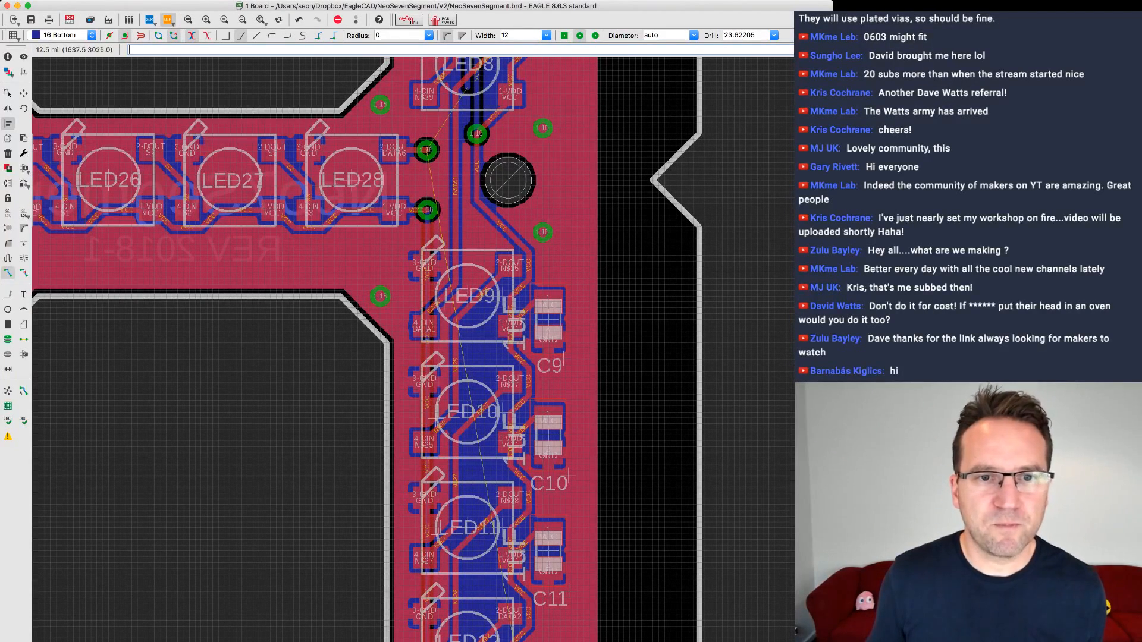
click(427, 151)
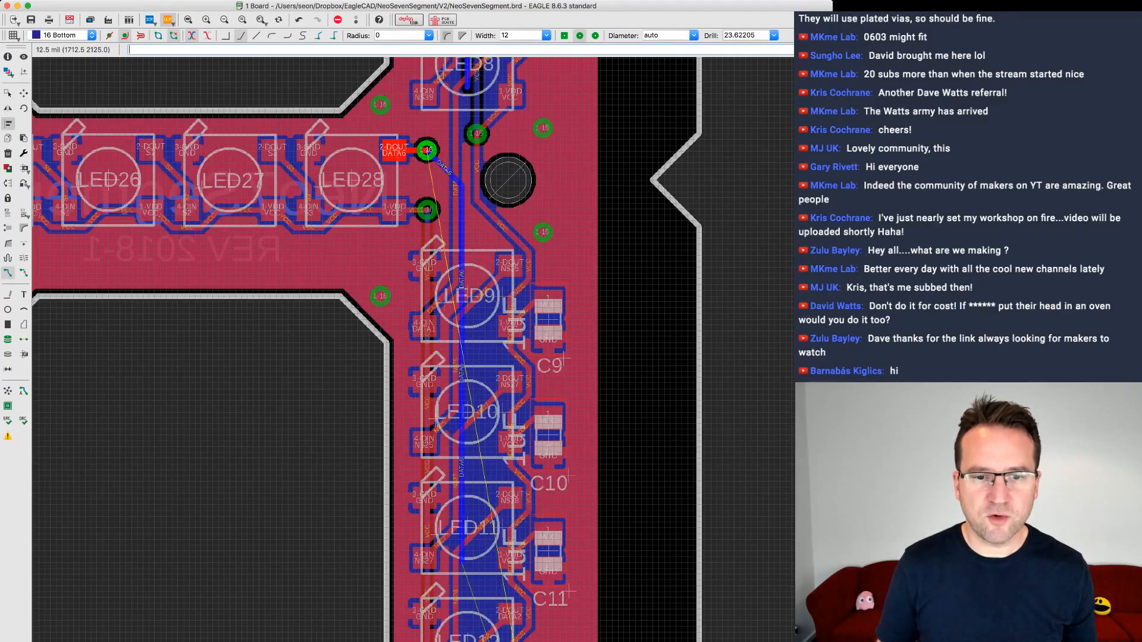
scroll(450, 470, down, 5)
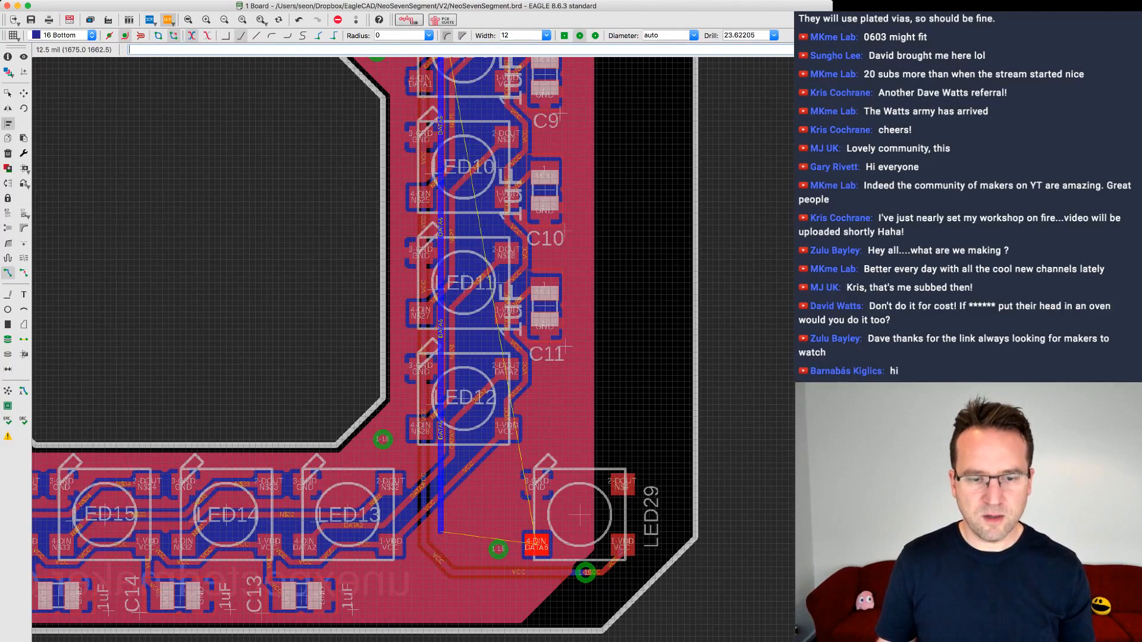
key(Escape)
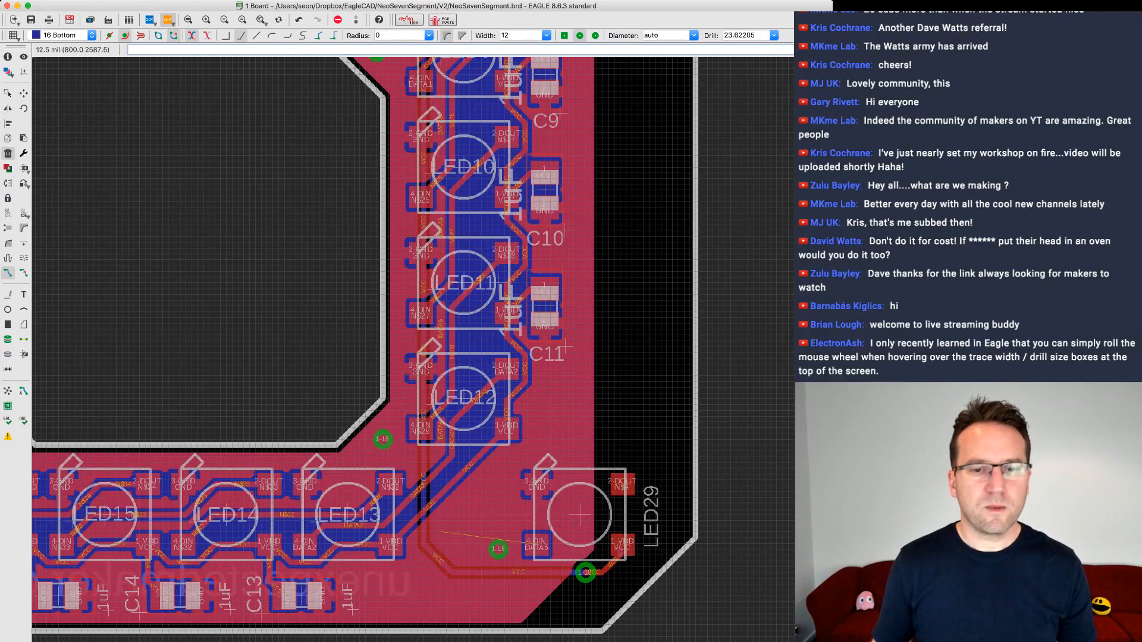
- Examine the remaining DATA6 gap and the via and traces between LED12, LED13 and LED29
click(8, 153)
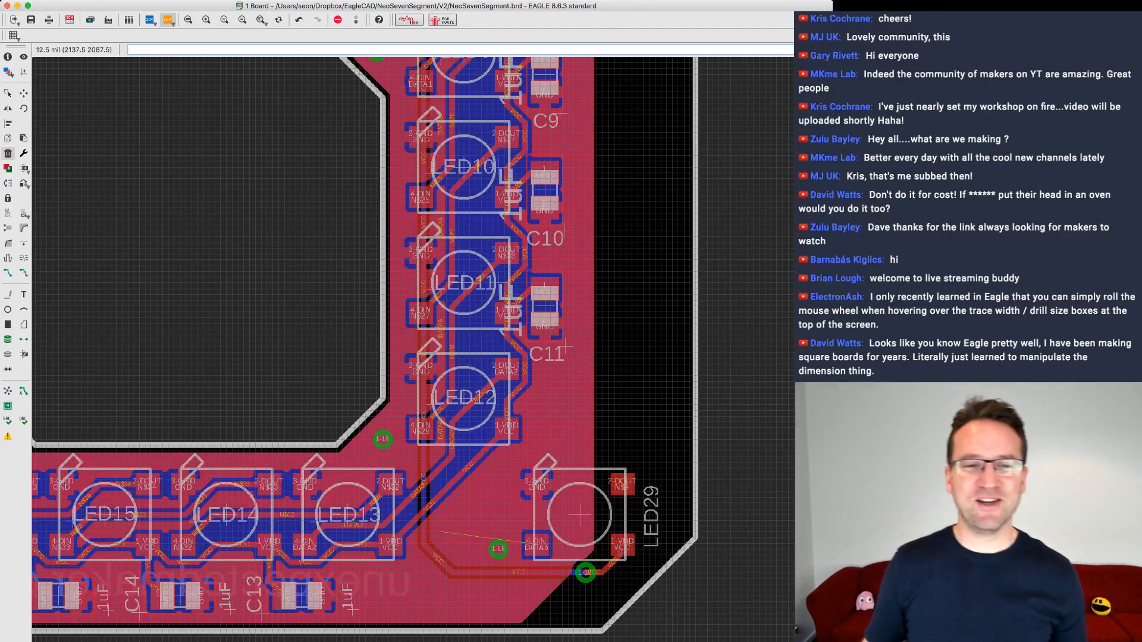
scroll(590, 354, up, 1)
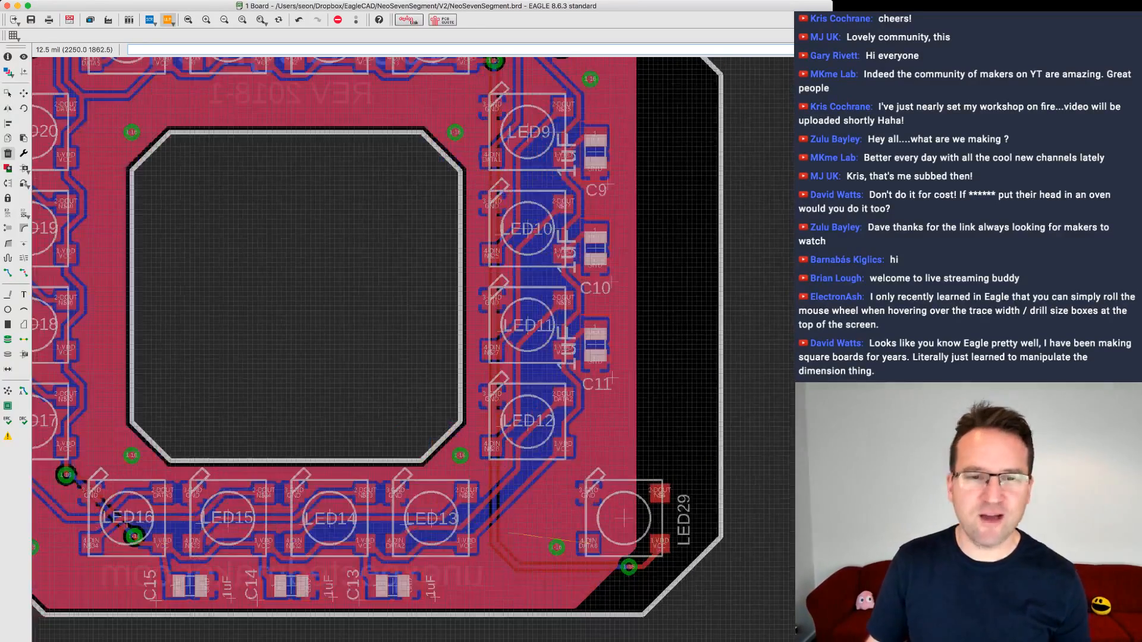
scroll(728, 451, down, 2)
scroll(683, 455, down, 2)
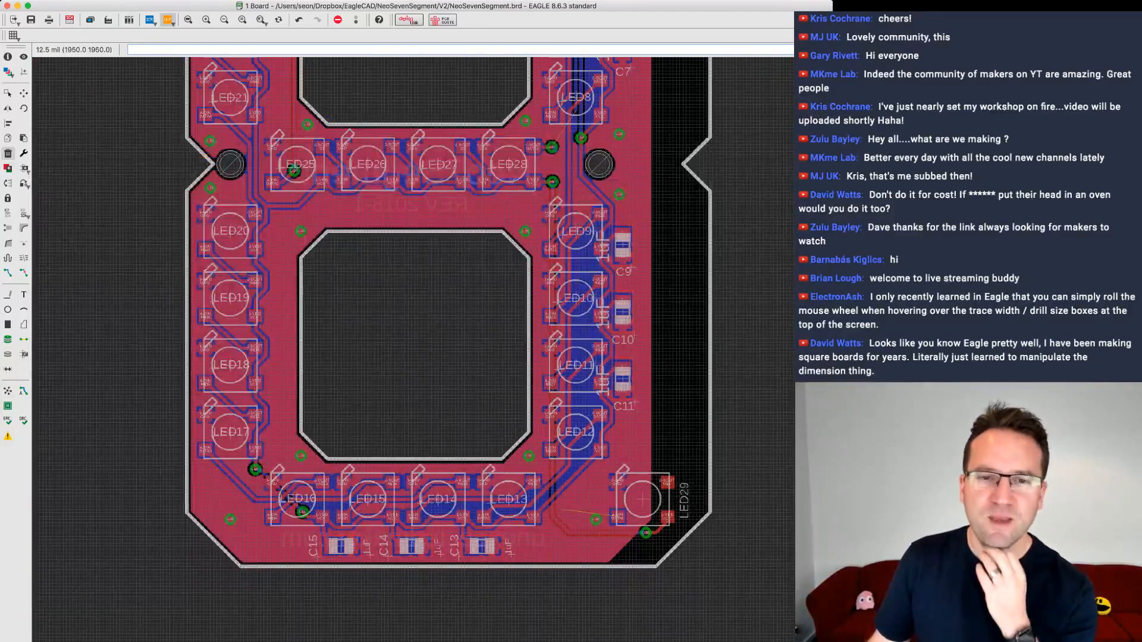
scroll(640, 425, down, 1)
middle_drag(643, 424, 591, 483)
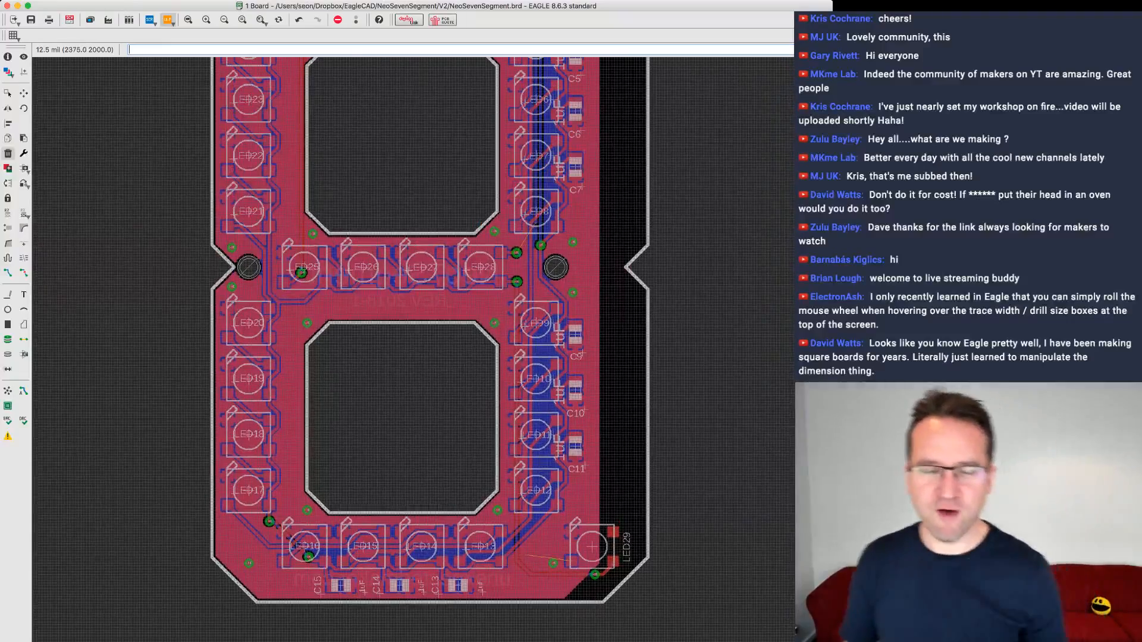
scroll(642, 471, up, 1)
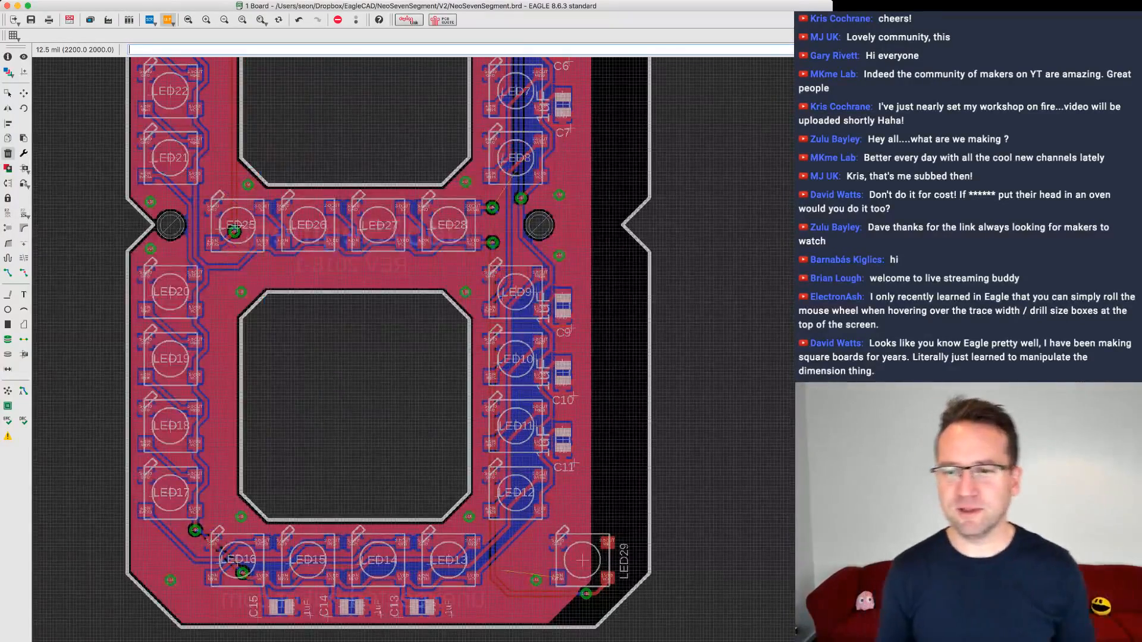
scroll(590, 430, up, 2)
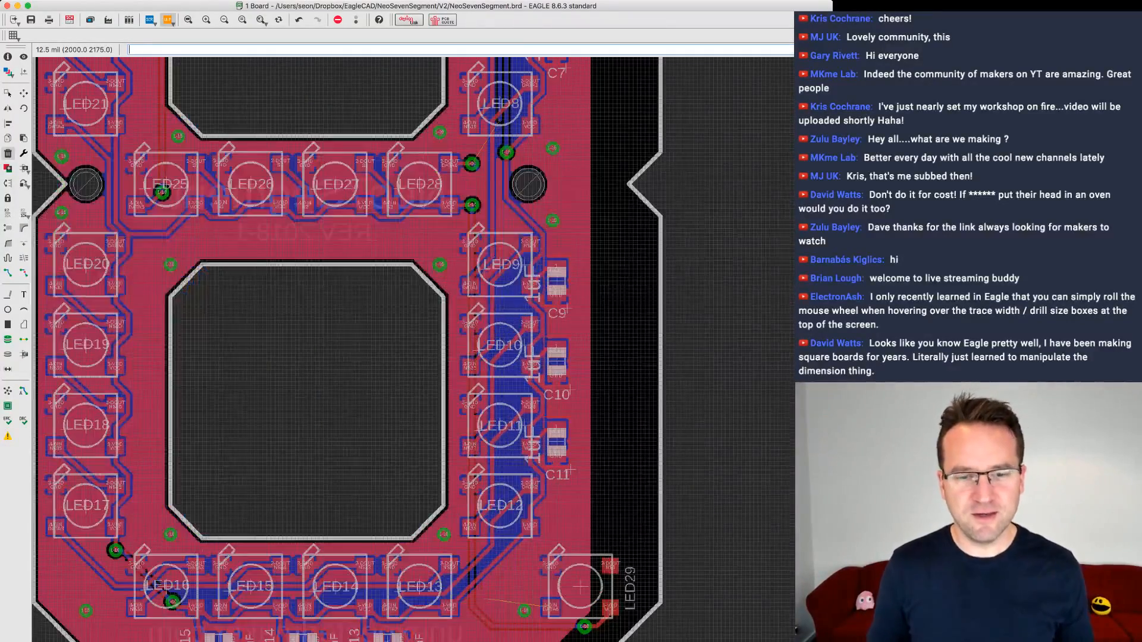
middle_drag(590, 430, 579, 315)
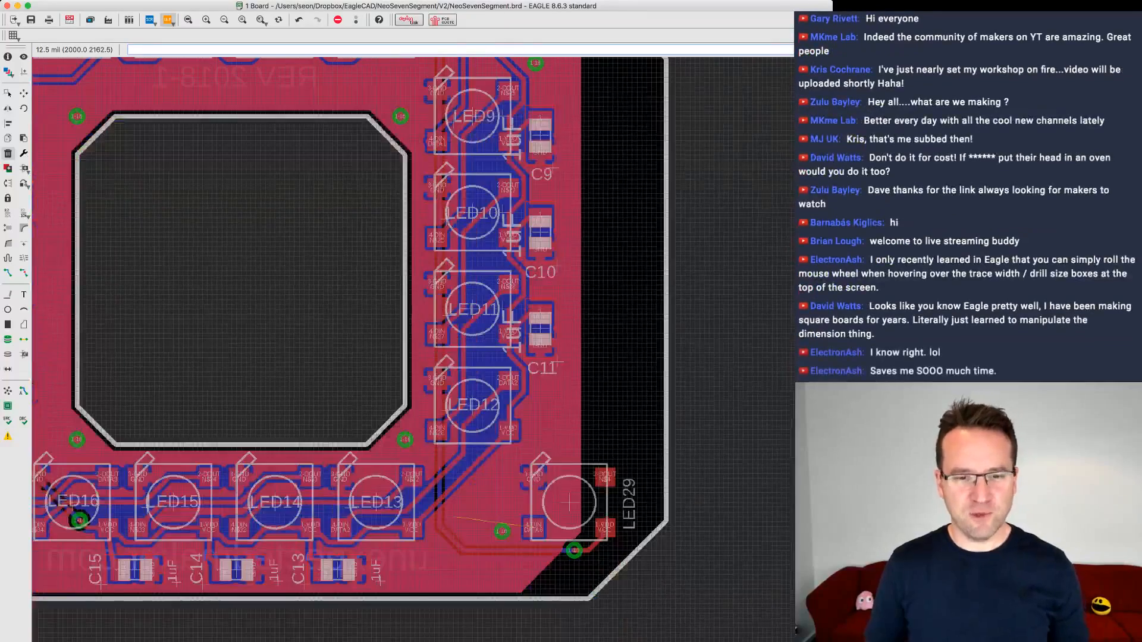
scroll(569, 326, up, 2)
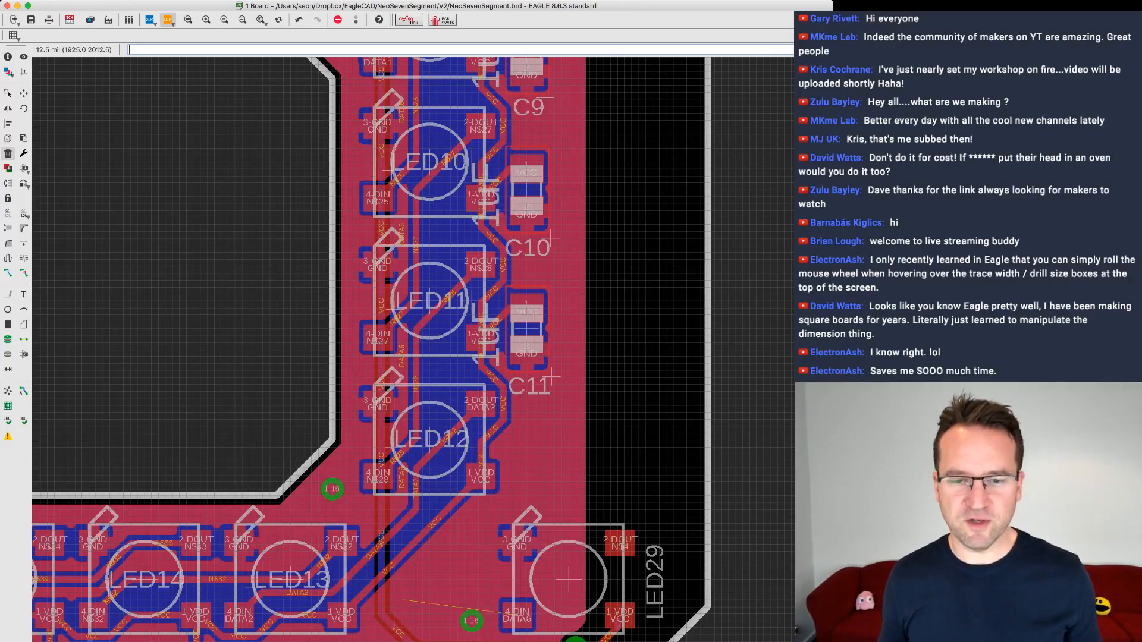
scroll(528, 594, up, 1)
middle_drag(528, 594, 526, 507)
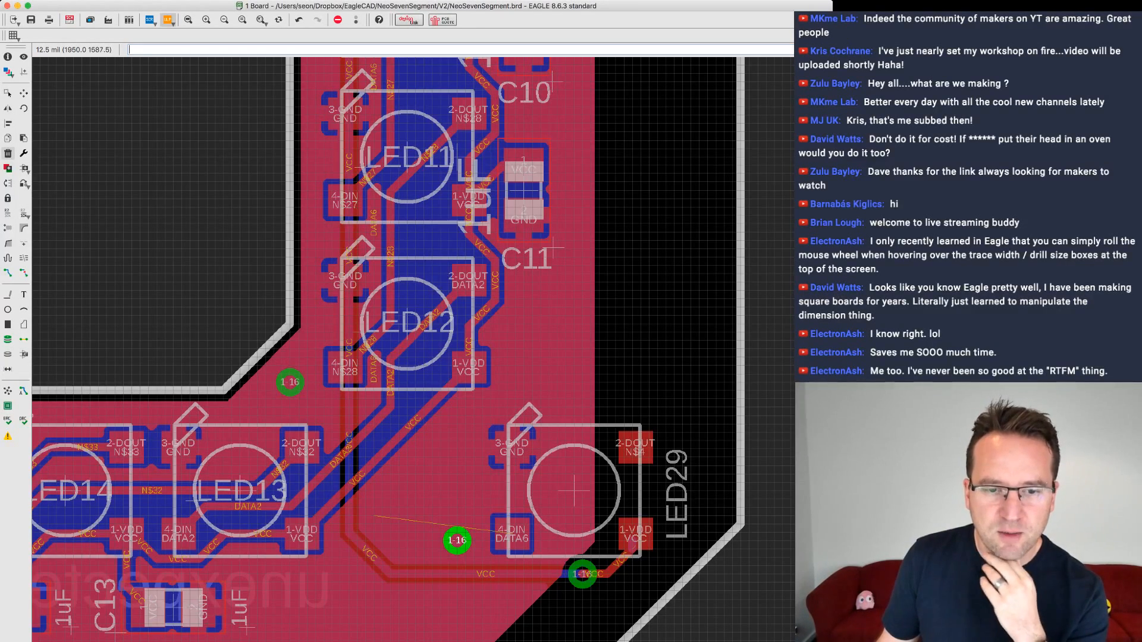
scroll(440, 569, up, 2)
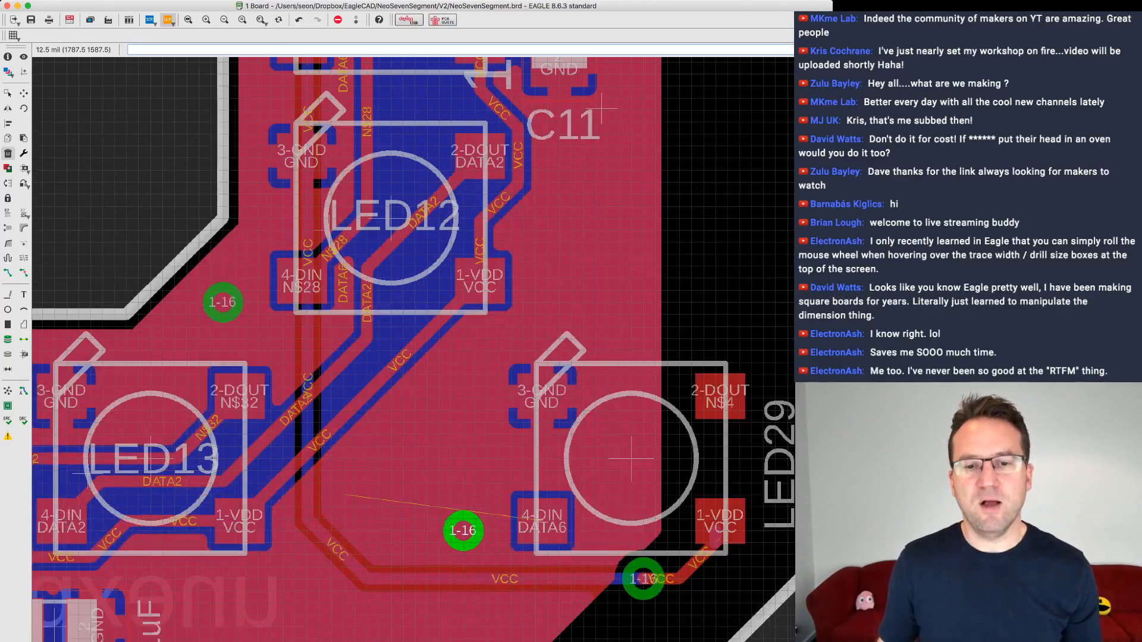
scroll(448, 569, down, 2)
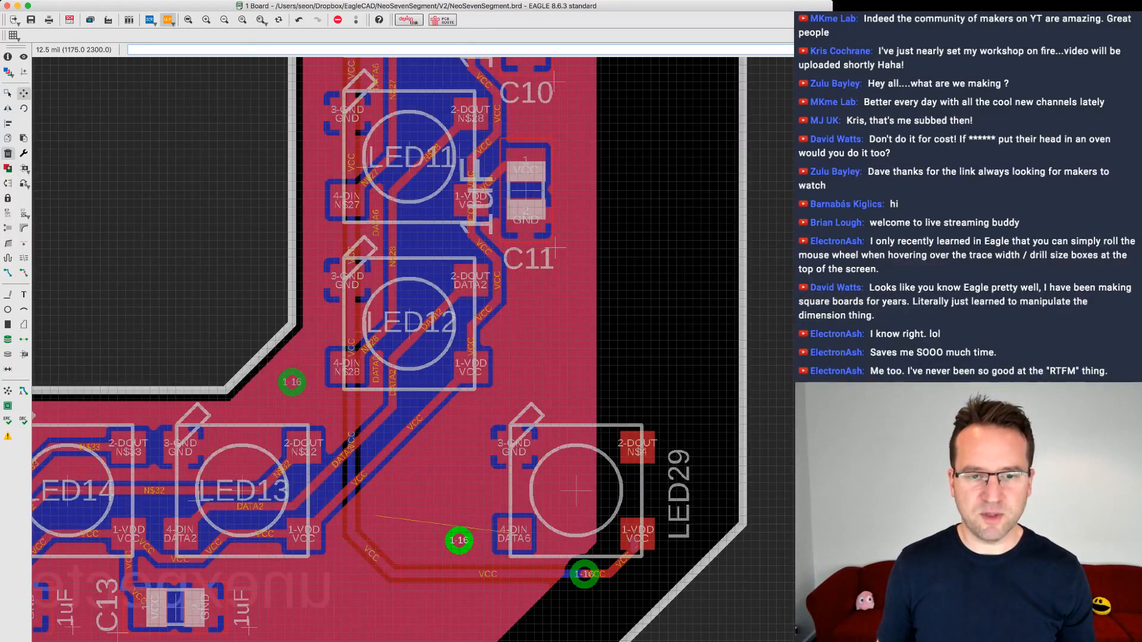
- Move the loose via beside LED29's DATA6 pad down out of the way and rip it up
click(24, 93)
click(458, 541)
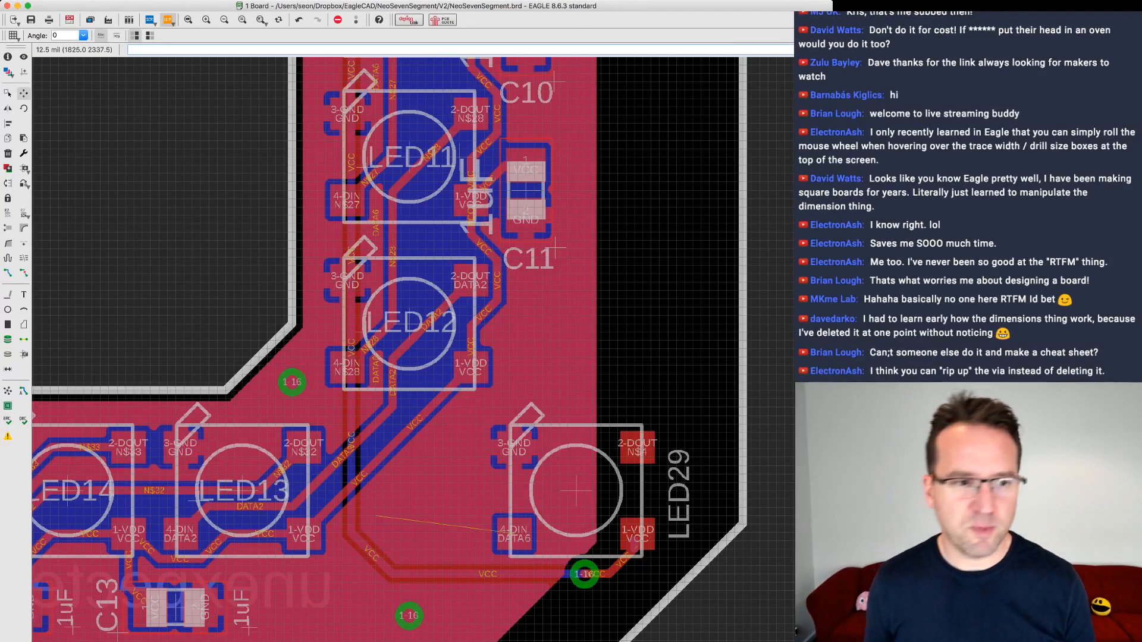
click(23, 273)
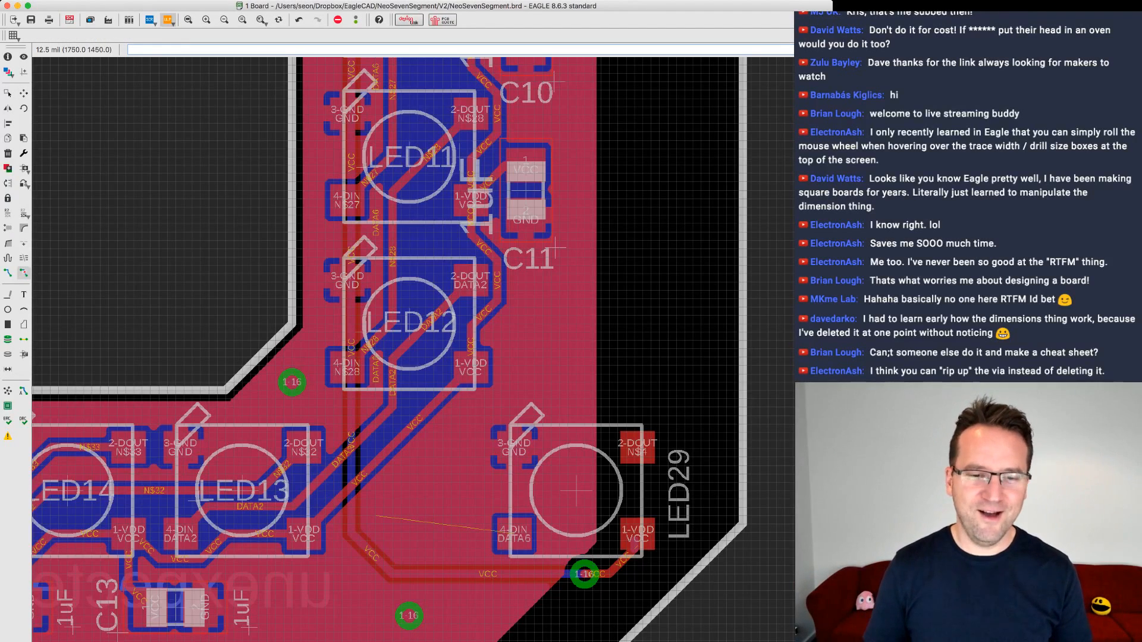
click(409, 616)
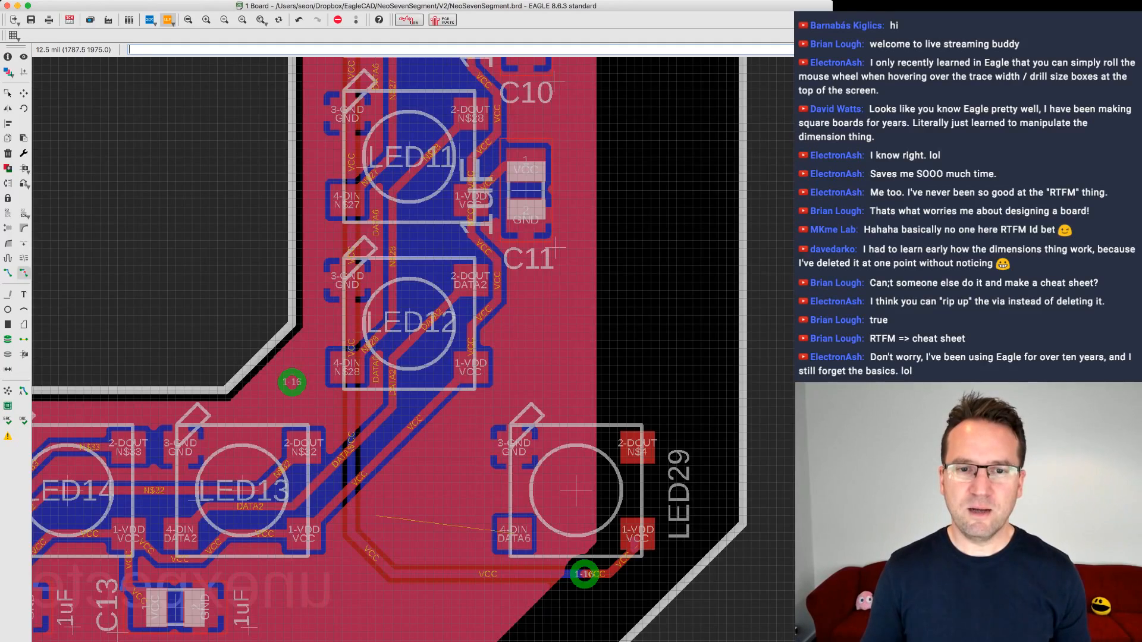
- Refresh the ratsnest and copper pours around the unfinished DATA6 trace near LED29
scroll(451, 316, down, 3)
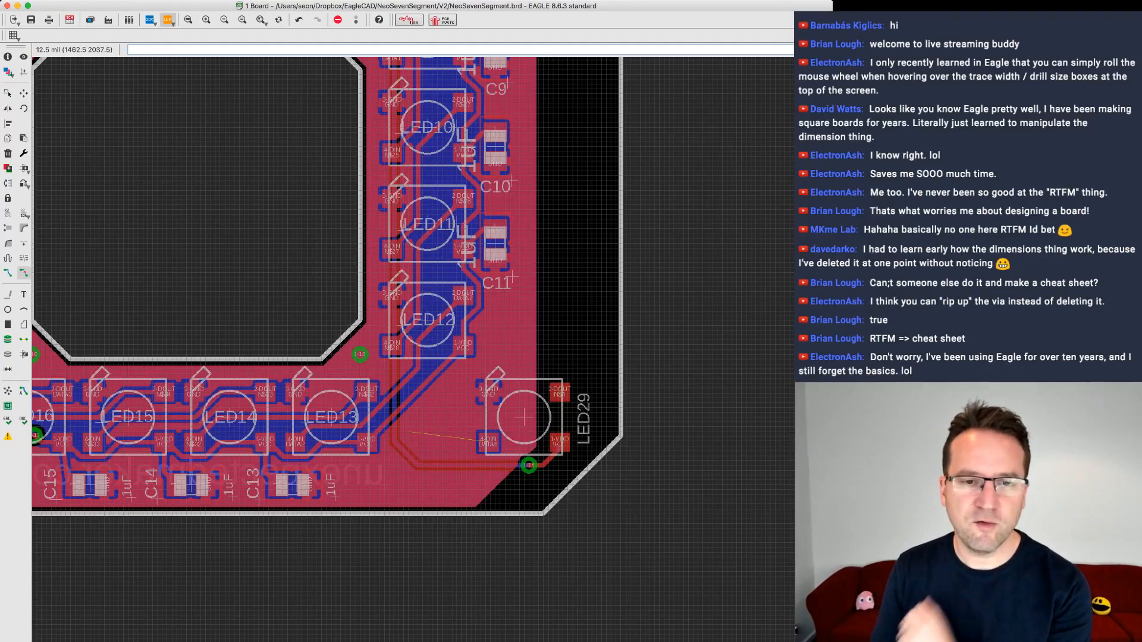
middle_drag(379, 383, 479, 526)
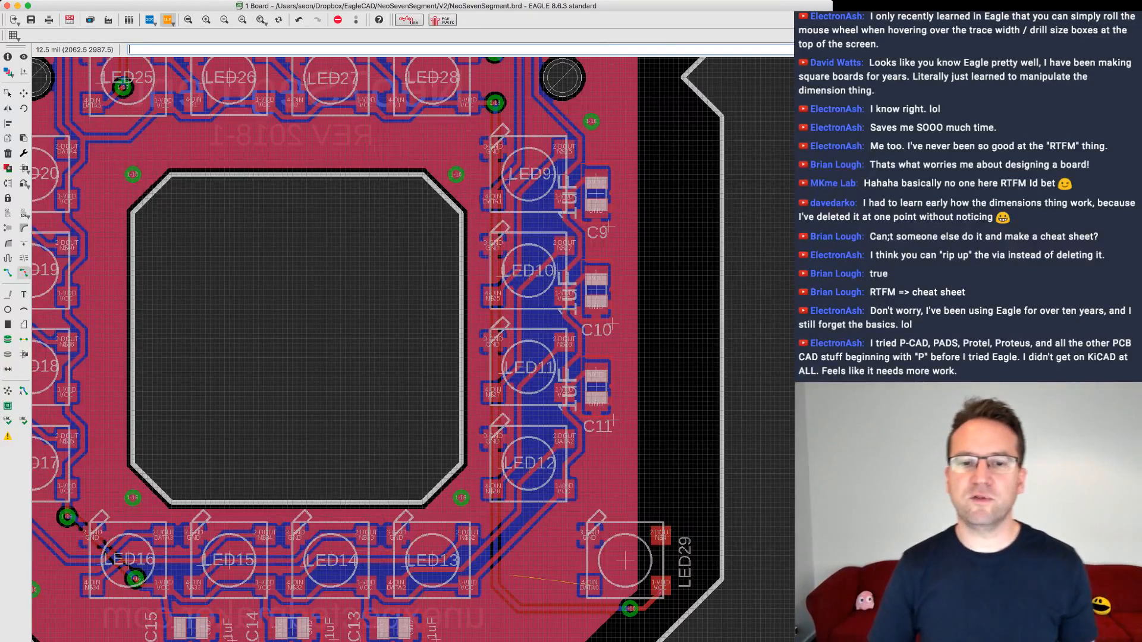
scroll(593, 397, down, 1)
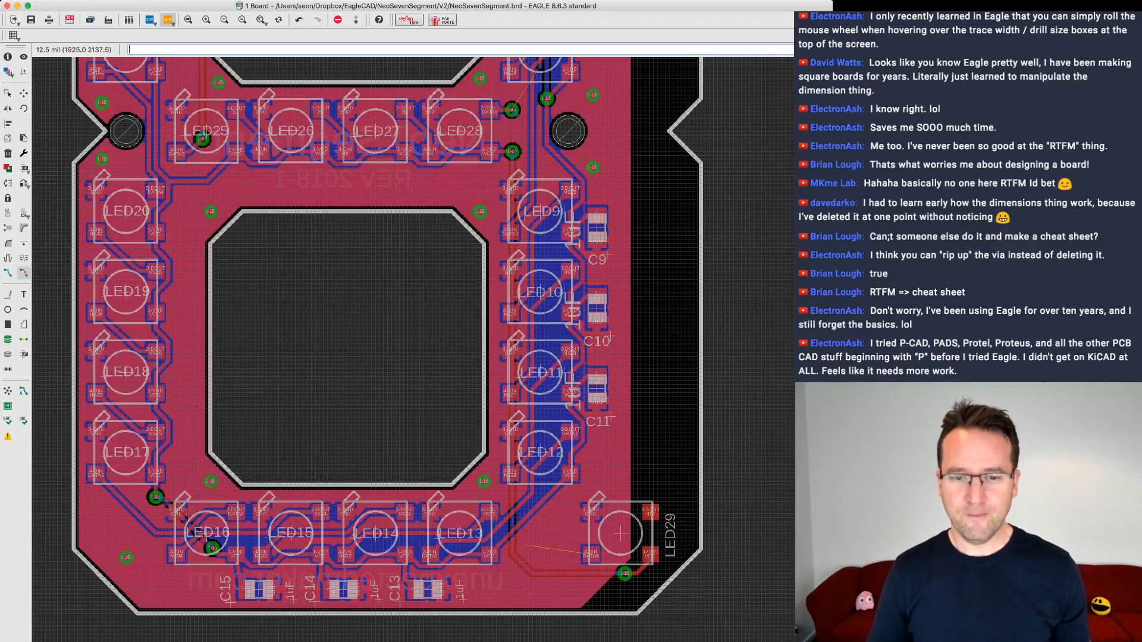
scroll(676, 440, up, 2)
scroll(556, 524, up, 1)
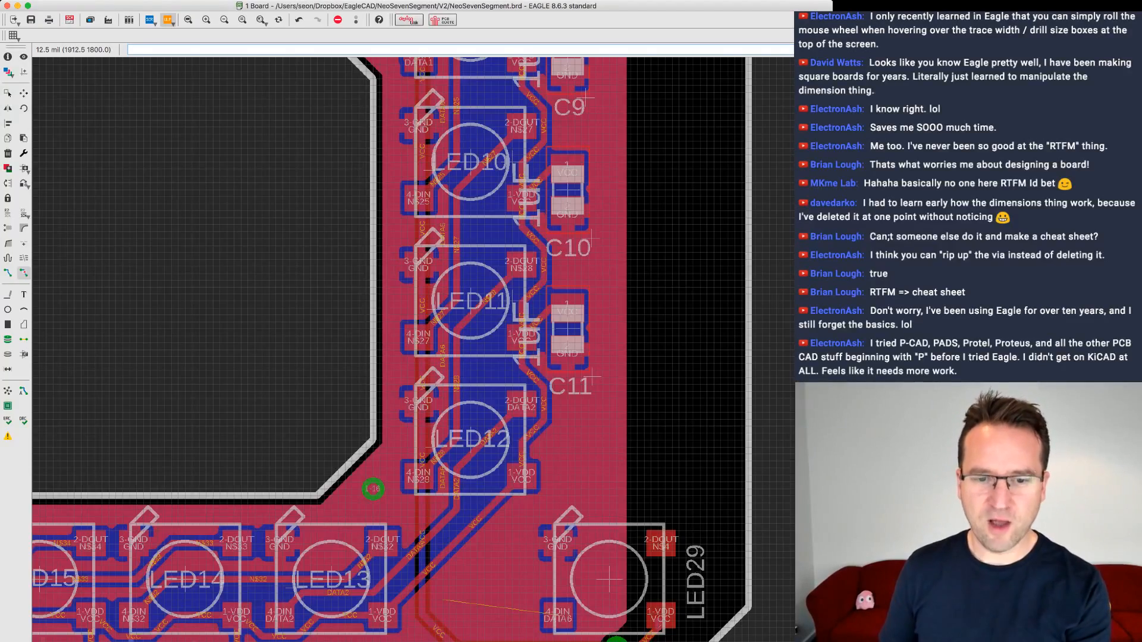
scroll(553, 416, down, 1)
middle_drag(574, 550, 524, 421)
scroll(524, 421, up, 1)
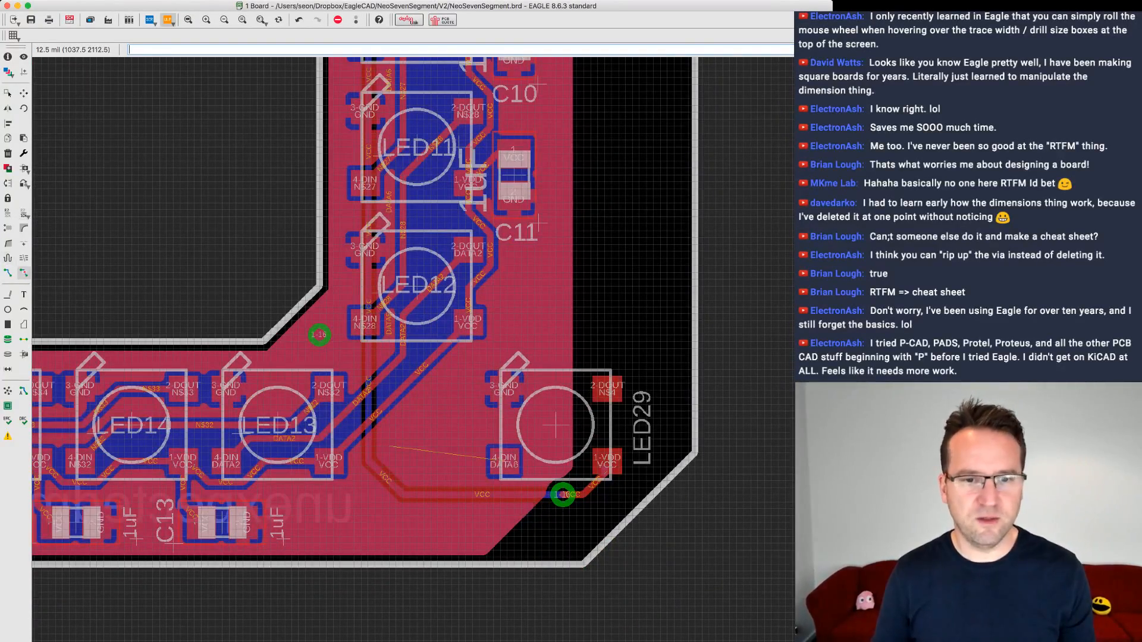
click(8, 273)
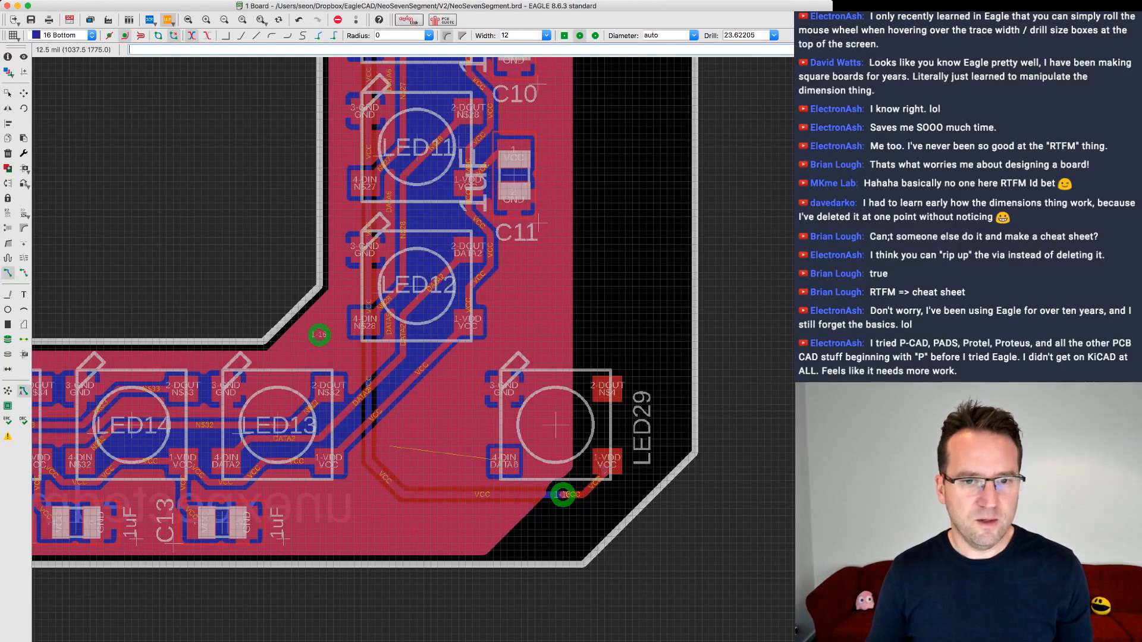
click(8, 391)
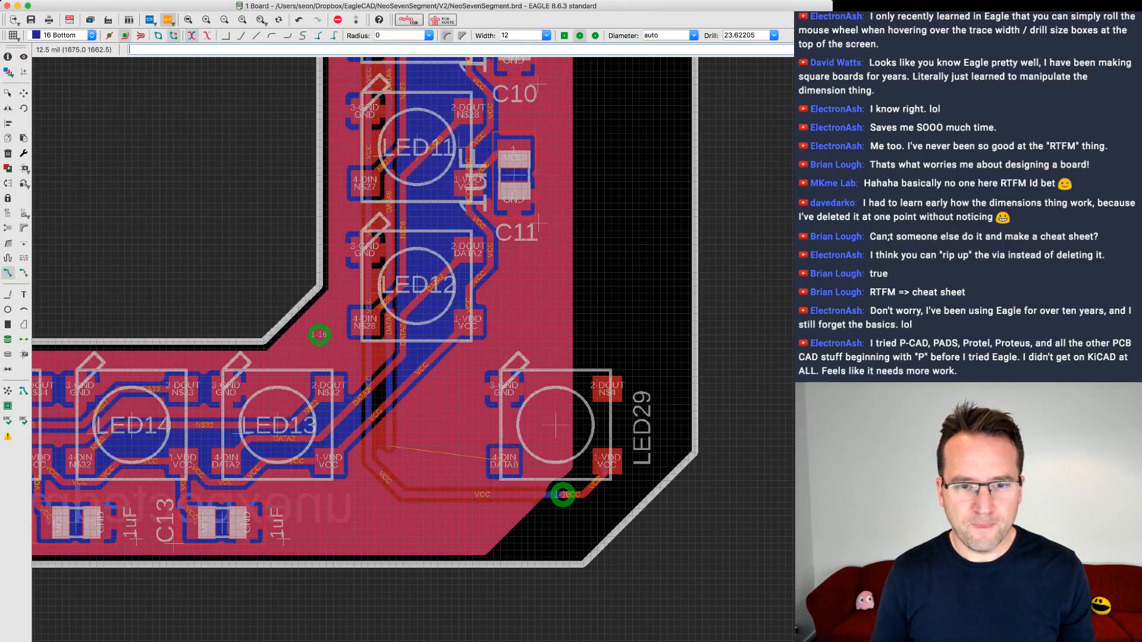
- Finish the DATA6 route to LED29's DIN pad at width 12, changing from bottom to top layer through a via with drill 23.62205
click(389, 447)
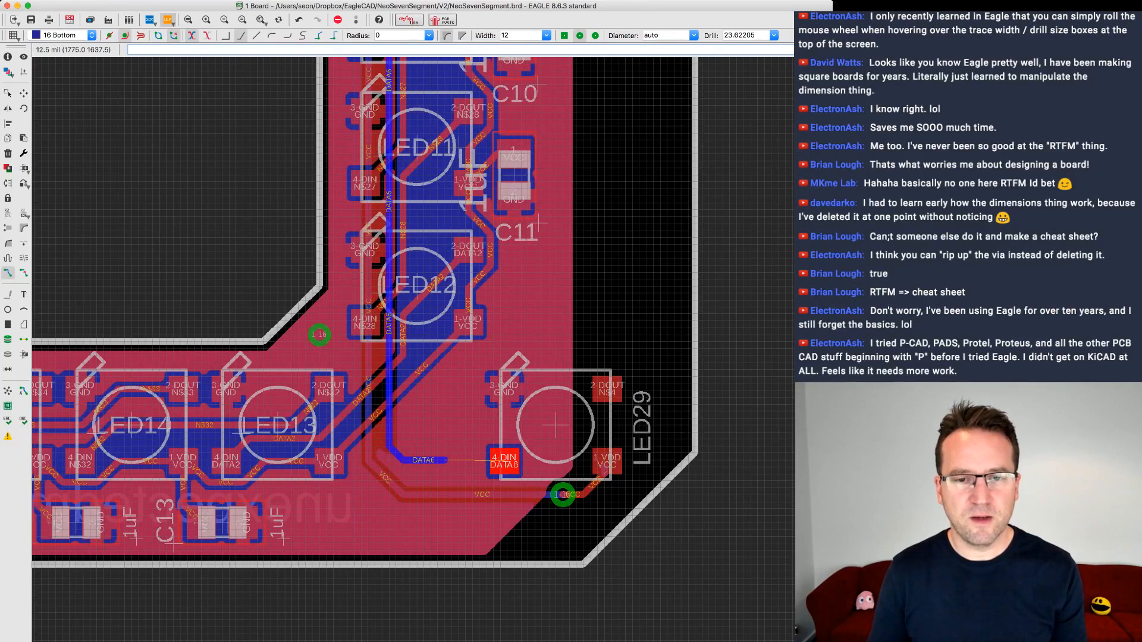
middle_click(445, 461)
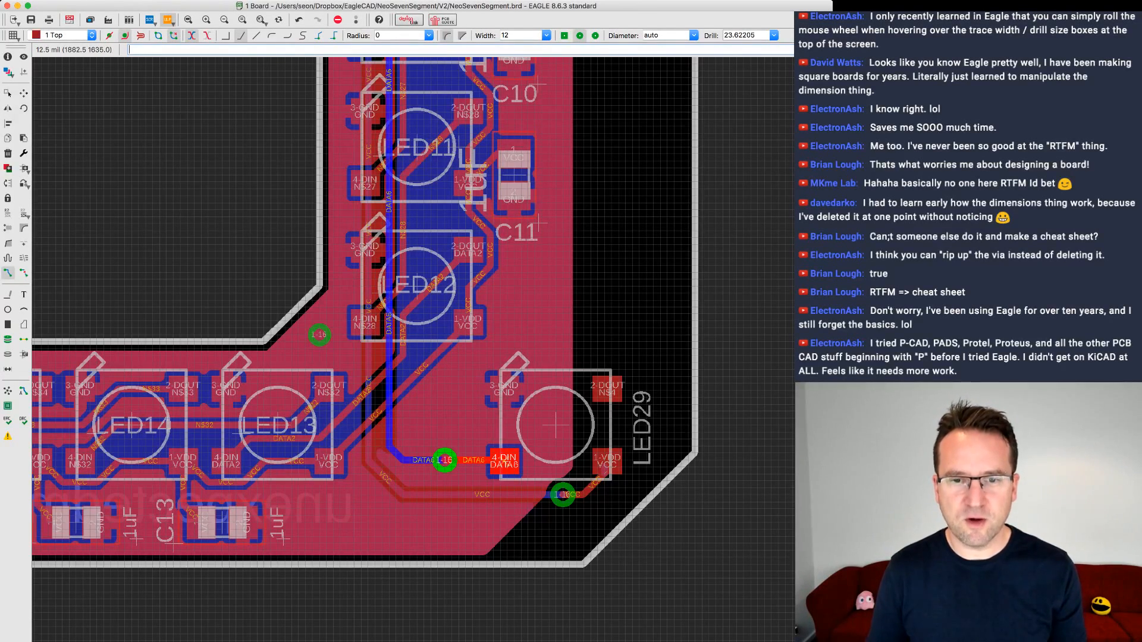
click(504, 460)
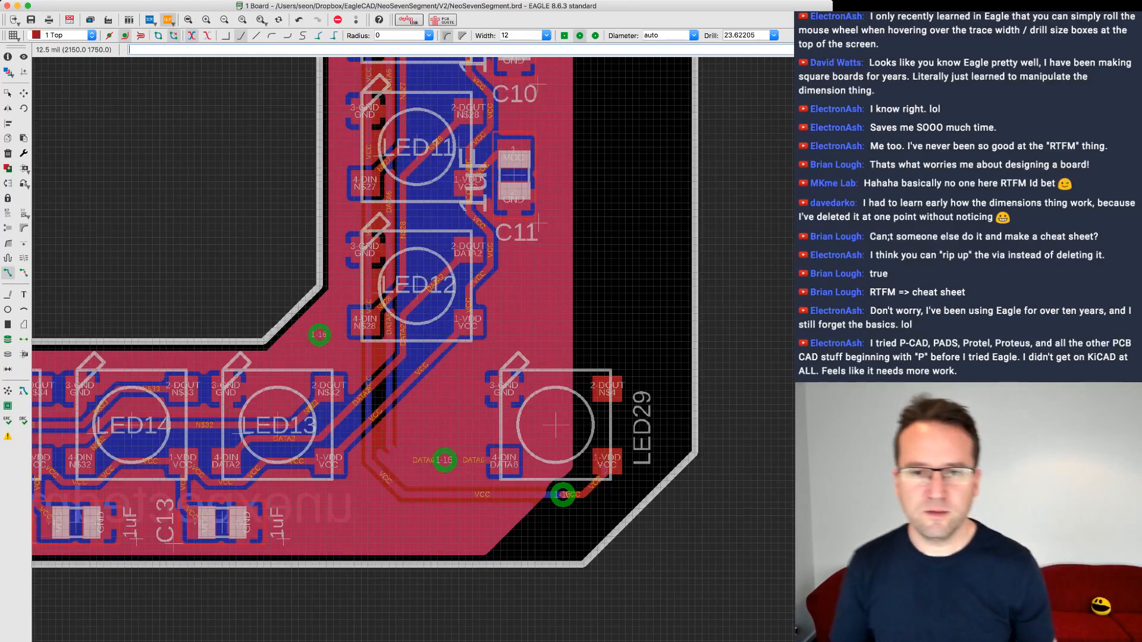
scroll(708, 309, down, 1)
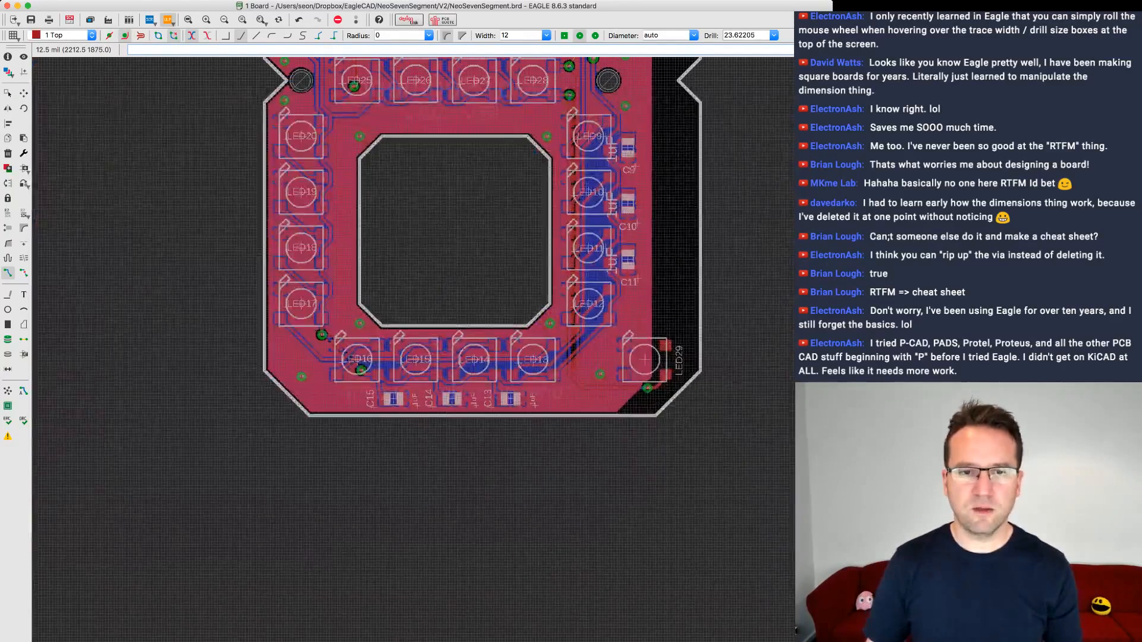
middle_drag(747, 231, 511, 444)
scroll(511, 444, down, 2)
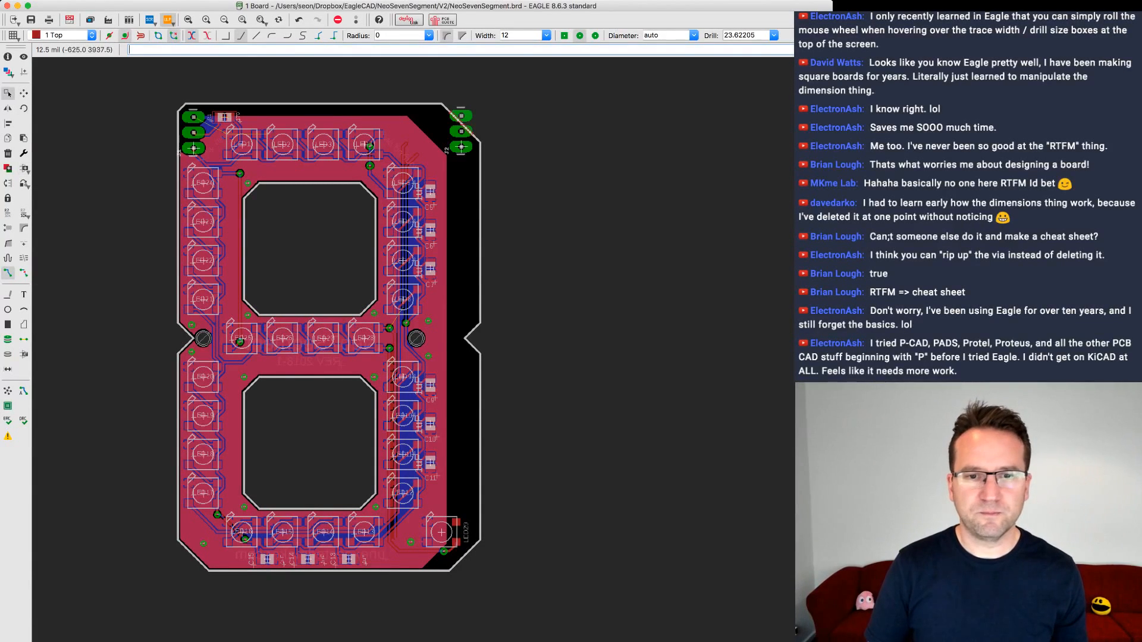
key(Escape)
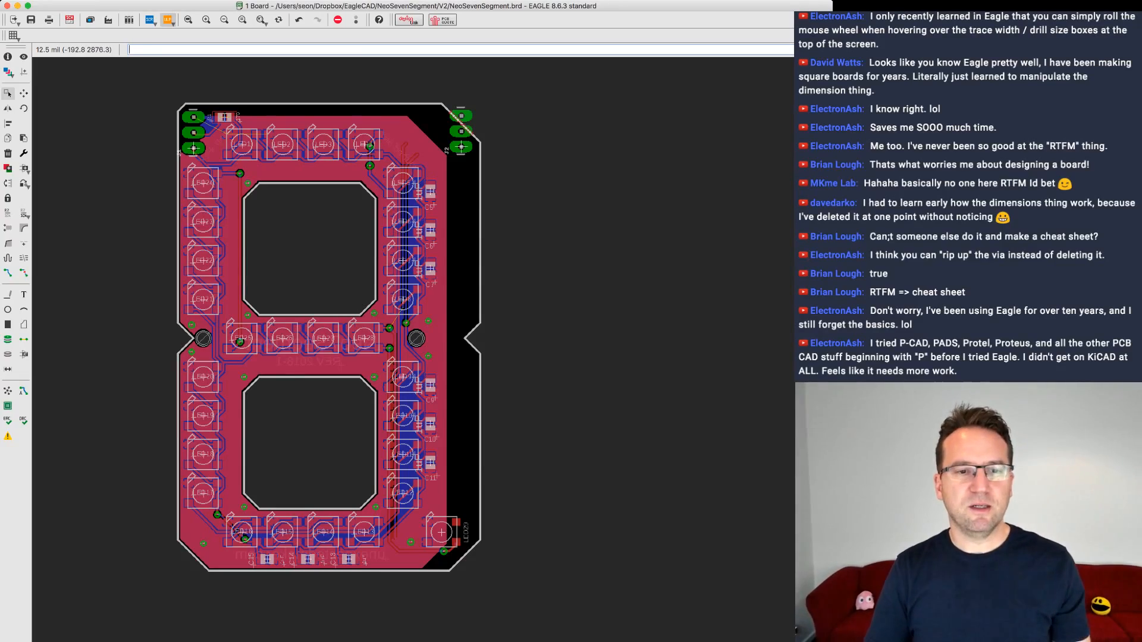
scroll(130, 346, up, 2)
scroll(137, 339, up, 1)
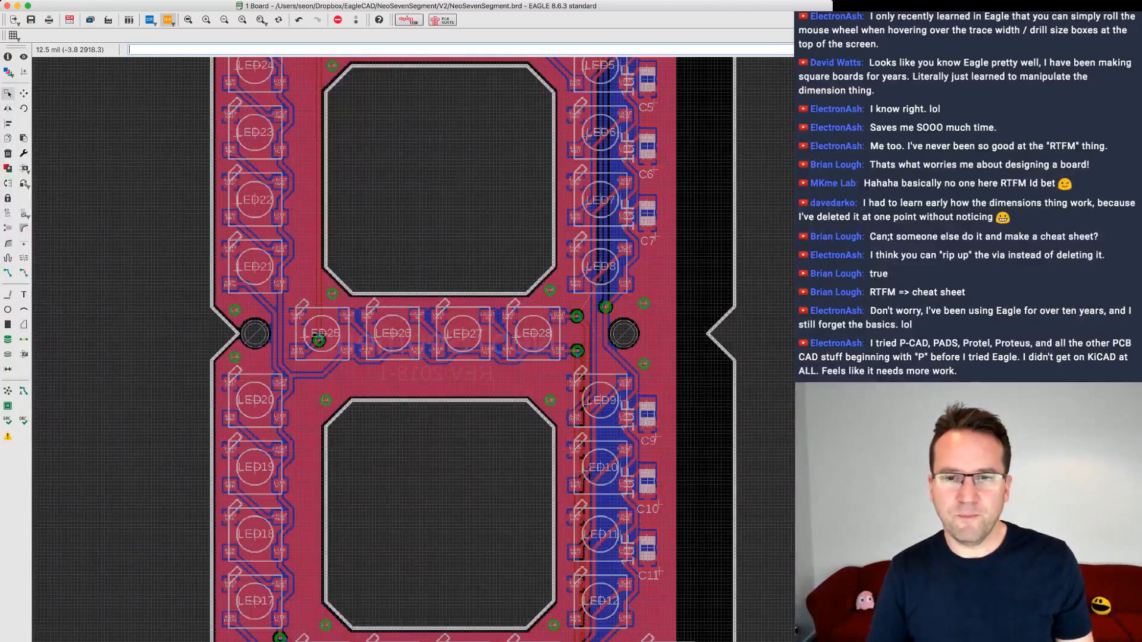
scroll(142, 338, down, 2)
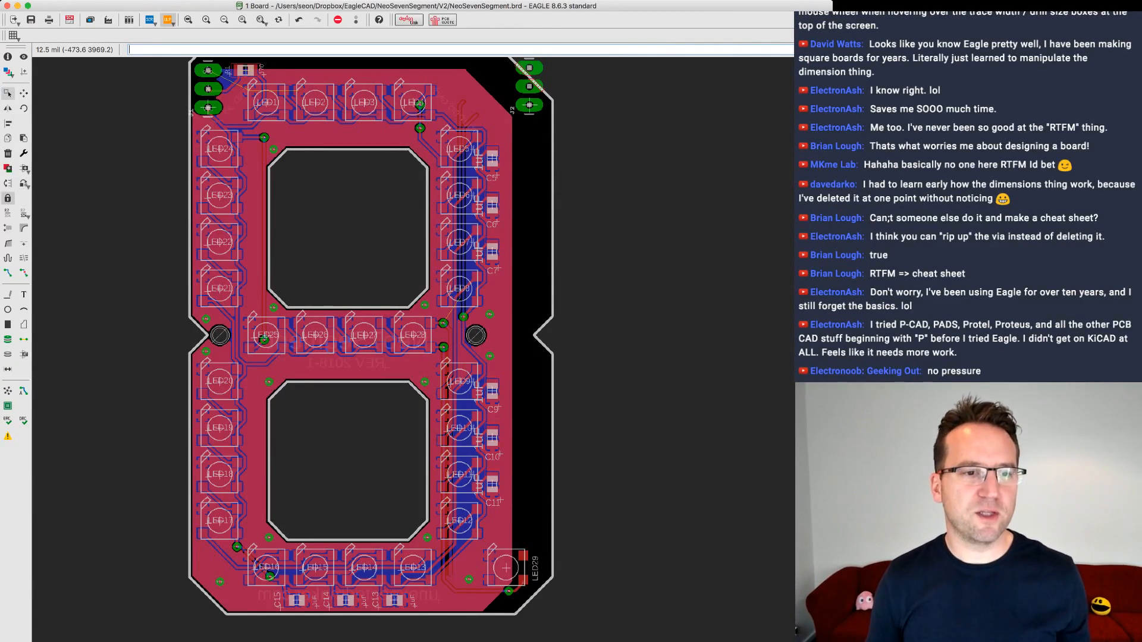
click(8, 273)
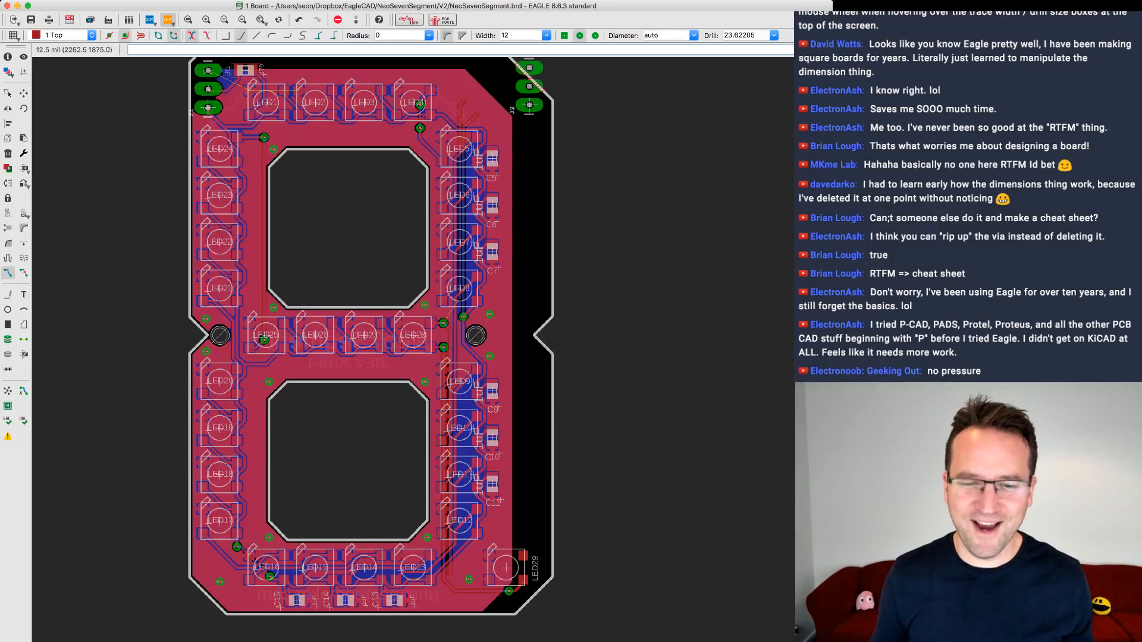
scroll(553, 535, up, 3)
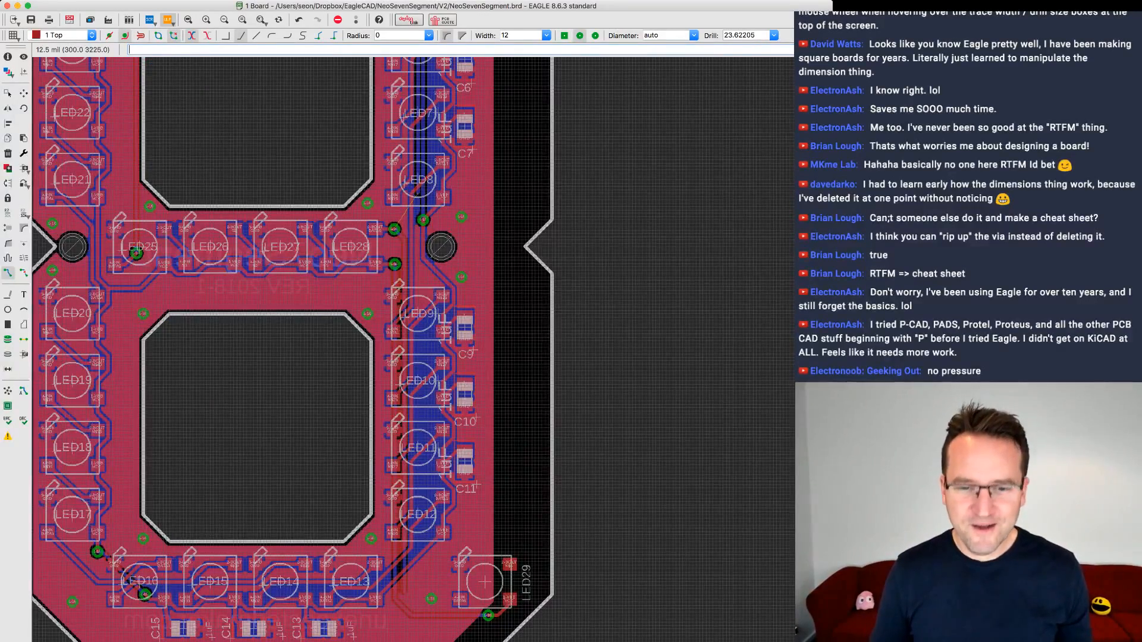
scroll(590, 483, down, 2)
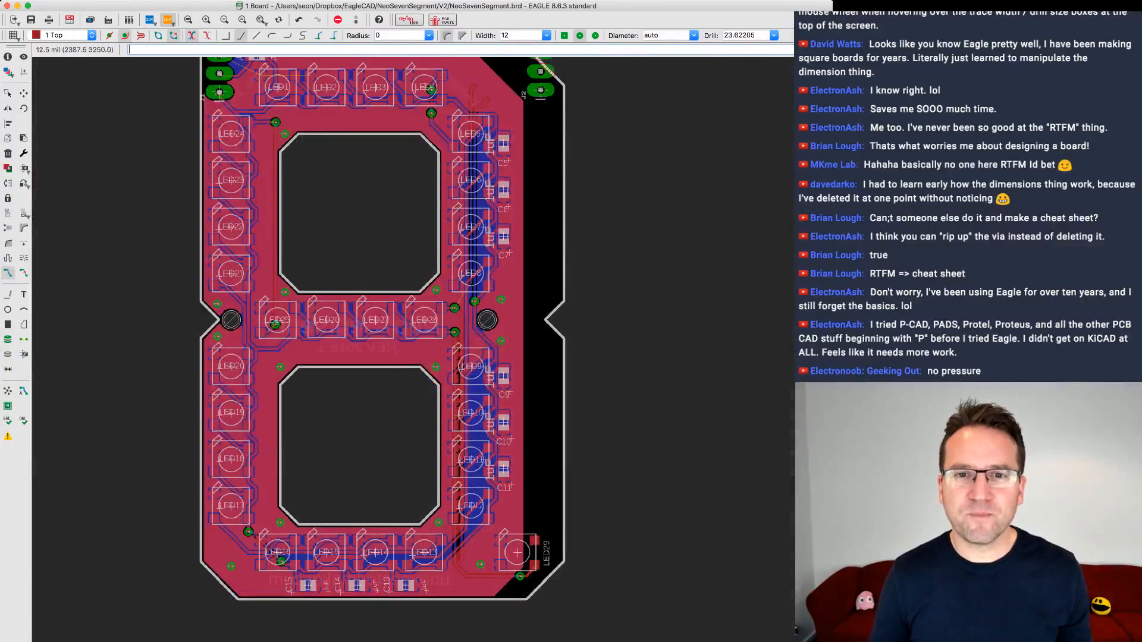
middle_drag(594, 442, 578, 491)
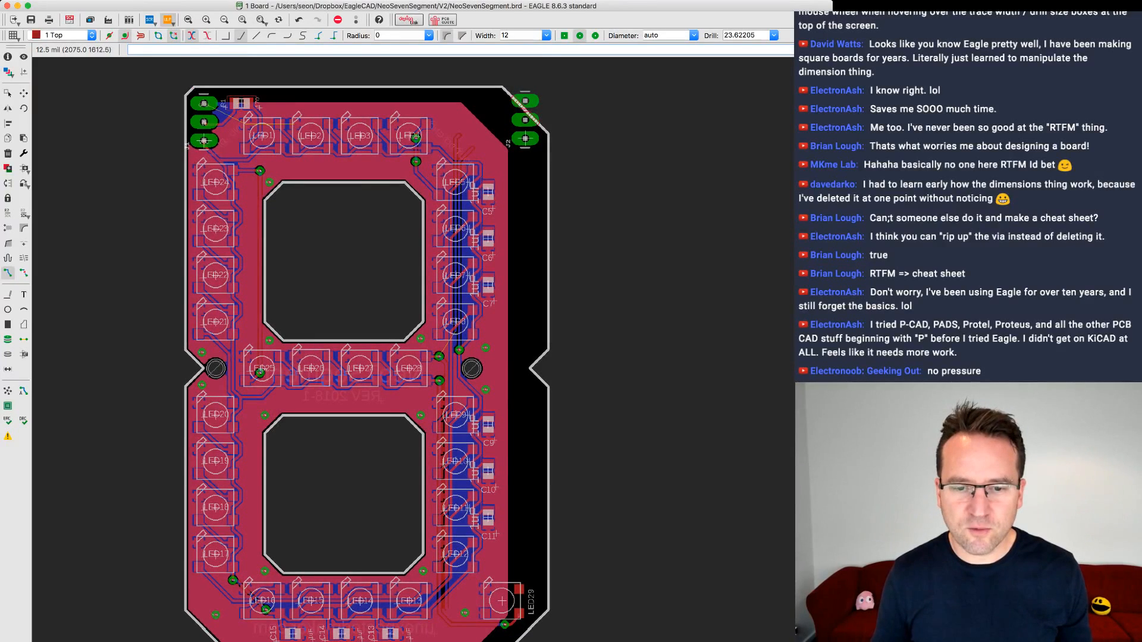
click(519, 613)
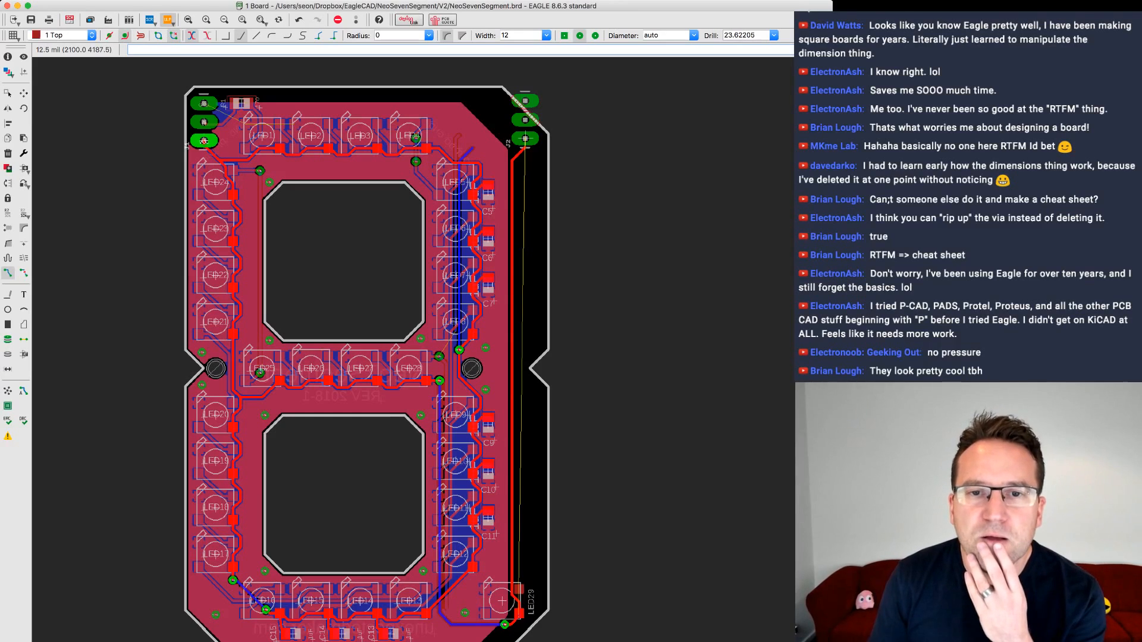
key(Escape)
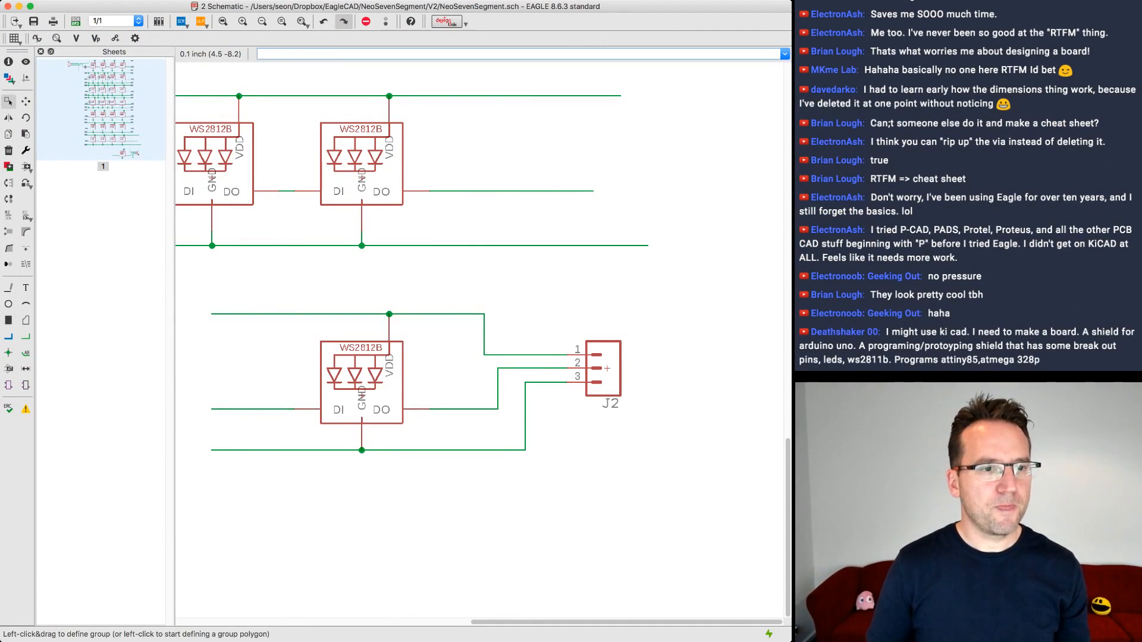
- Check the supply net between the last LED and pin 1 of J2 in the schematic
click(9, 214)
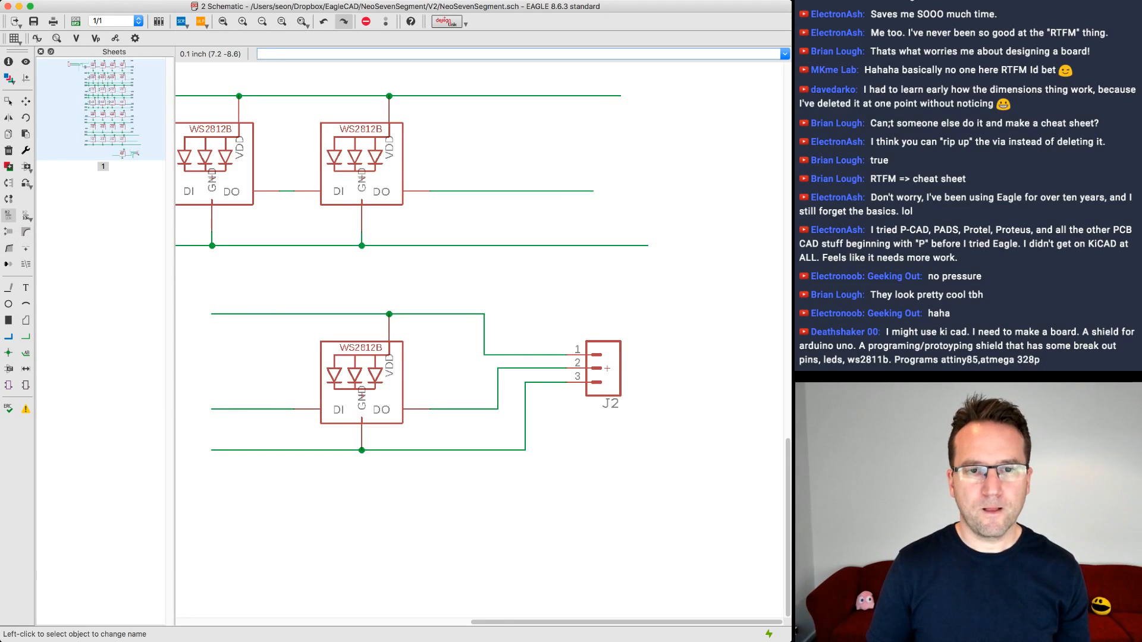
click(443, 314)
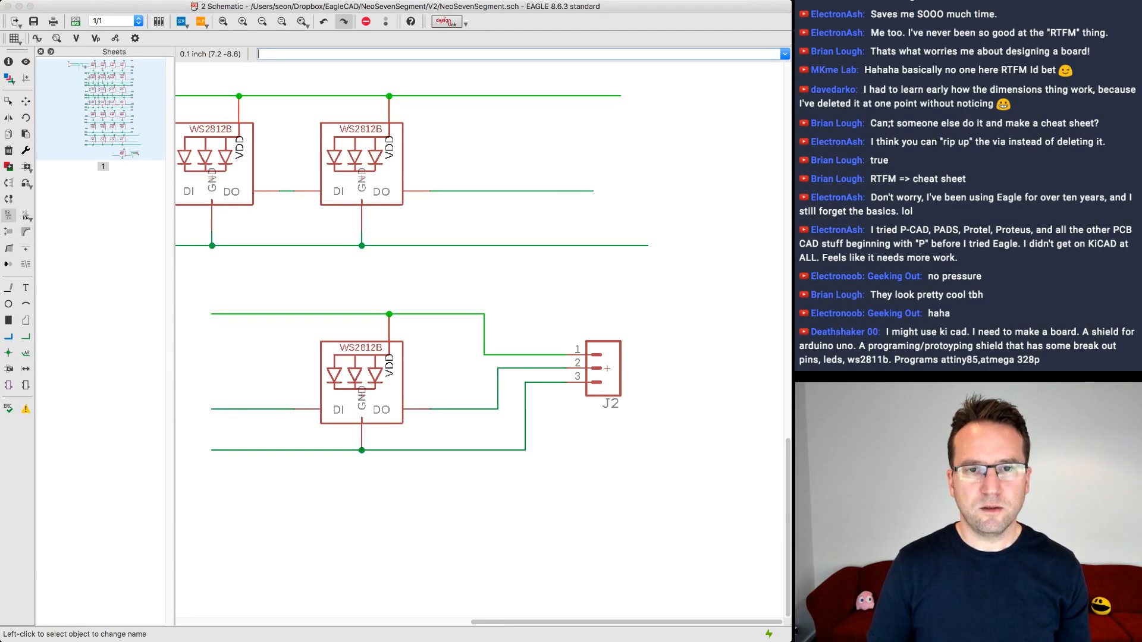
key(Escape)
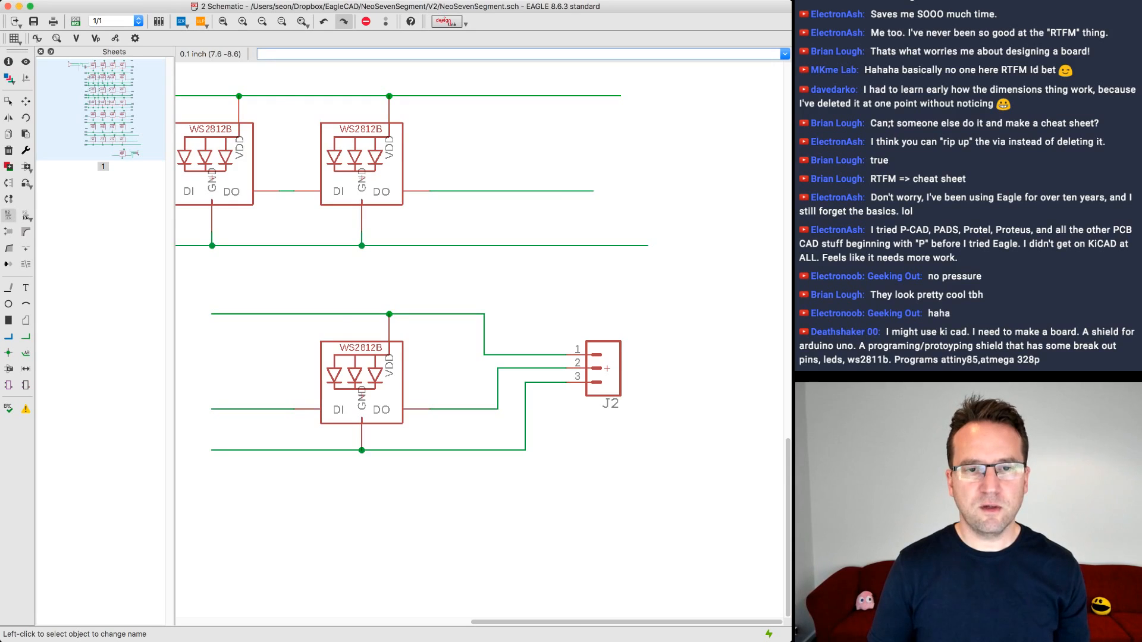
- Examine the VCC and GND nets at connector J1 and compare them with the labelled LED rows in the schematic
scroll(629, 345, up, 3)
scroll(558, 345, down, 9)
scroll(357, 186, up, 2)
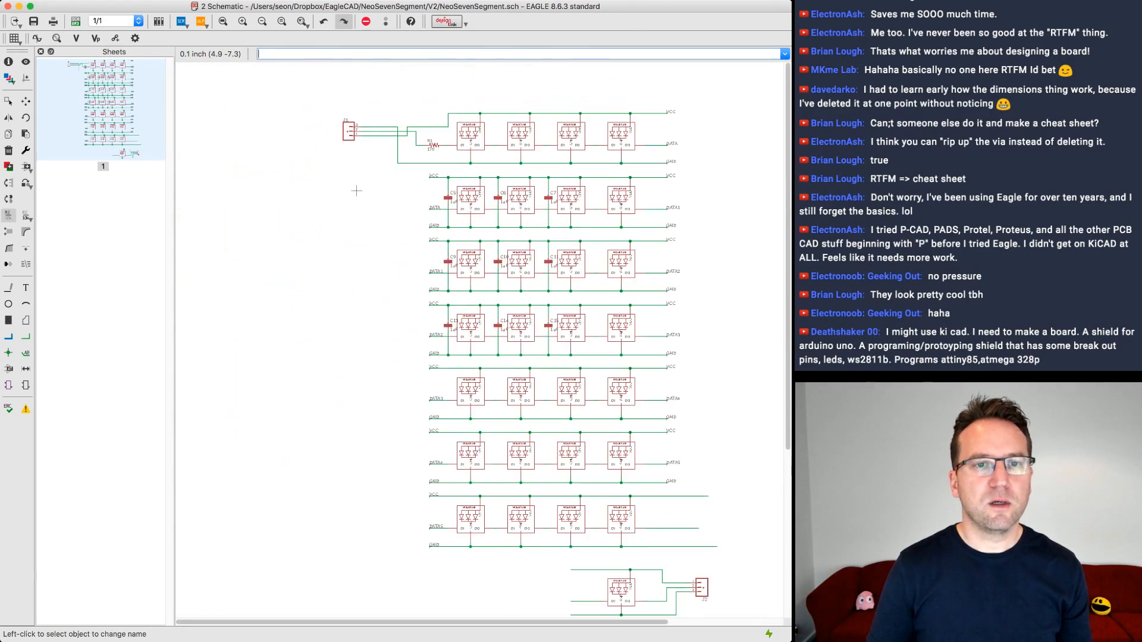
scroll(365, 321, up, 4)
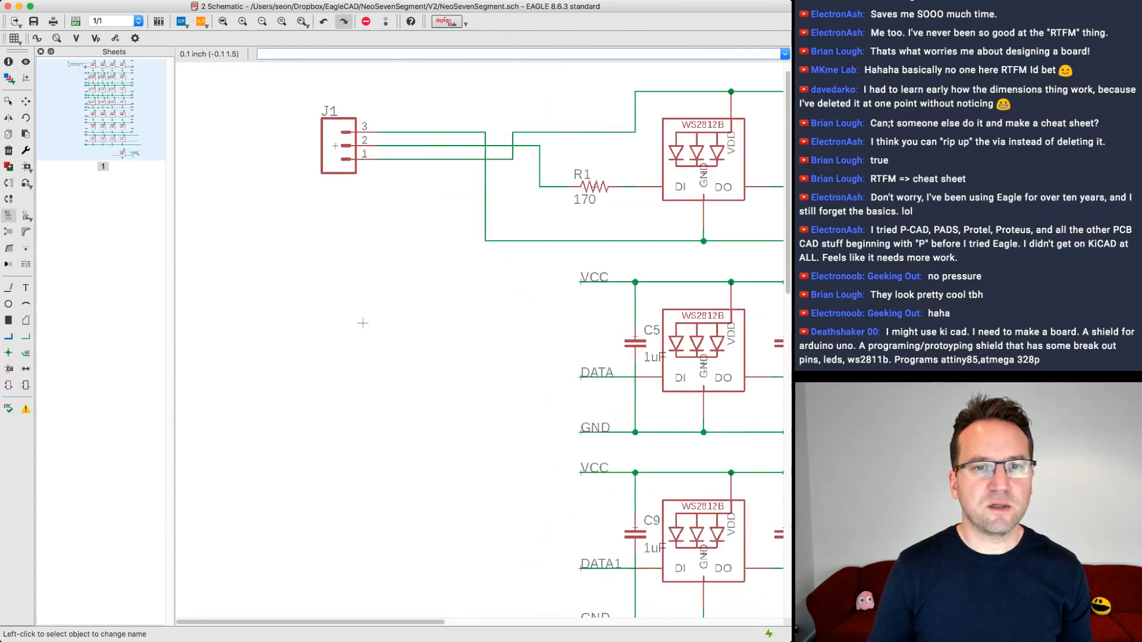
click(368, 412)
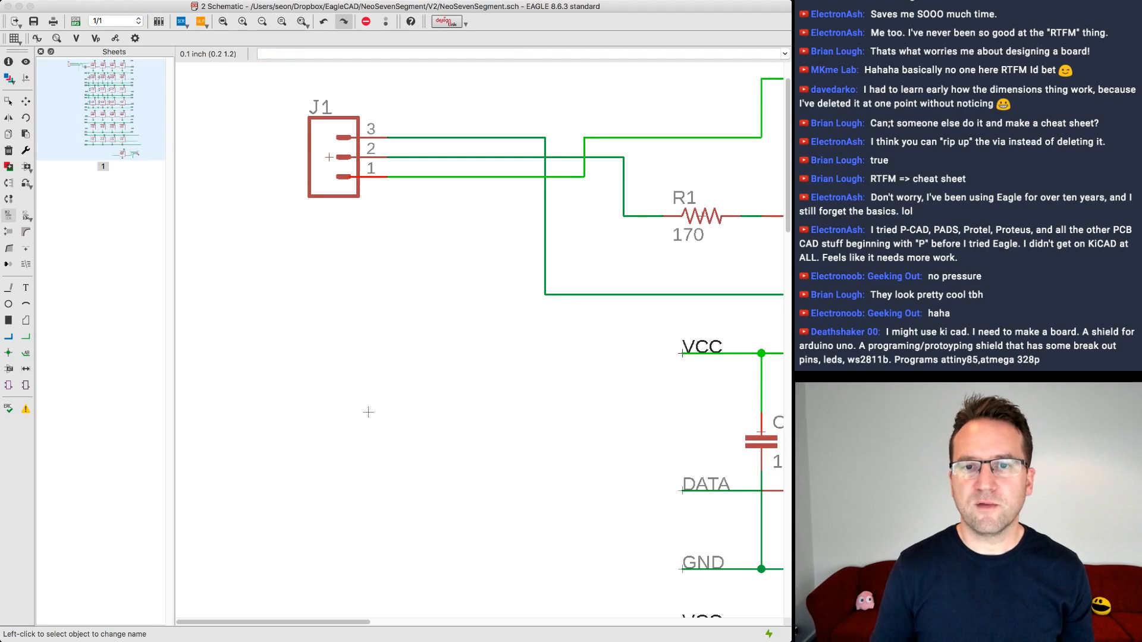
key(Escape)
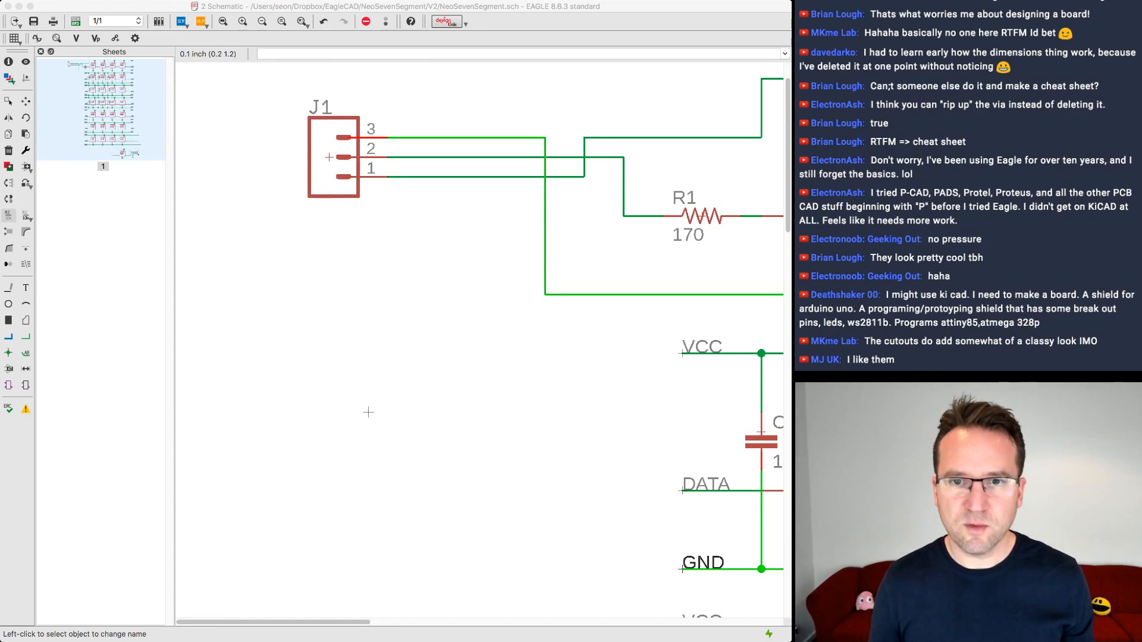
key(super+z)
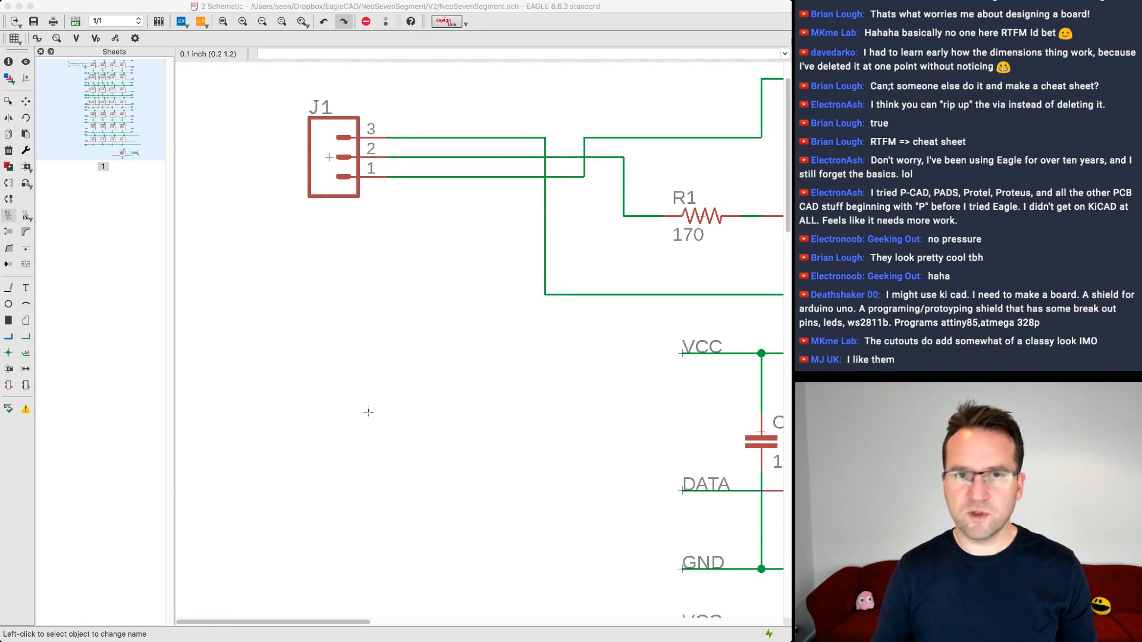
click(369, 412)
scroll(368, 412, down, 3)
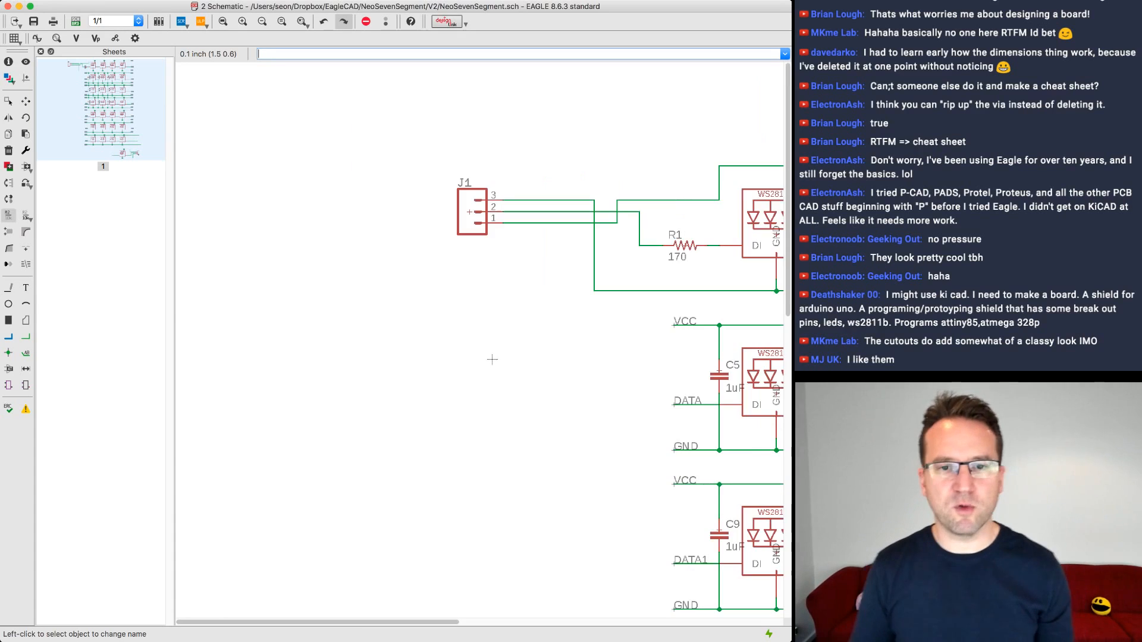
- Follow the LED rows through the schematic to J2 and inspect the connector's three pin connections
middle_drag(491, 360, 156, 155)
middle_drag(623, 617, 429, 504)
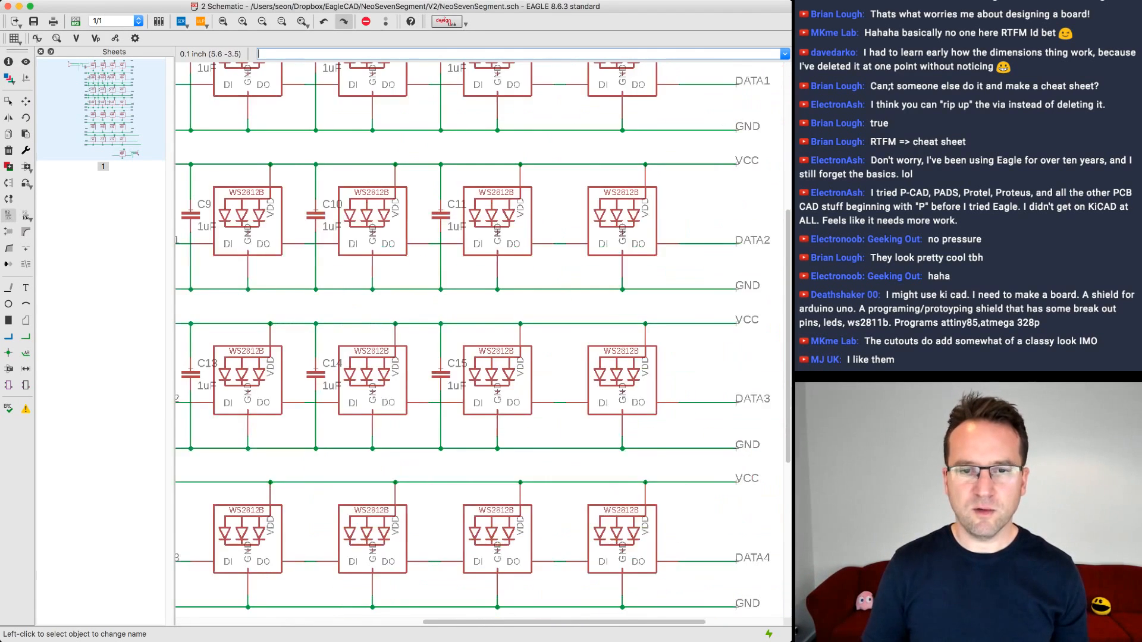
middle_drag(531, 304, 339, 105)
scroll(339, 105, down, 1)
scroll(529, 280, down, 1)
middle_drag(529, 280, 615, 65)
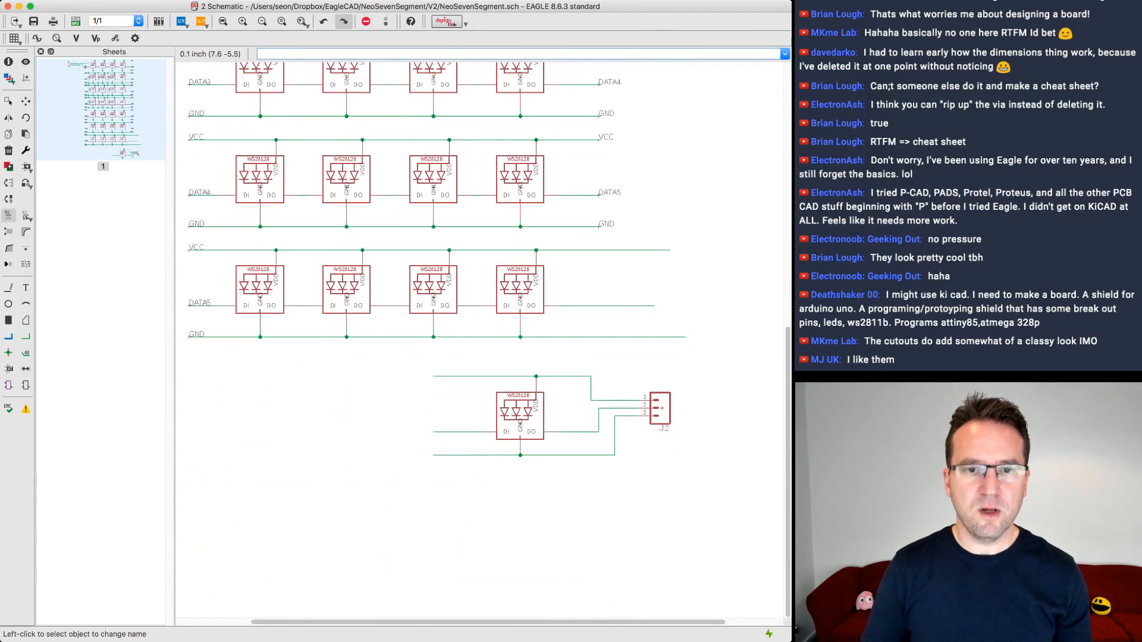
middle_drag(729, 442, 726, 490)
scroll(636, 477, up, 6)
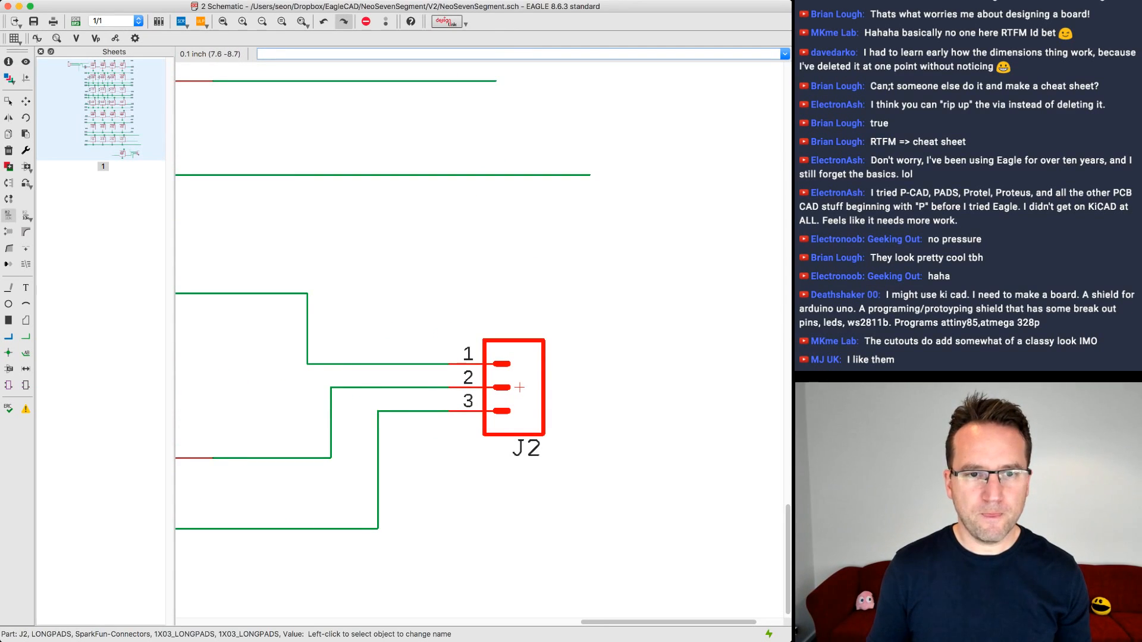
click(519, 387)
key(Escape)
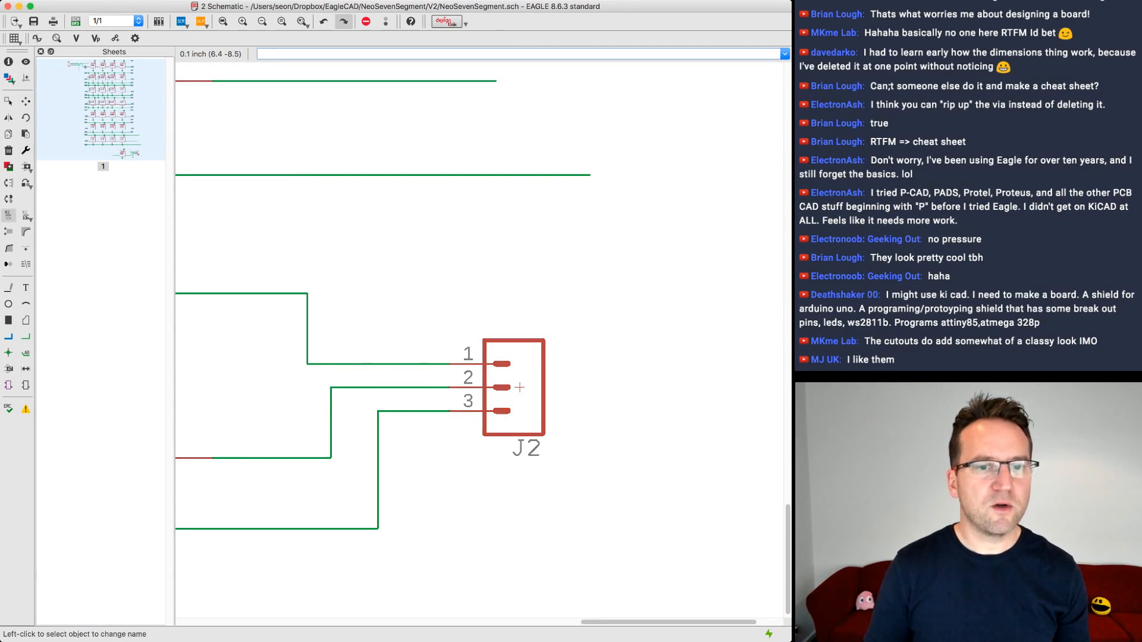
- Pick up J2 in the schematic to test its wire connections, and put it back in its original place
click(26, 101)
click(520, 388)
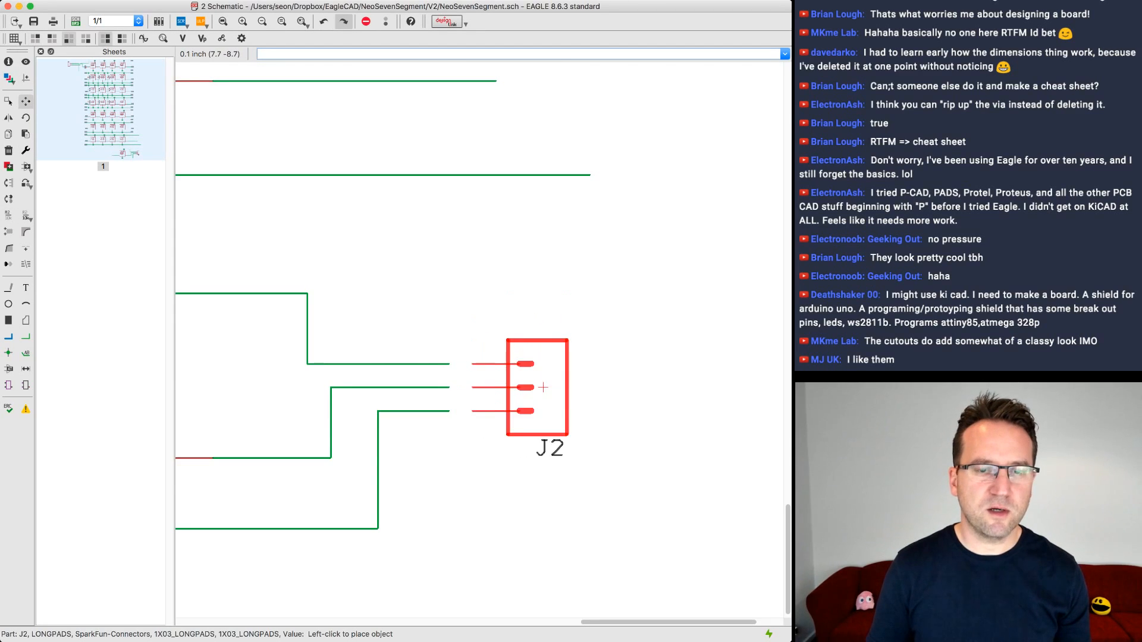
click(519, 387)
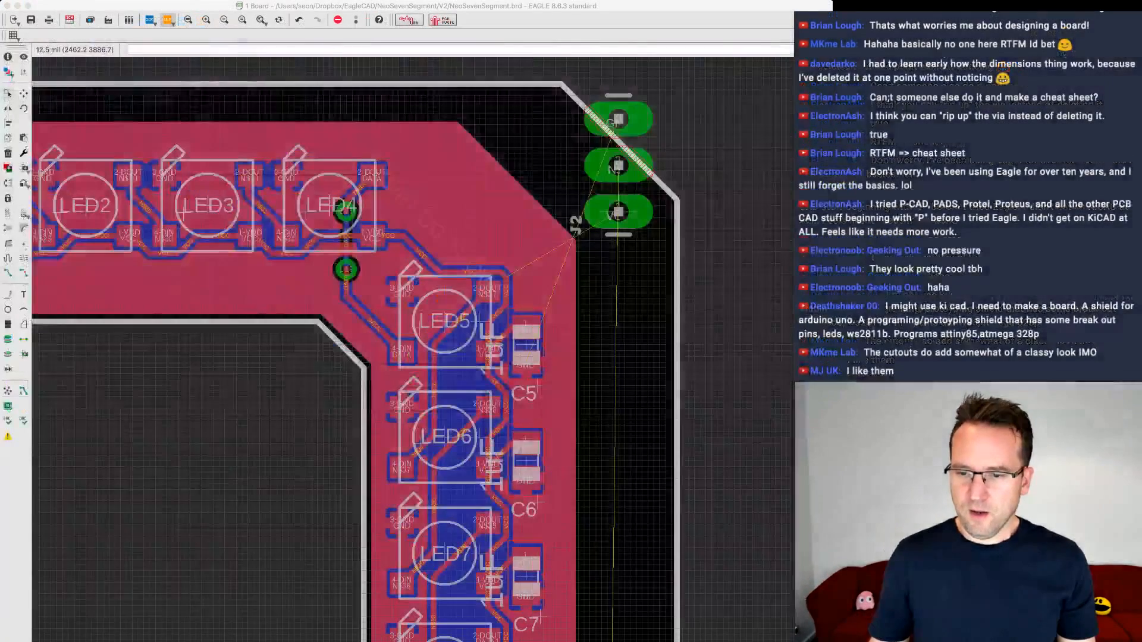
- On the board, route a top-layer VCC trace at width 12 from LED29's VDD pad along the outer edge to just short of J2's VCC pad
click(130, 50)
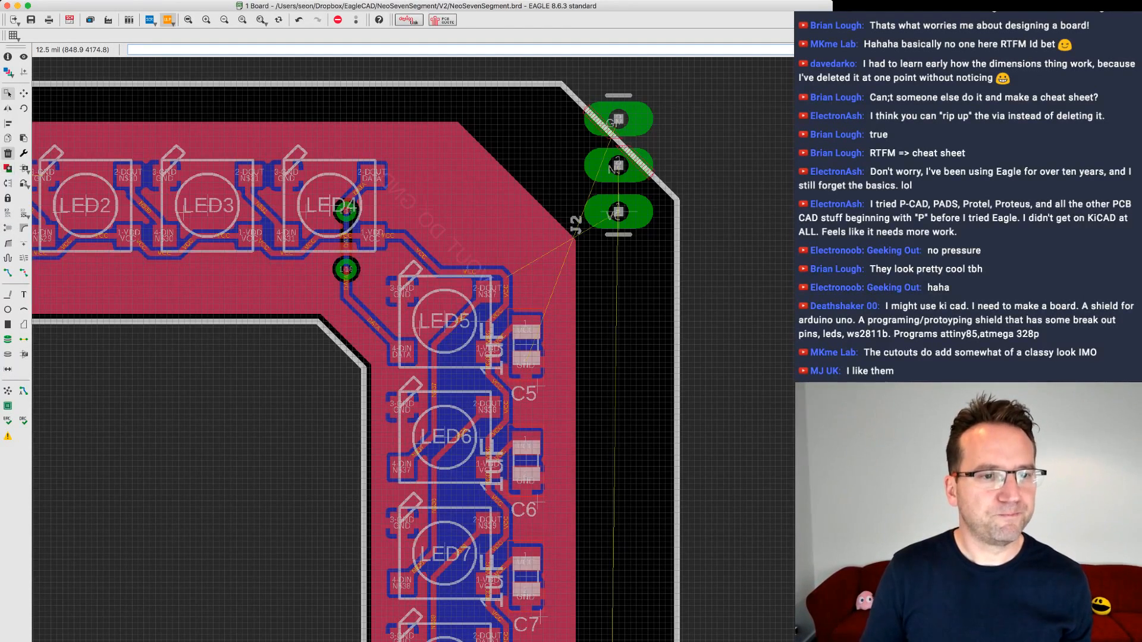
click(8, 273)
scroll(363, 460, down, 3)
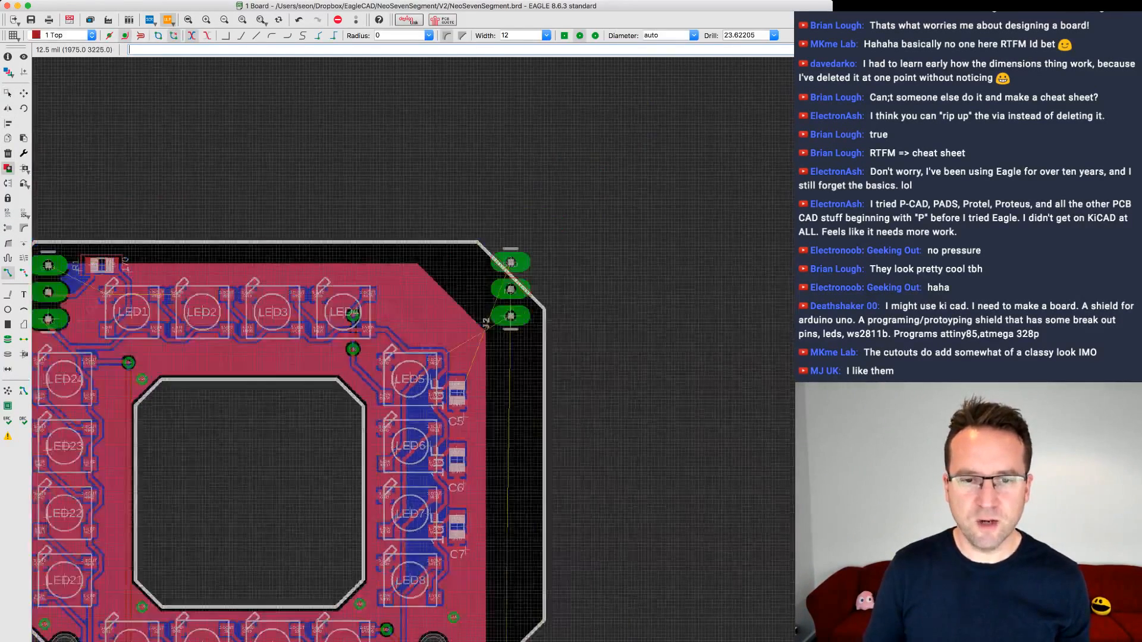
scroll(362, 459, down, 10)
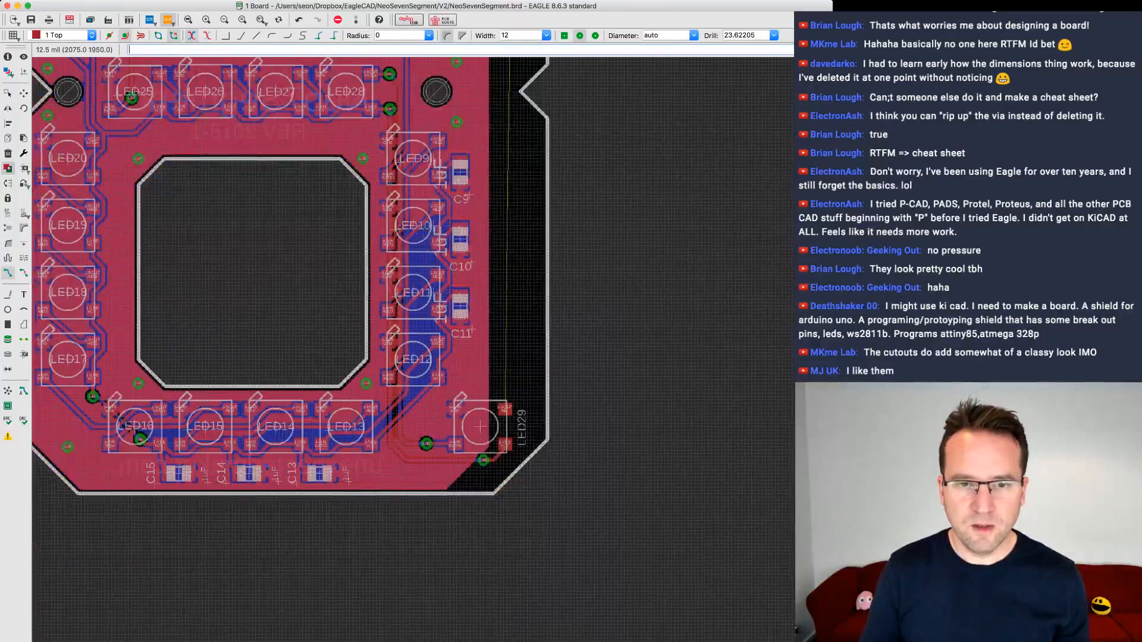
middle_drag(506, 360, 505, 392)
scroll(504, 455, up, 3)
click(502, 492)
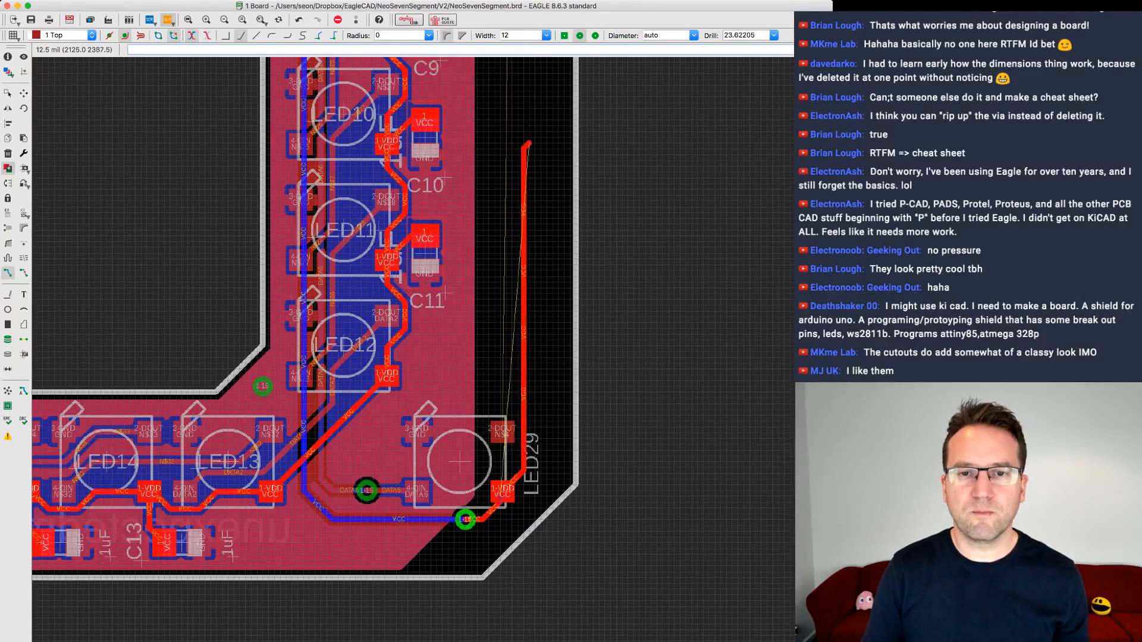
scroll(527, 146, down, 1)
scroll(527, 149, up, 10)
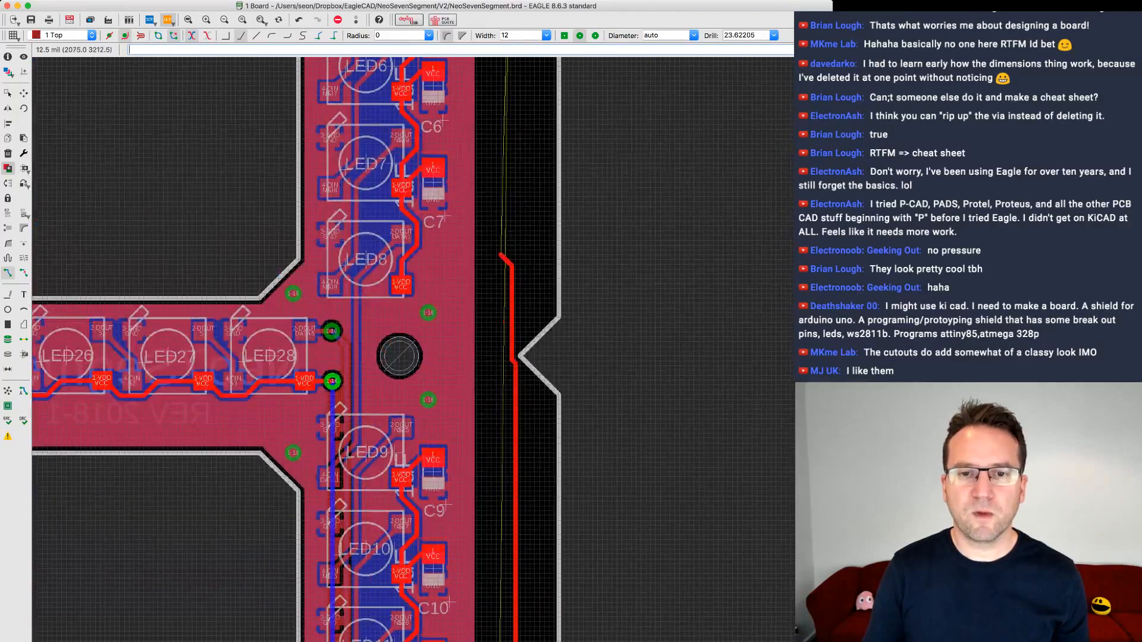
scroll(504, 178, up, 7)
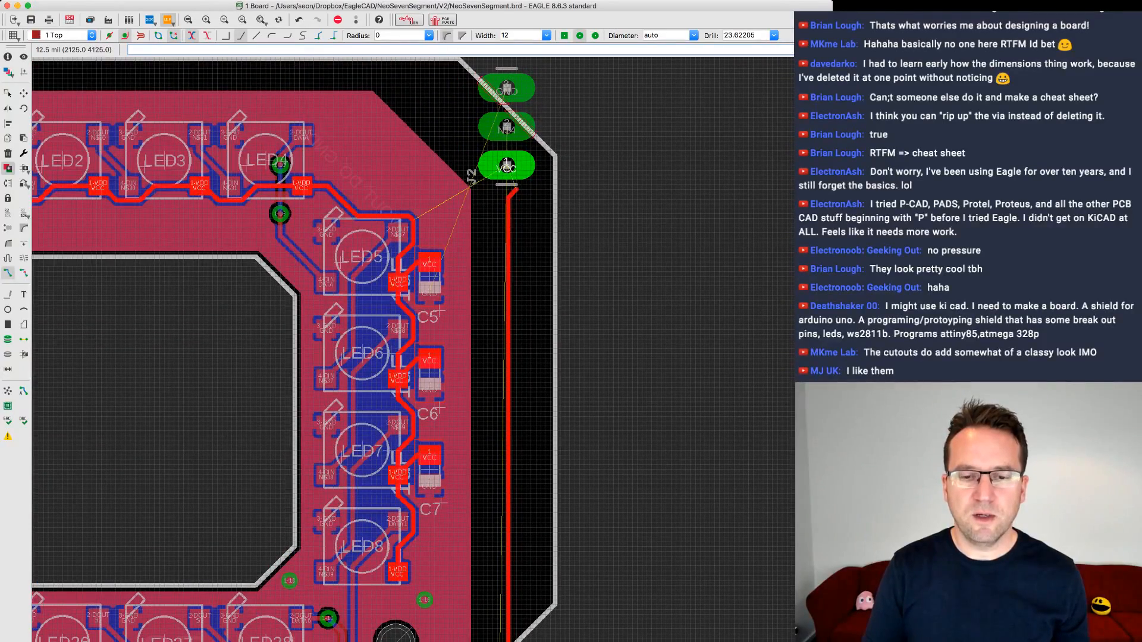
scroll(532, 507, down, 6)
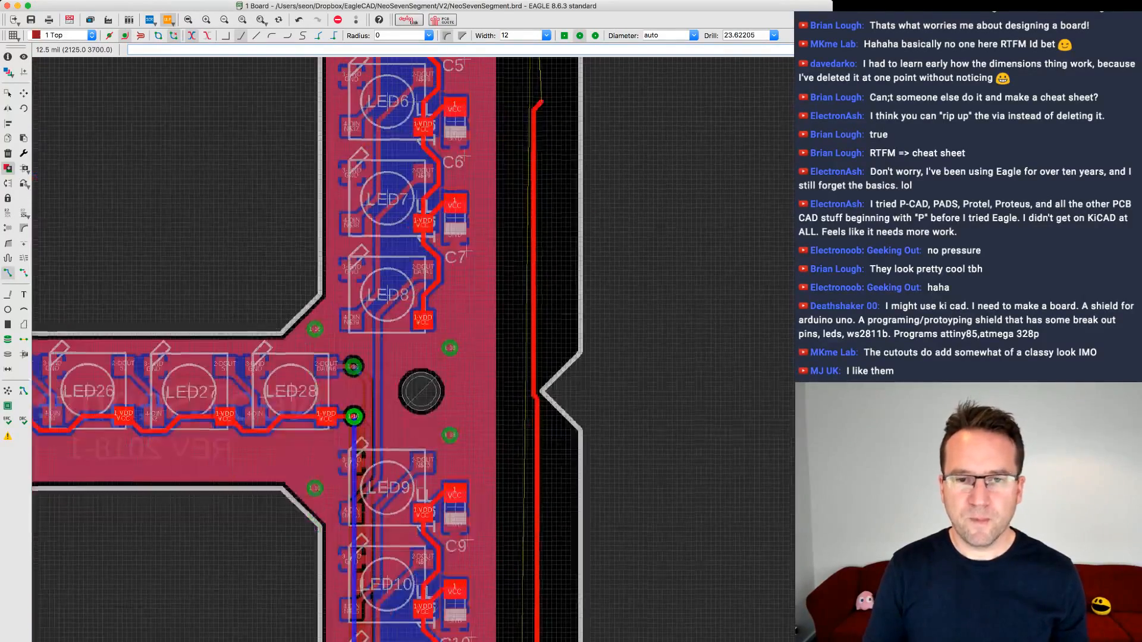
scroll(532, 506, down, 8)
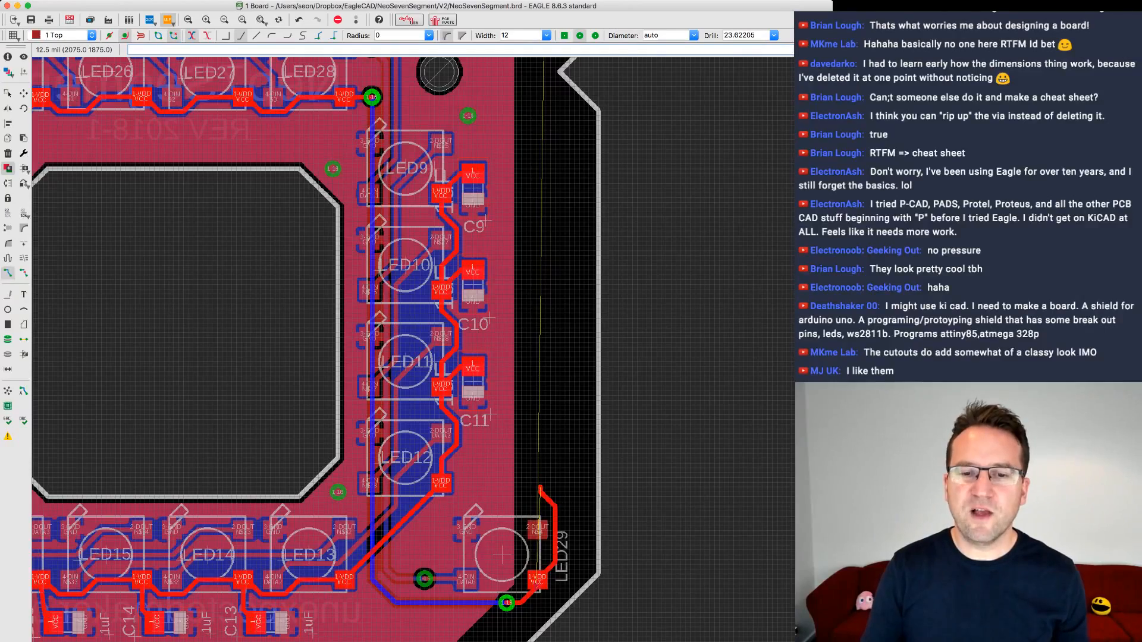
scroll(535, 179, up, 2)
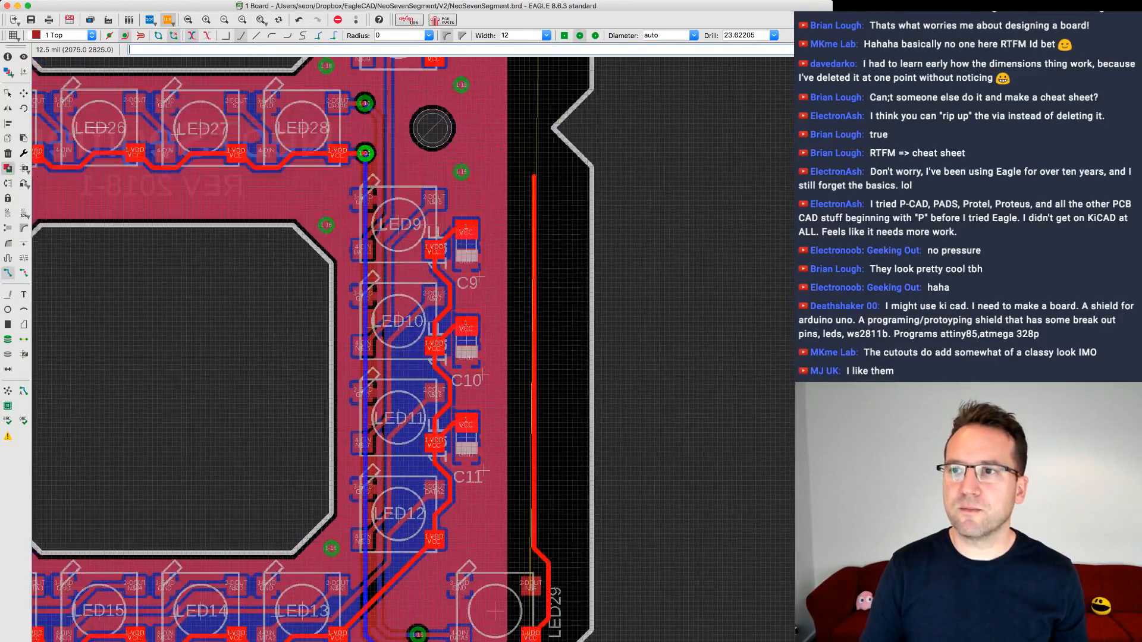
scroll(534, 176, up, 10)
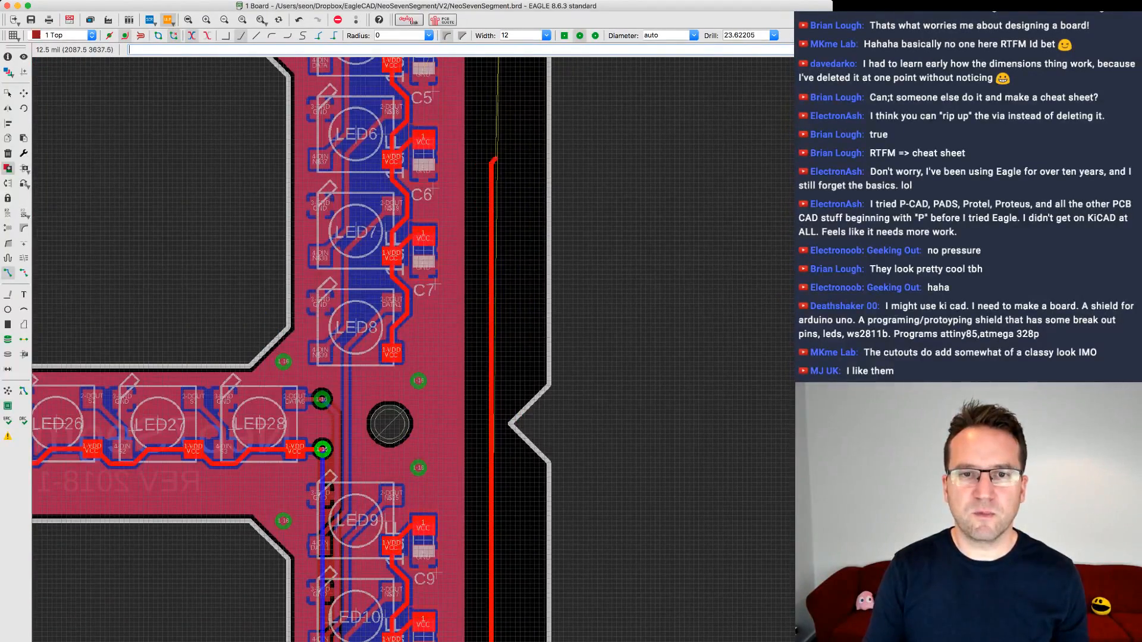
scroll(493, 160, up, 12)
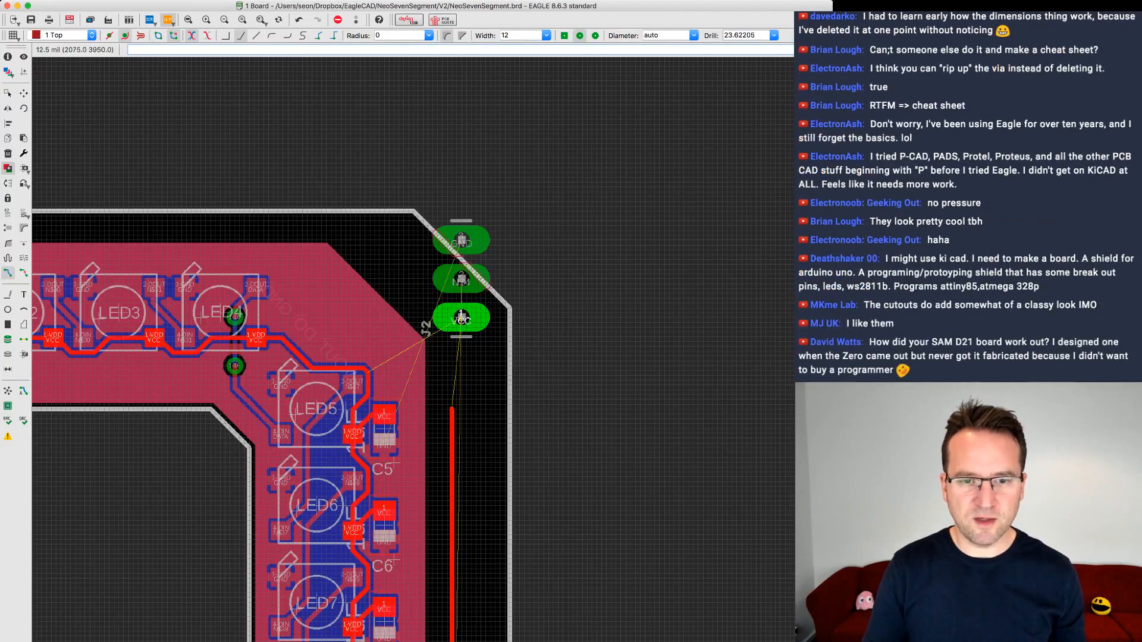
key(Escape)
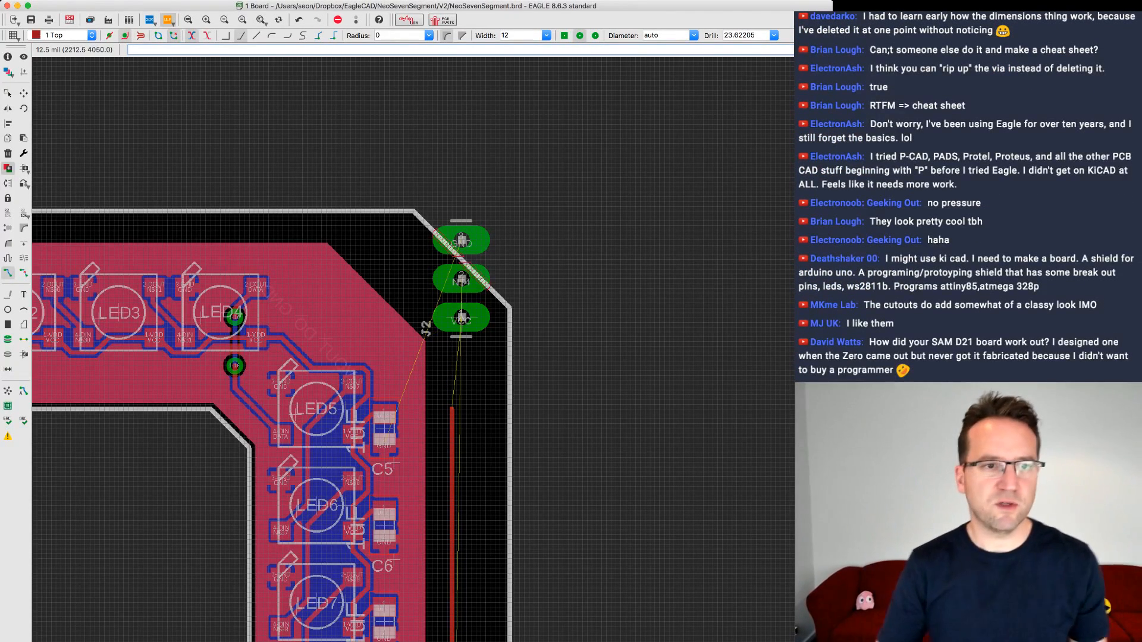
- Move connector J2 fully inside the board outline, level with J1 and directly above C5
click(24, 94)
scroll(567, 367, down, 1)
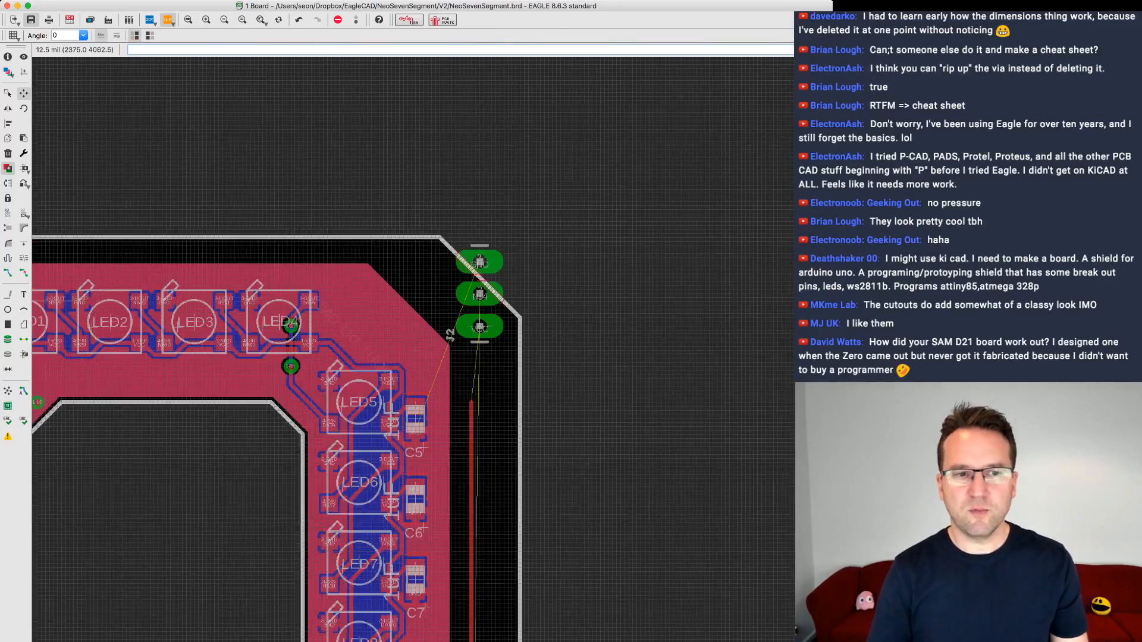
scroll(580, 351, down, 3)
scroll(579, 351, up, 2)
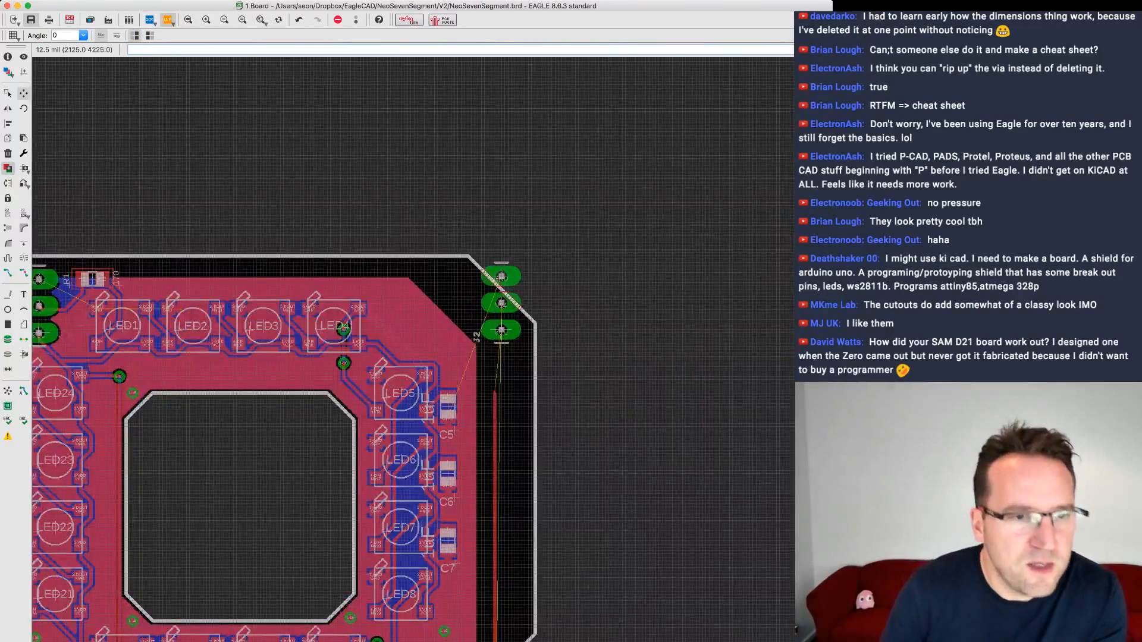
middle_drag(193, 394, 328, 390)
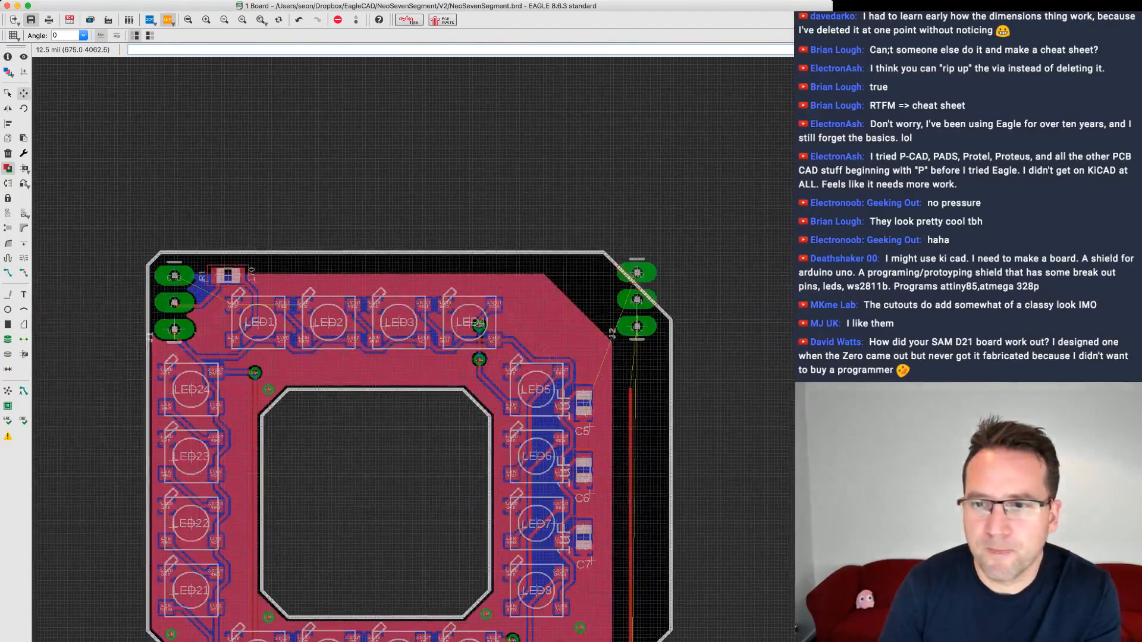
scroll(255, 389, up, 2)
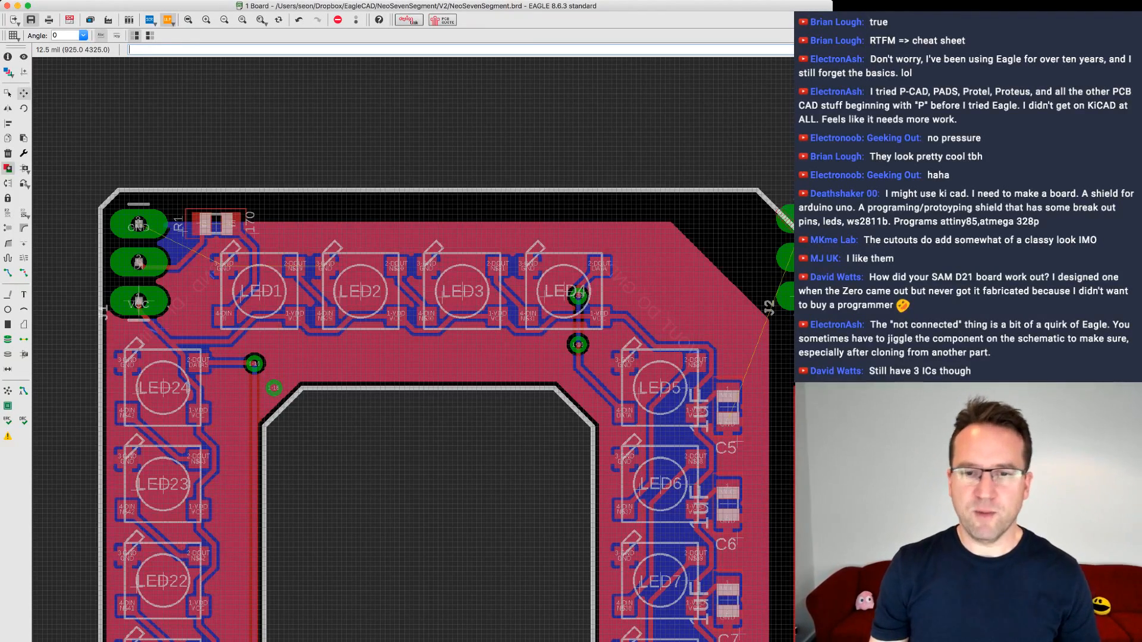
scroll(470, 423, down, 1)
middle_drag(470, 422, 400, 328)
scroll(410, 332, up, 1)
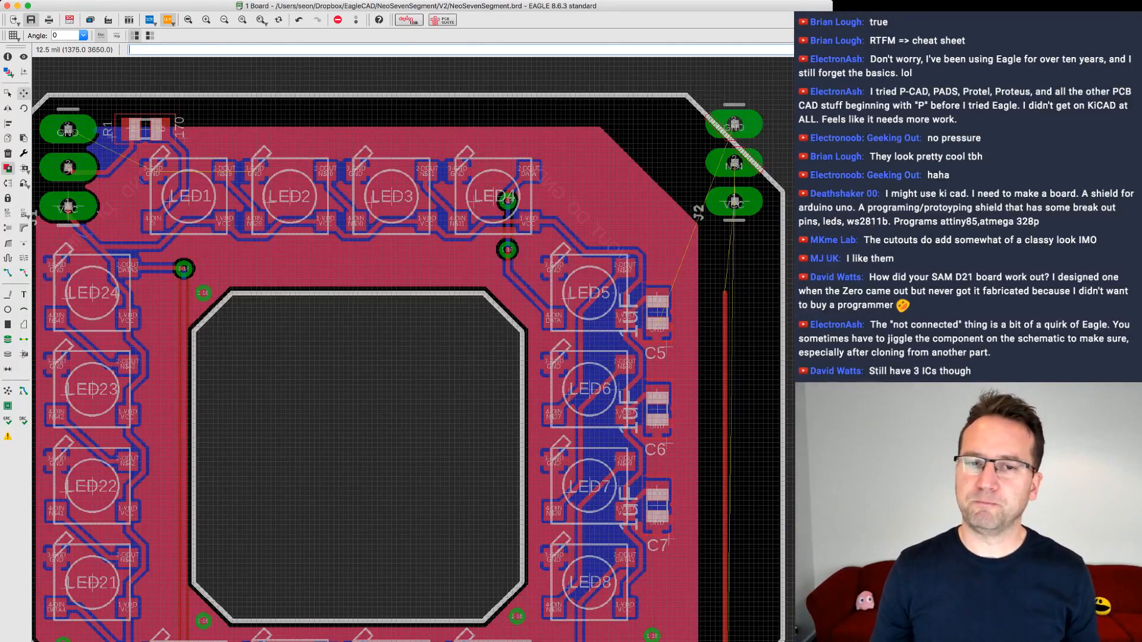
scroll(749, 299, down, 1)
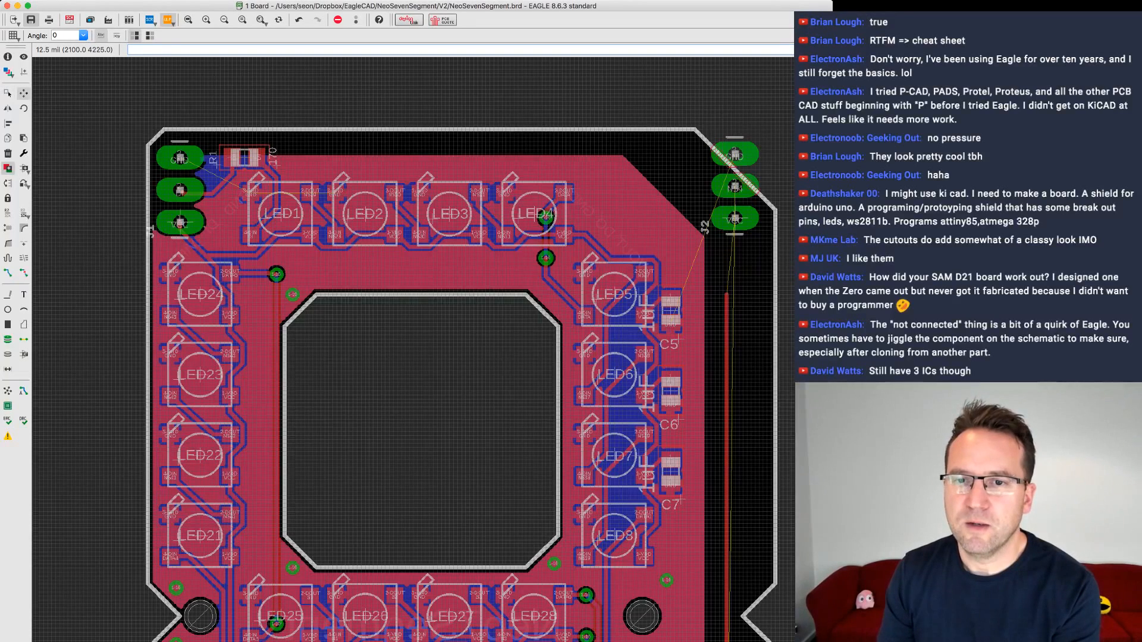
click(734, 186)
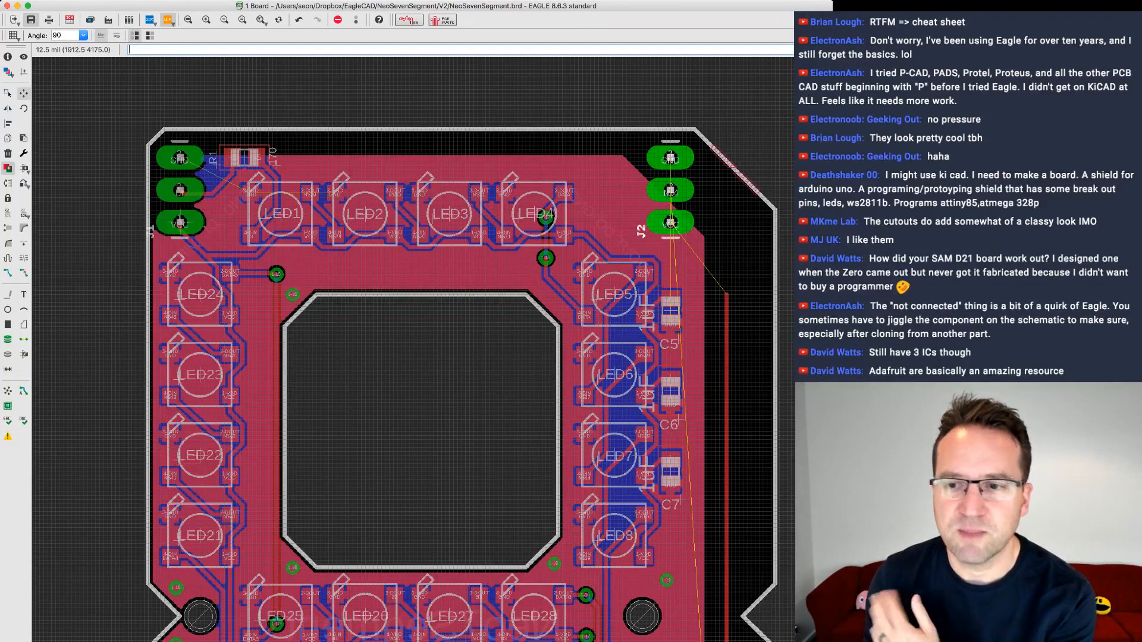
scroll(681, 223, up, 1)
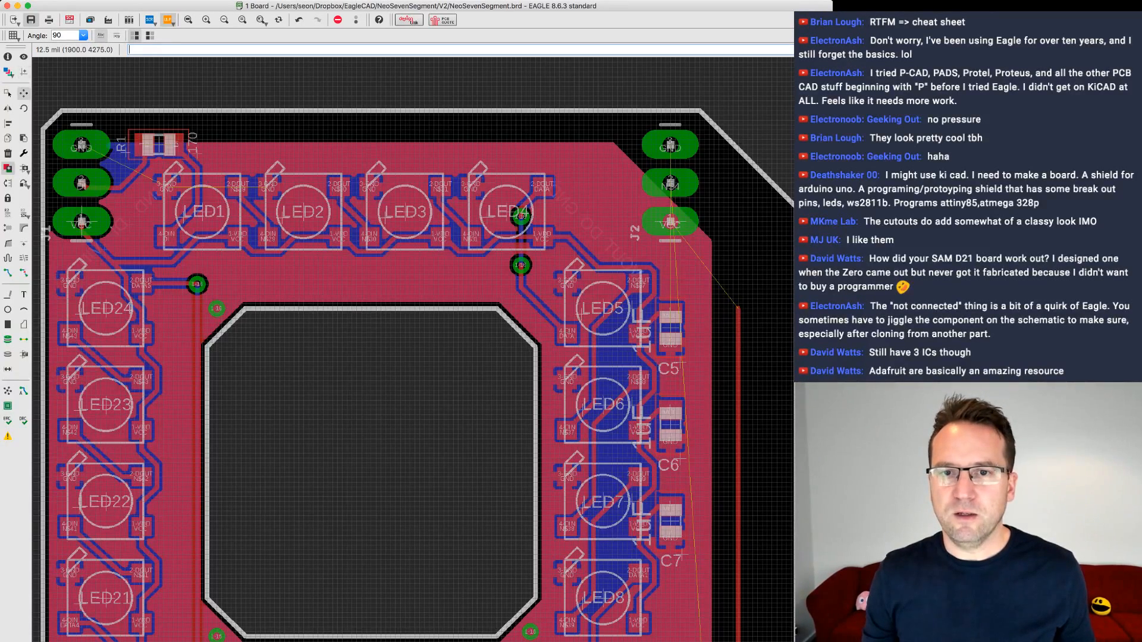
click(671, 189)
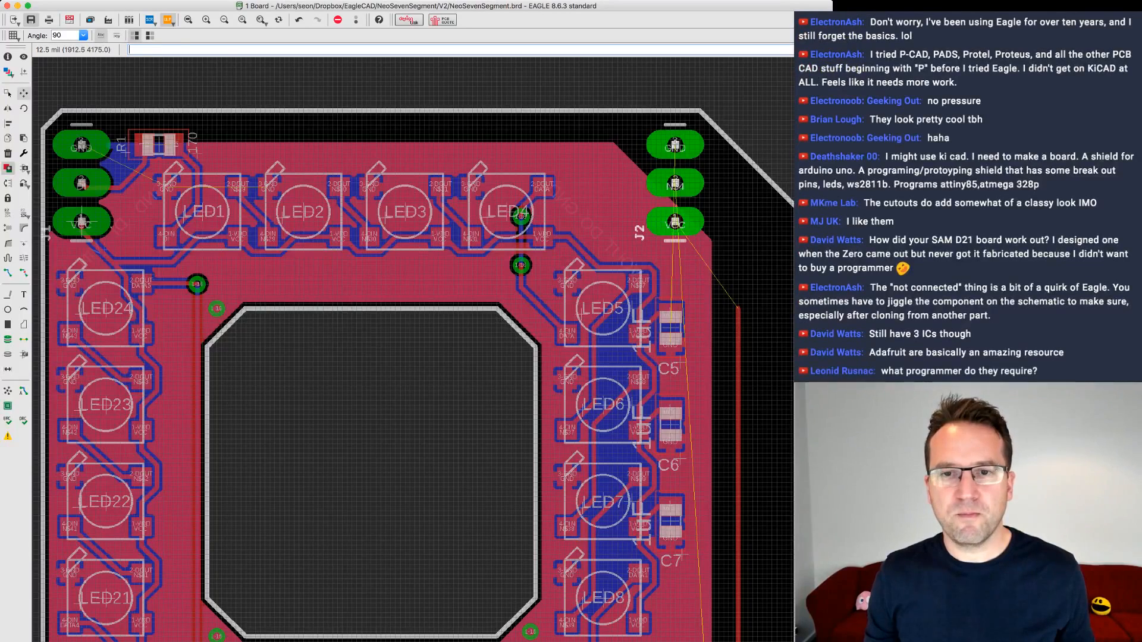
click(675, 189)
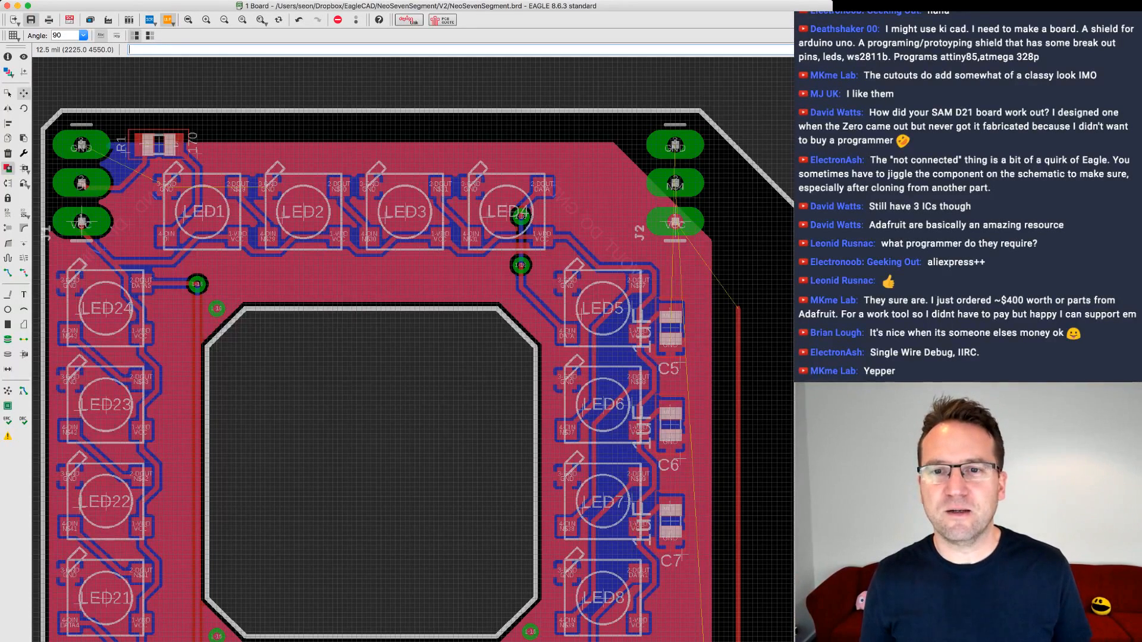
- Extend the top-layer VCC trace at width 12 from its open end diagonally into J2's VCC pad
drag(833, 297, 854, 297)
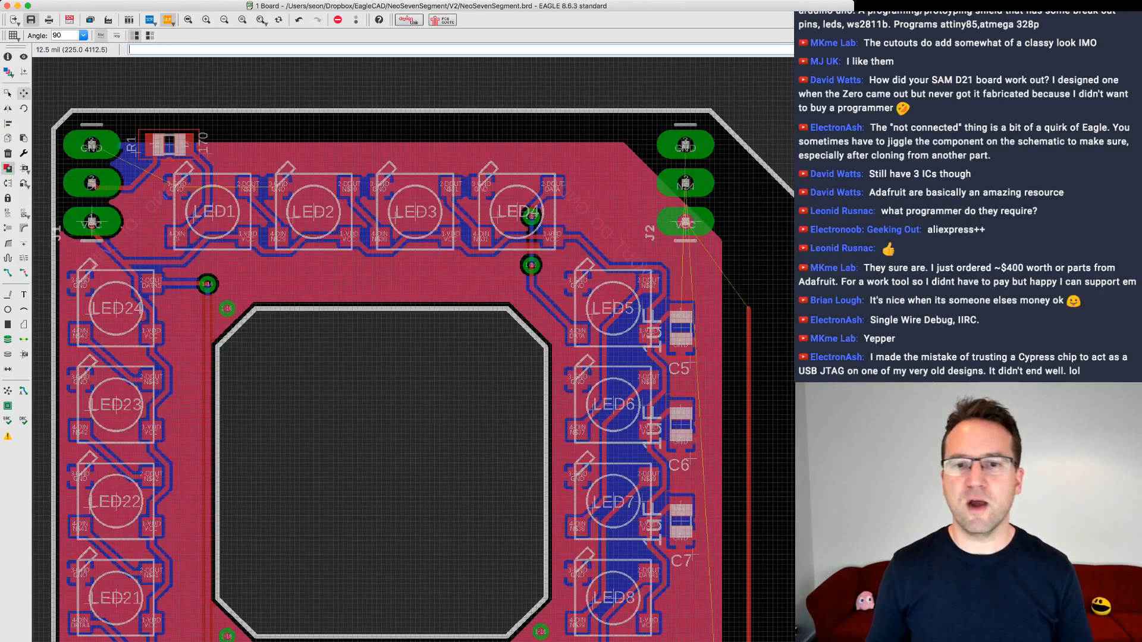
click(8, 273)
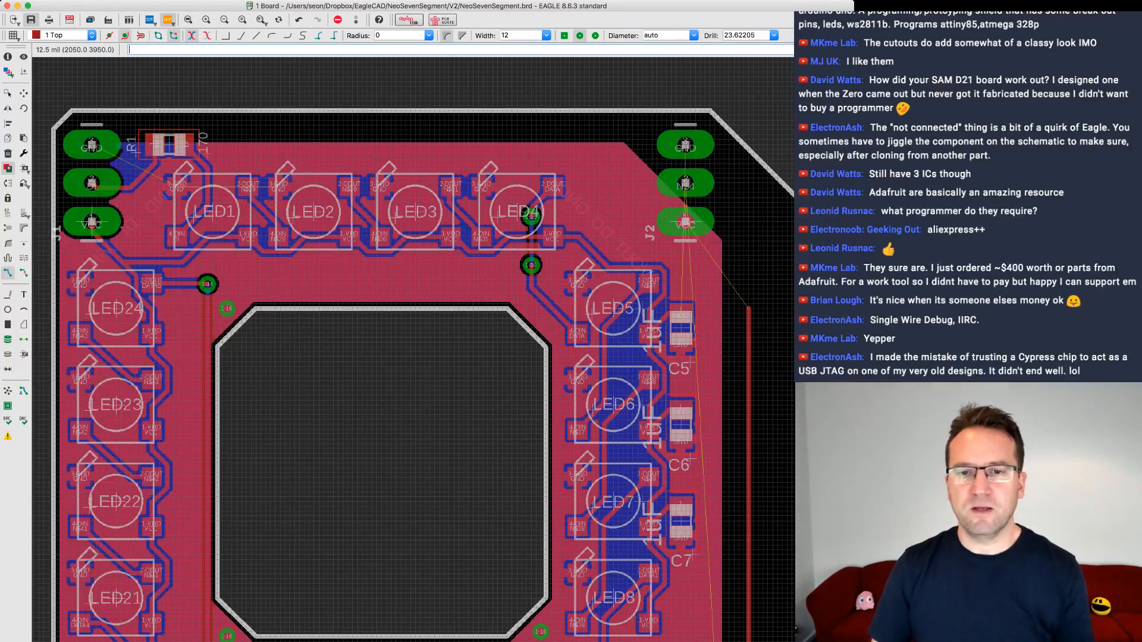
scroll(749, 304, up, 2)
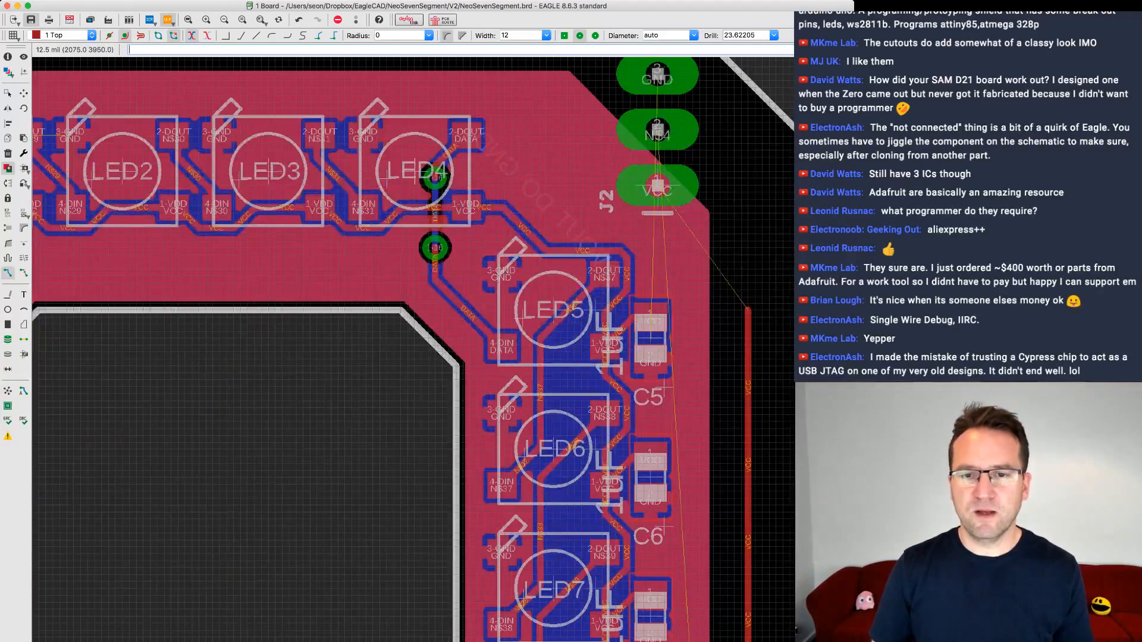
click(748, 305)
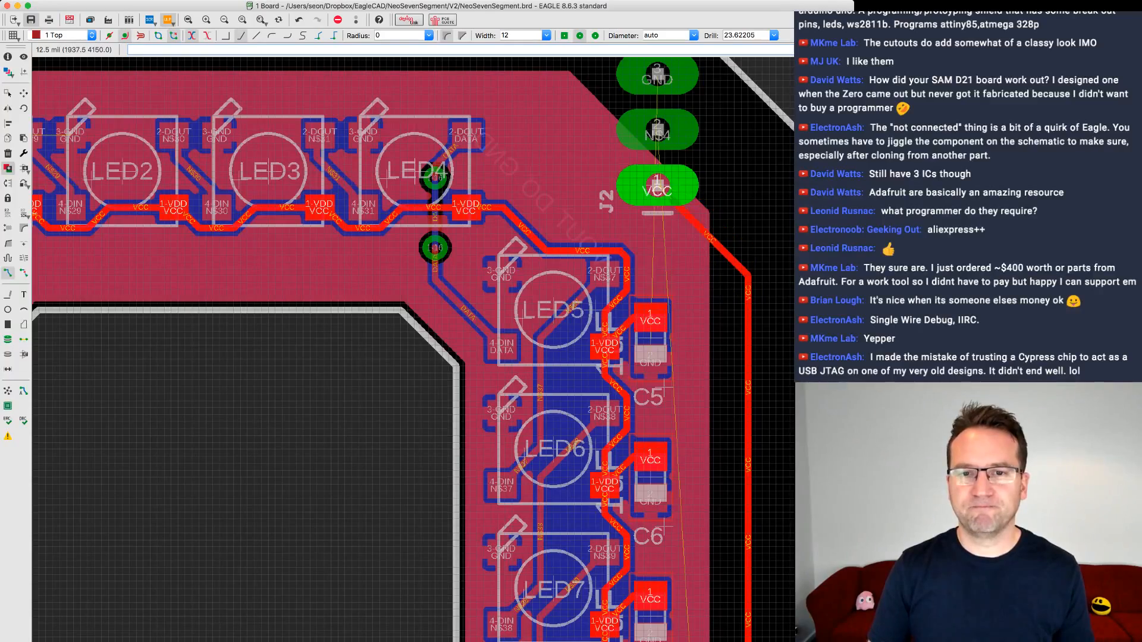
click(657, 186)
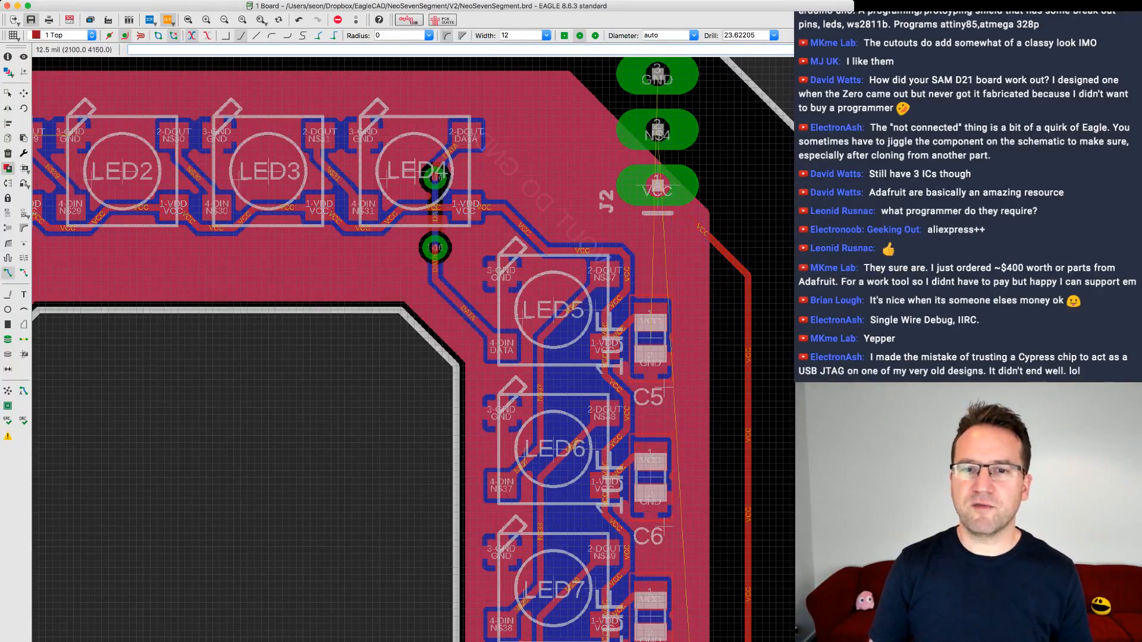
- Route a width-12 top-layer N$4 trace from LED29 up beside the VCC trace and around J2's VCC pad to pin 2
scroll(756, 195, down, 2)
scroll(759, 210, down, 2)
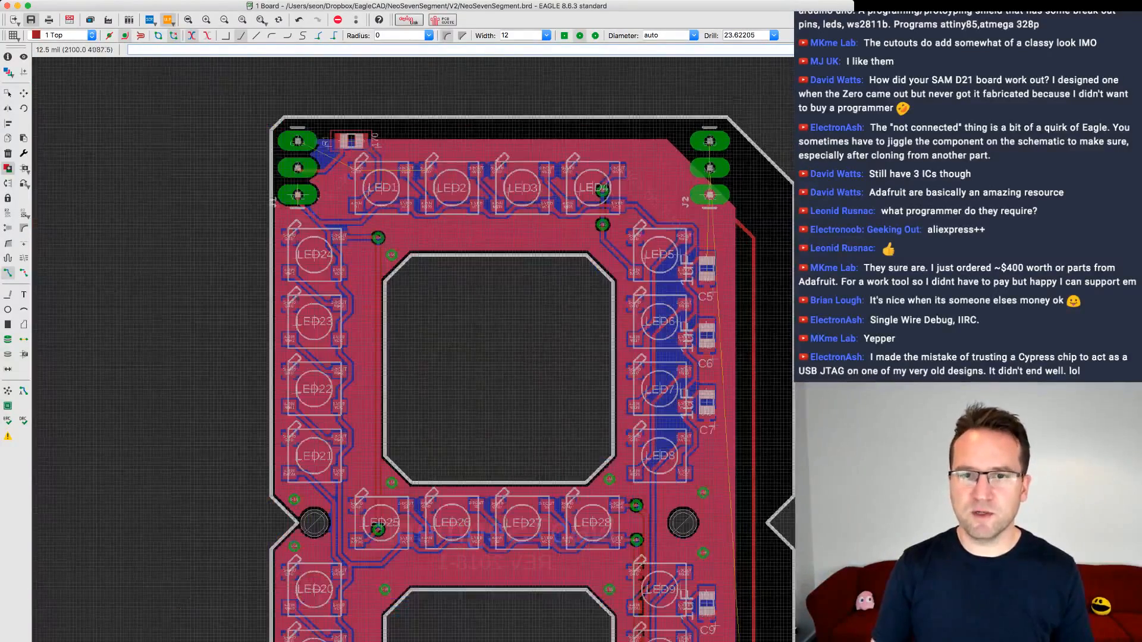
scroll(760, 210, down, 1)
middle_drag(759, 210, 641, 90)
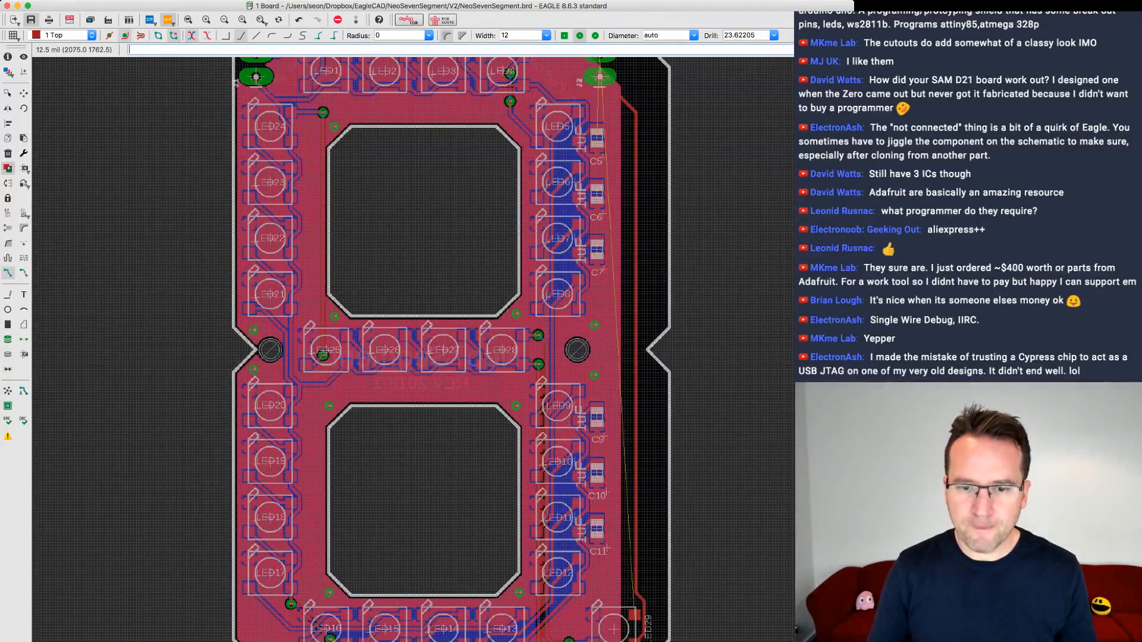
click(635, 614)
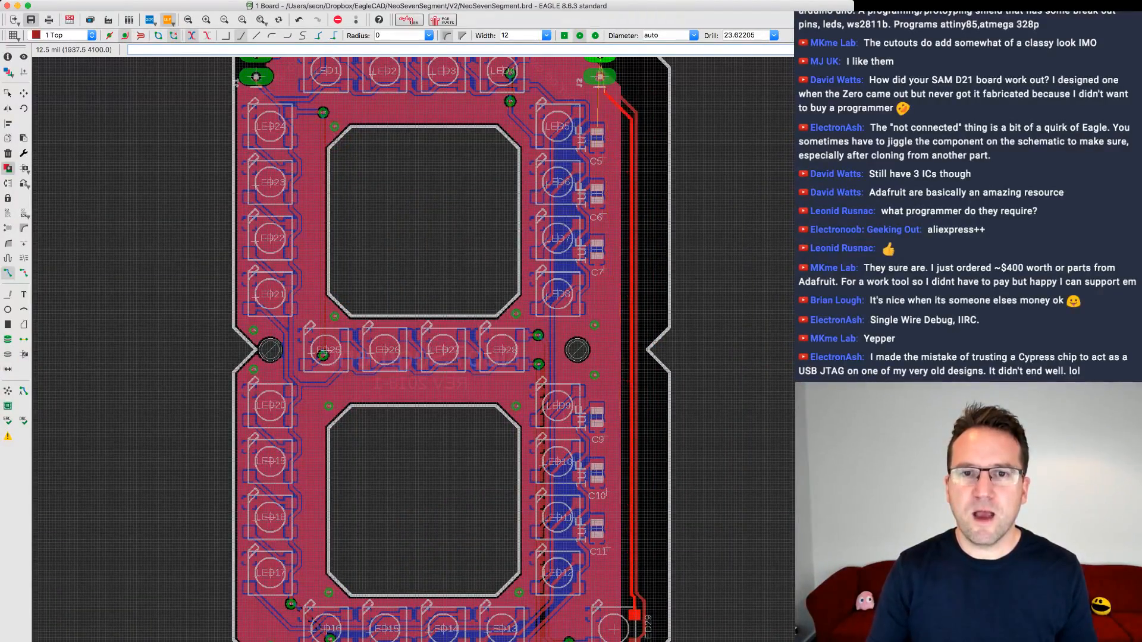
middle_drag(600, 76, 605, 355)
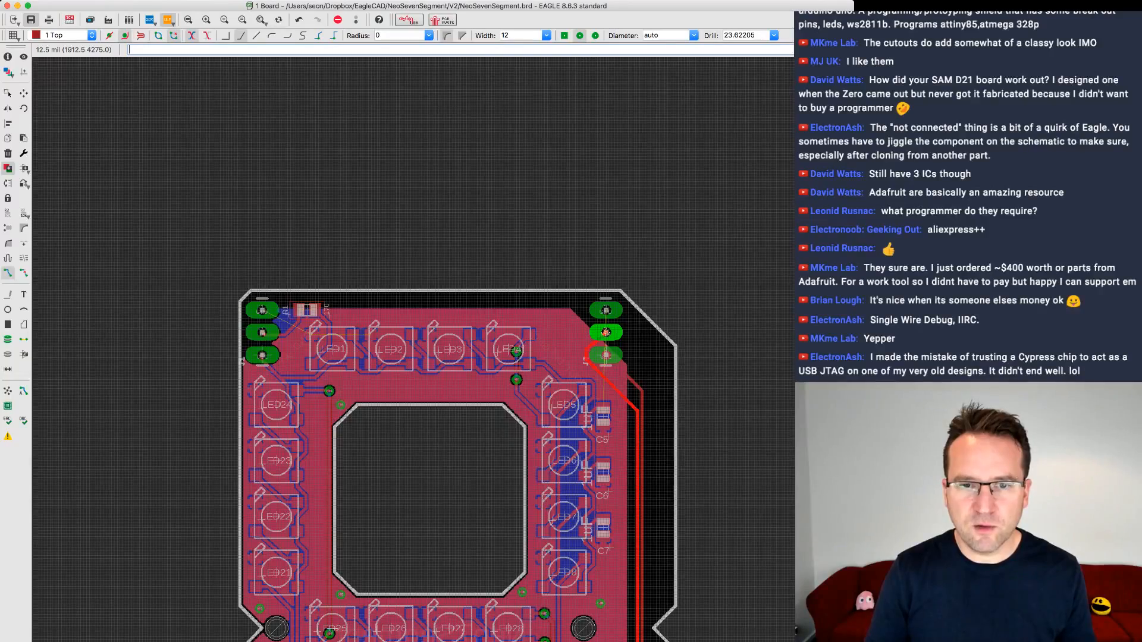
scroll(606, 355, up, 6)
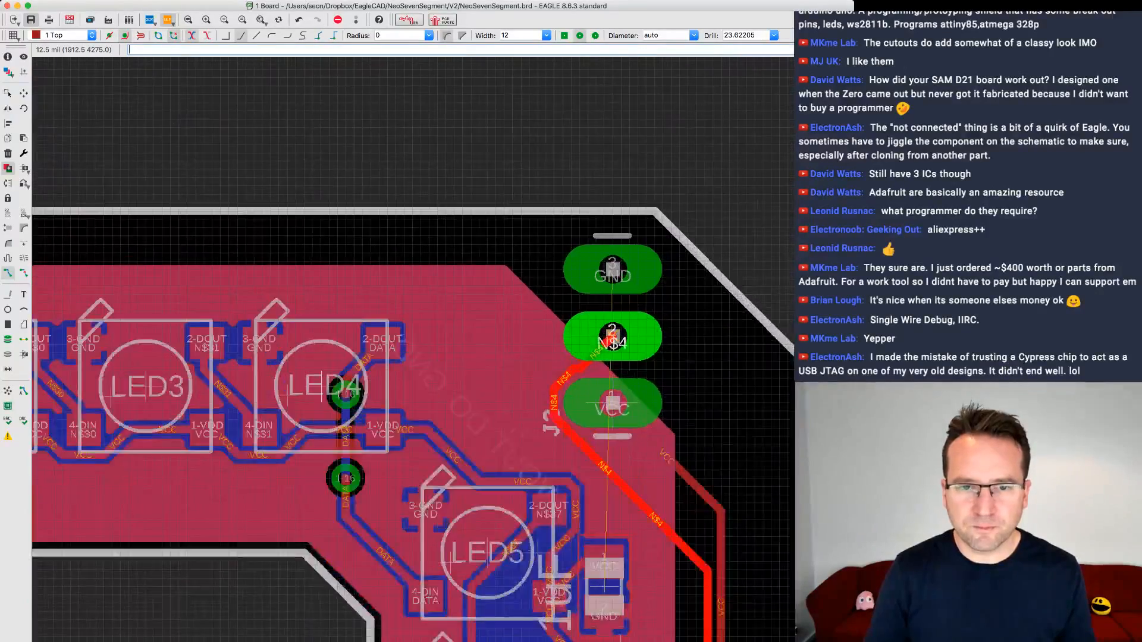
scroll(606, 355, up, 3)
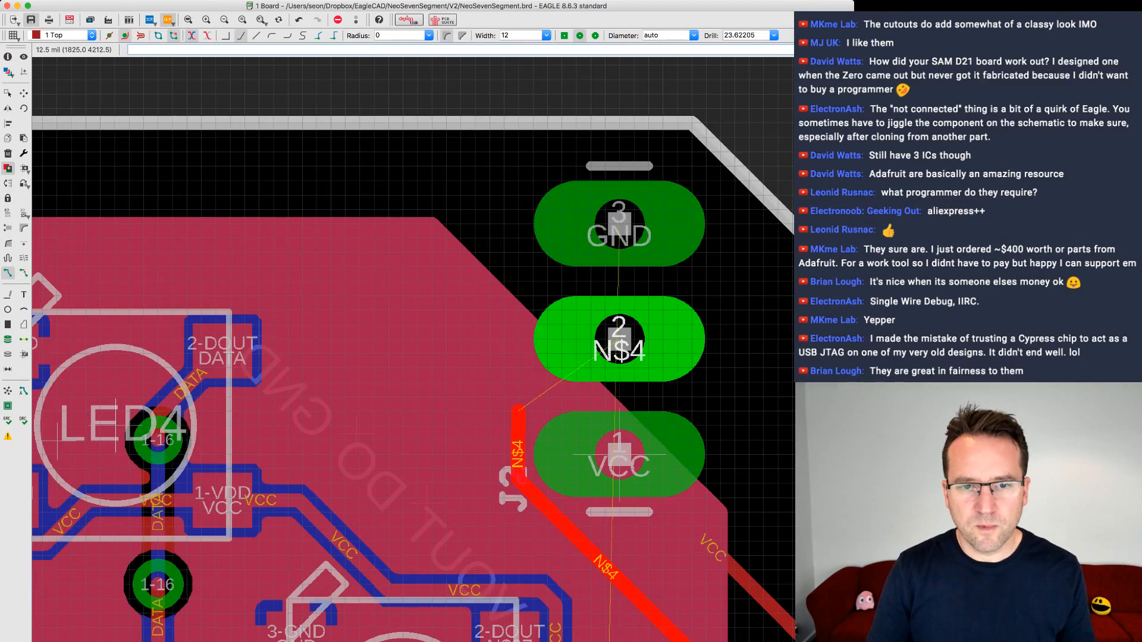
click(518, 411)
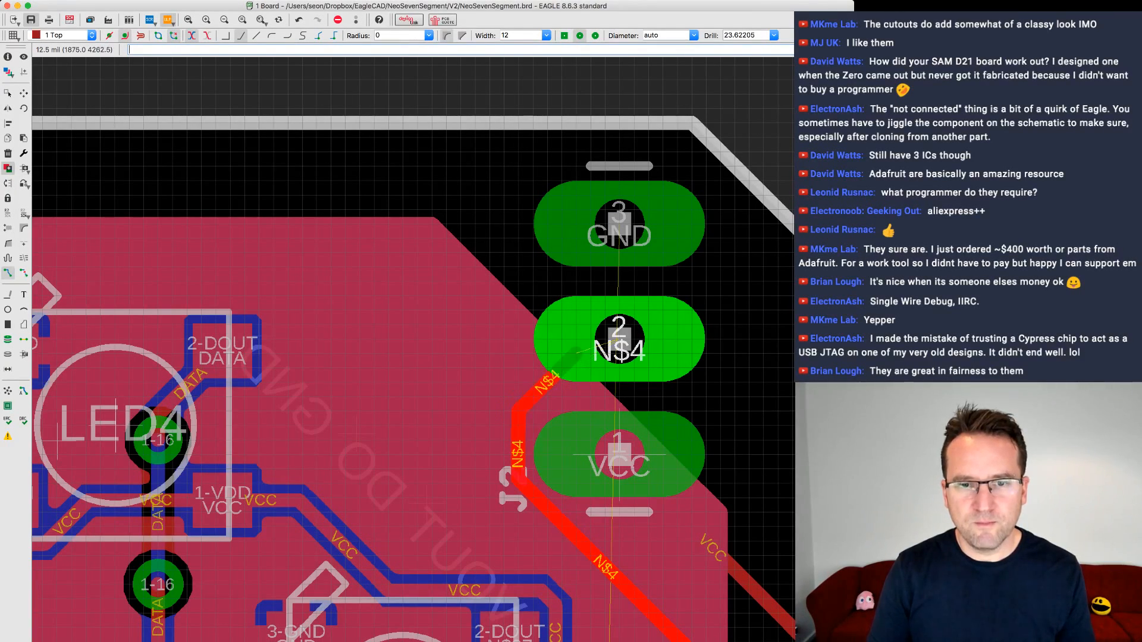
click(619, 340)
scroll(644, 369, down, 2)
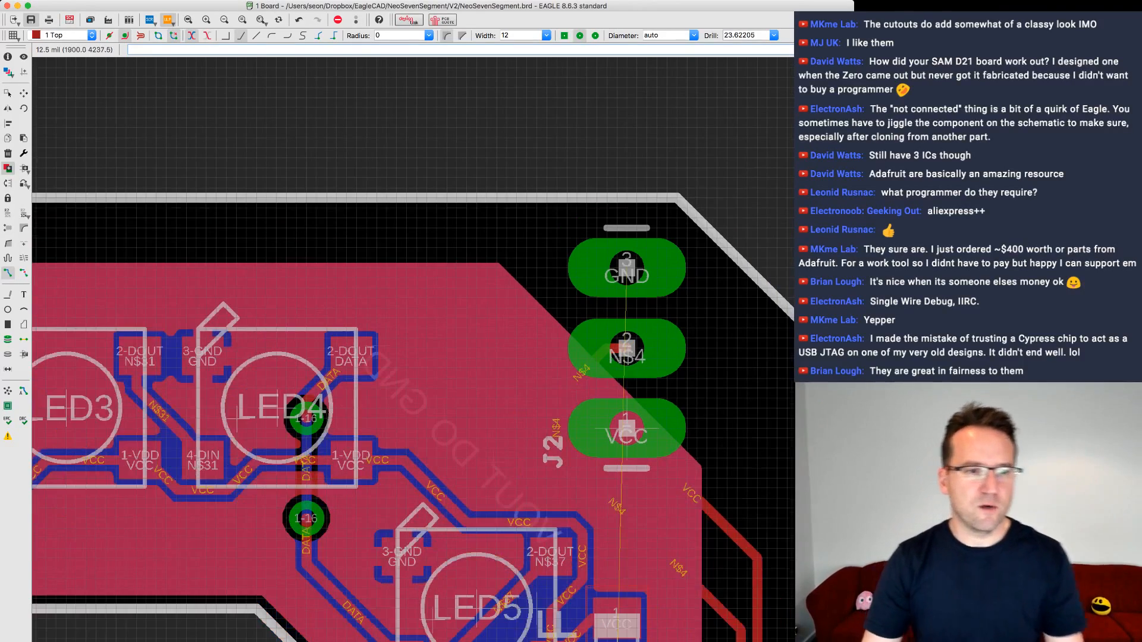
- Recalculate the ratsnest and copper pours, and inspect the N$4 and VCC traces along the board's outer edge
click(8, 391)
middle_drag(545, 529, 507, 149)
middle_drag(609, 510, 615, 232)
middle_drag(673, 570, 526, 144)
middle_drag(575, 395, 613, 177)
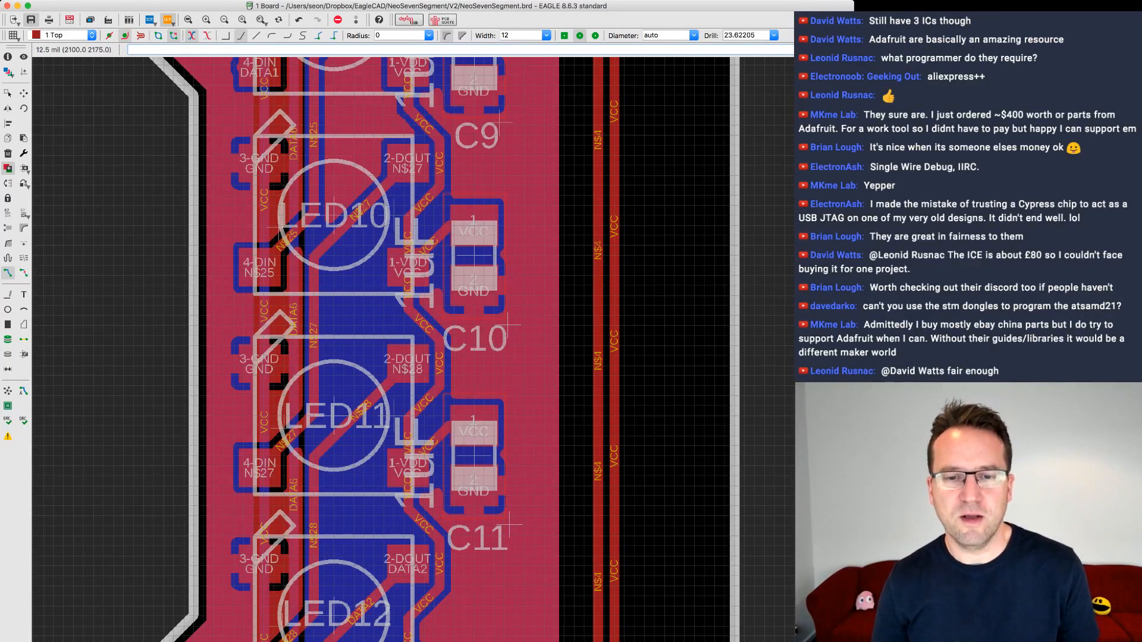
scroll(631, 434, down, 2)
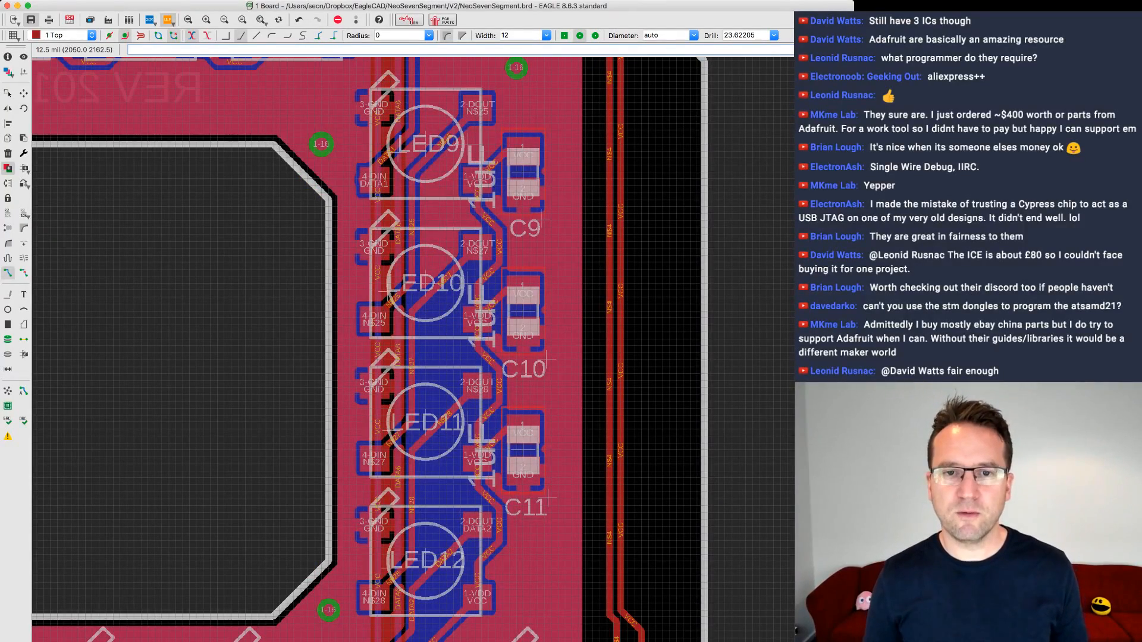
middle_drag(606, 71, 619, 275)
scroll(619, 275, down, 2)
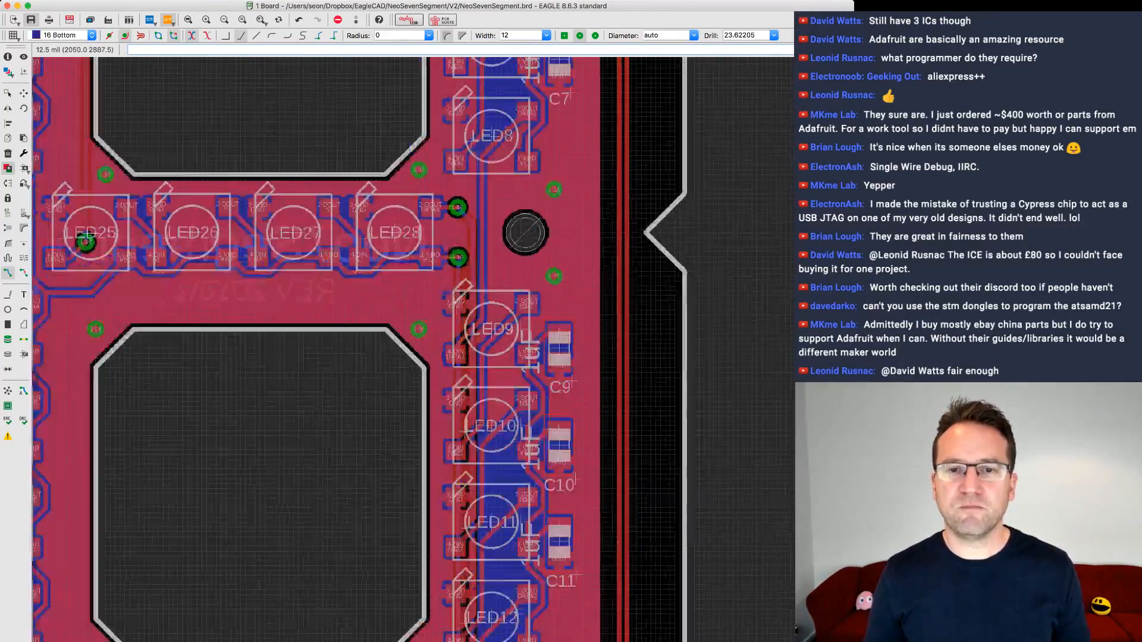
scroll(619, 276, down, 3)
middle_drag(601, 205, 538, 379)
scroll(571, 291, down, 1)
scroll(539, 379, up, 1)
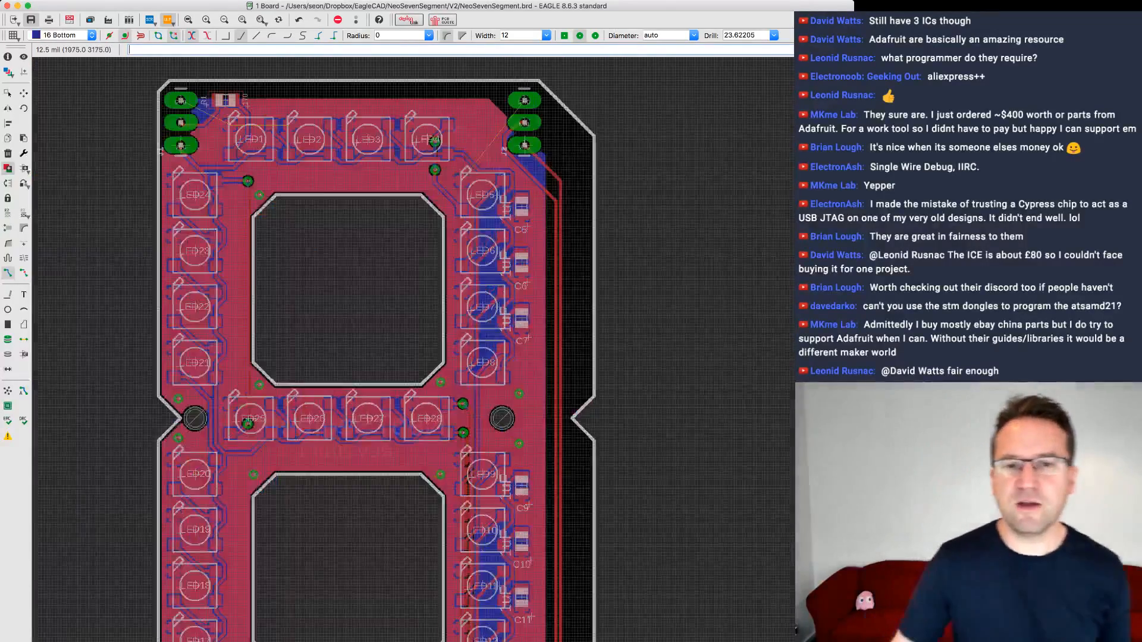
- Examine the rerouted board from the J2 corner down to LED29, including the edge area outside the VCC trace
scroll(539, 276, up, 2)
scroll(539, 276, down, 1)
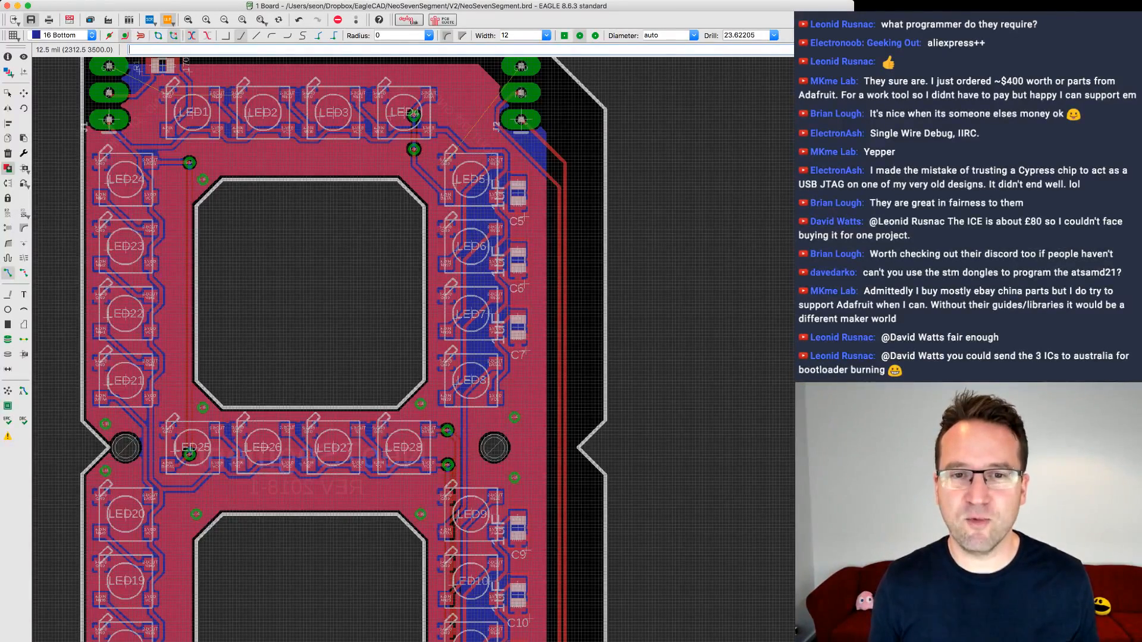
middle_drag(428, 238, 464, 370)
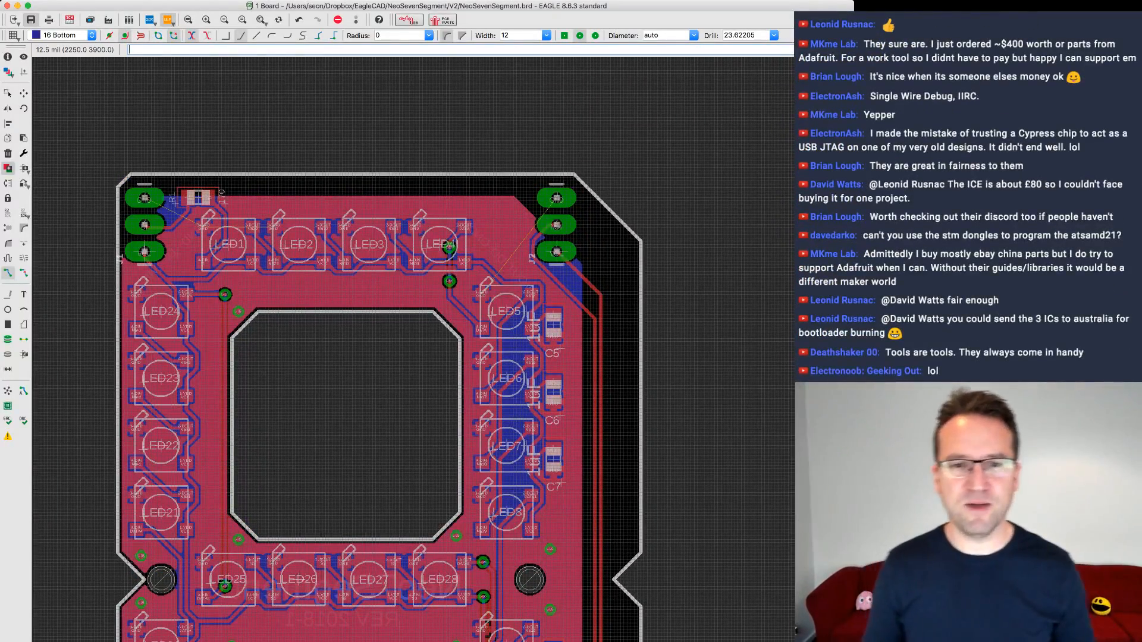
scroll(635, 312, up, 1)
scroll(636, 315, up, 1)
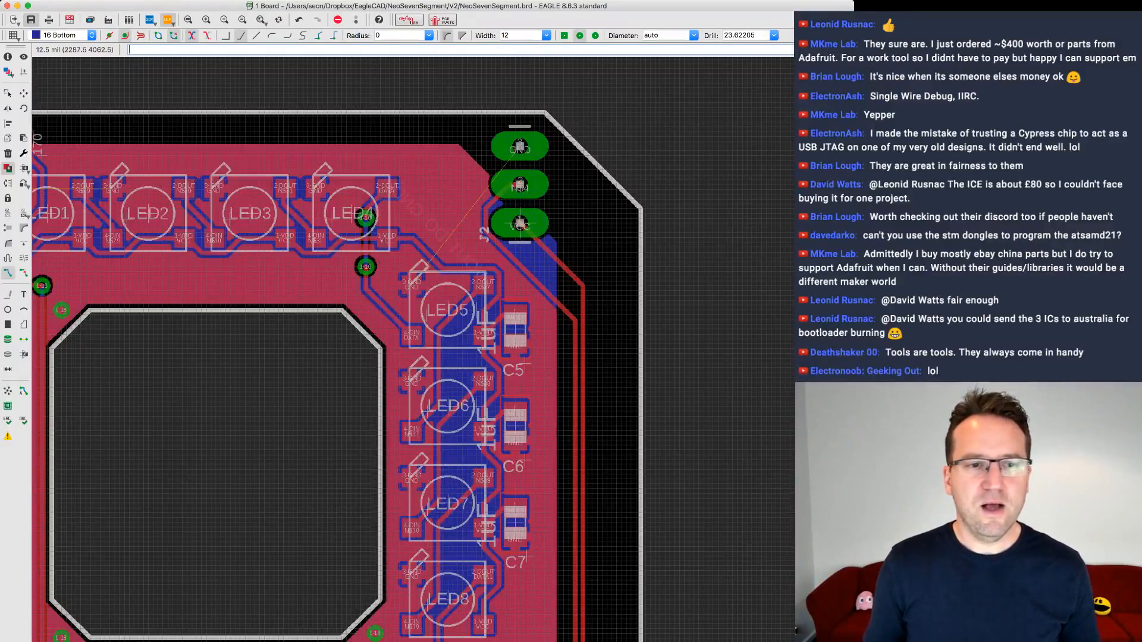
scroll(662, 267, down, 1)
scroll(658, 272, down, 1)
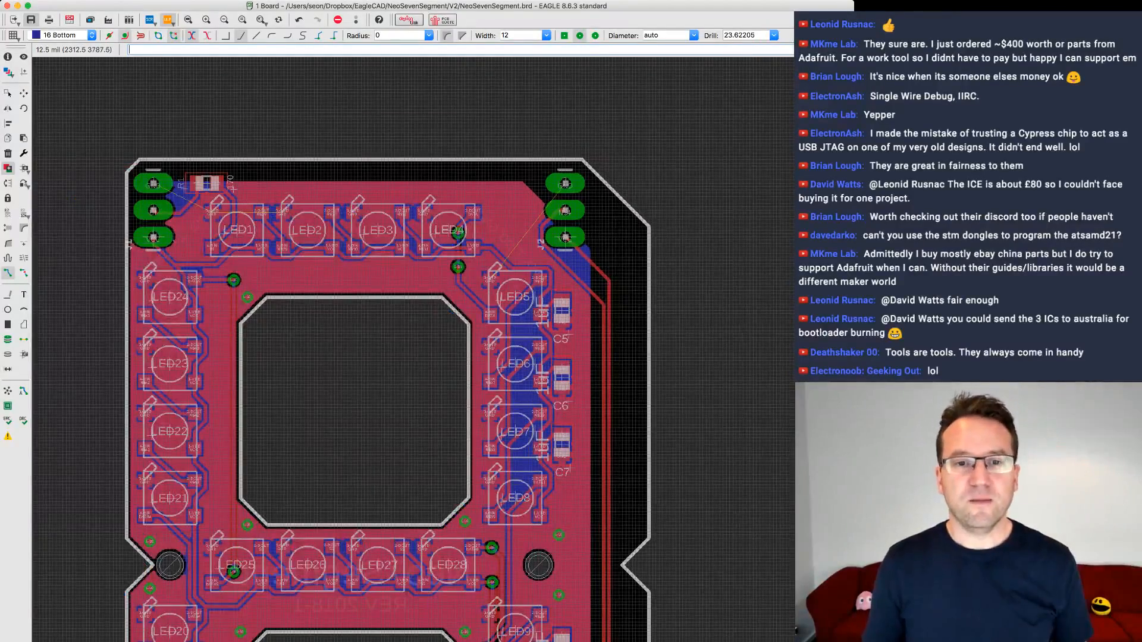
scroll(670, 296, down, 4)
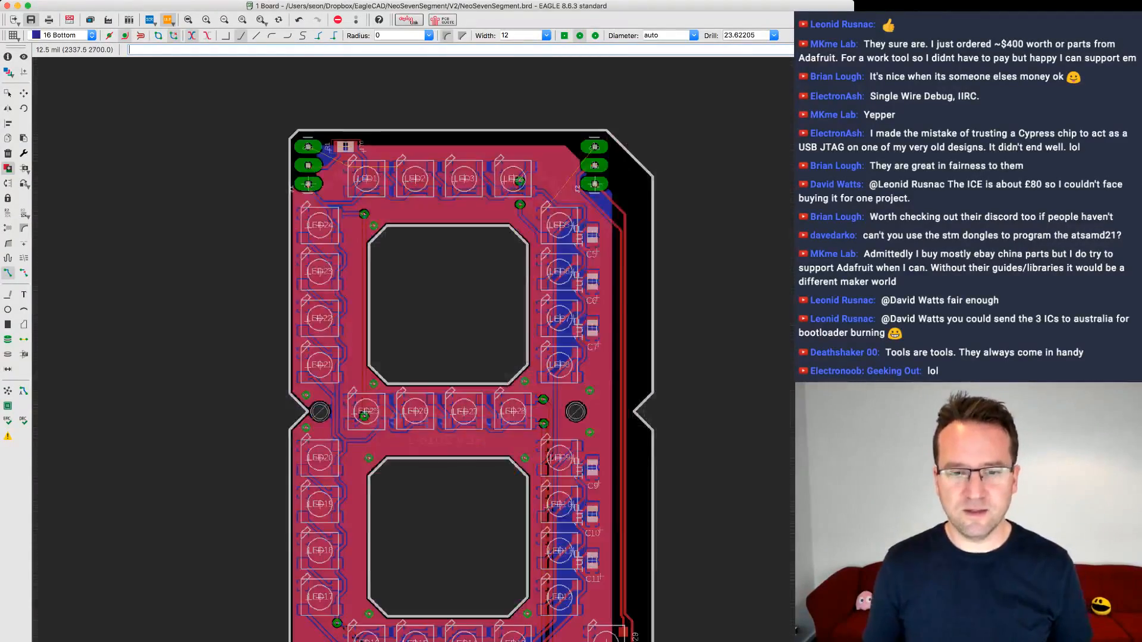
scroll(669, 523, up, 2)
scroll(669, 524, up, 1)
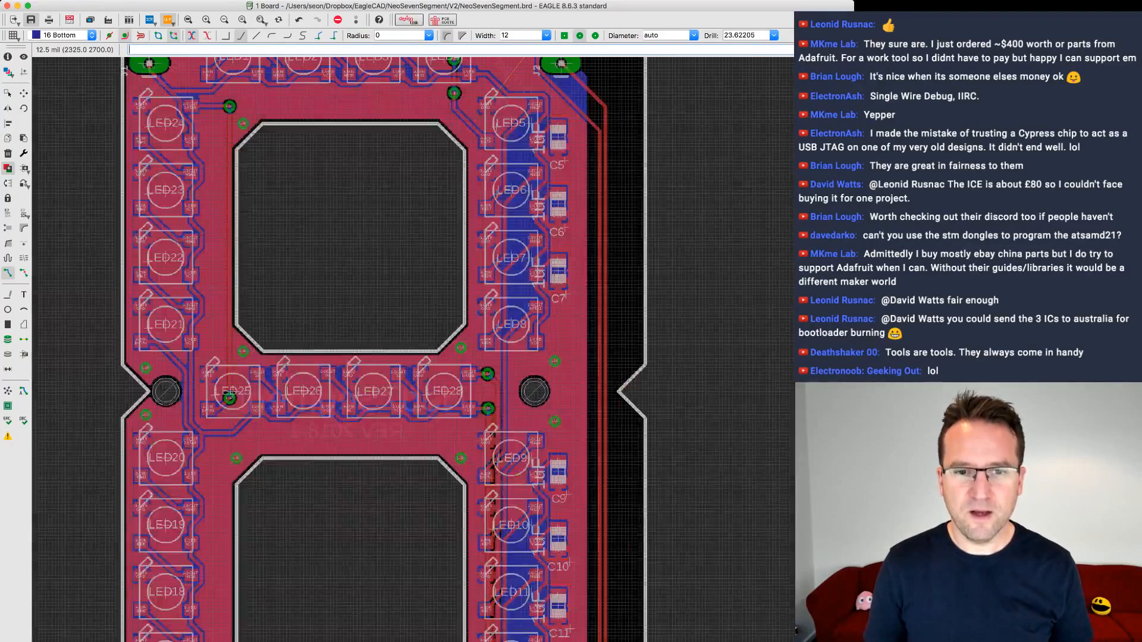
middle_drag(669, 523, 657, 476)
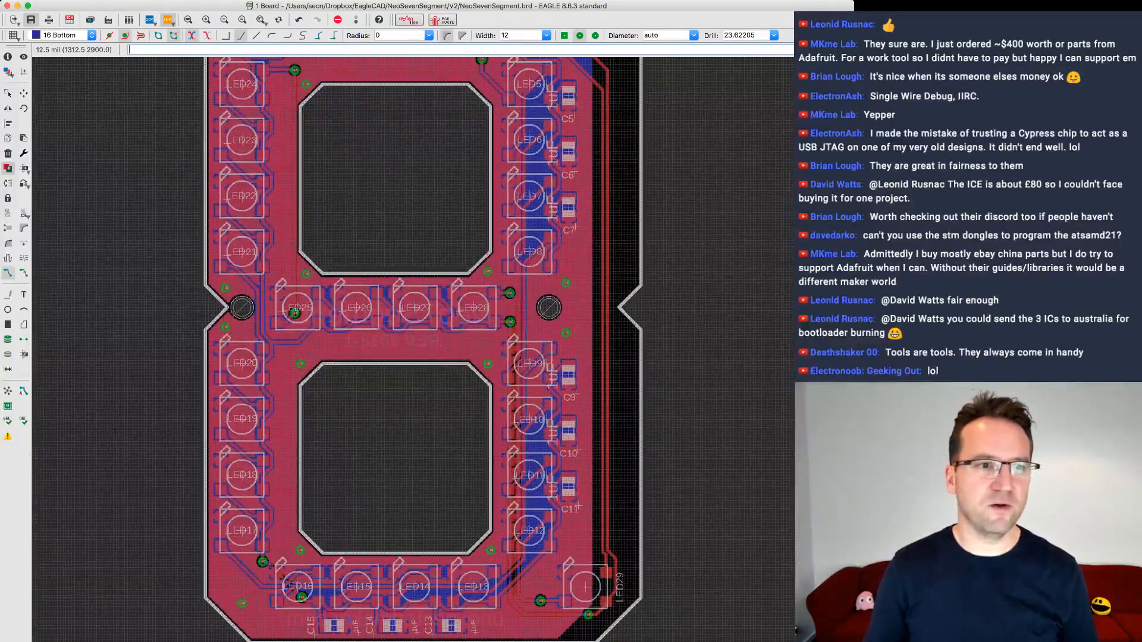
- Move the two vias beside LED28's mounting hole outward, placing the upper one beyond the VCC trace near the outline notch
click(23, 93)
scroll(514, 329, up, 3)
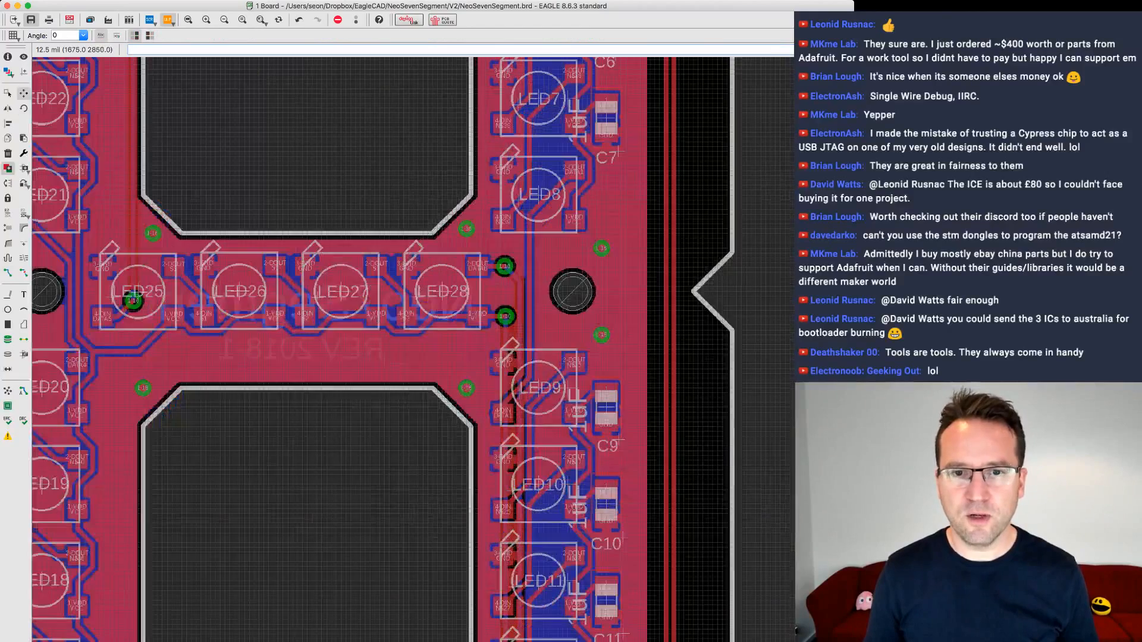
drag(601, 248, 688, 248)
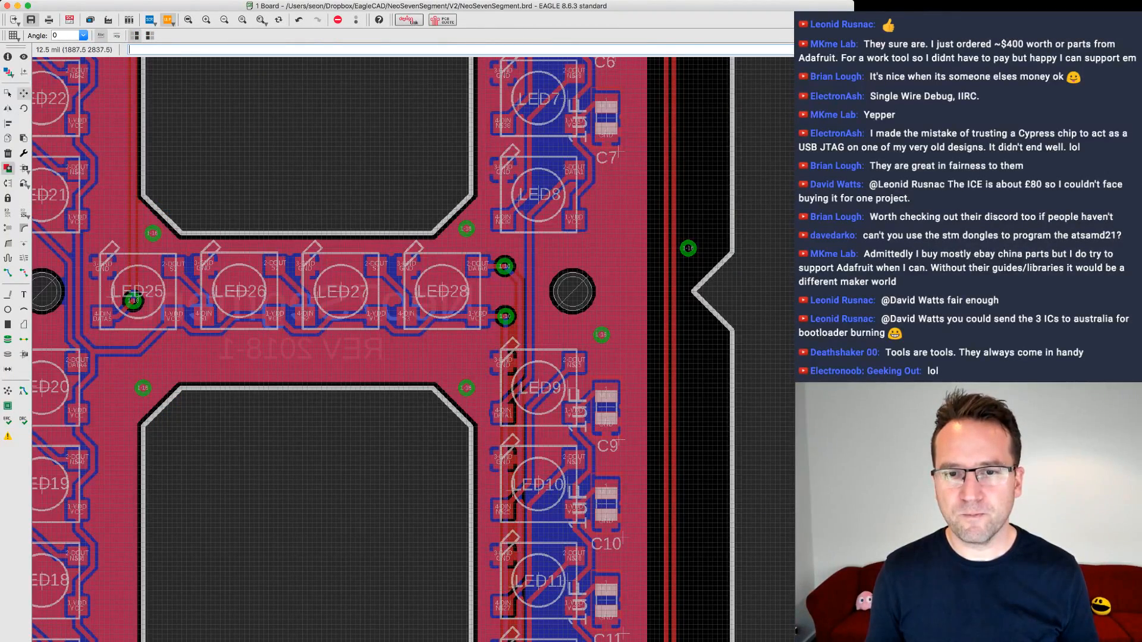
drag(601, 334, 640, 330)
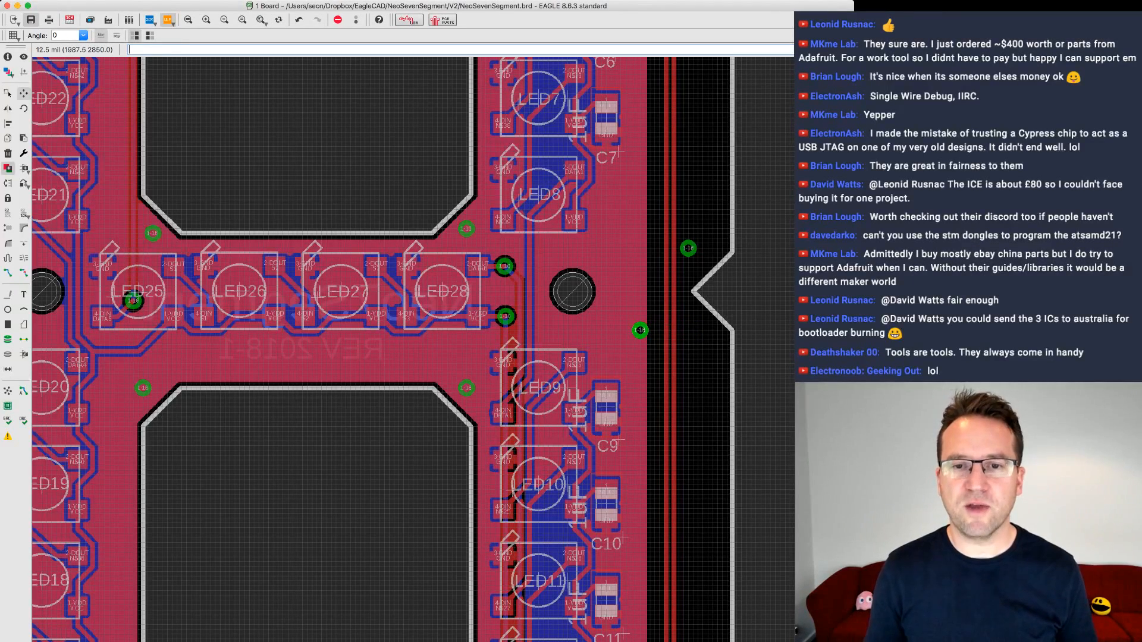
click(640, 325)
scroll(657, 449, down, 5)
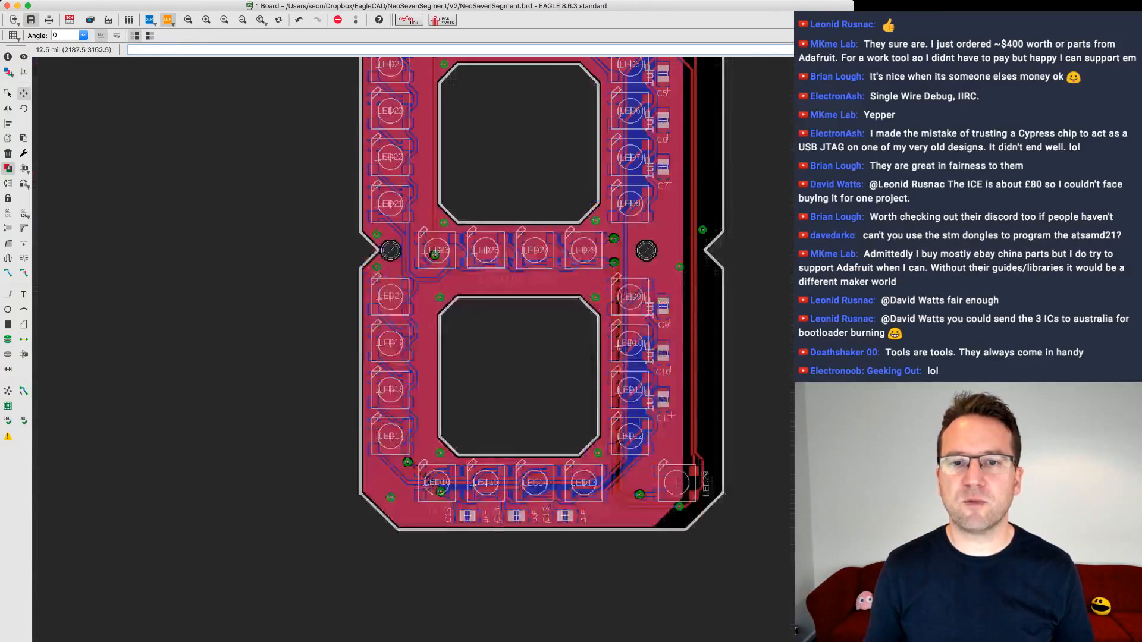
- Move the mounting hole beside LED28 outward towards the outline notch and shift the via below it clear of the hole
scroll(680, 430, up, 4)
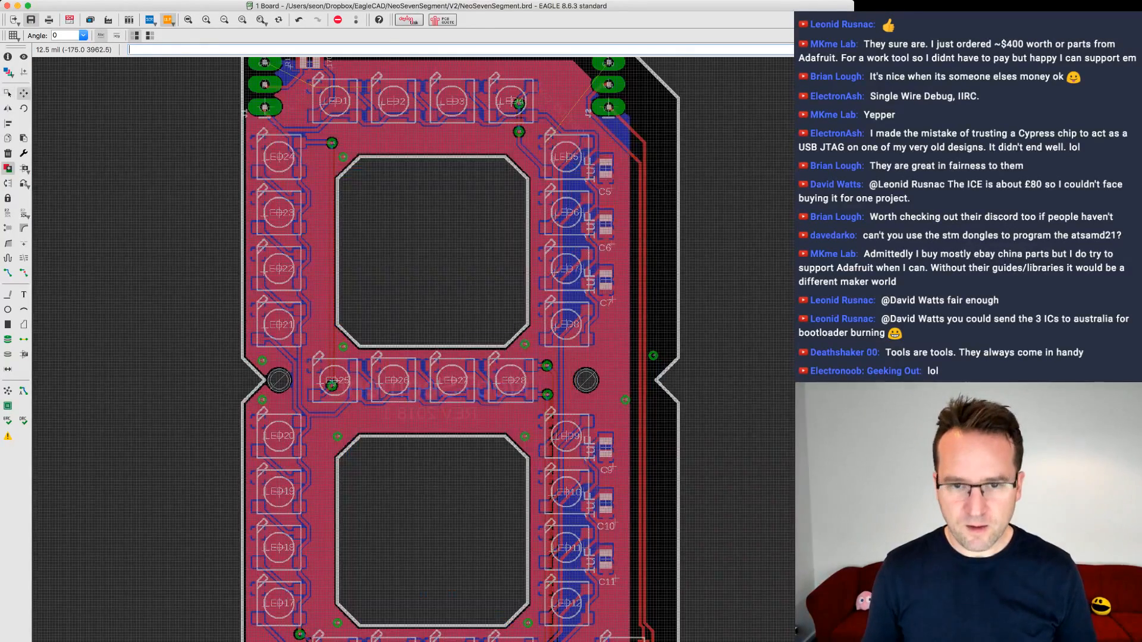
click(586, 380)
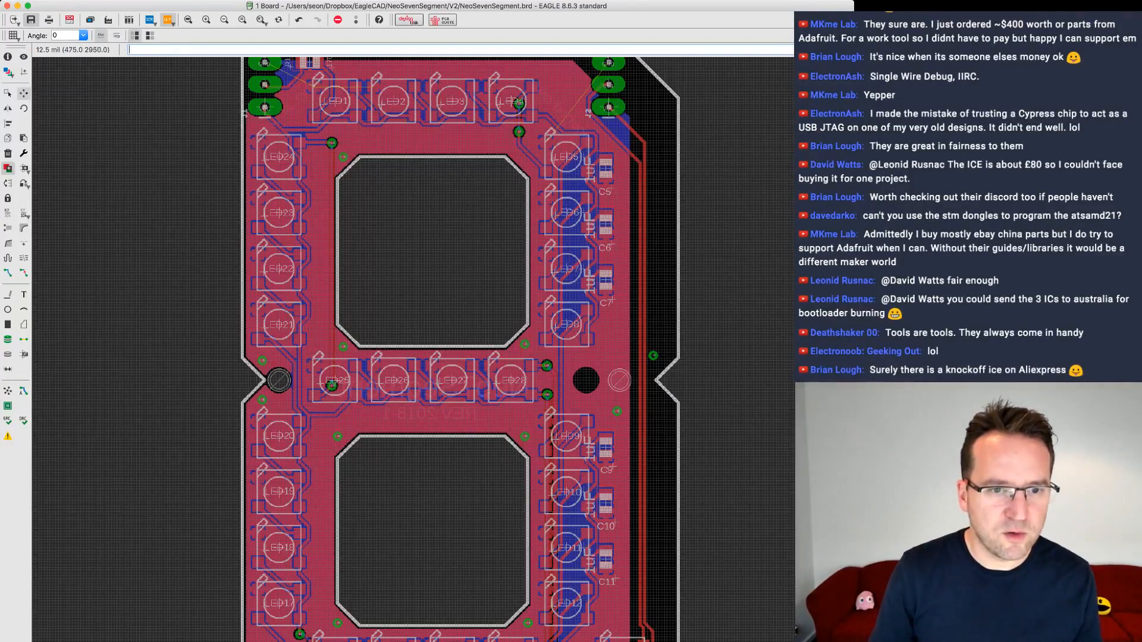
scroll(332, 385, up, 5)
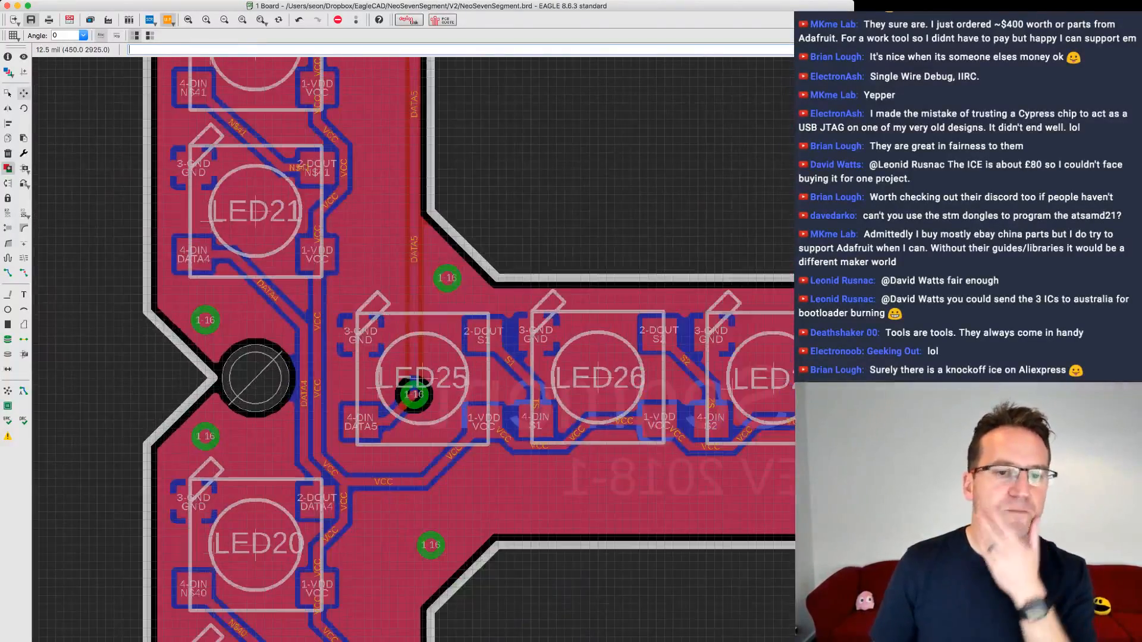
scroll(269, 397, down, 6)
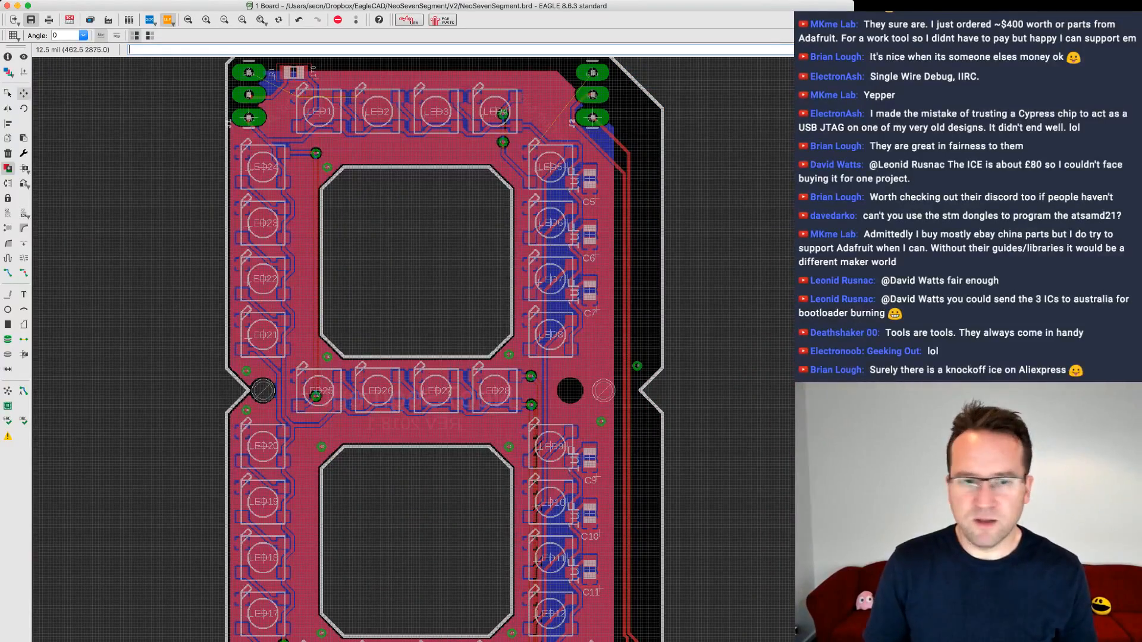
scroll(263, 390, up, 1)
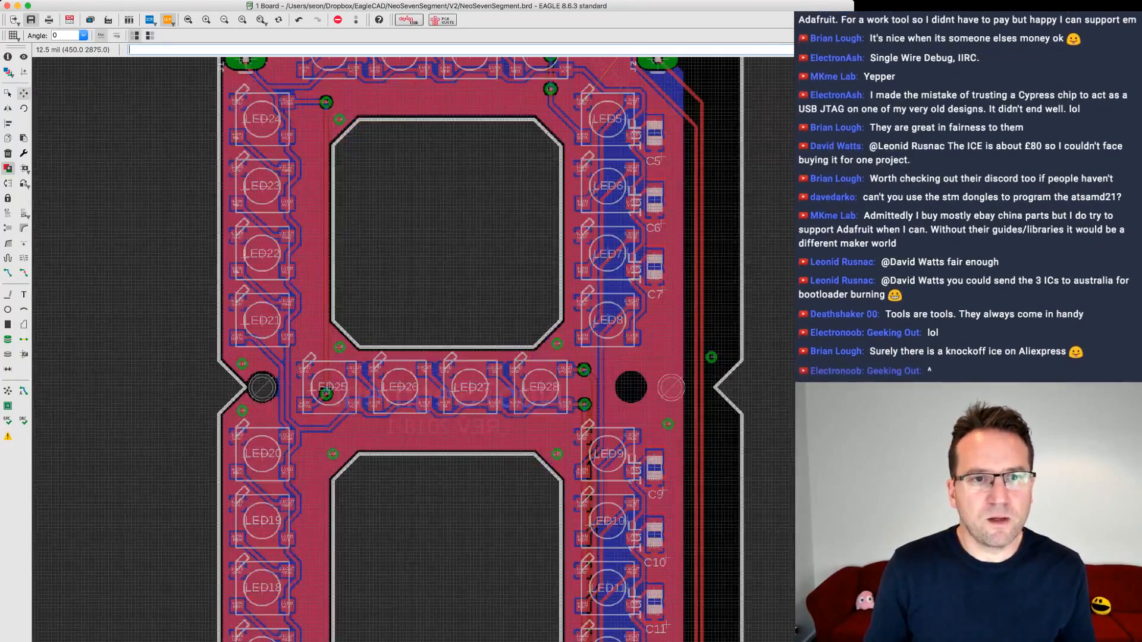
- Compare the spacing of both mounting holes to their outline notches, nearby vias and traces
scroll(263, 390, down, 3)
scroll(263, 390, up, 2)
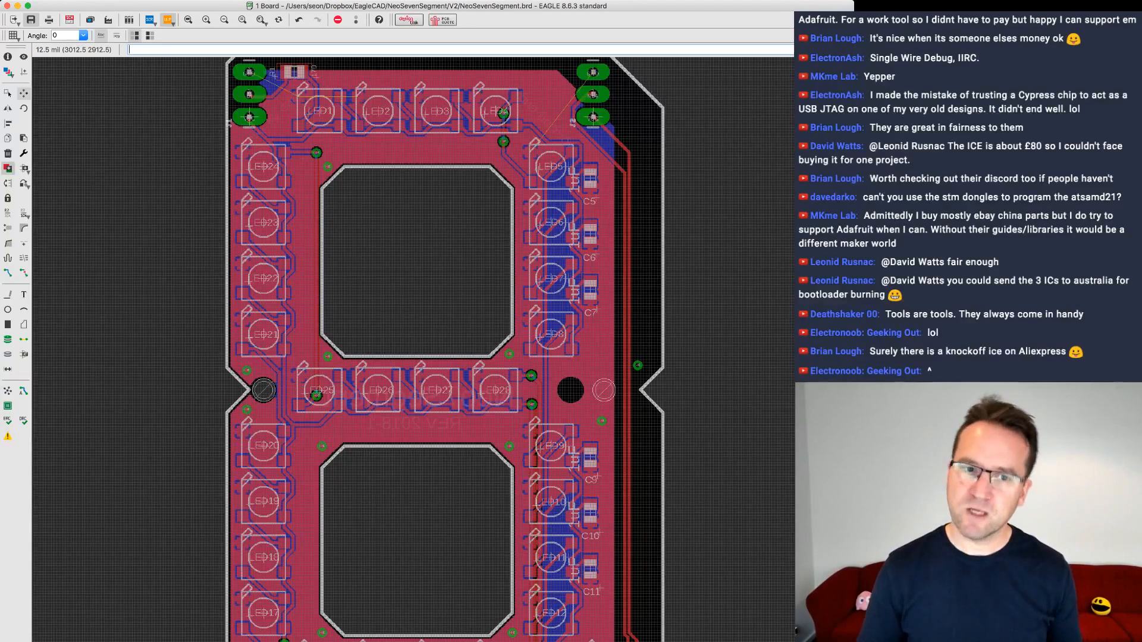
scroll(717, 248, up, 1)
scroll(718, 239, down, 2)
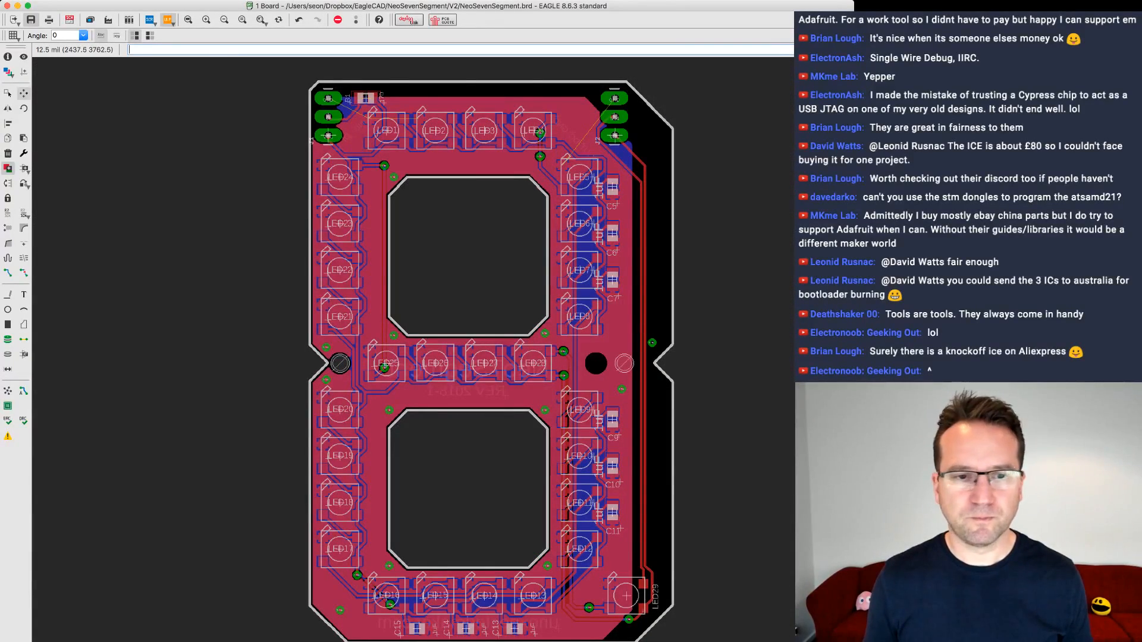
scroll(353, 356, up, 3)
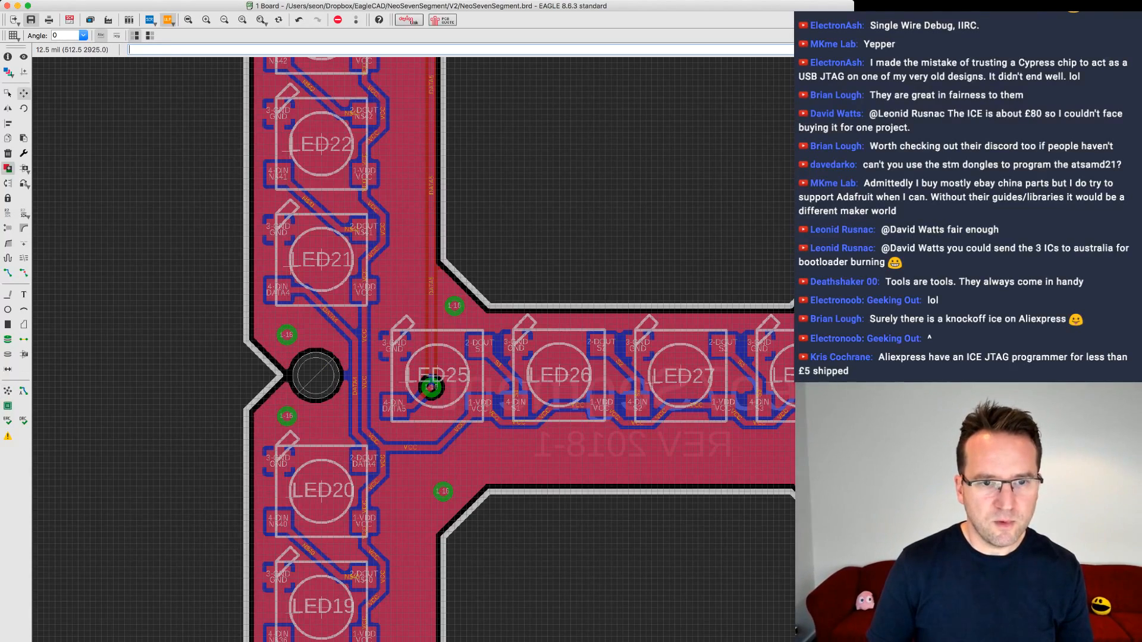
scroll(315, 375, up, 4)
scroll(260, 356, down, 3)
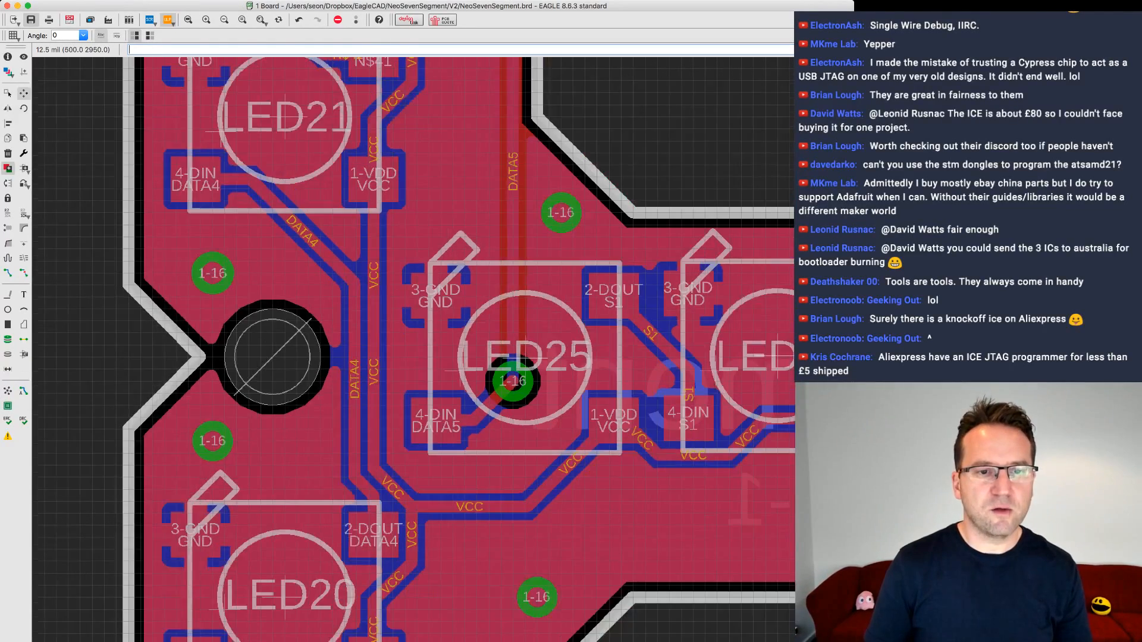
scroll(293, 357, down, 2)
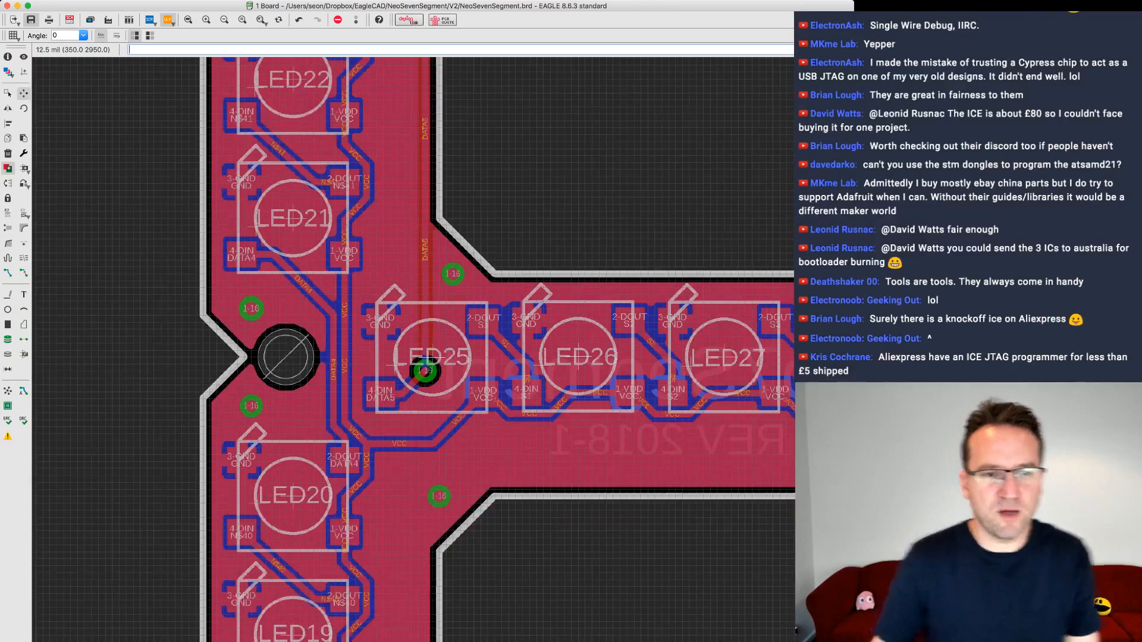
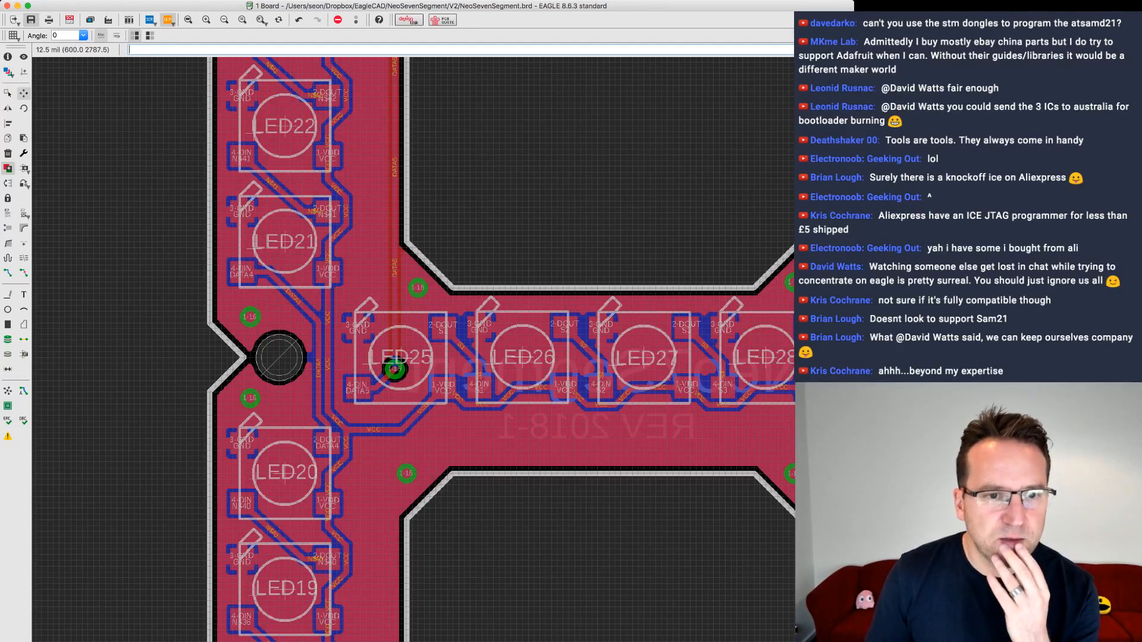
scroll(352, 429, up, 2)
scroll(354, 427, up, 1)
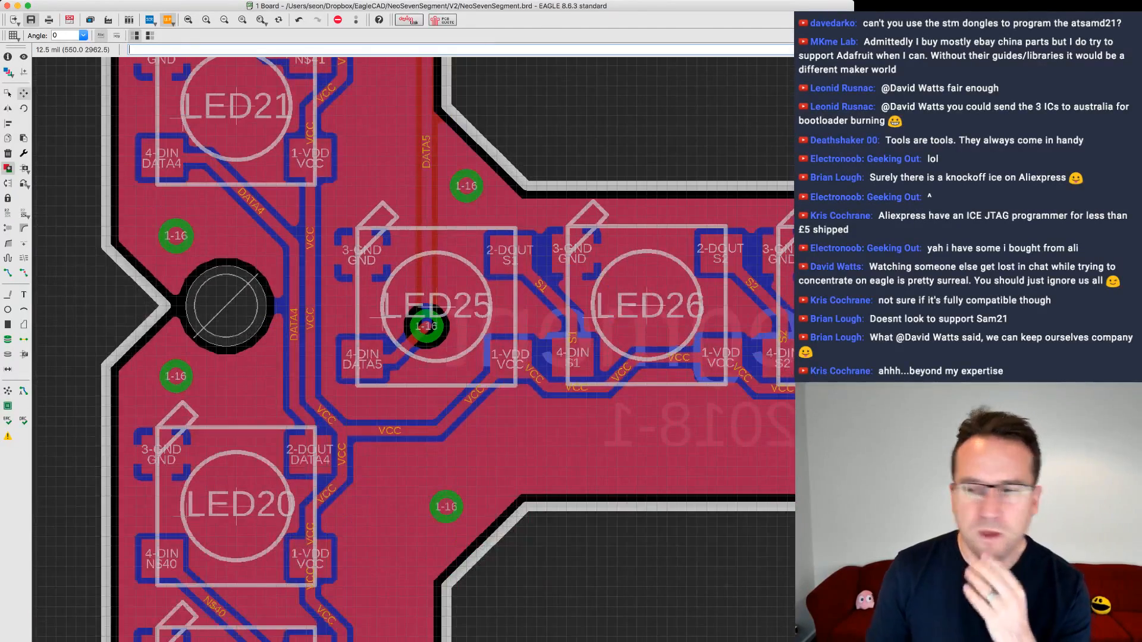
scroll(307, 297, down, 1)
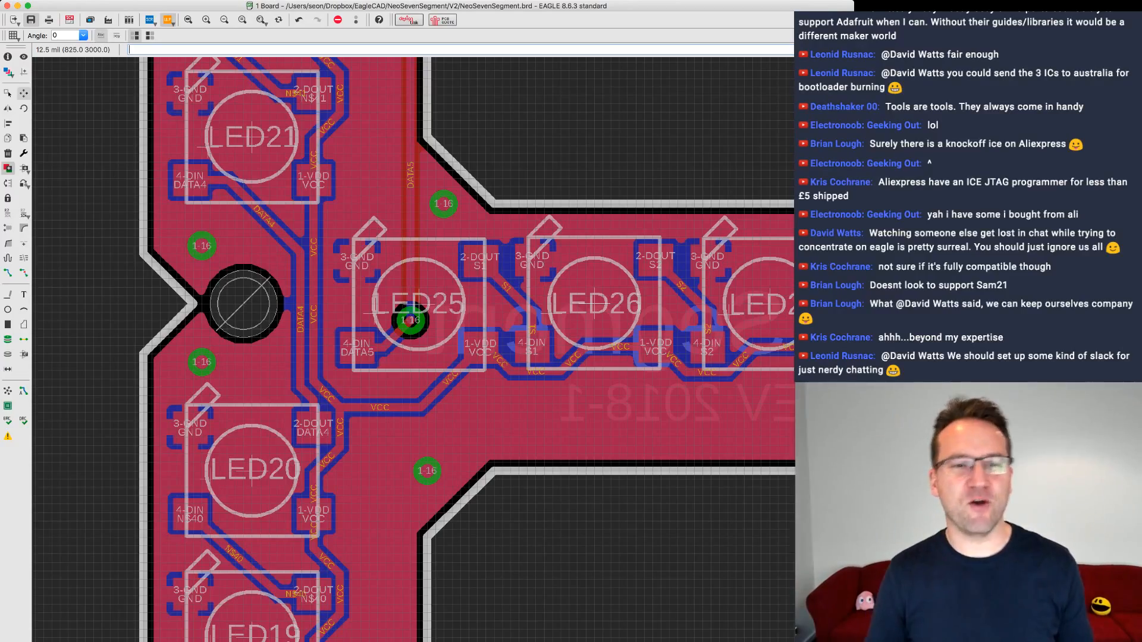
scroll(211, 303, down, 5)
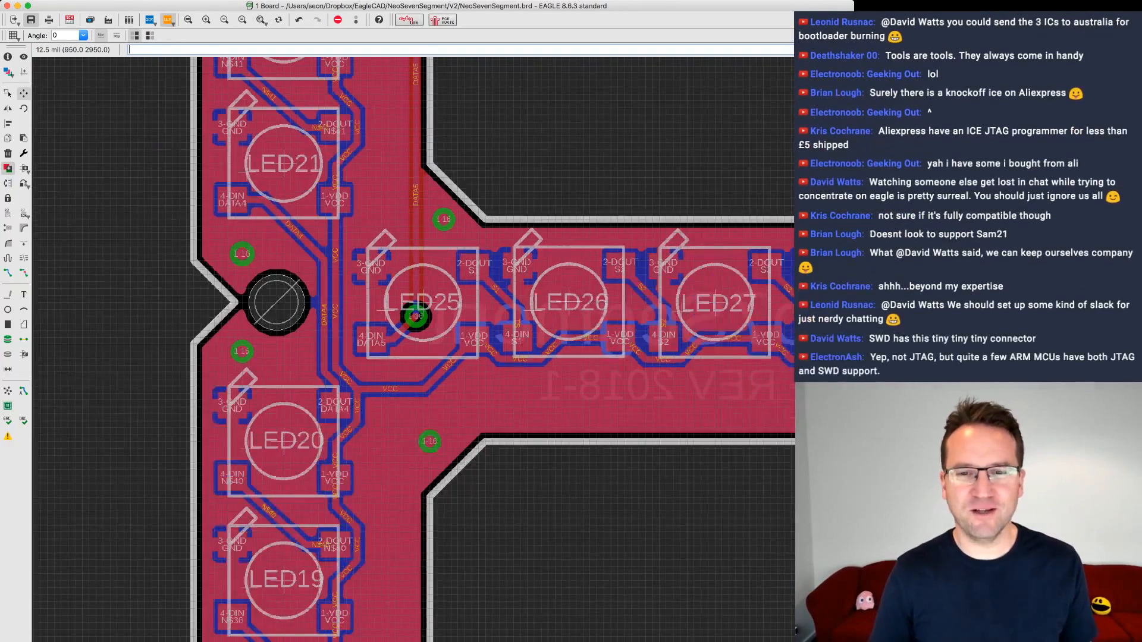
scroll(580, 309, down, 1)
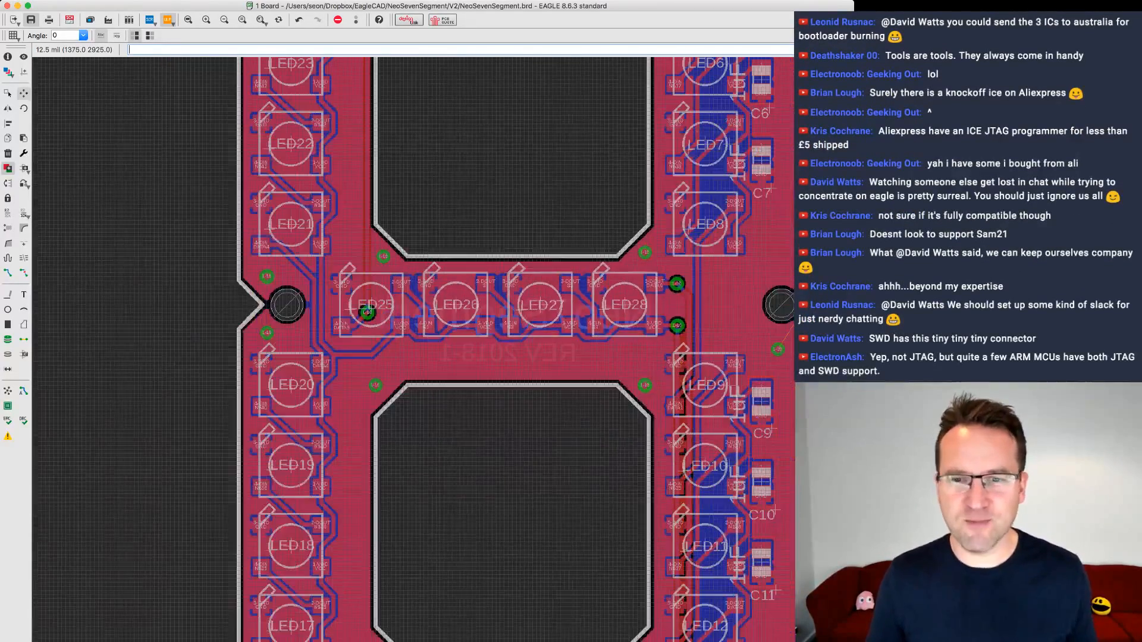
middle_drag(581, 309, 439, 314)
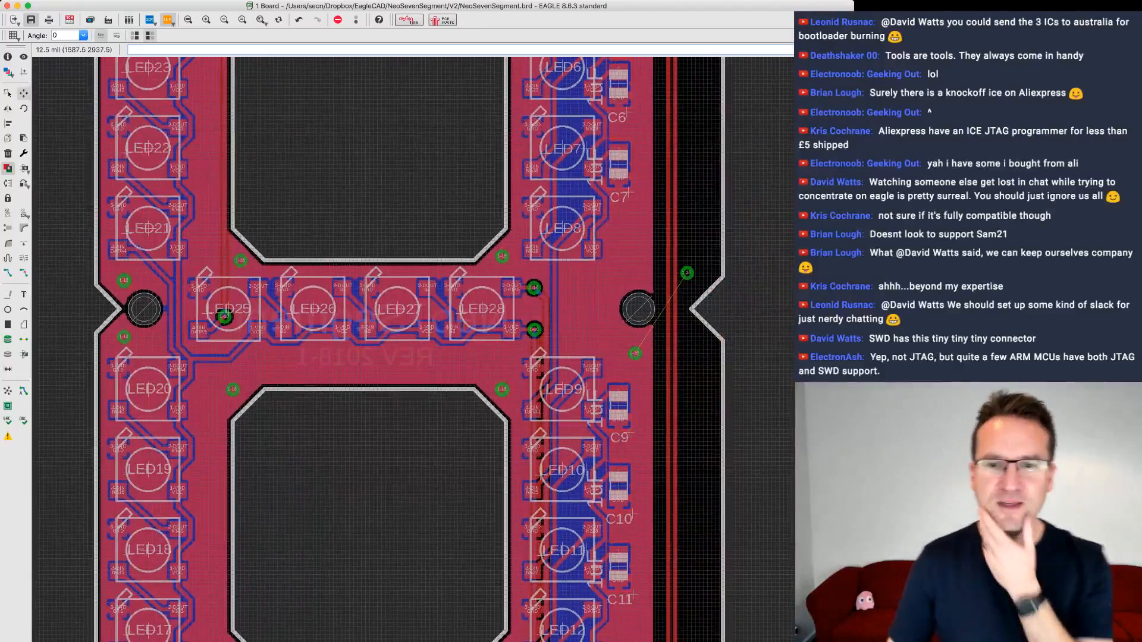
scroll(640, 308, up, 4)
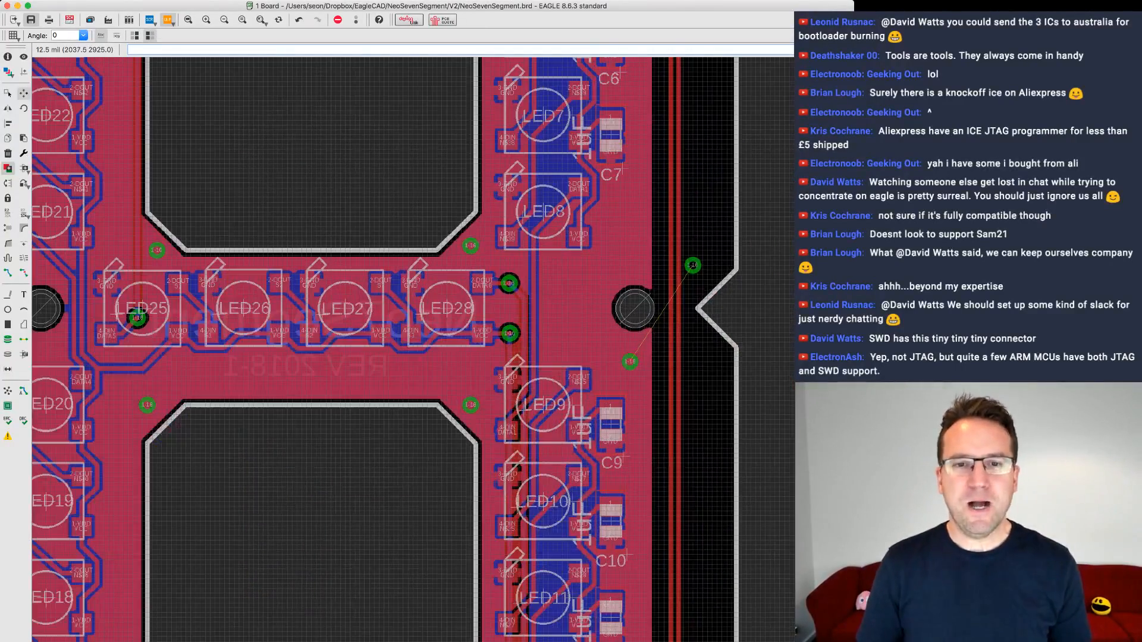
scroll(640, 308, down, 3)
scroll(665, 314, down, 2)
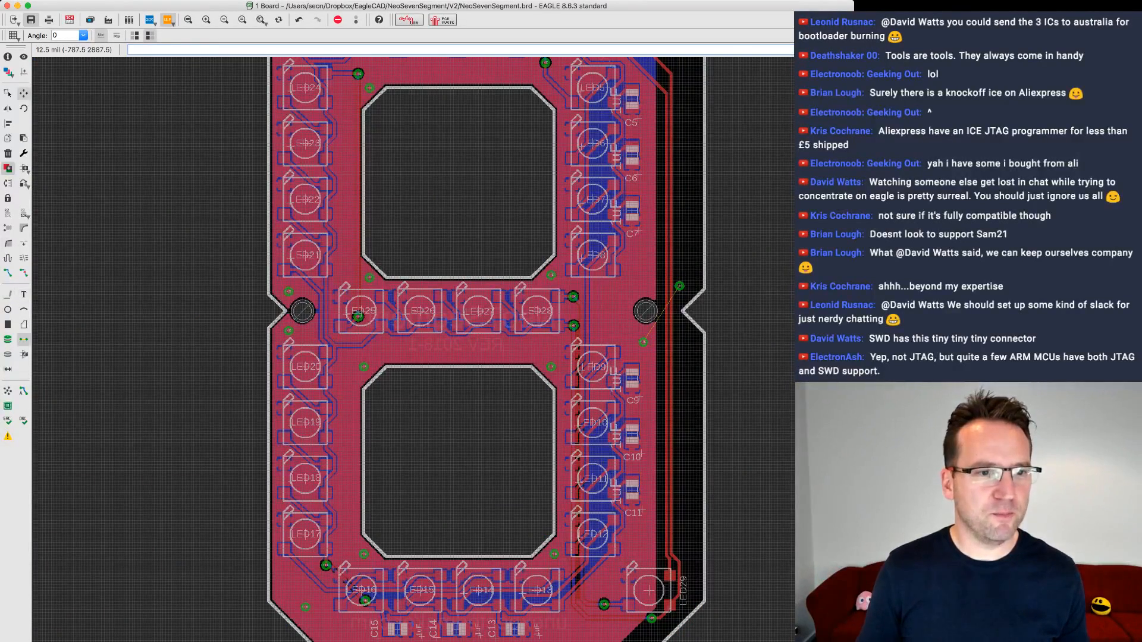
- Stretch the bottom-layer copper polygon's upper vertices outside the board outline at the J1 corner and beyond the widened J2 corner
click(8, 294)
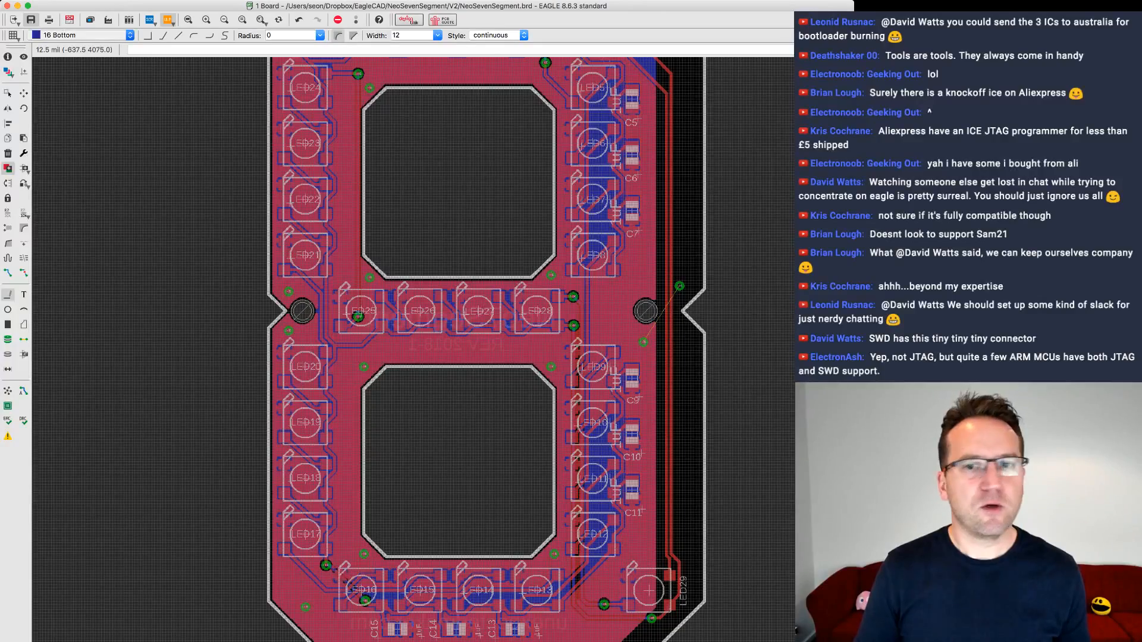
click(81, 27)
middle_drag(830, 167, 771, 292)
click(24, 93)
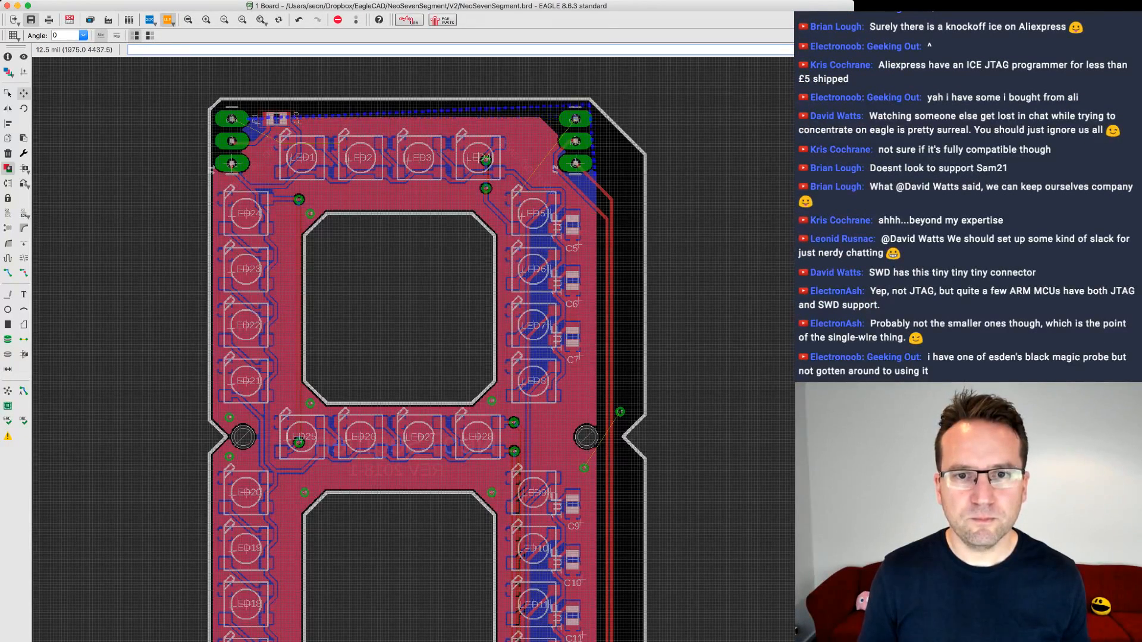
click(591, 105)
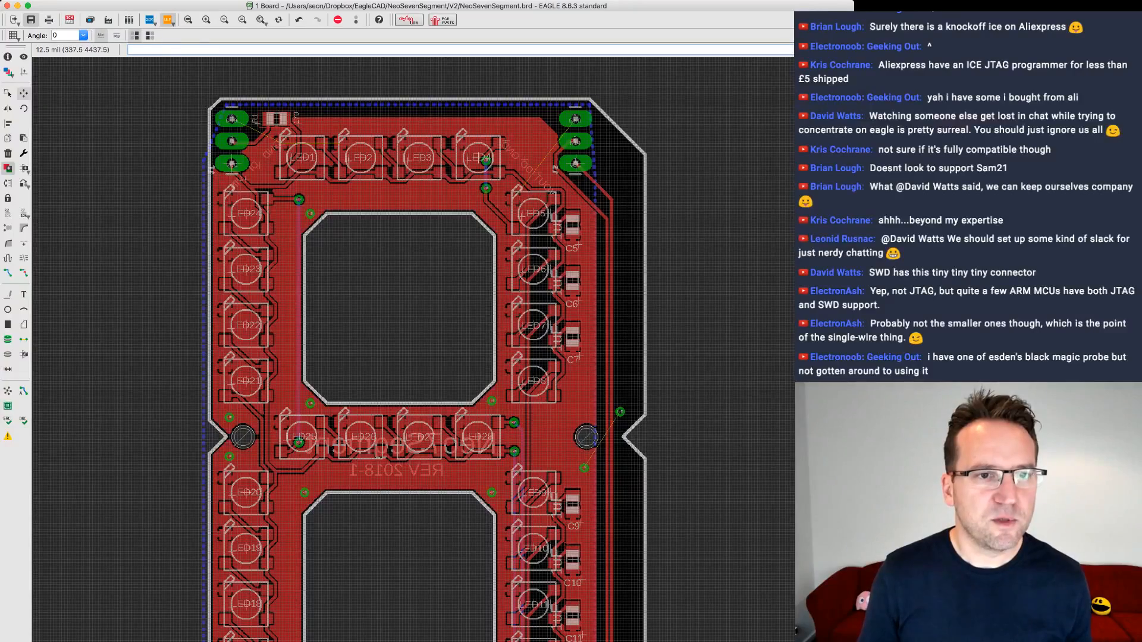
scroll(219, 110, up, 4)
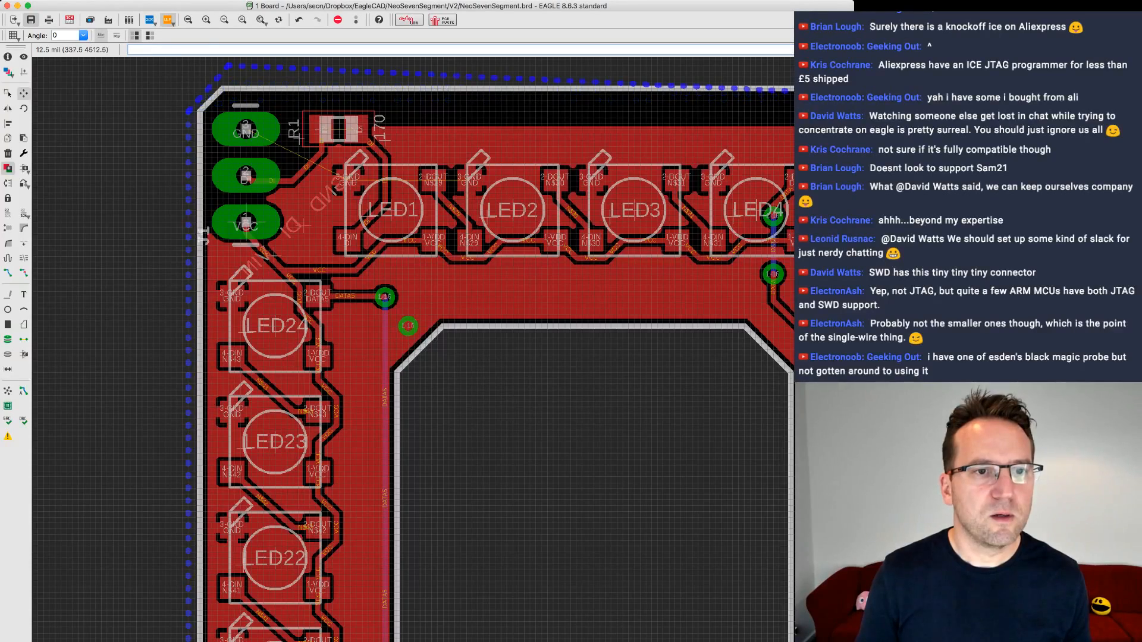
middle_drag(663, 175, 304, 236)
click(639, 160)
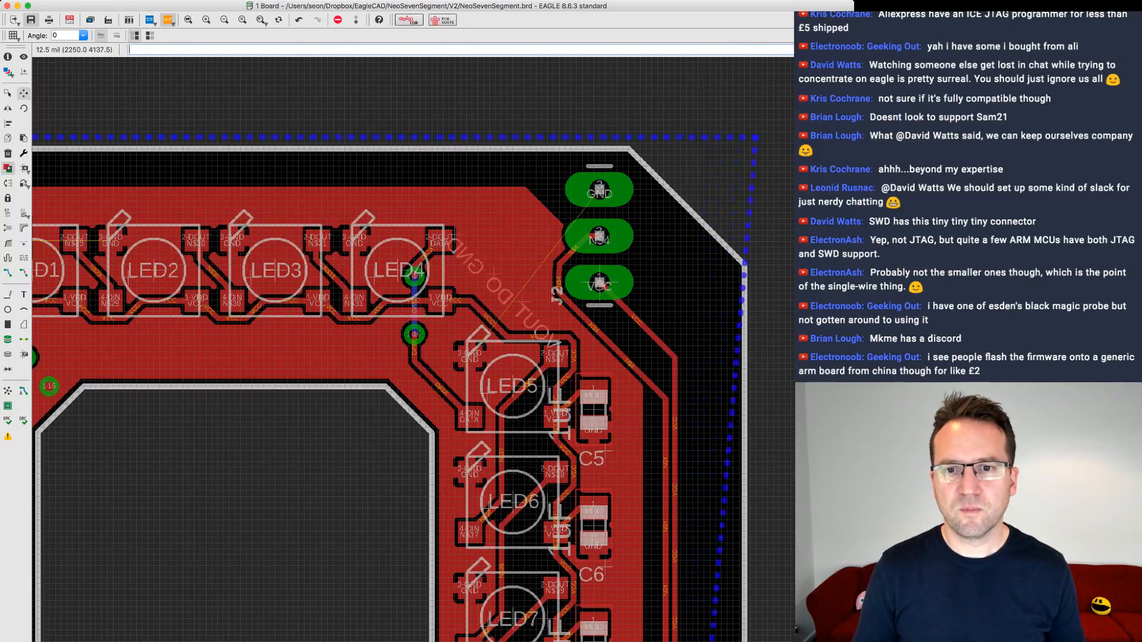
- Move the bottom-layer copper polygon's lower vertex beside LED29 outward beyond the board outline's corner
scroll(779, 131, down, 10)
scroll(780, 131, right, 3)
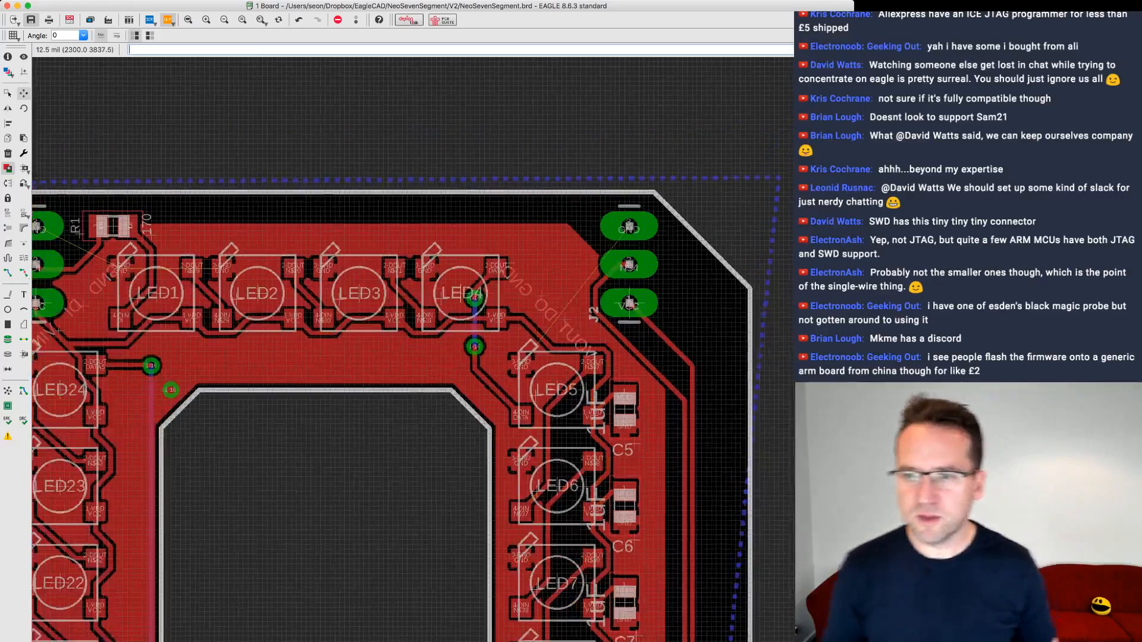
scroll(667, 390, down, 3)
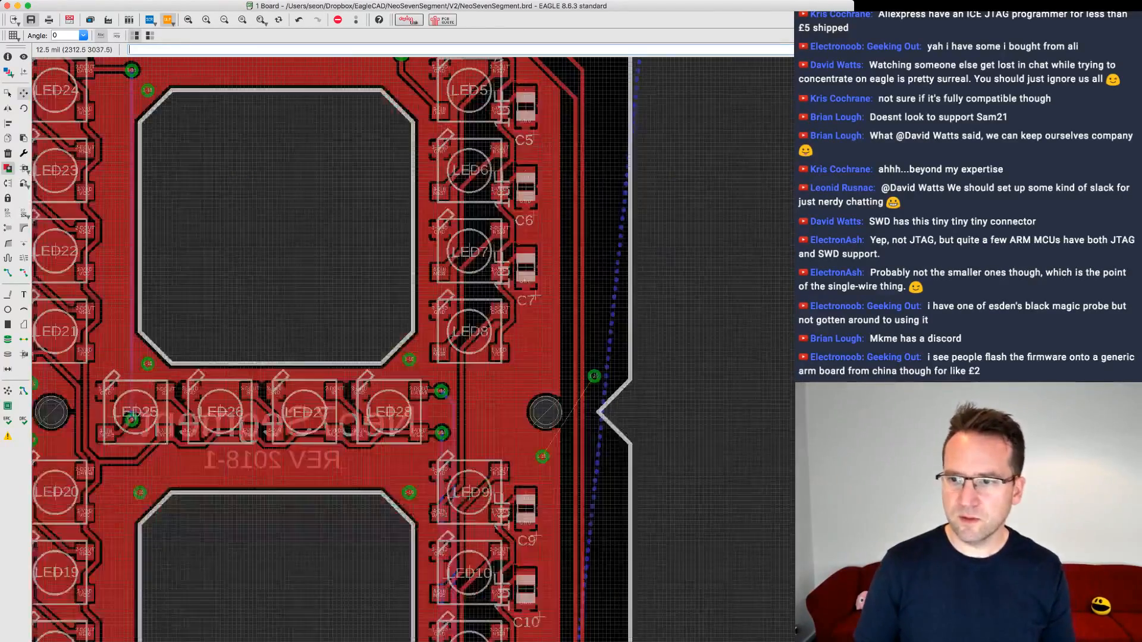
scroll(667, 390, up, 7)
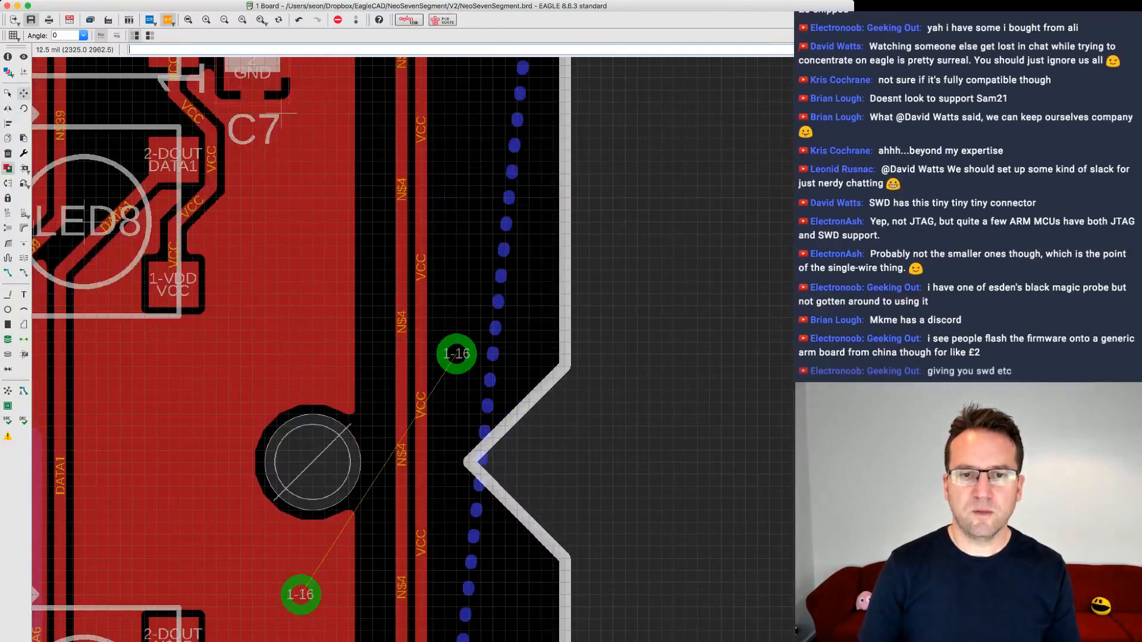
middle_drag(657, 512, 674, 173)
scroll(615, 559, up, 3)
scroll(297, 351, down, 5)
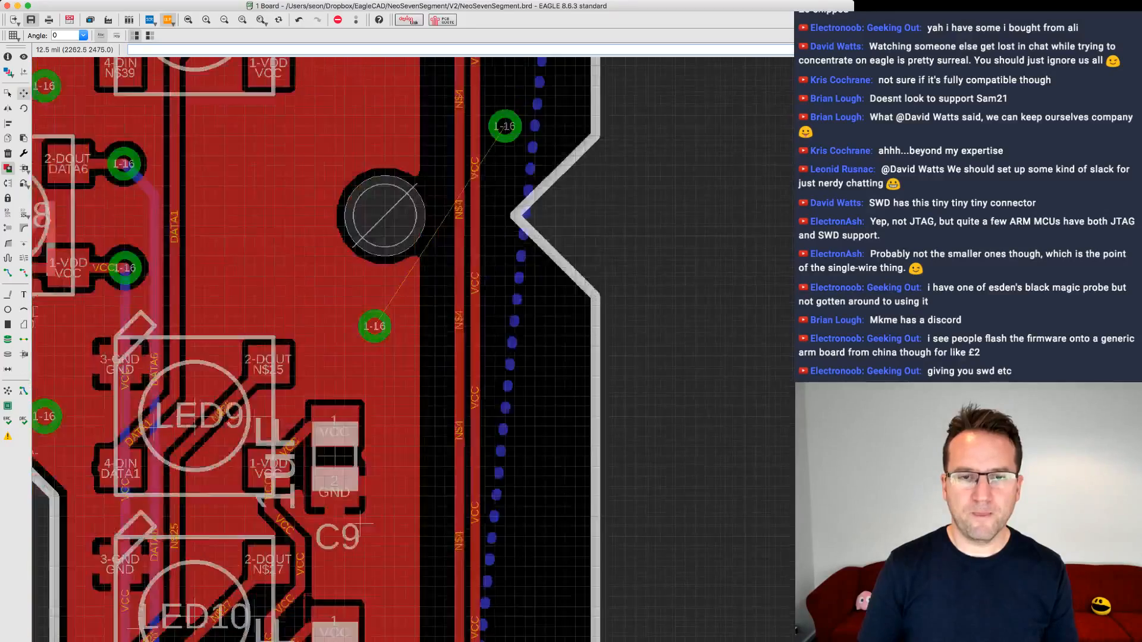
scroll(297, 351, up, 4)
scroll(658, 294, down, 1)
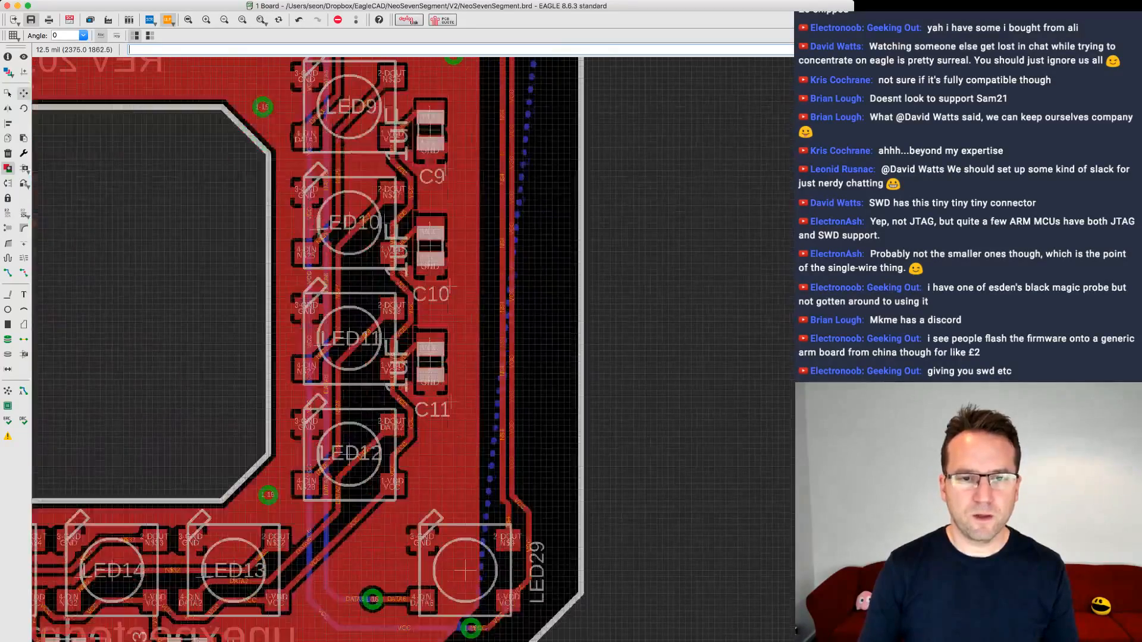
middle_drag(658, 294, 653, 111)
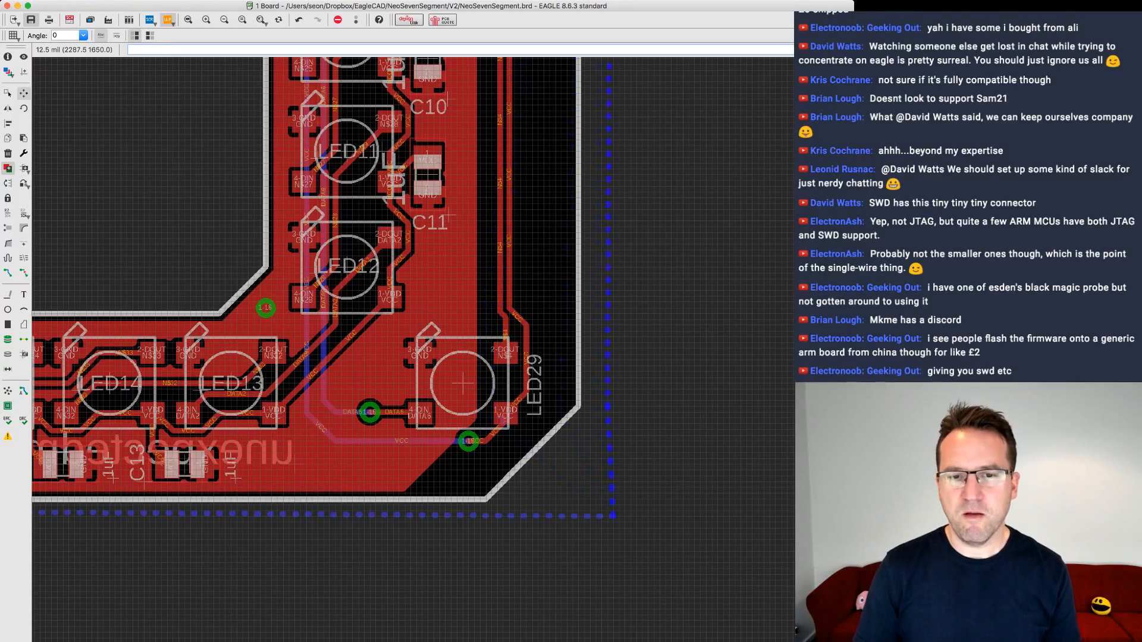
scroll(609, 409, down, 5)
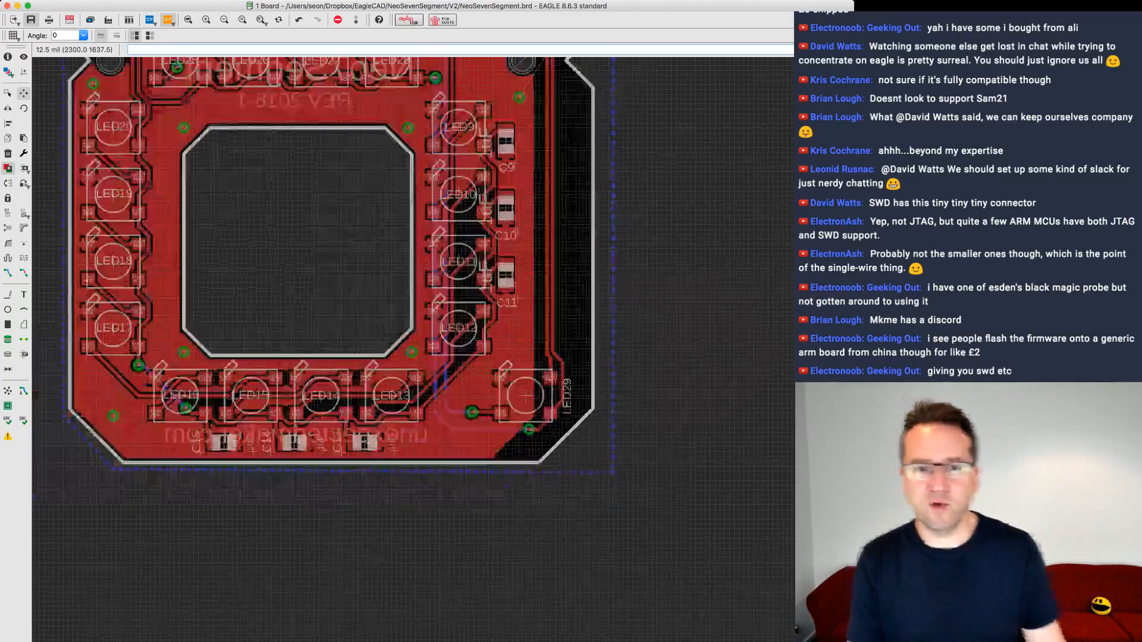
scroll(253, 479, up, 3)
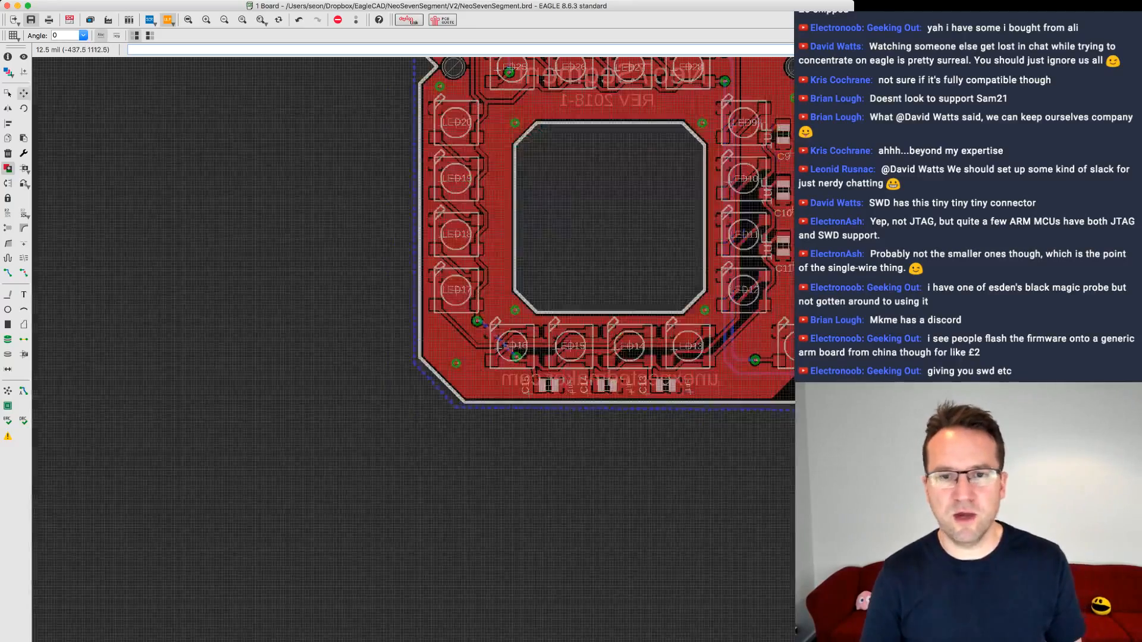
- Stretch the top-layer copper polygon's upper vertices outside the board outline at the J1 corner and beyond the widened J2 corner
middle_drag(645, 7, 398, 290)
scroll(334, 266, down, 1)
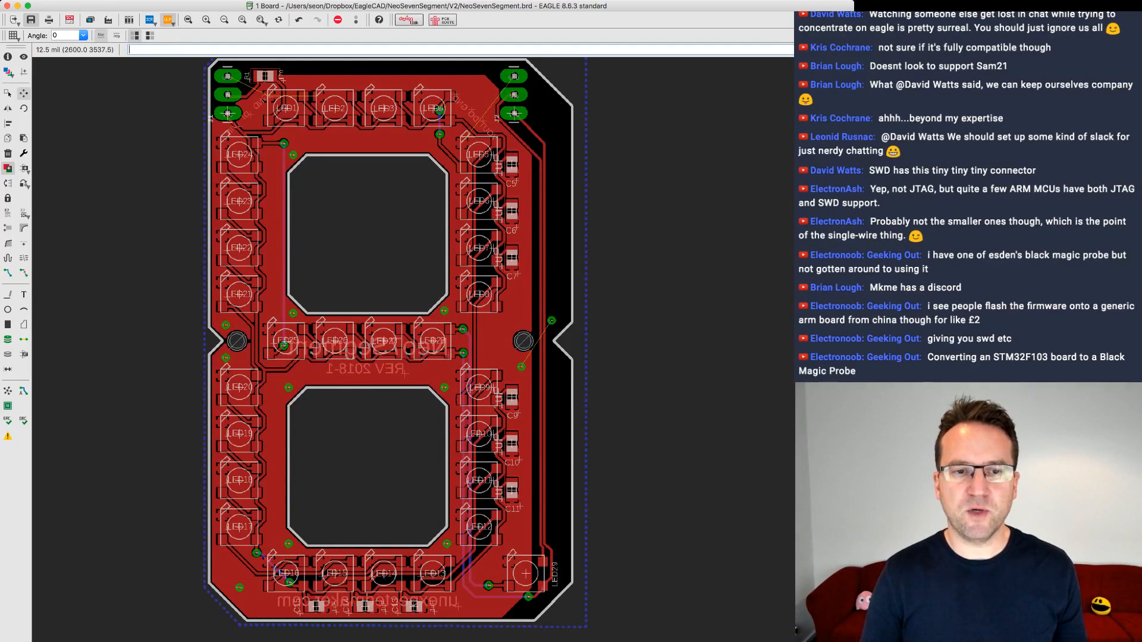
middle_drag(373, 273, 402, 300)
scroll(403, 300, up, 1)
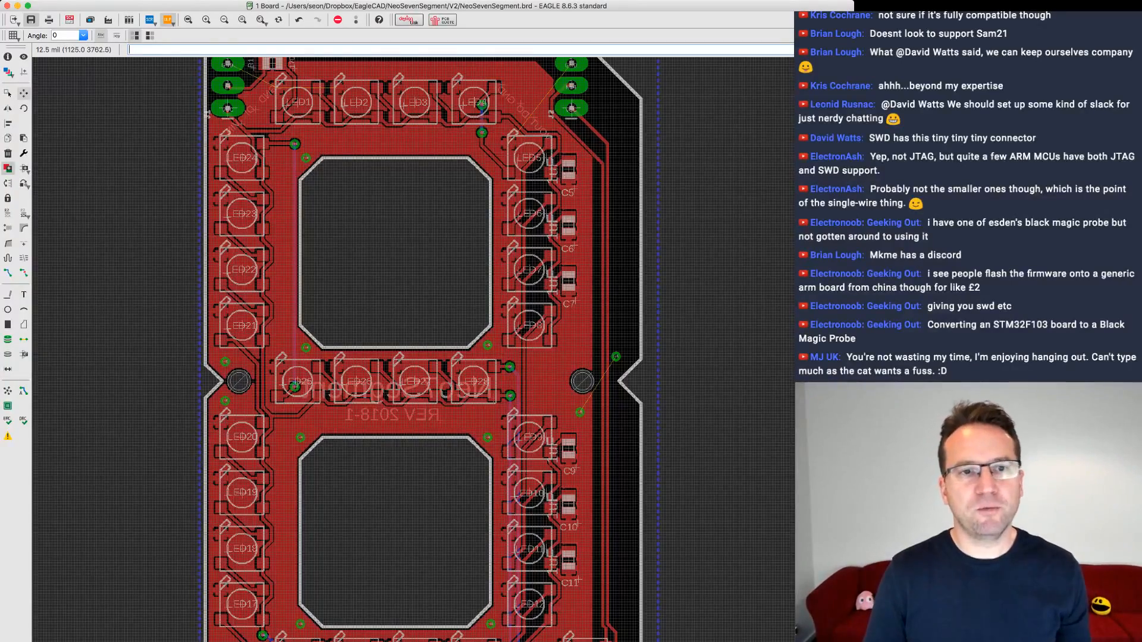
middle_drag(609, 180, 630, 282)
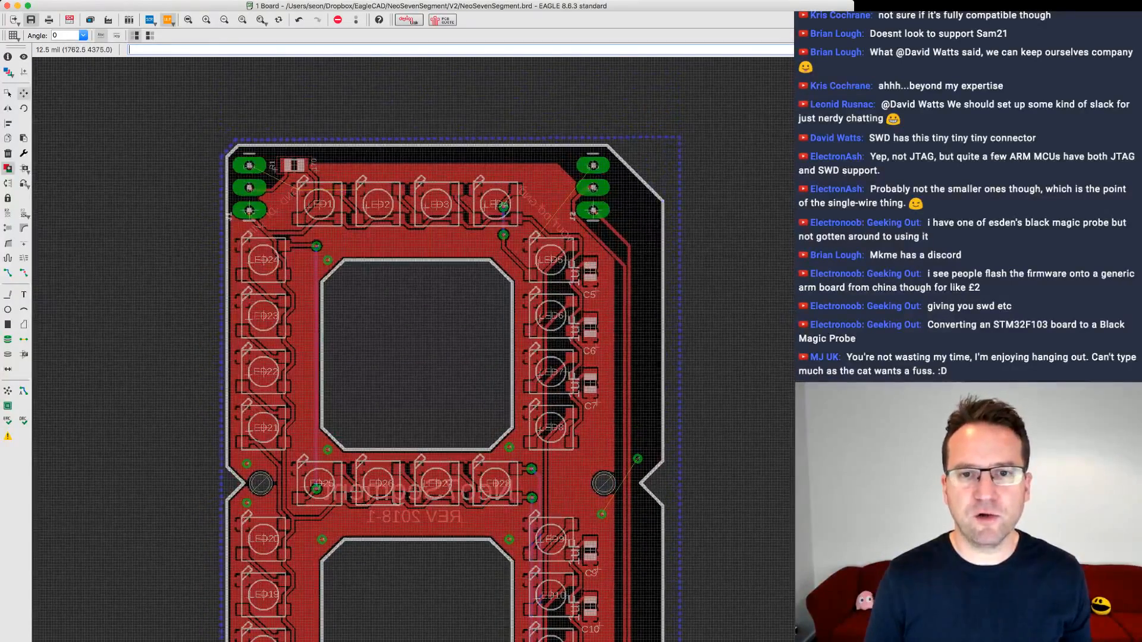
click(562, 164)
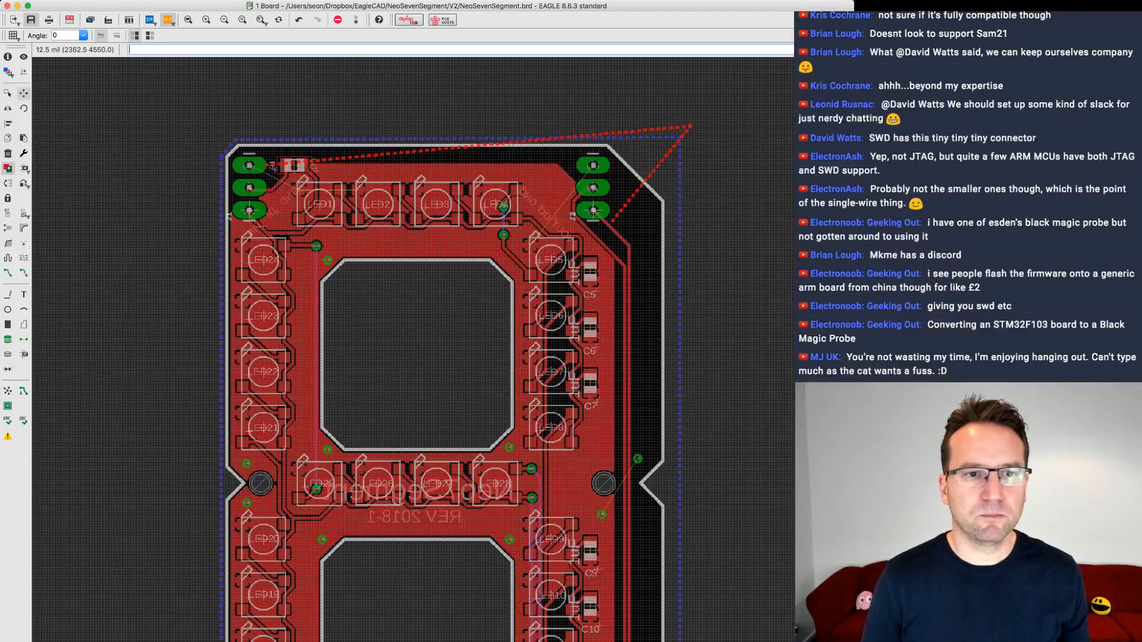
click(690, 126)
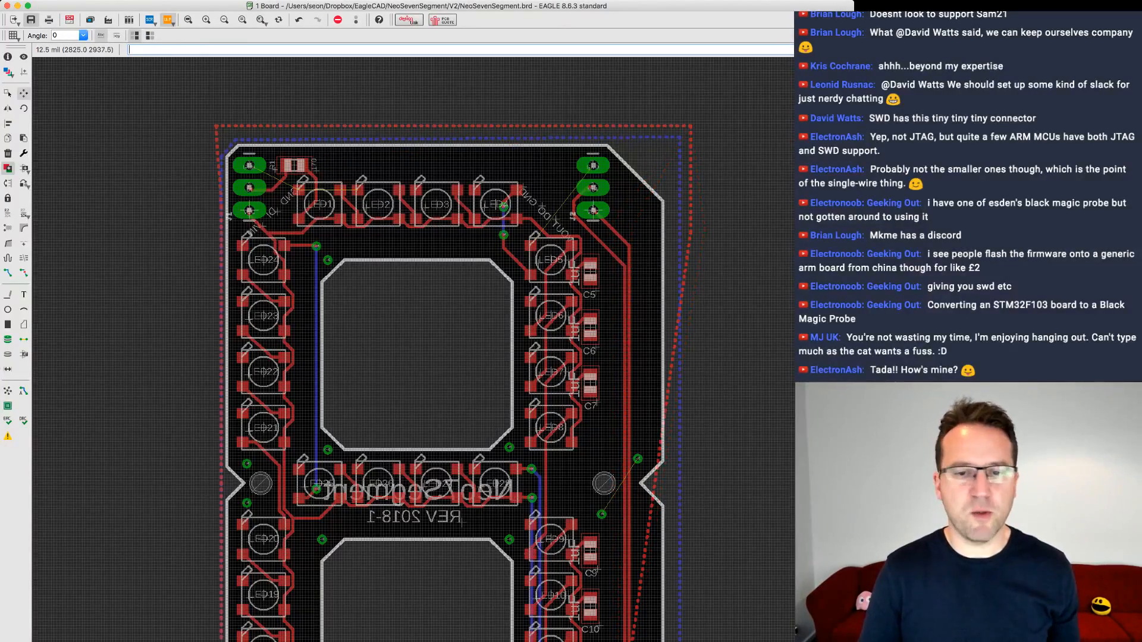
- Move the top-layer copper polygon's lower vertex beside LED29 outward beyond the outline's corner and recalculate the copper pours
scroll(435, 357, down, 5)
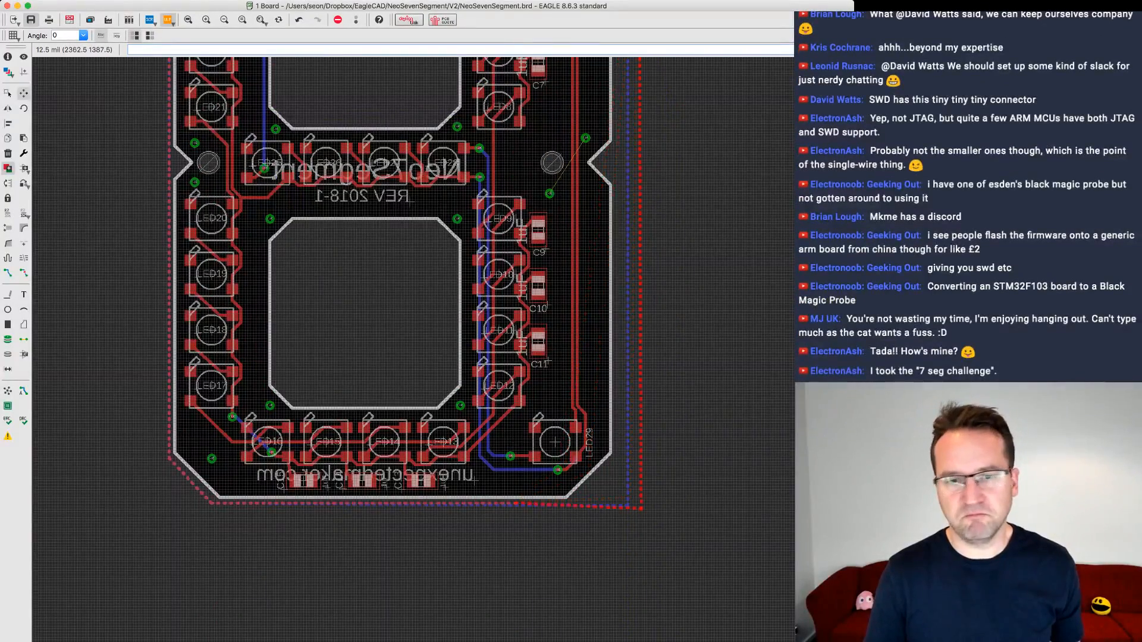
click(630, 503)
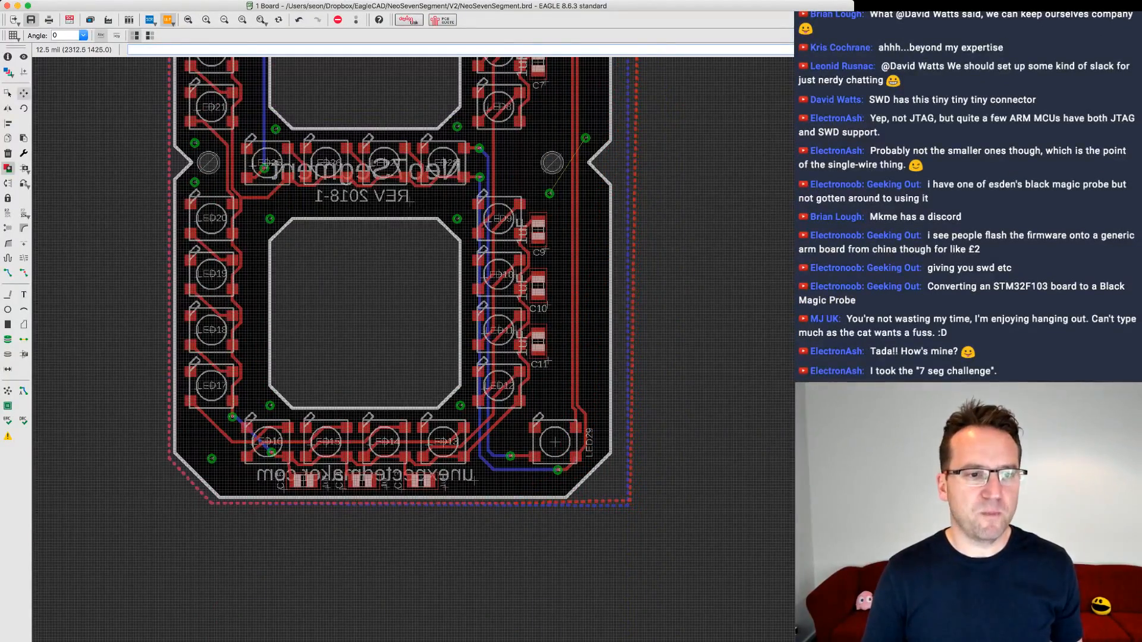
click(8, 391)
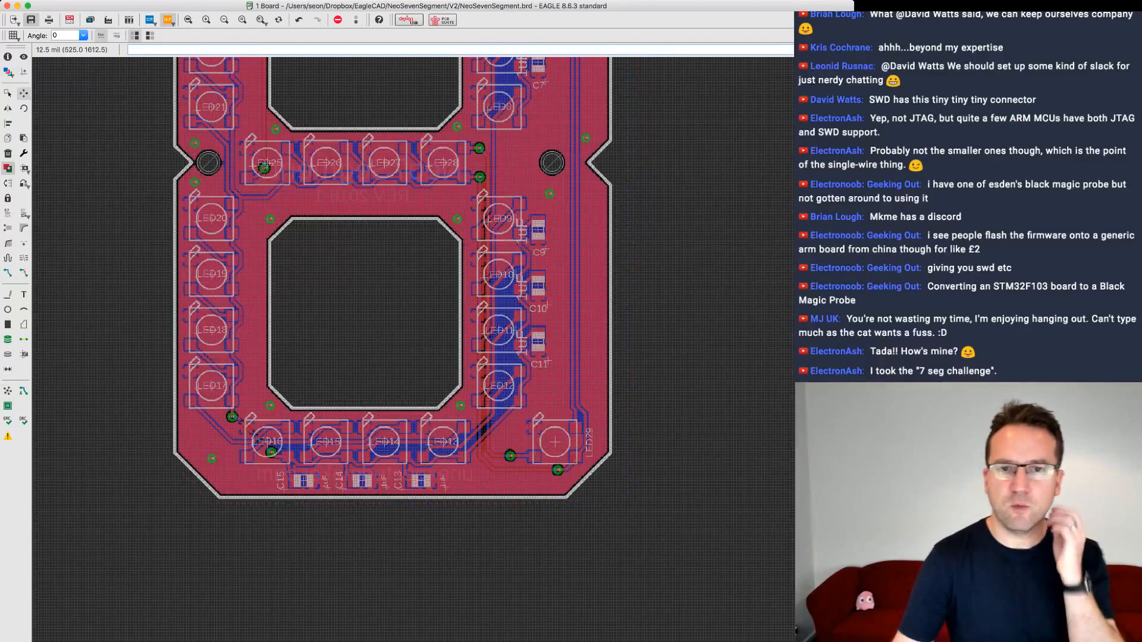
- Examine the refilled copper pours over the whole board, checking their coverage along the widened outline and between the LEDs
middle_drag(586, 82, 623, 227)
scroll(672, 277, down, 2)
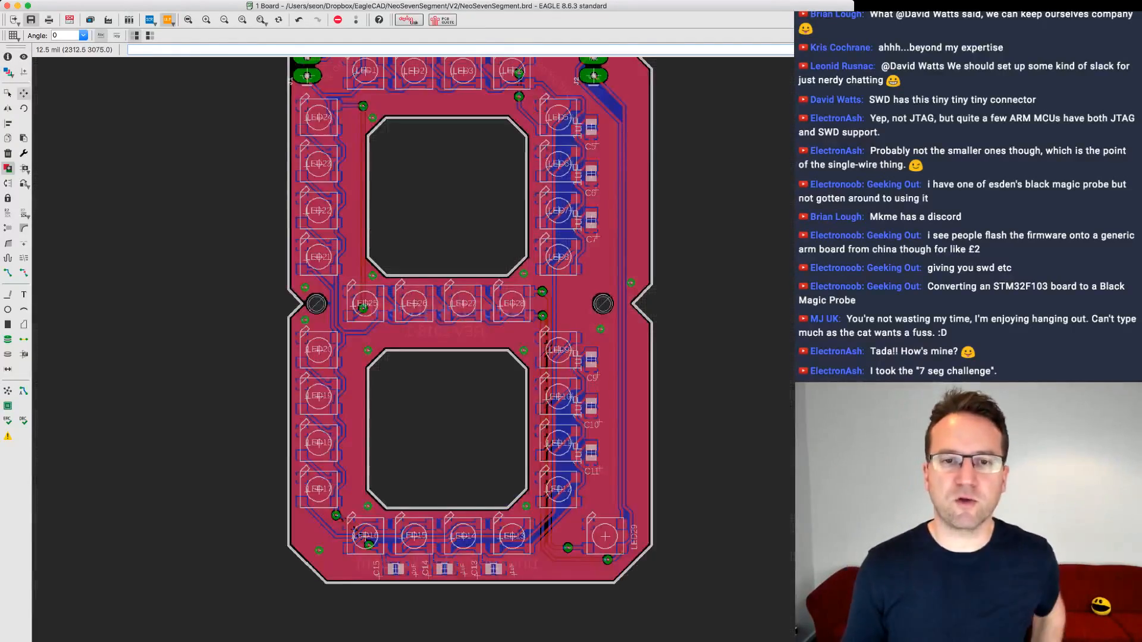
middle_drag(672, 277, 631, 351)
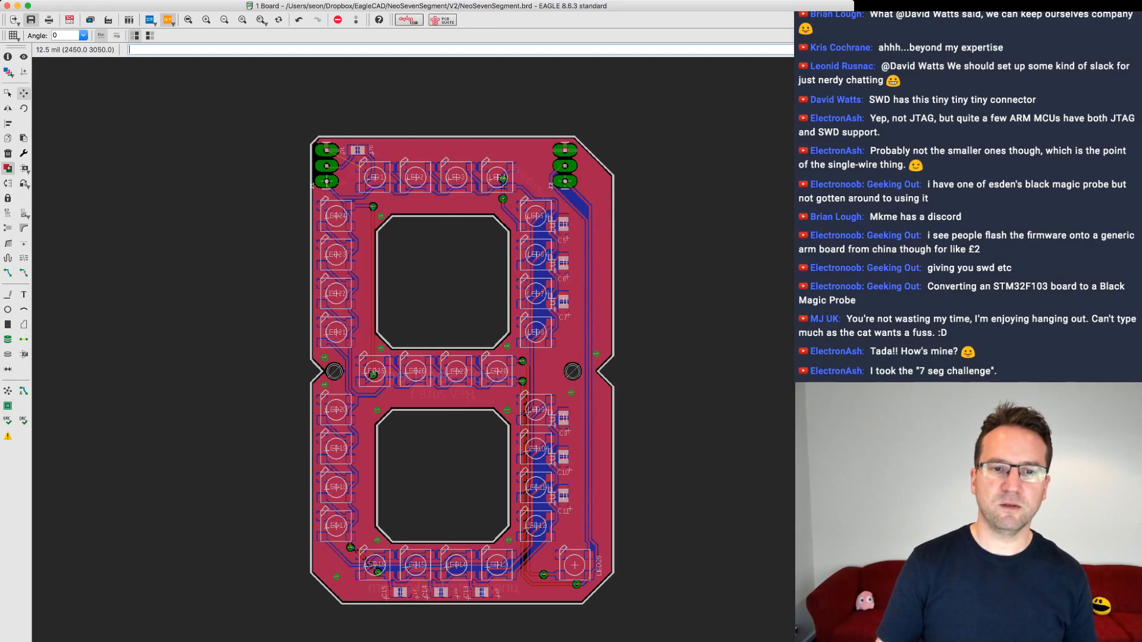
scroll(424, 371, up, 1)
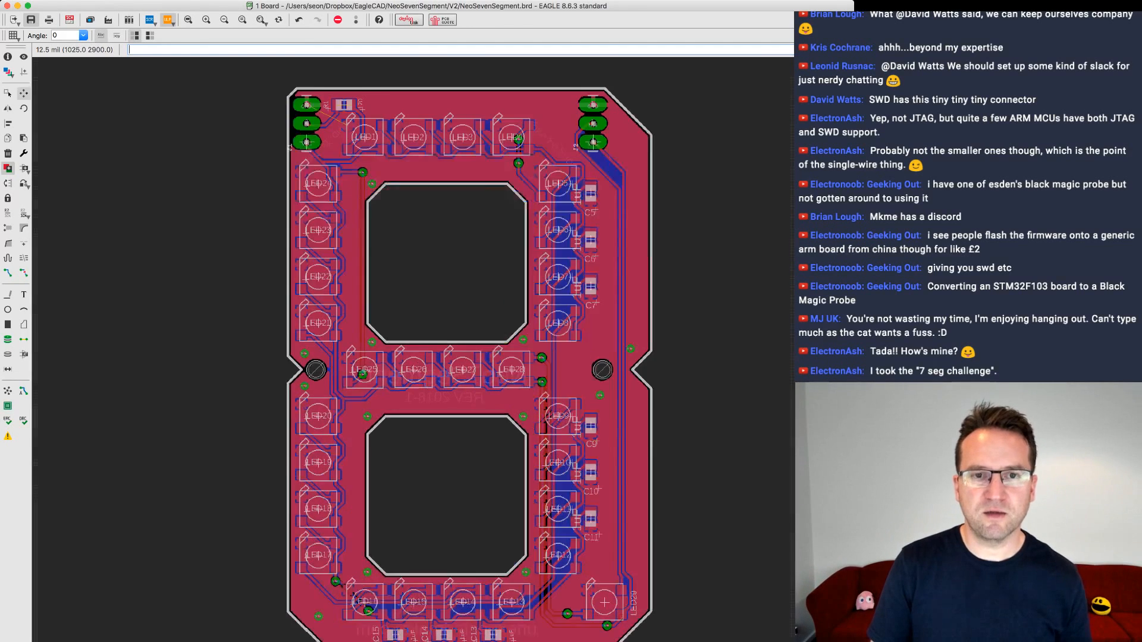
scroll(426, 375, up, 1)
scroll(427, 380, down, 2)
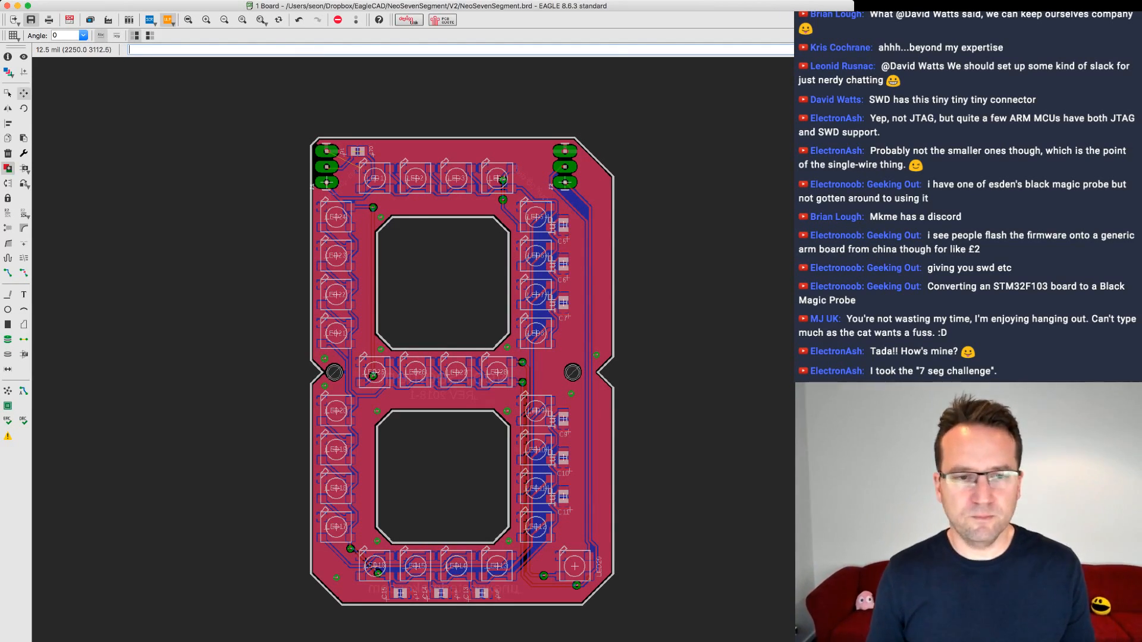
scroll(615, 380, up, 1)
scroll(625, 374, down, 1)
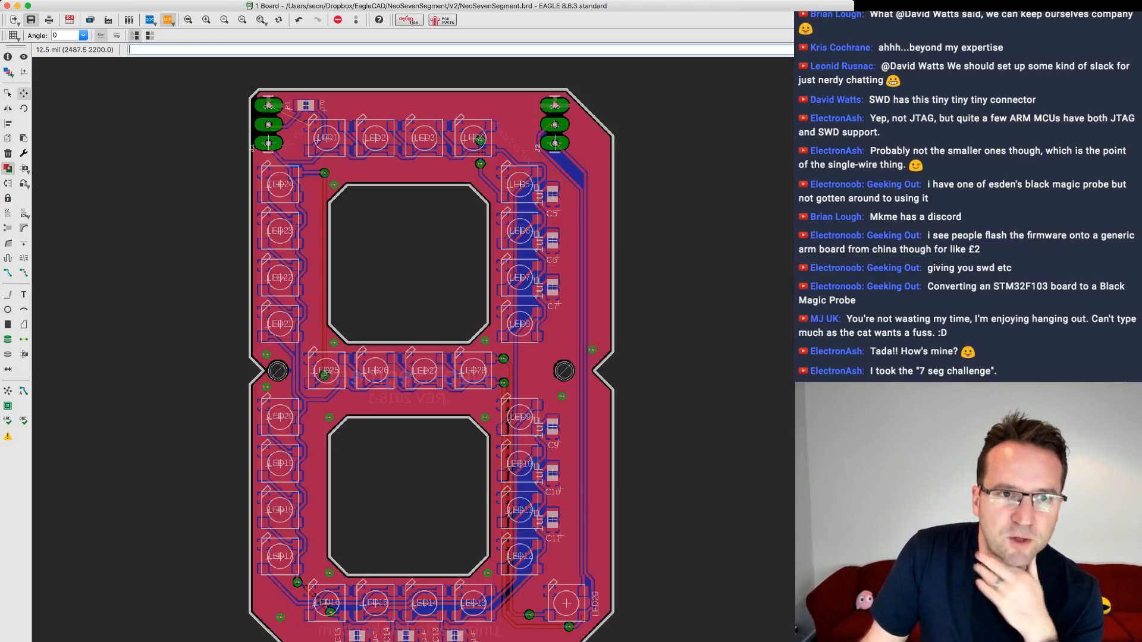
- Inspect the pour and traces around the J1 and J2 pads and the LED1 to LED4 row, with the Route command active
scroll(289, 124, up, 3)
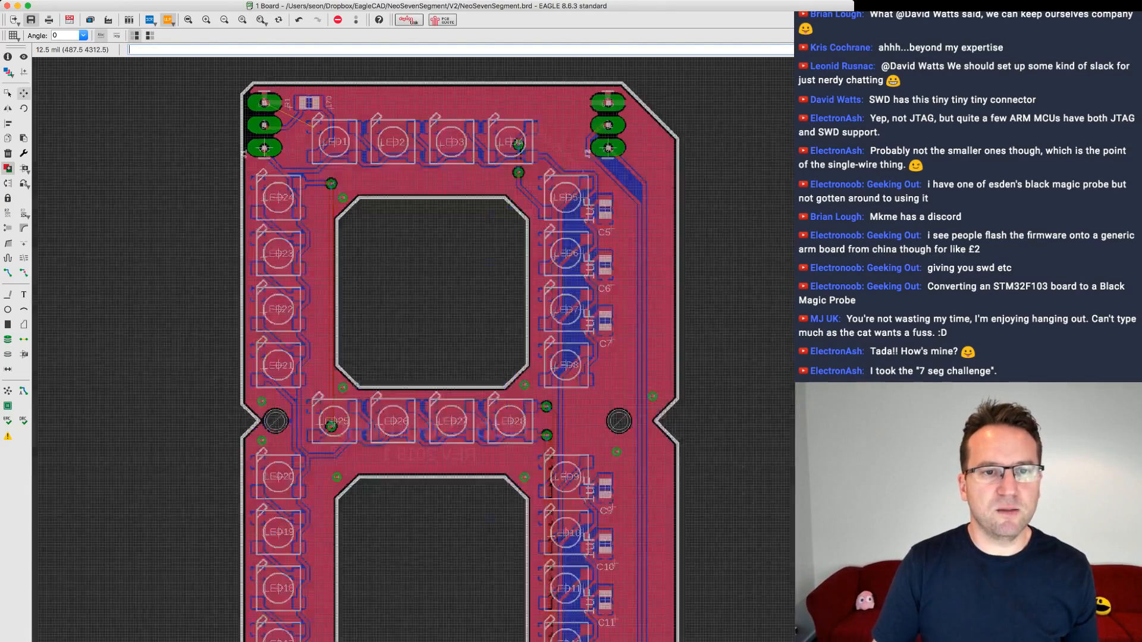
middle_drag(289, 126, 324, 263)
scroll(323, 263, up, 3)
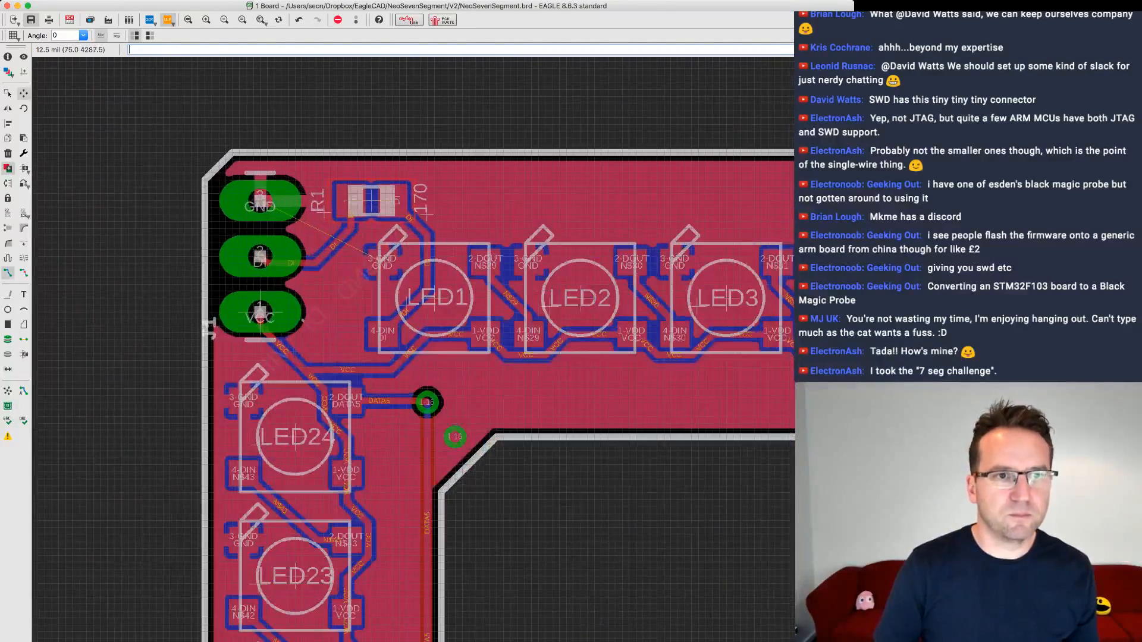
click(7, 273)
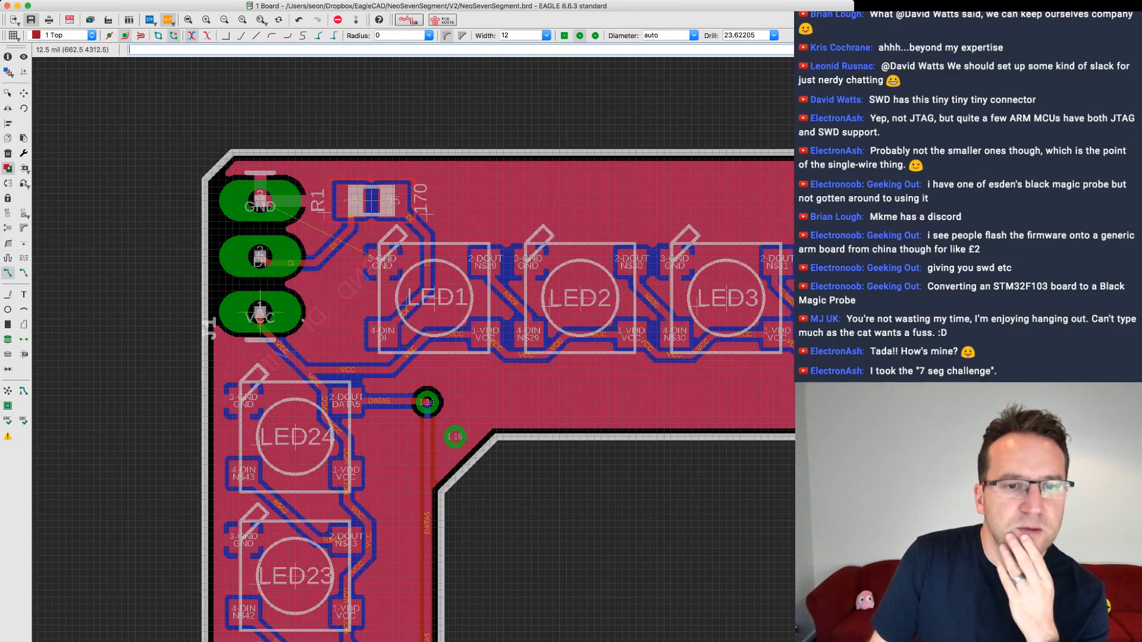
scroll(512, 246, down, 1)
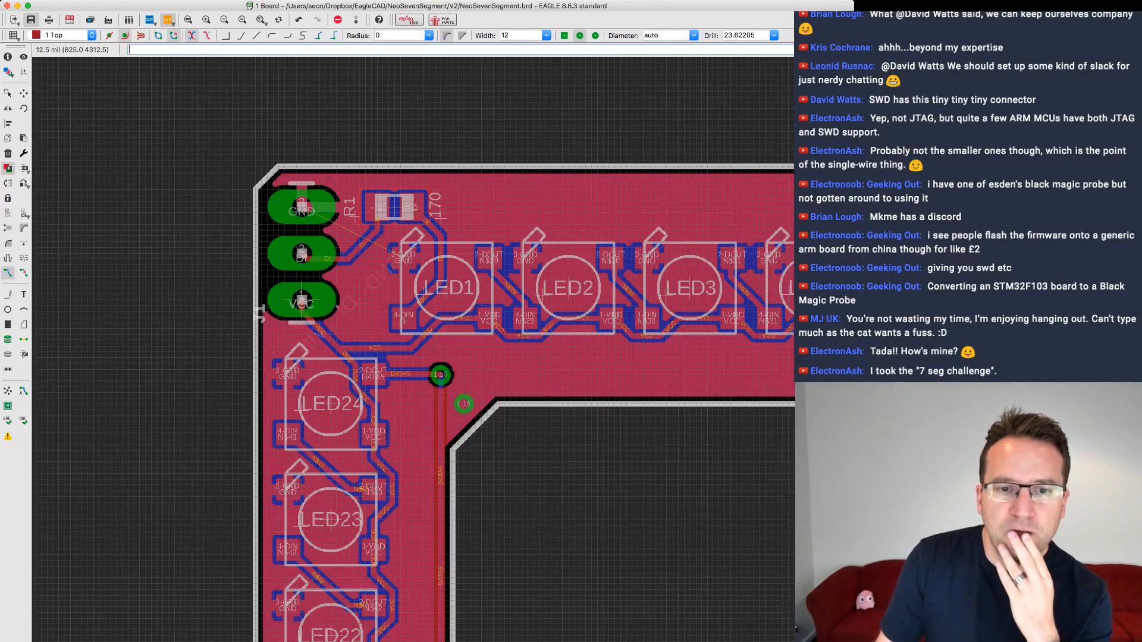
middle_drag(812, 425, 545, 368)
scroll(545, 368, down, 1)
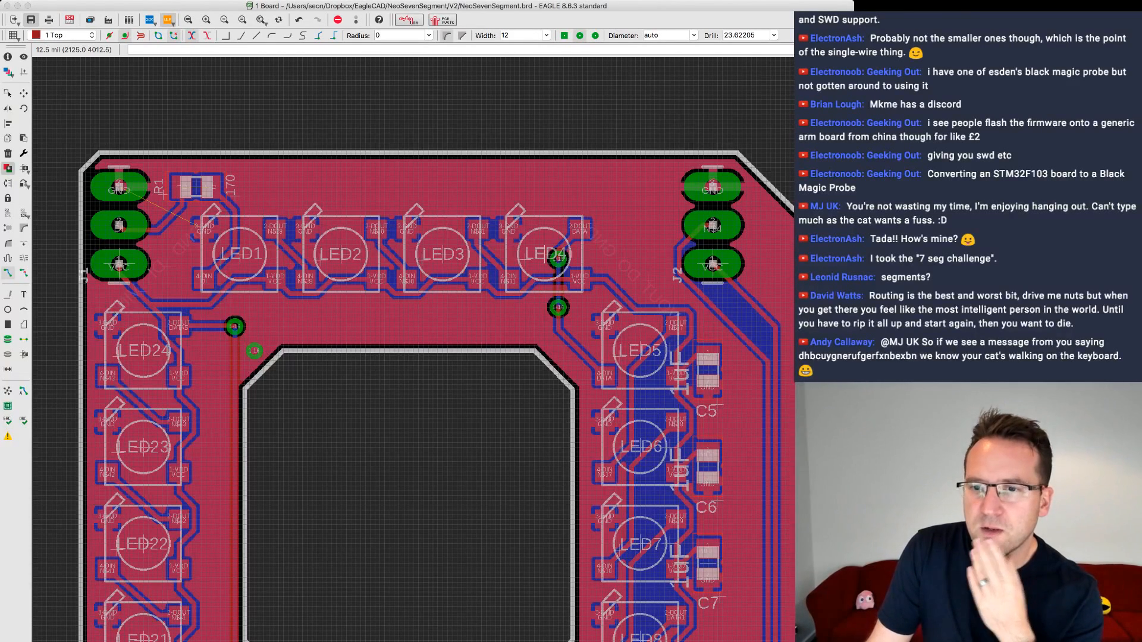
key(super+Tab)
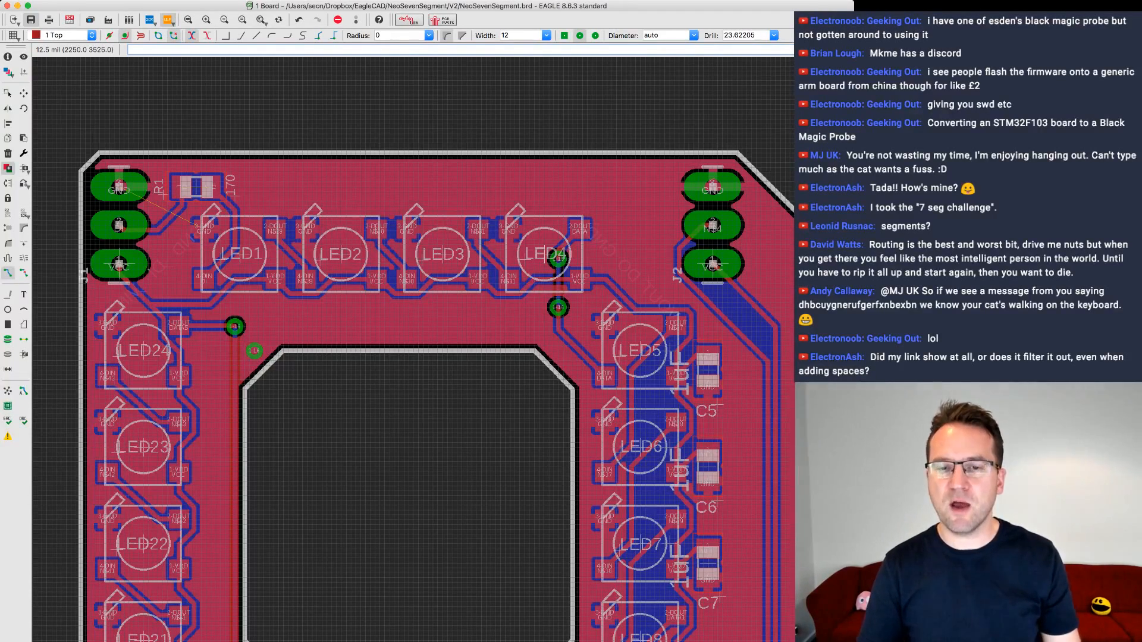
drag(854, 506, 874, 508)
scroll(746, 511, down, 1)
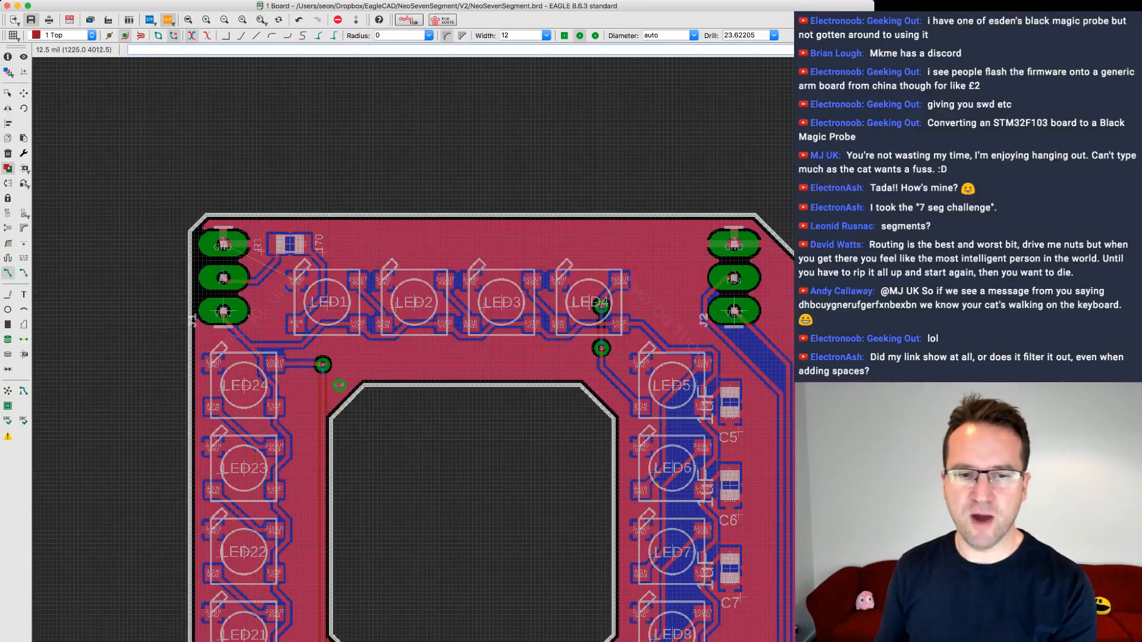
scroll(413, 351, down, 6)
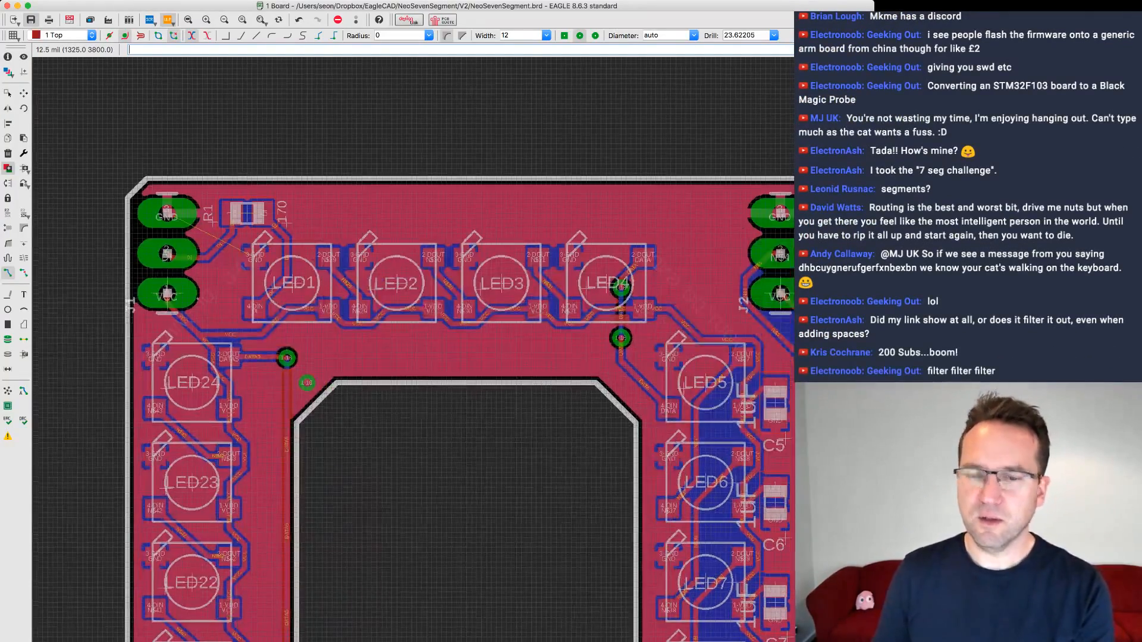
scroll(509, 304, down, 2)
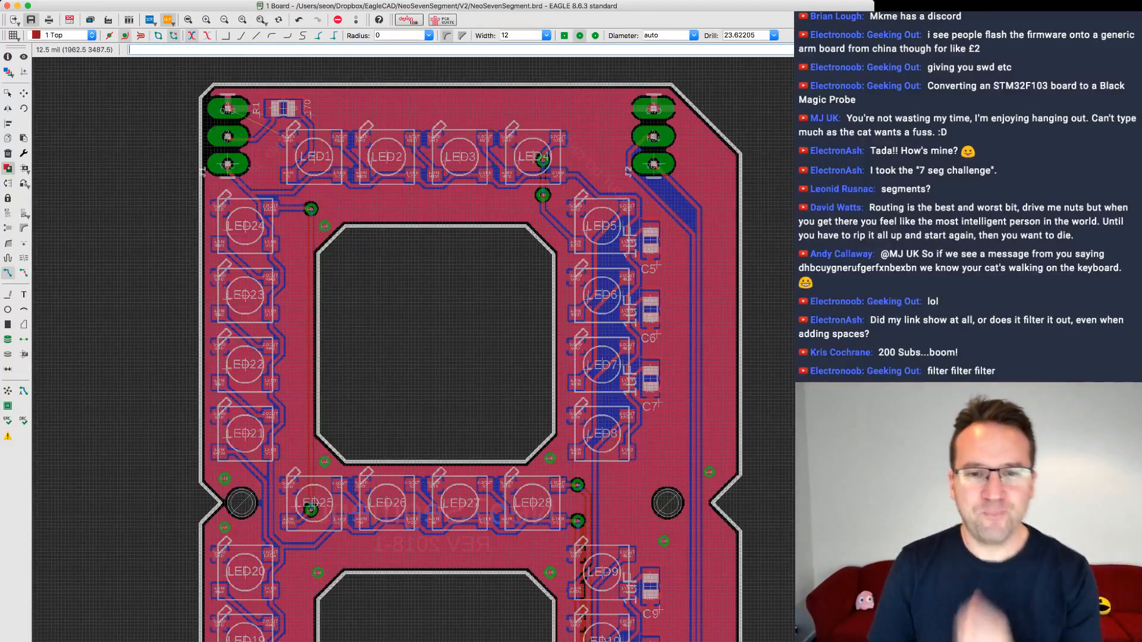
scroll(464, 350, down, 2)
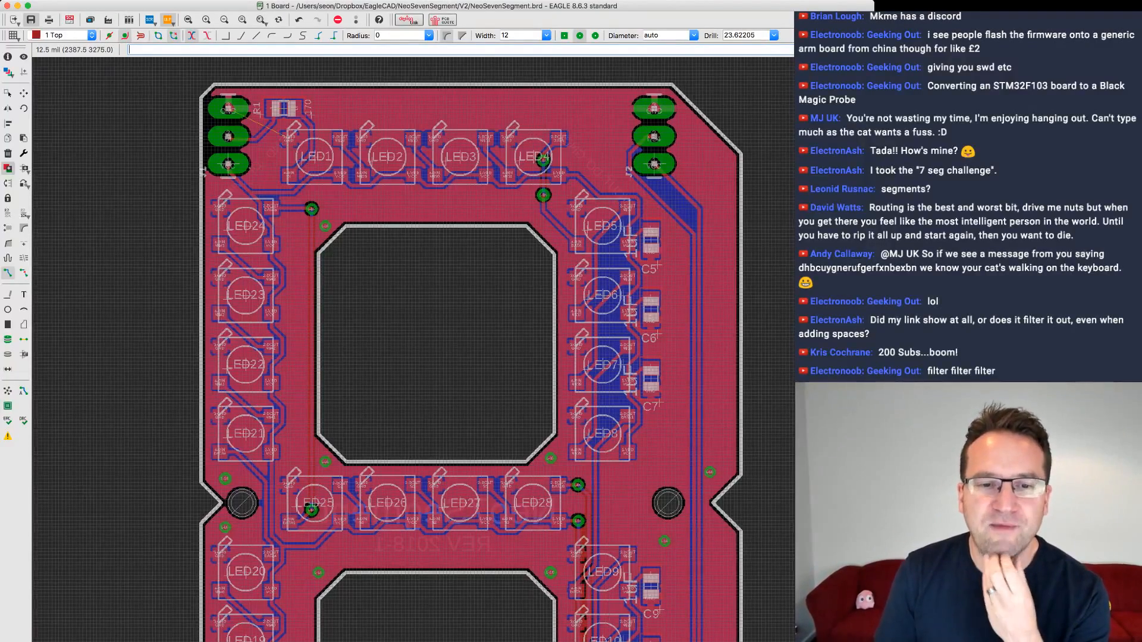
scroll(648, 405, down, 2)
middle_drag(649, 405, 596, 369)
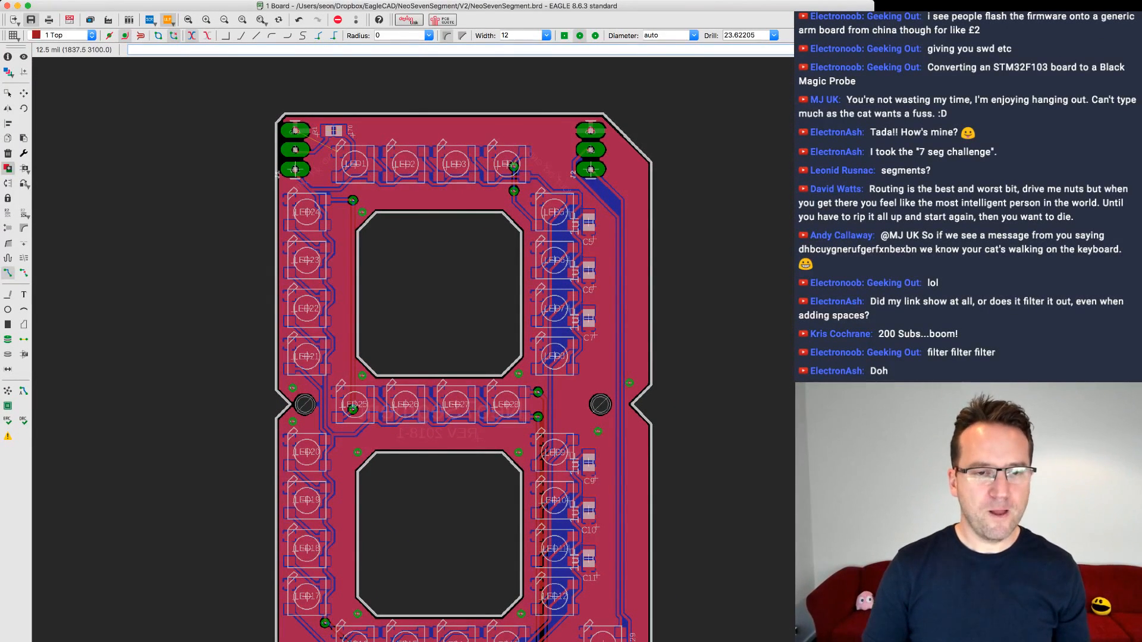
scroll(386, 349, up, 4)
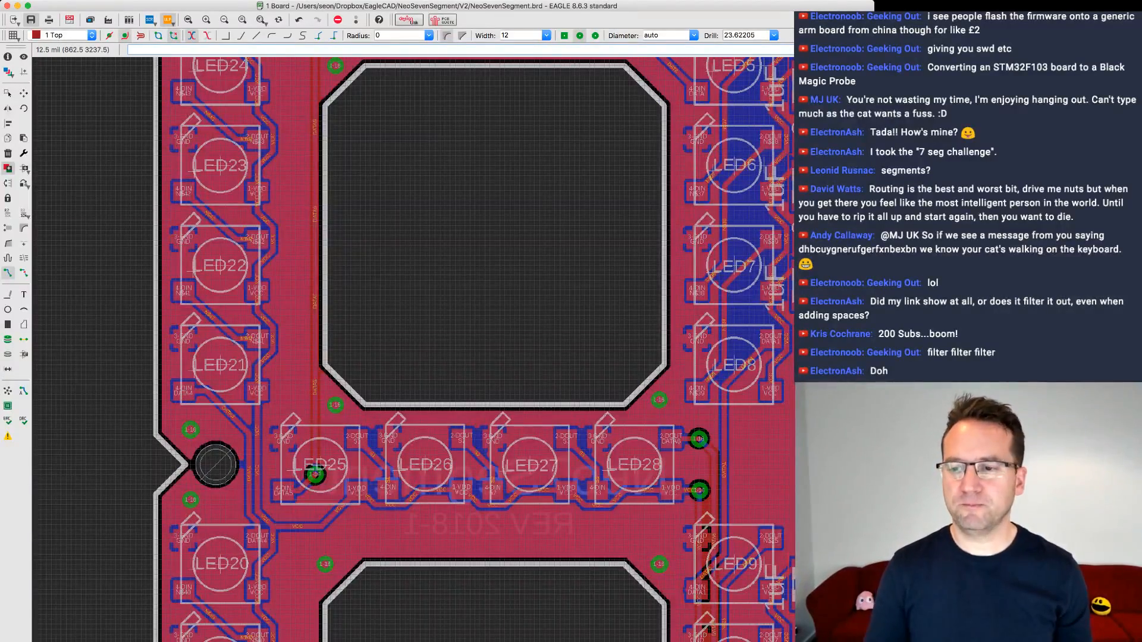
- Examine the seven-segment LED board's layout, from the cut-outs and mounting holes to the overall outline
scroll(571, 250, down, 2)
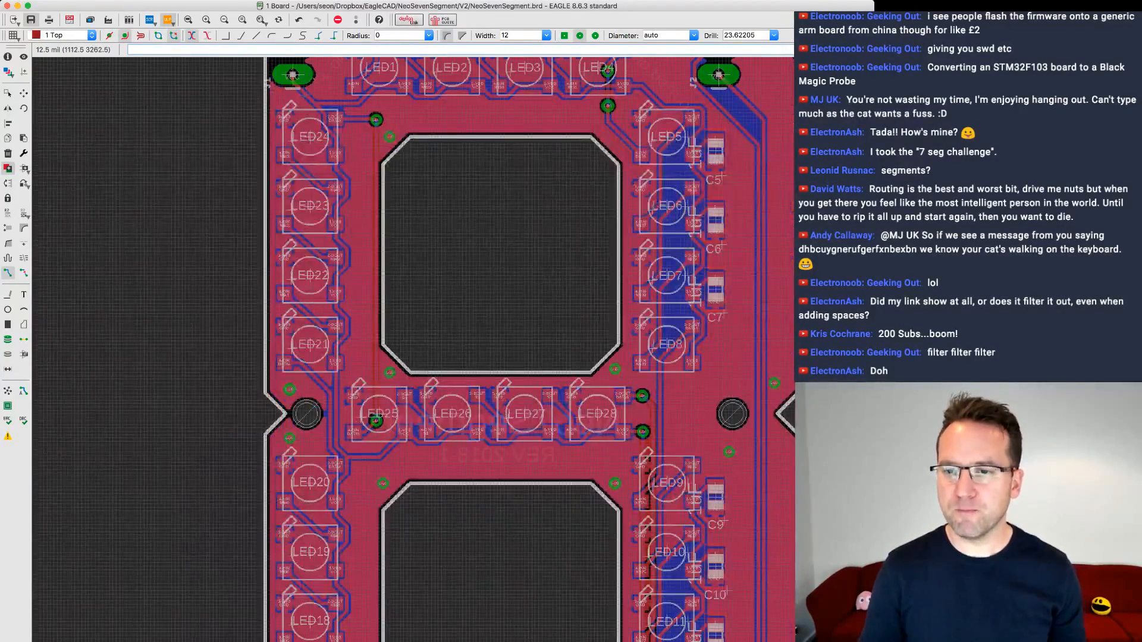
scroll(447, 365, down, 2)
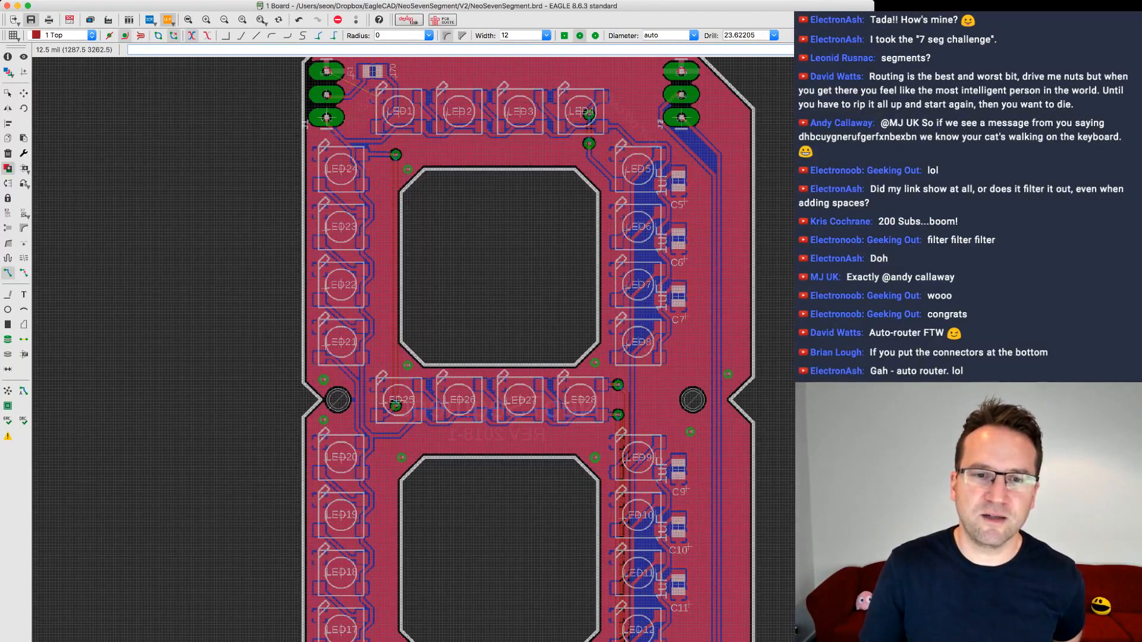
scroll(546, 330, down, 1)
middle_drag(546, 330, 475, 327)
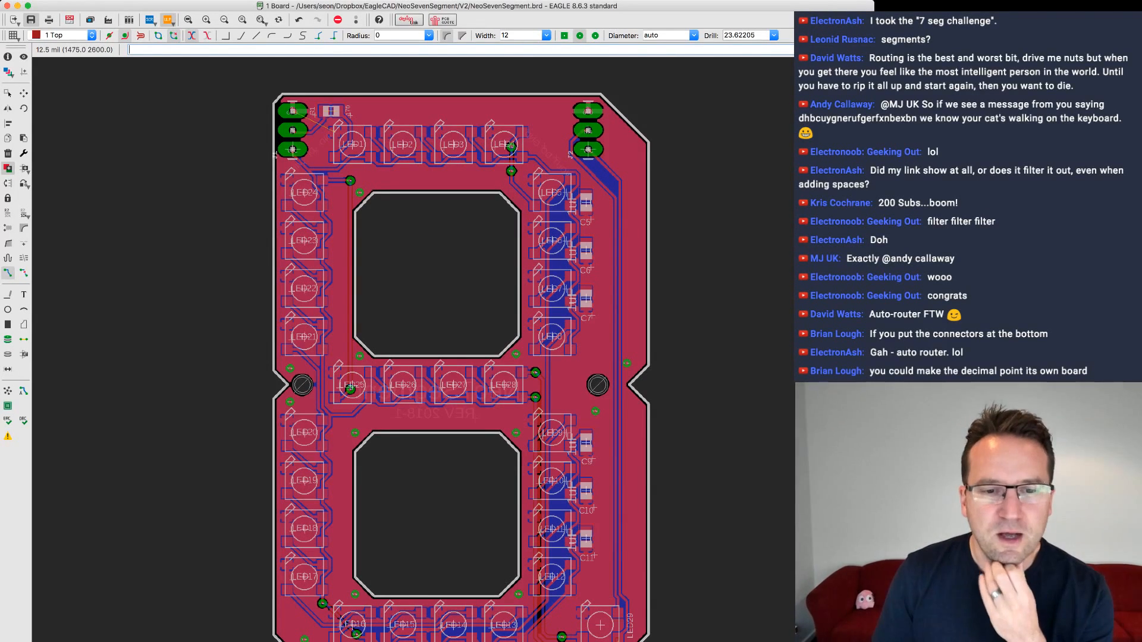
scroll(474, 452, up, 2)
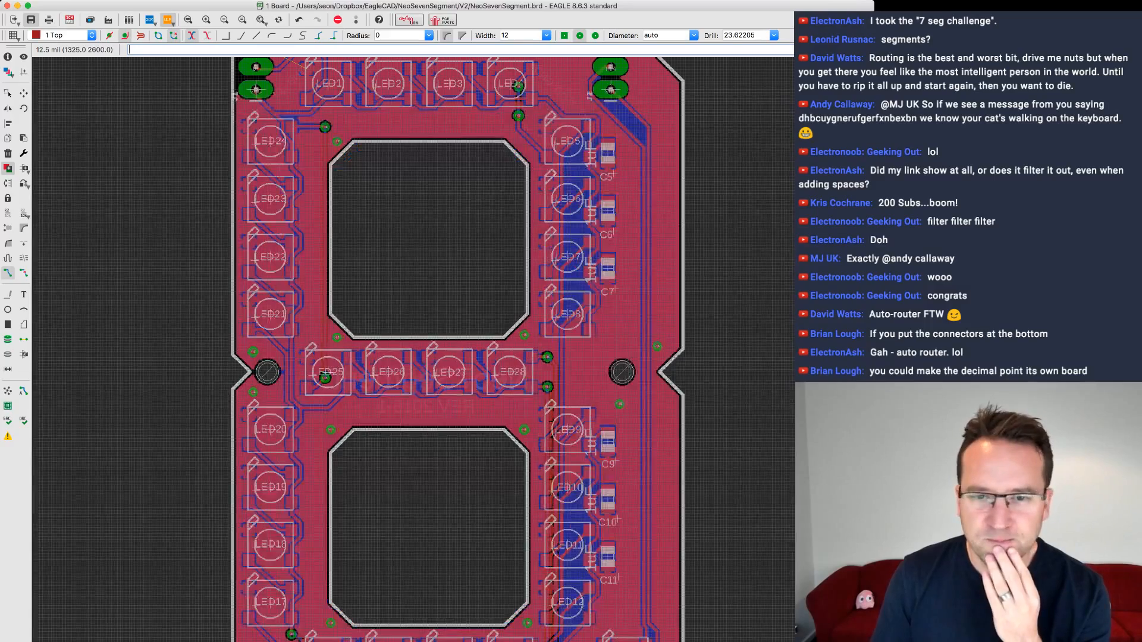
scroll(472, 446, down, 2)
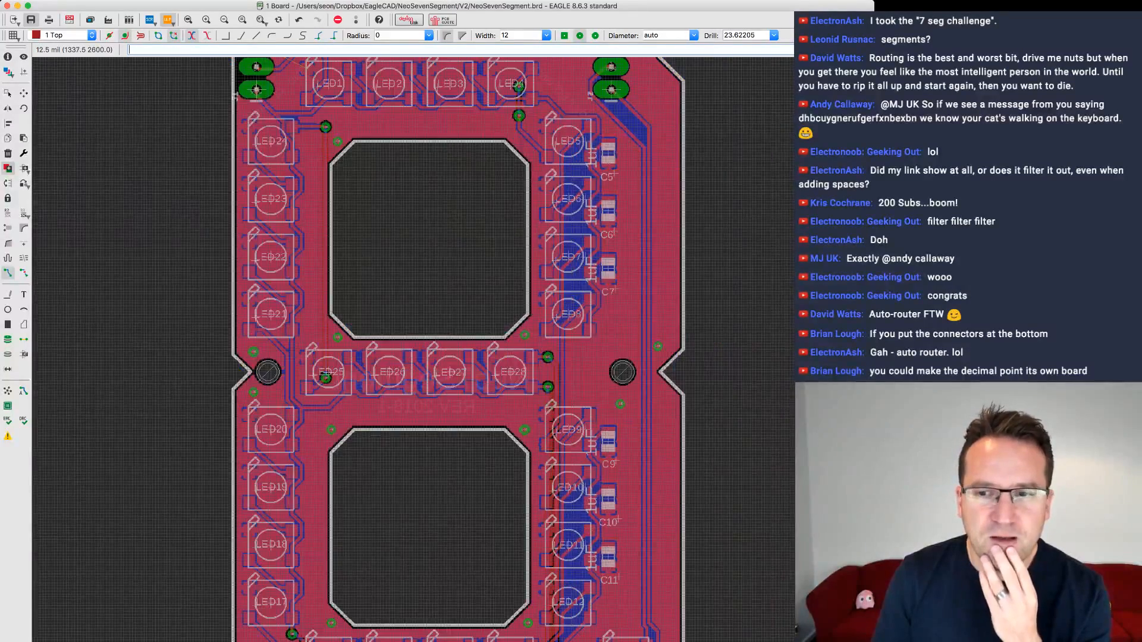
scroll(471, 458, down, 1)
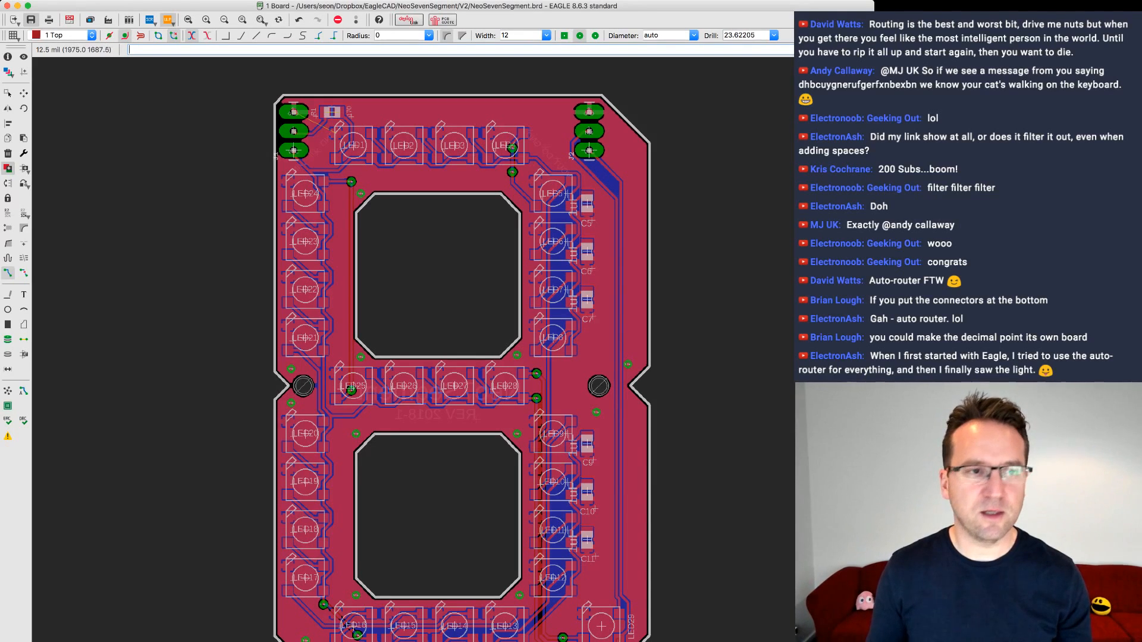
- Try repositioning LED29 in the board's lower right corner
key(F7)
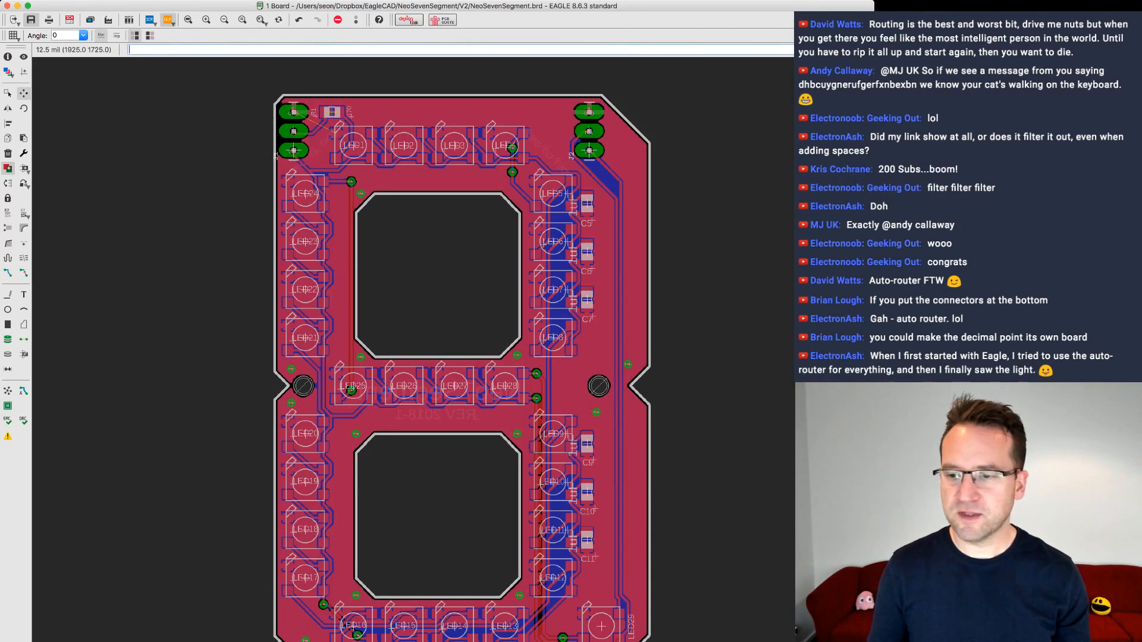
click(601, 625)
middle_drag(601, 625, 590, 493)
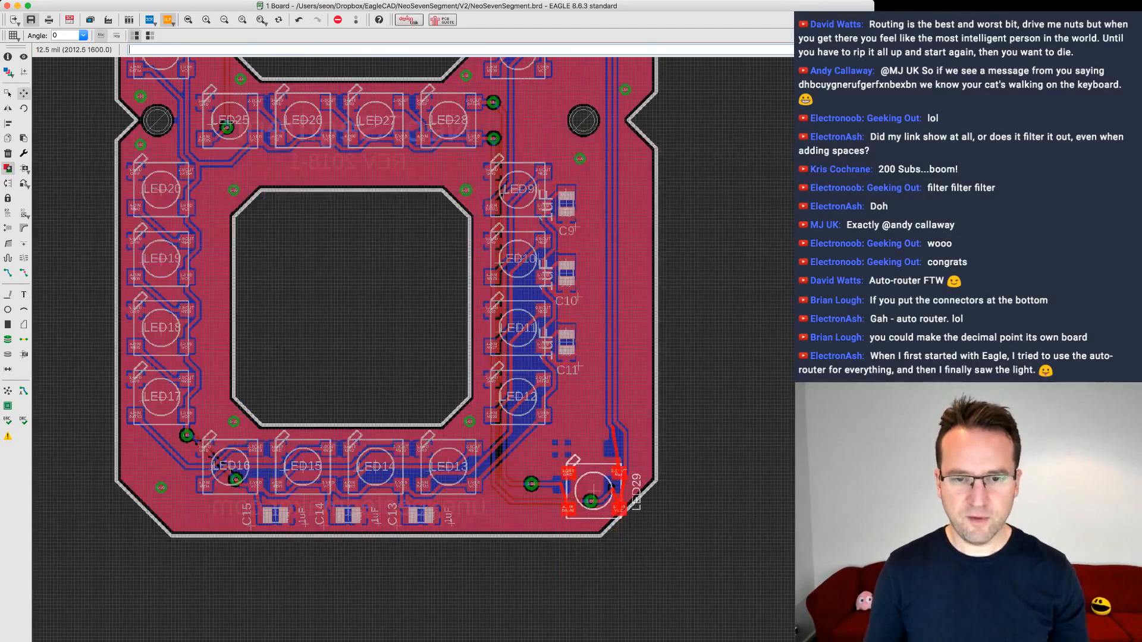
click(591, 479)
scroll(590, 476, down, 2)
scroll(589, 469, down, 2)
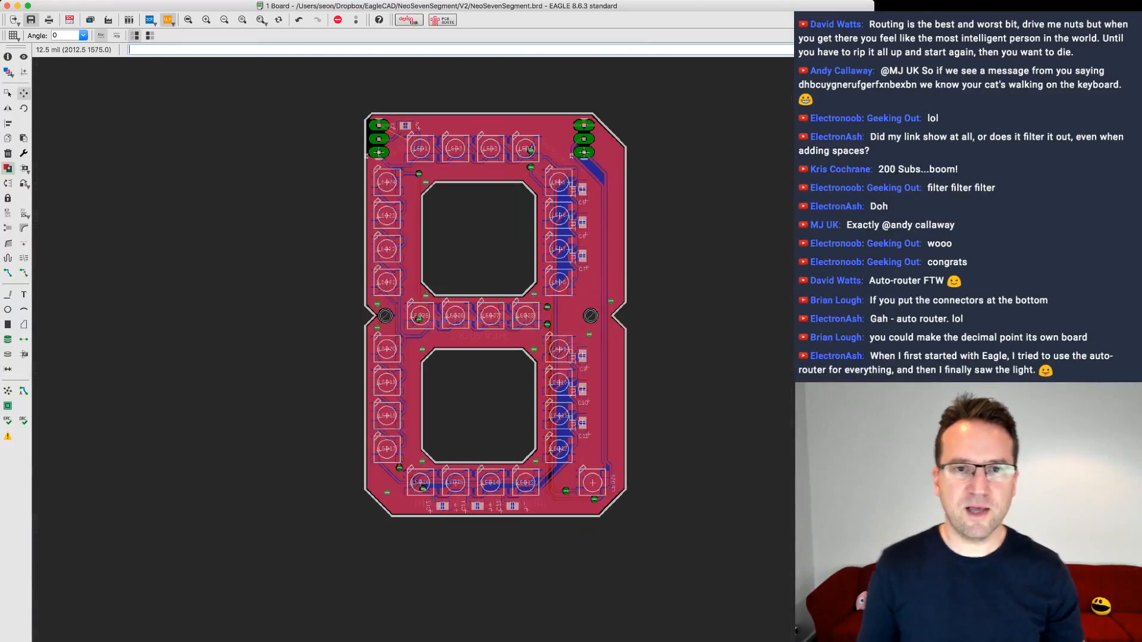
scroll(590, 470, up, 1)
scroll(590, 470, down, 1)
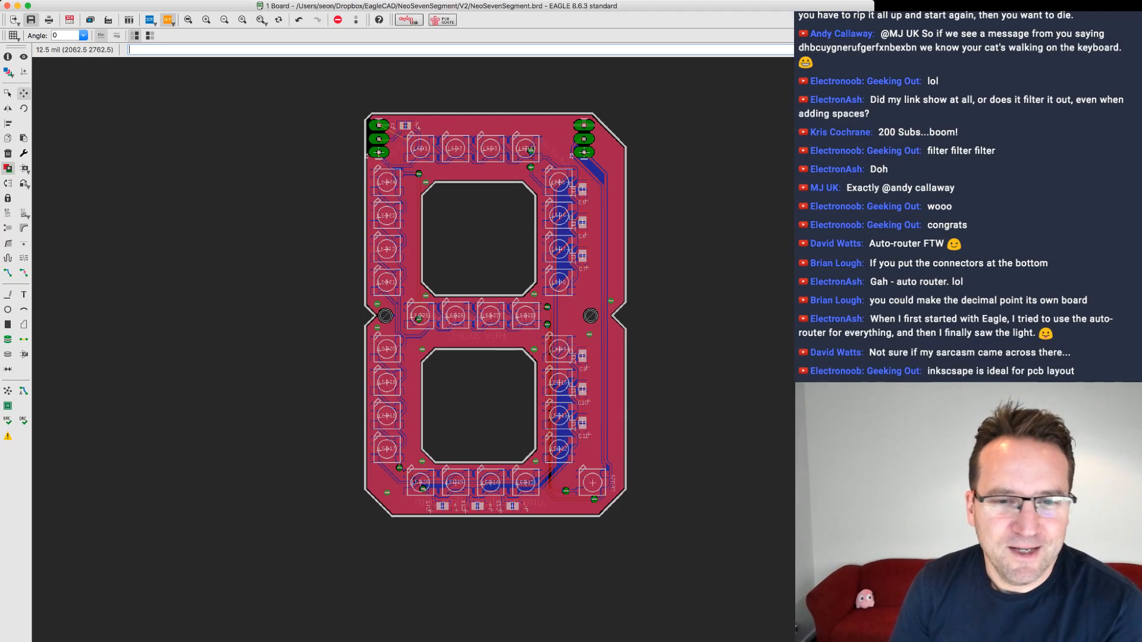
scroll(281, 372, up, 3)
scroll(280, 372, down, 1)
middle_drag(570, 99, 530, 144)
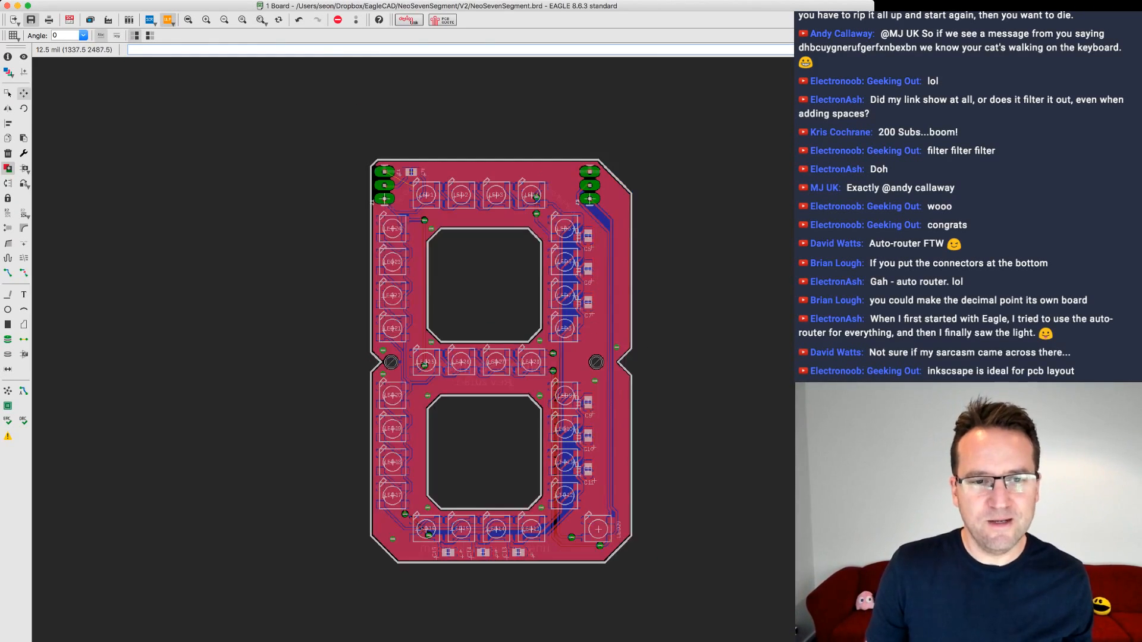
- Group the lower cut-out's top edge with its corners and move it up toward the LED25–LED28 row
scroll(511, 420, up, 4)
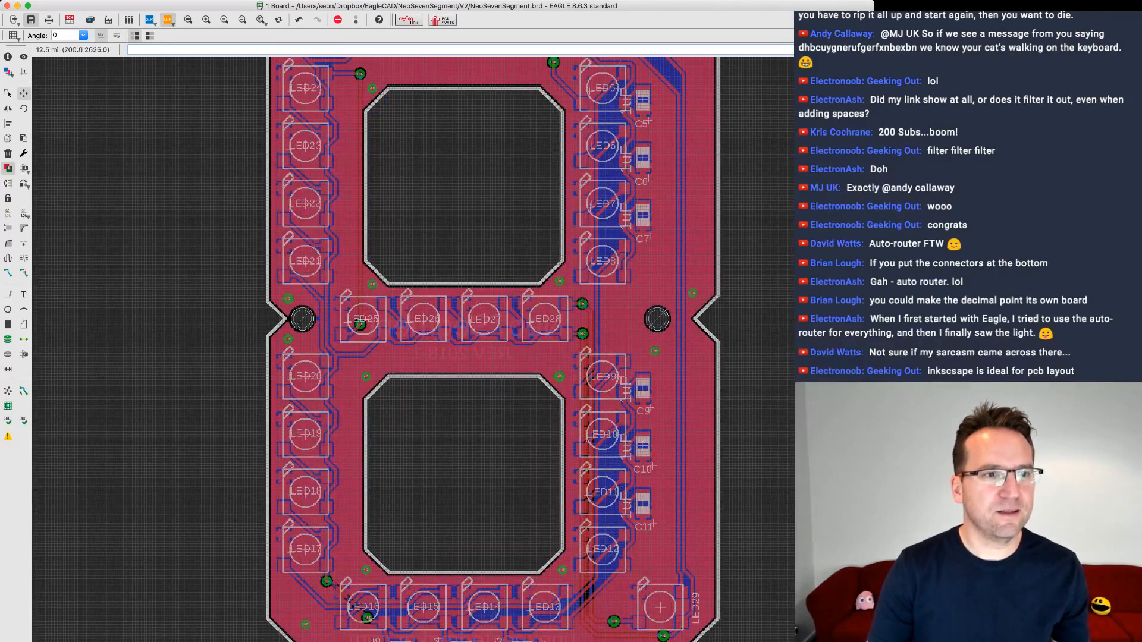
click(8, 93)
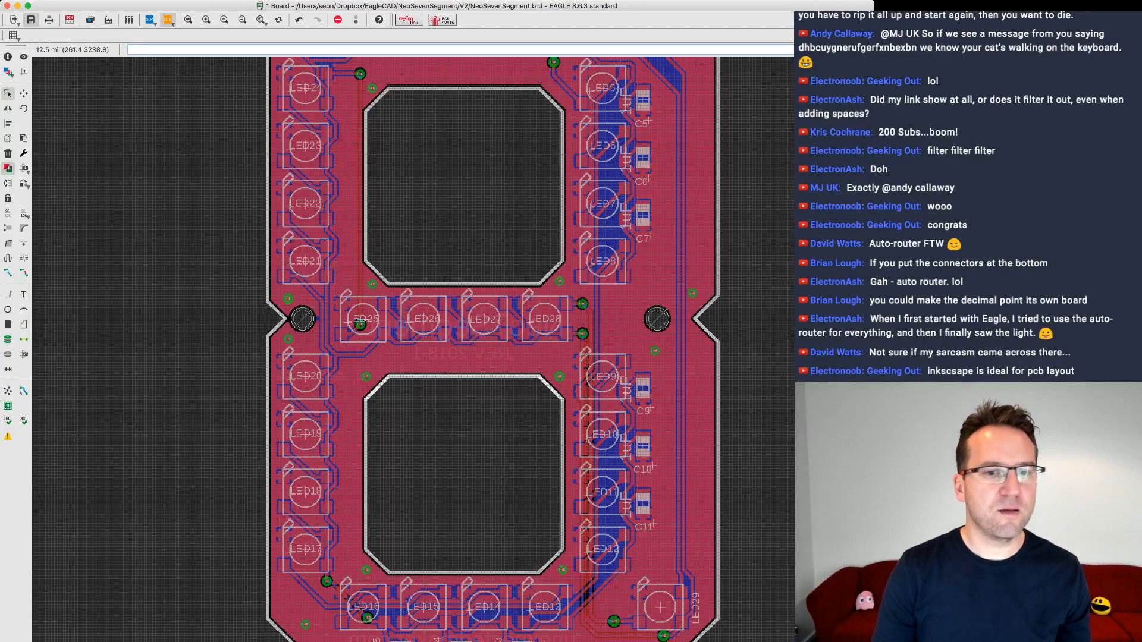
click(23, 94)
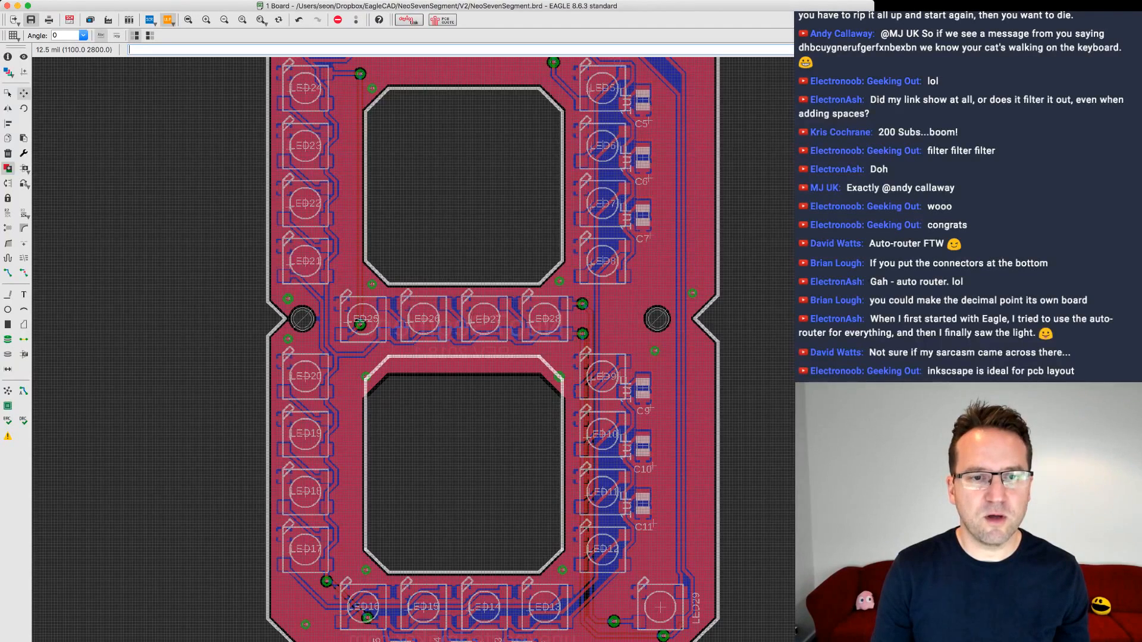
click(522, 357)
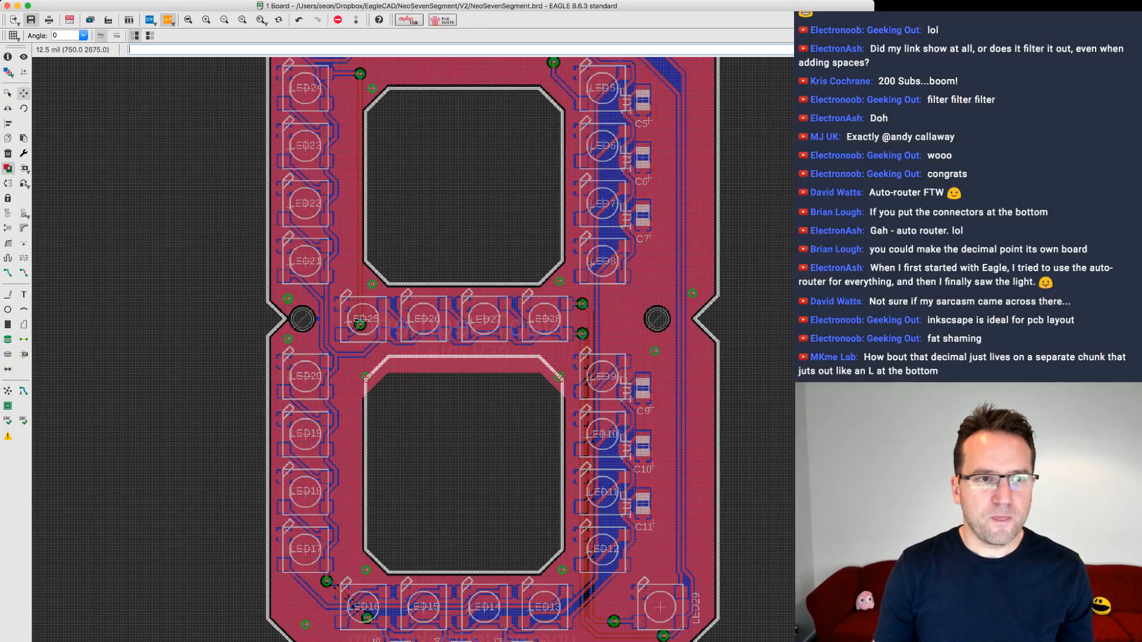
click(8, 93)
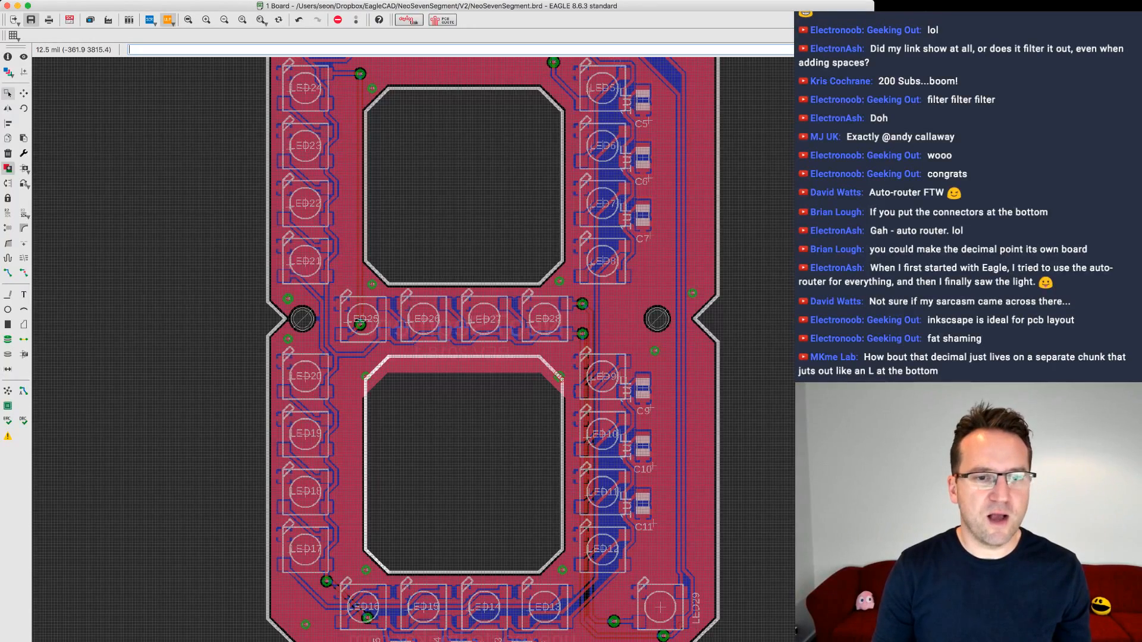
click(24, 94)
click(365, 464)
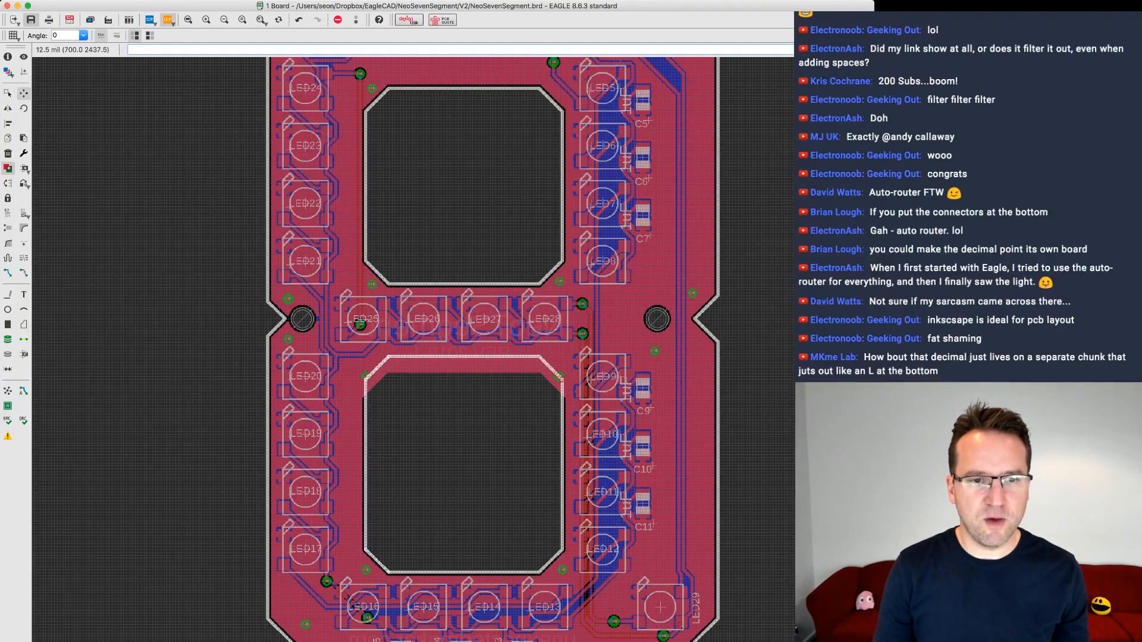
key(Escape)
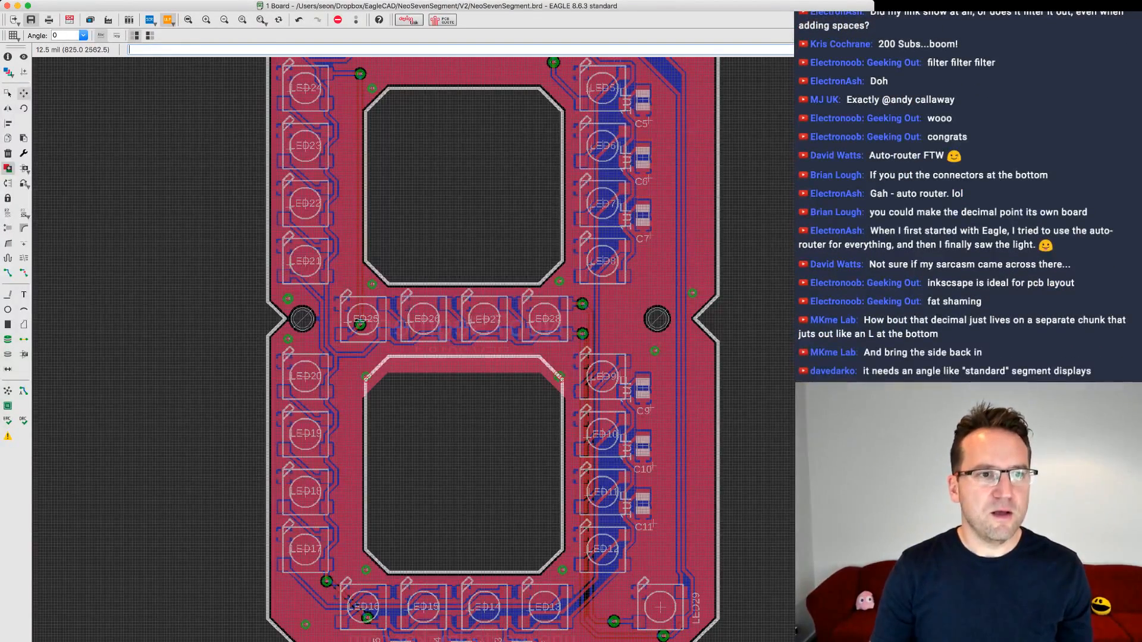
- Group the lower cut-out's left edge, move it outward toward LED17–LED20, and recalculate the ratsnest
click(7, 94)
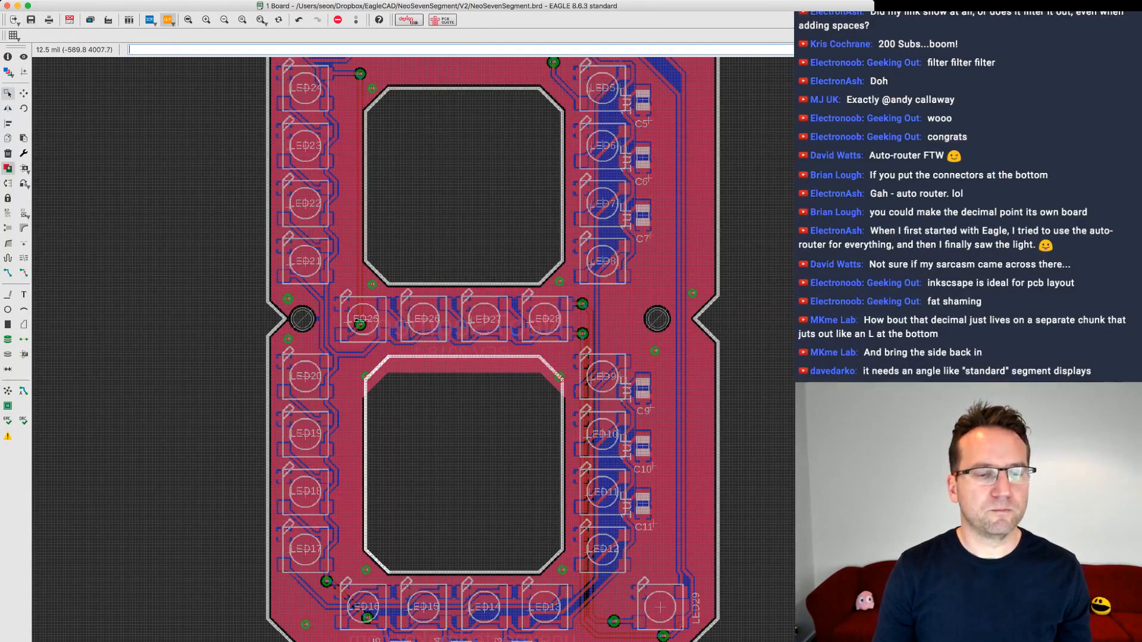
click(24, 94)
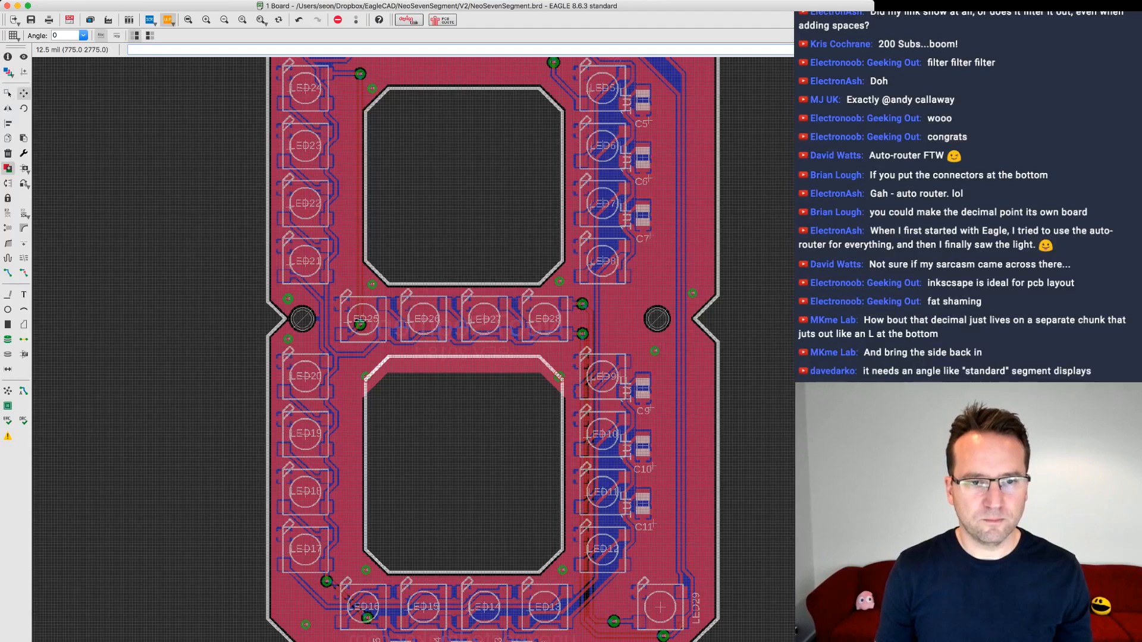
right_click(365, 381)
click(413, 490)
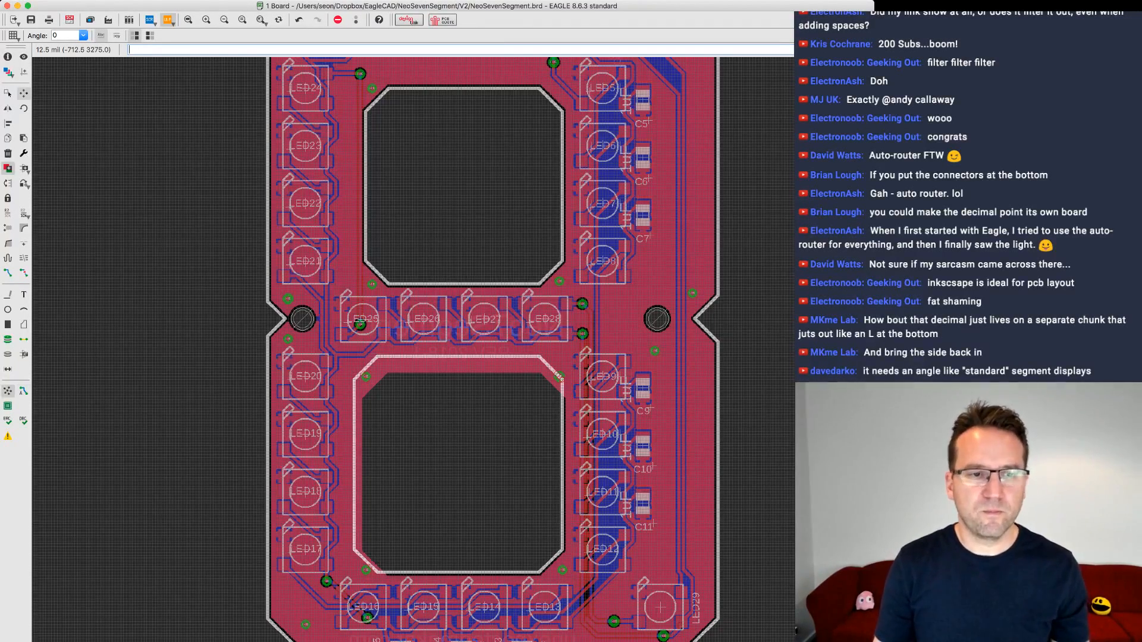
click(7, 391)
- Move the two vias off the lower cut-out's upper corners, one beside LED21 and the other just above the right corner
scroll(150, 399, down, 1)
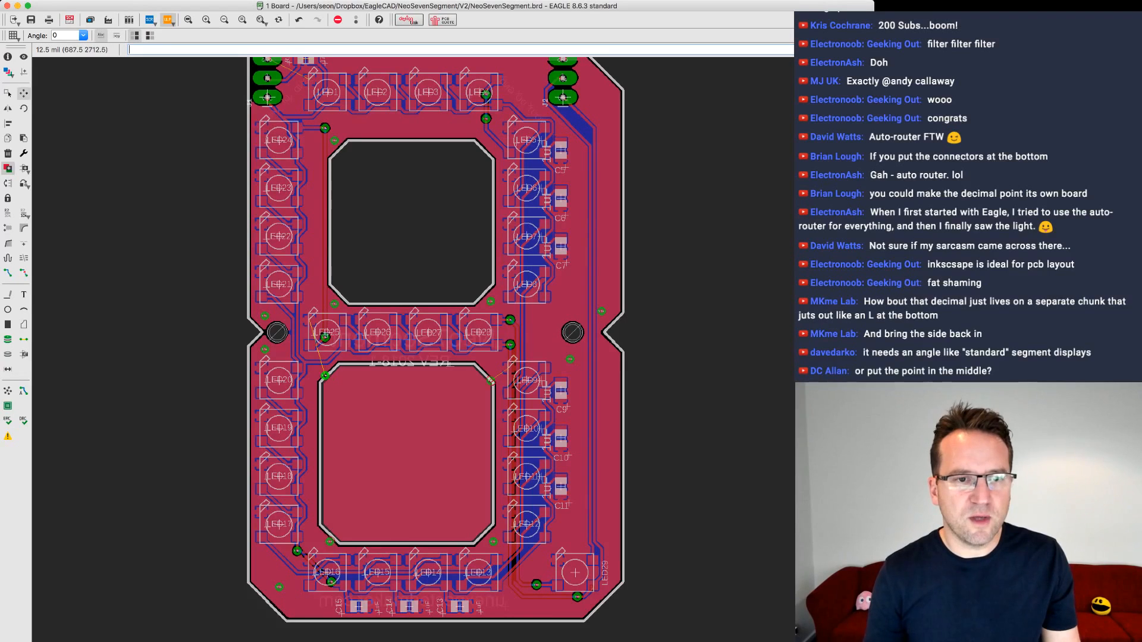
click(323, 311)
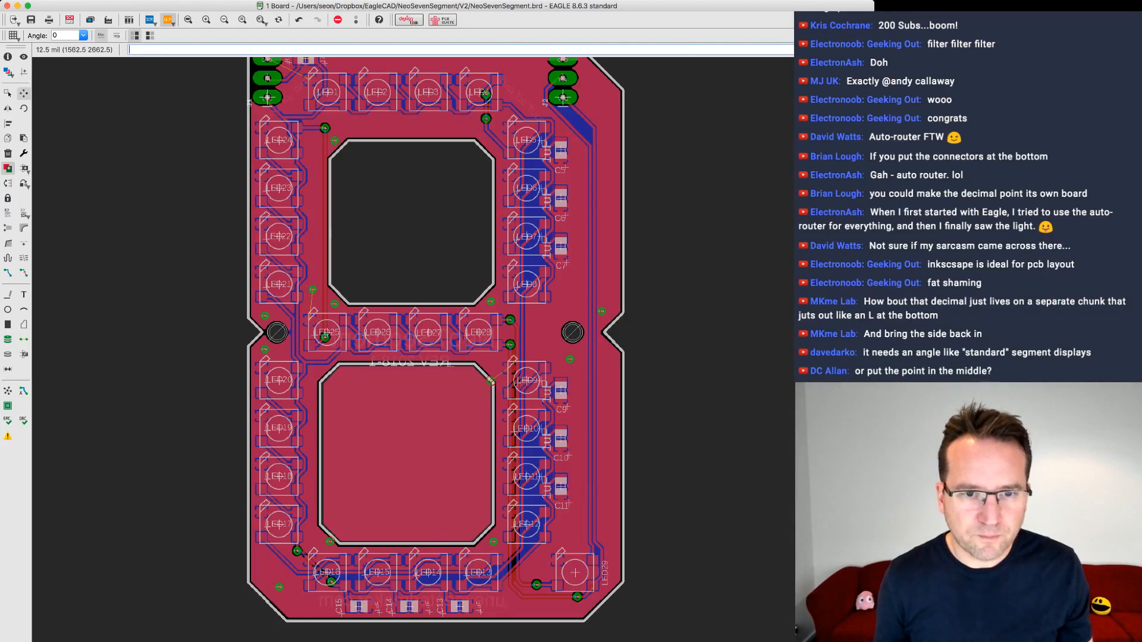
scroll(491, 381, up, 2)
scroll(489, 381, up, 3)
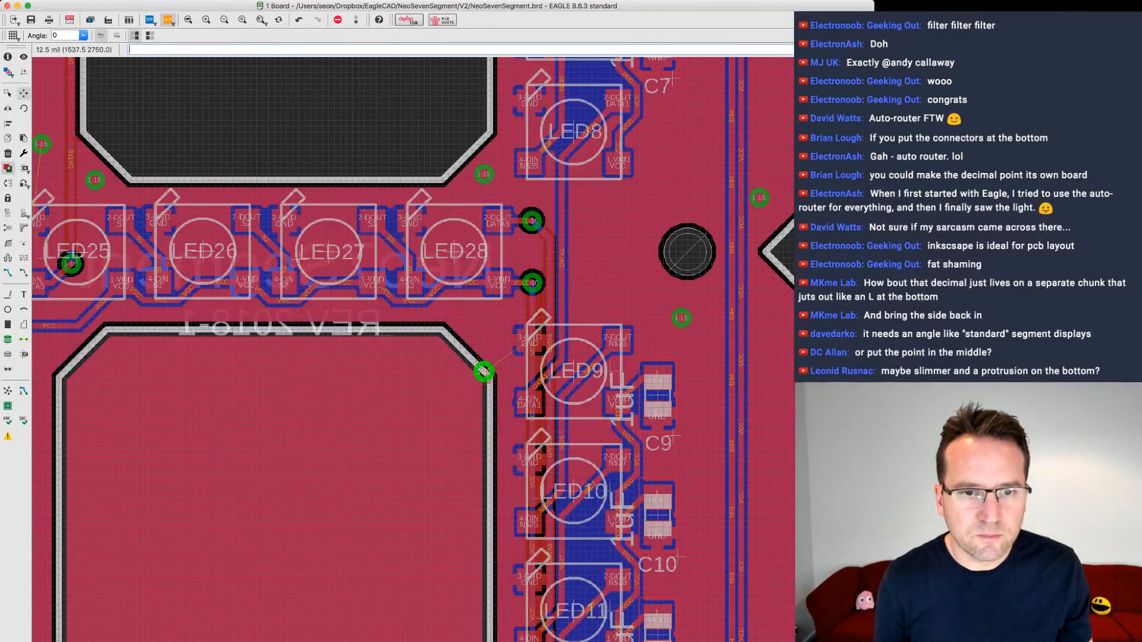
drag(484, 372, 483, 329)
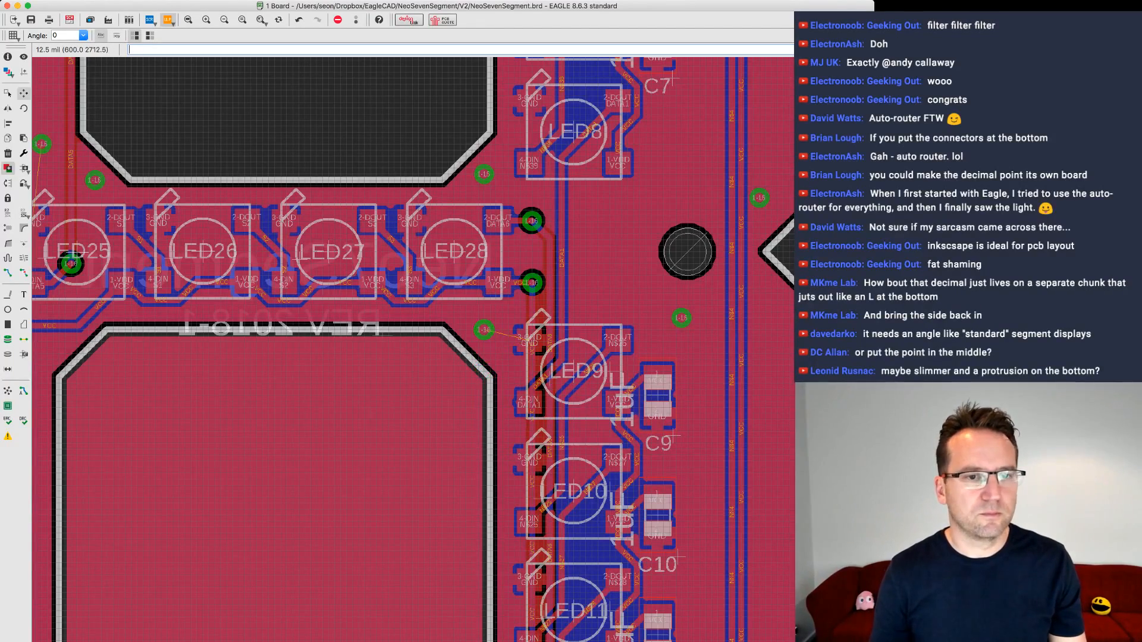
- Draw a slimmer right board edge on layer 22 bPlace, from above LED29, notched around the right mounting hole, to the top edge
scroll(338, 455, down, 6)
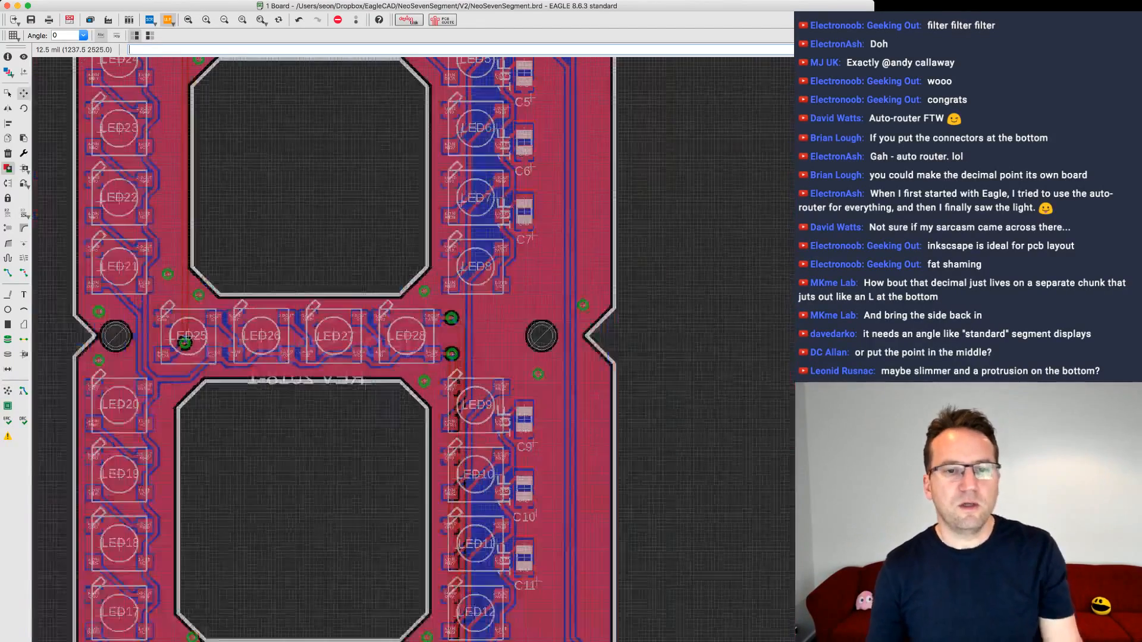
scroll(322, 417, up, 4)
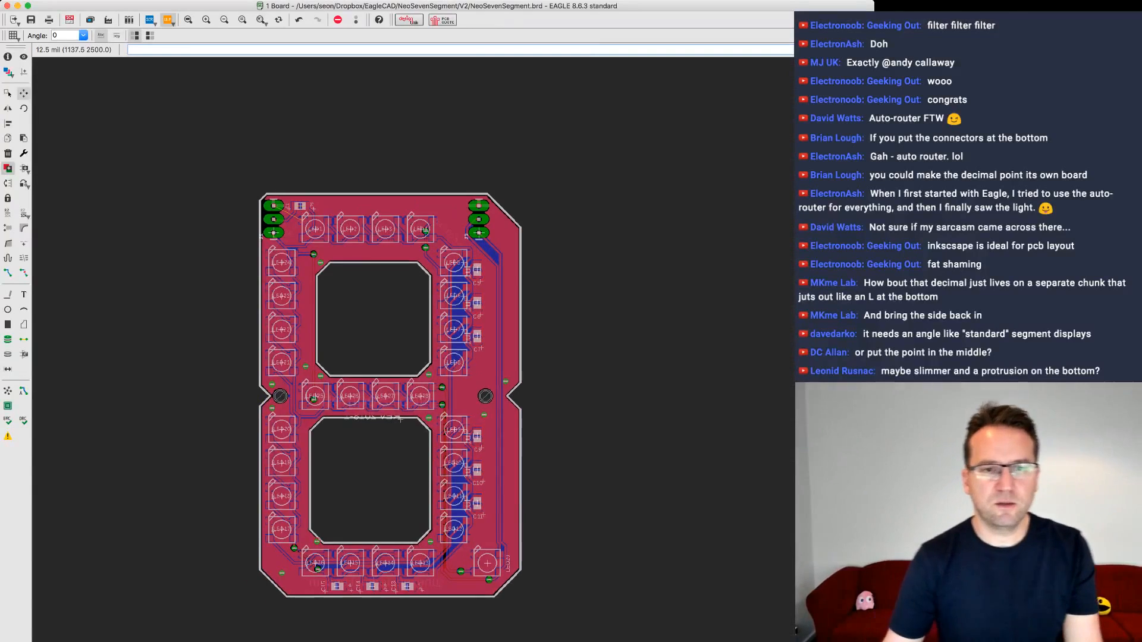
scroll(421, 396, down, 1)
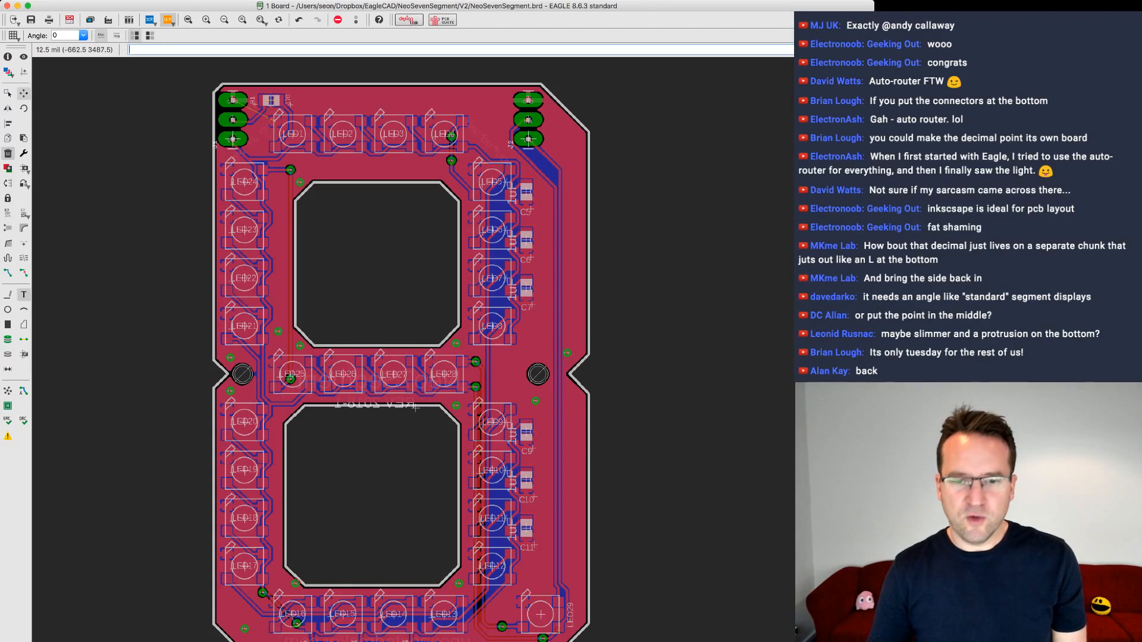
click(8, 294)
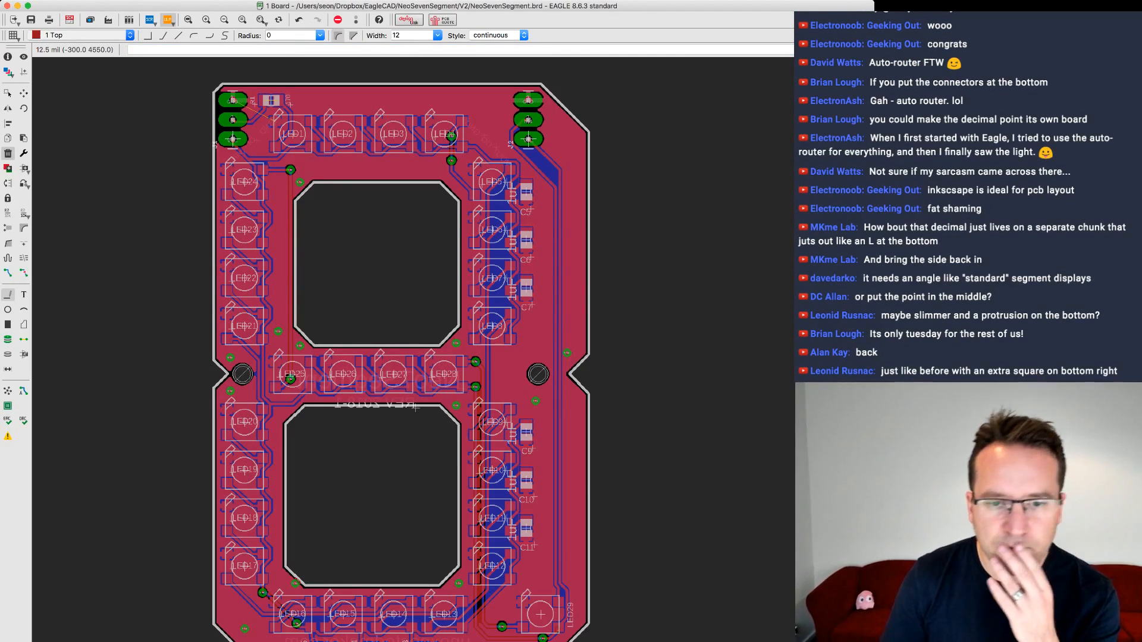
click(65, 112)
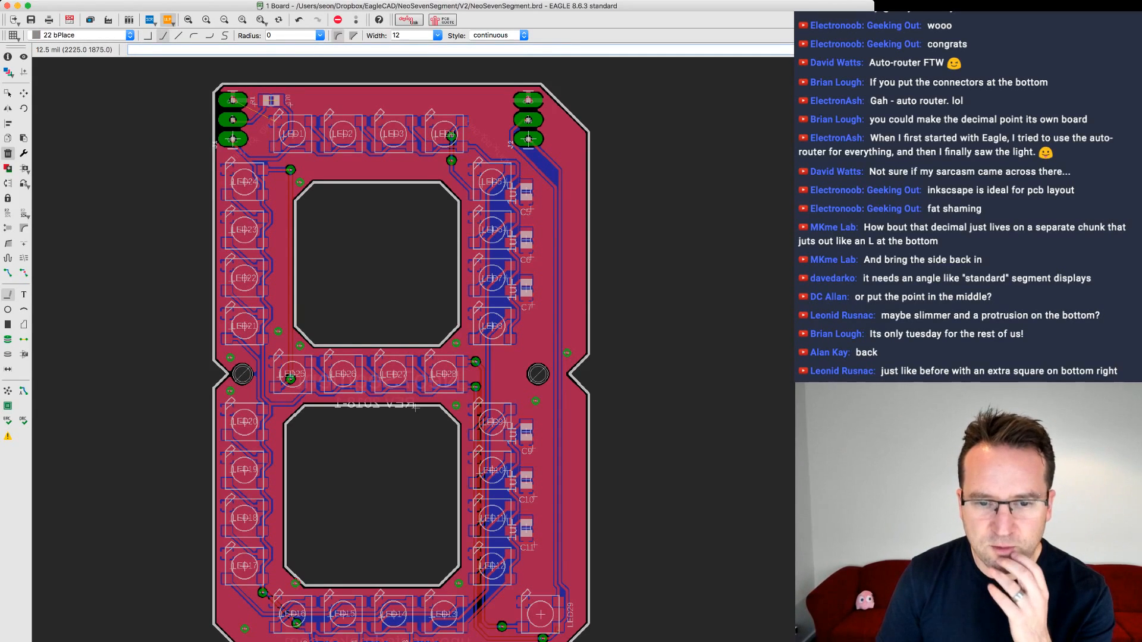
click(587, 578)
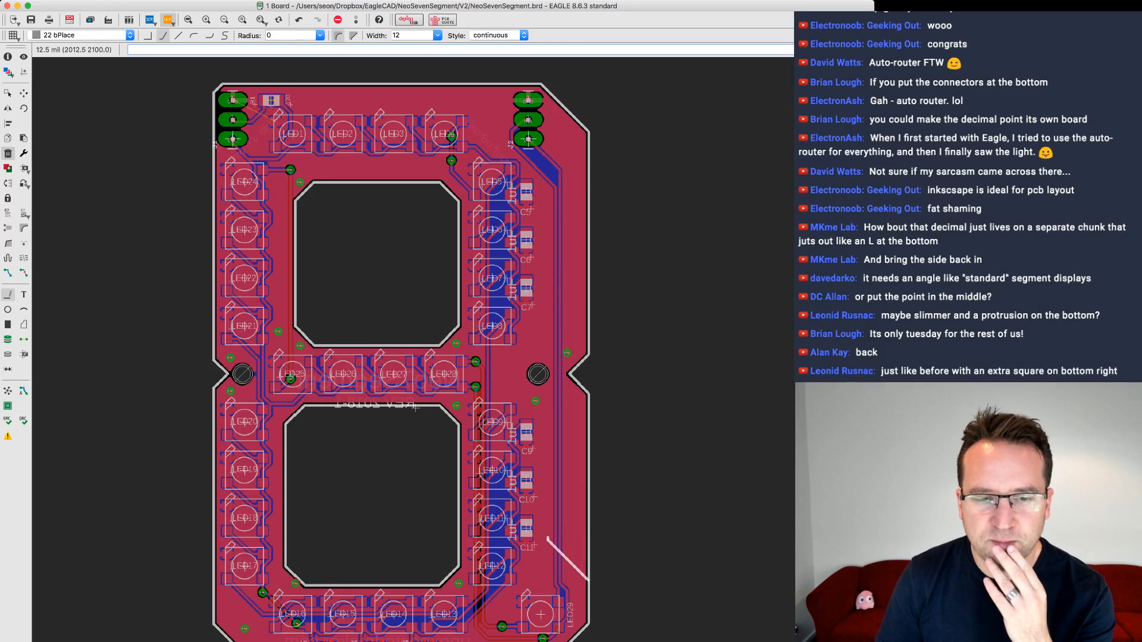
click(547, 539)
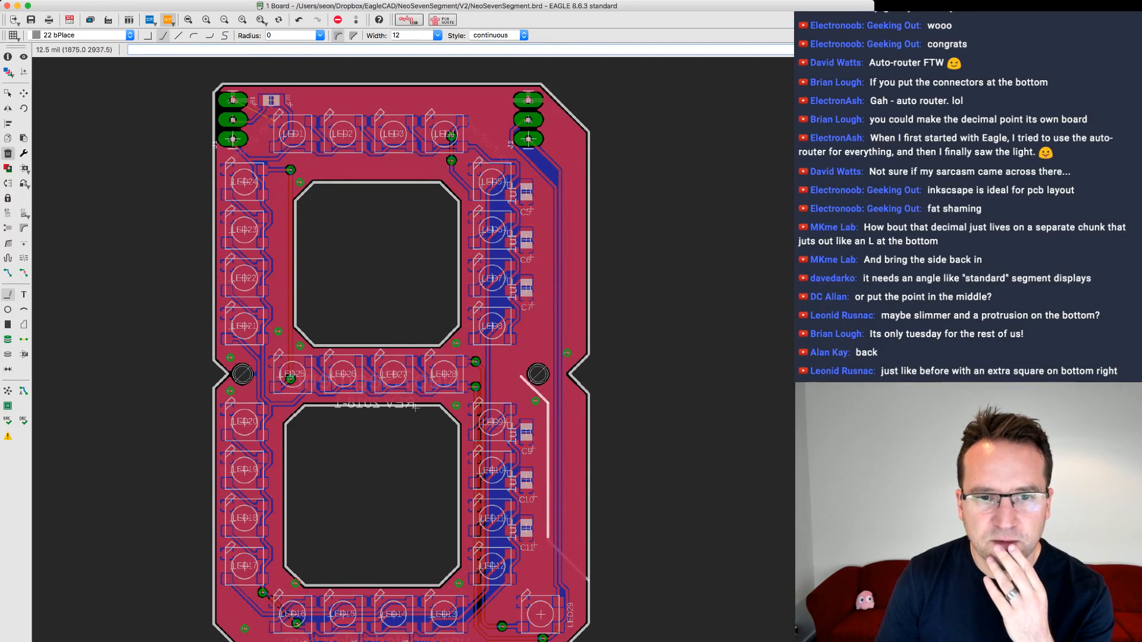
click(519, 376)
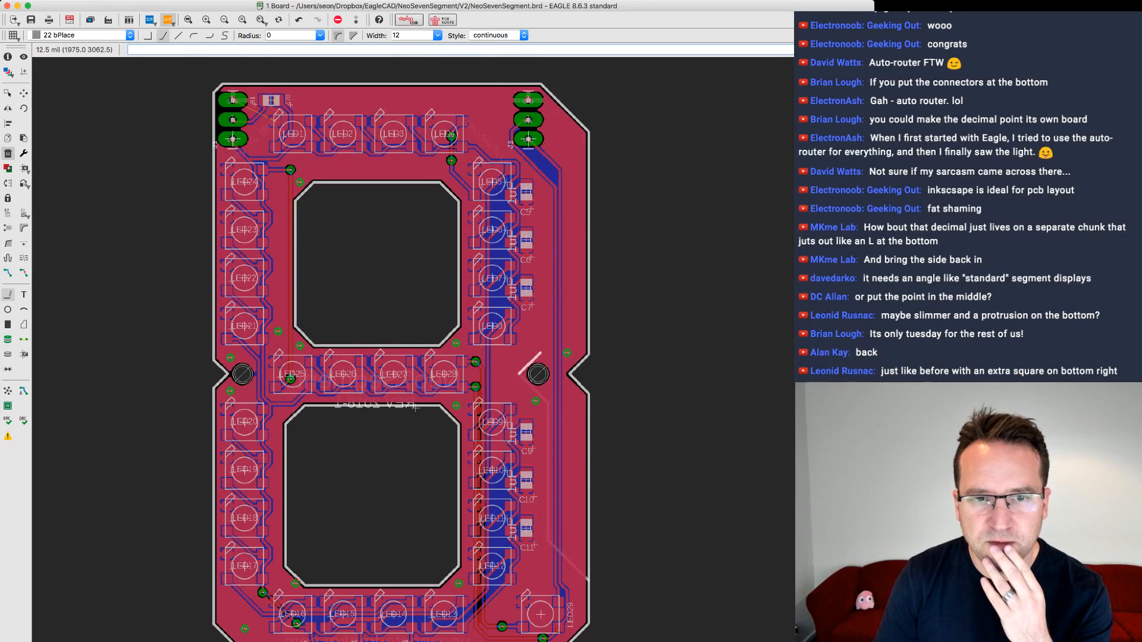
click(546, 350)
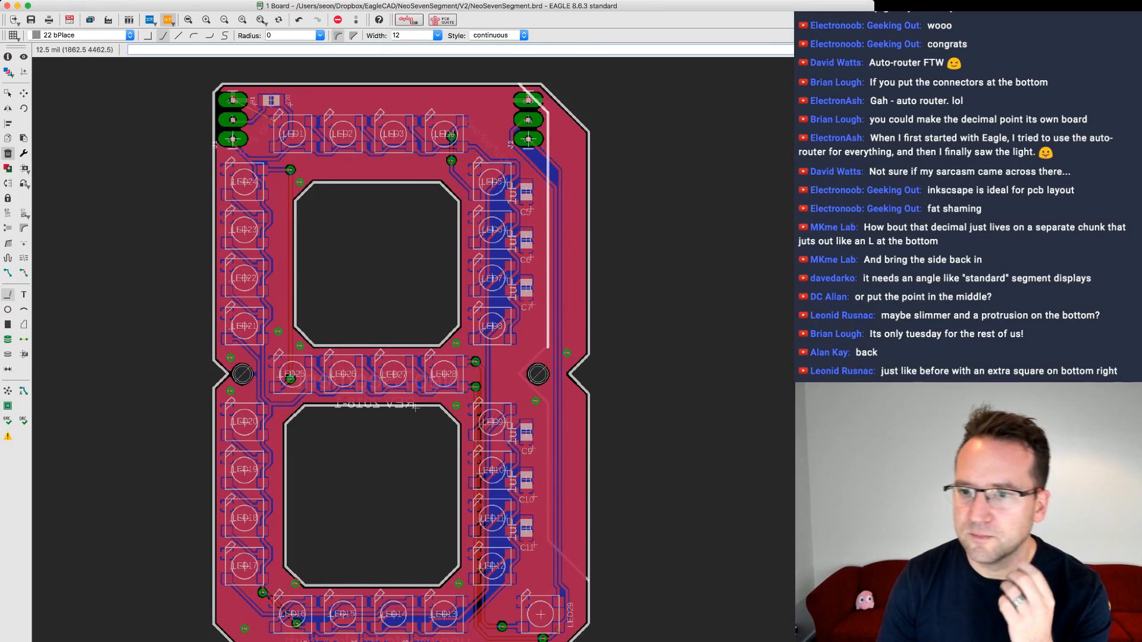
click(519, 84)
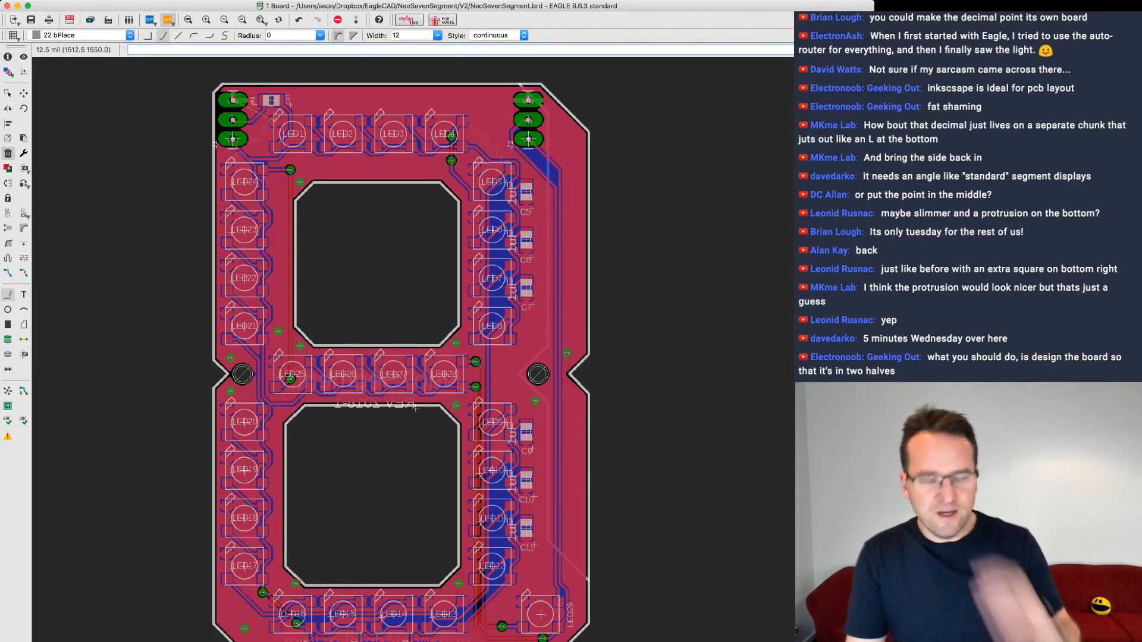
- Delete the outline's top edge, upper-right chamfer and notched right side down to LED29, and undo the last deletion
key(Escape)
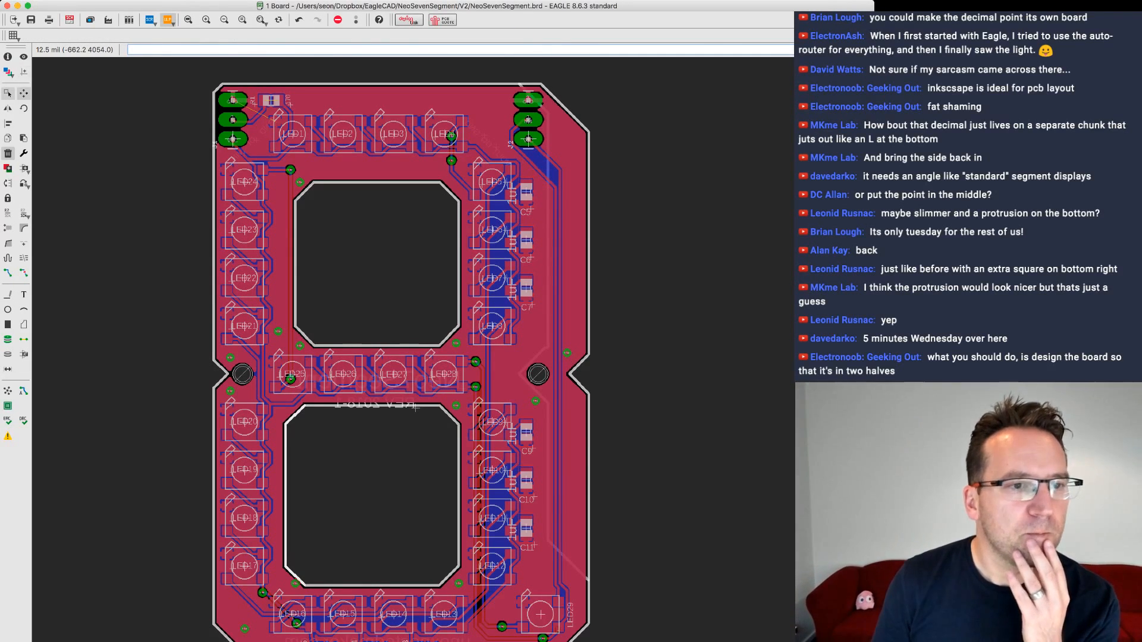
click(558, 68)
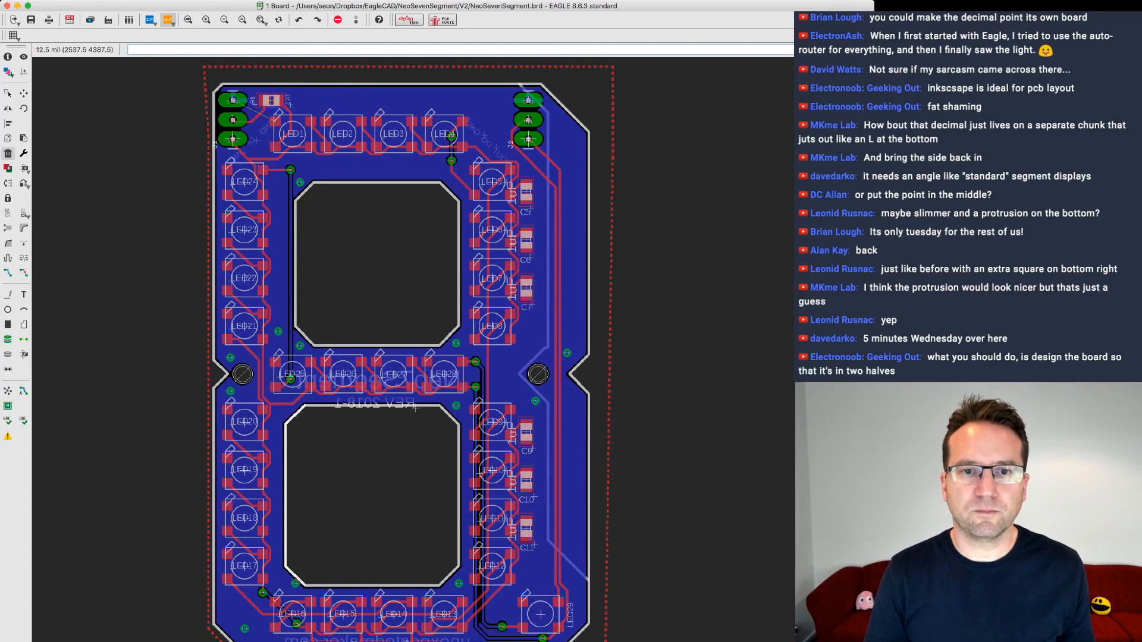
click(564, 107)
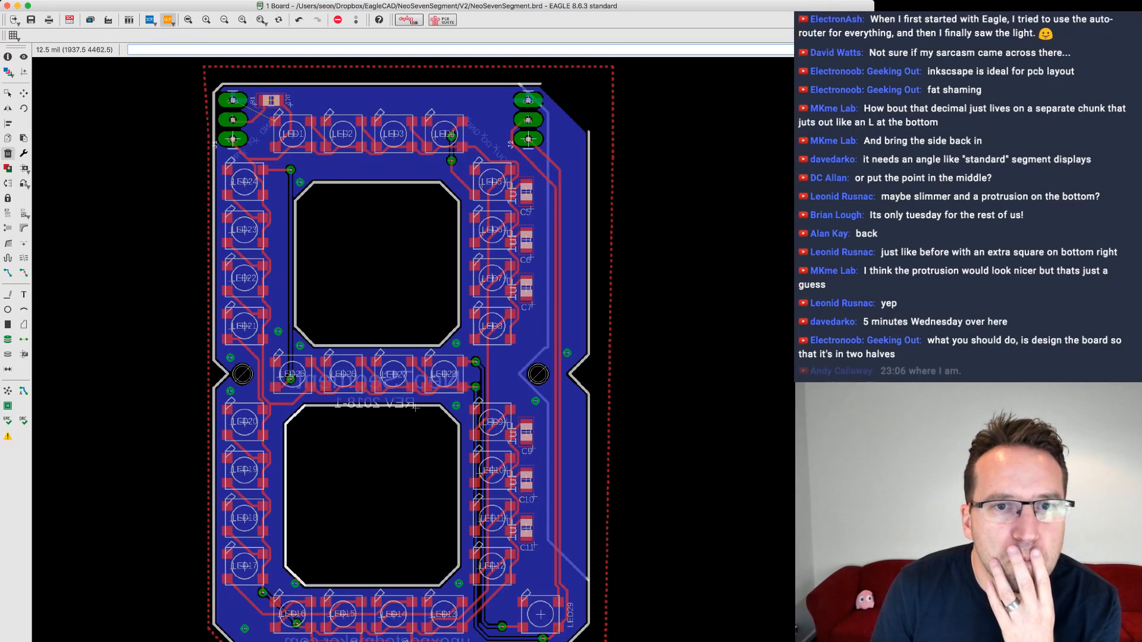
click(488, 84)
click(588, 136)
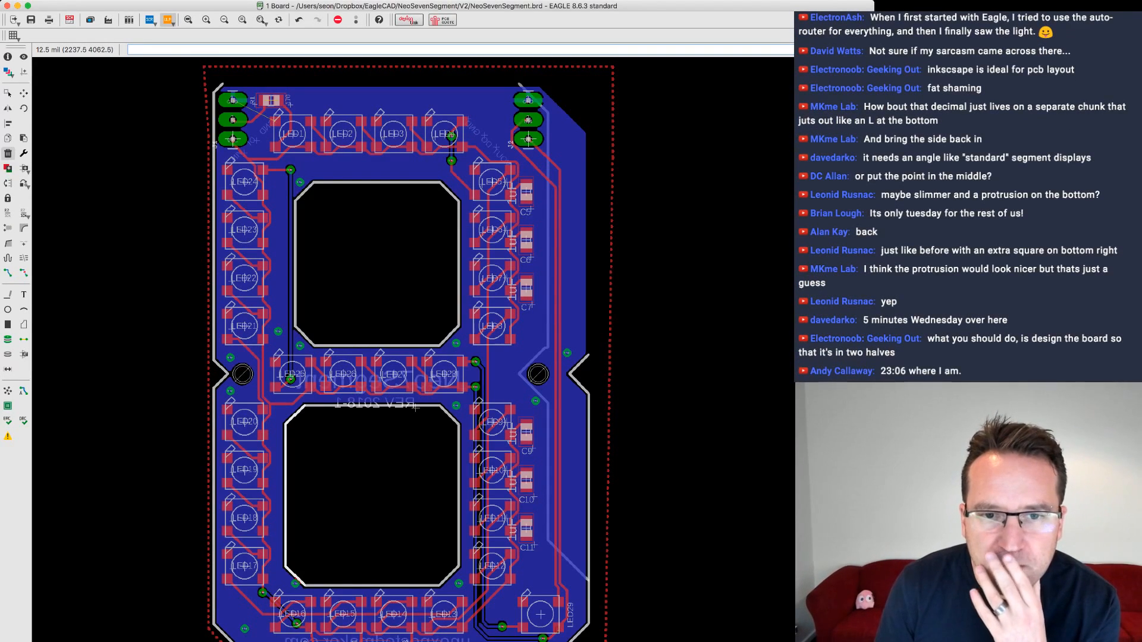
click(579, 365)
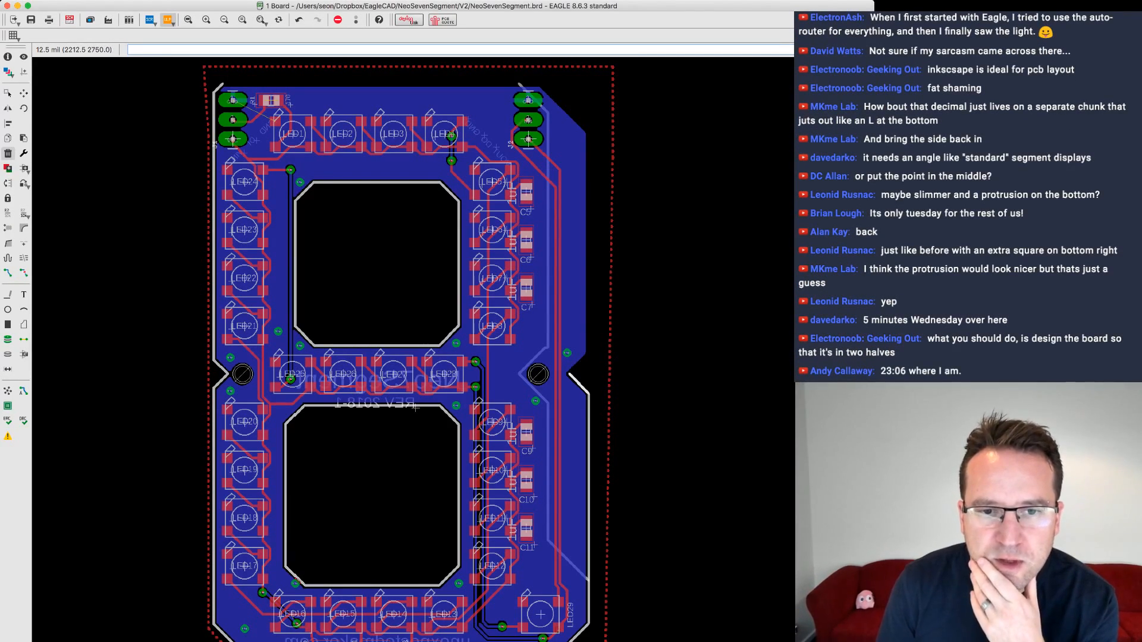
click(578, 384)
click(589, 473)
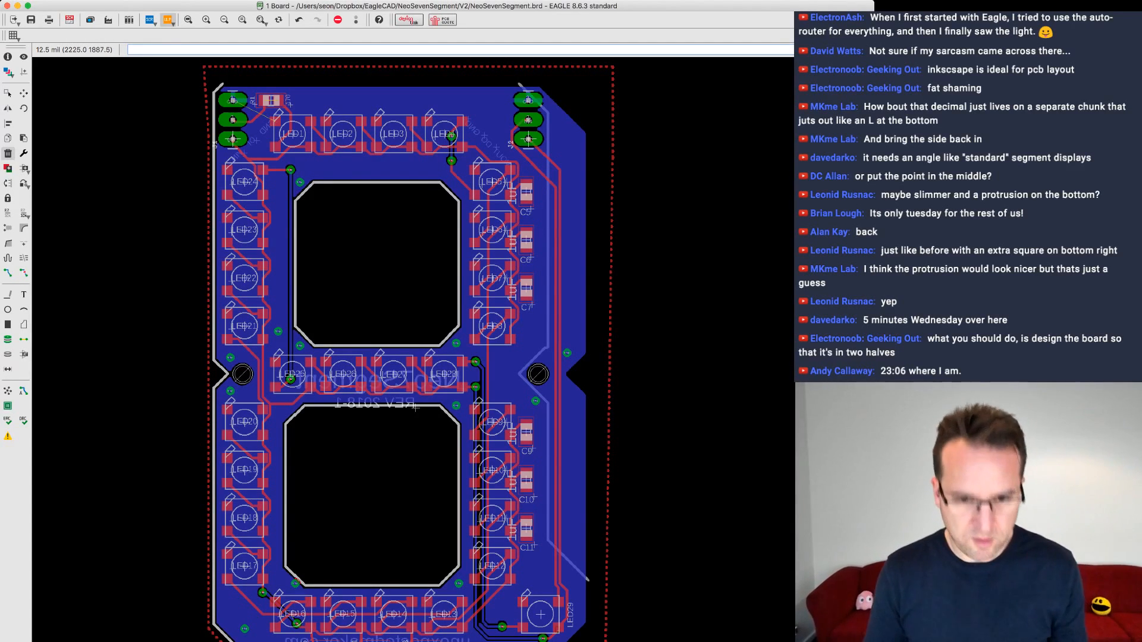
key(ctrl+z)
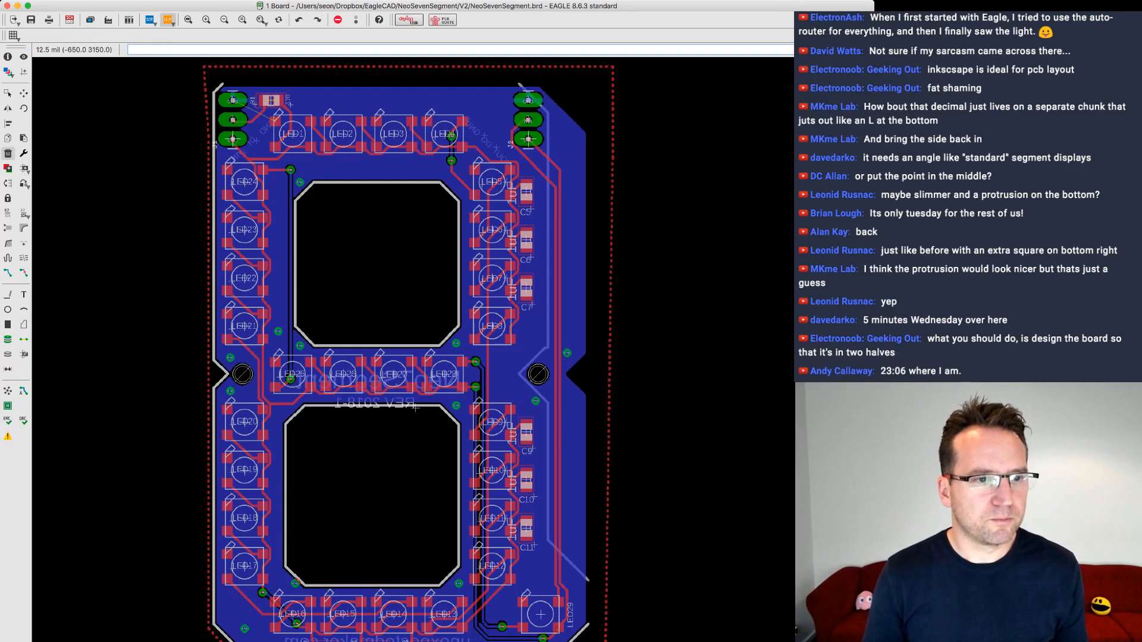
- Draw a short right edge beside LED29 and a new top edge on layer 22 bPlace to close the slimmer outline
click(8, 294)
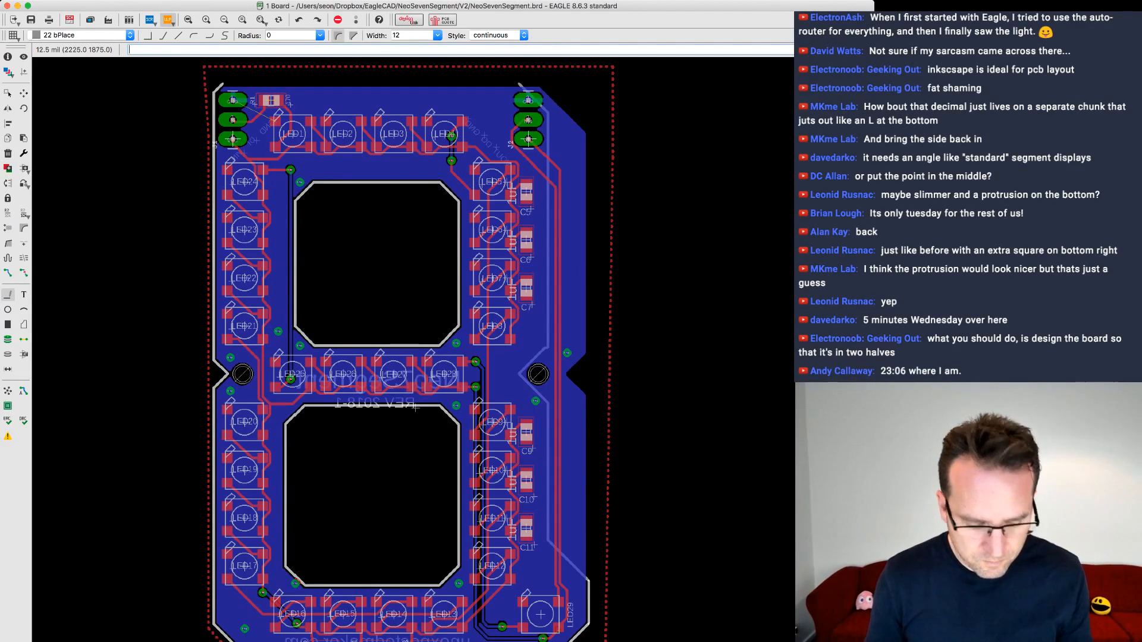
click(589, 581)
scroll(577, 597, up, 5)
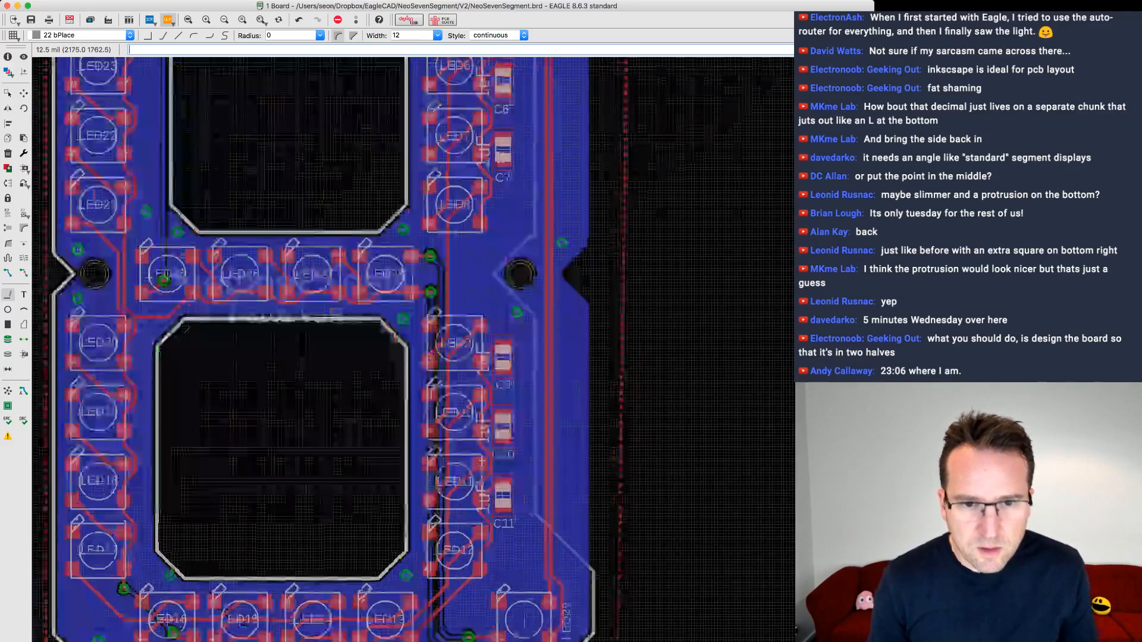
scroll(584, 593, down, 3)
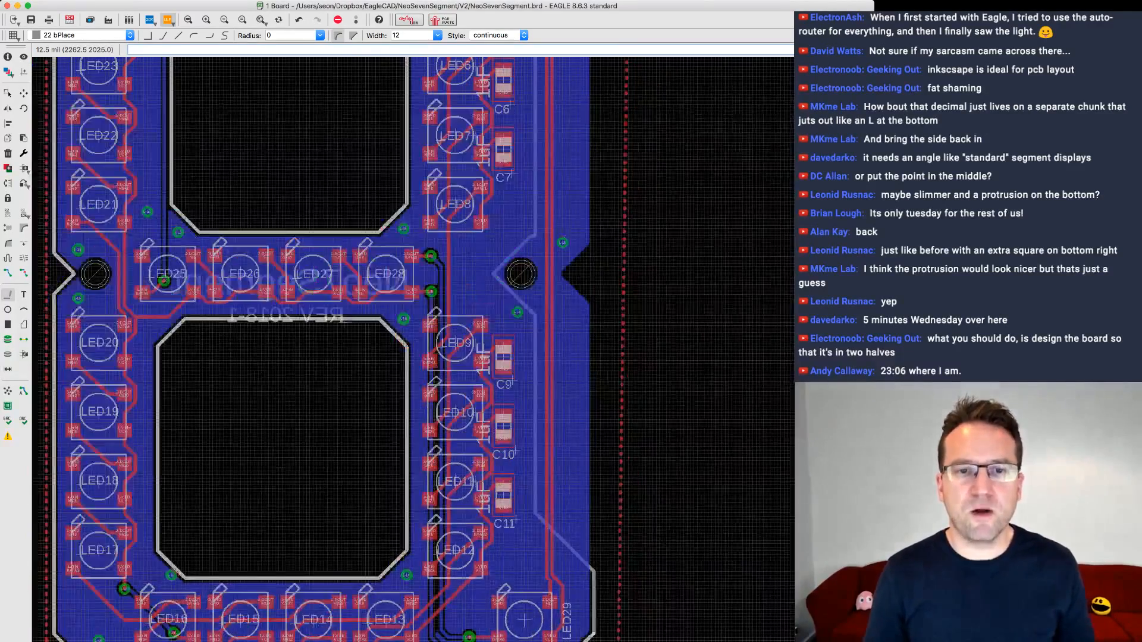
scroll(587, 280, down, 2)
middle_drag(586, 280, 596, 447)
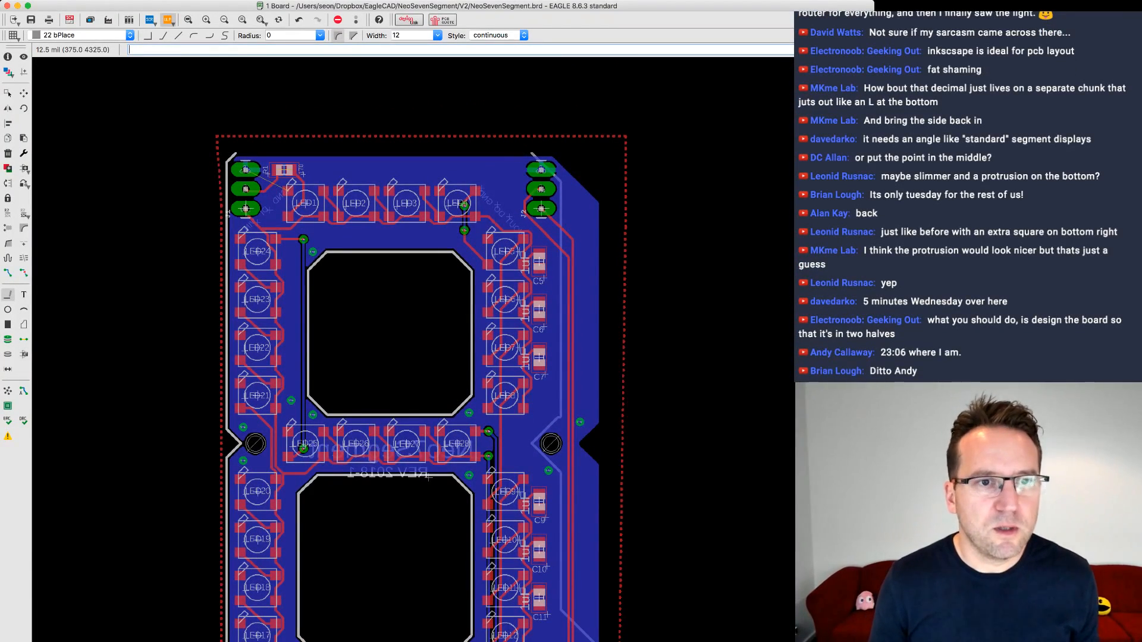
scroll(200, 181, up, 3)
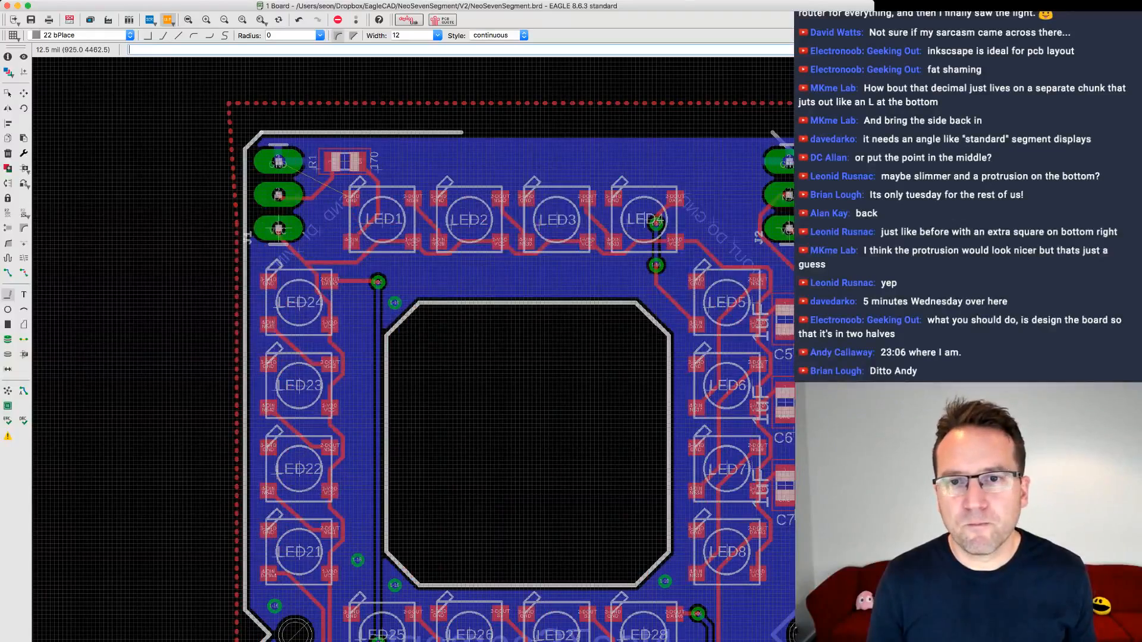
click(776, 132)
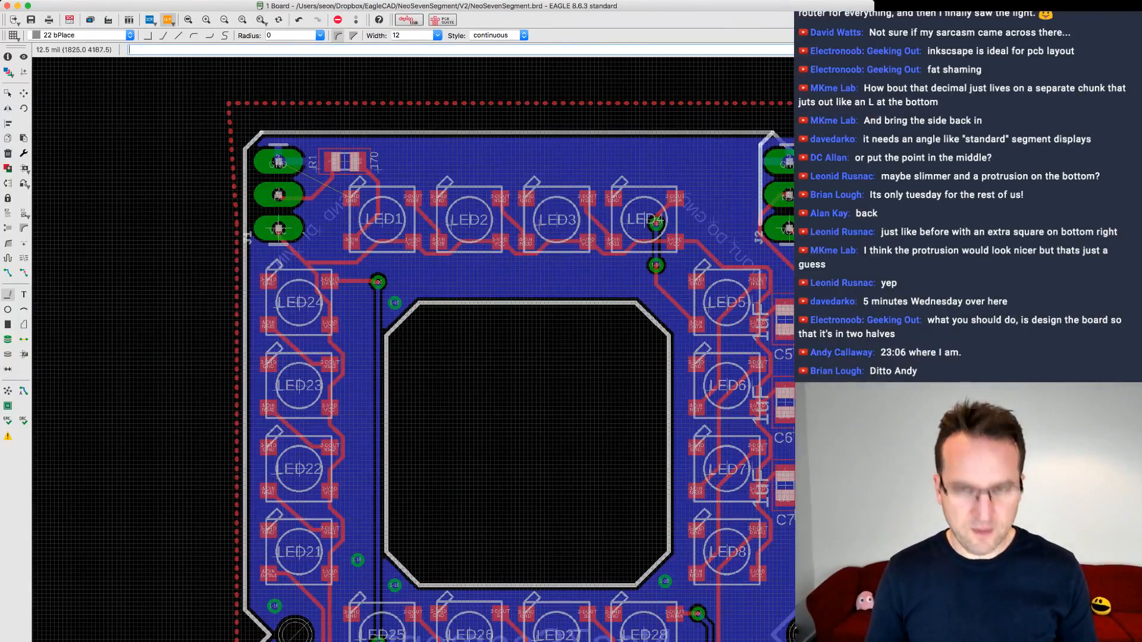
scroll(776, 132, down, 2)
middle_drag(748, 227, 539, 159)
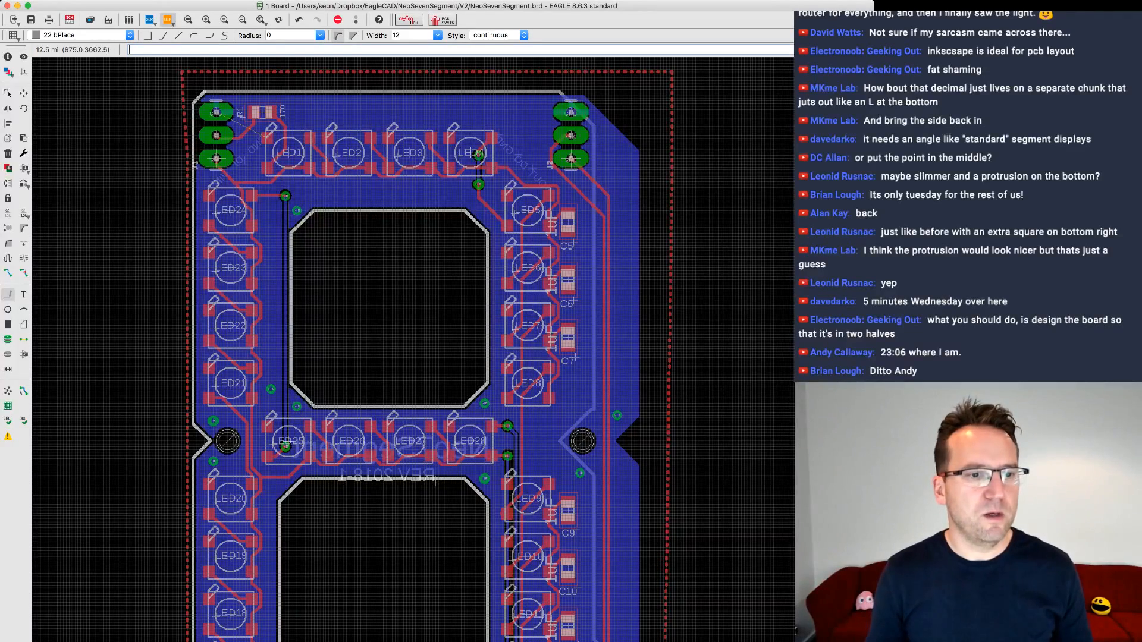
- Recalculate the ratsnest and undo the outline redraw and deletions back to the full-width board outline
click(8, 391)
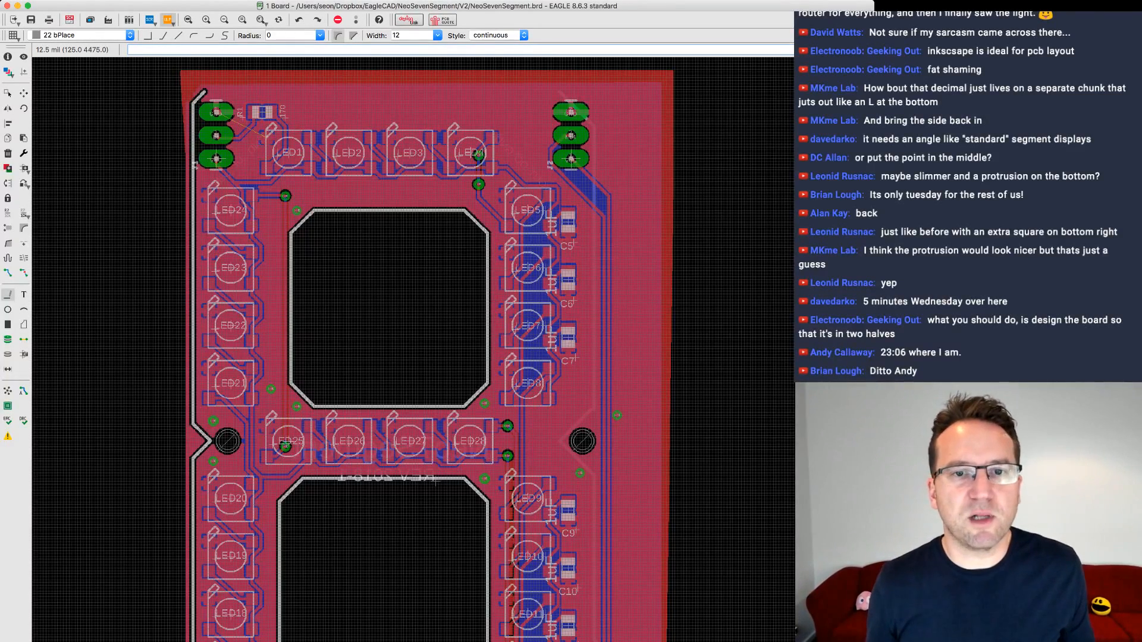
key(super+z)
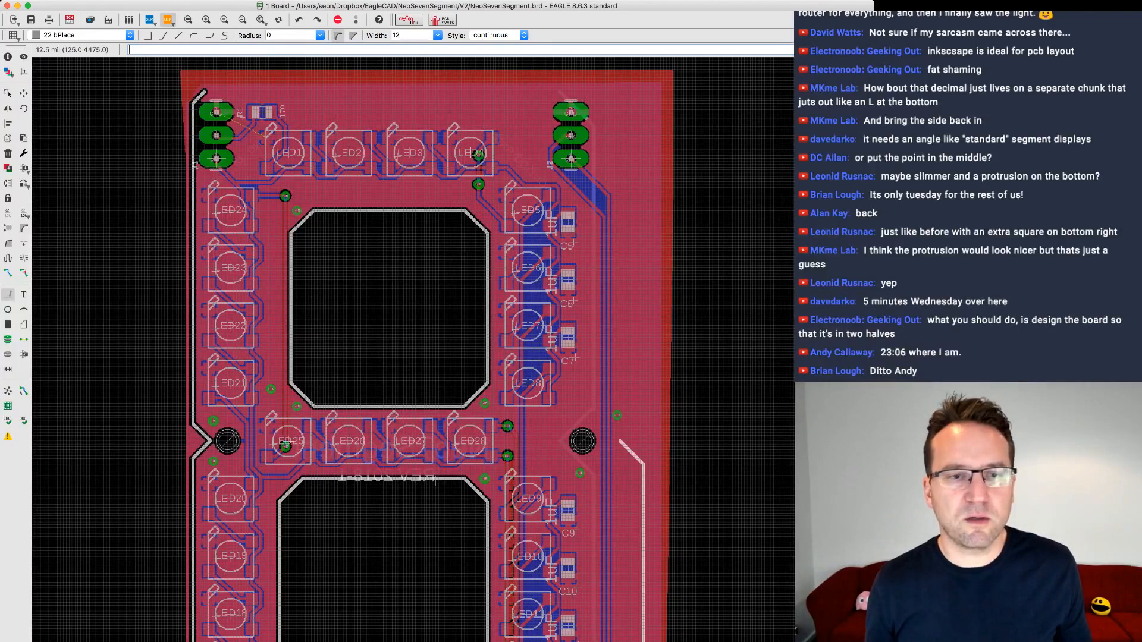
key(super+z)
key(super+z)
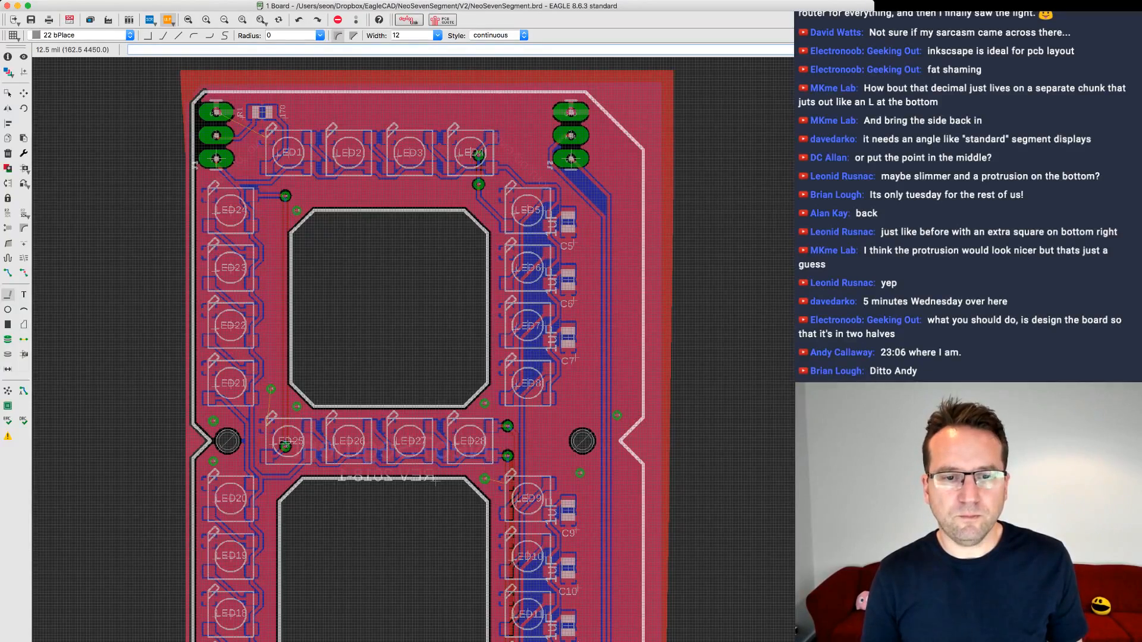
- Draw a slimmer right board edge on layer 20 Dimension, from above LED29, notched around the right mounting hole, to the top edge
scroll(417, 351, down, 5)
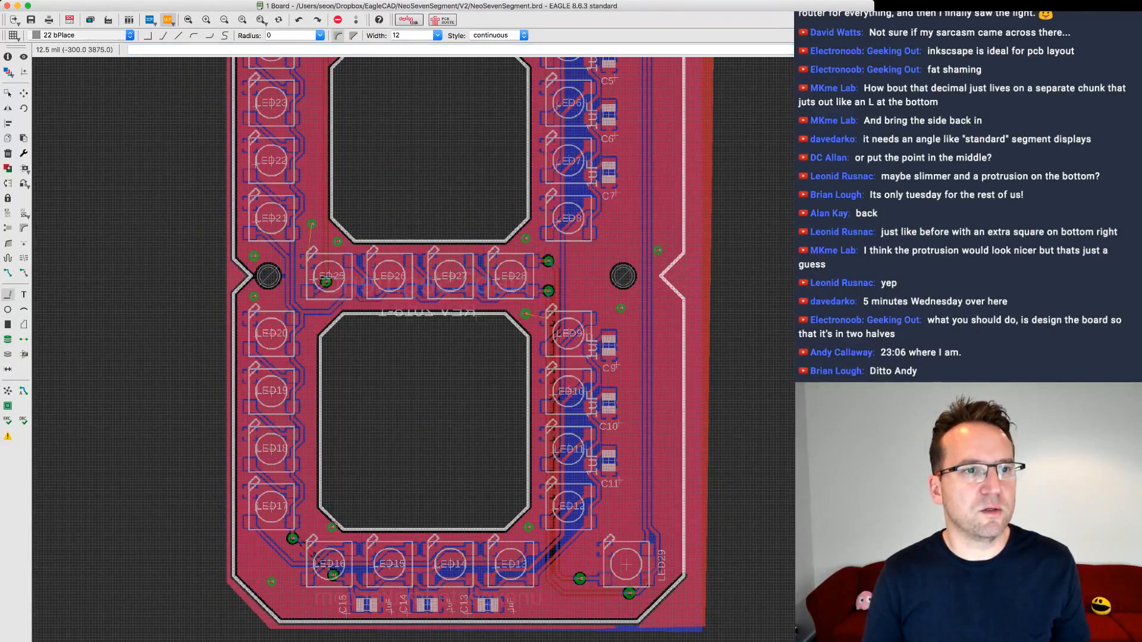
click(71, 14)
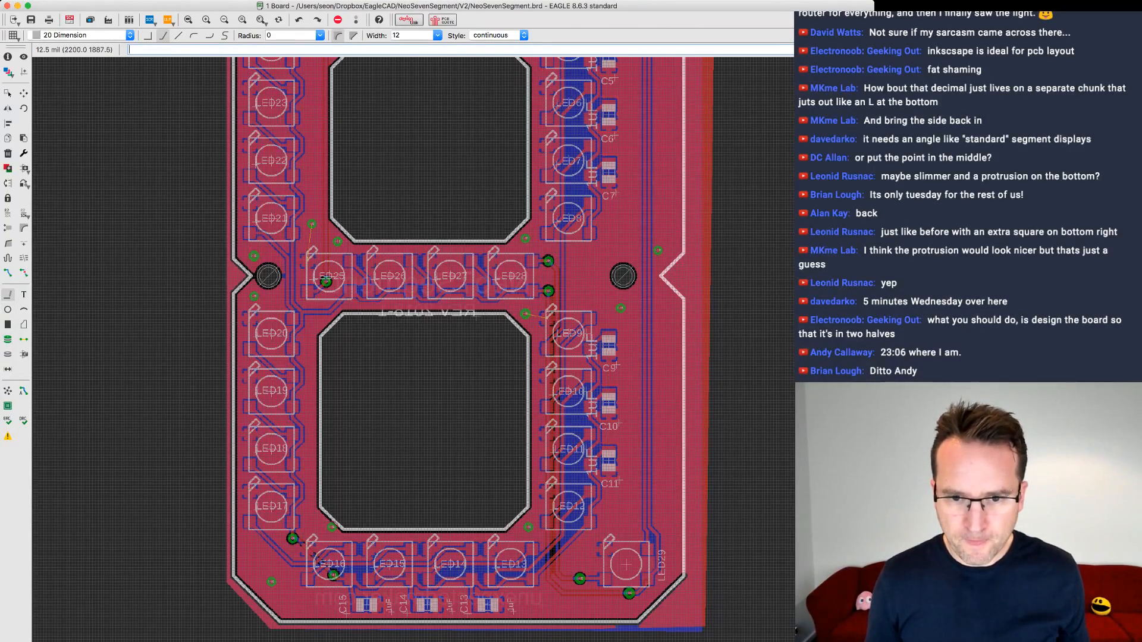
click(683, 513)
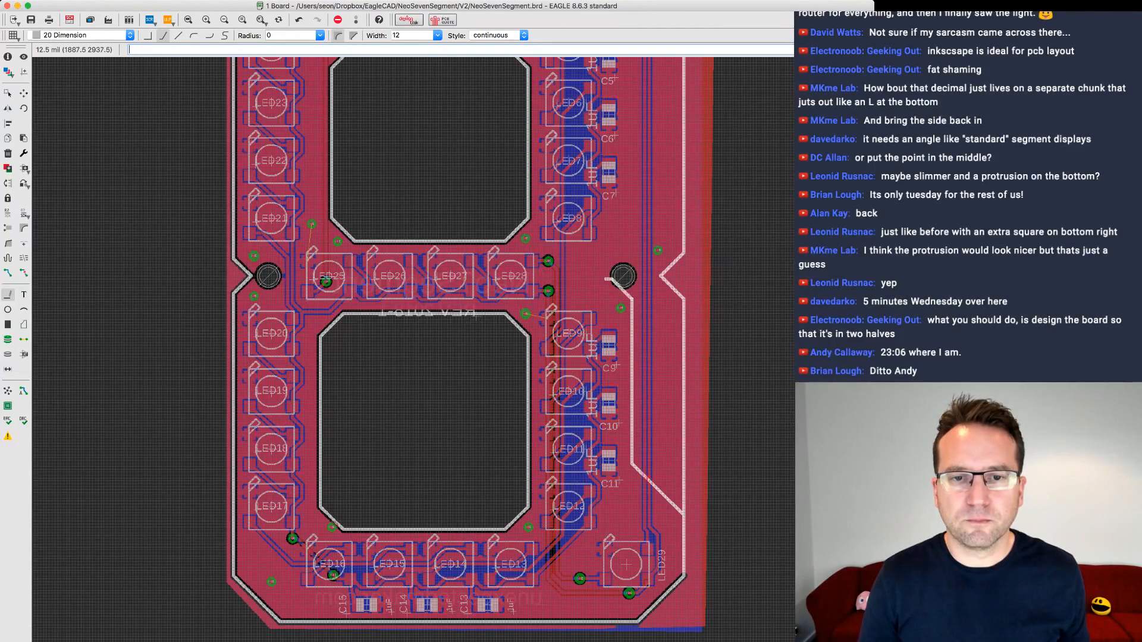
click(605, 272)
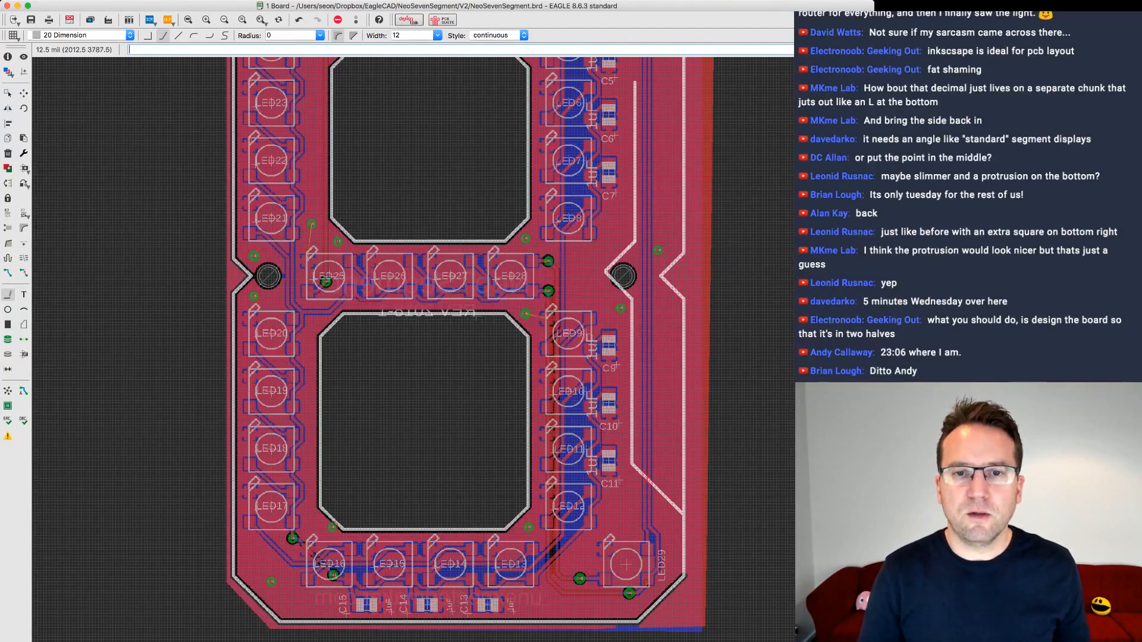
scroll(635, 76, up, 10)
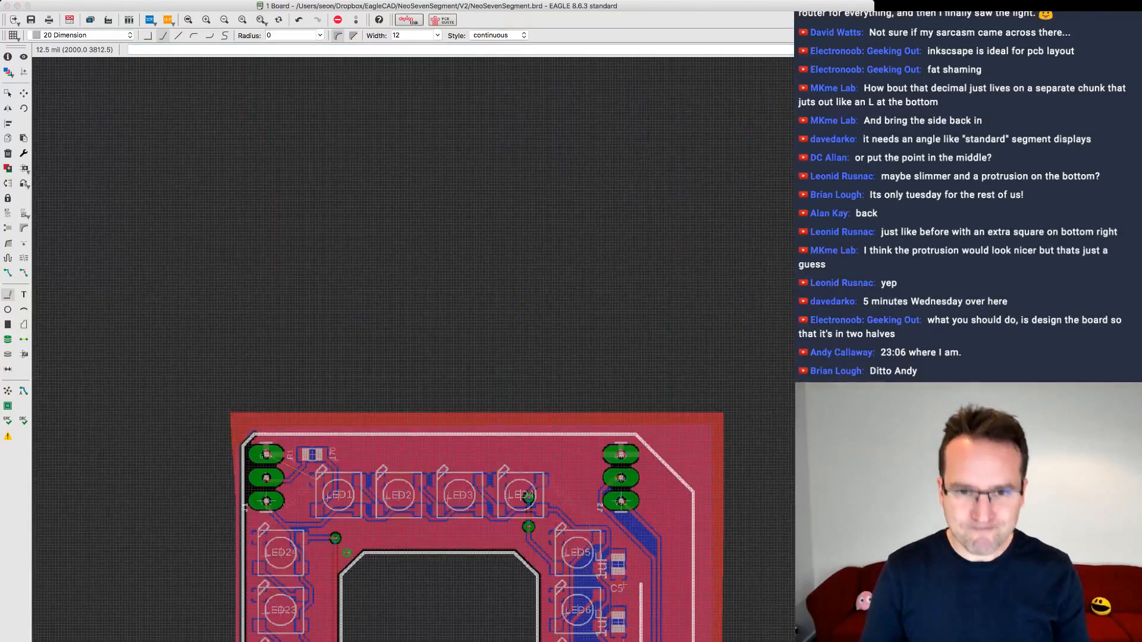
click(639, 560)
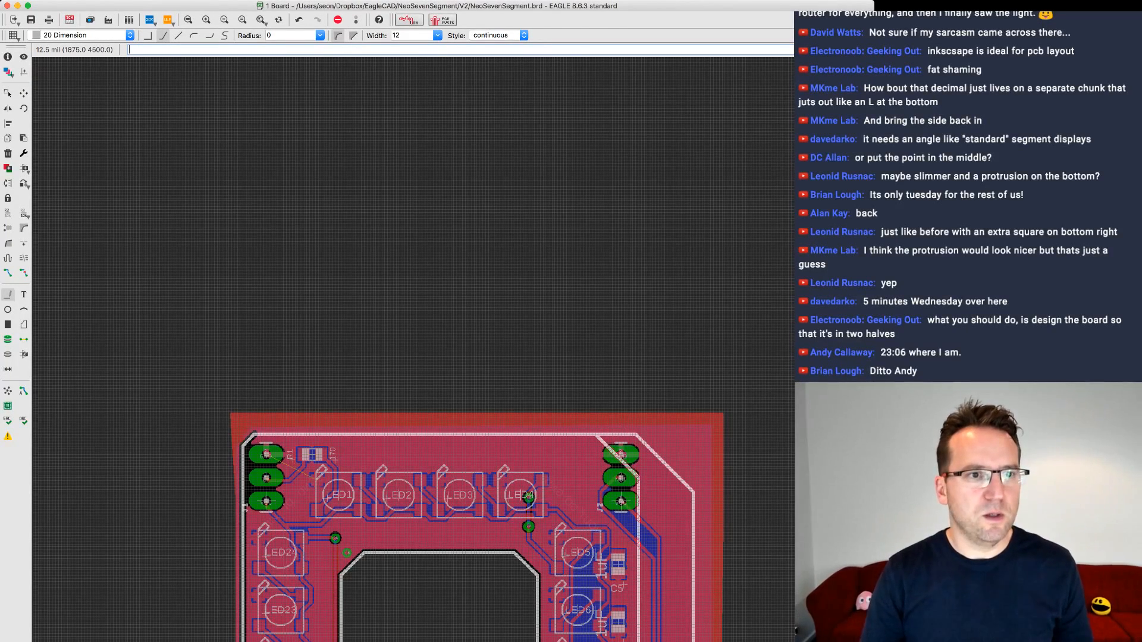
- Remove the old outline's upper-right chamfer and the surplus end of the top edge beyond the slimmer outline
click(23, 94)
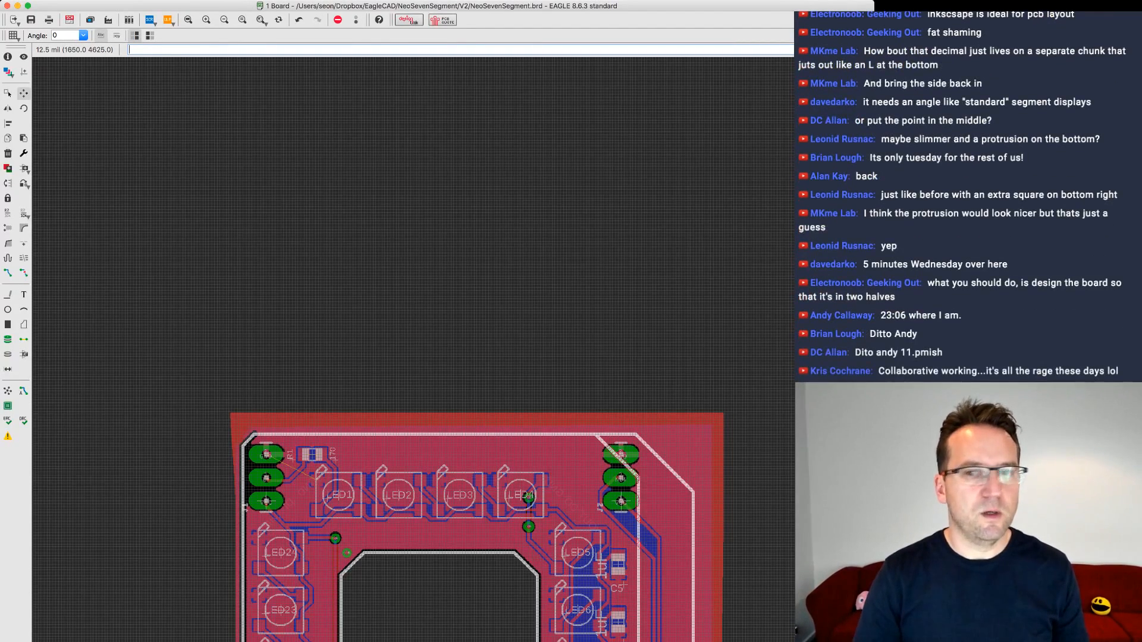
click(8, 93)
middle_drag(594, 583, 583, 340)
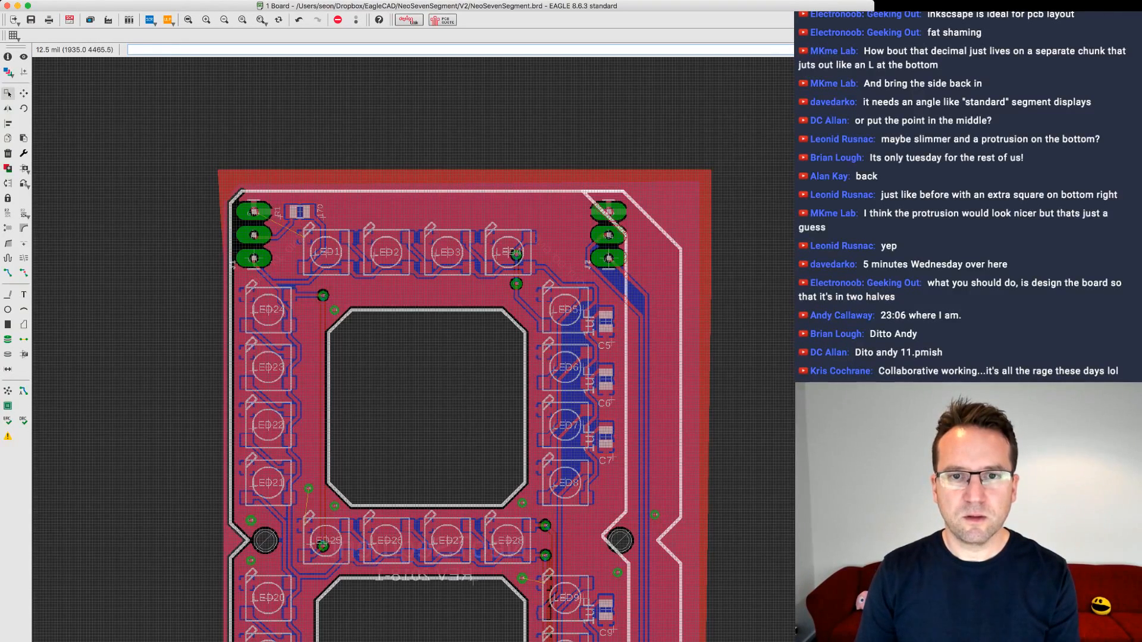
key(super+z)
click(651, 219)
key(Delete)
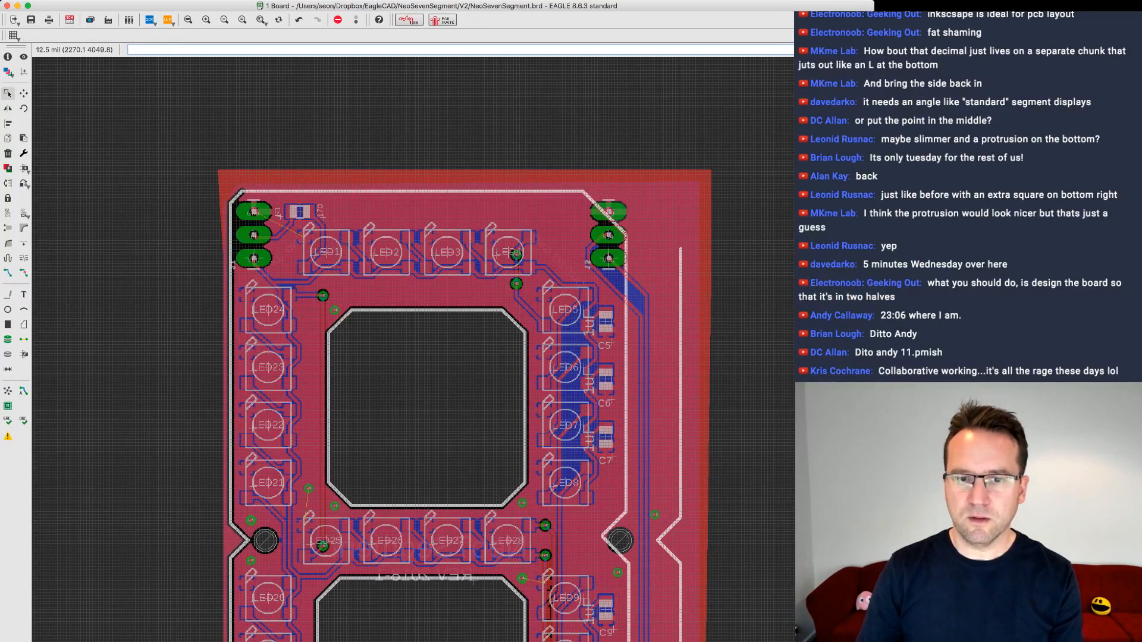
- Delete the old outline's straight right side and mounting-hole notch, down to where the new edge meets it above LED29
drag(681, 321, 684, 533)
key(Delete)
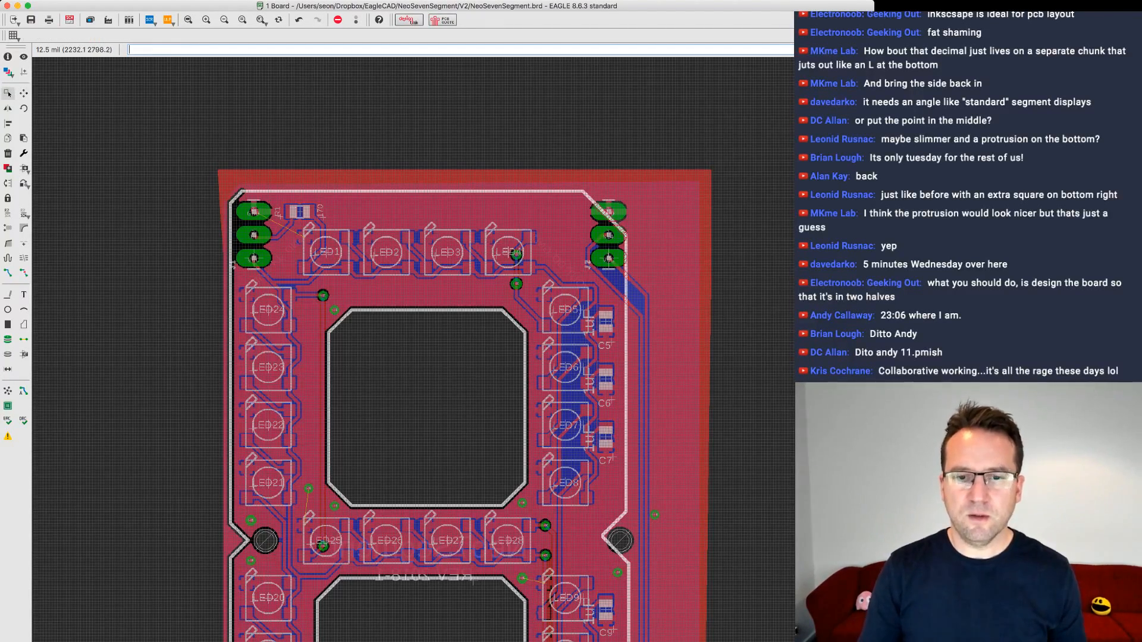
scroll(416, 351, down, 10)
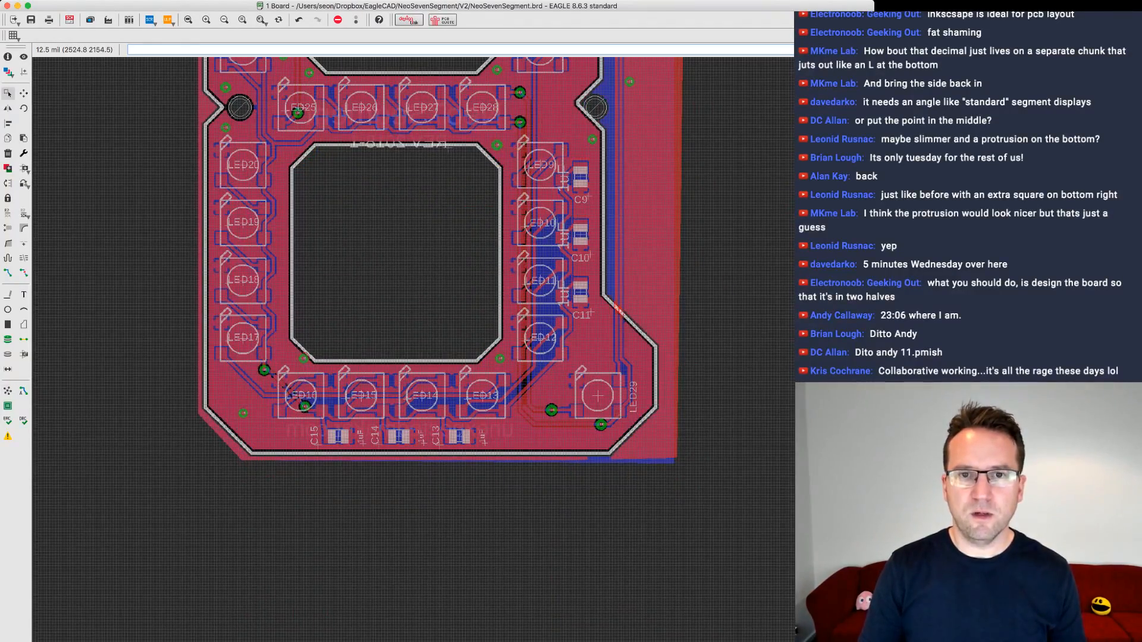
scroll(416, 351, up, 2)
scroll(416, 350, up, 5)
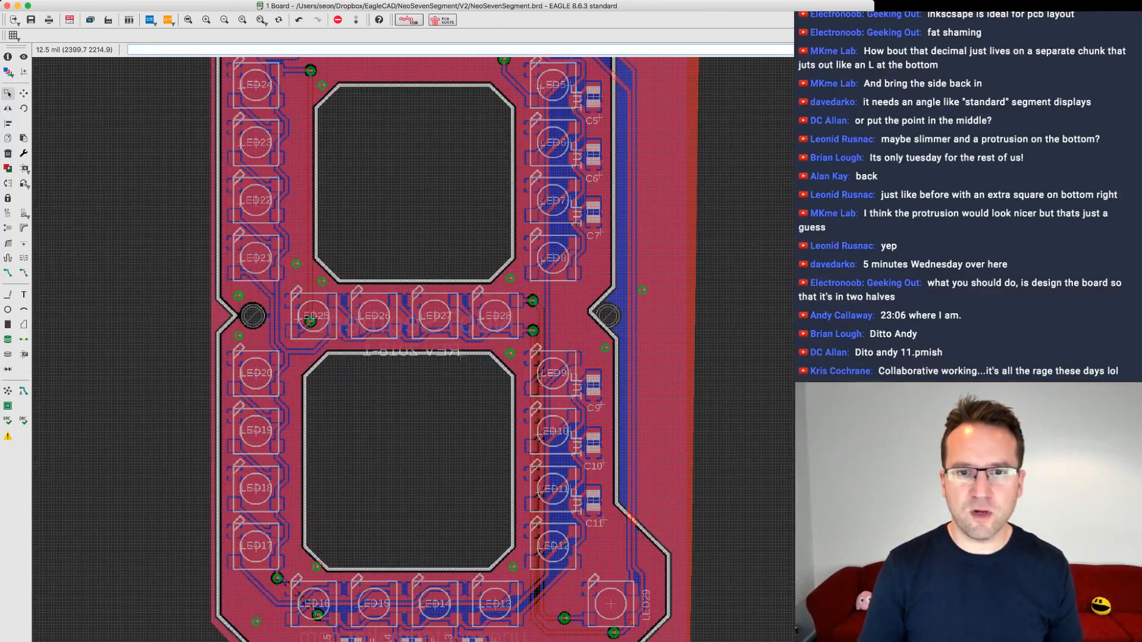
scroll(711, 469, down, 1)
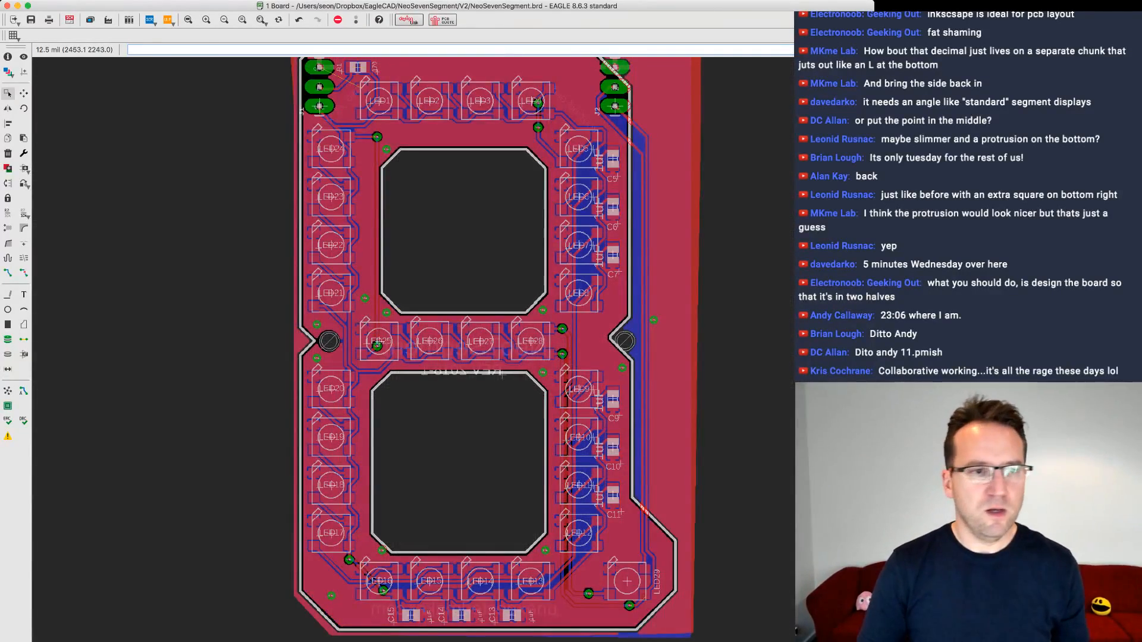
- Rip up the VCC traces running outside the slimmer right board edge between J2 and LED29, and recalculate the ratsnest
click(24, 273)
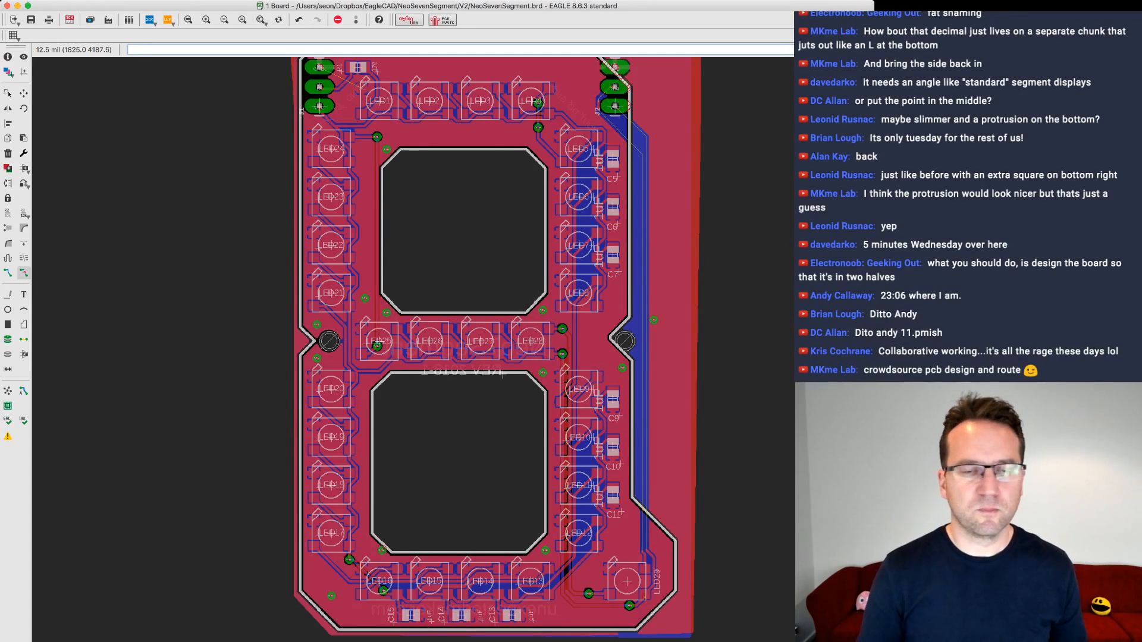
scroll(607, 94, up, 5)
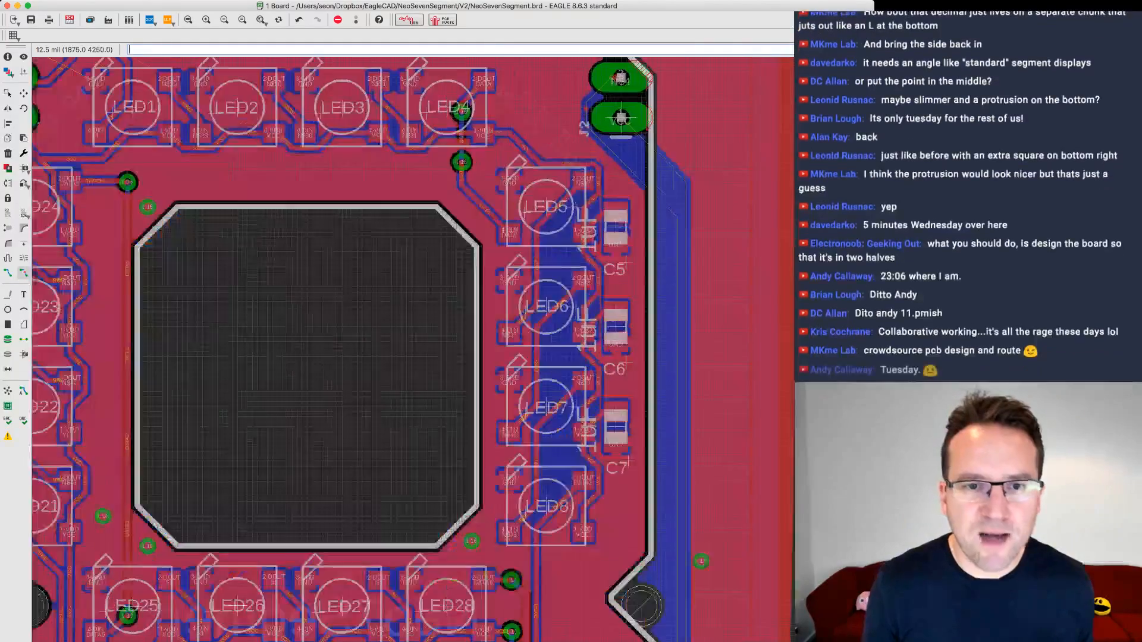
scroll(598, 107, up, 5)
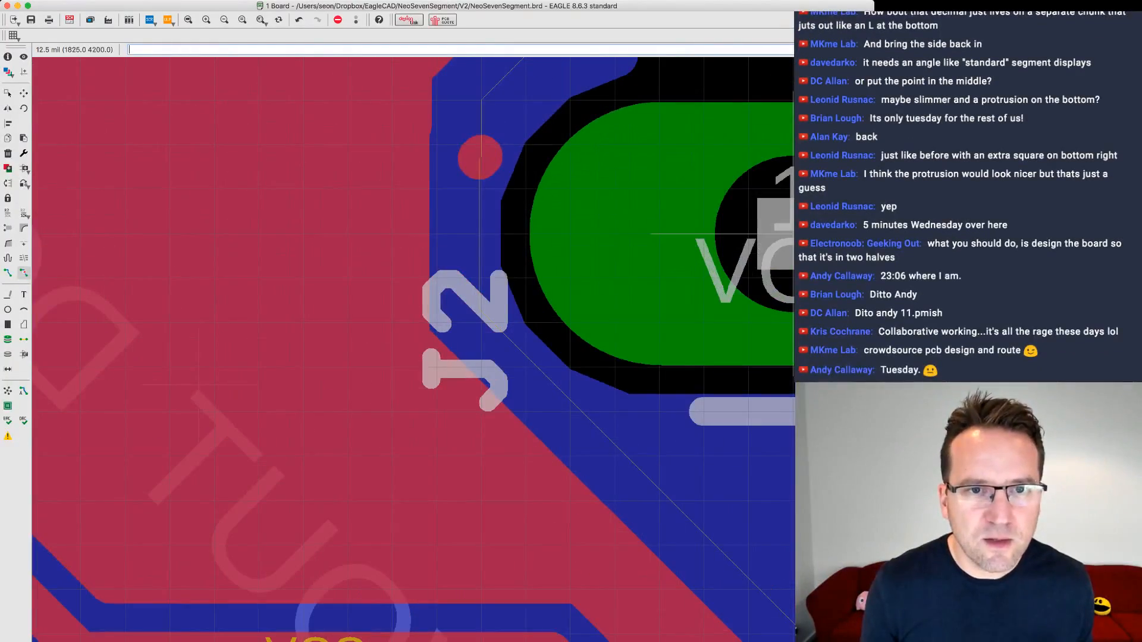
scroll(480, 157, down, 5)
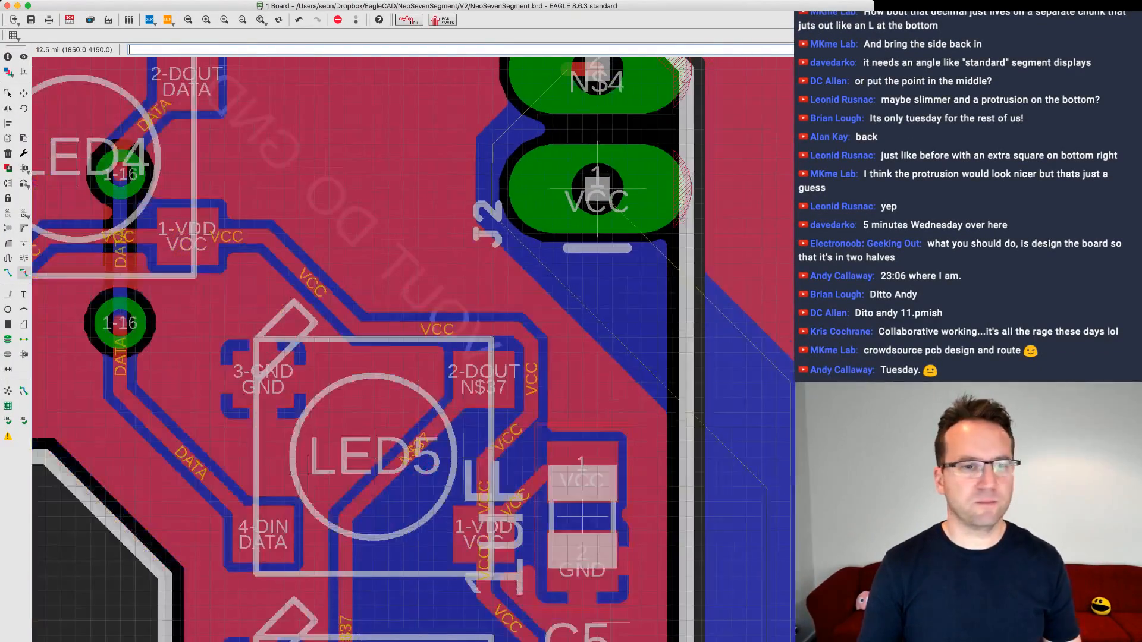
scroll(597, 189, down, 6)
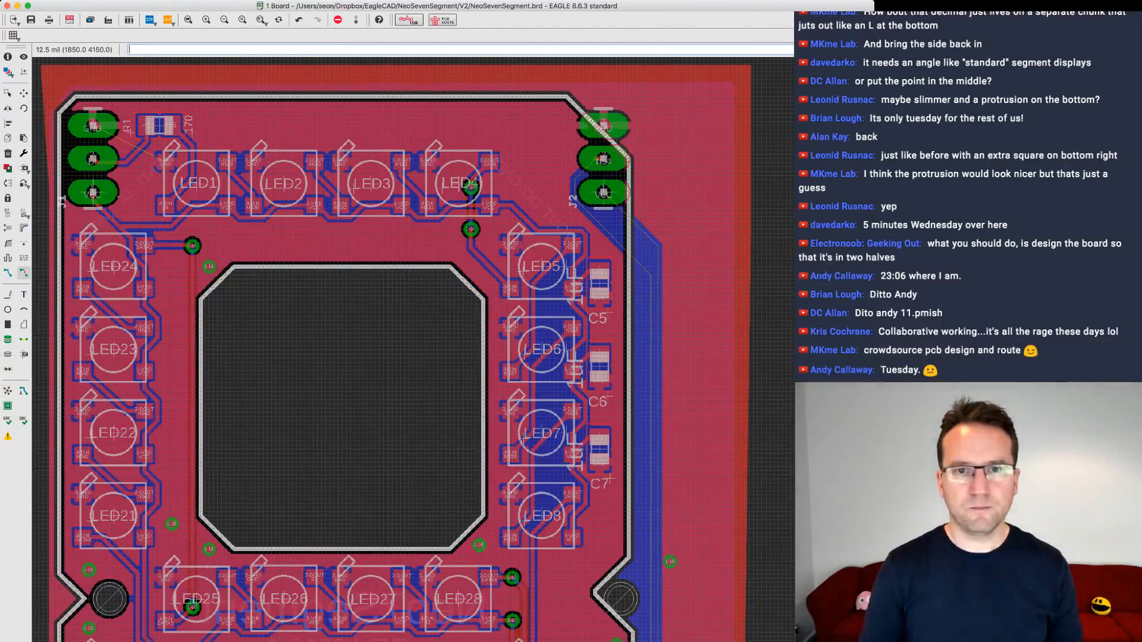
click(7, 391)
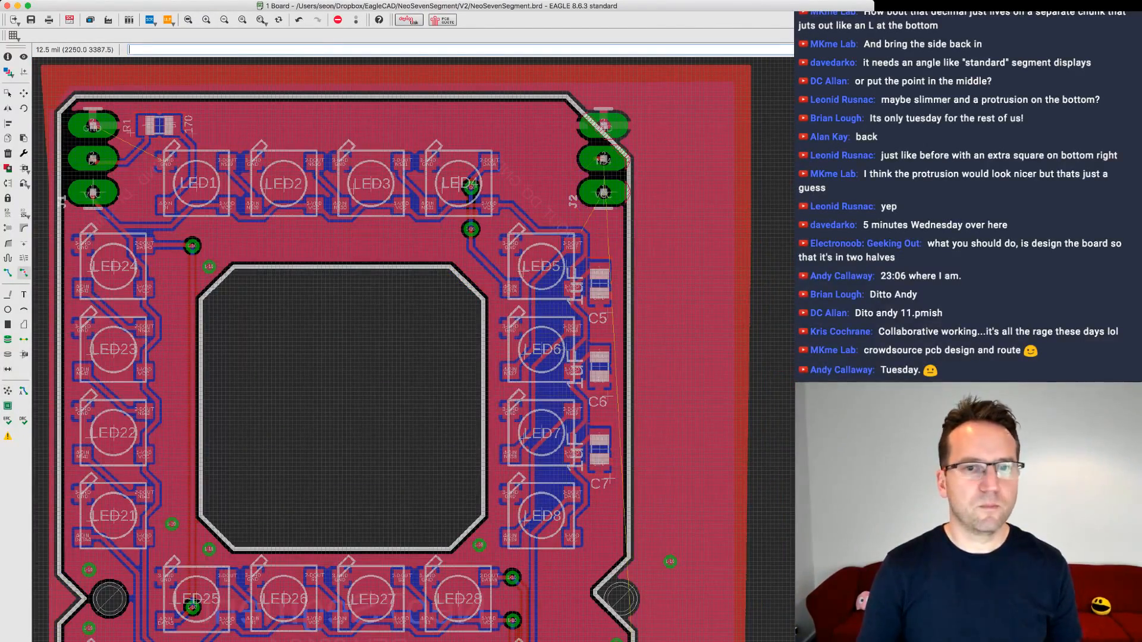
- Move connector J2 inward so its three pads sit inside the slimmer outline's upper-right corner
click(24, 93)
click(603, 159)
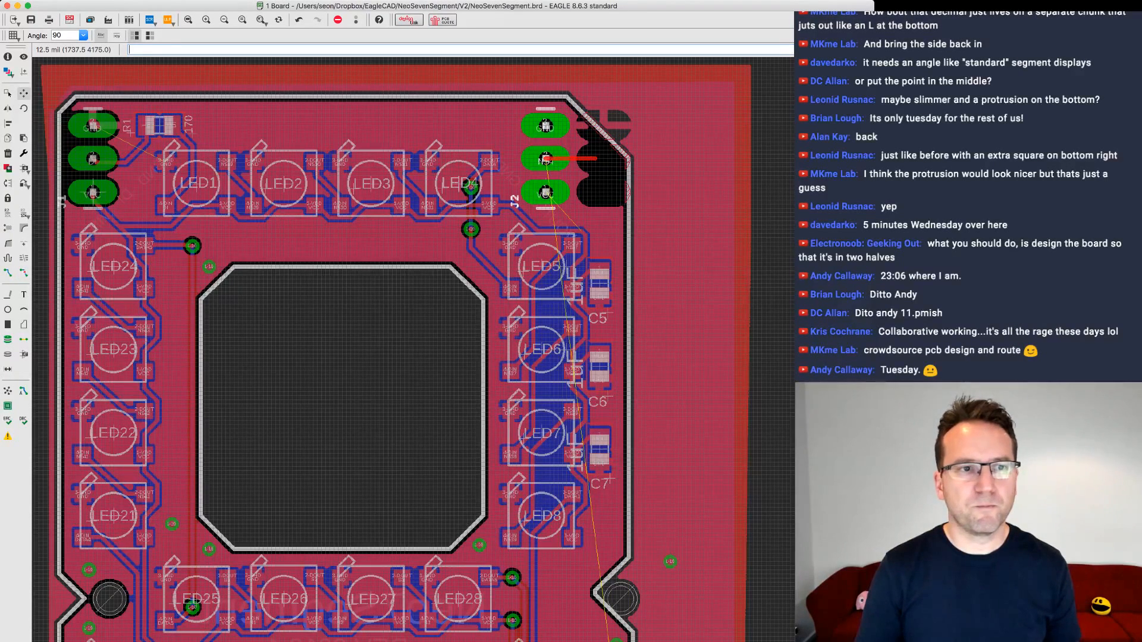
click(545, 159)
- Move the right mounting hole inward beside its outline notch and recalculate the ratsnest for the whole board
scroll(766, 502, down, 1)
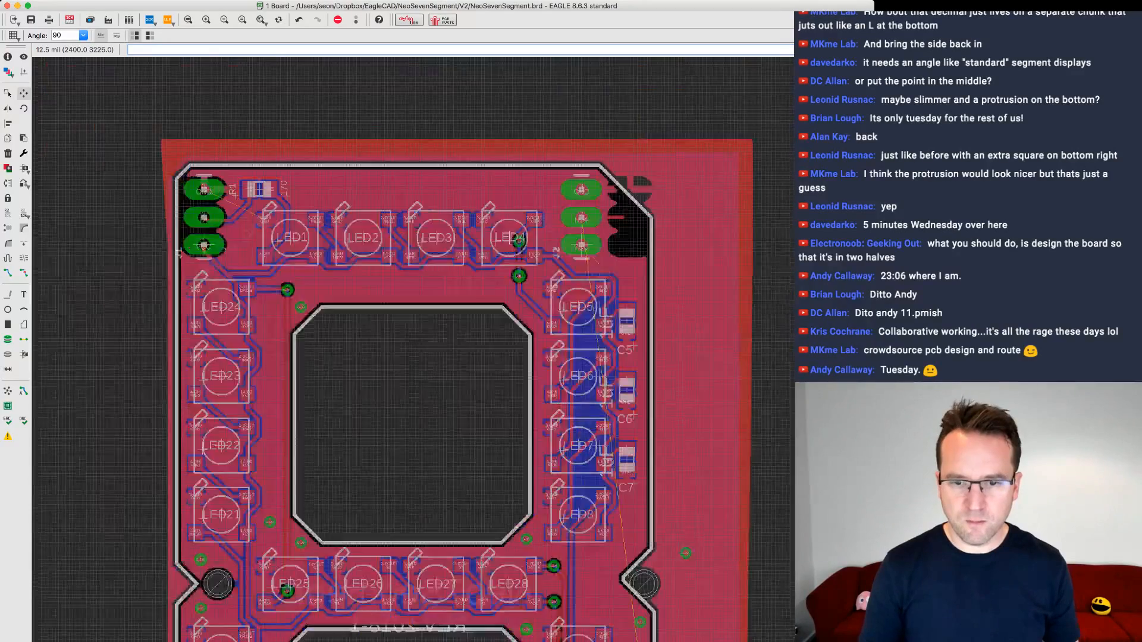
scroll(763, 505, down, 1)
click(699, 545)
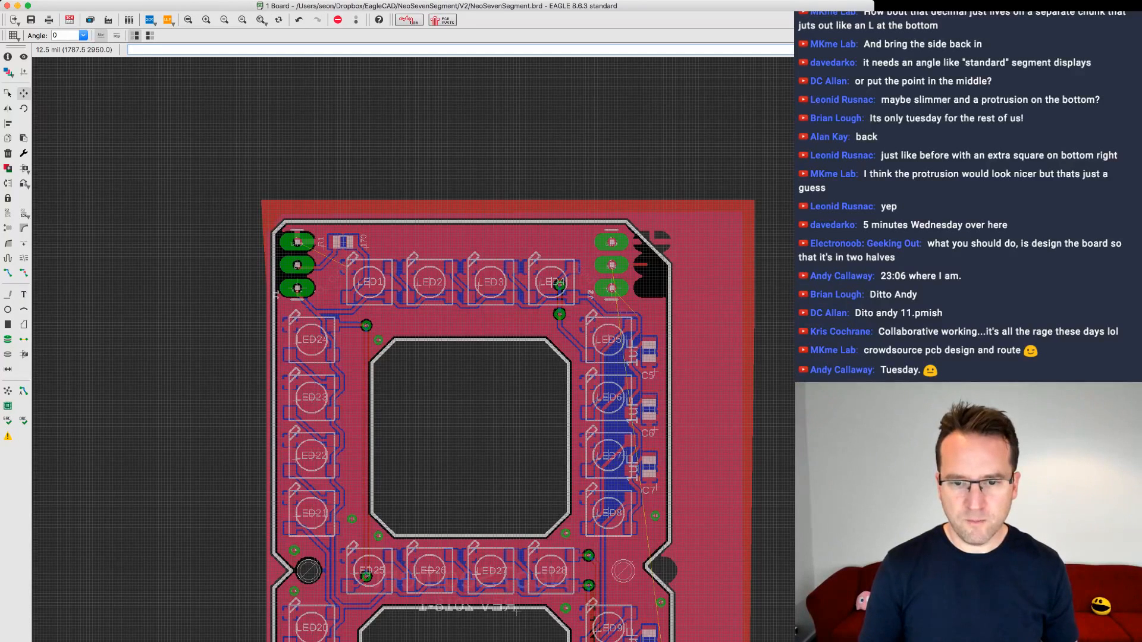
scroll(667, 578, down, 1)
scroll(767, 600, down, 1)
middle_drag(767, 599, 622, 239)
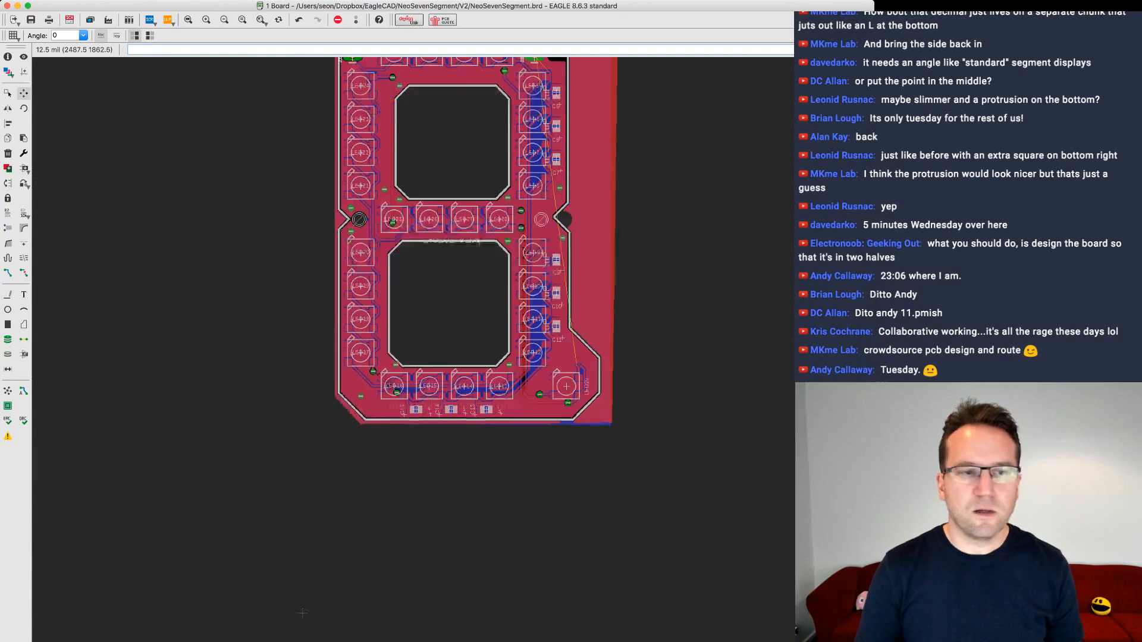
scroll(624, 370, up, 2)
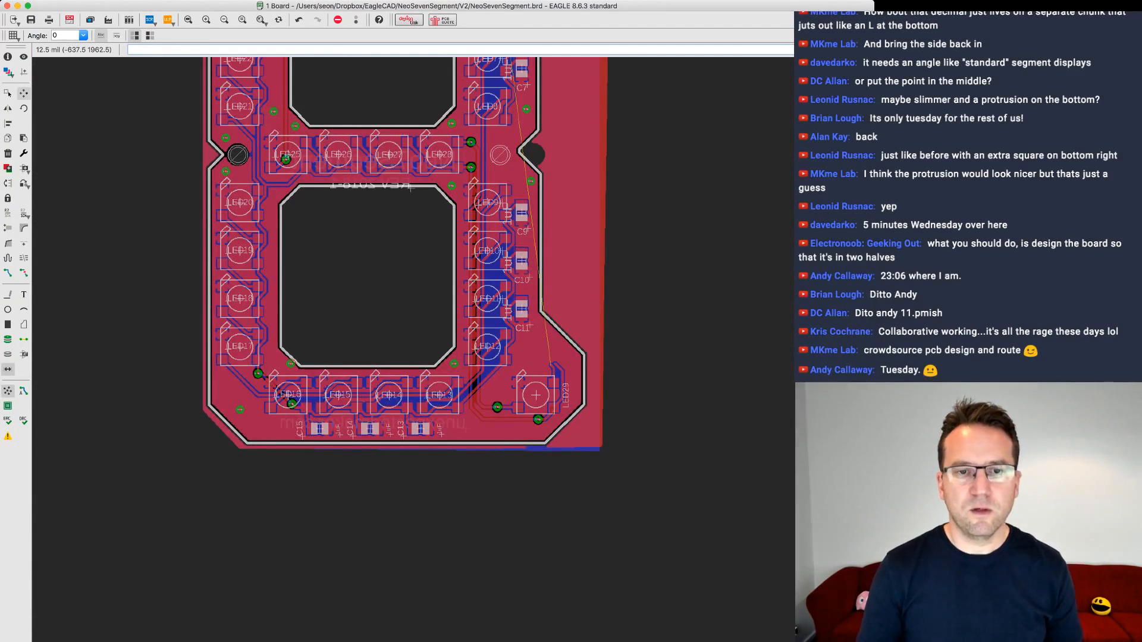
click(8, 390)
scroll(617, 272, down, 2)
middle_drag(632, 271, 642, 359)
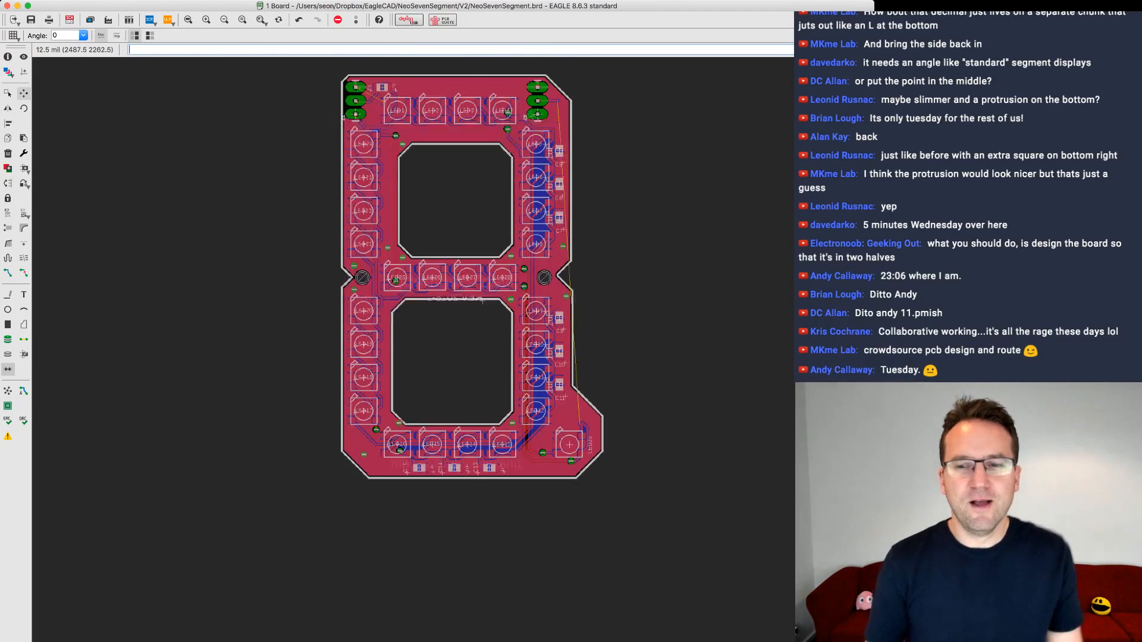
middle_drag(675, 176, 650, 258)
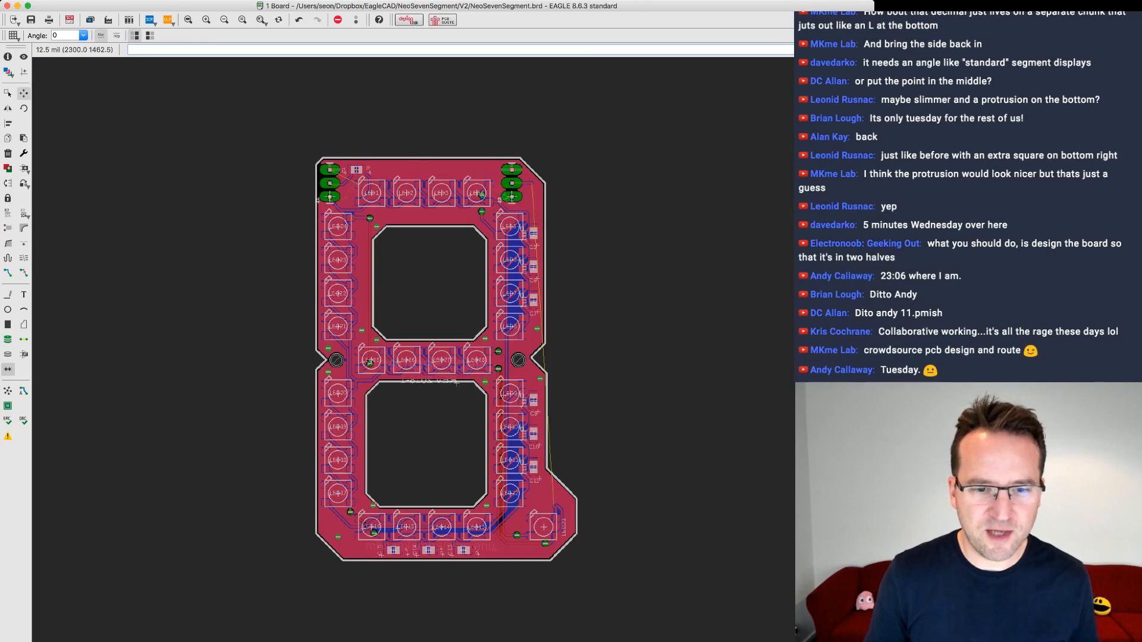
- Draw a slightly lower diagonal edge above LED29 on layer 20 Dimension, and delete the diagonal it replaces with its surplus ends
scroll(582, 567, up, 2)
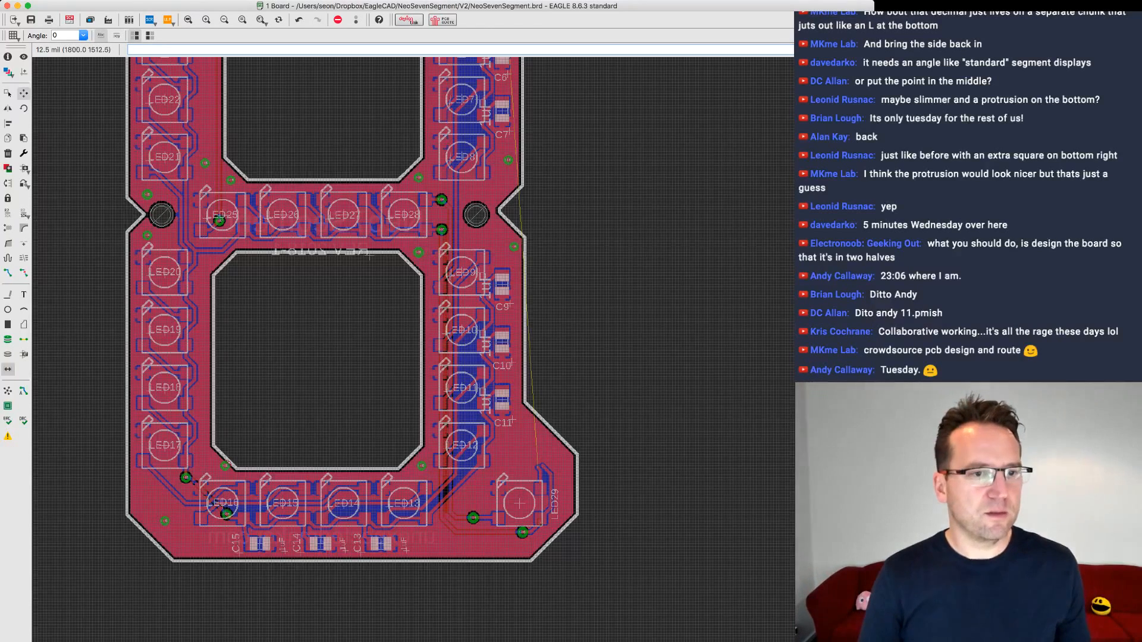
click(8, 295)
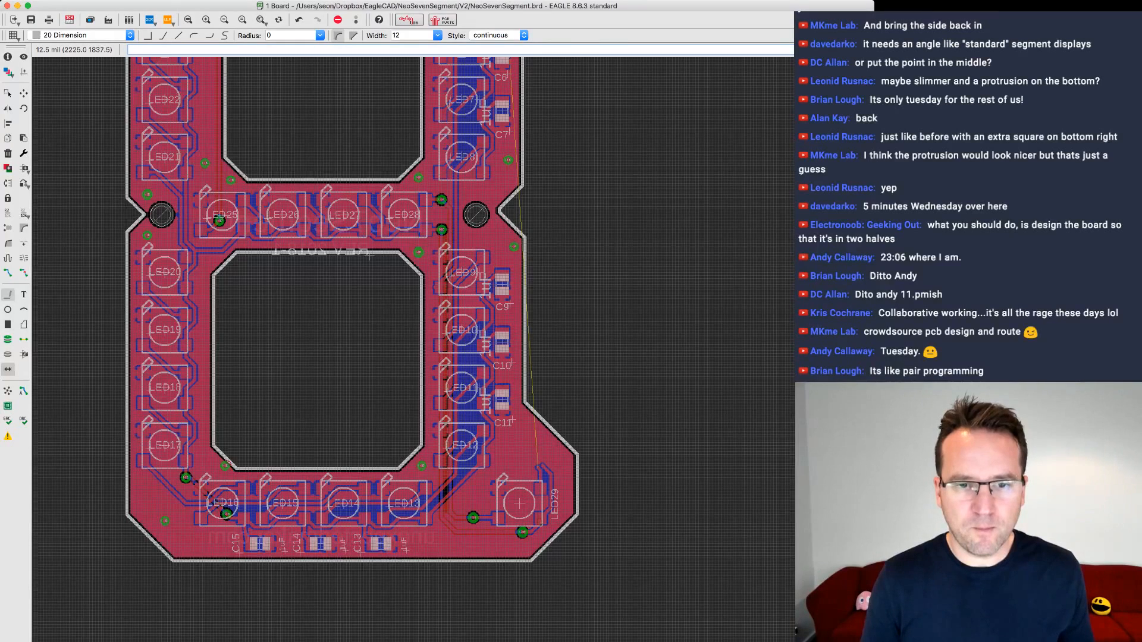
click(577, 468)
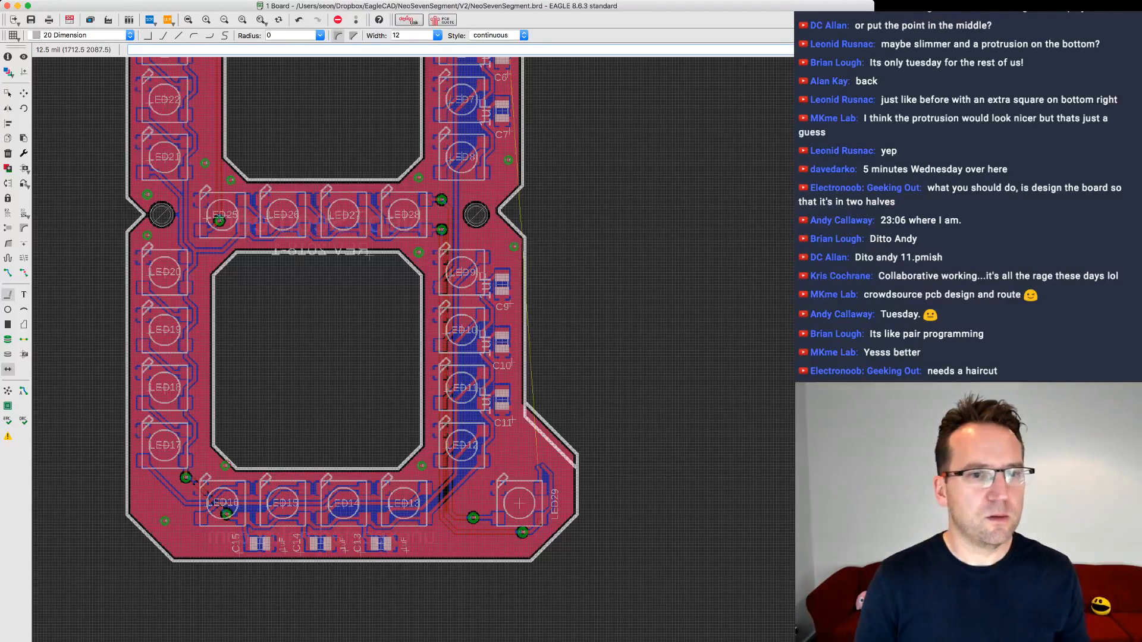
click(23, 94)
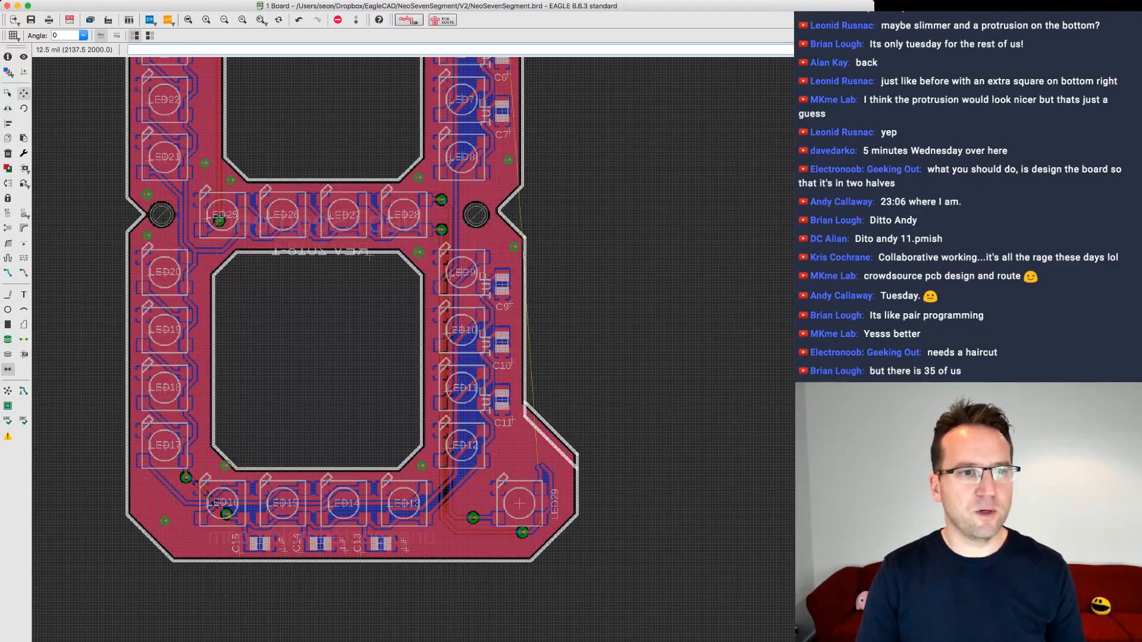
click(549, 441)
key(Escape)
click(8, 154)
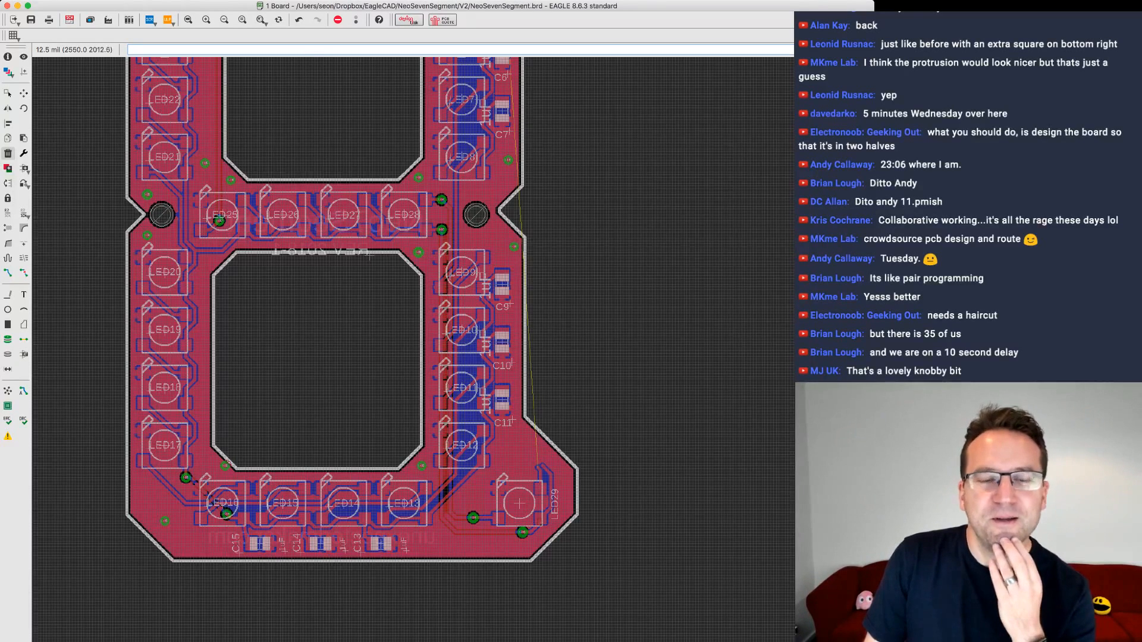
- Rip up the leftover trace stub at LED29's upper-right pad
scroll(369, 256, down, 5)
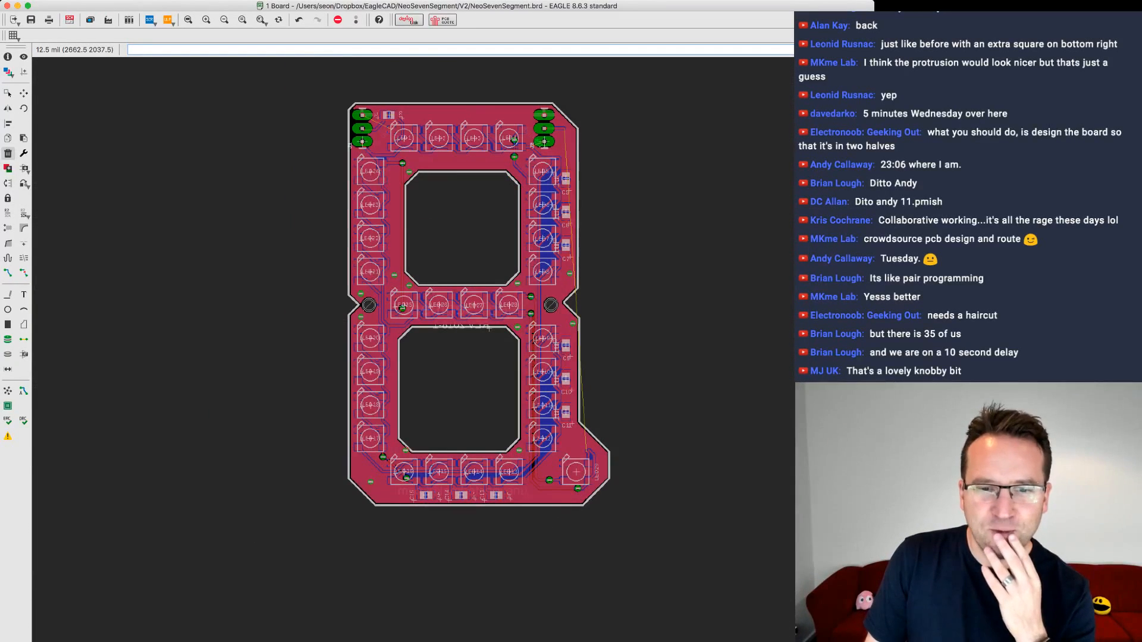
scroll(665, 428, up, 3)
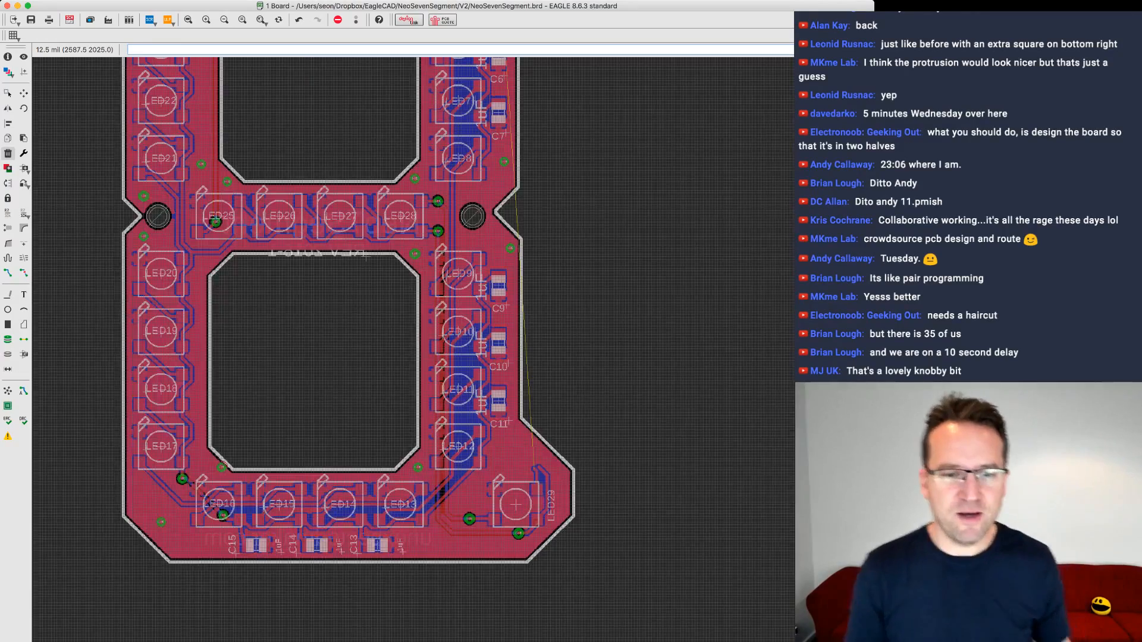
scroll(657, 432, up, 2)
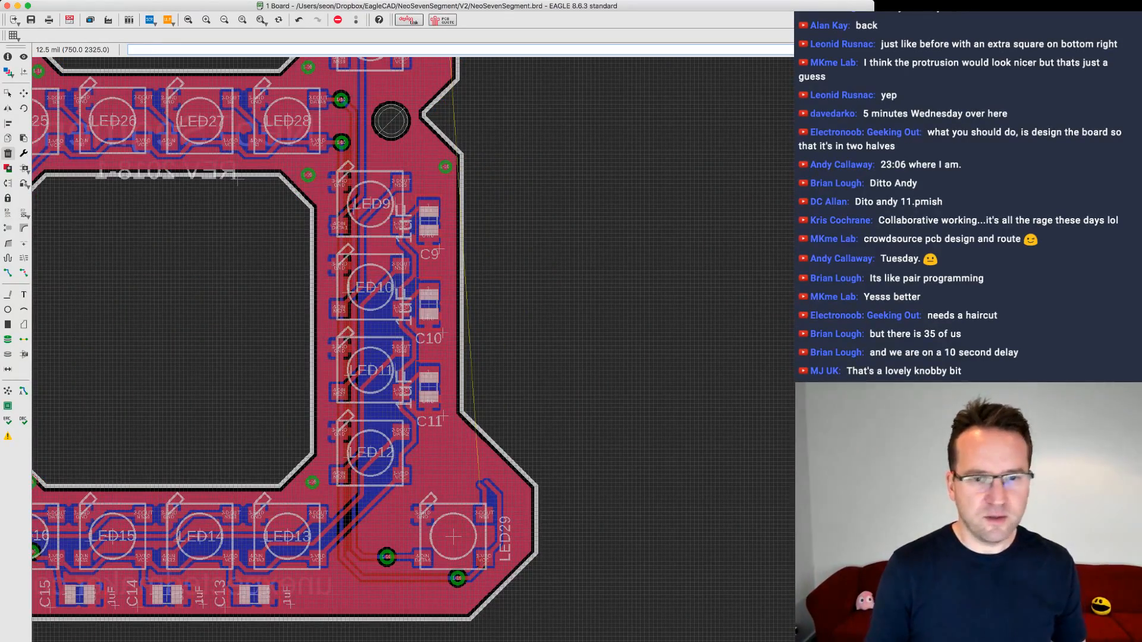
click(24, 272)
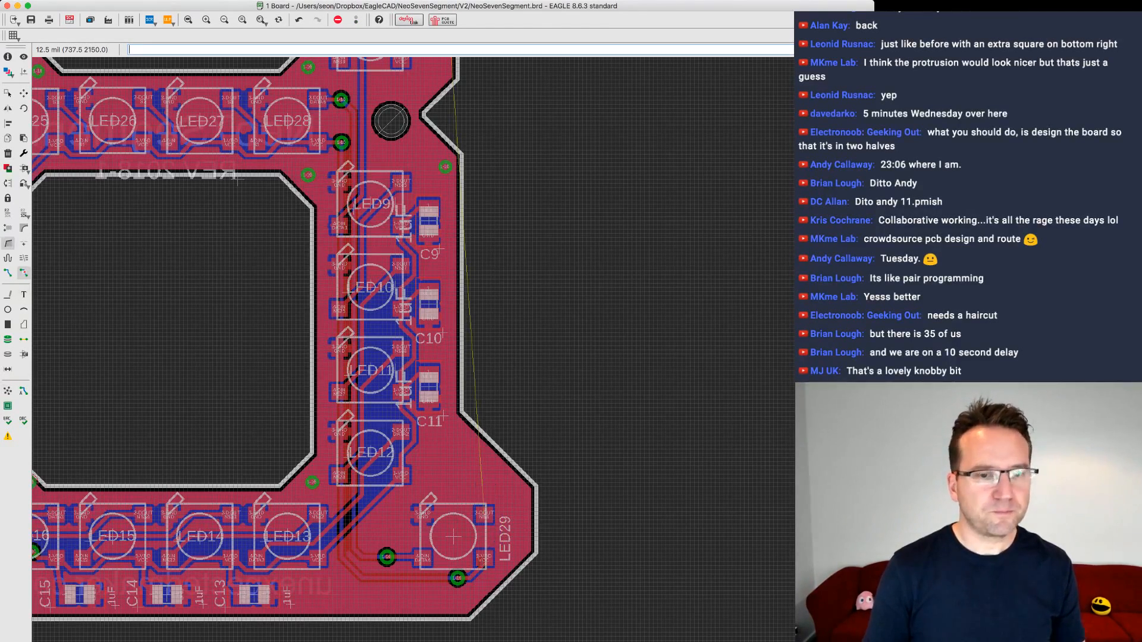
- Draw a vertical board edge closer to LED29 on layer 20 Dimension, joining the diagonals above and below it
click(9, 295)
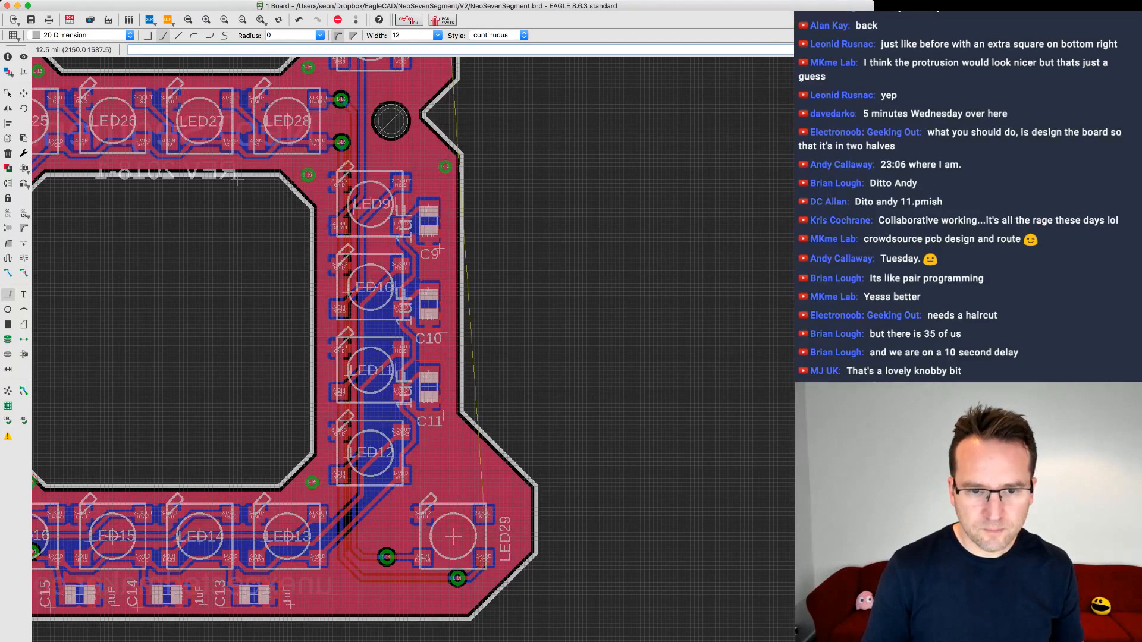
click(511, 579)
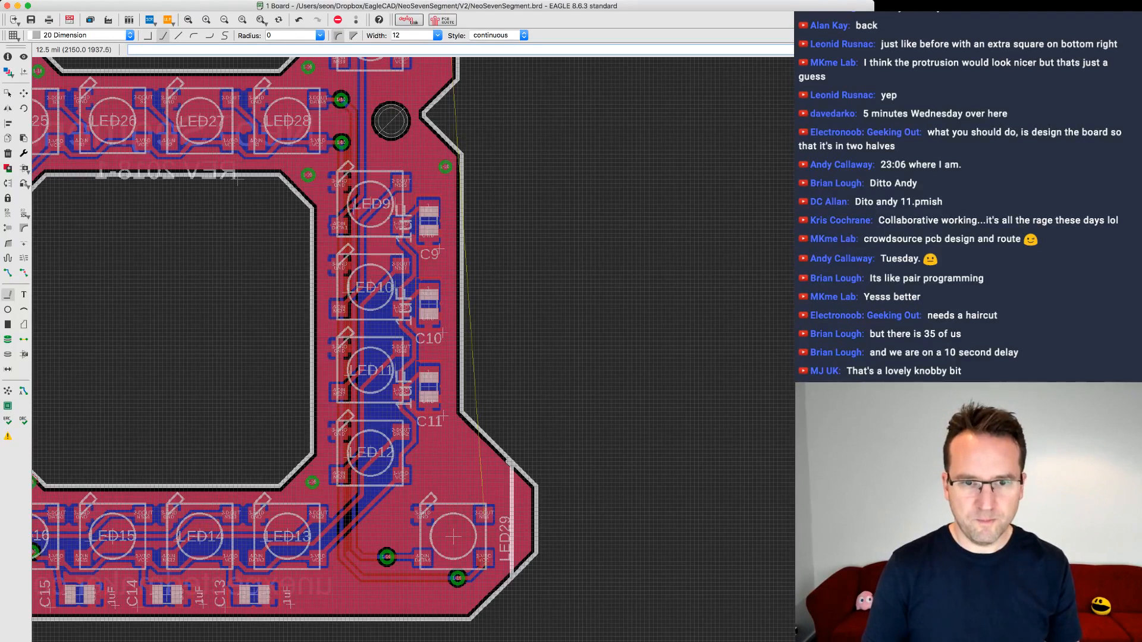
key(Escape)
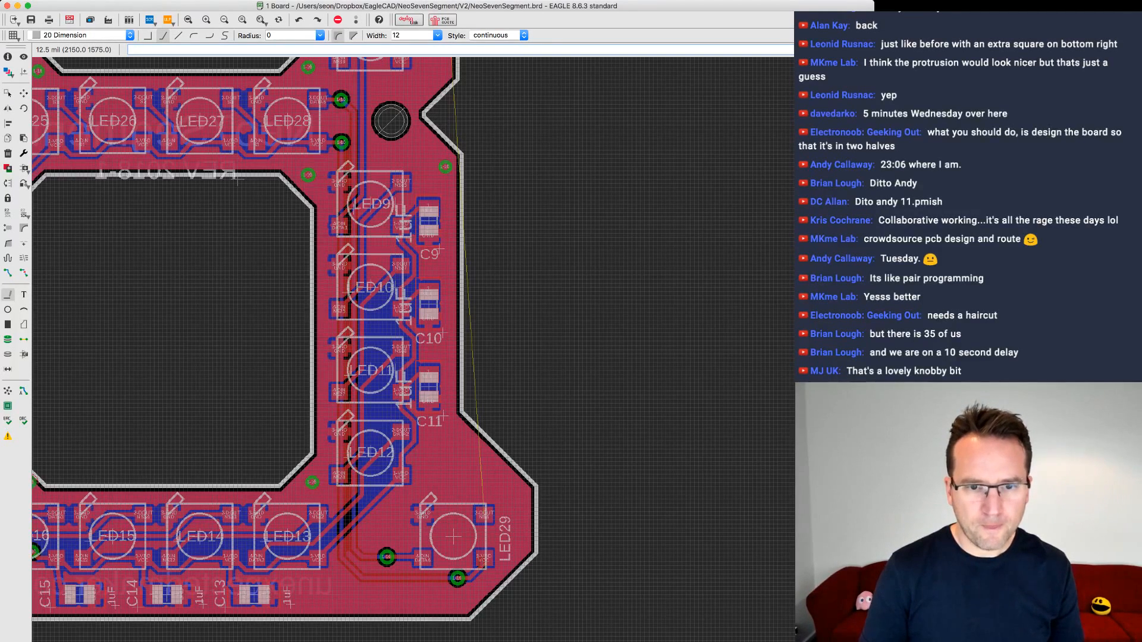
click(511, 575)
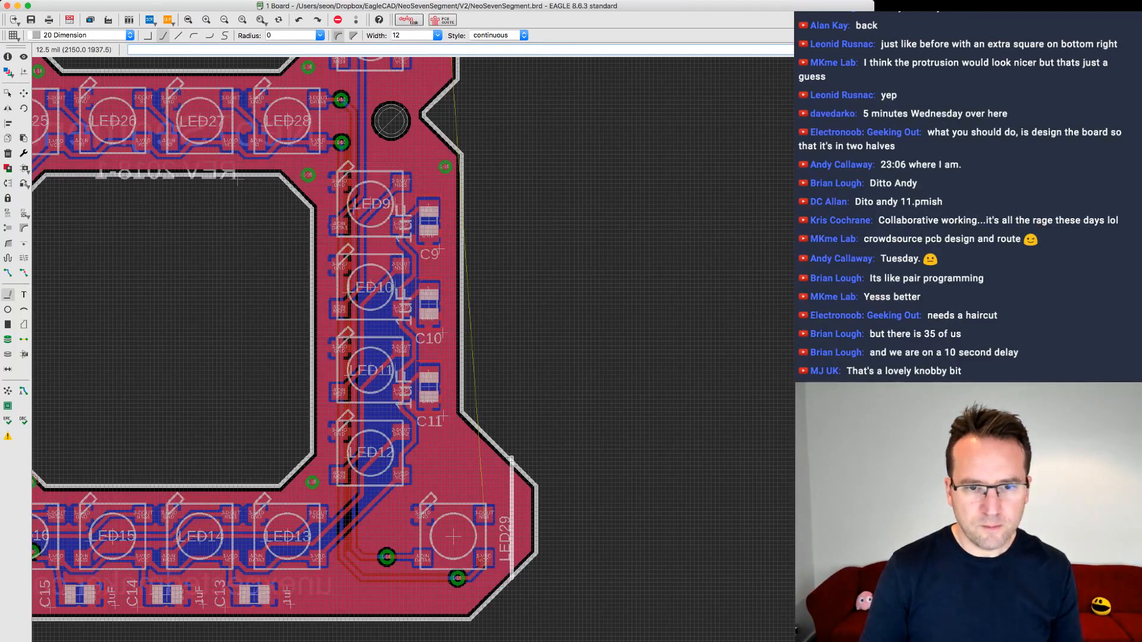
double_click(512, 461)
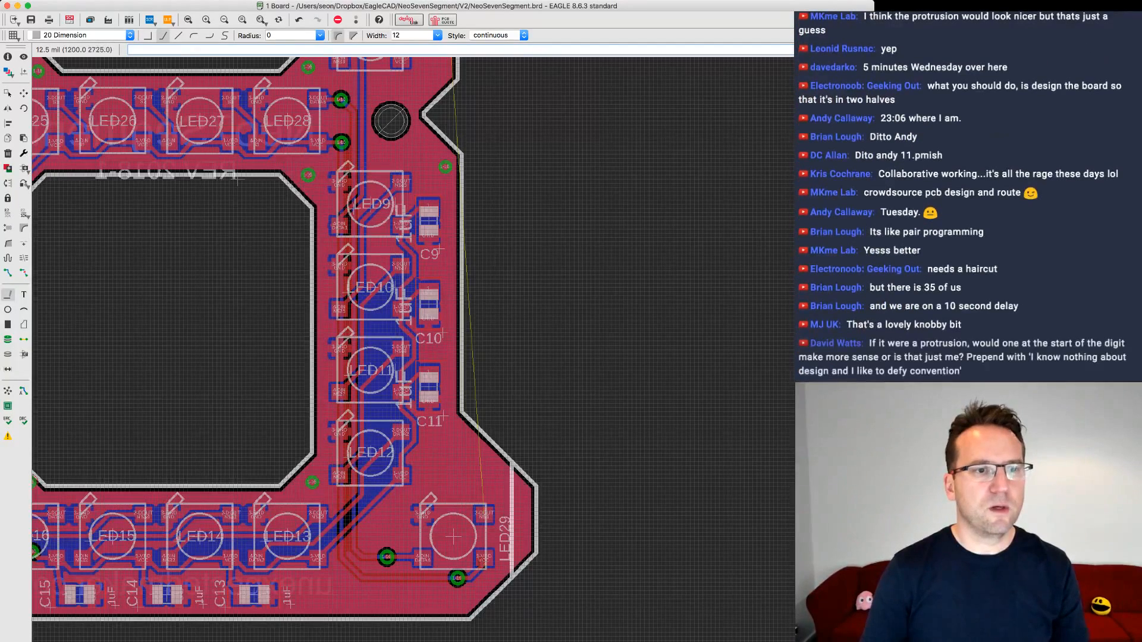
- Delete the old outline pieces outside the new vertical edge beside LED29, and recalculate the ratsnest
click(8, 153)
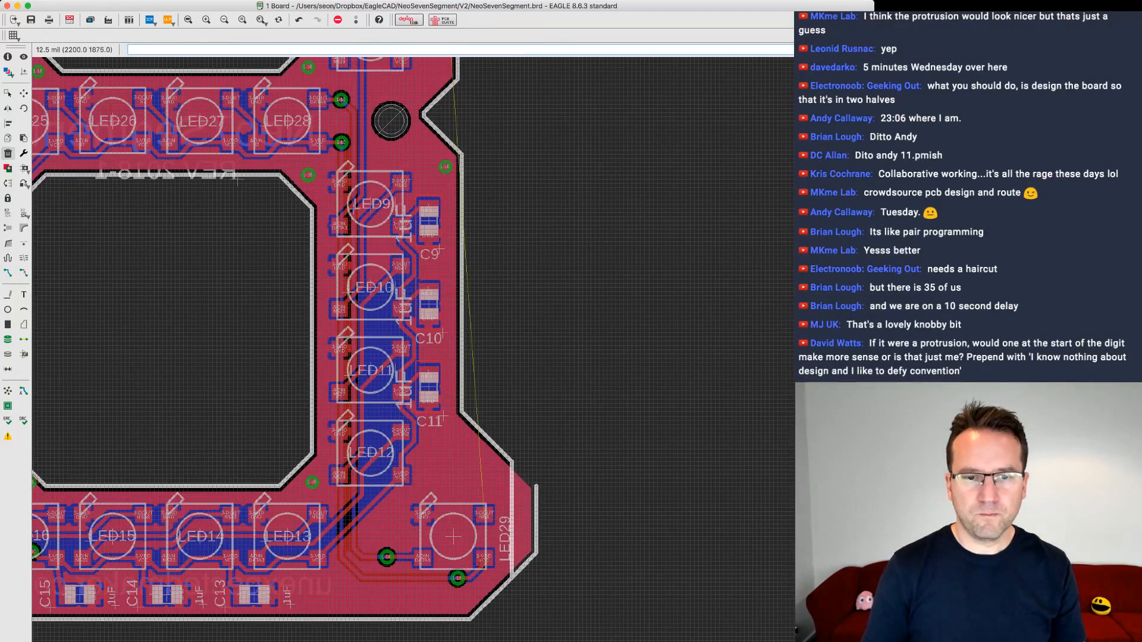
click(536, 512)
click(525, 565)
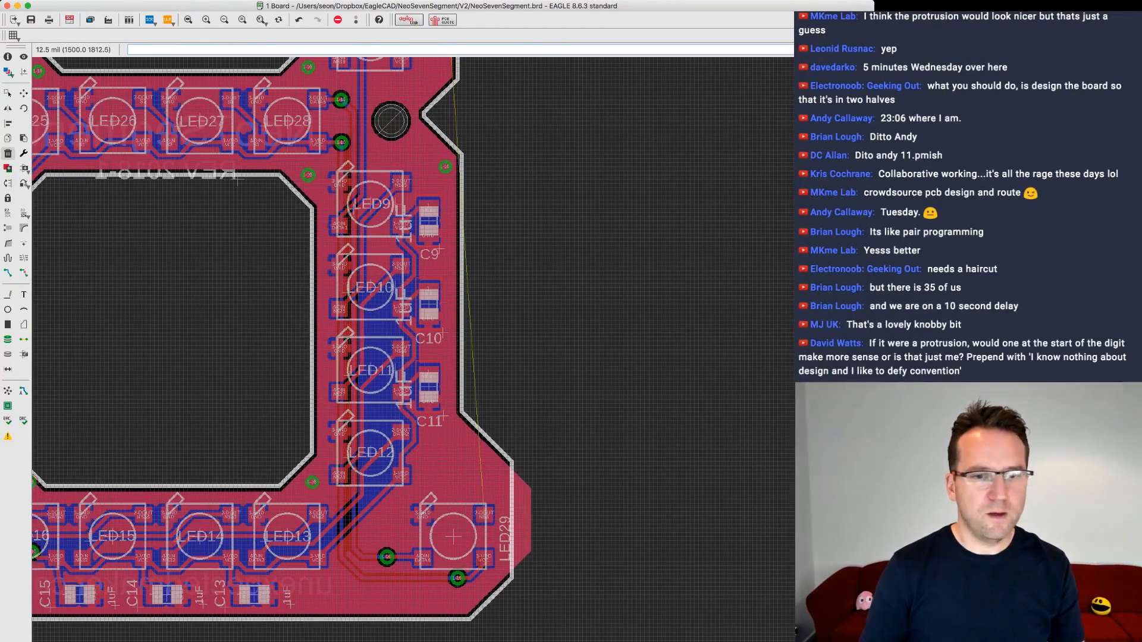
click(7, 390)
scroll(585, 424, down, 1)
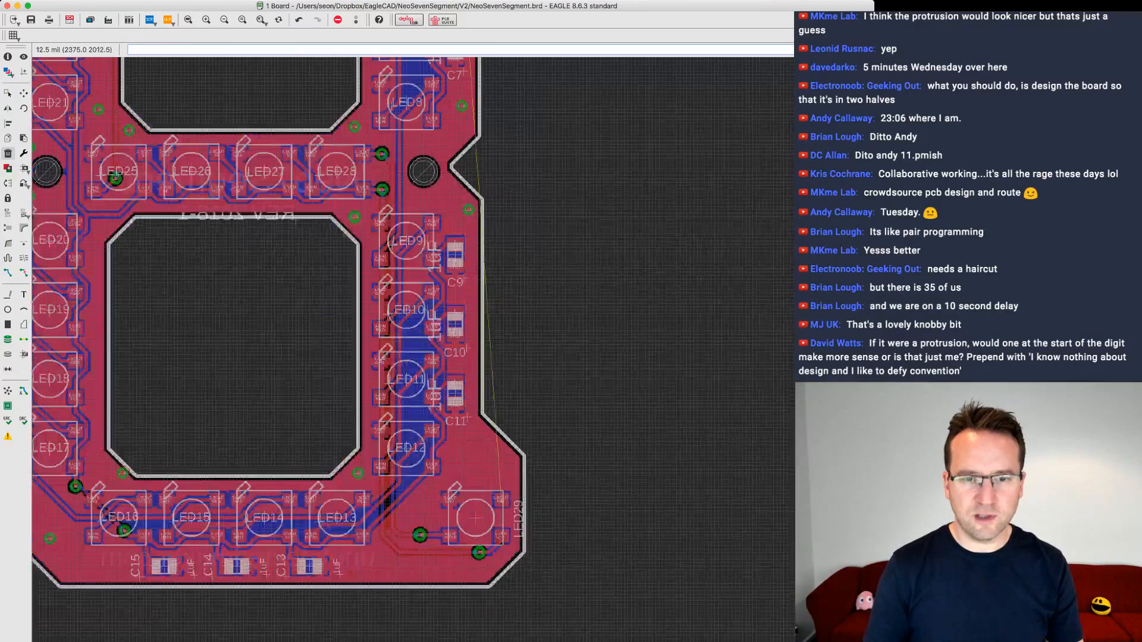
scroll(583, 428, down, 1)
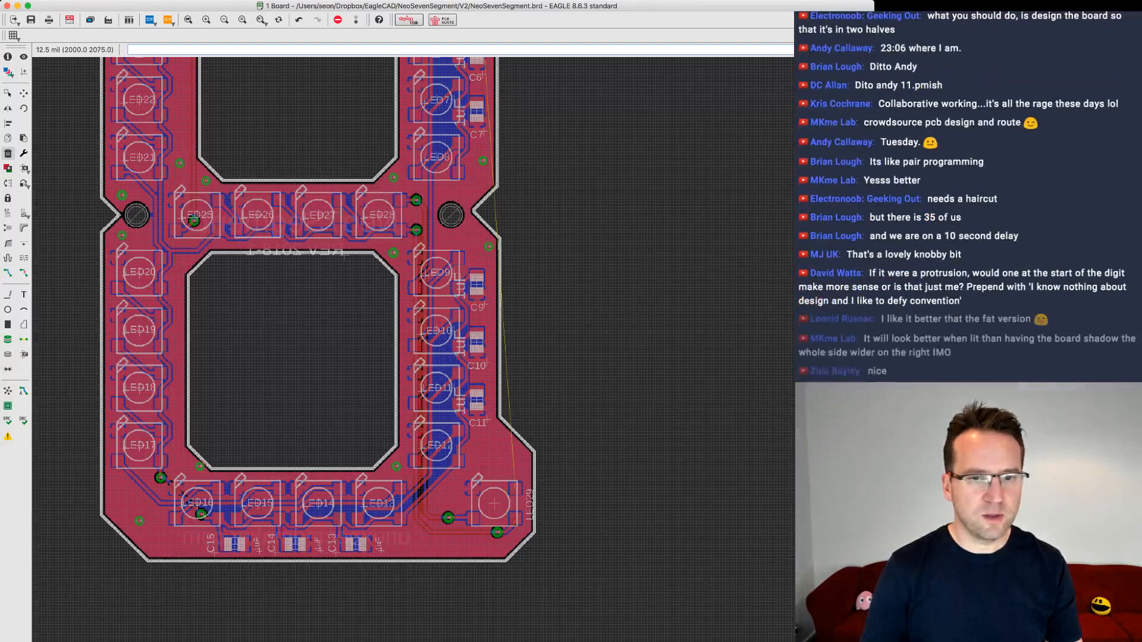
- Draw tighter diagonal board edges above and below LED29 on layer 20 Dimension, and delete the outer diagonals and surplus vertical ends
click(8, 294)
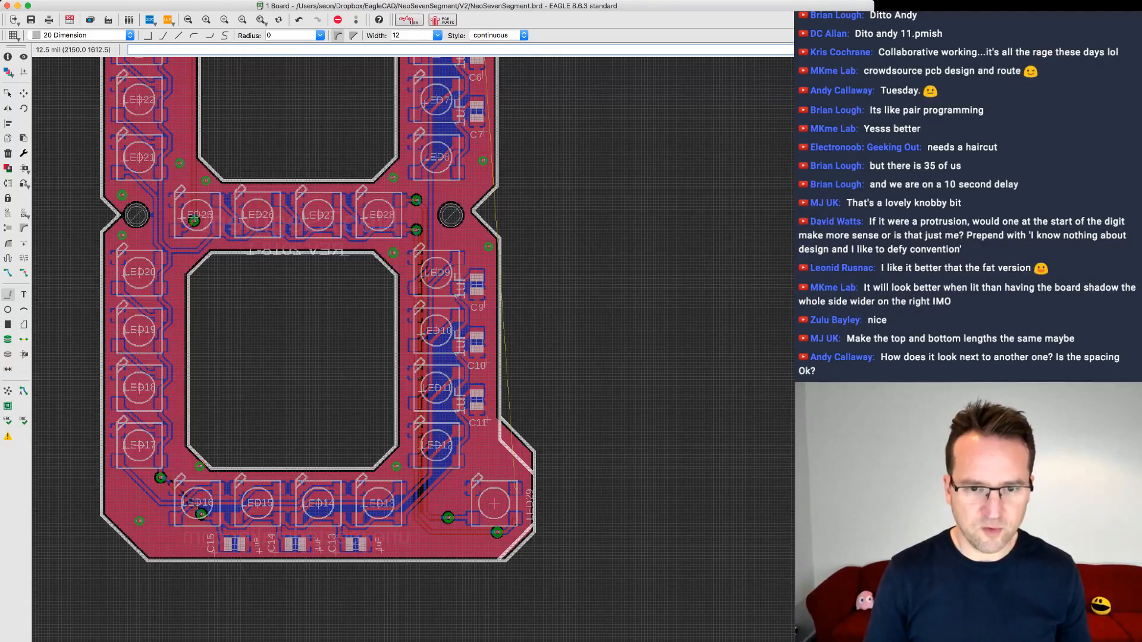
scroll(546, 522, up, 3)
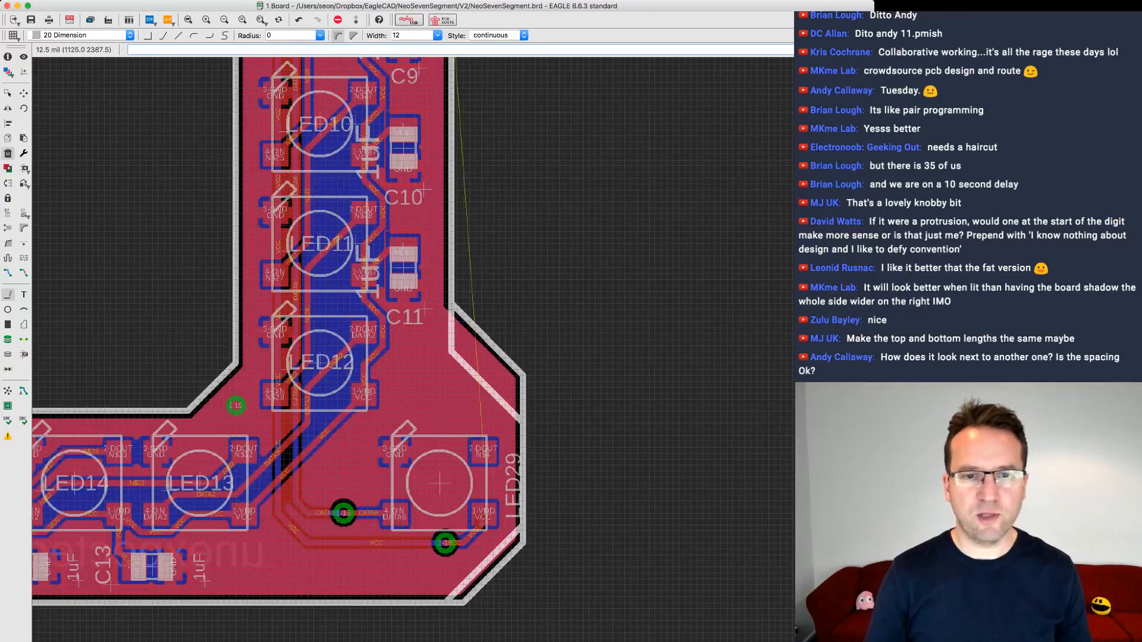
click(491, 342)
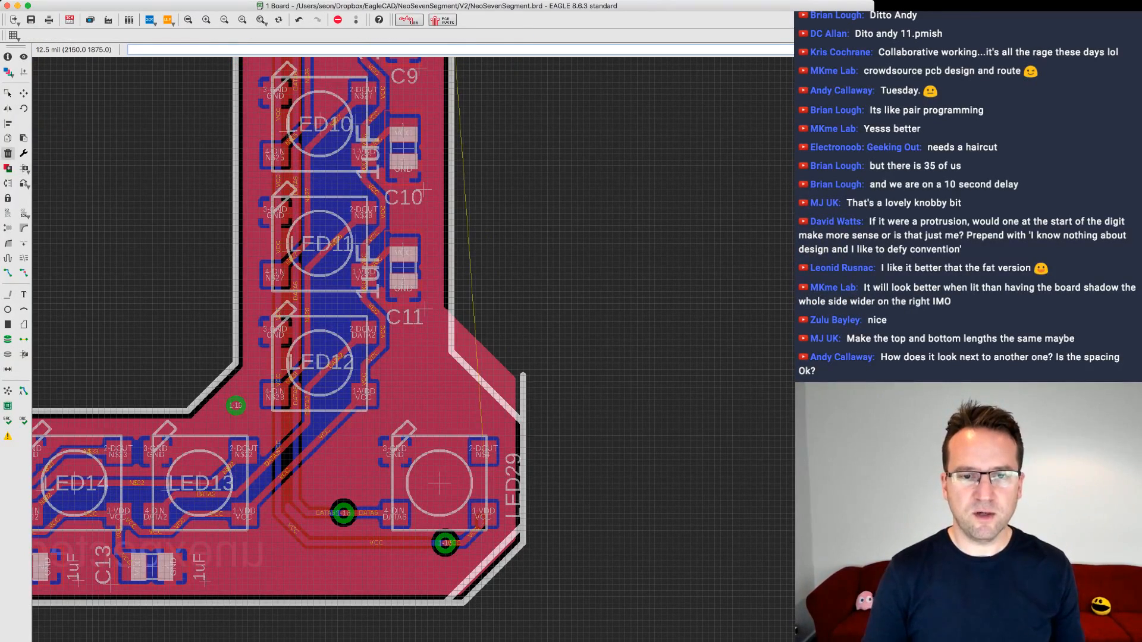
click(523, 399)
click(496, 572)
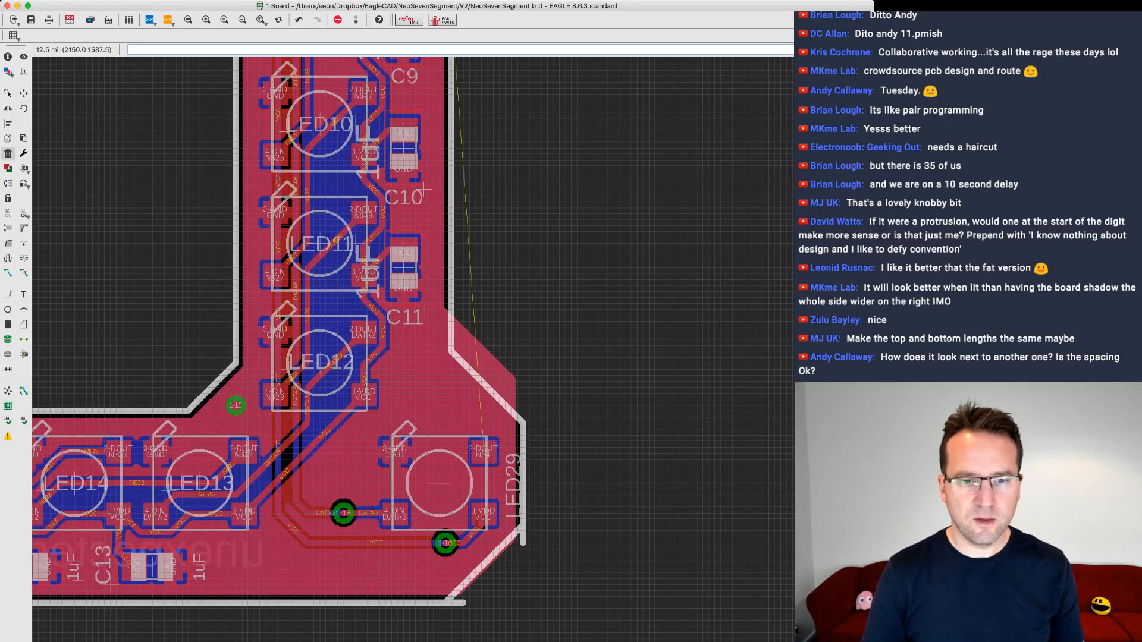
click(522, 537)
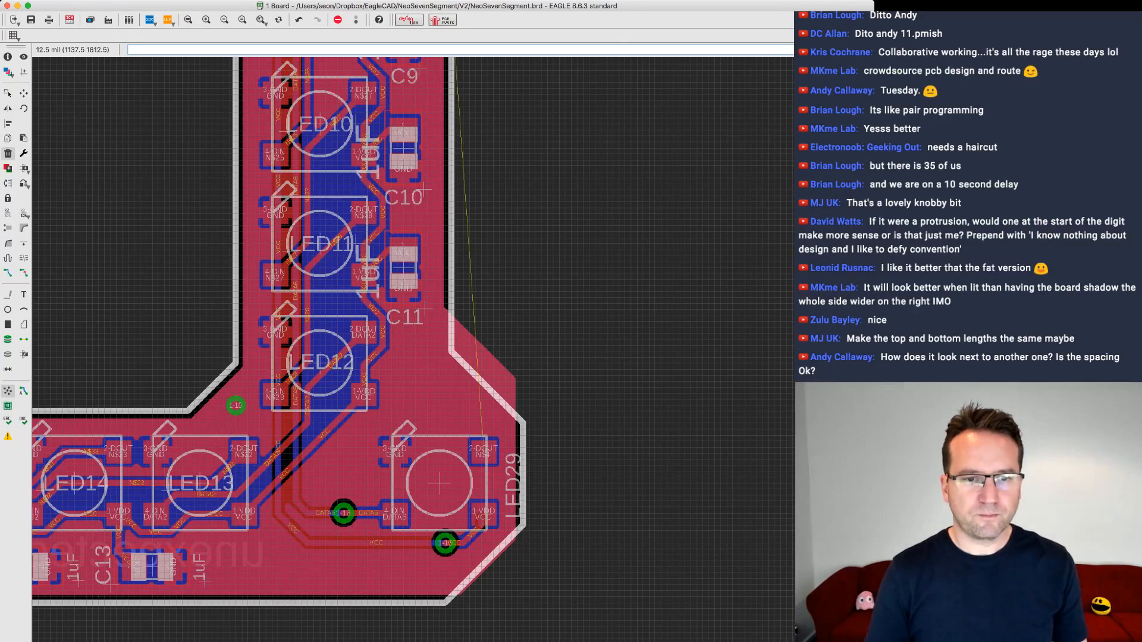
- Rip up the leftover trace stub beside the three-pin connector at the board's upper-right corner
scroll(221, 489, down, 1)
scroll(222, 484, down, 3)
middle_drag(222, 485, 582, 573)
scroll(581, 576, down, 2)
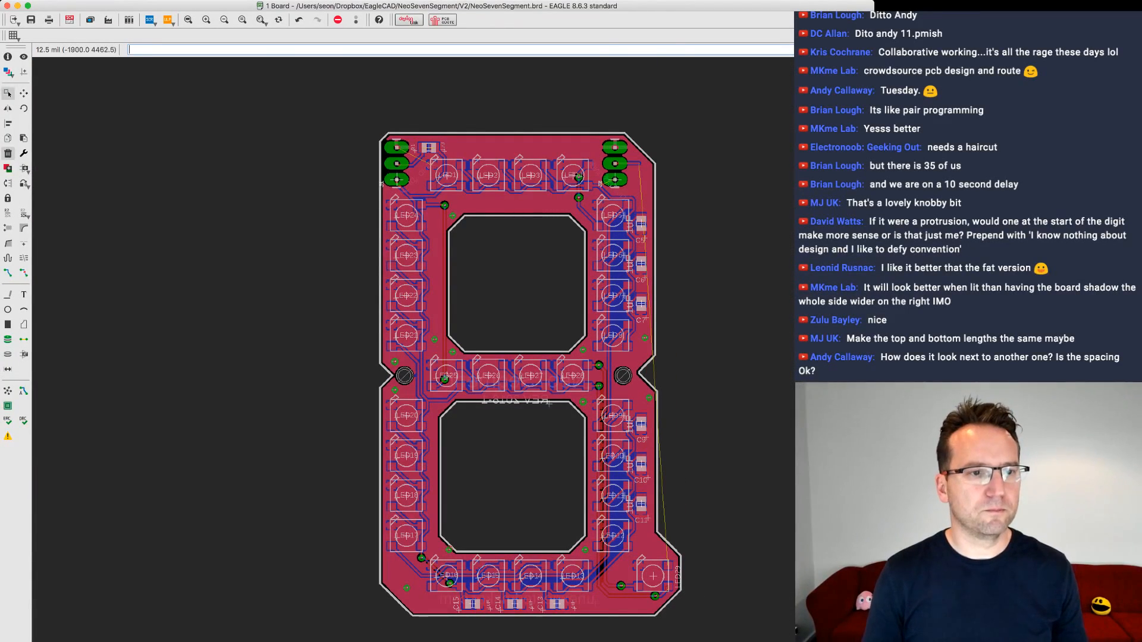
click(24, 272)
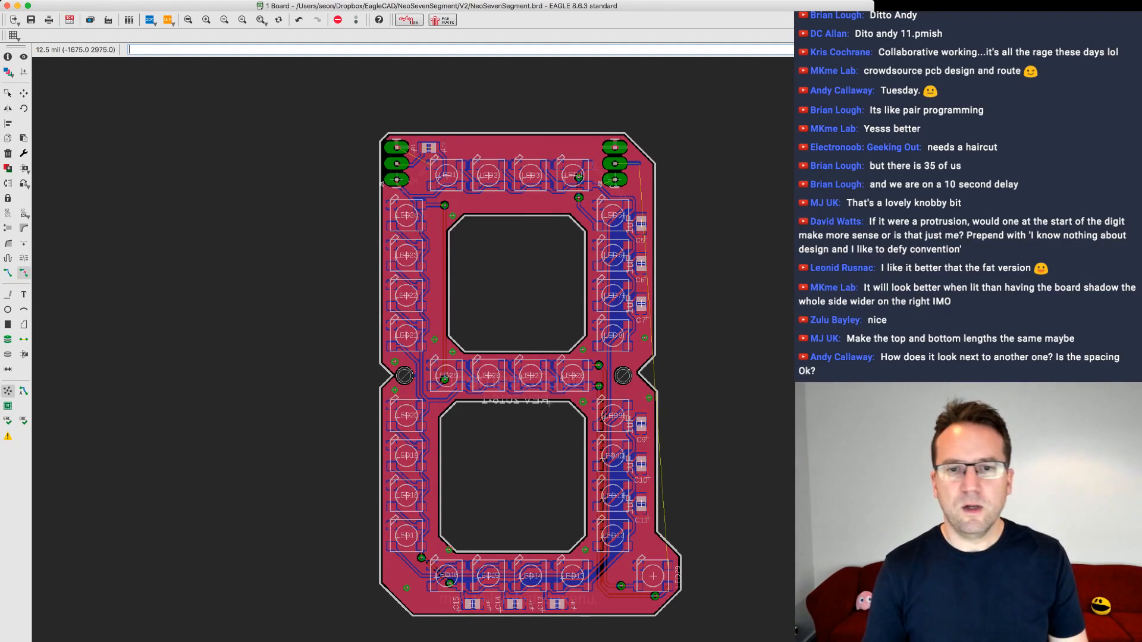
click(633, 164)
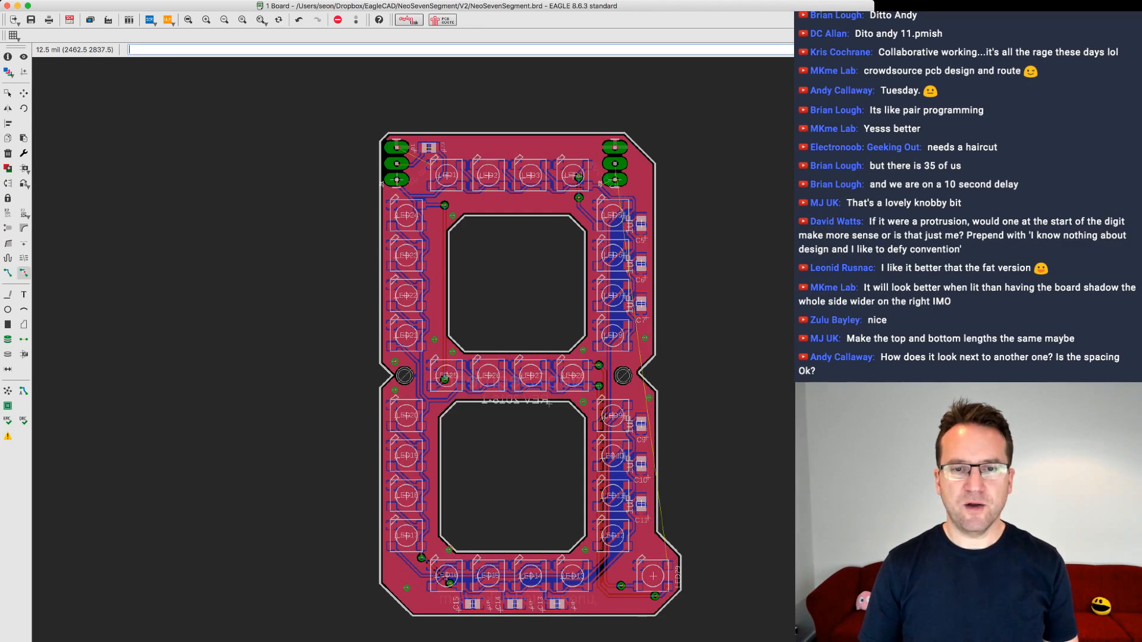
- Switch to the board screenshot in Preview and shrink its window to match the scale of the board layout
scroll(685, 389, down, 1)
middle_drag(746, 196, 506, 187)
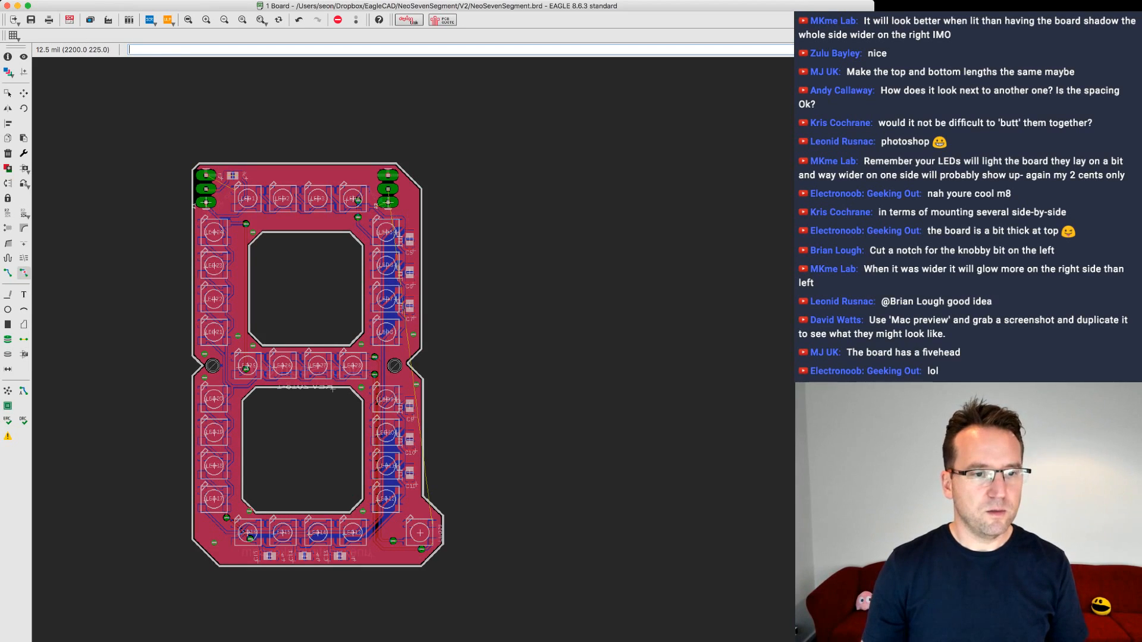
key(super+Tab)
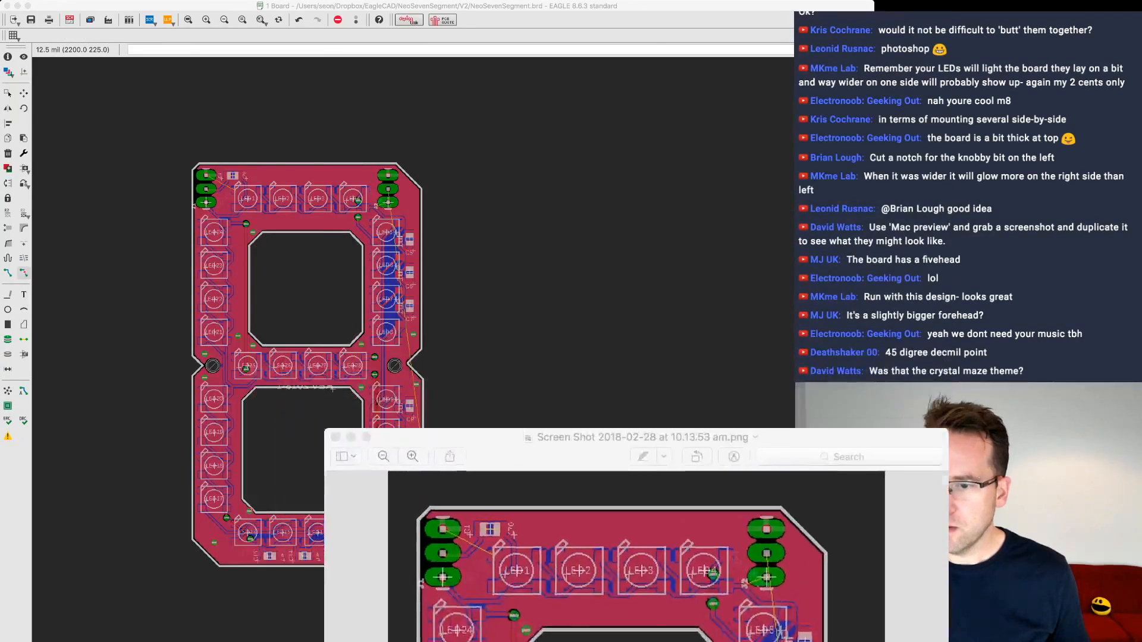
drag(669, 444, 625, 75)
drag(351, 67, 495, 259)
drag(571, 264, 451, 78)
drag(769, 595, 754, 602)
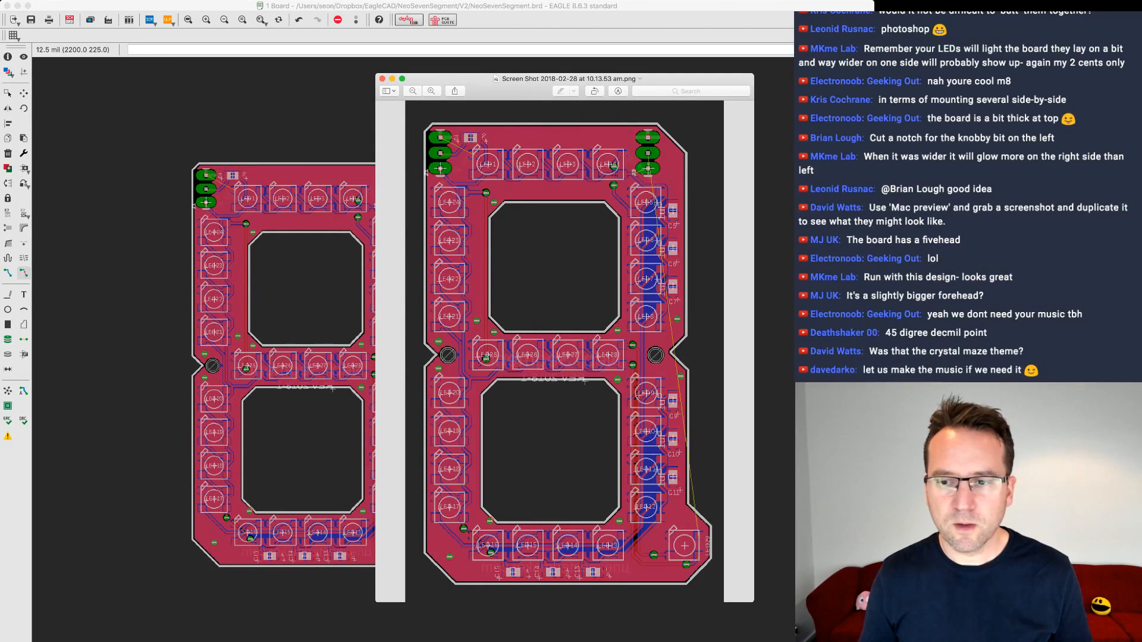
drag(754, 602, 648, 532)
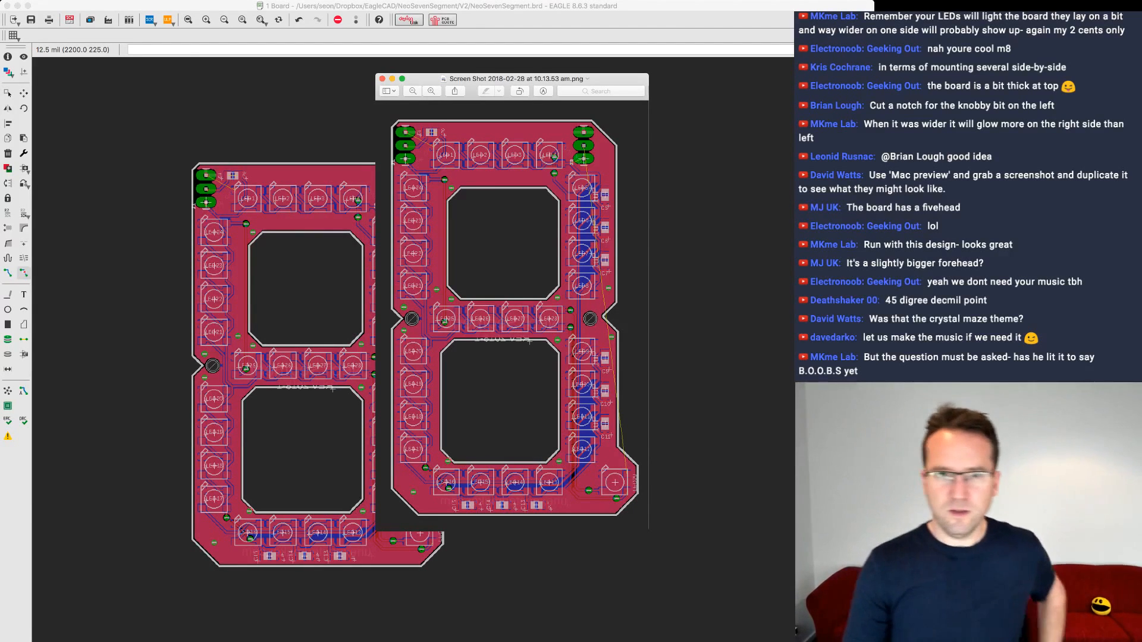
- Line up the screenshot beside the board to compare the spacing of two adjacent digits, and close it
drag(512, 78, 580, 127)
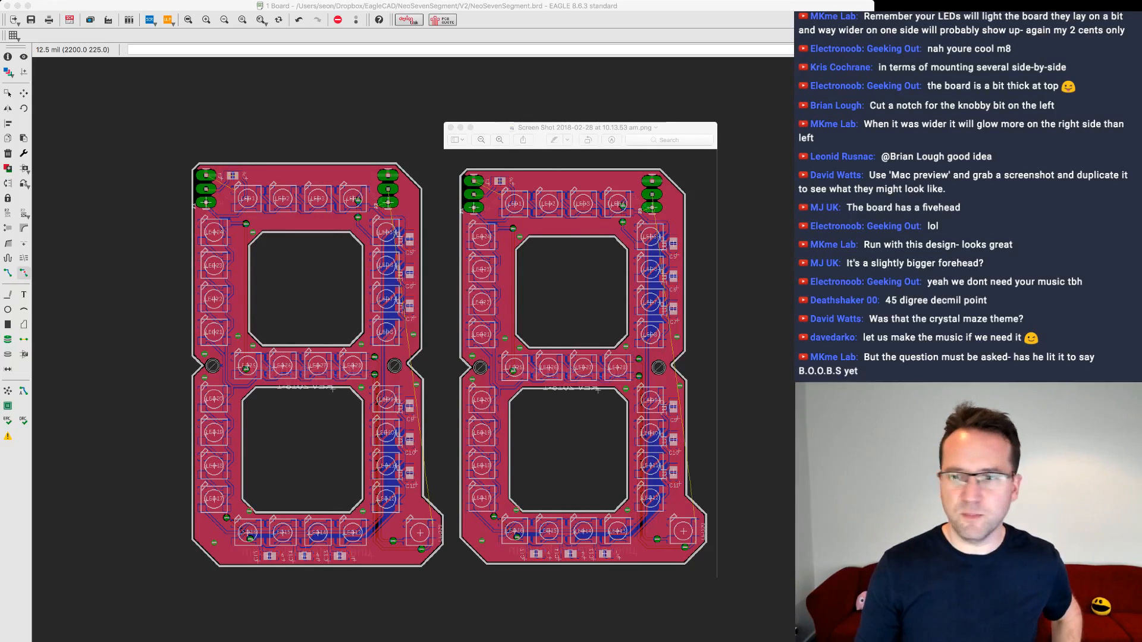
drag(444, 122, 496, 121)
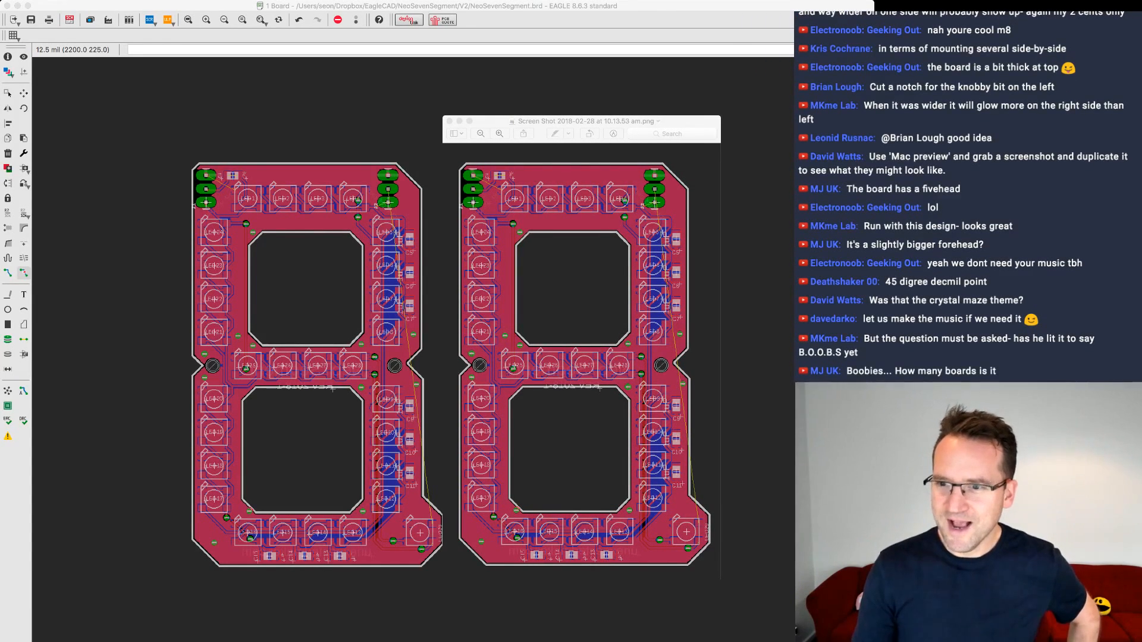
drag(496, 120, 494, 127)
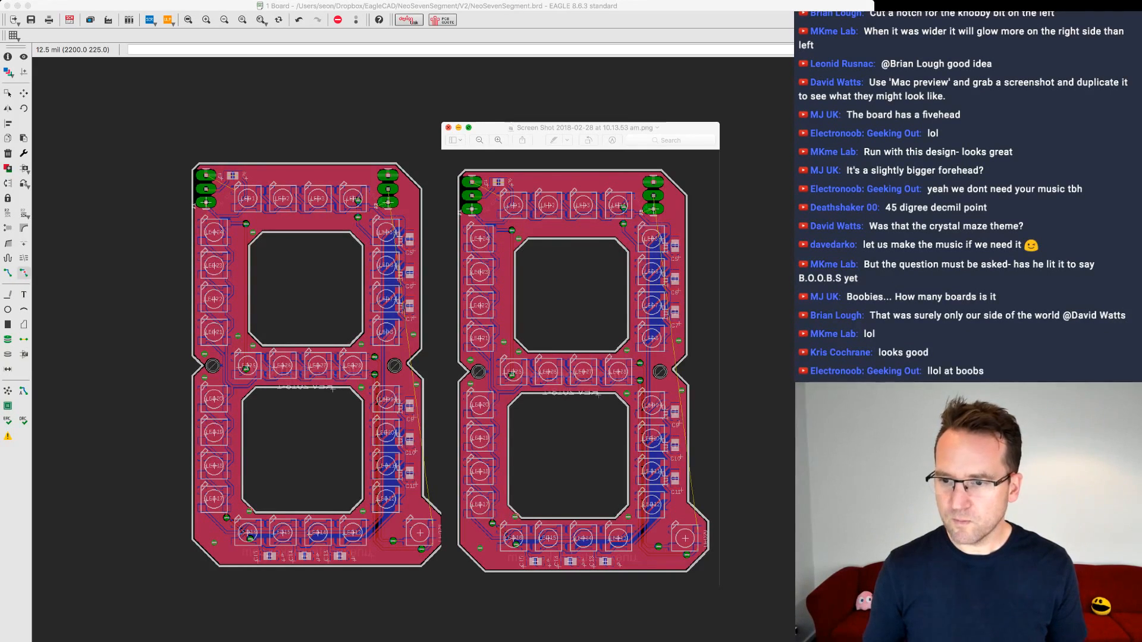
click(448, 127)
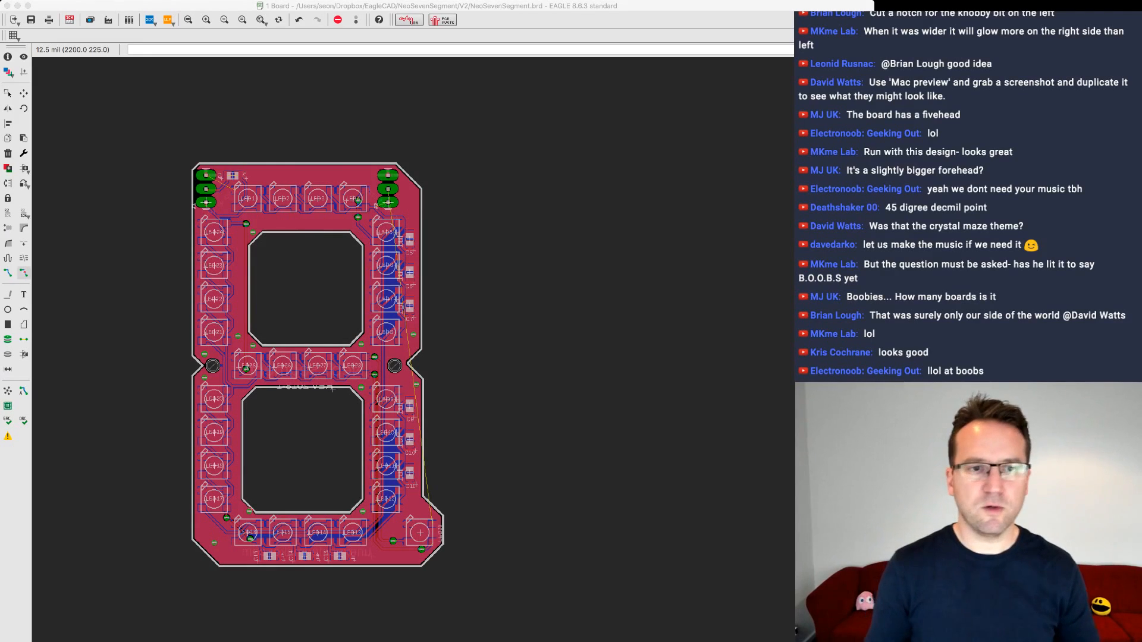
- Examine the board's outline, LED layout and silkscreen text around the upper segments and the middle bar
scroll(237, 297, up, 2)
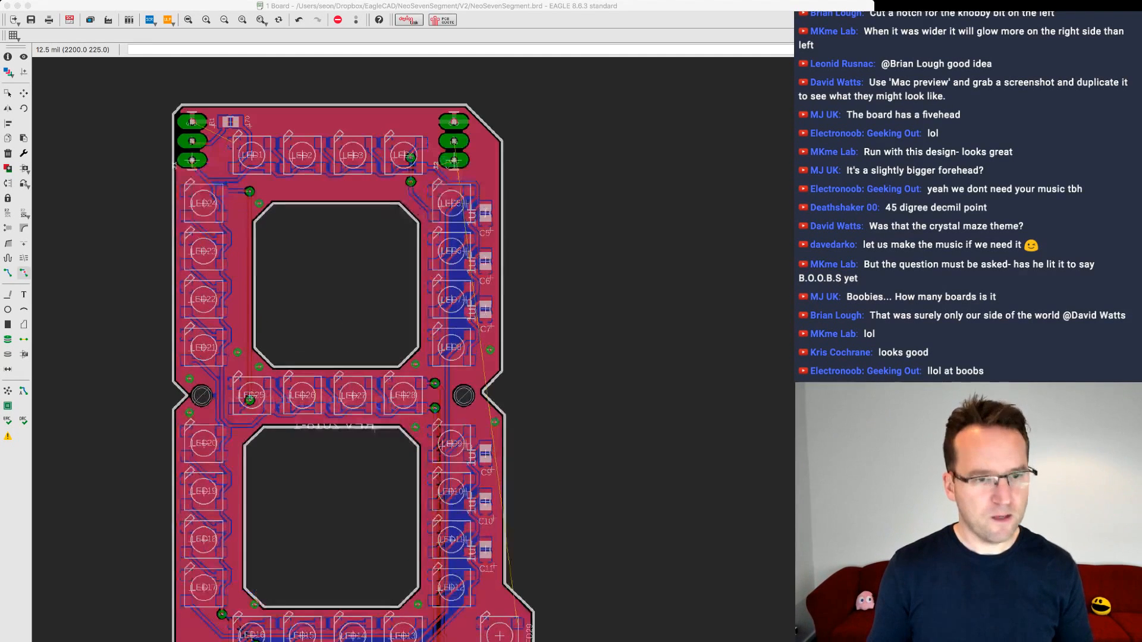
middle_drag(237, 297, 321, 286)
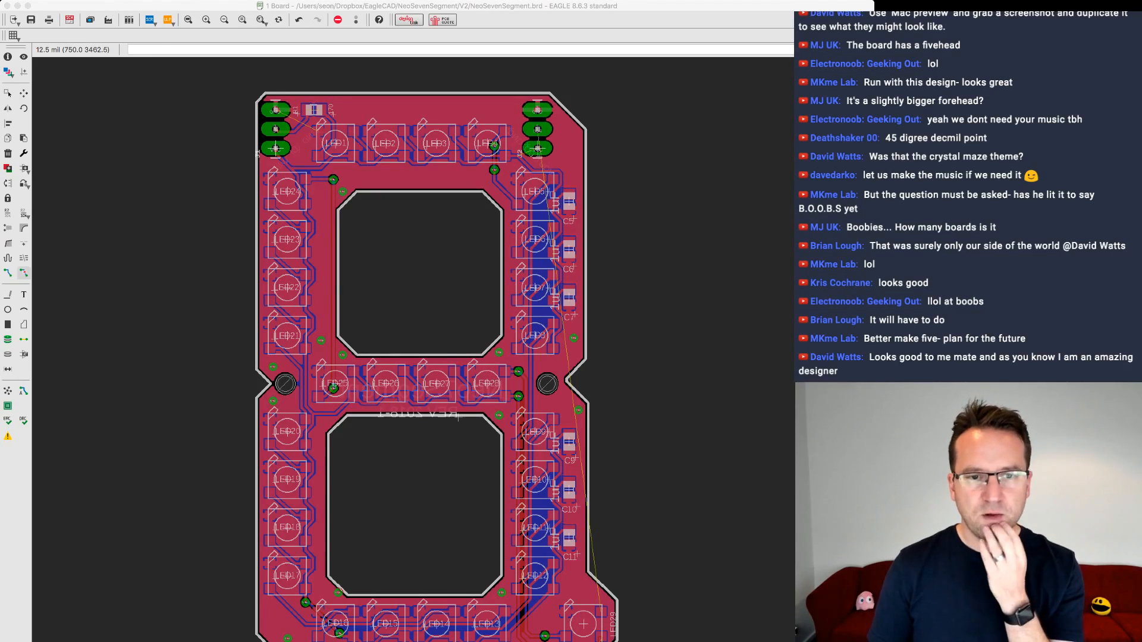
scroll(265, 383, up, 2)
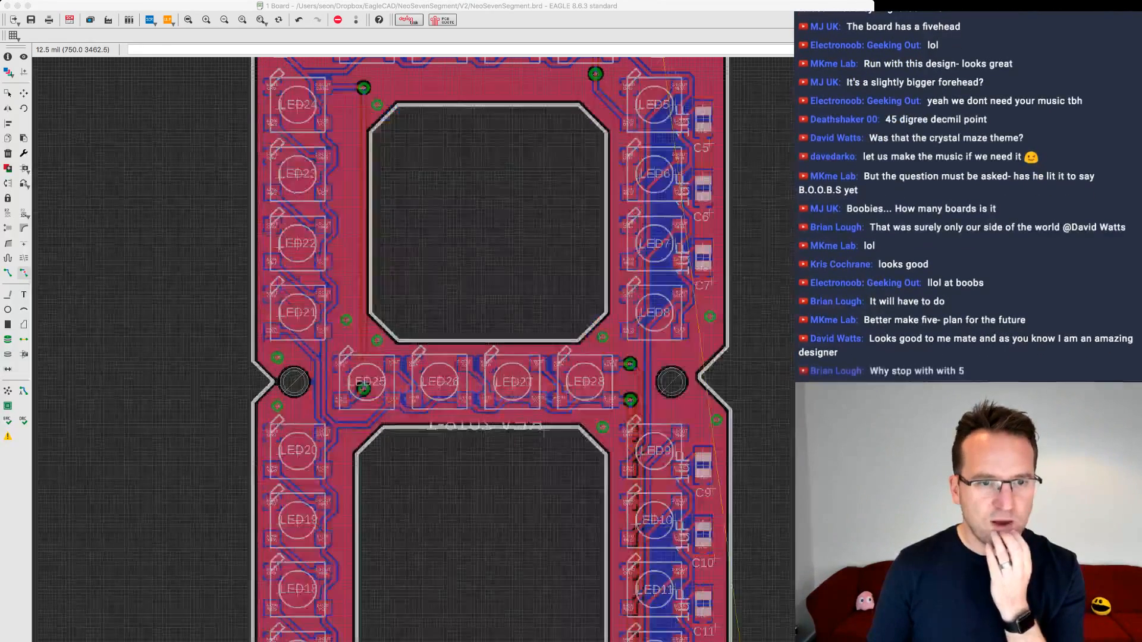
scroll(265, 383, up, 2)
scroll(273, 383, down, 1)
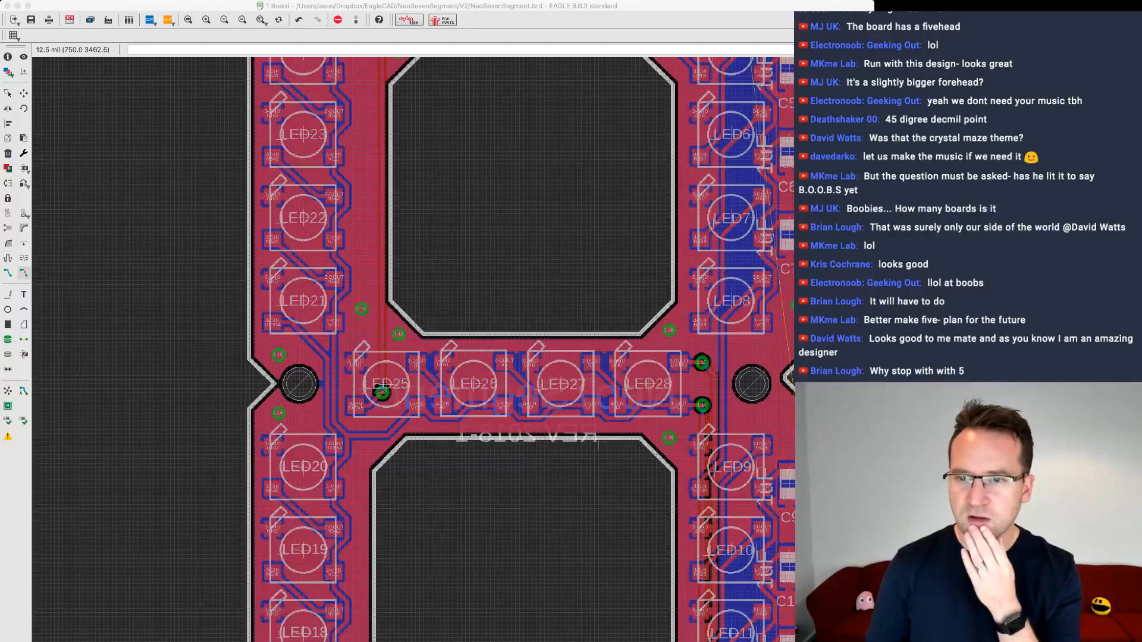
scroll(273, 384, down, 1)
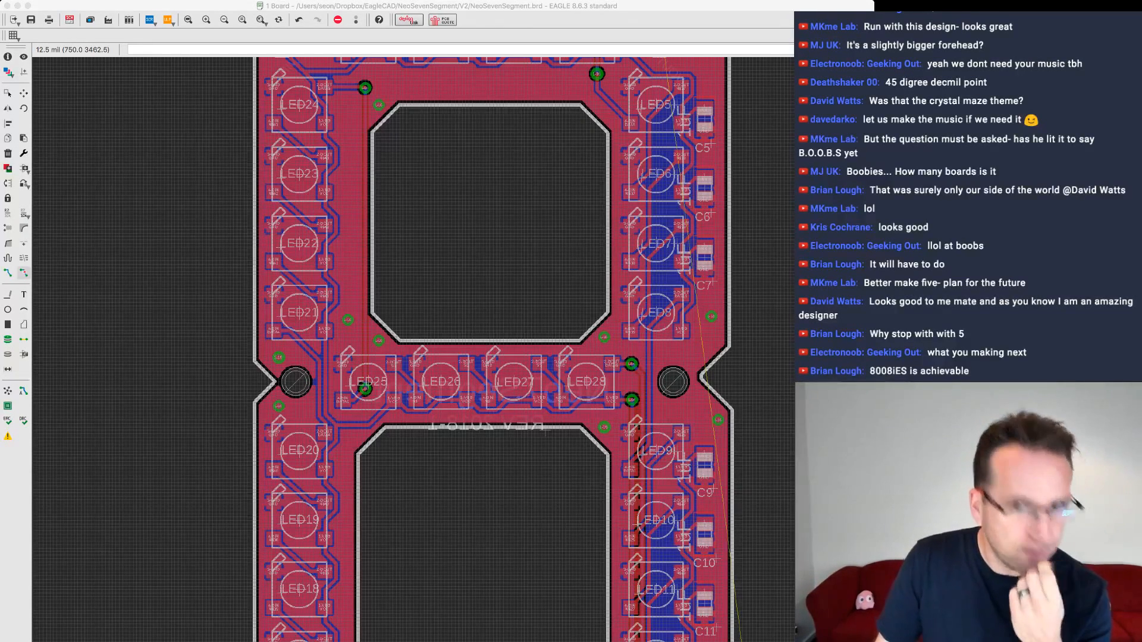
scroll(476, 418, down, 2)
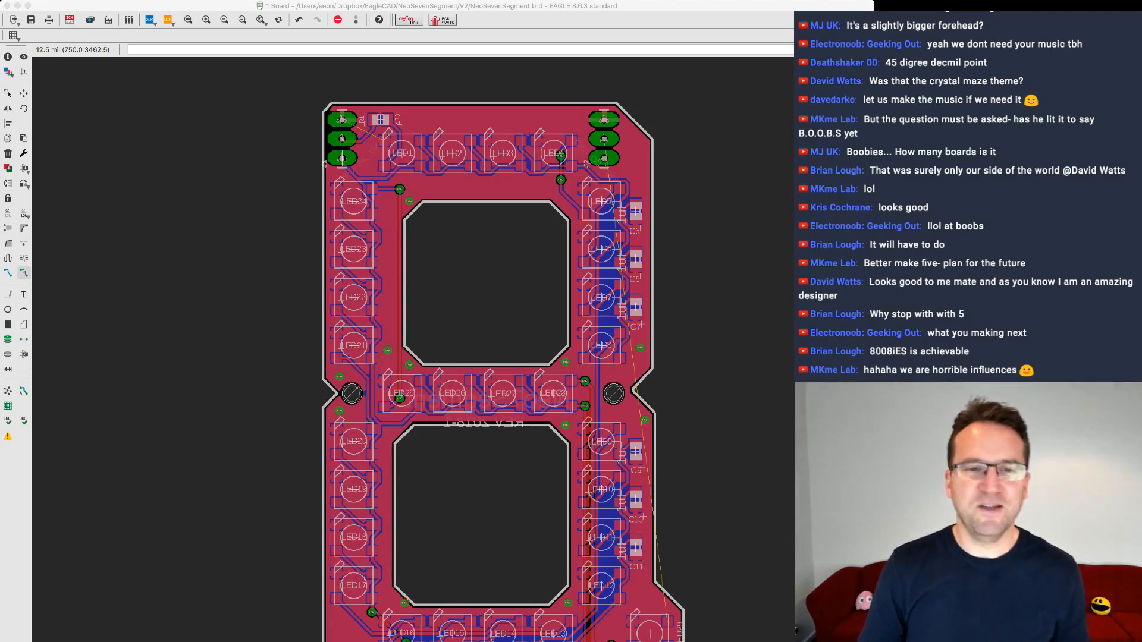
scroll(449, 405, up, 2)
scroll(449, 405, down, 1)
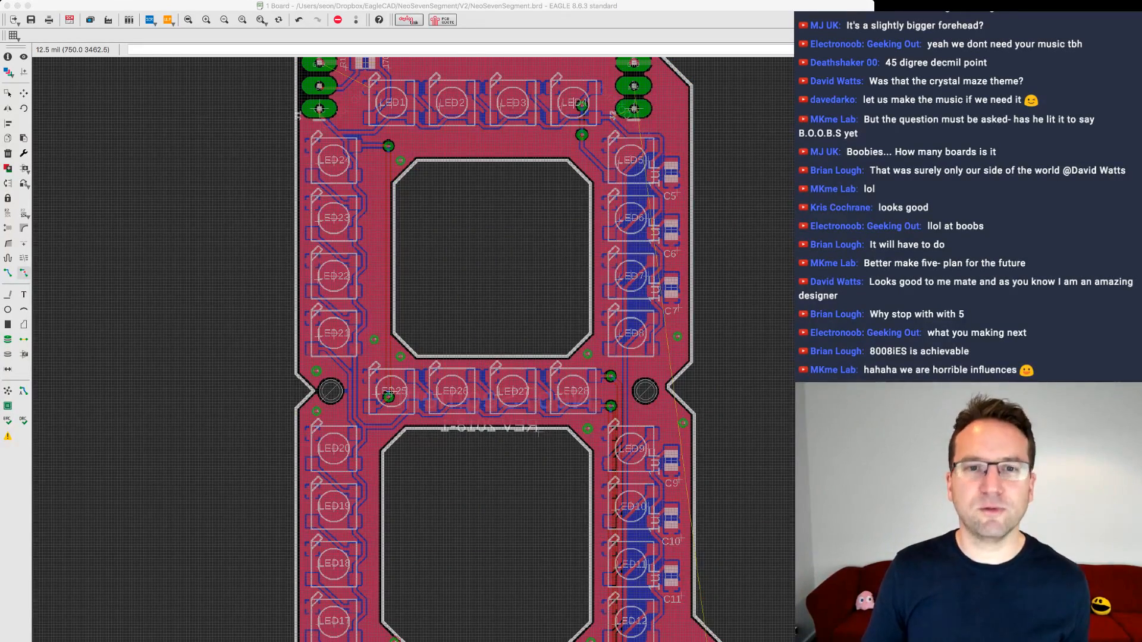
scroll(426, 413, down, 1)
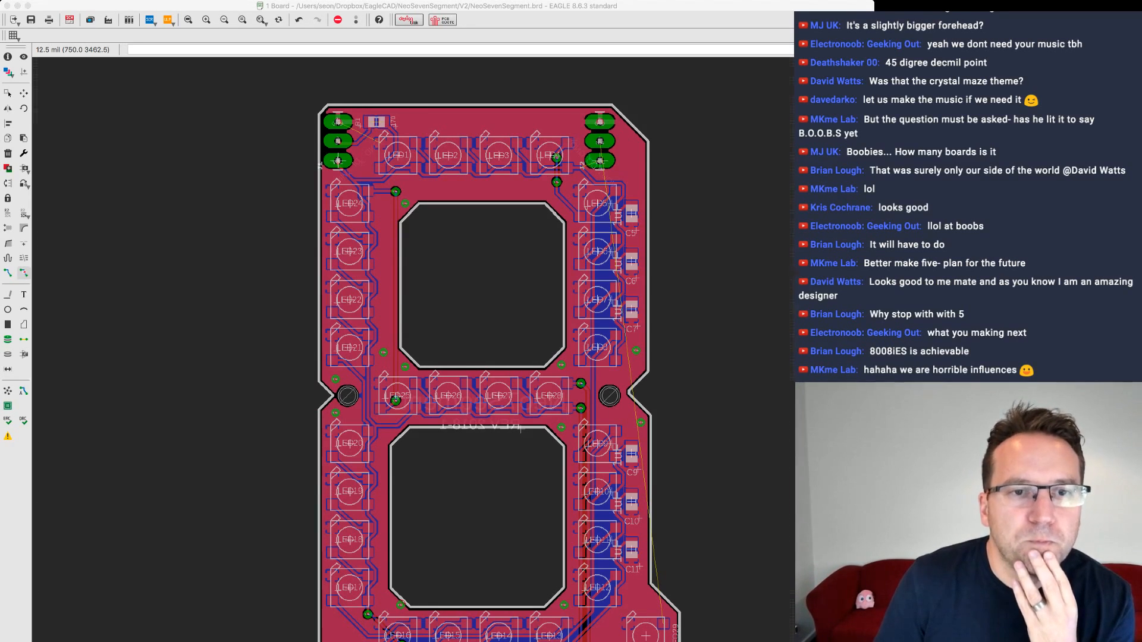
scroll(412, 200, up, 1)
scroll(360, 139, up, 2)
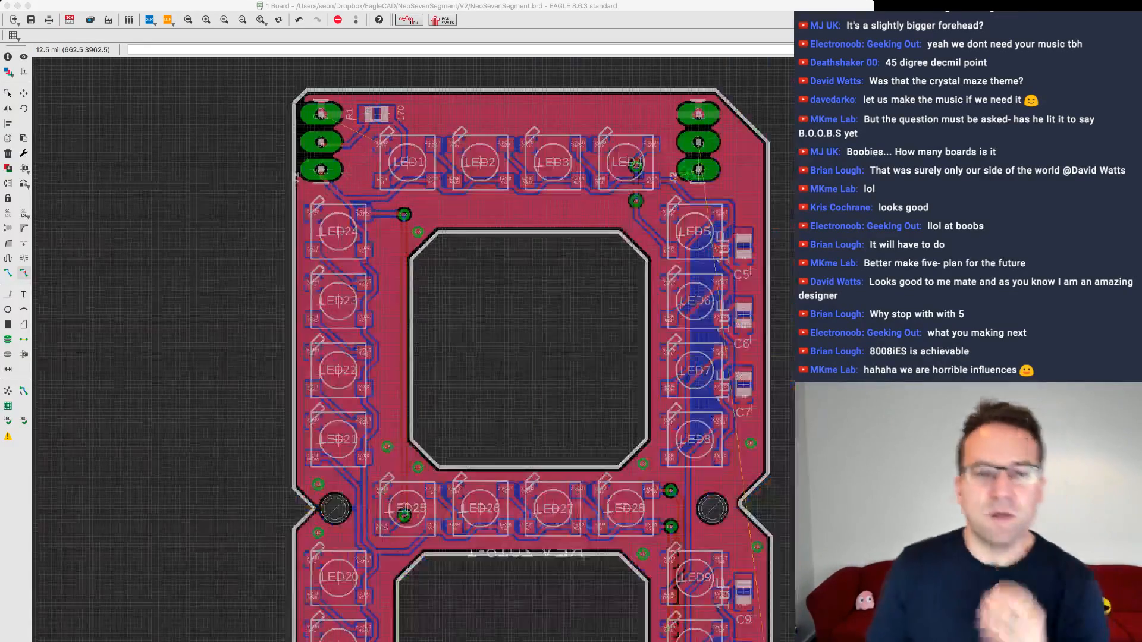
scroll(405, 234, down, 2)
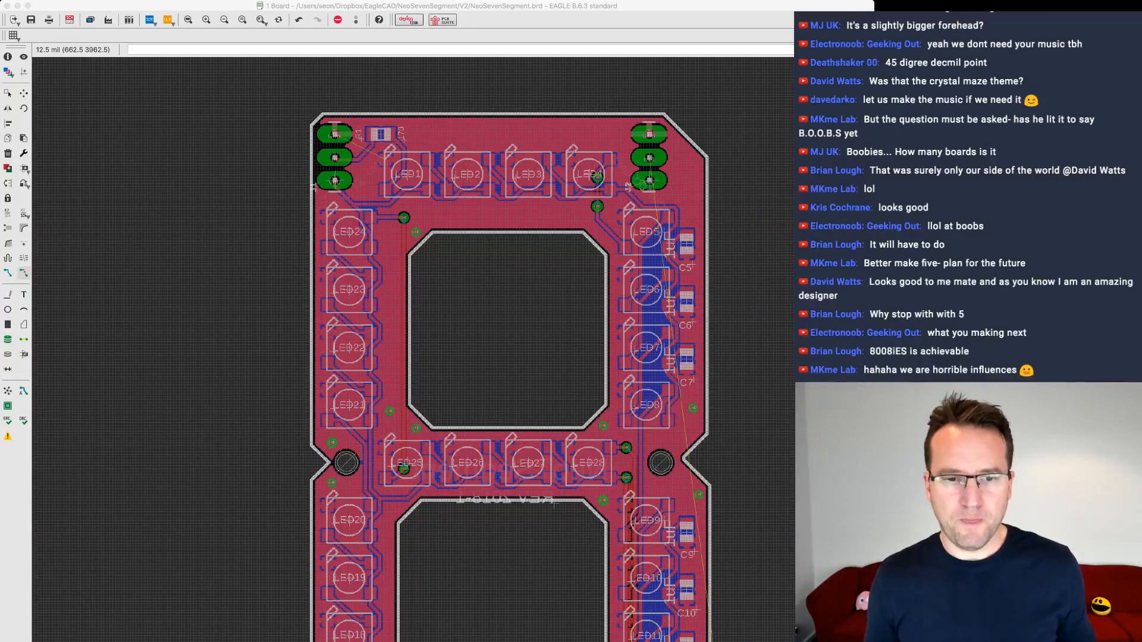
scroll(518, 484, down, 1)
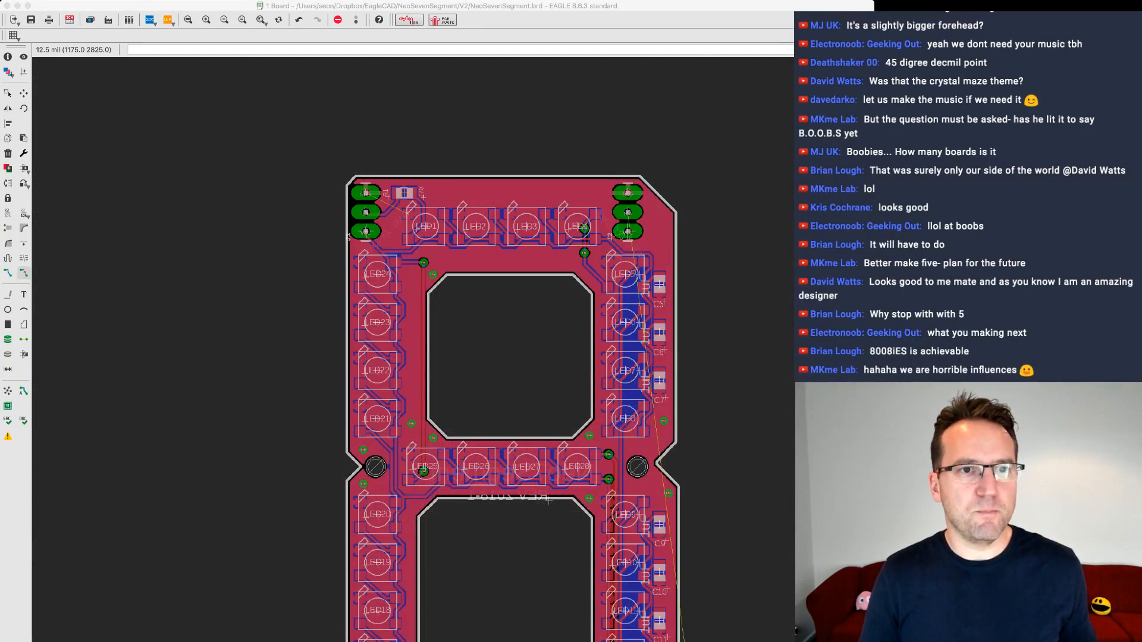
- Flip the board view and move the Neo7Segment and REV 2018-1 texts up within the middle bar, clear of the lower cutout
scroll(519, 484, up, 1)
click(278, 20)
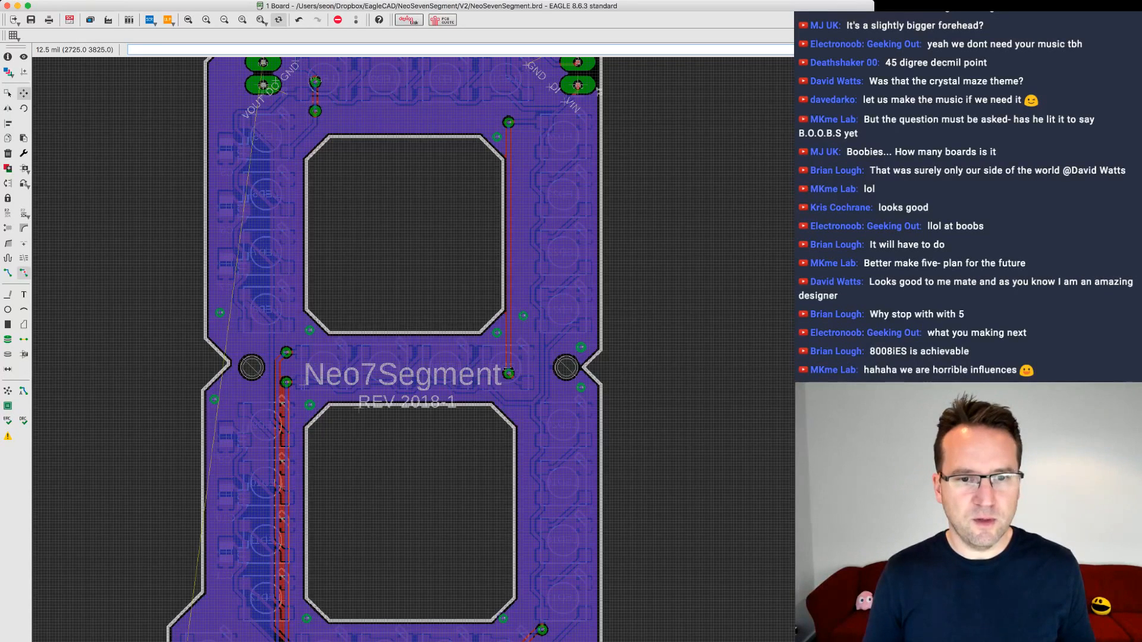
click(24, 93)
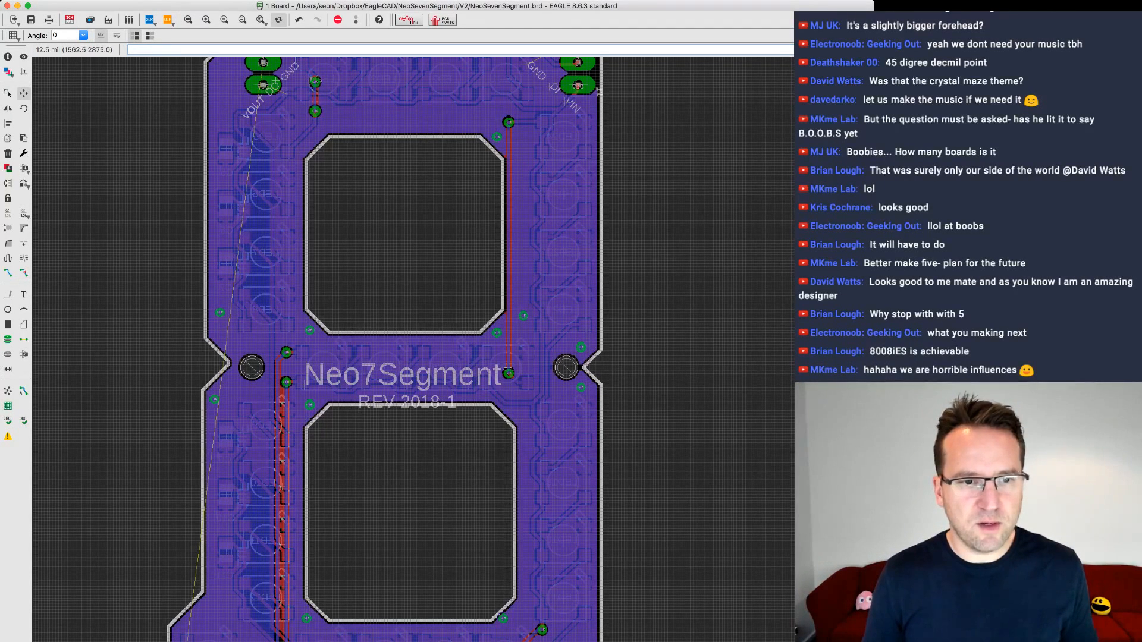
click(303, 386)
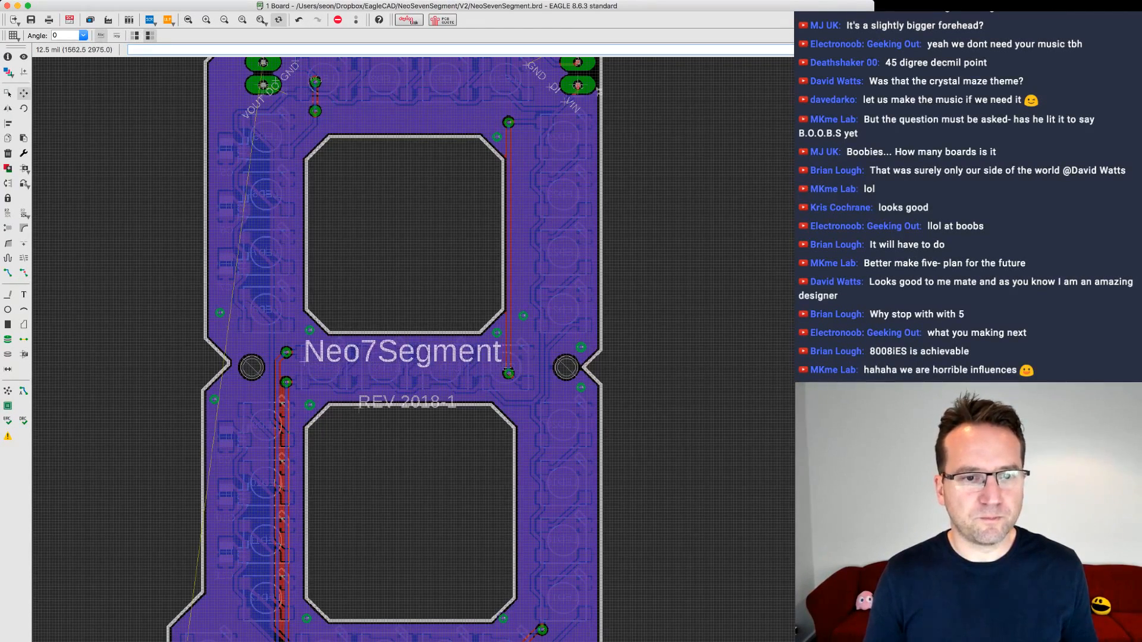
click(408, 360)
click(406, 403)
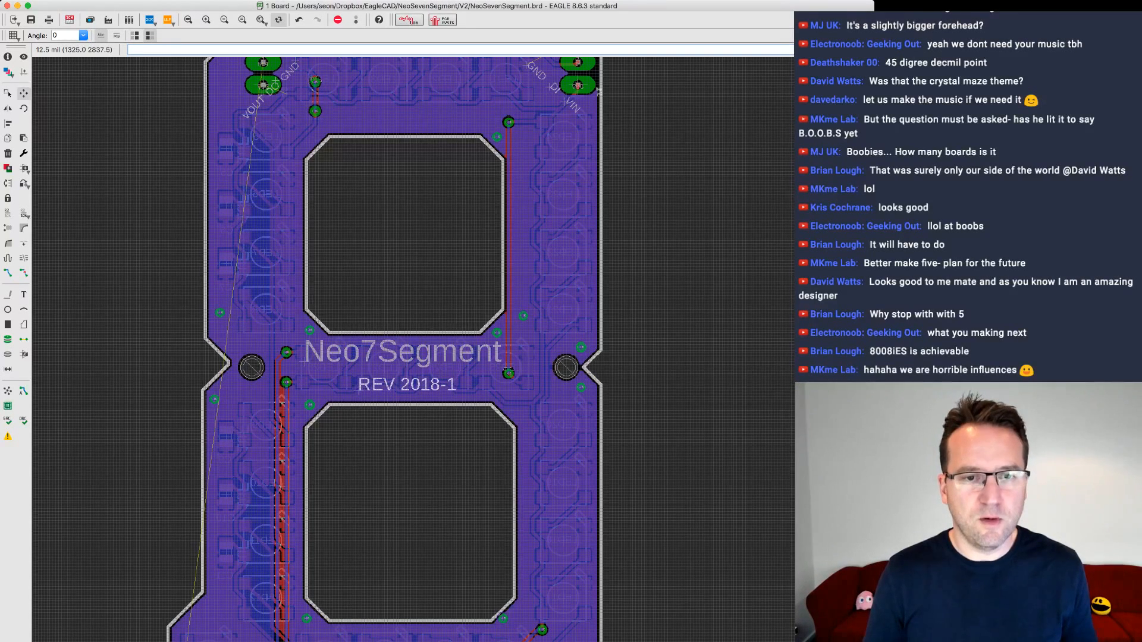
click(408, 384)
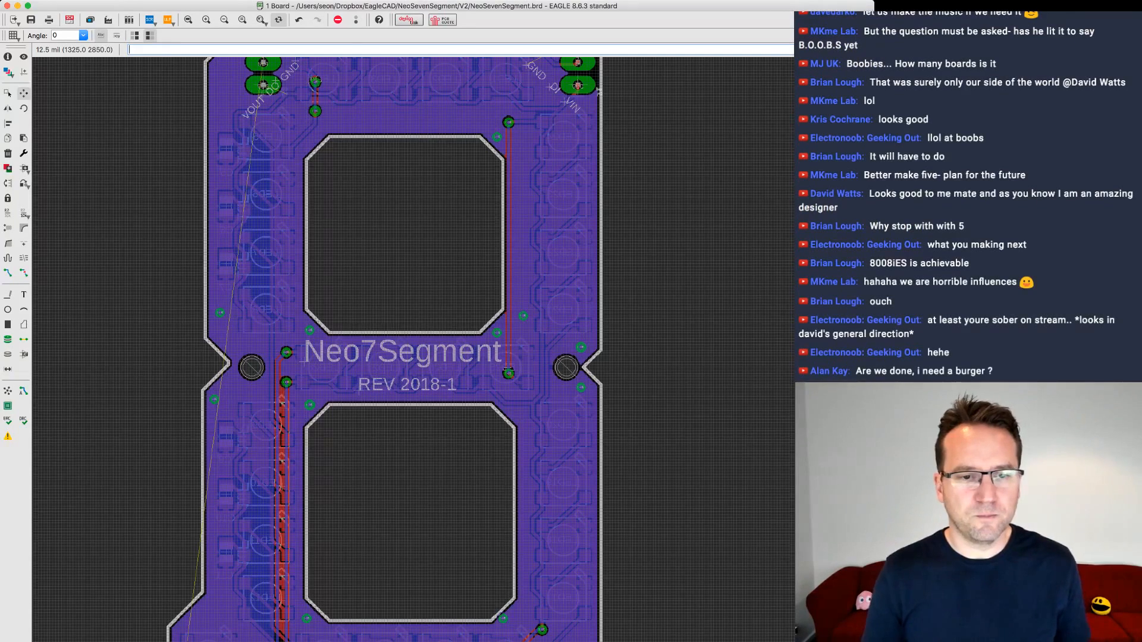
- Change the revision text below Neo7Segment to REV 2018-2
key(super+Tab)
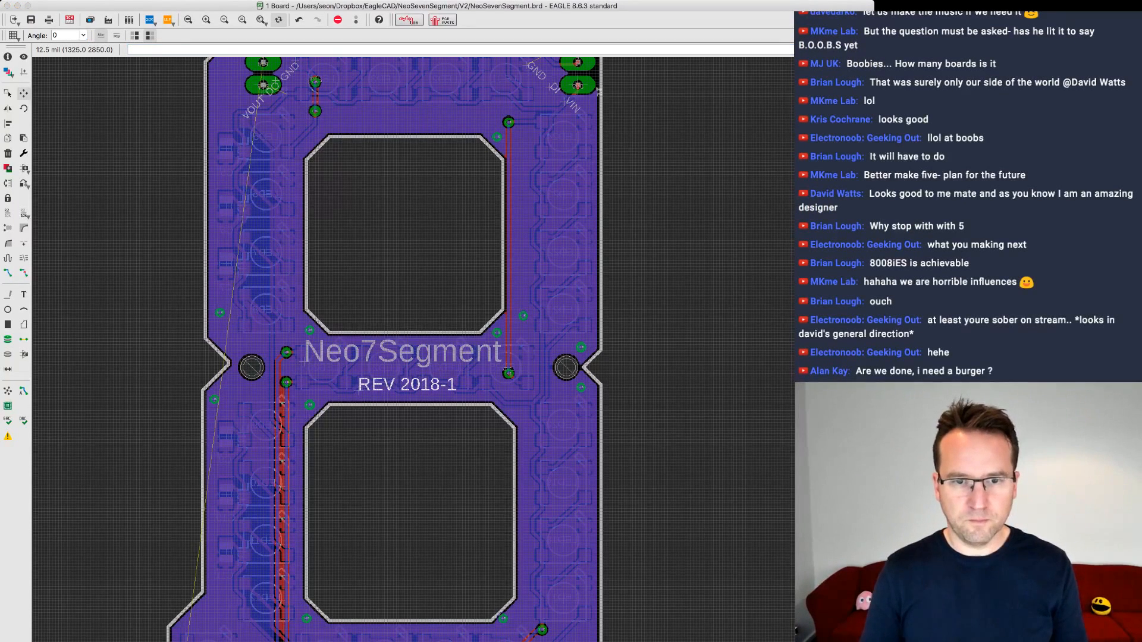
key(BackSpace)
text(2)
key(Return)
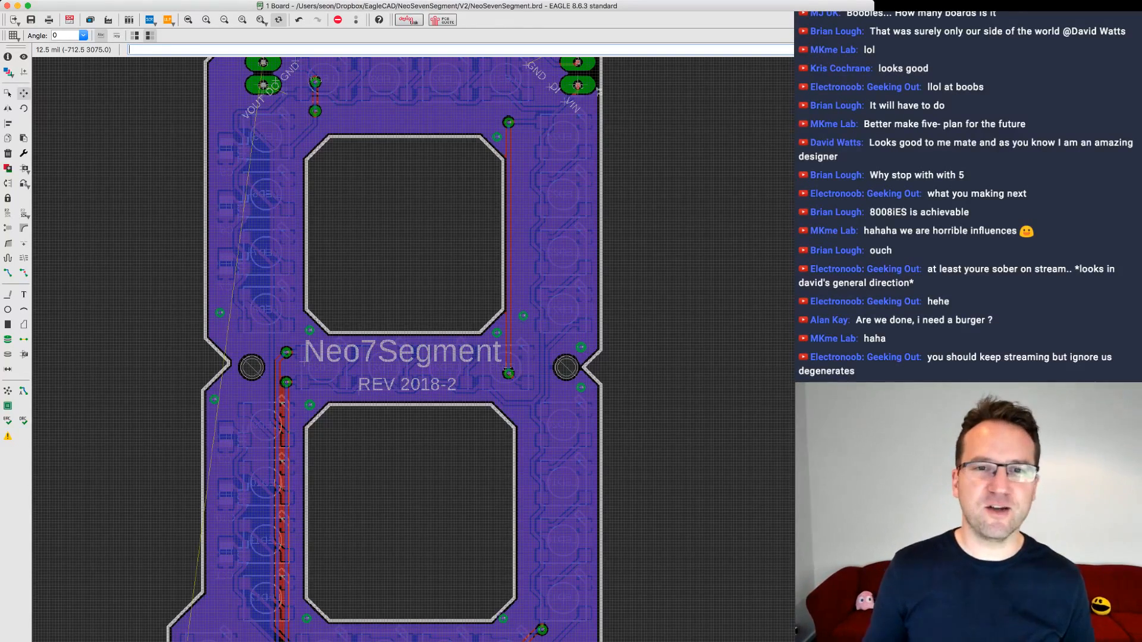
scroll(579, 525, up, 1)
scroll(578, 525, down, 2)
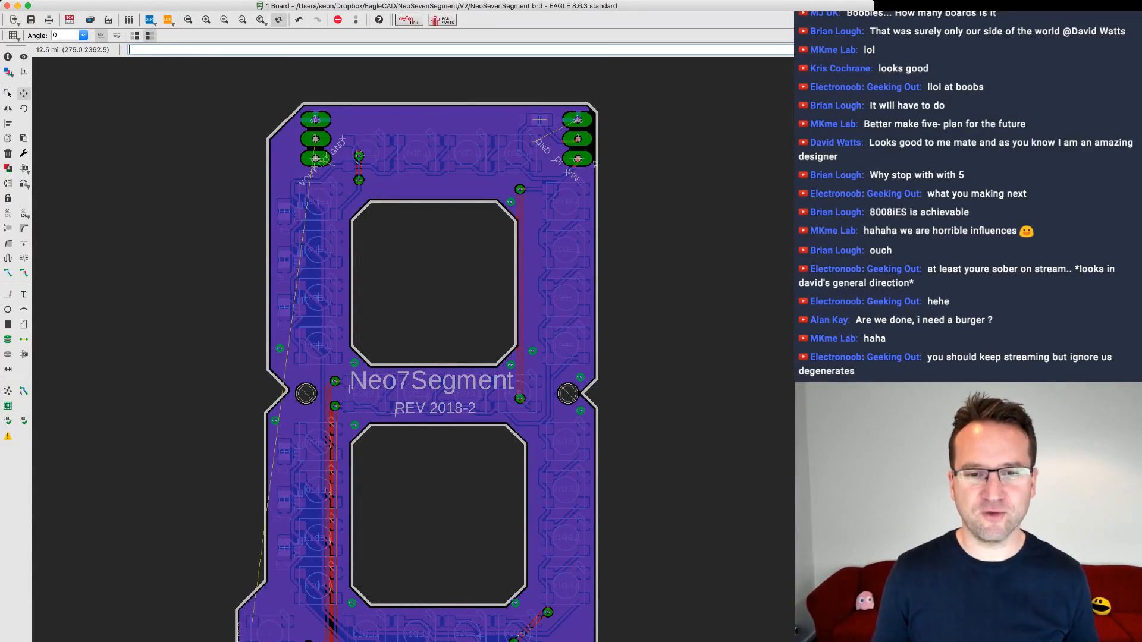
- Examine the placement of the Neo7Segment and REV 2018-2 texts within the middle bar and the surrounding board outline
scroll(610, 438, up, 4)
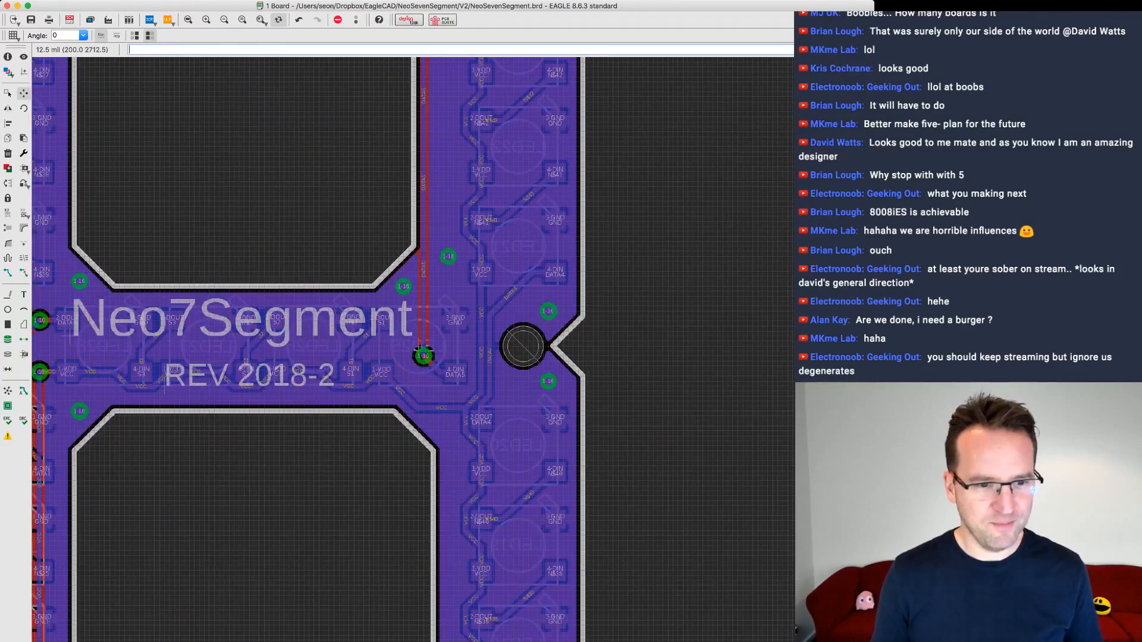
scroll(612, 436, down, 2)
scroll(538, 150, down, 1)
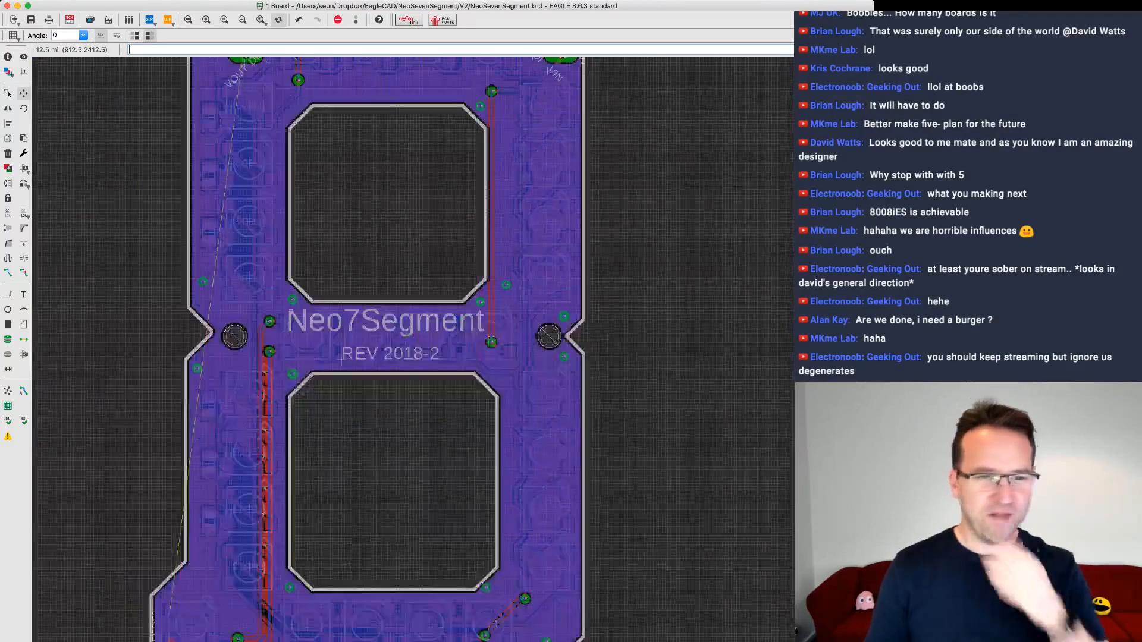
middle_drag(435, 455, 445, 399)
scroll(445, 399, up, 1)
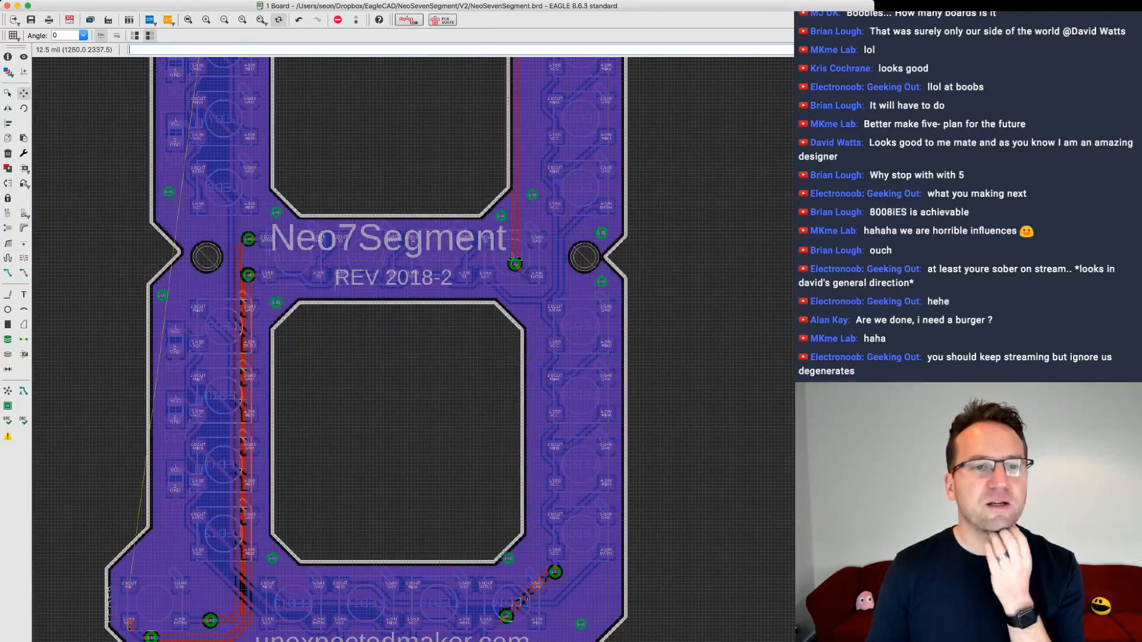
scroll(355, 426, down, 1)
scroll(356, 425, down, 1)
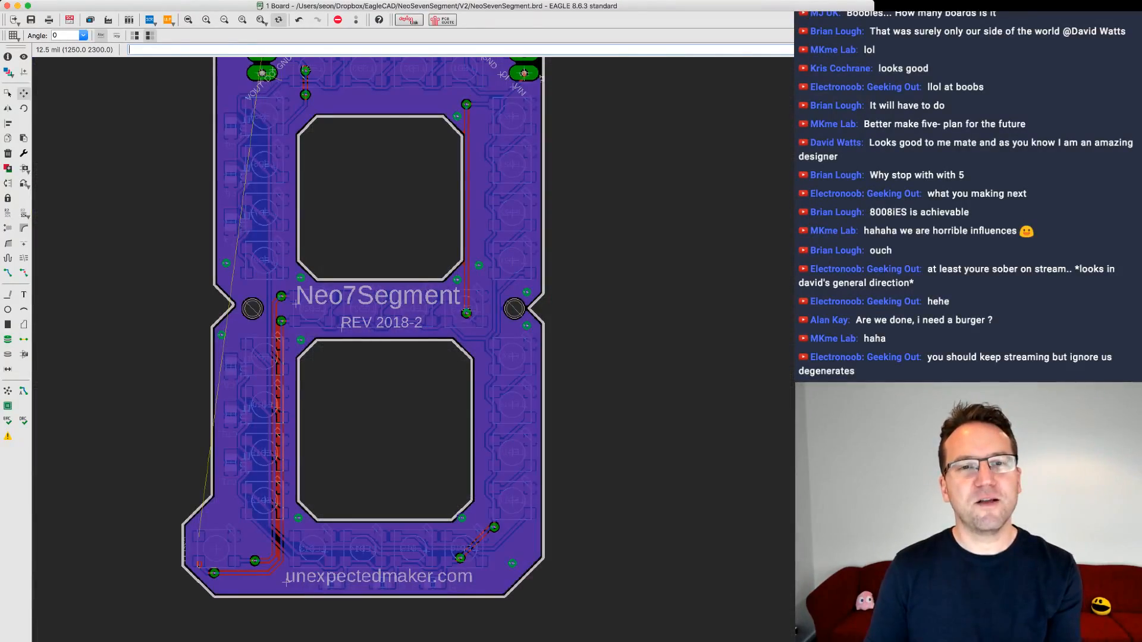
middle_drag(356, 425, 373, 481)
scroll(374, 482, up, 1)
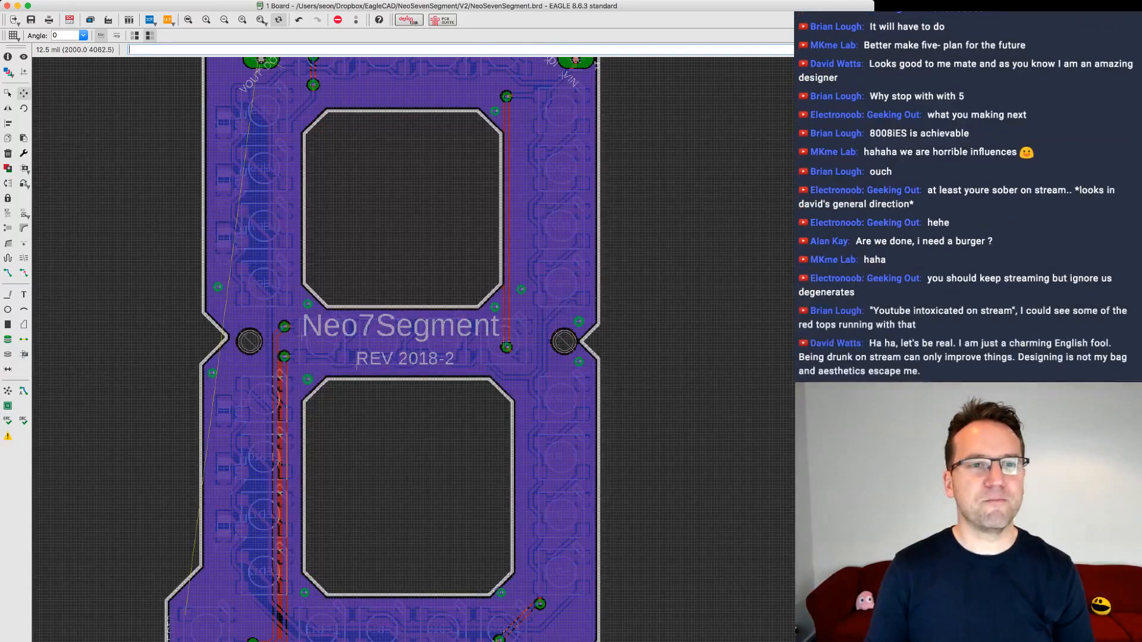
- Flip the board view back to the component side and examine the LED and connector layout around the top segment
click(278, 20)
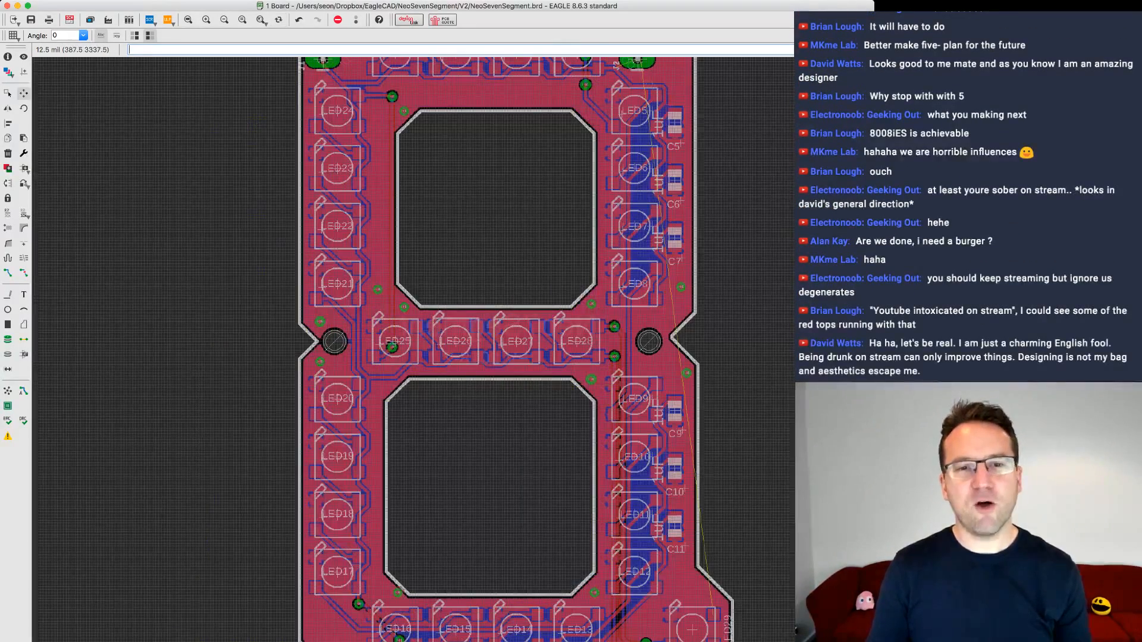
scroll(344, 256, down, 1)
middle_drag(342, 262, 300, 317)
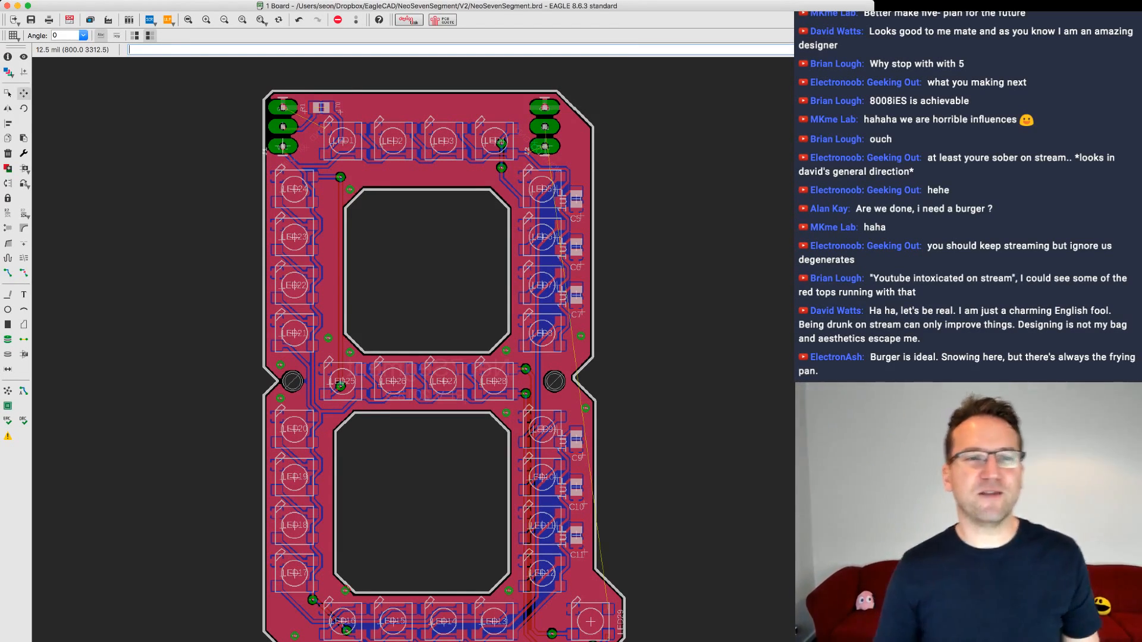
scroll(144, 147, up, 3)
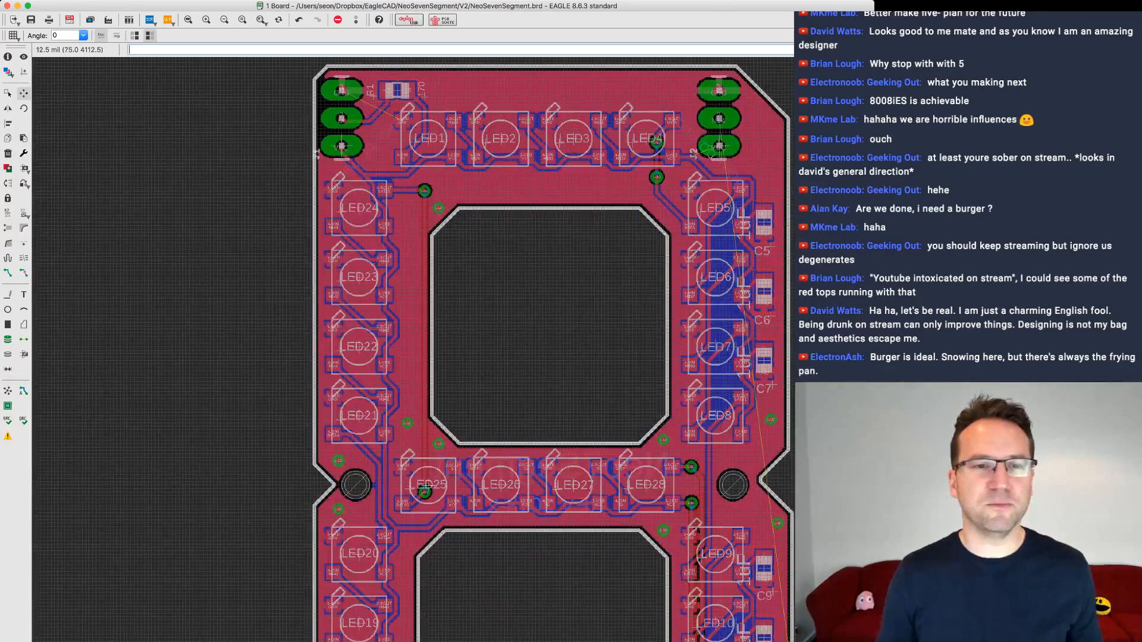
middle_drag(253, 148, 78, 261)
scroll(214, 264, down, 1)
scroll(214, 264, up, 3)
scroll(214, 266, up, 1)
scroll(214, 266, down, 1)
scroll(95, 256, down, 1)
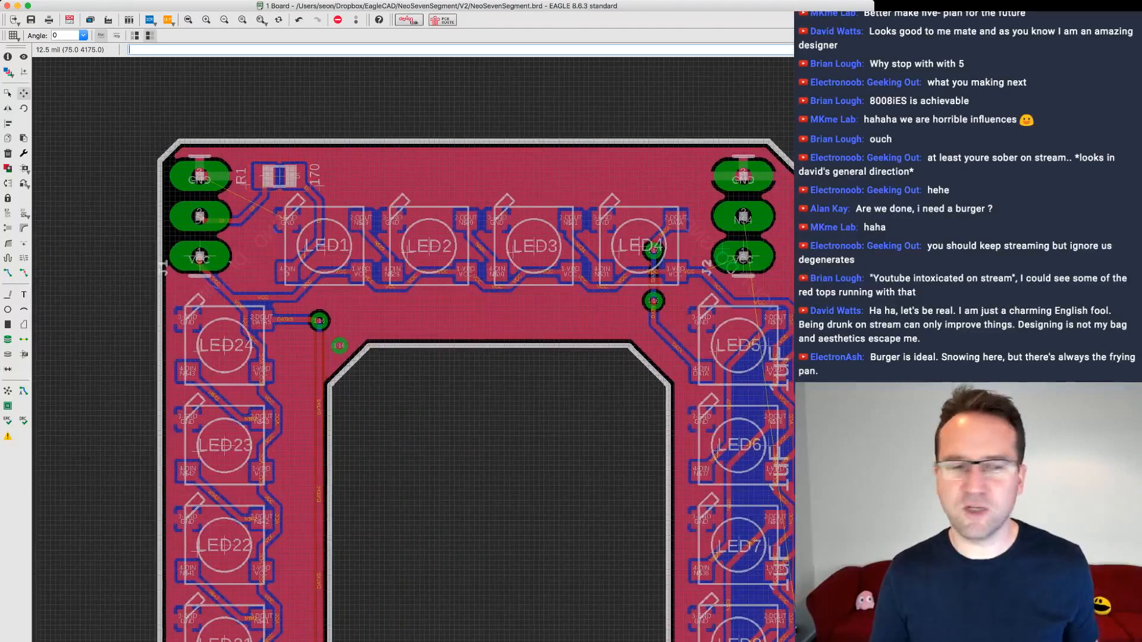
scroll(95, 256, up, 2)
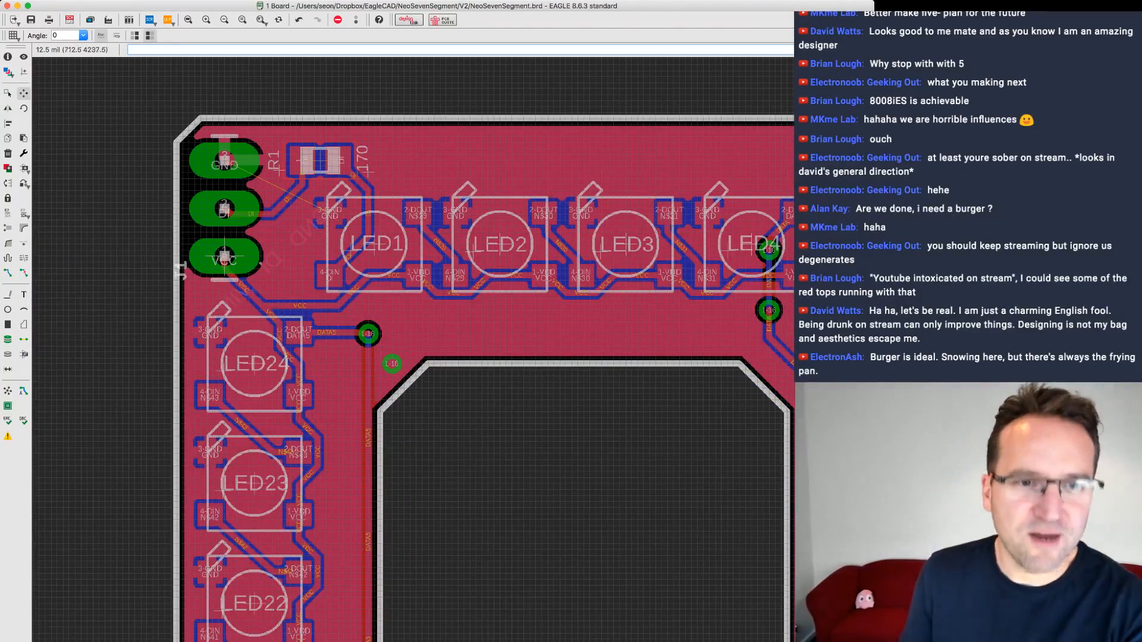
scroll(408, 228, down, 1)
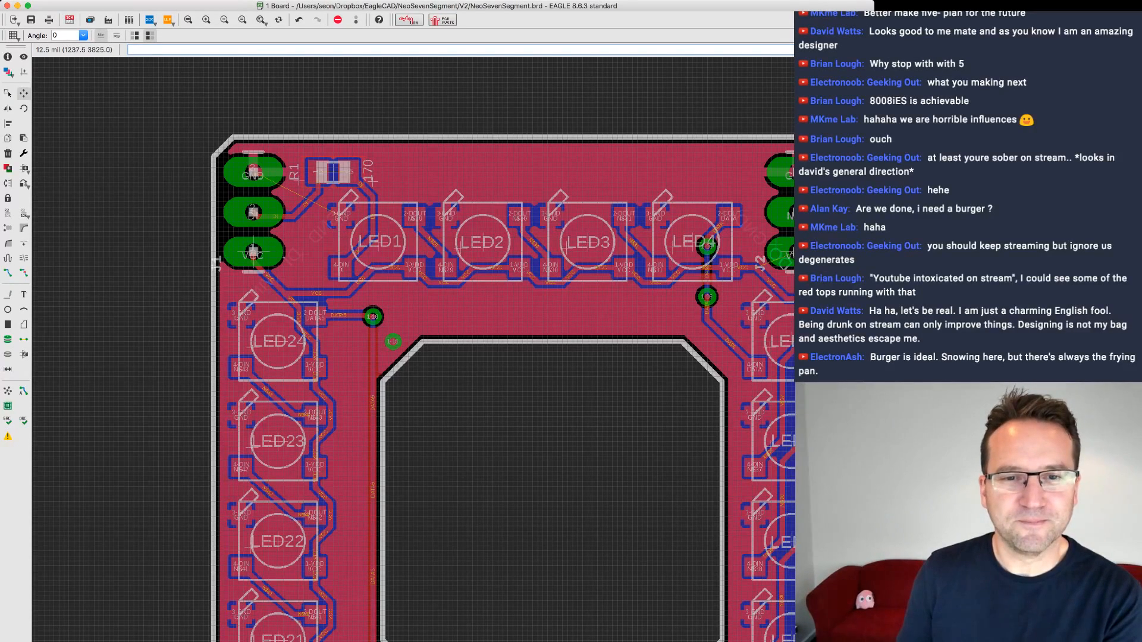
middle_drag(603, 388, 513, 379)
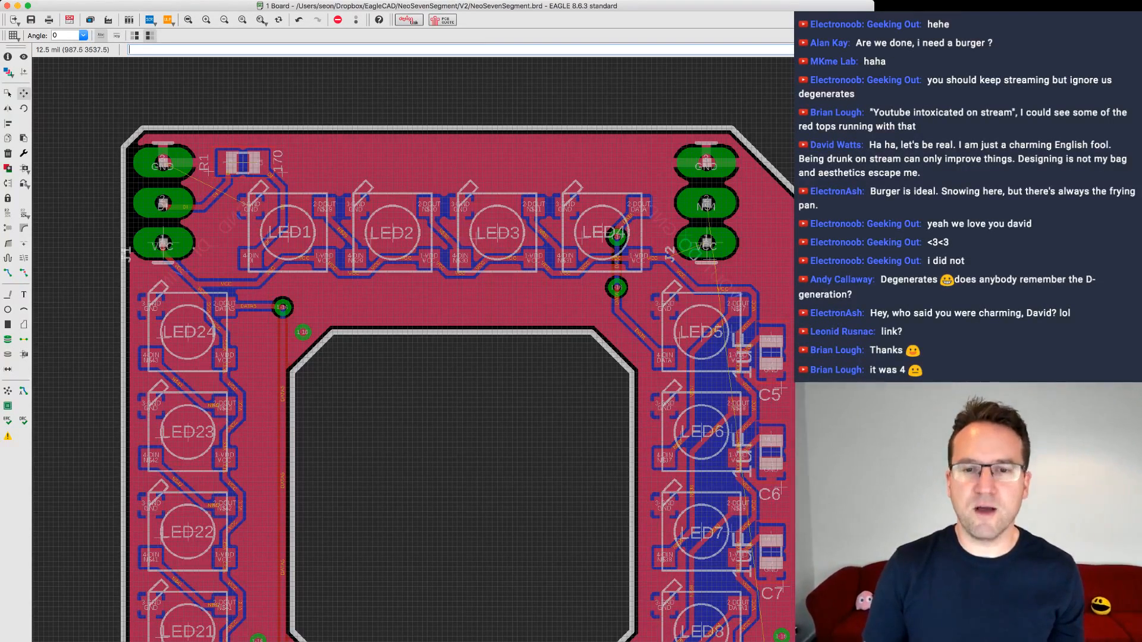
scroll(474, 412, up, 1)
scroll(534, 453, down, 1)
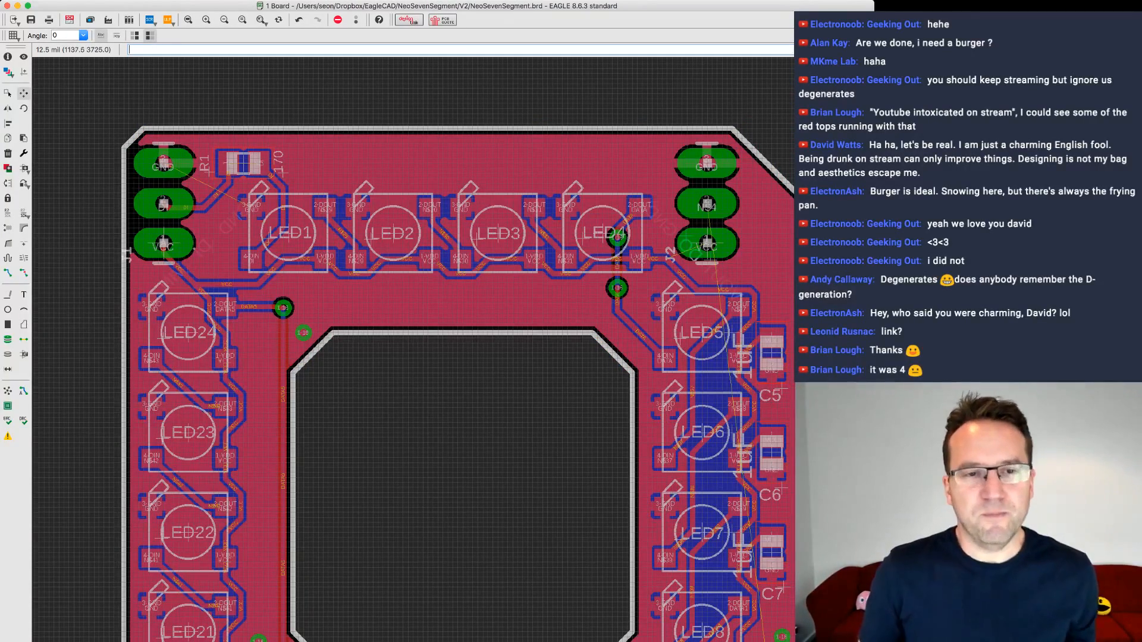
scroll(436, 441, down, 1)
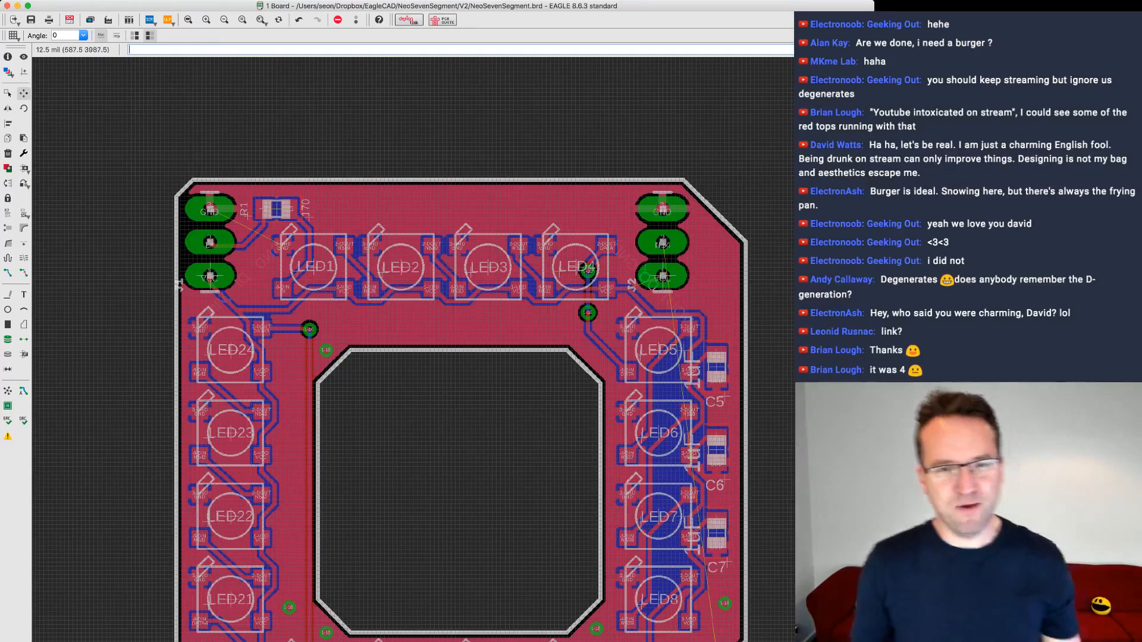
scroll(278, 336, up, 1)
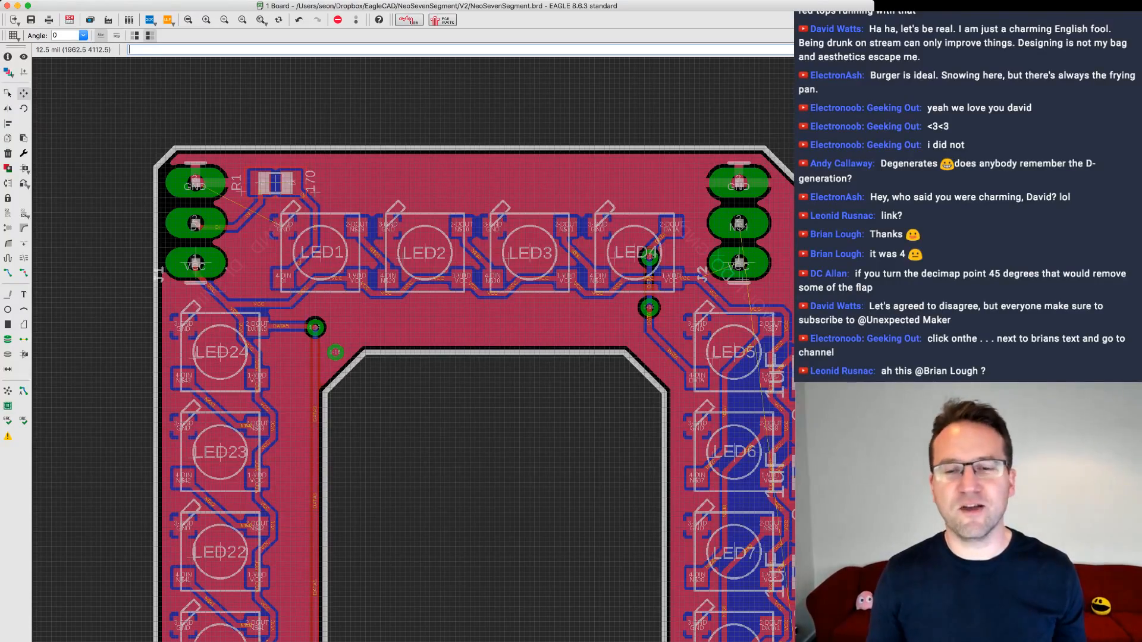
scroll(663, 561, up, 1)
scroll(662, 559, down, 2)
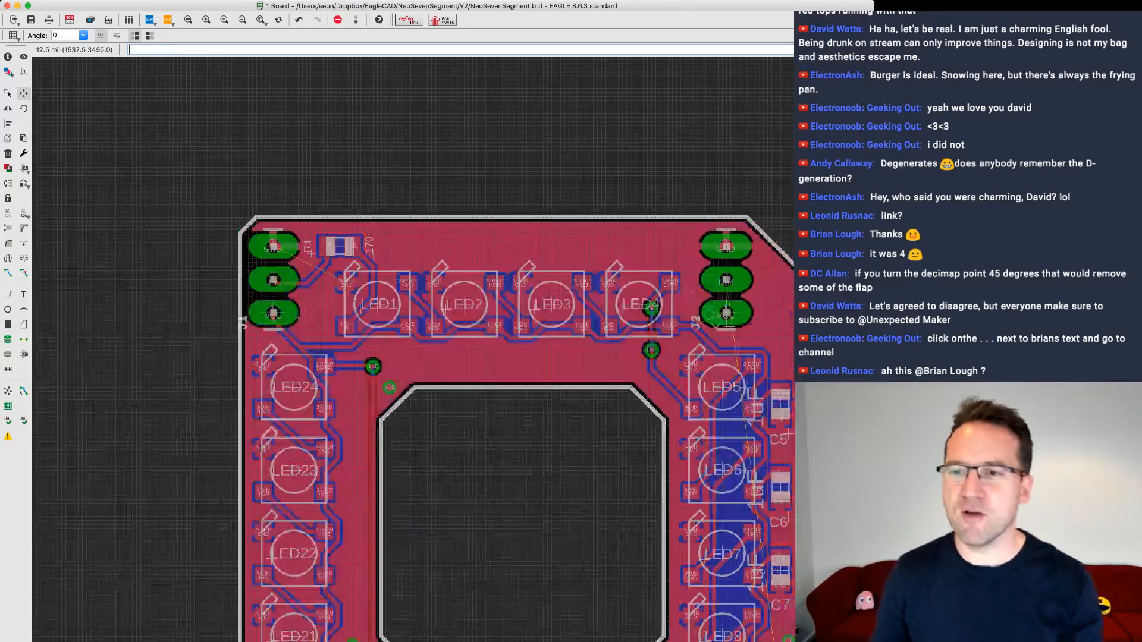
middle_drag(646, 558, 590, 452)
scroll(593, 463, down, 1)
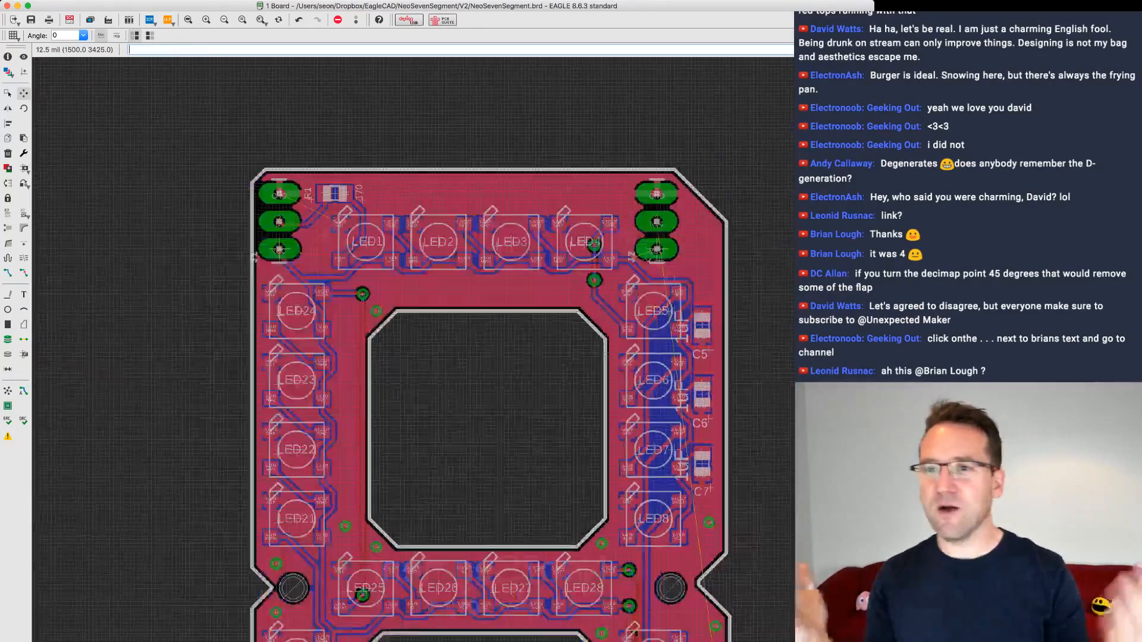
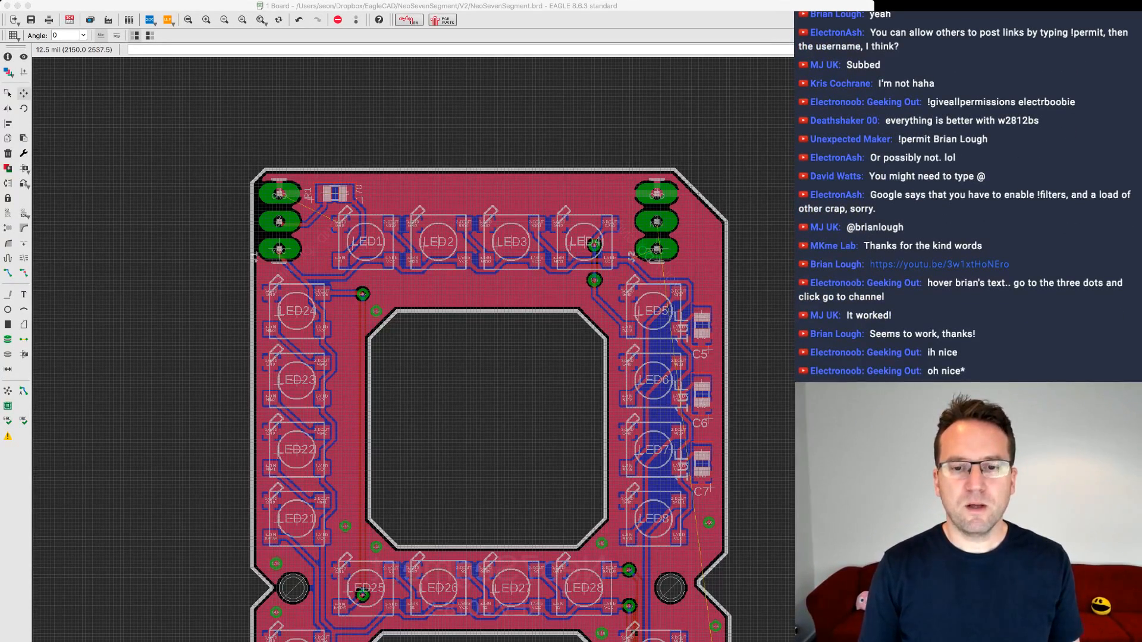
- Rotate the decimal-point LED29 by 45 degrees in its corner protrusion
key(super+Tab)
scroll(775, 488, down, 2)
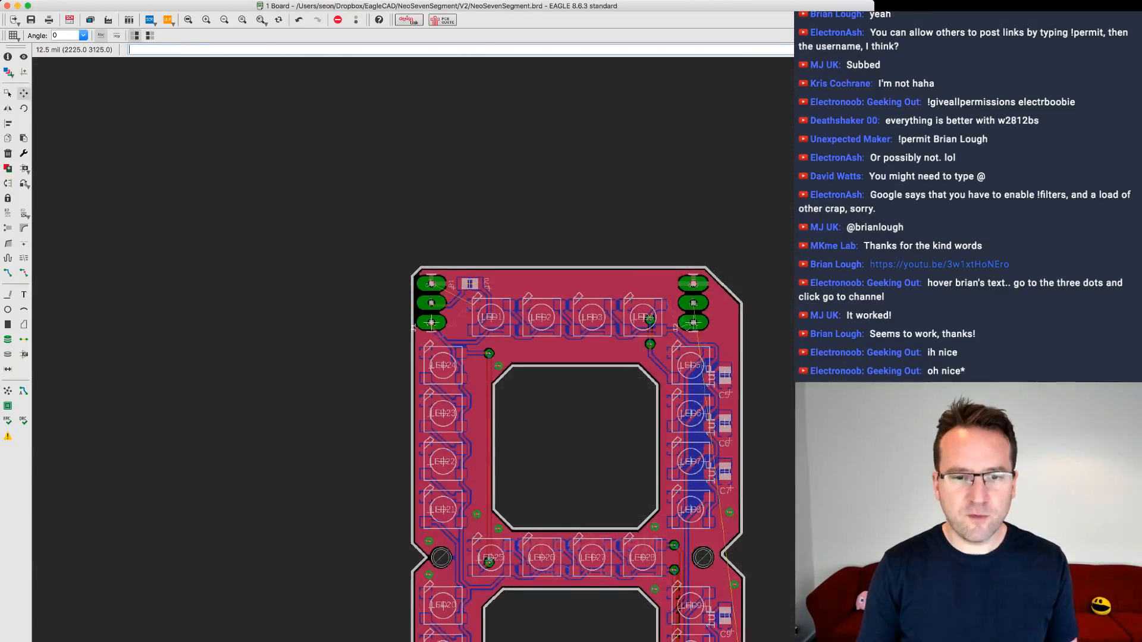
middle_drag(784, 516, 548, 201)
scroll(570, 507, up, 4)
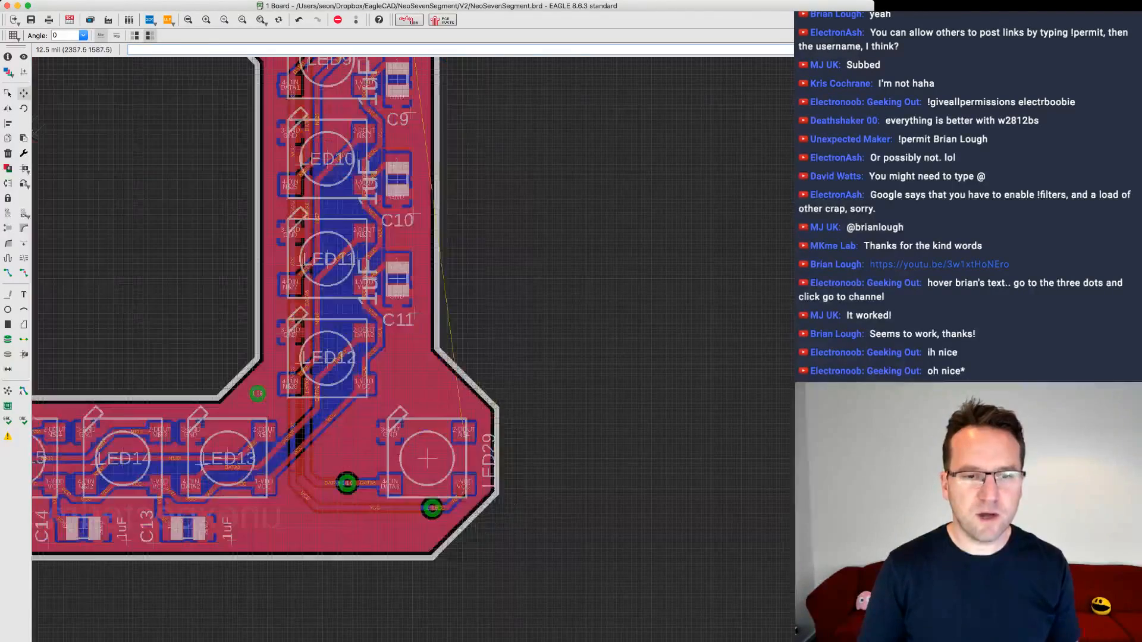
click(427, 459)
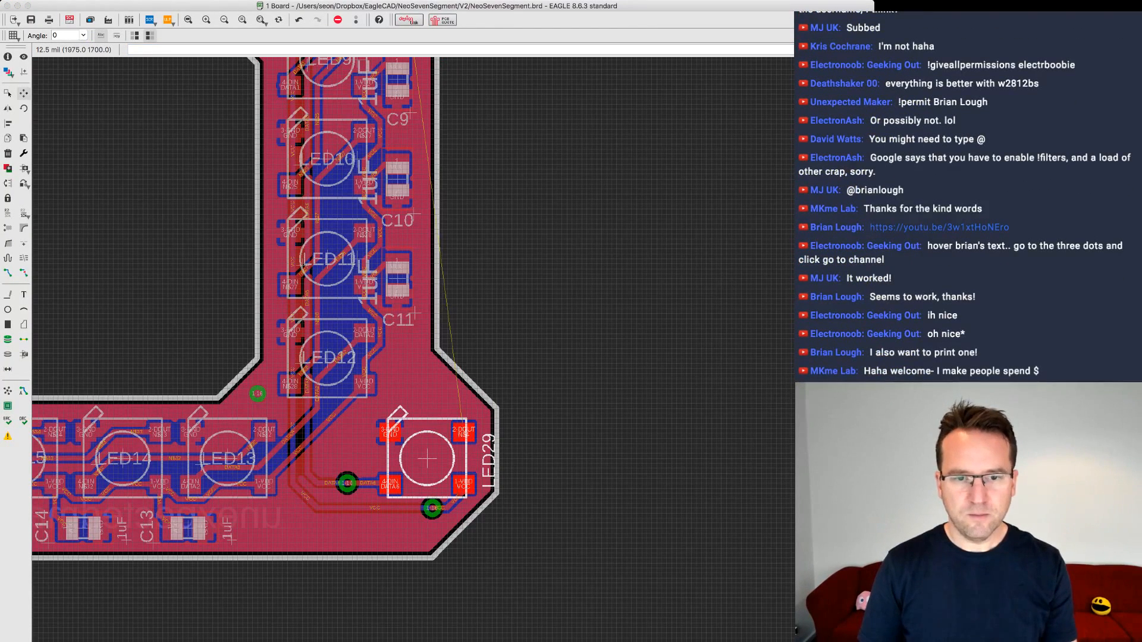
key(Return)
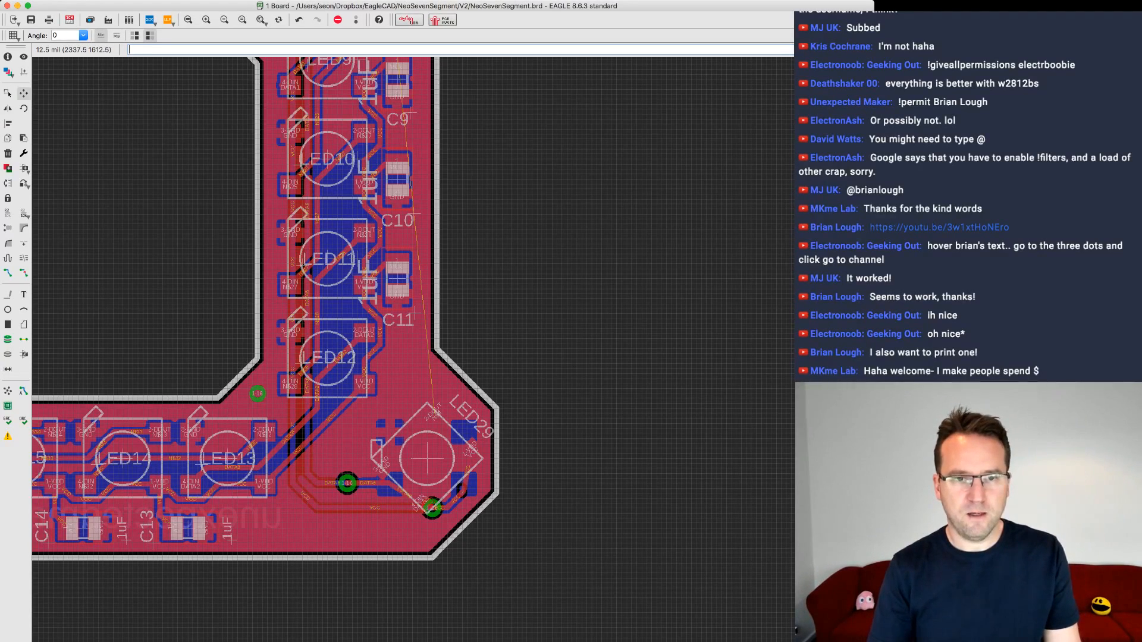
- Draw a pointed outline around the rotated LED29 on the 20 Dimension layer with width 12, joining the lower chamfer to the board's side edge
scroll(325, 303, down, 5)
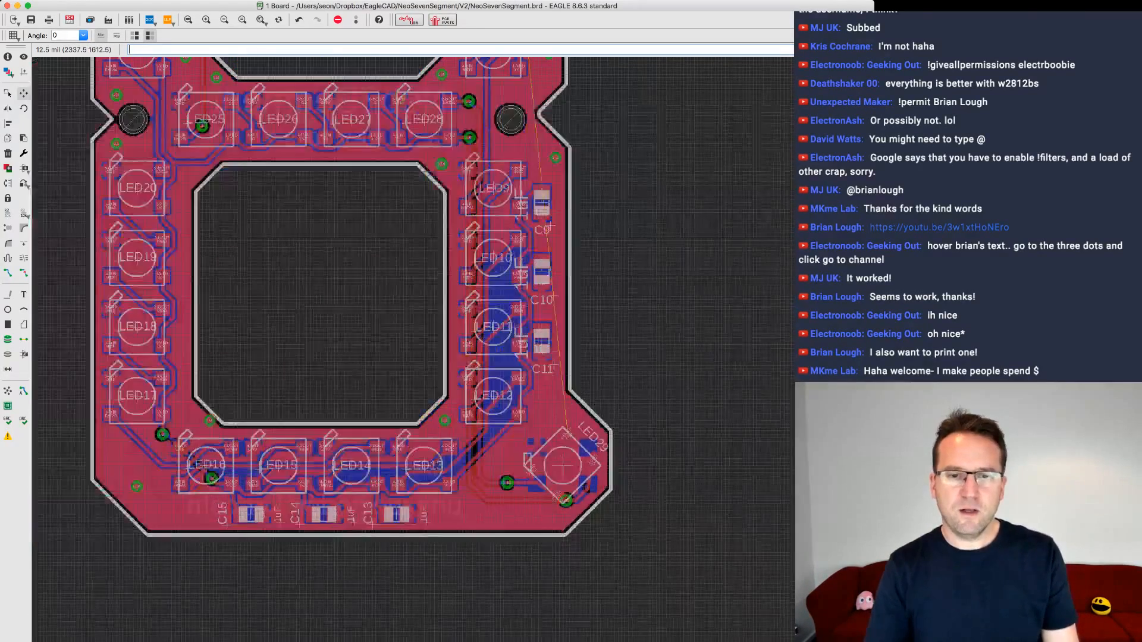
scroll(653, 489, down, 2)
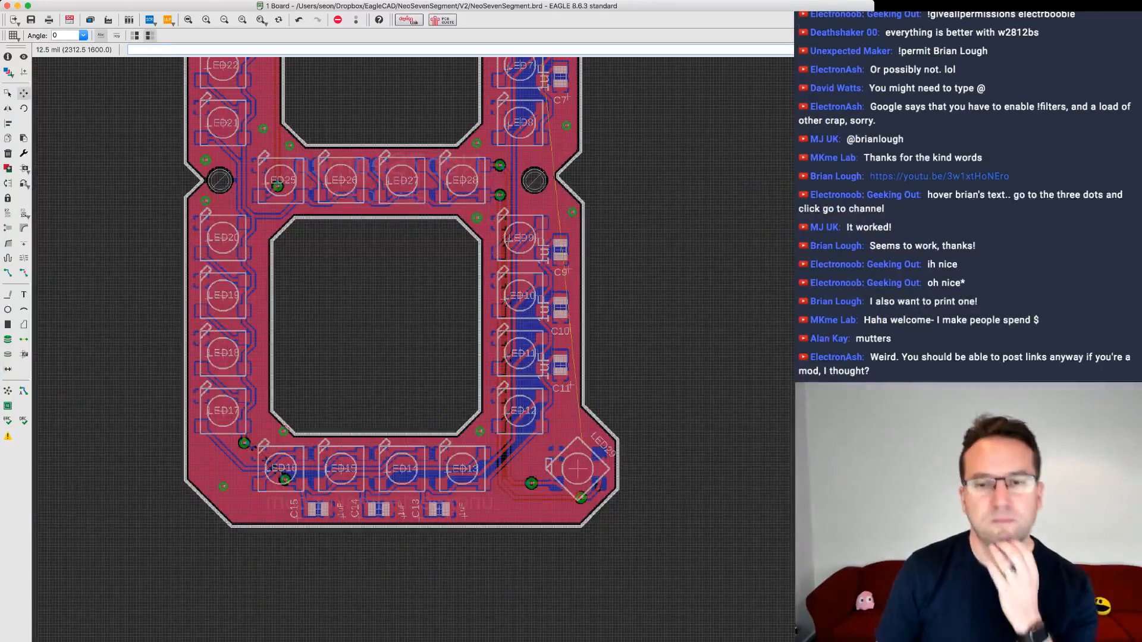
middle_drag(669, 463, 660, 477)
scroll(660, 478, down, 1)
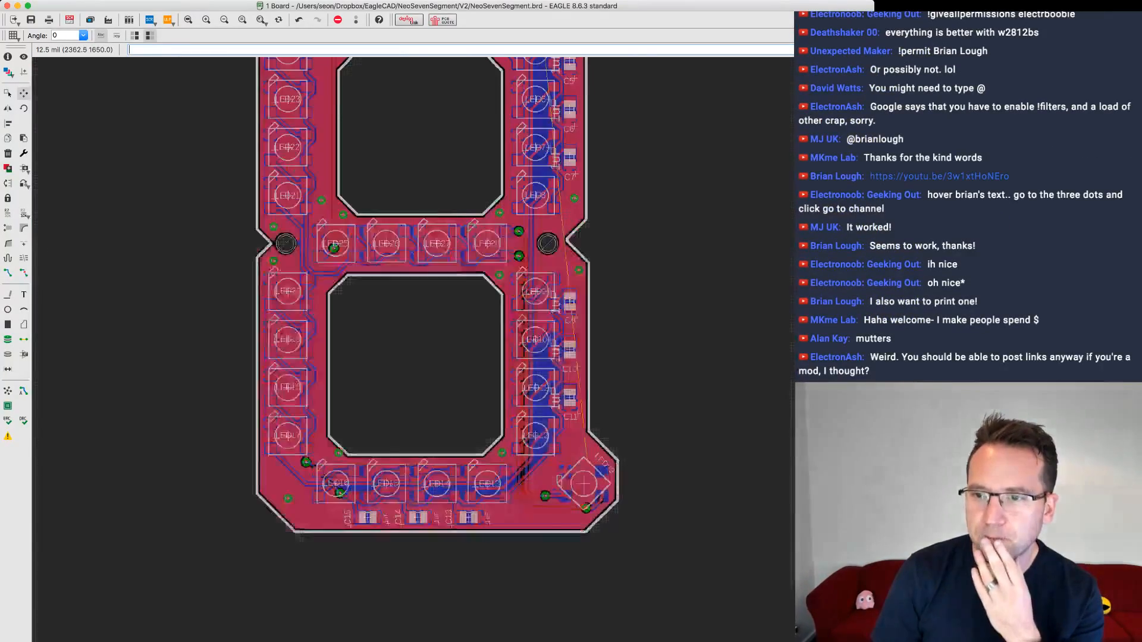
scroll(660, 478, up, 1)
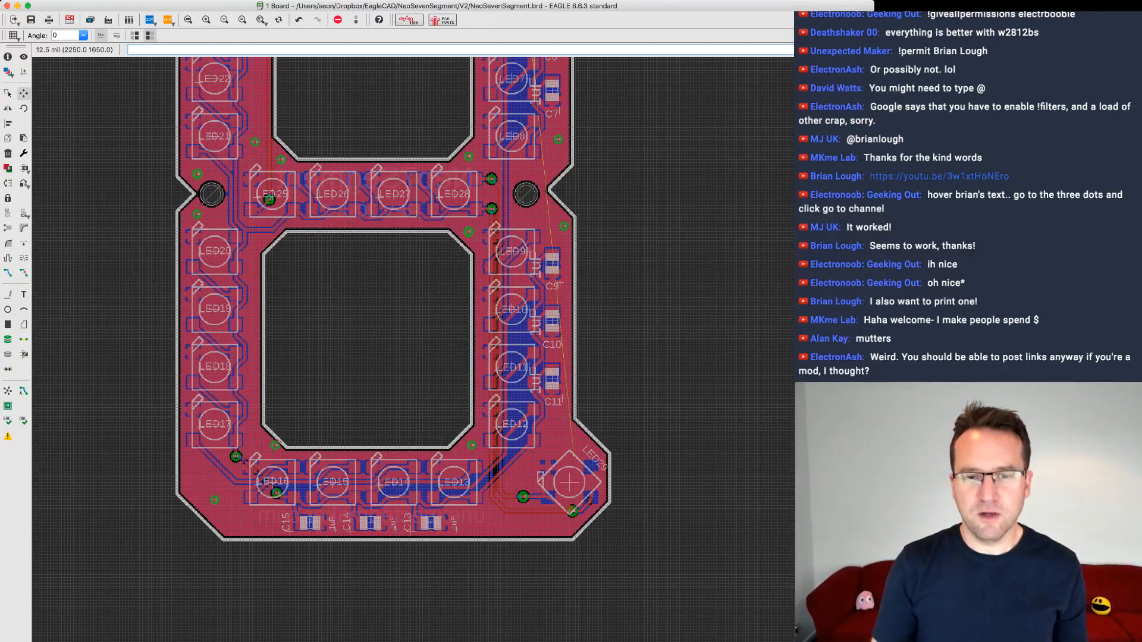
scroll(628, 496, up, 5)
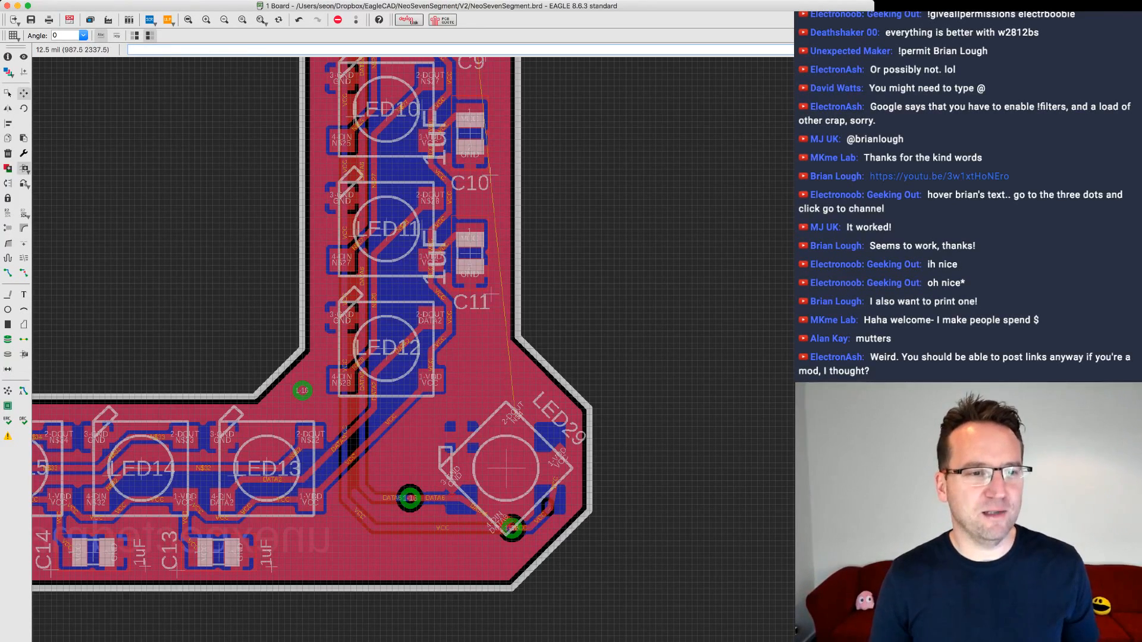
click(8, 294)
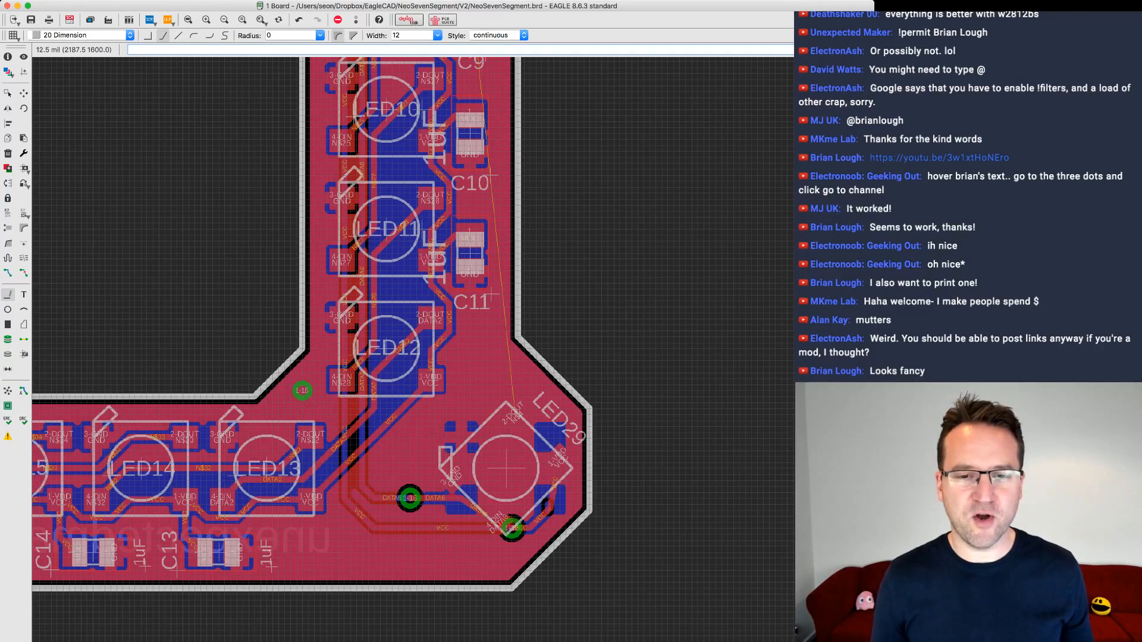
click(589, 509)
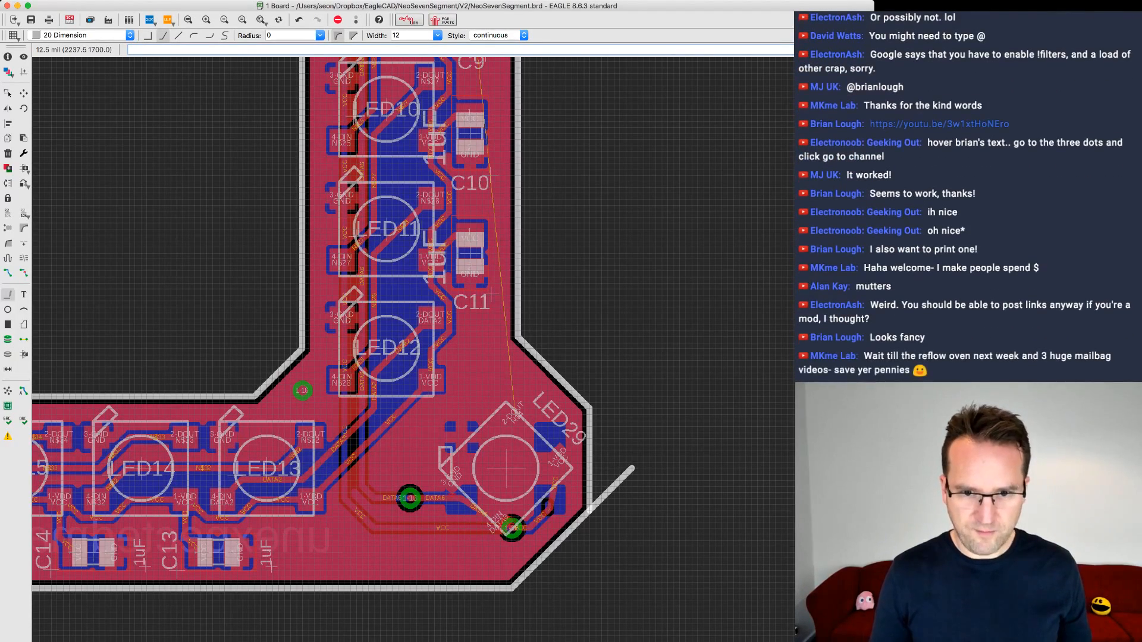
click(632, 469)
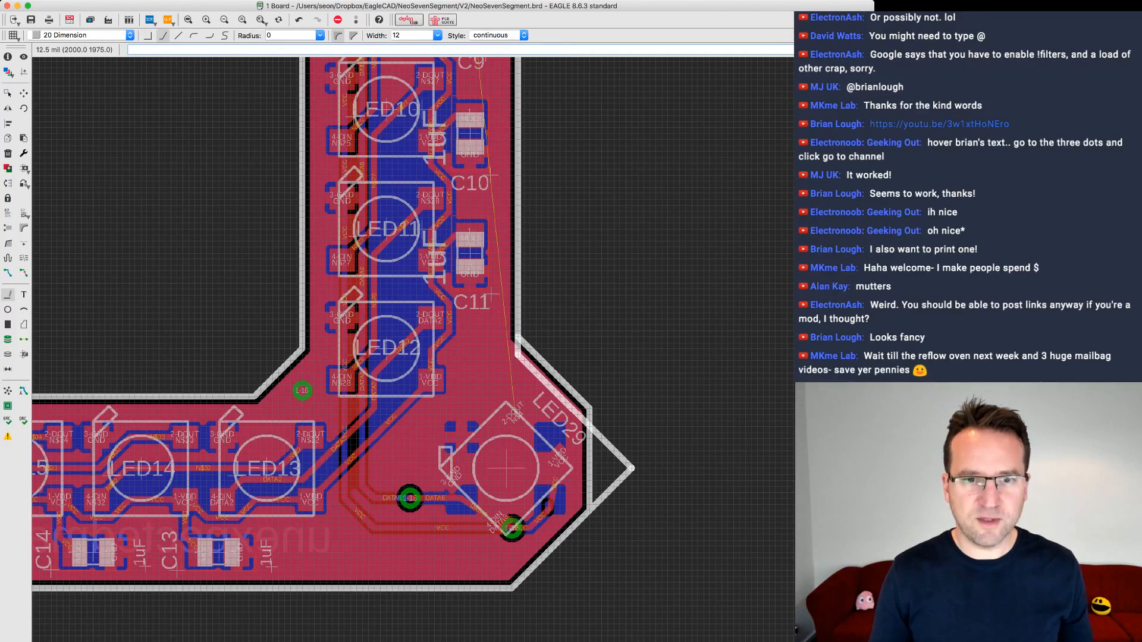
click(517, 338)
key(Escape)
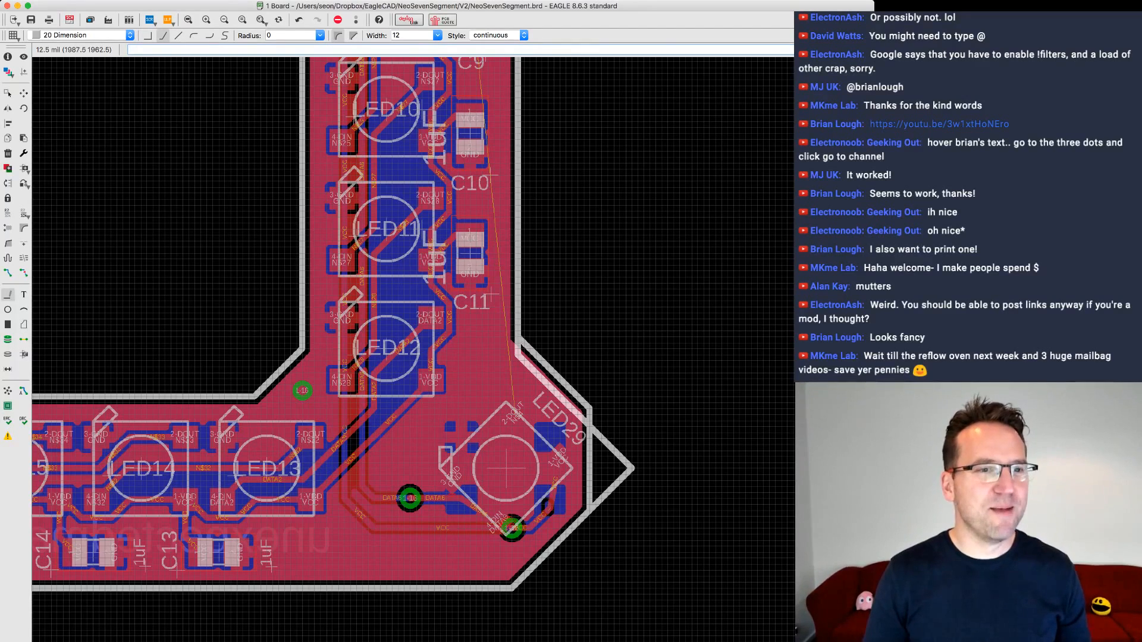
- Delete the old diagonal and vertical outline segments beside LED29 and recalculate the copper pours to fill the pointed protrusion
click(7, 154)
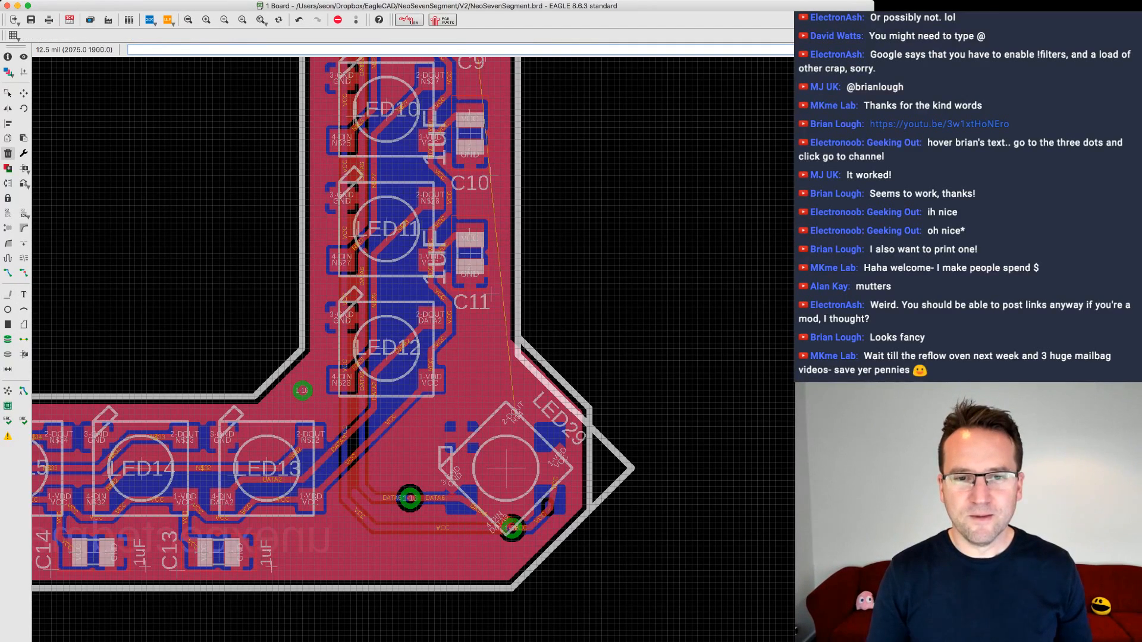
click(548, 367)
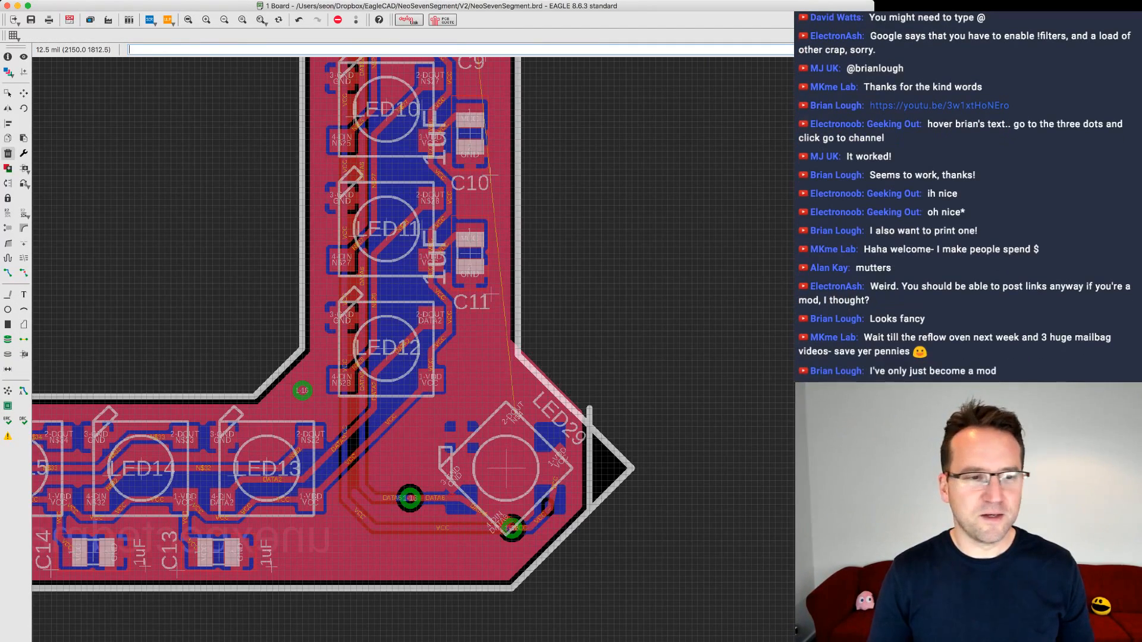
click(590, 416)
click(8, 391)
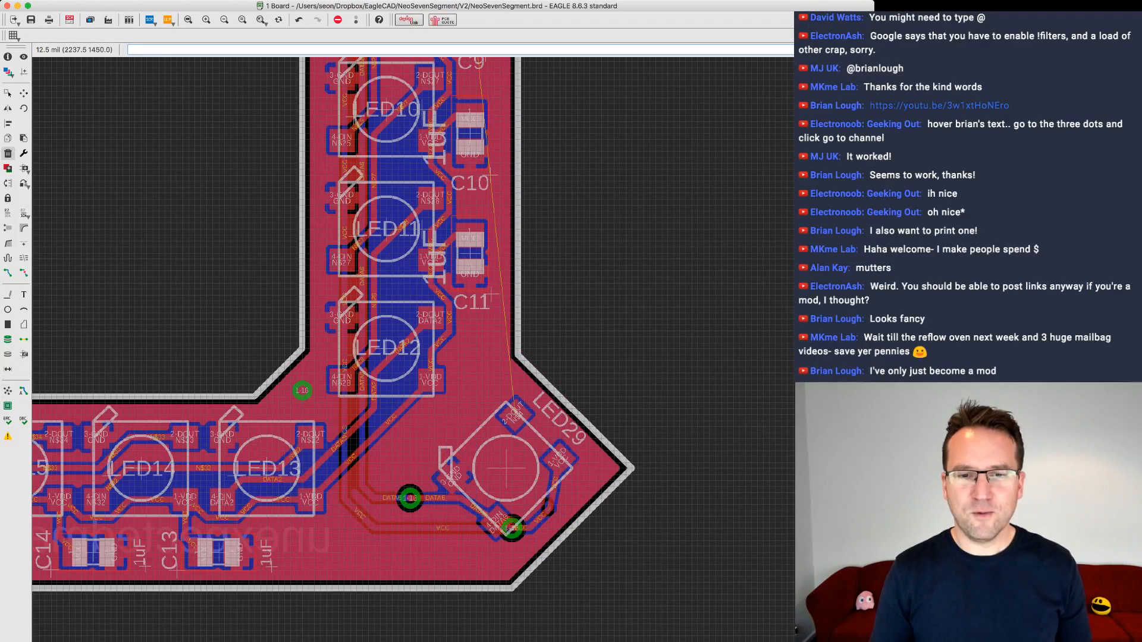
scroll(623, 586, down, 4)
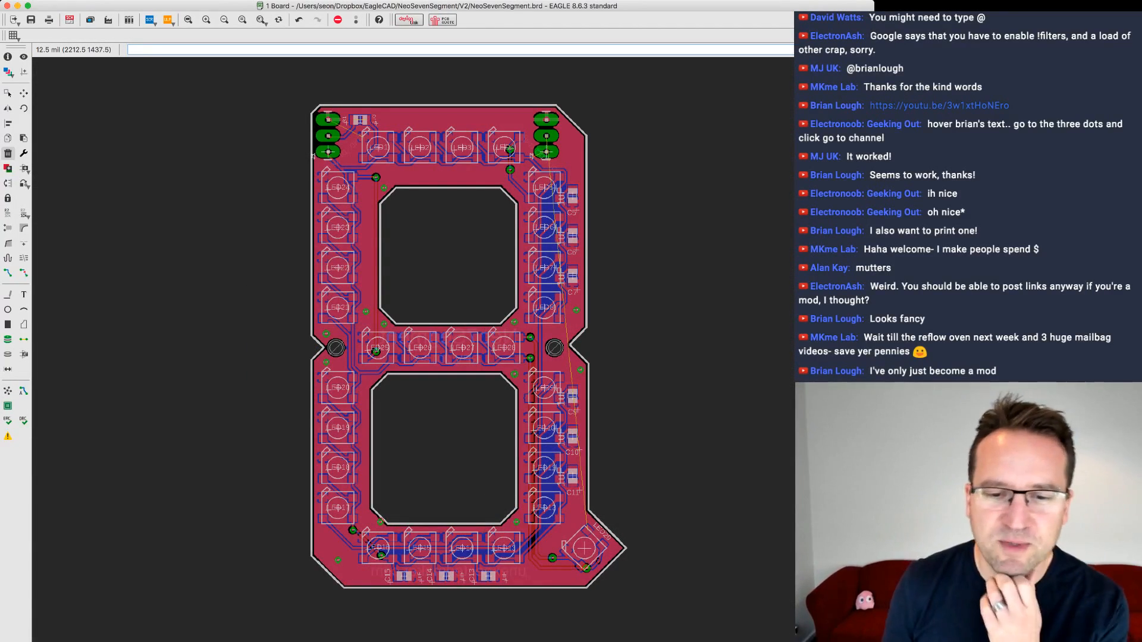
- Draw a vertical segment across the protrusion's pointed tip beside LED29 on the 20 Dimension layer with width 12
scroll(663, 571, up, 2)
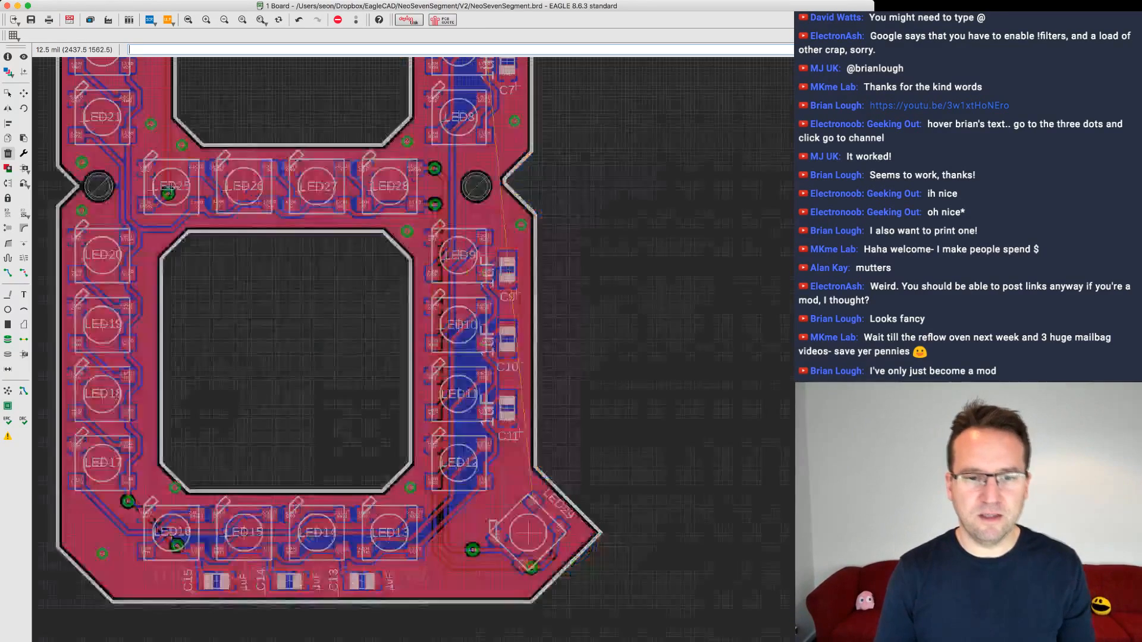
scroll(651, 576, up, 3)
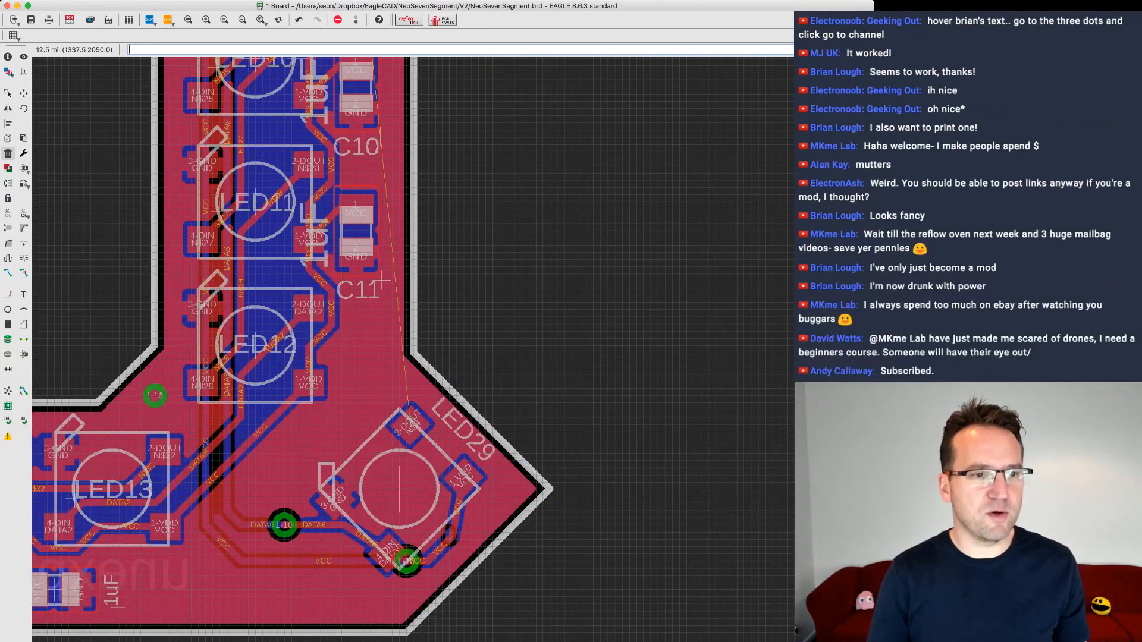
click(8, 293)
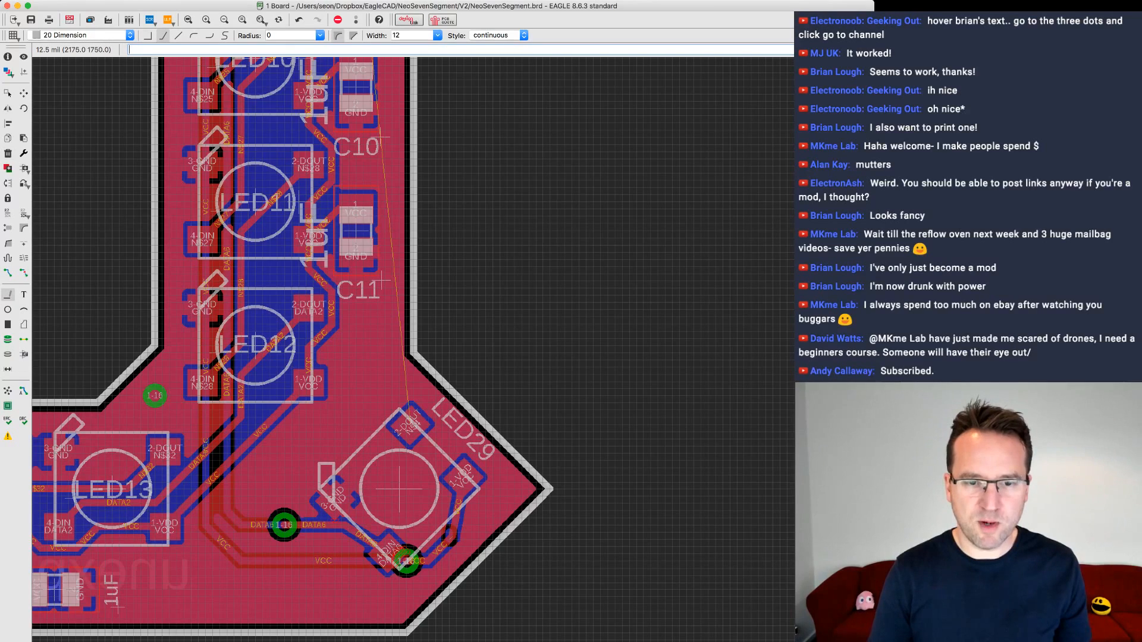
click(514, 452)
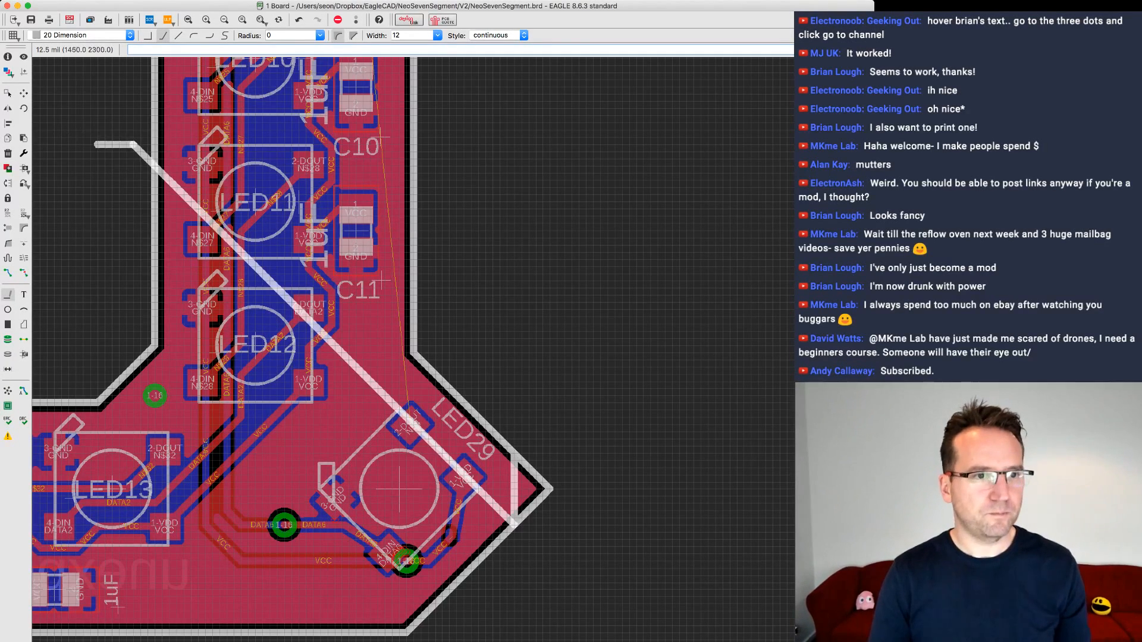
key(Escape)
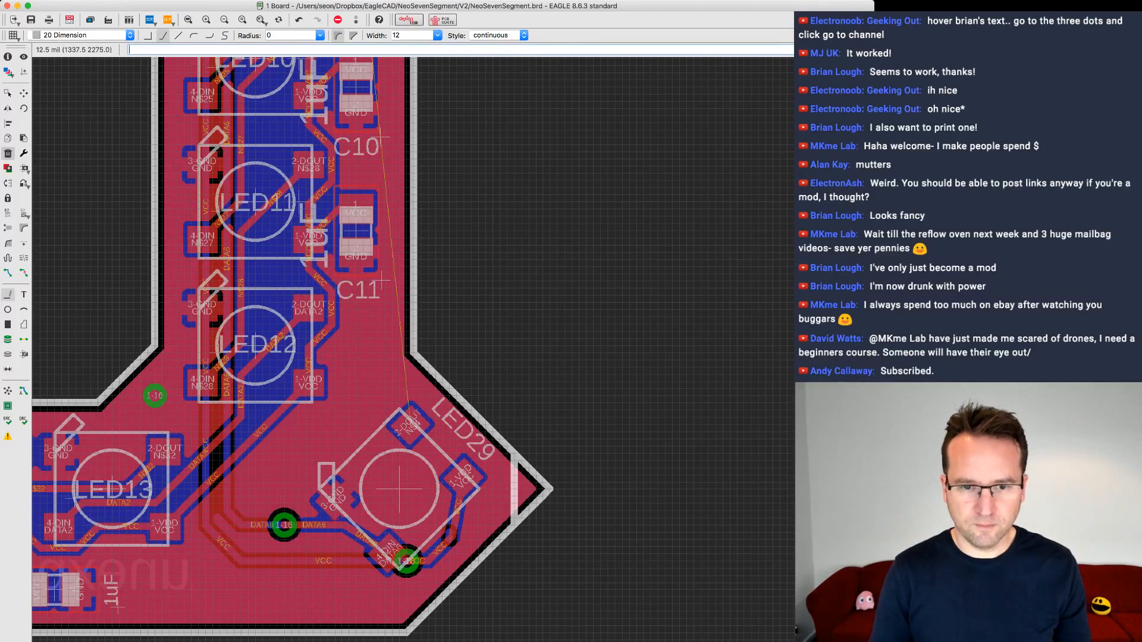
- Delete the two outline segments forming the tip beyond the new vertical edge and recalculate the copper pours
click(8, 154)
click(530, 468)
click(531, 509)
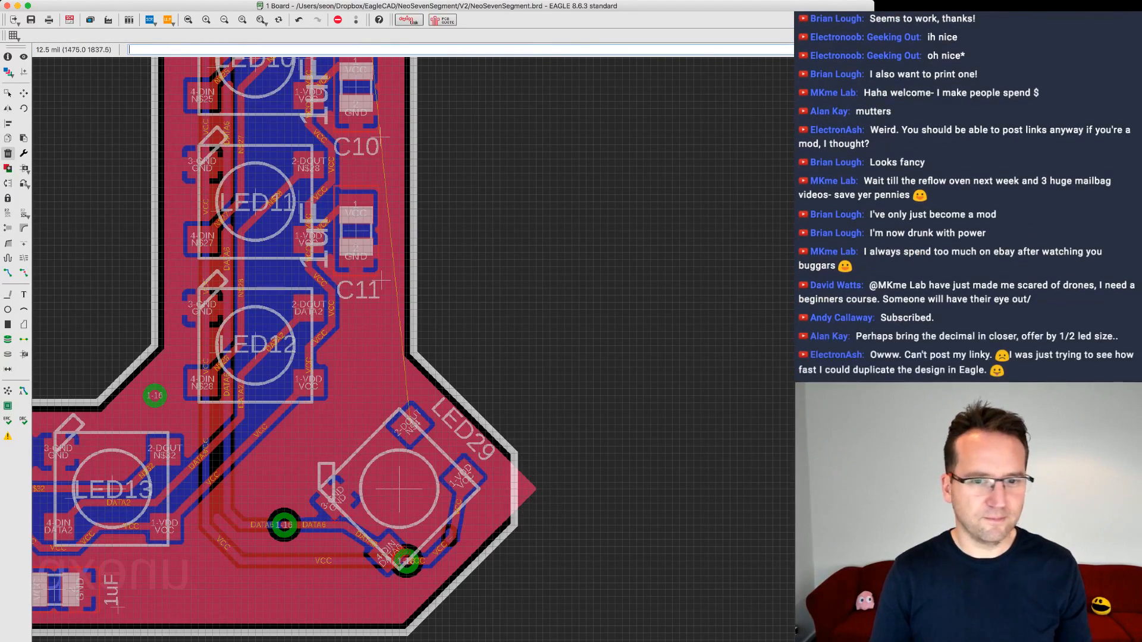
click(7, 391)
- Move the 45-degree-rotated LED29 inward, towards the bottom LED row, to (1912.5, 1700) mil
scroll(493, 481, down, 3)
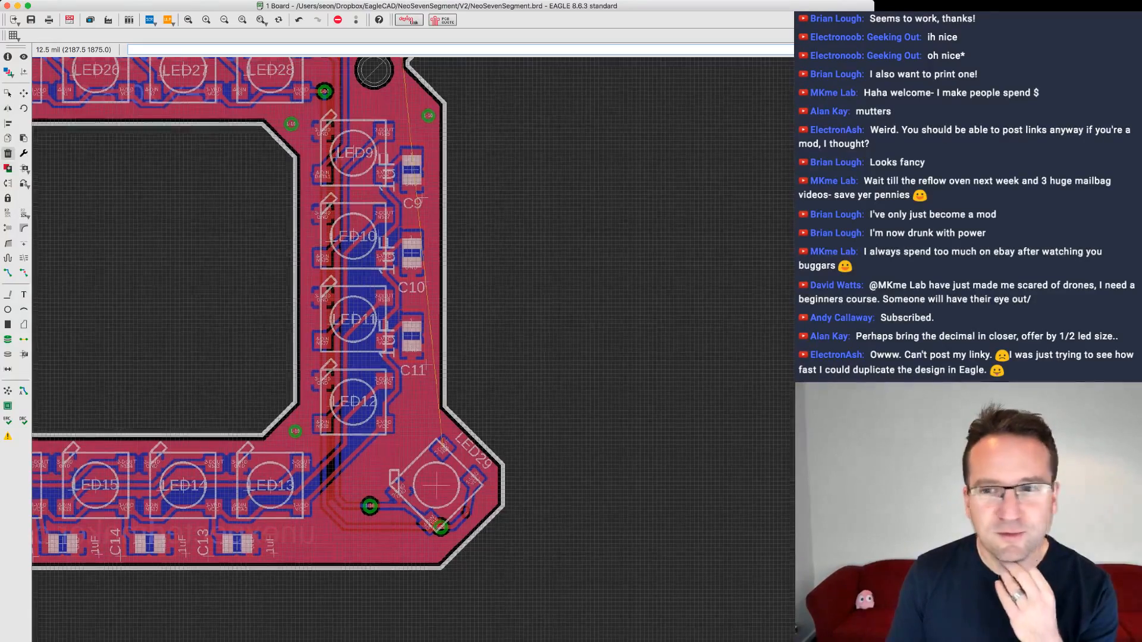
scroll(534, 448, down, 1)
middle_drag(534, 448, 656, 476)
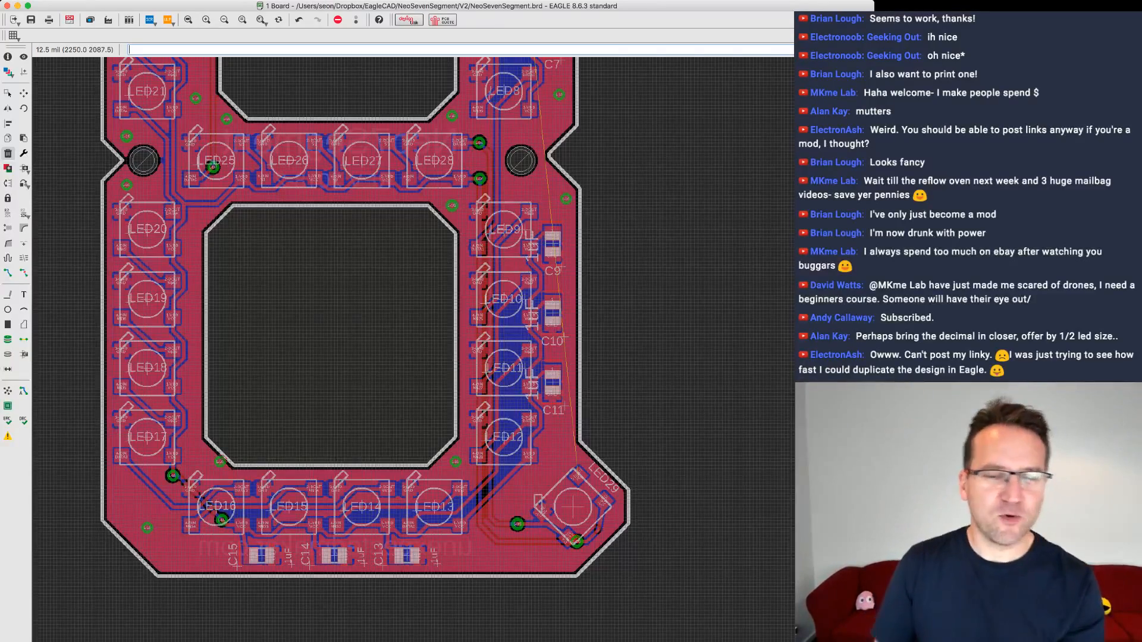
scroll(659, 399, down, 1)
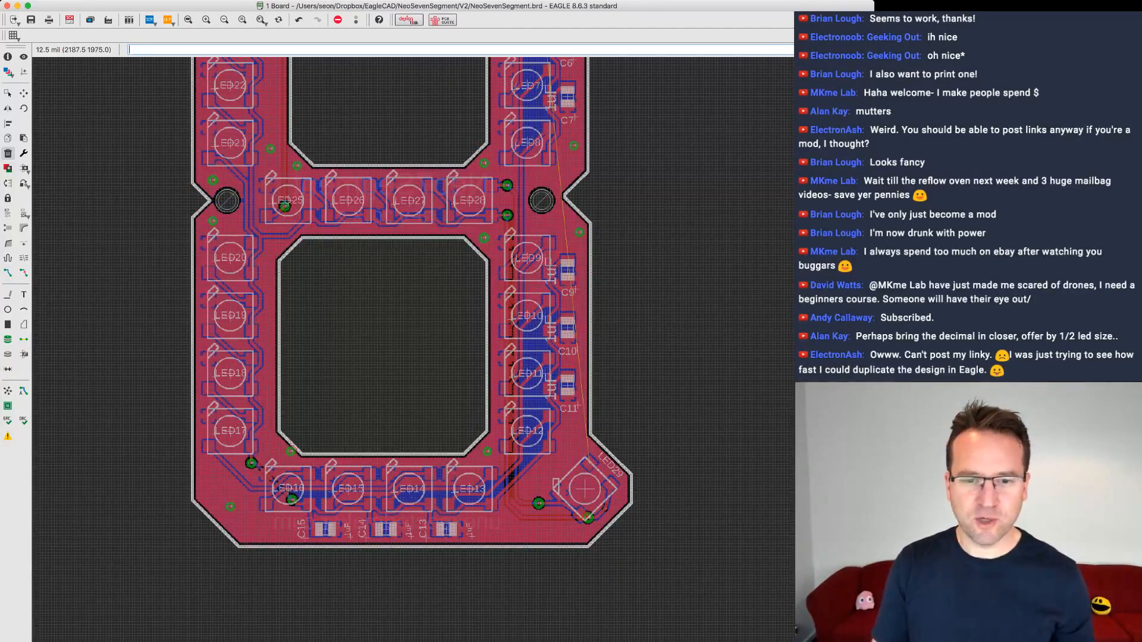
scroll(652, 438, up, 3)
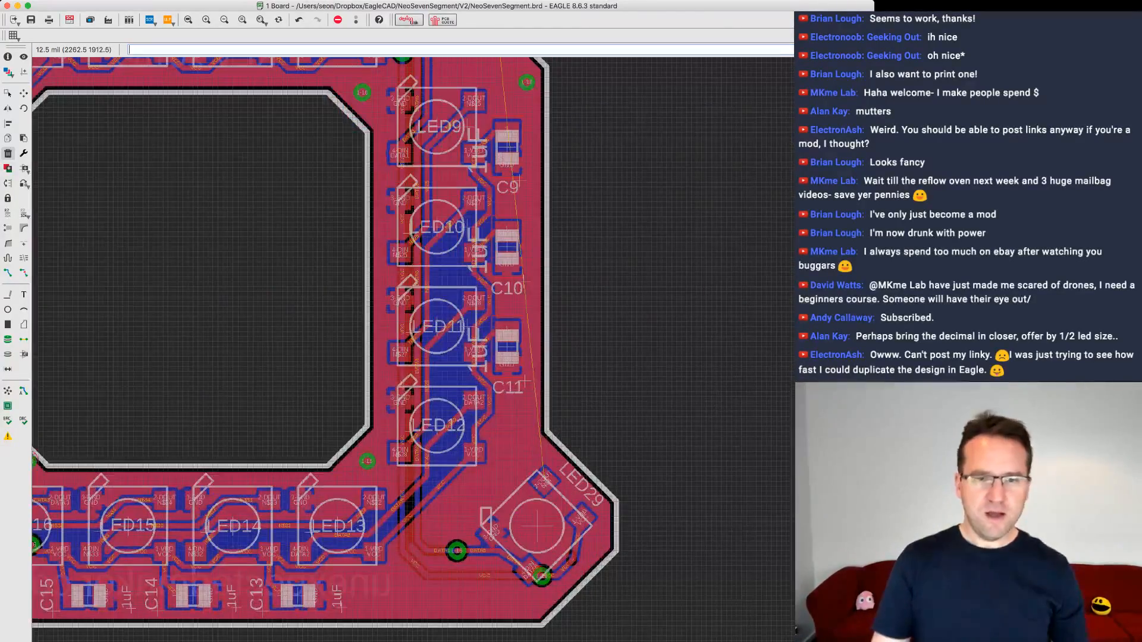
scroll(661, 443, down, 3)
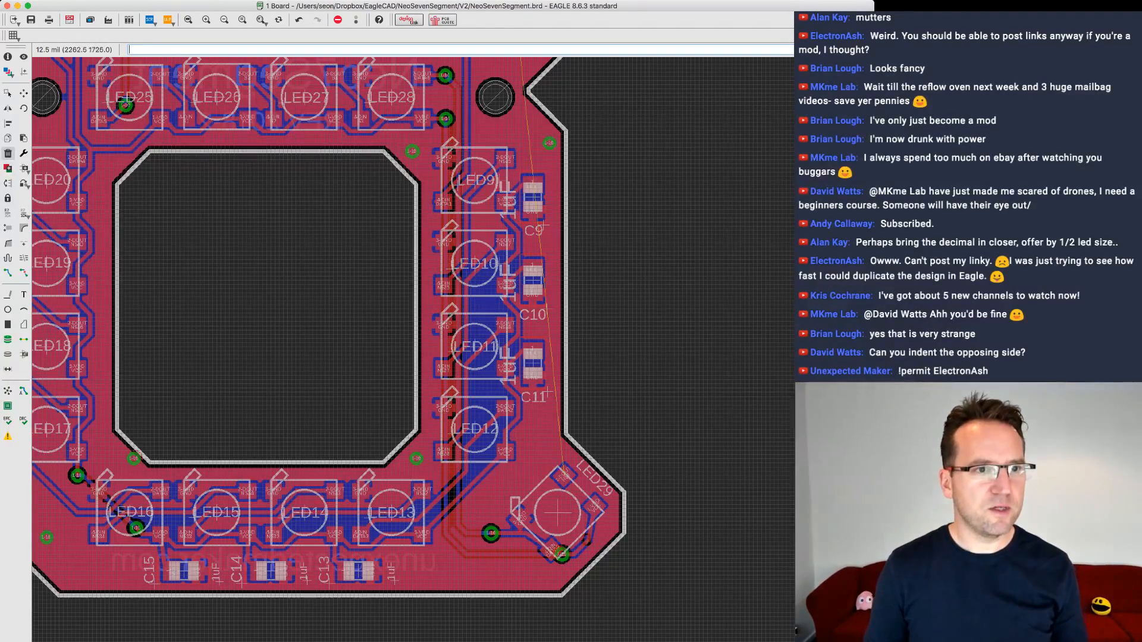
click(24, 93)
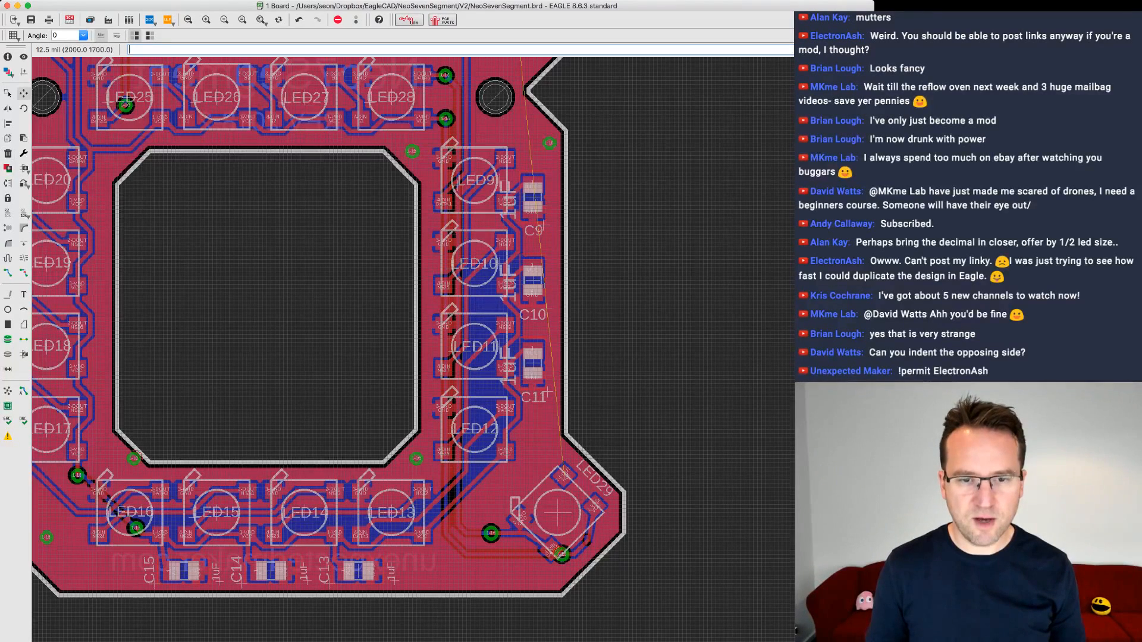
click(557, 512)
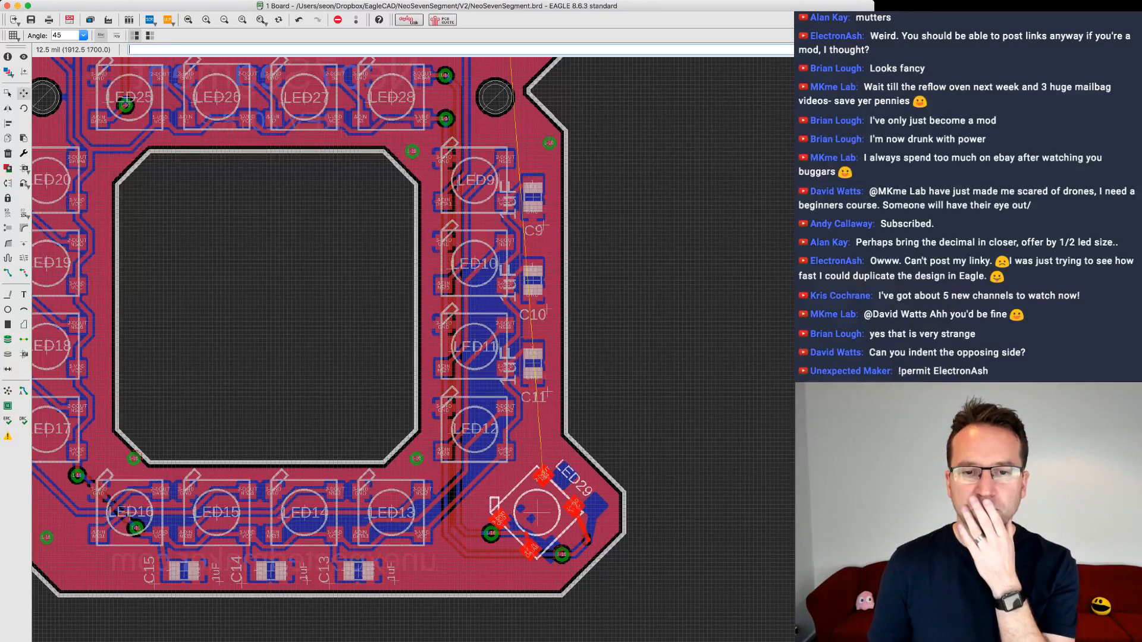
click(537, 512)
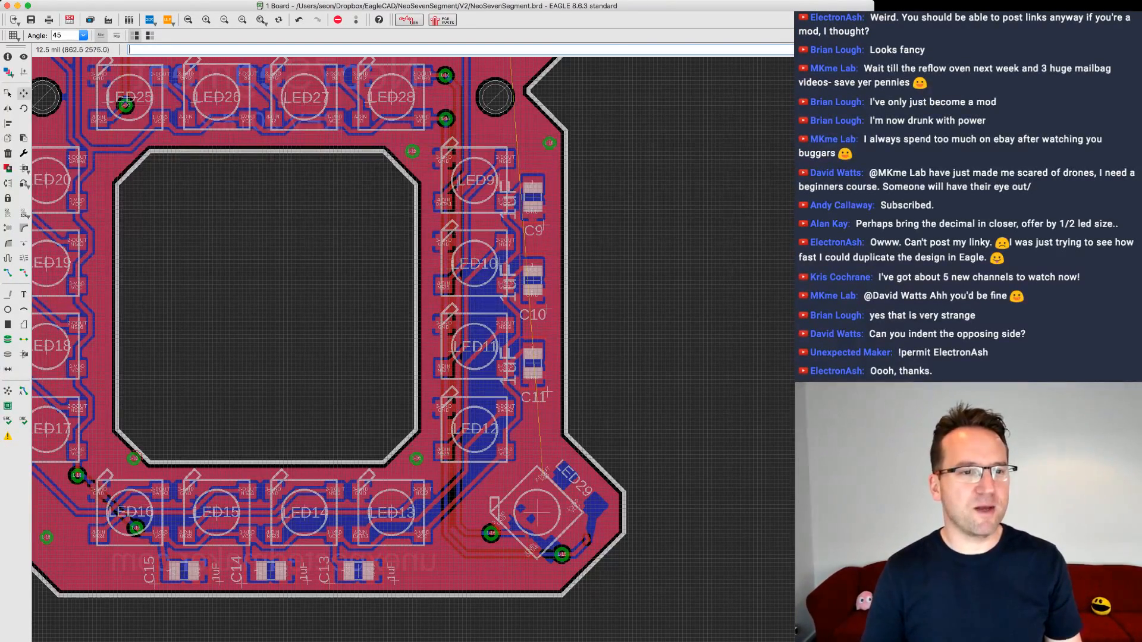
- Rip up the DATA6 and VCC traces and vias around LED29 and recalculate the copper pours
click(23, 273)
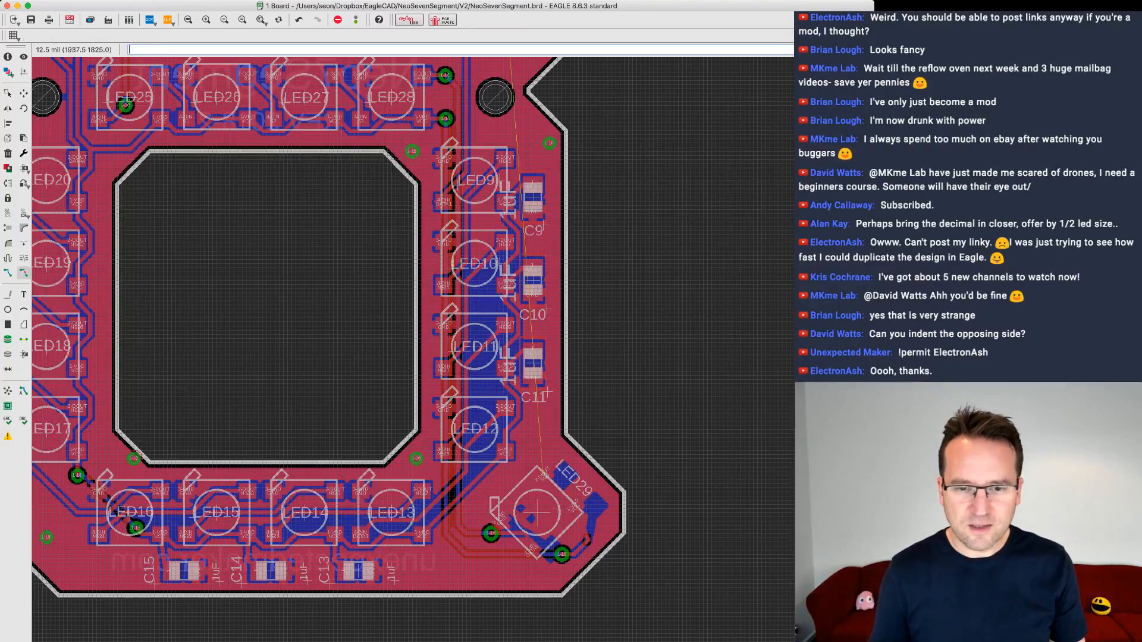
scroll(501, 502, up, 4)
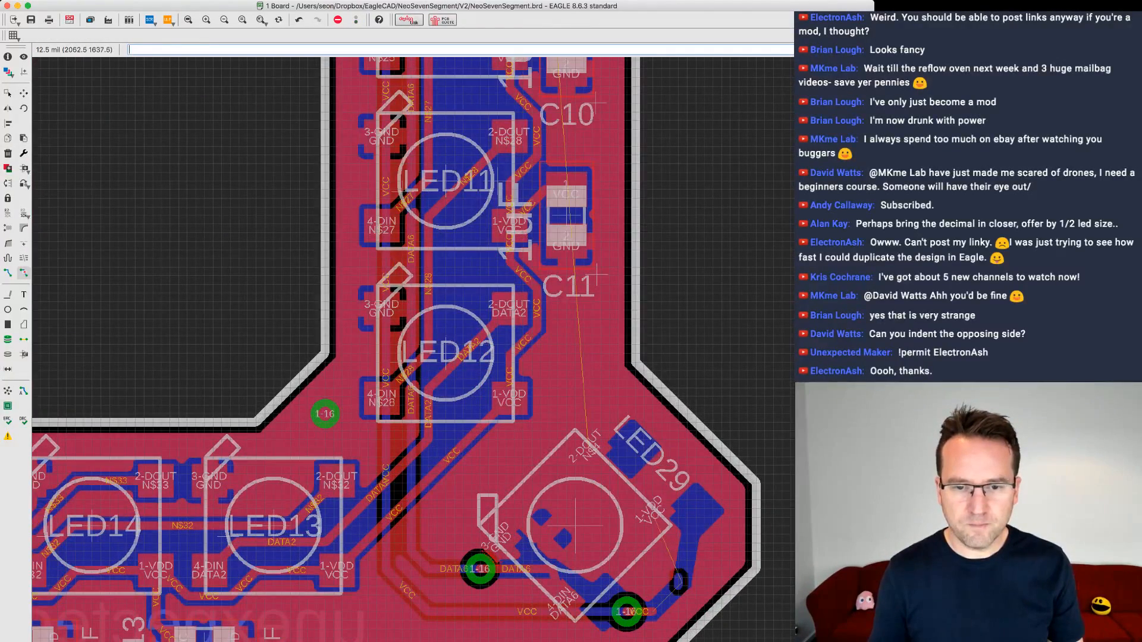
click(626, 612)
click(626, 612)
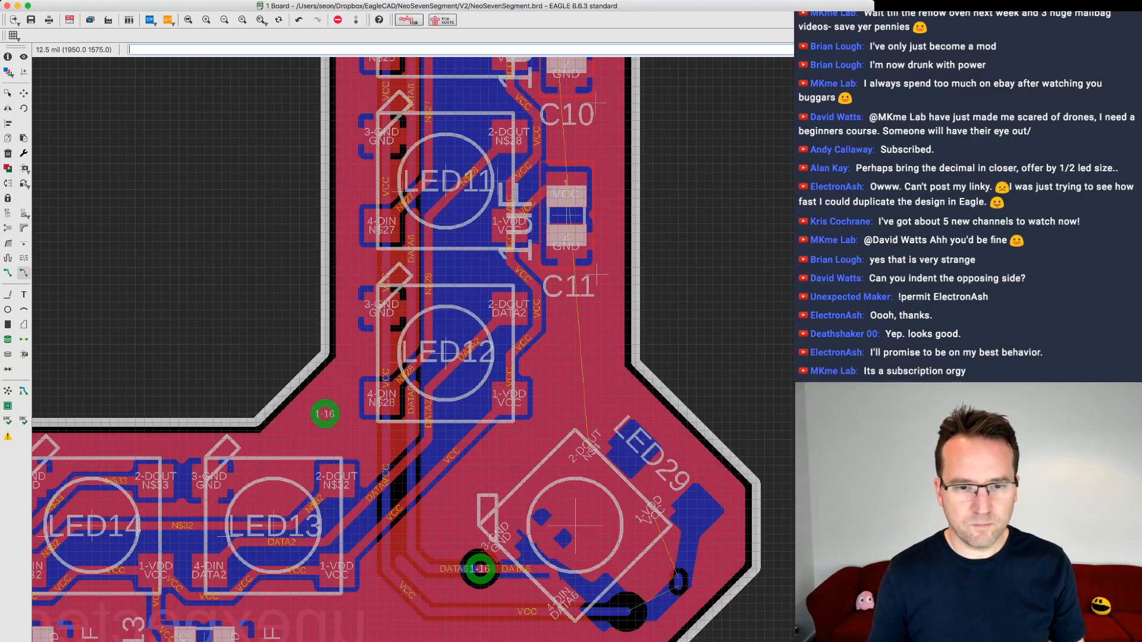
click(479, 569)
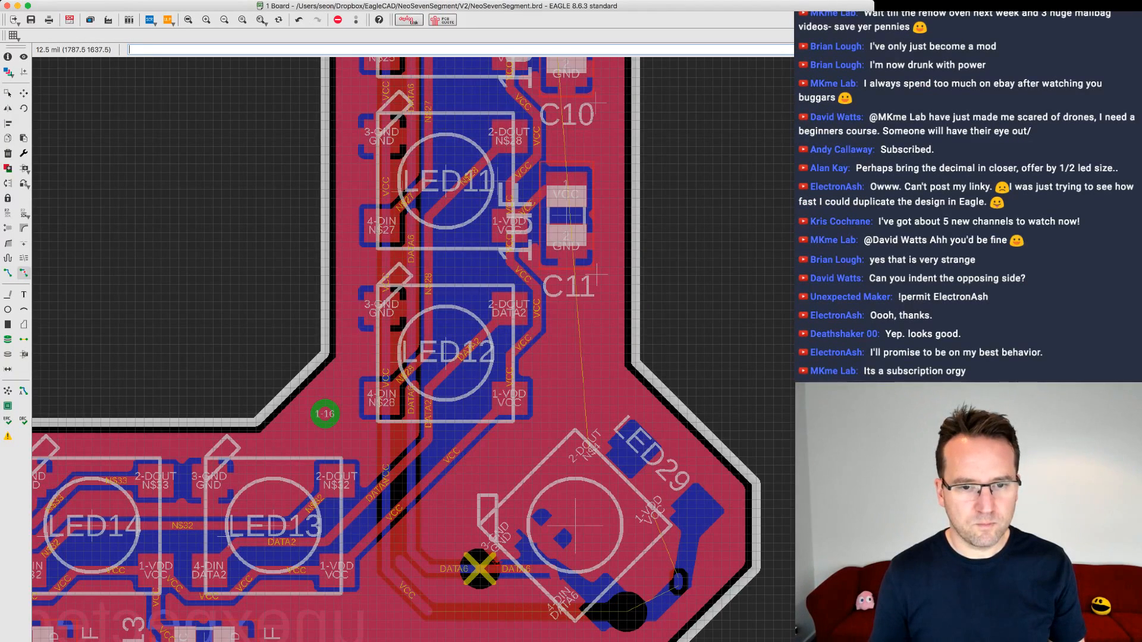
click(509, 570)
click(454, 569)
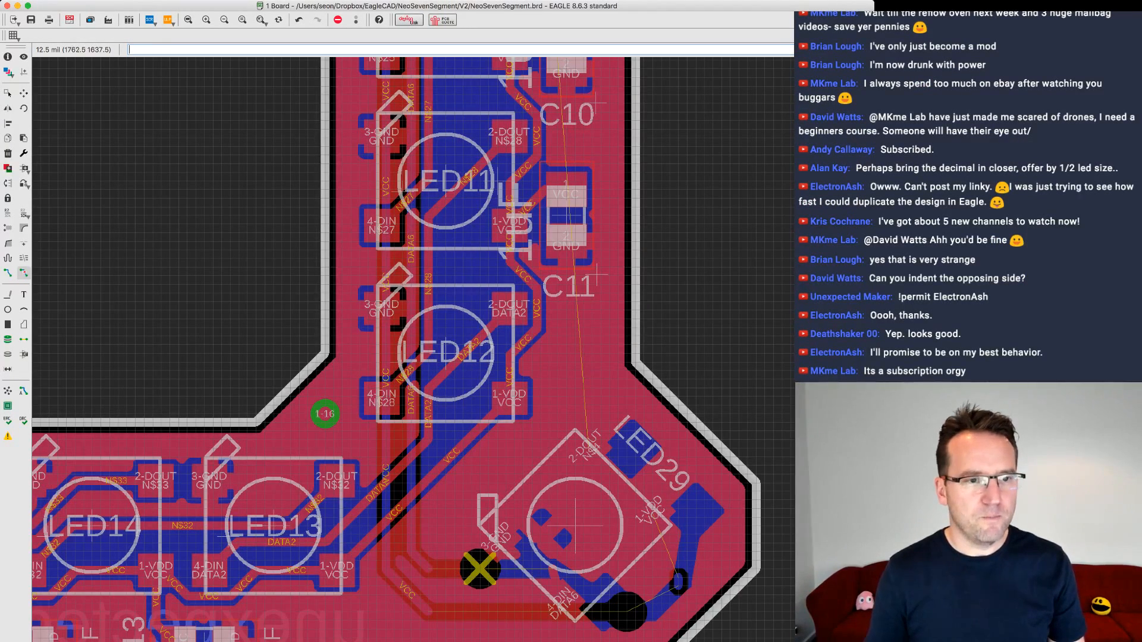
click(8, 390)
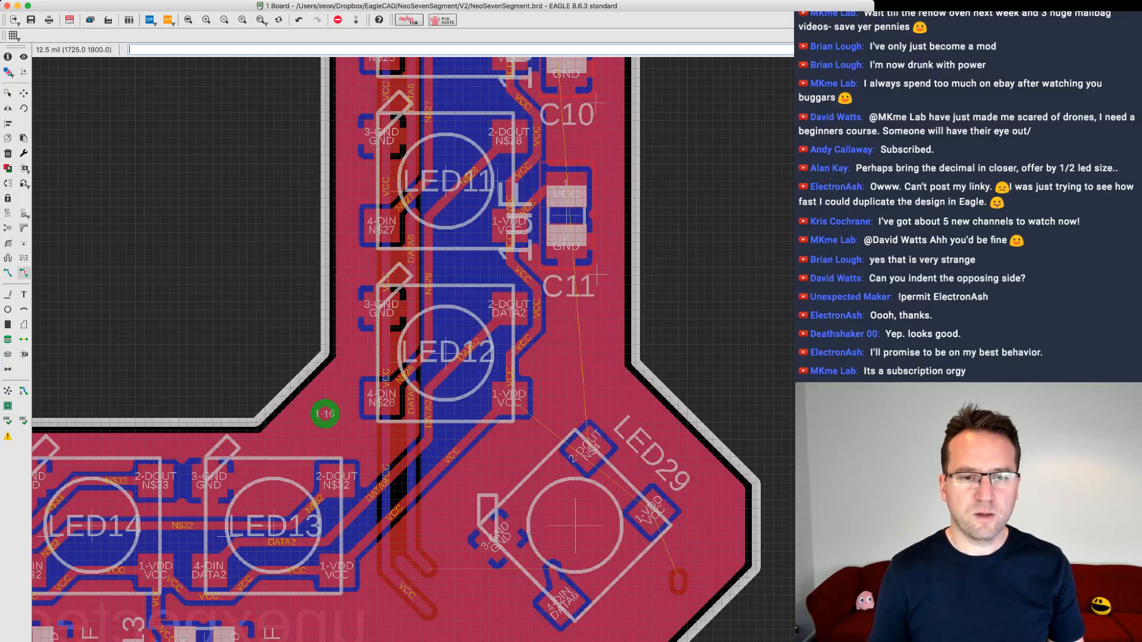
- Rotate LED29 back to 0 degrees so it is aligned like the other LEDs
scroll(614, 468, down, 1)
scroll(615, 469, down, 2)
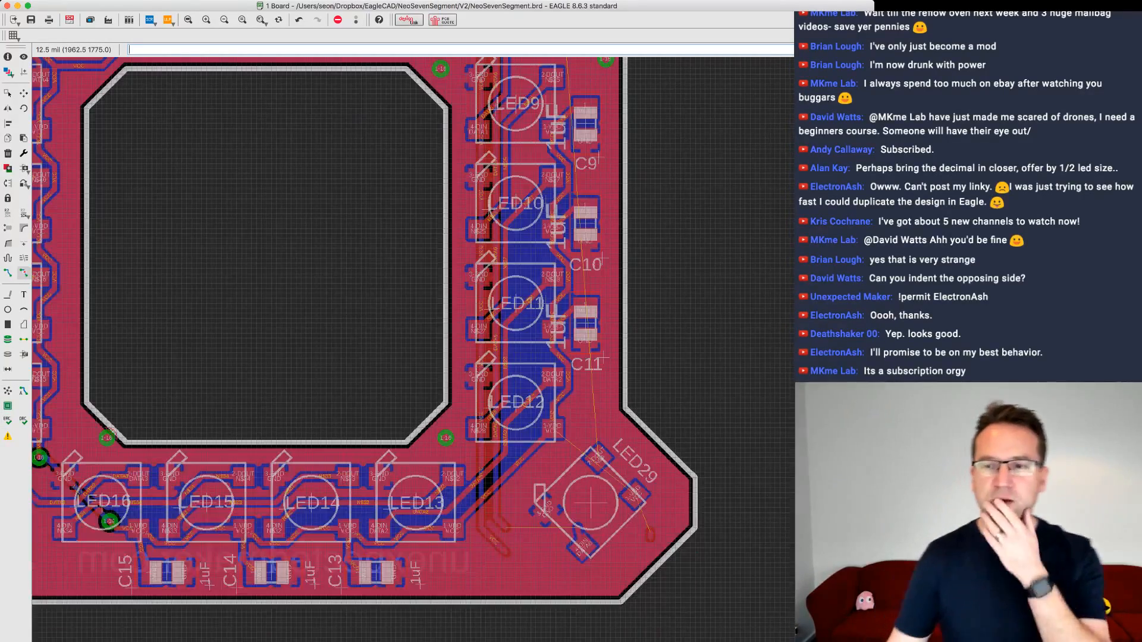
scroll(559, 446, down, 2)
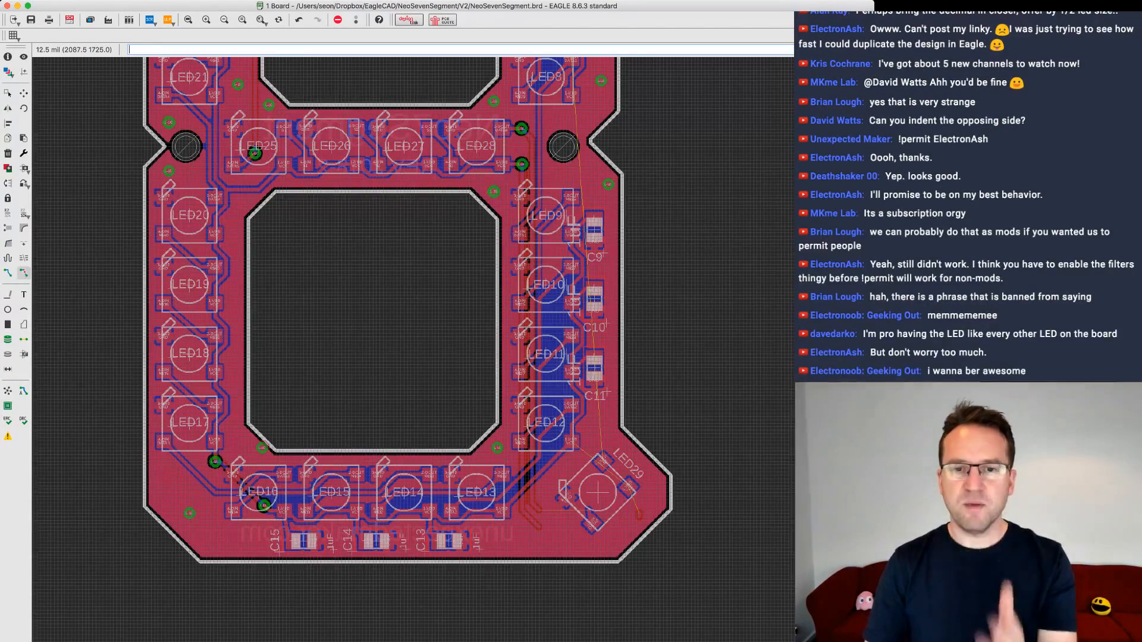
scroll(655, 488, down, 1)
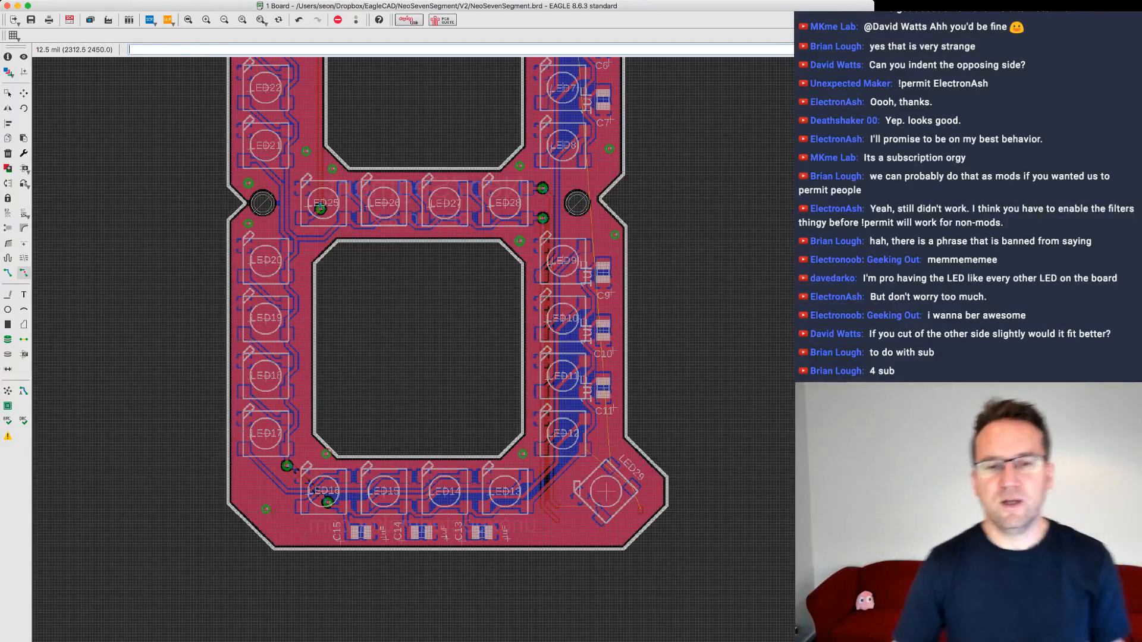
scroll(691, 310, up, 1)
scroll(698, 306, down, 2)
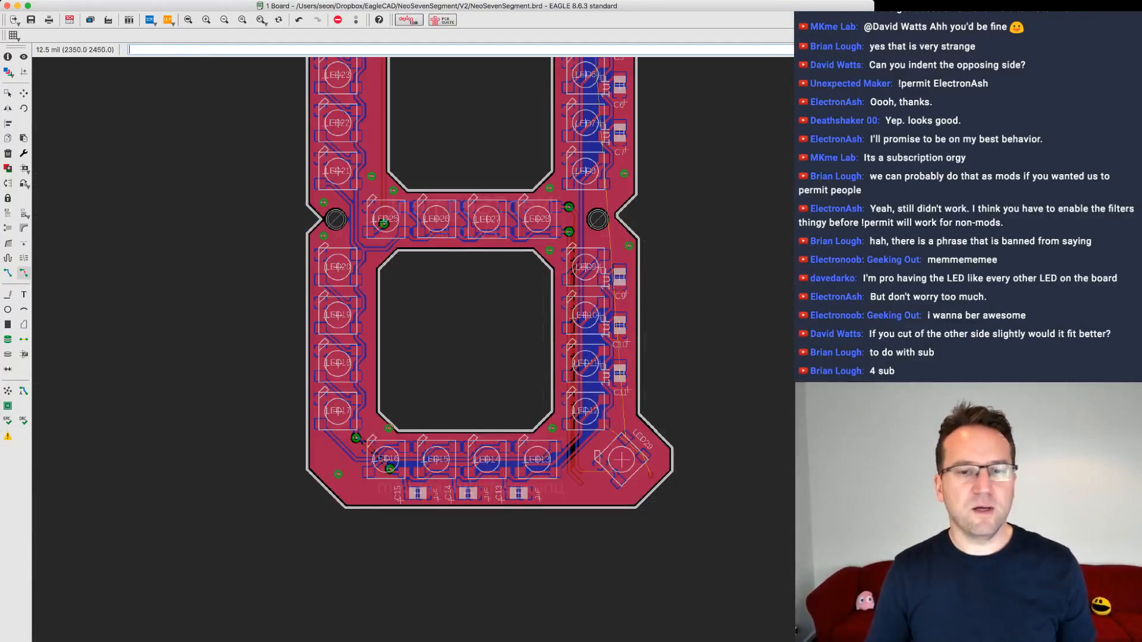
scroll(569, 470, up, 4)
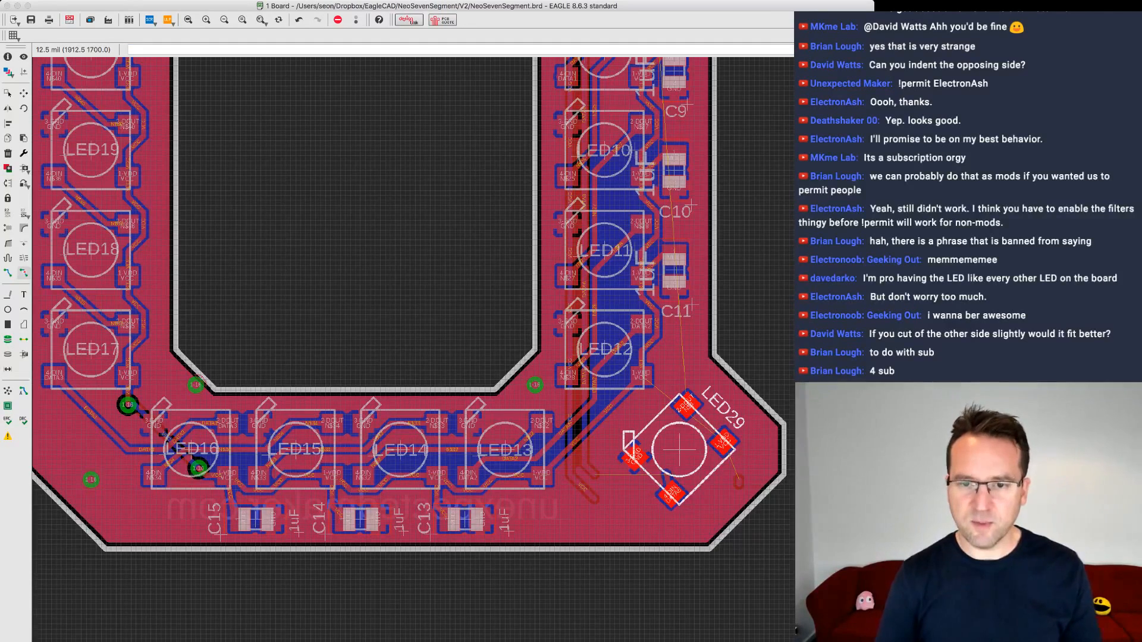
key(Return)
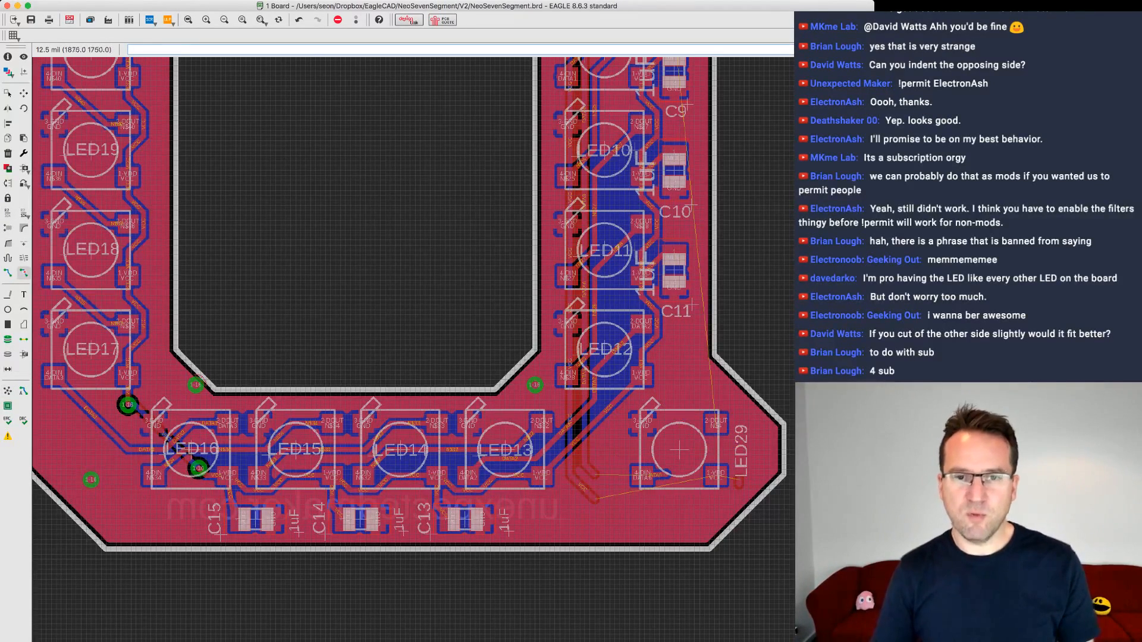
- Nudge the upright LED29 slightly inward to (1900, 1700) mil
scroll(666, 421, down, 3)
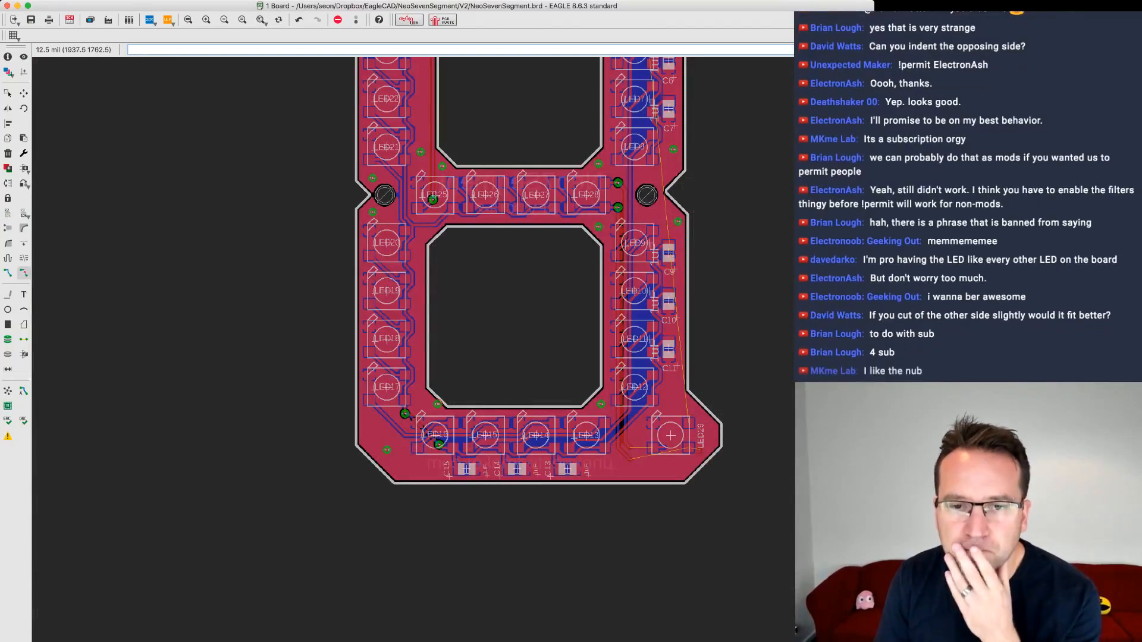
scroll(672, 433, up, 2)
scroll(671, 436, up, 1)
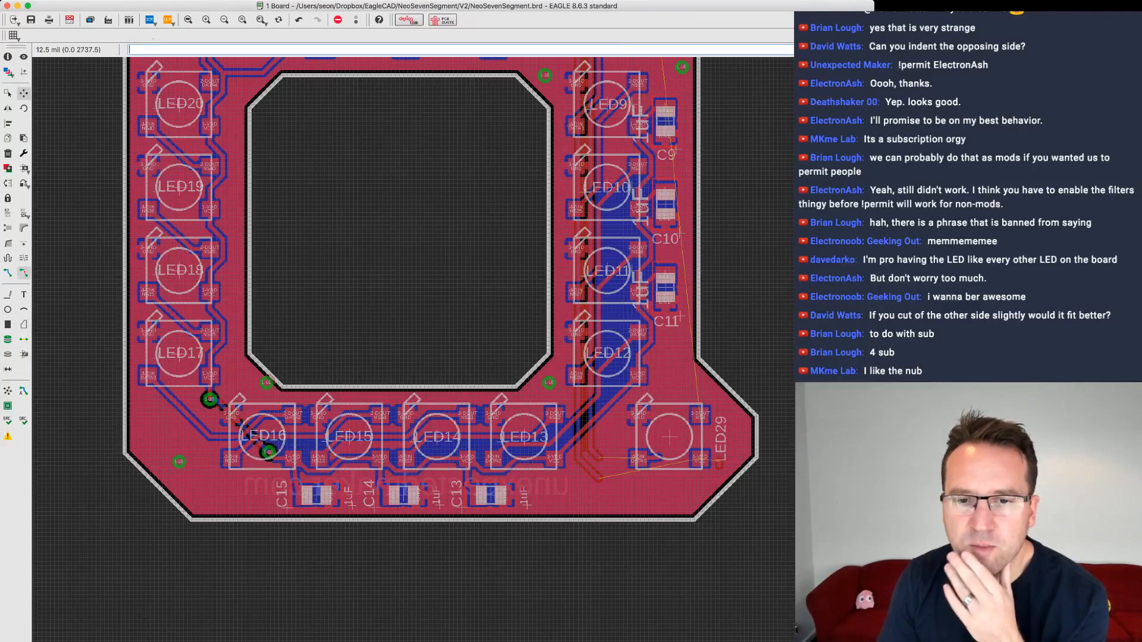
click(24, 94)
click(668, 437)
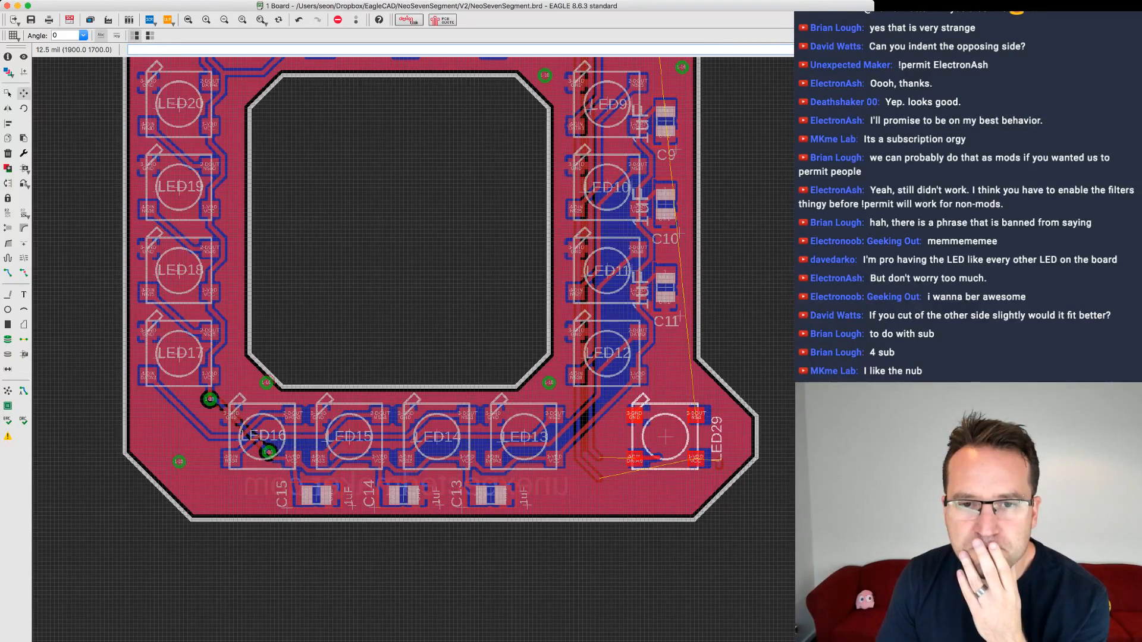
click(665, 438)
scroll(720, 445, down, 3)
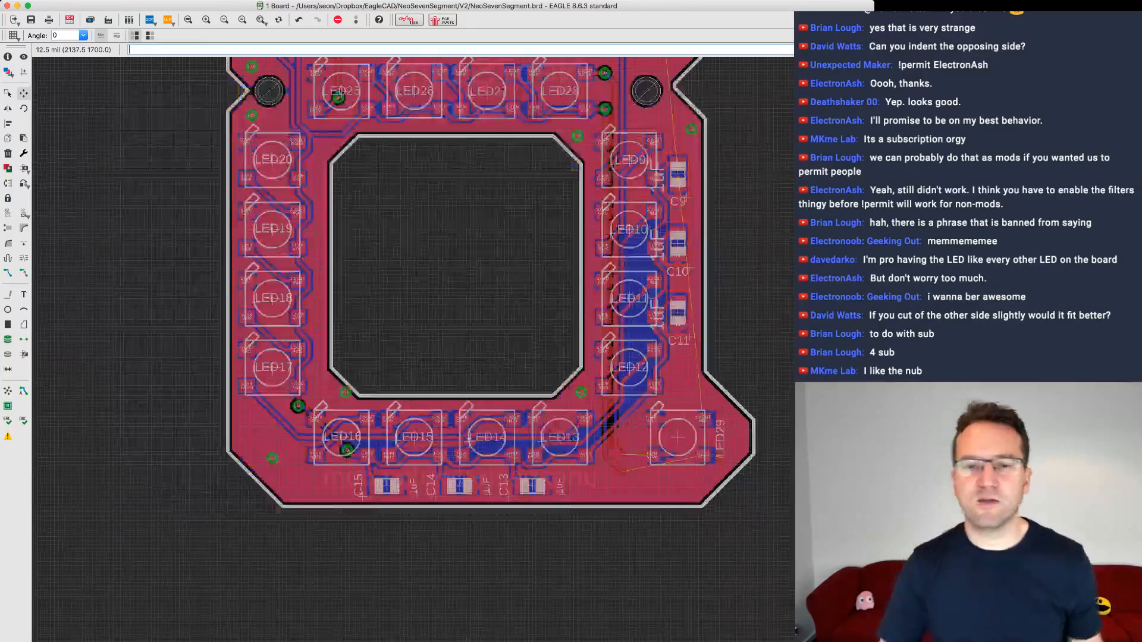
- Move LED29 outward into the blunted corner protrusion, to (1962.5, 1700) mil
middle_drag(738, 449, 552, 514)
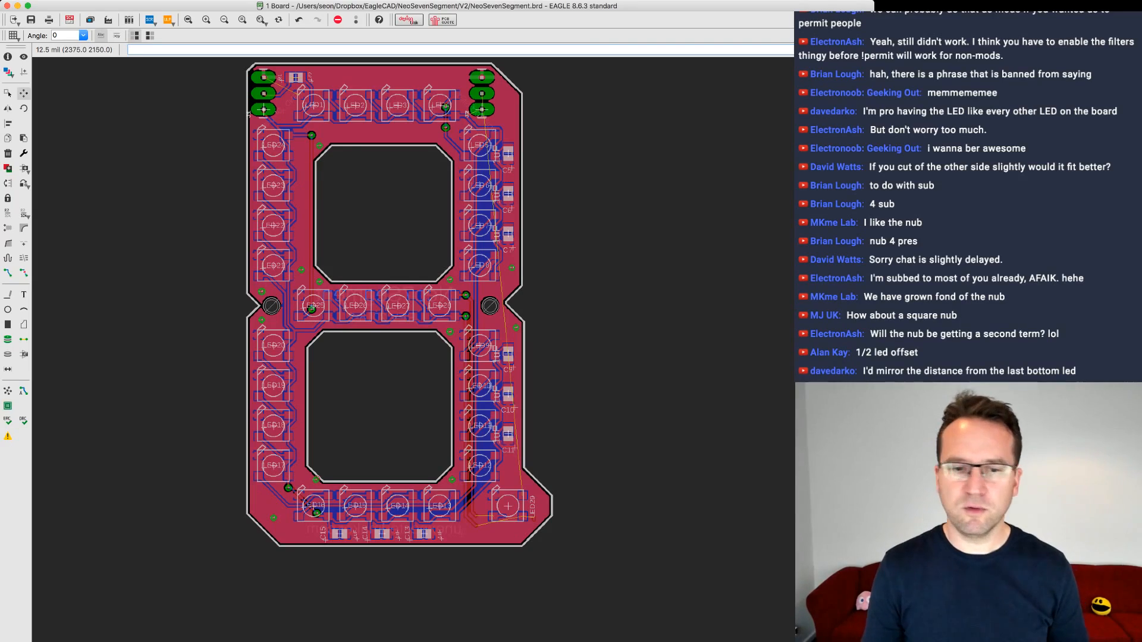
scroll(520, 570, up, 3)
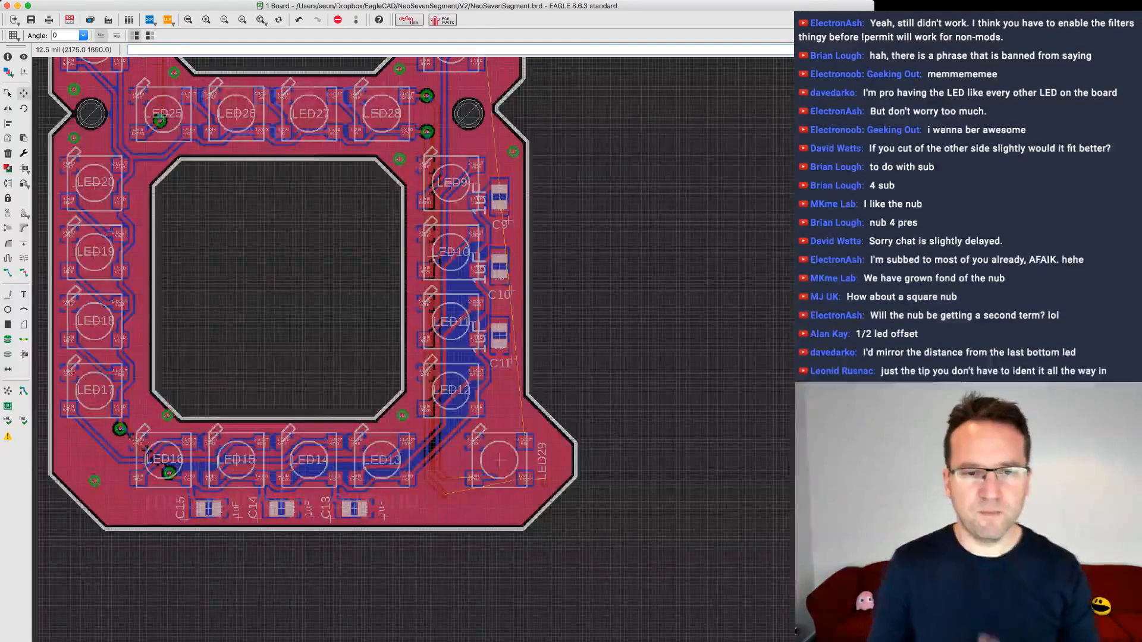
scroll(490, 455, up, 2)
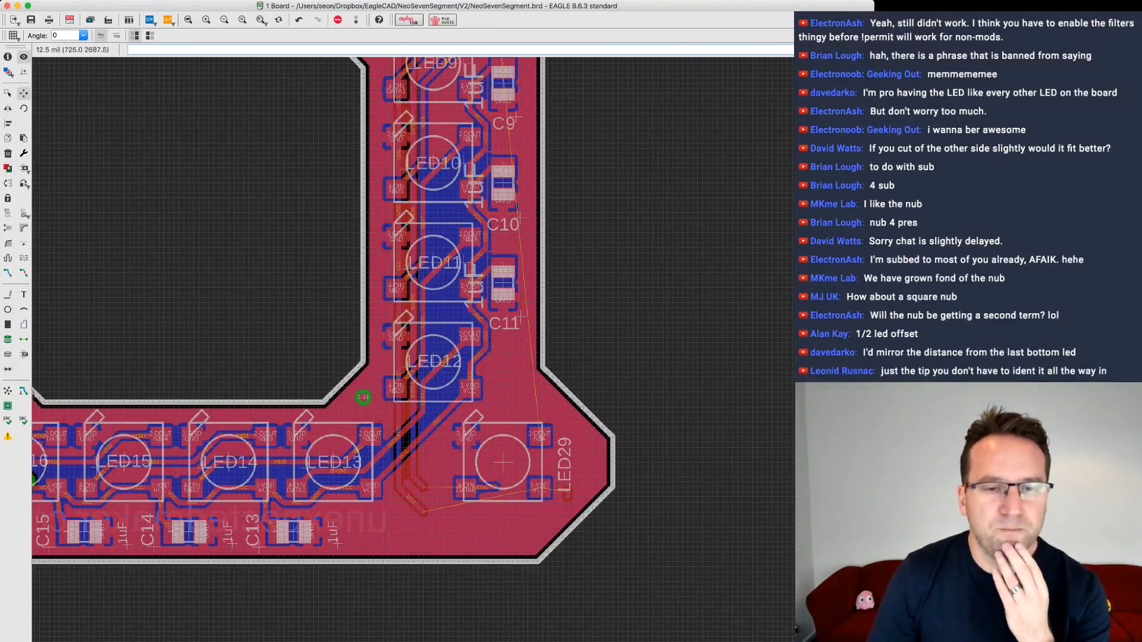
click(502, 462)
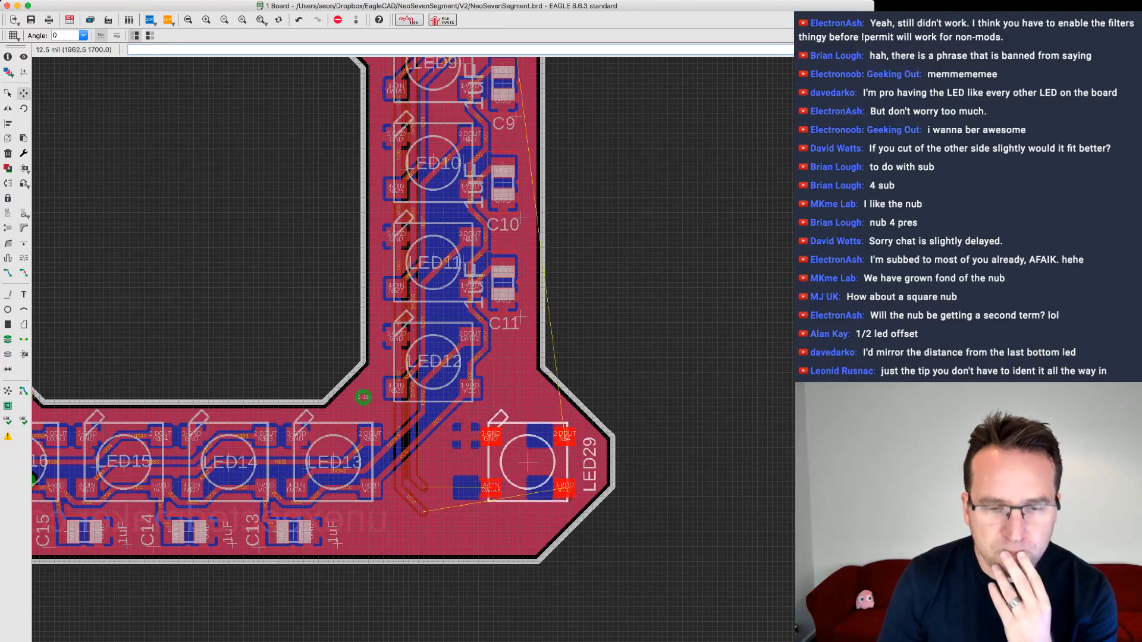
click(527, 462)
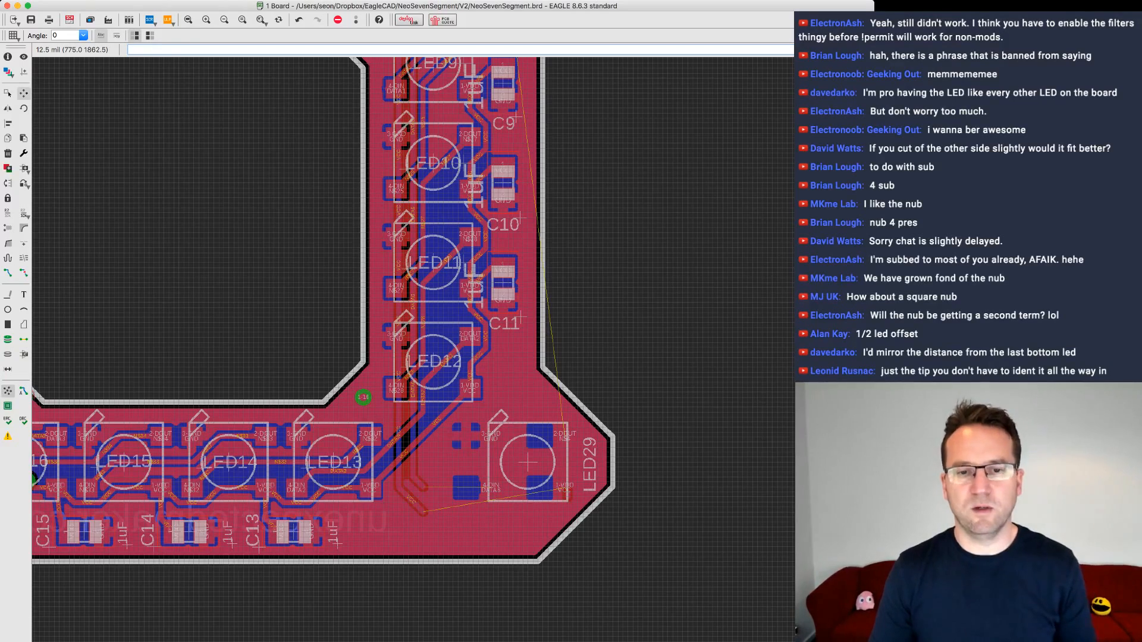
- Examine the LED29 corner protrusion against the proportions of the whole board outline
scroll(696, 498, down, 4)
scroll(713, 499, down, 1)
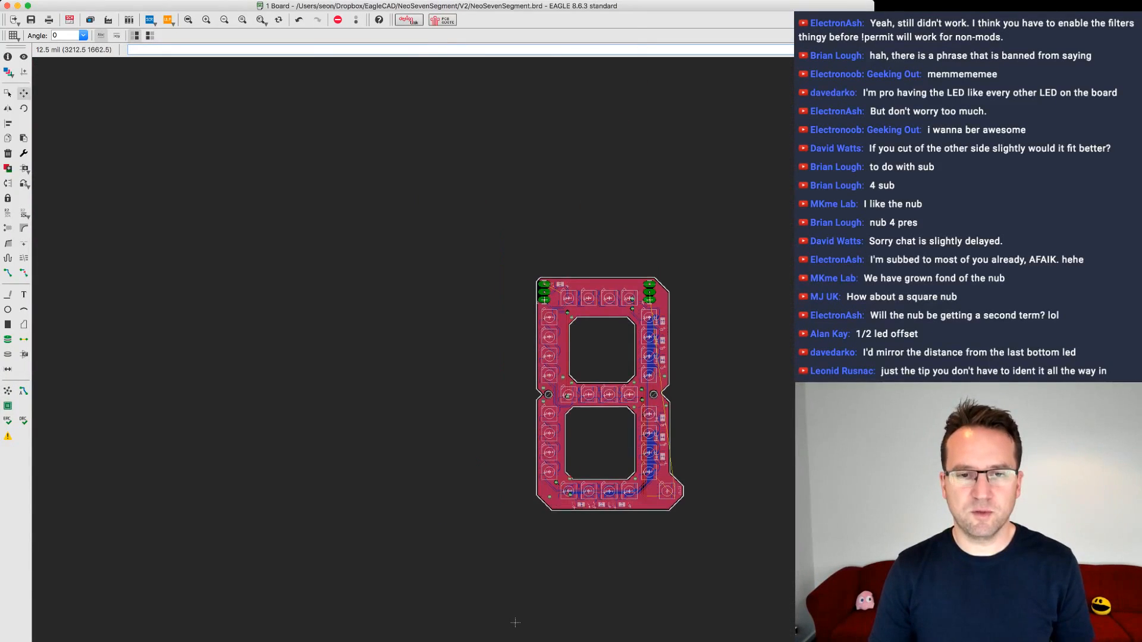
middle_drag(712, 497, 768, 617)
scroll(589, 508, up, 3)
scroll(662, 521, up, 1)
scroll(663, 524, up, 1)
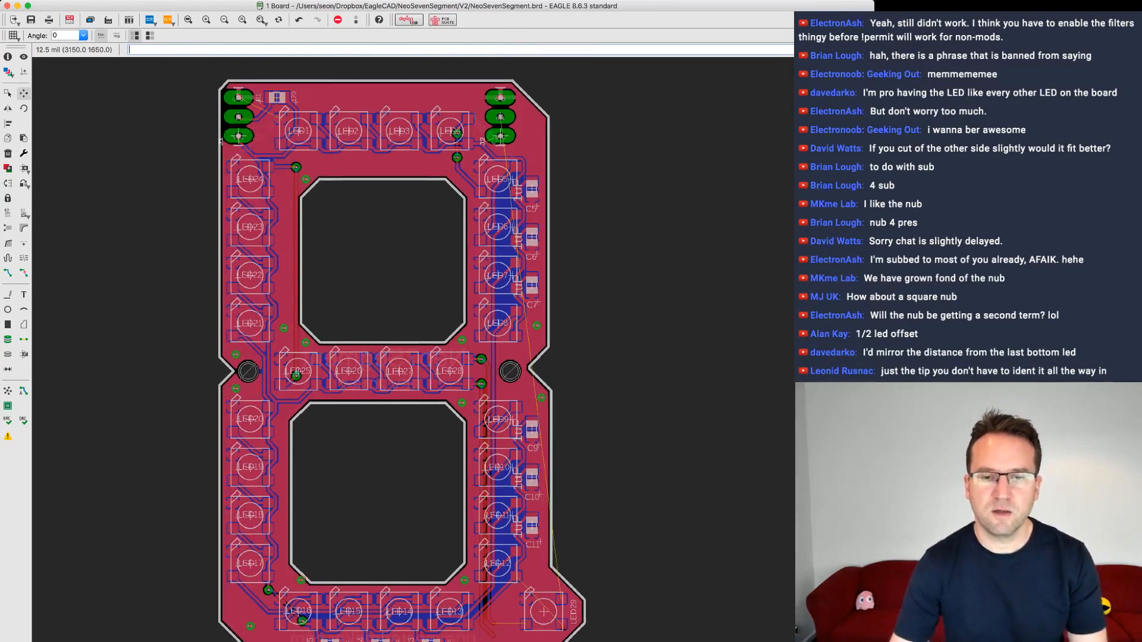
scroll(772, 624, up, 1)
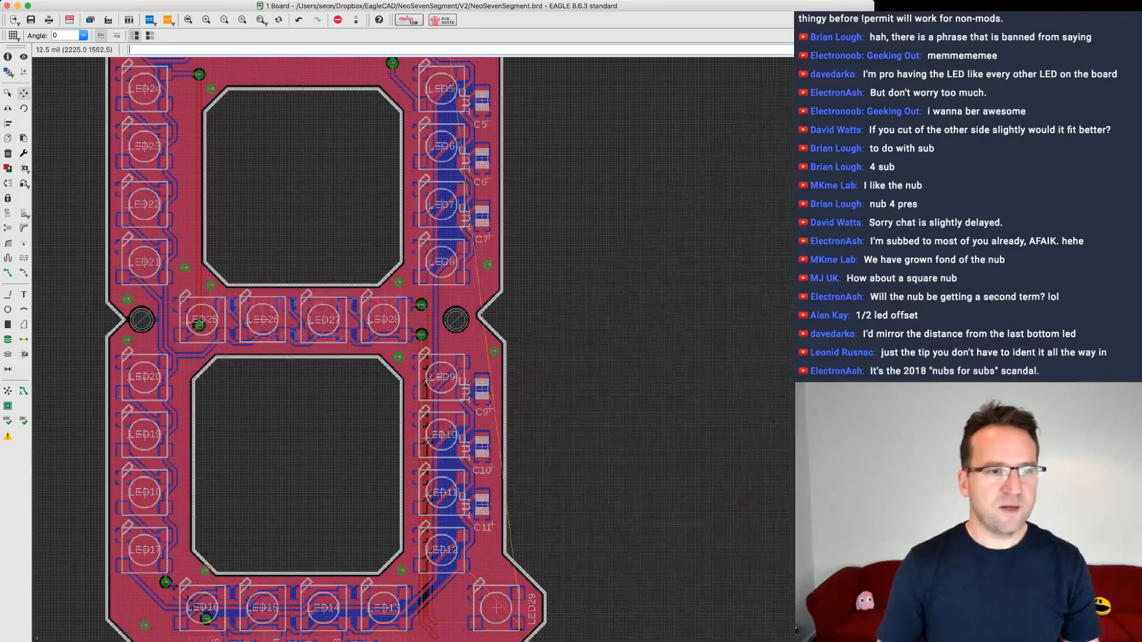
scroll(561, 636, up, 2)
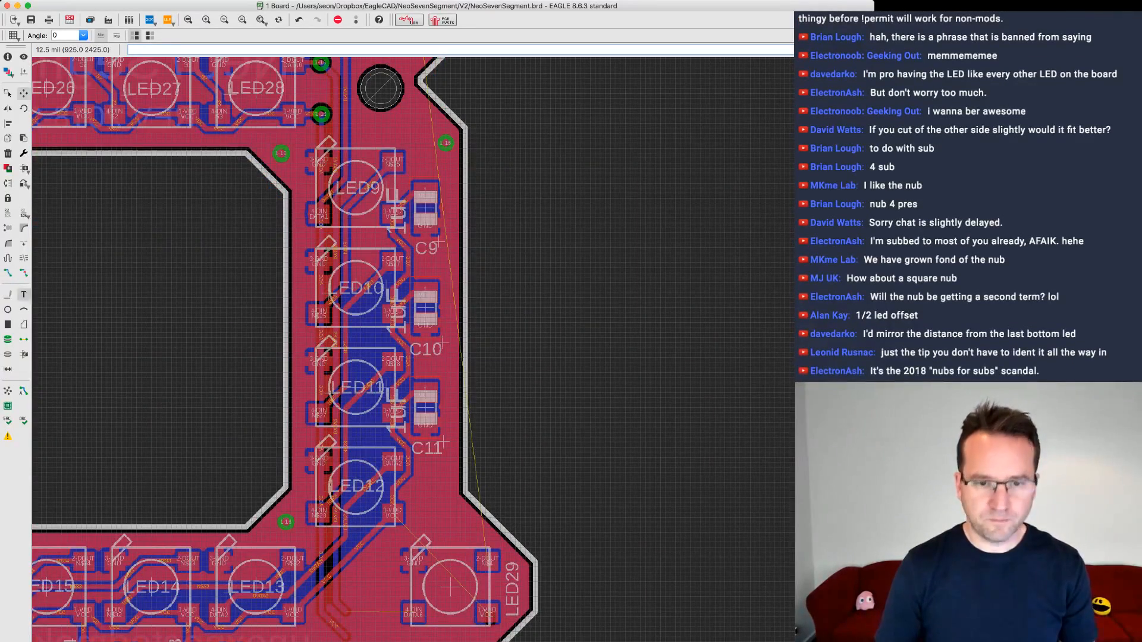
- Draw a vertical outline edge across the LED29 protrusion at x 2112.5 mil and delete the blunted tip segments beyond it
click(8, 295)
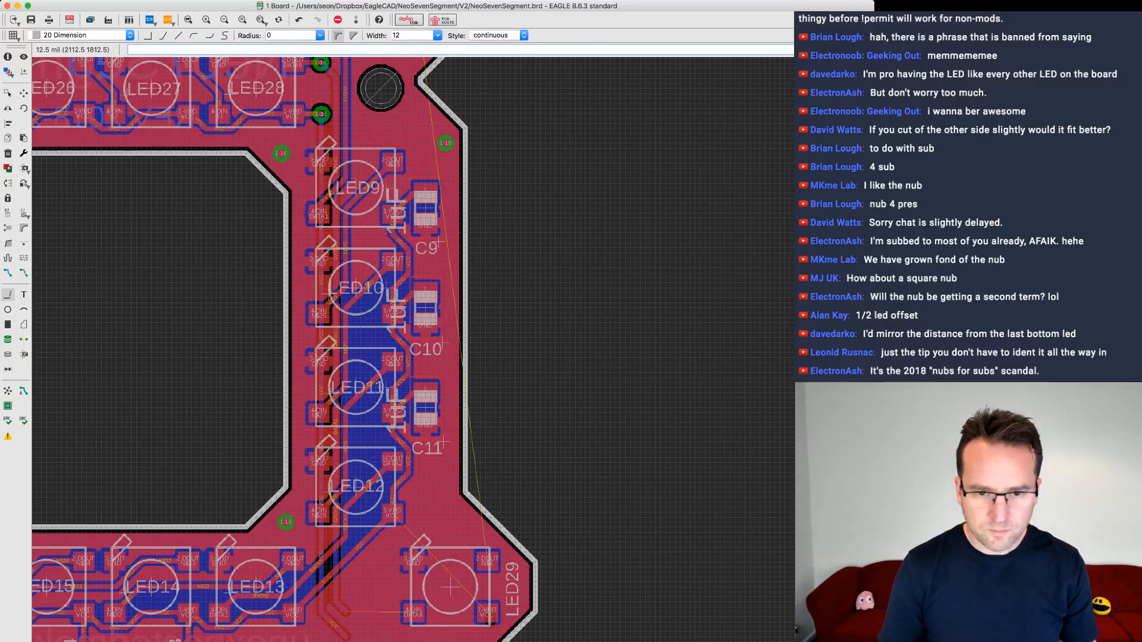
click(511, 540)
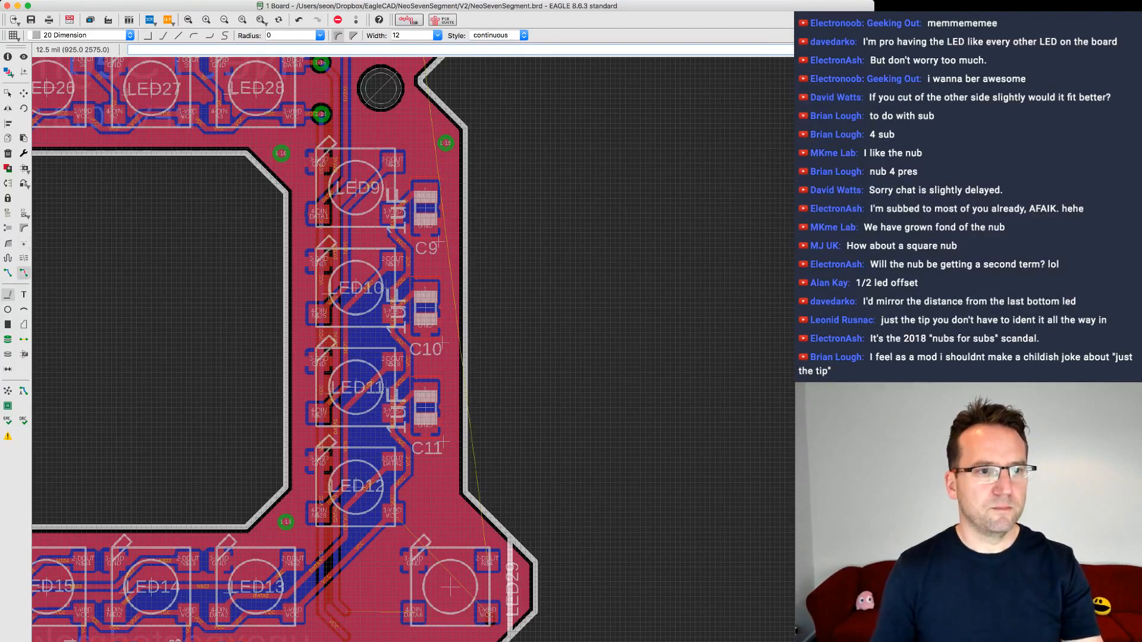
click(7, 153)
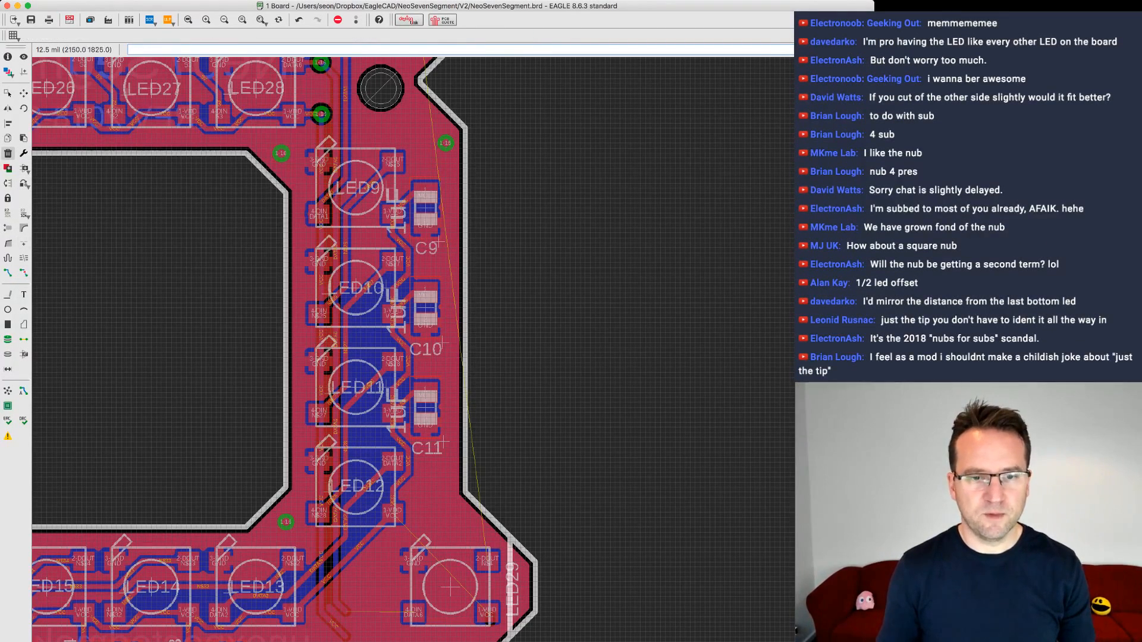
click(524, 549)
click(536, 569)
click(528, 620)
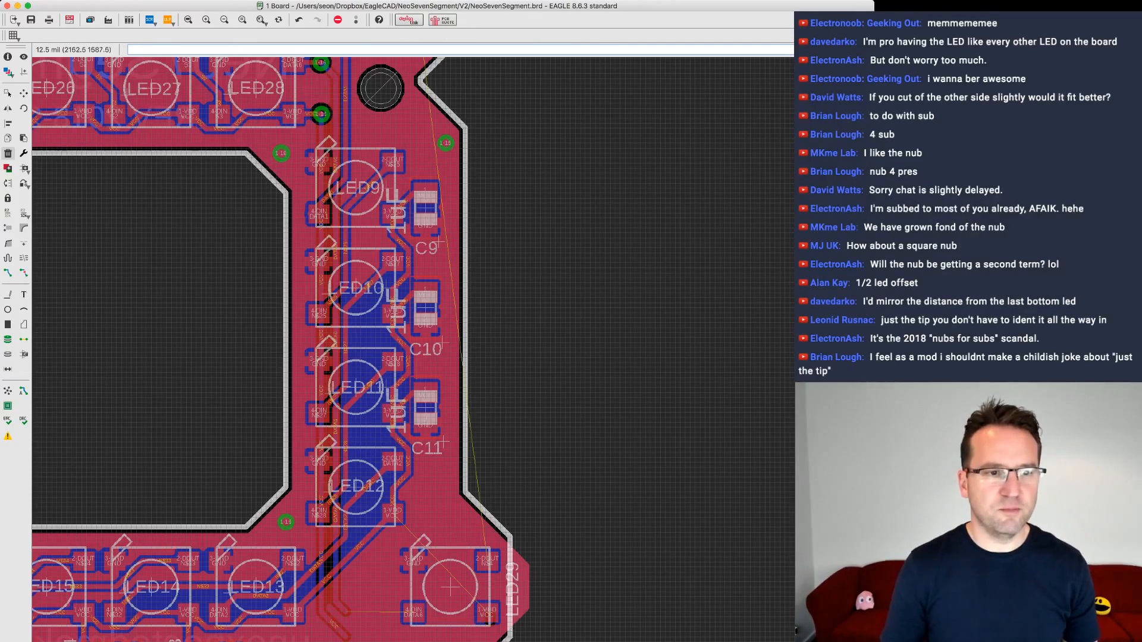
- Replace the vertical edge beside LED29 with one slightly farther out that meets the diagonal outline, and recalculate the copper pours
scroll(569, 467, down, 4)
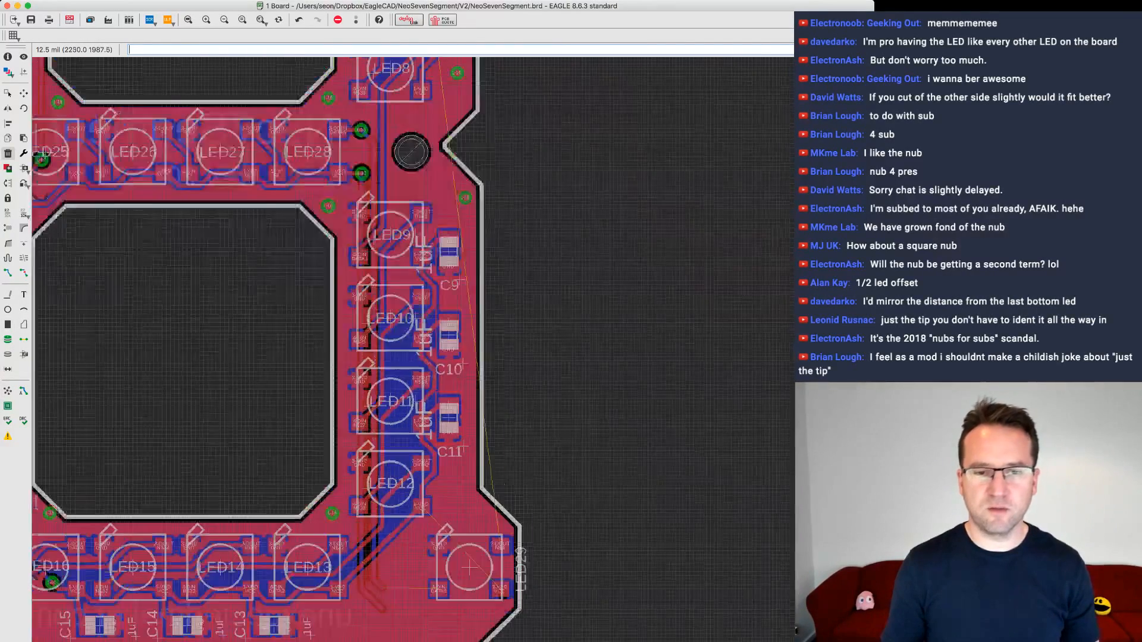
scroll(569, 467, up, 3)
scroll(566, 469, up, 1)
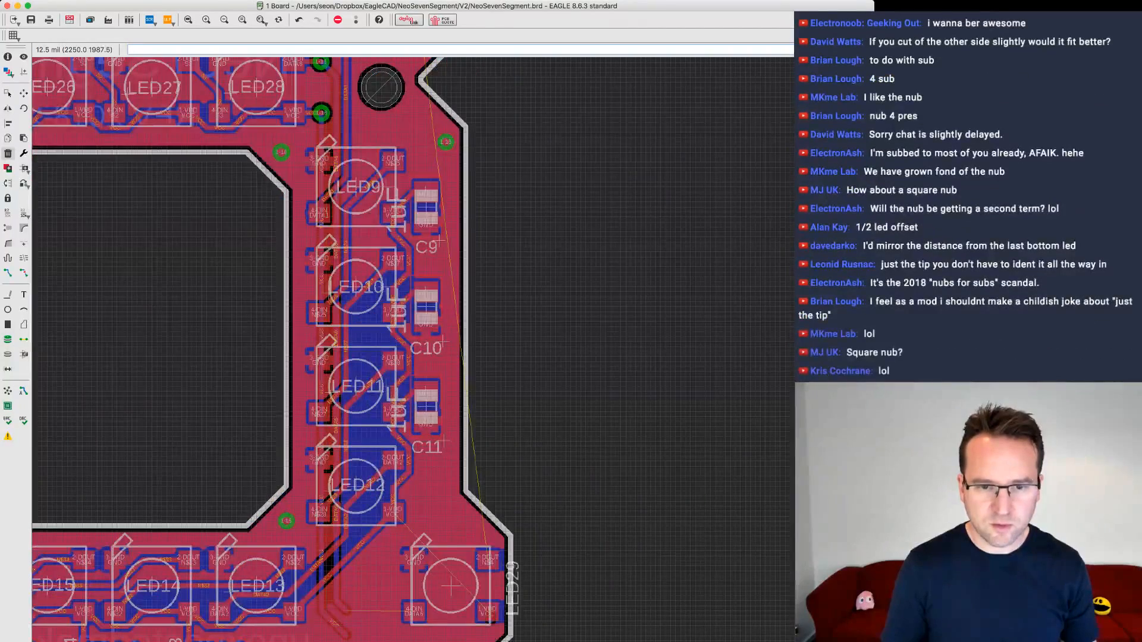
scroll(528, 552, up, 1)
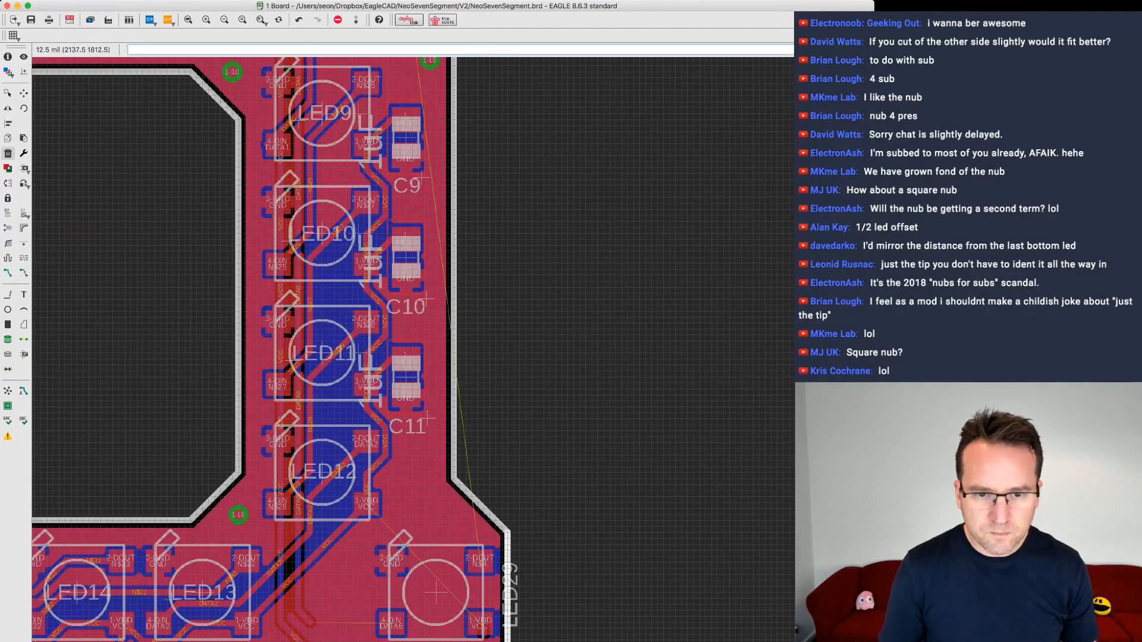
click(506, 548)
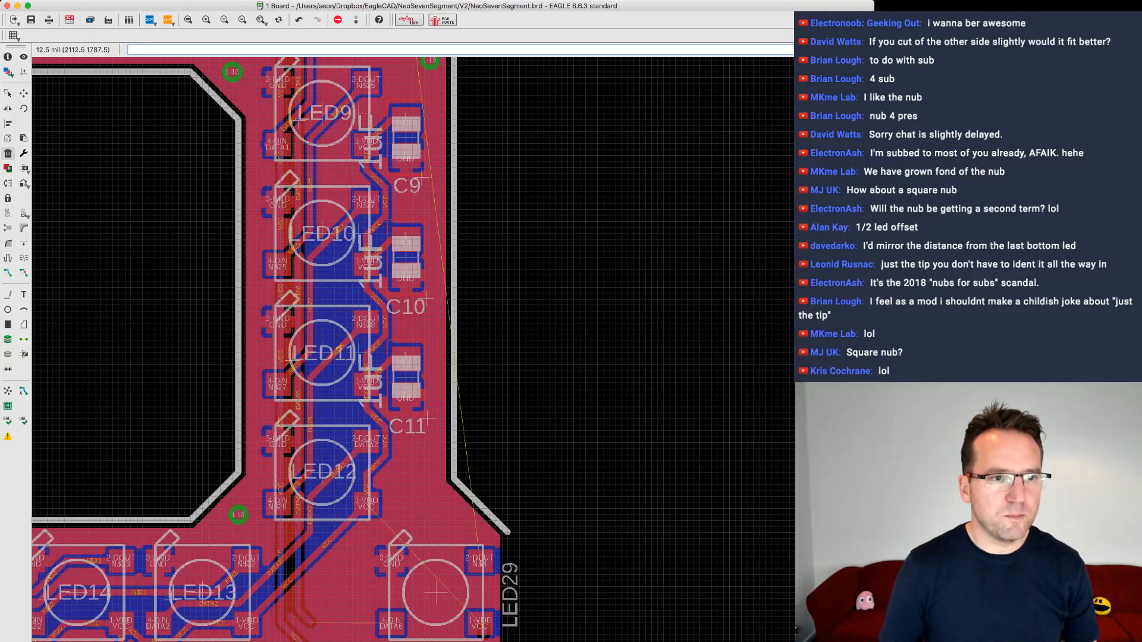
click(7, 294)
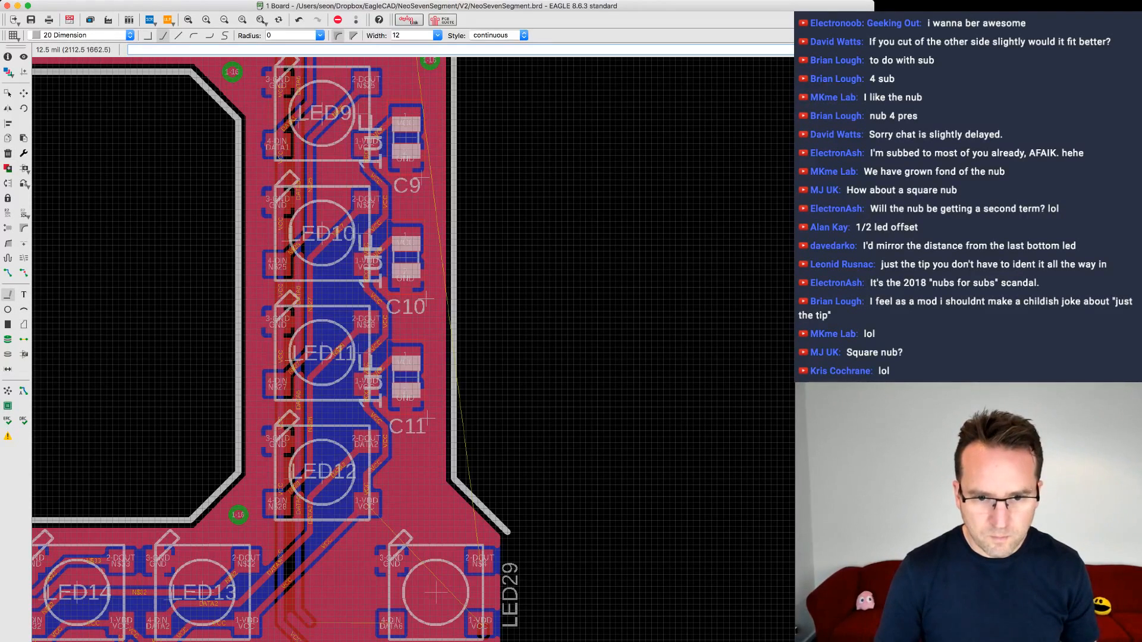
click(507, 533)
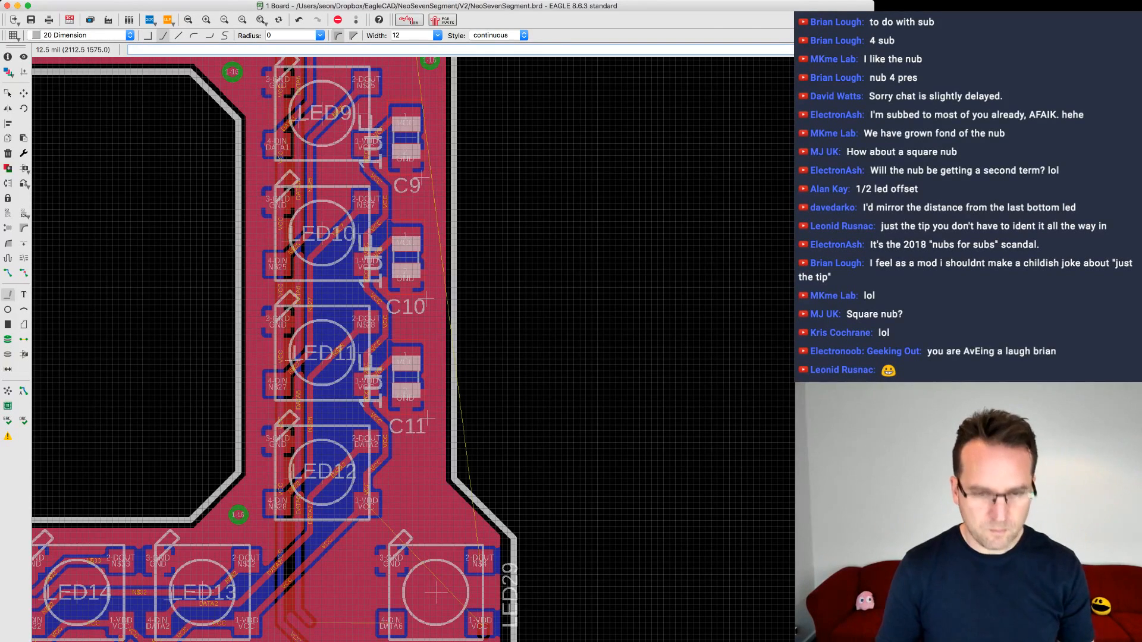
click(514, 641)
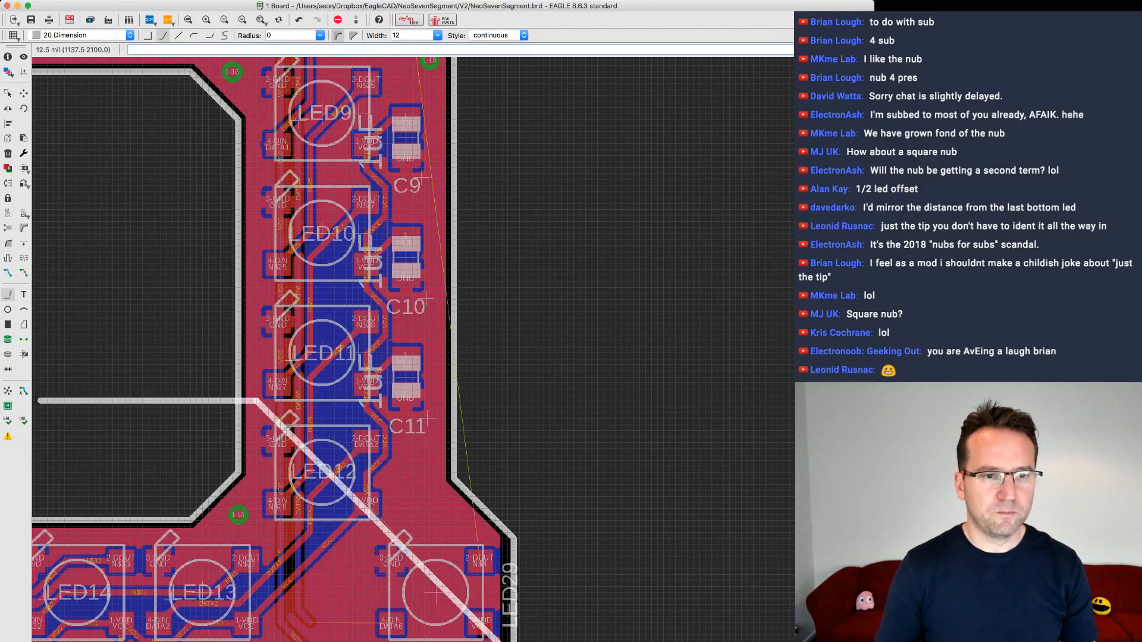
click(7, 391)
- Examine the full board with its squared-off protrusion, comparing the segment widths around both cutouts
scroll(547, 438, down, 4)
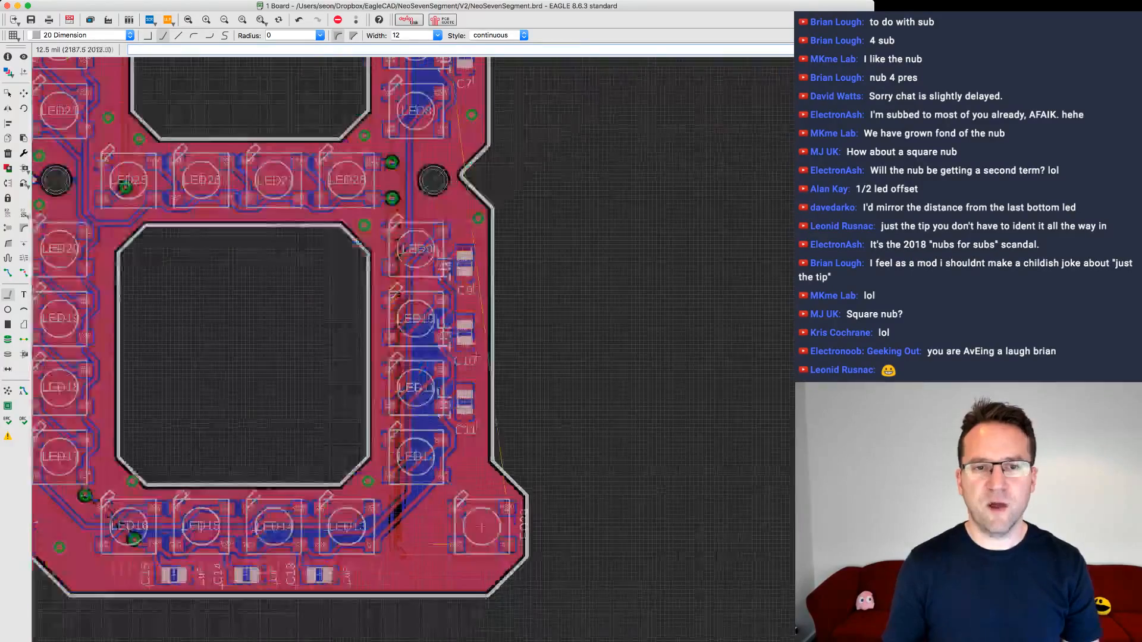
middle_drag(547, 439, 611, 539)
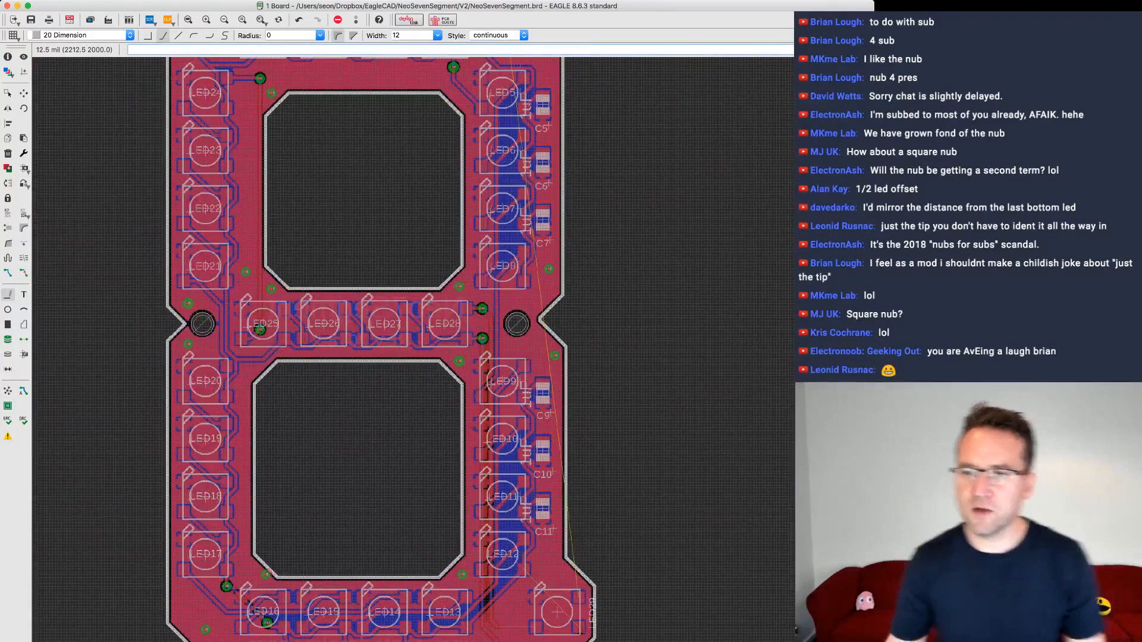
scroll(612, 538, down, 1)
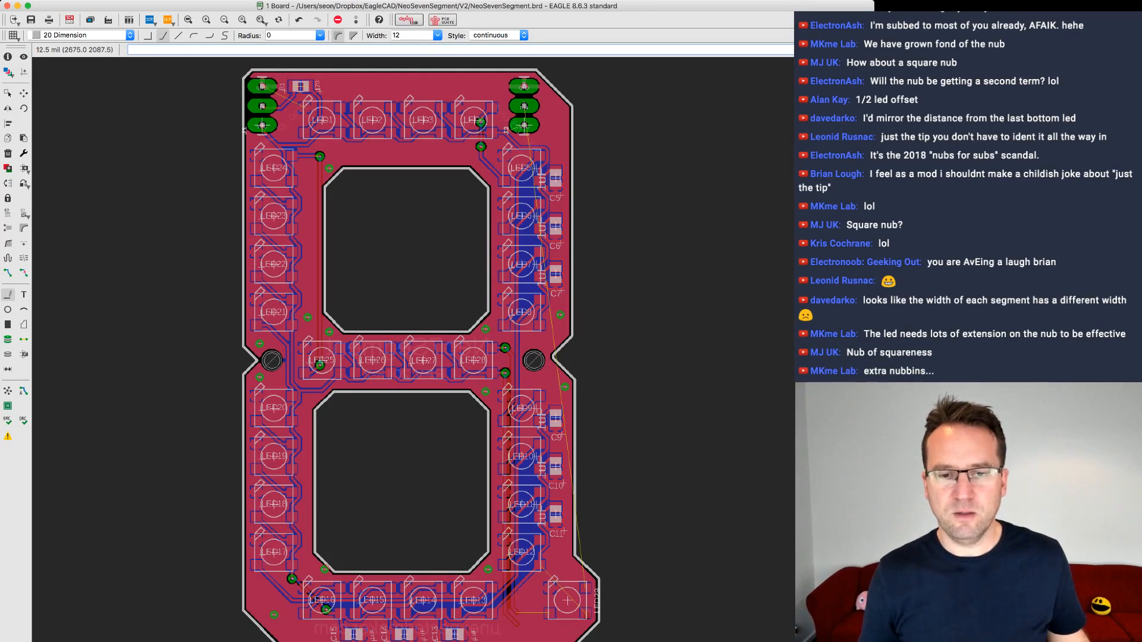
scroll(746, 527, down, 1)
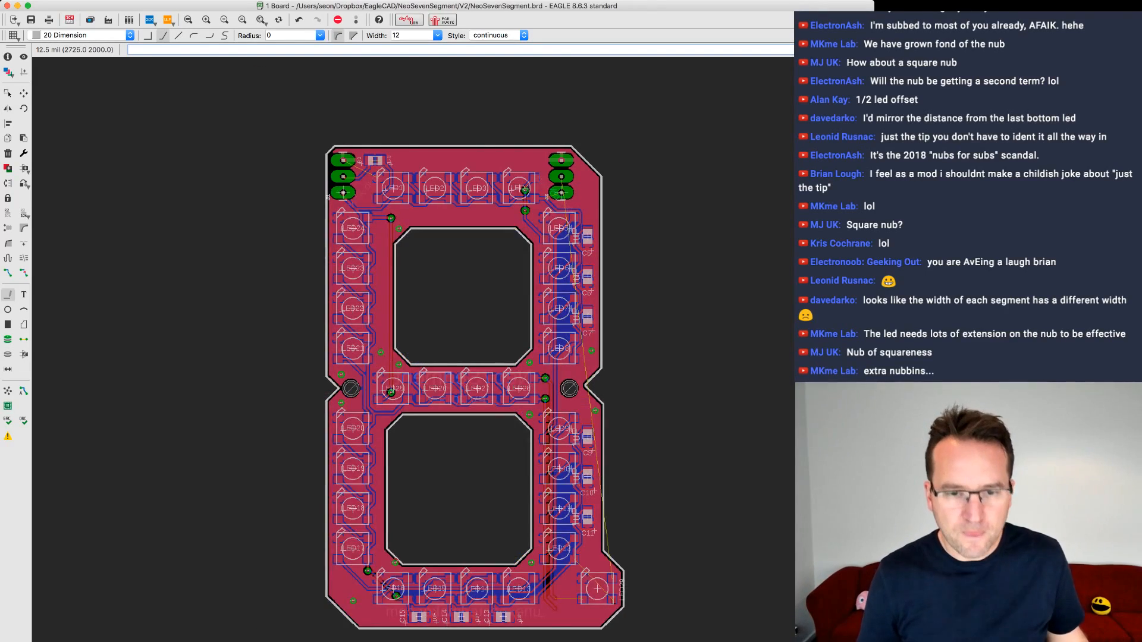
scroll(714, 543, up, 3)
scroll(713, 544, down, 1)
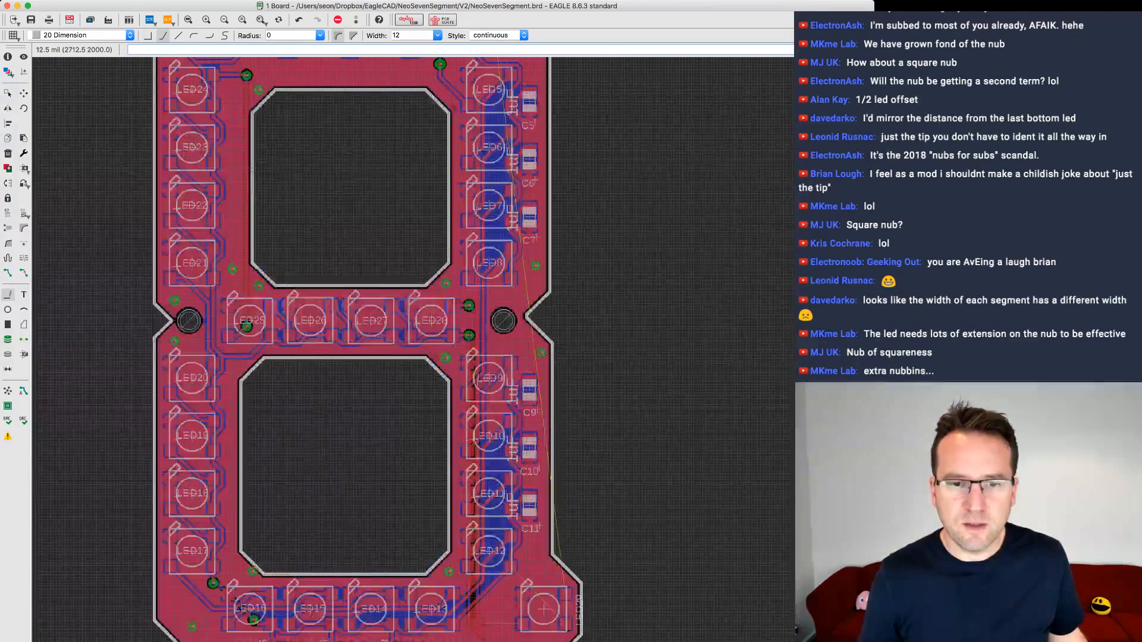
scroll(708, 535, down, 1)
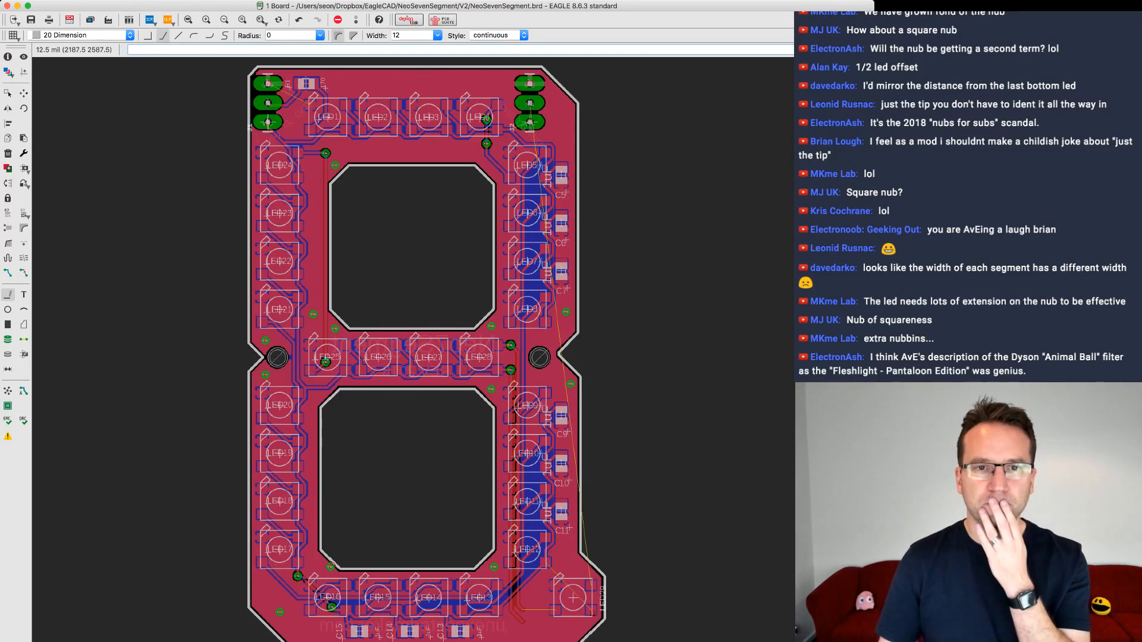
middle_drag(681, 150, 684, 163)
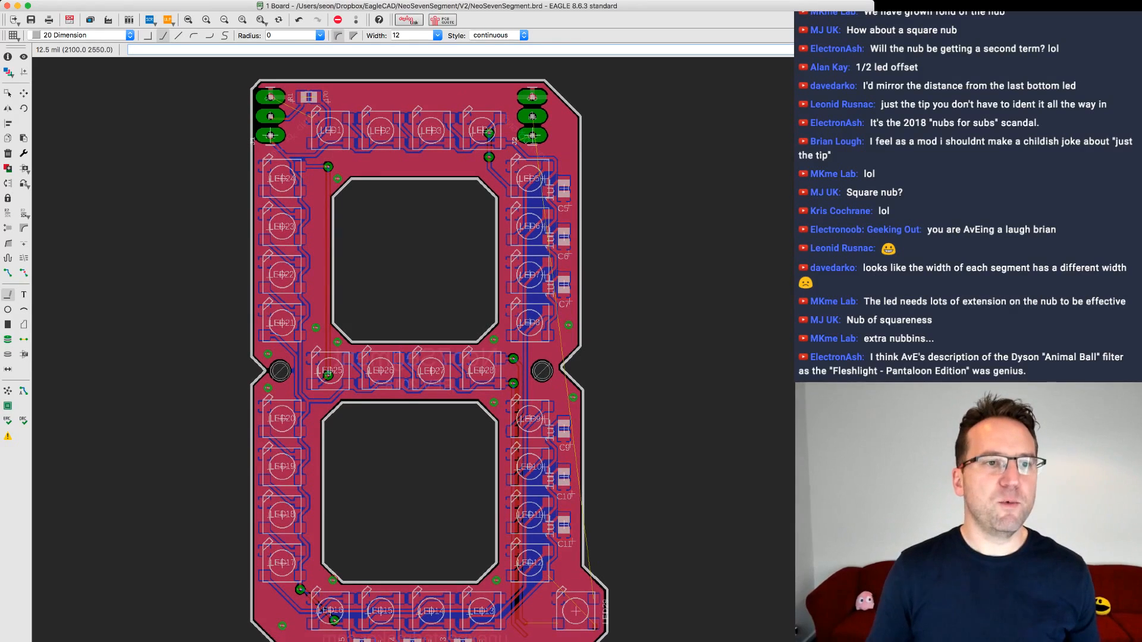
- Move the upper cutout's edge beside LED21 to LED24 closer to those LEDs, stretching its corner chamfers
click(23, 93)
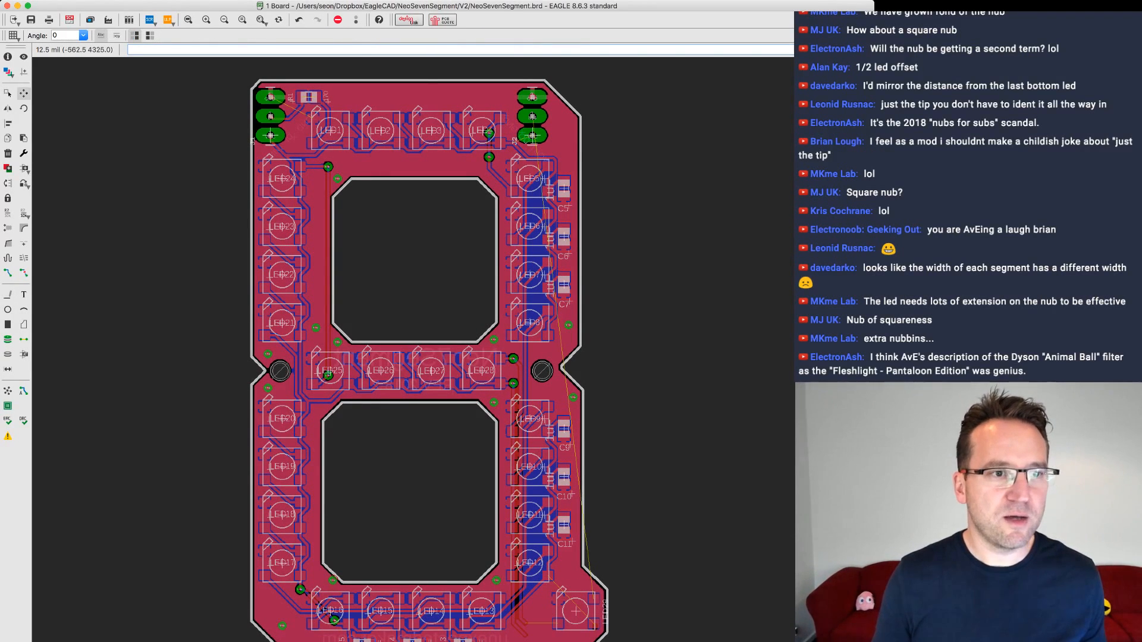
click(8, 94)
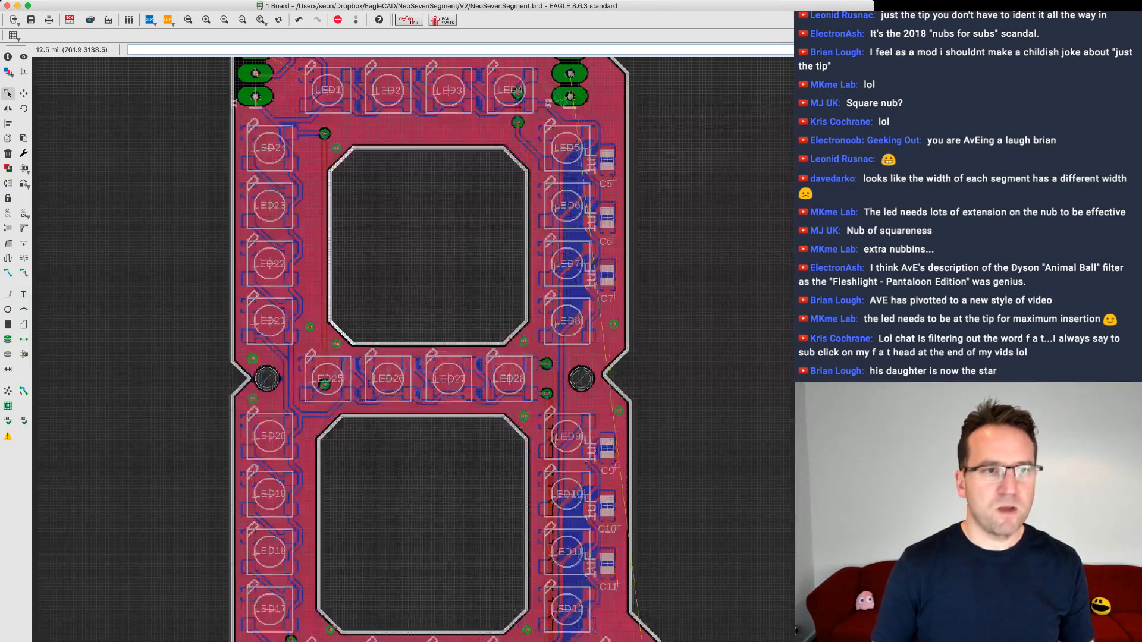
scroll(342, 332, up, 1)
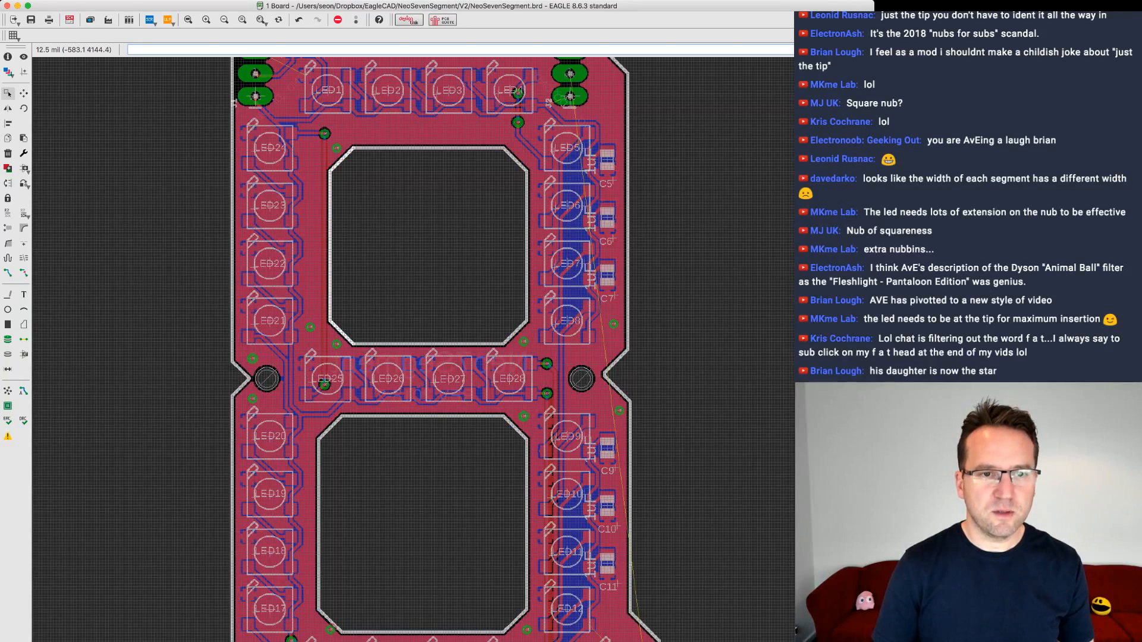
click(24, 93)
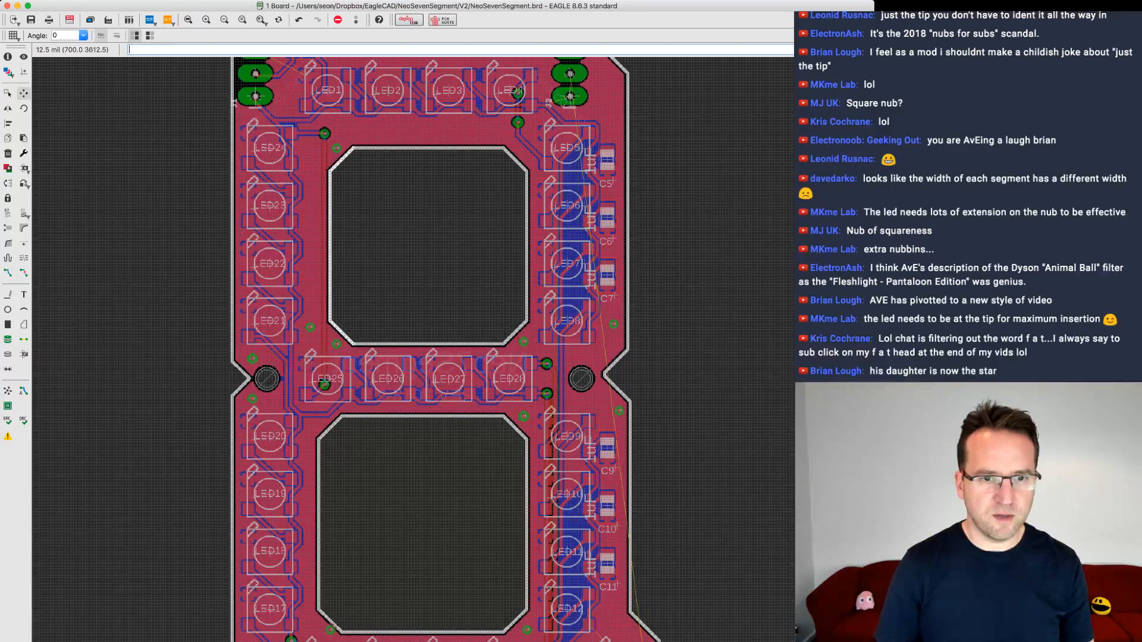
click(415, 315)
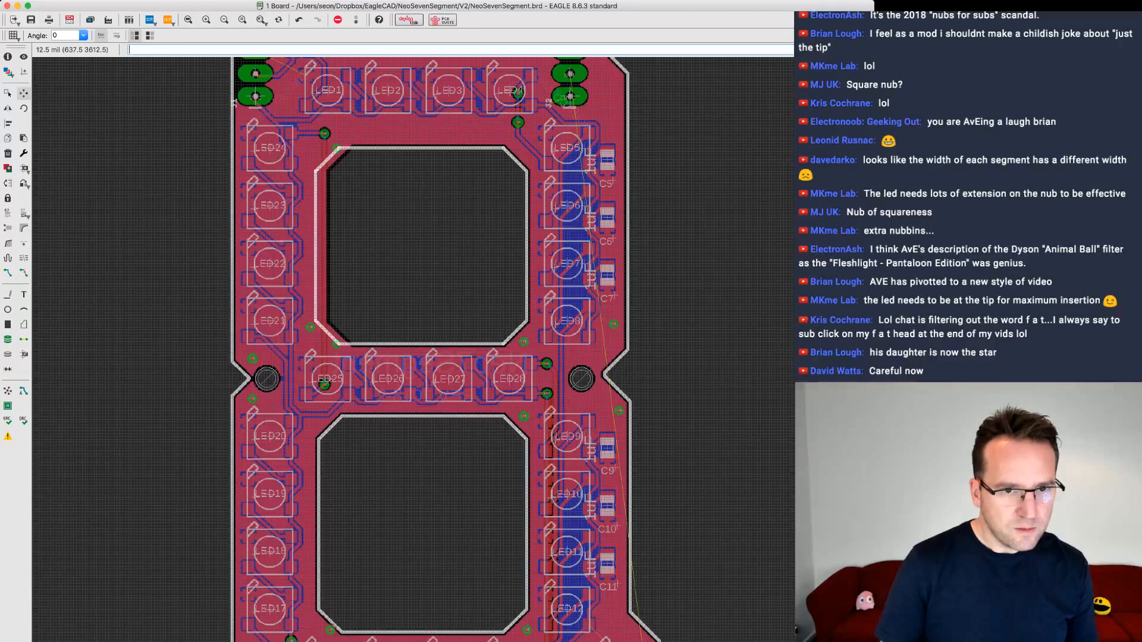
click(315, 232)
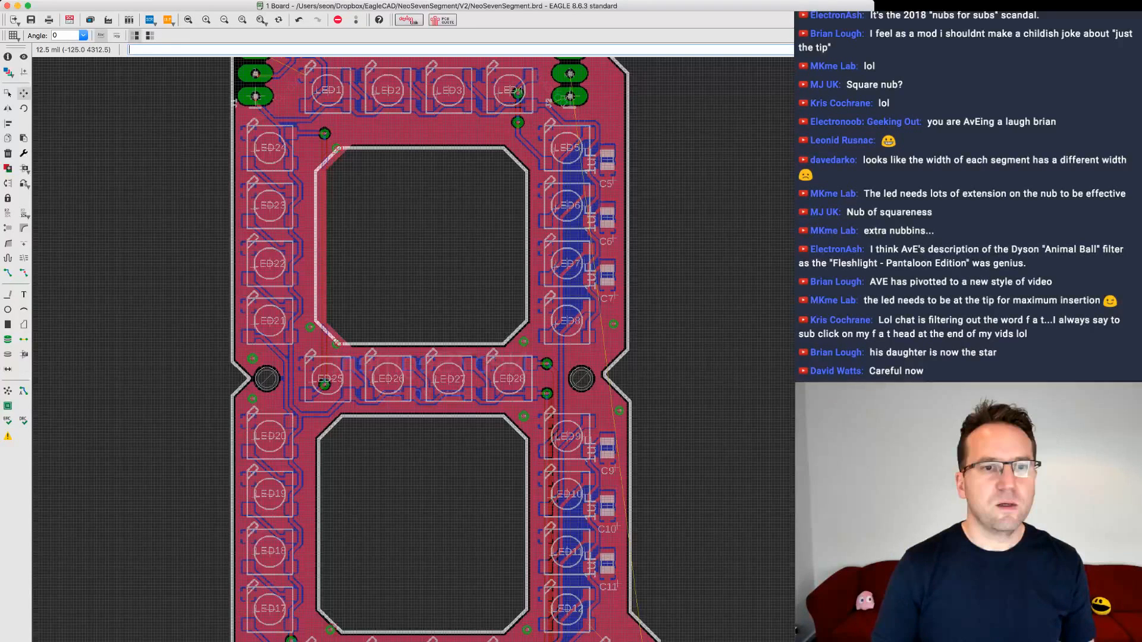
- Move the upper cutout's edge below LED1 to LED4 closer to those LEDs with its corner chamfers, and recalculate the copper pours
click(8, 93)
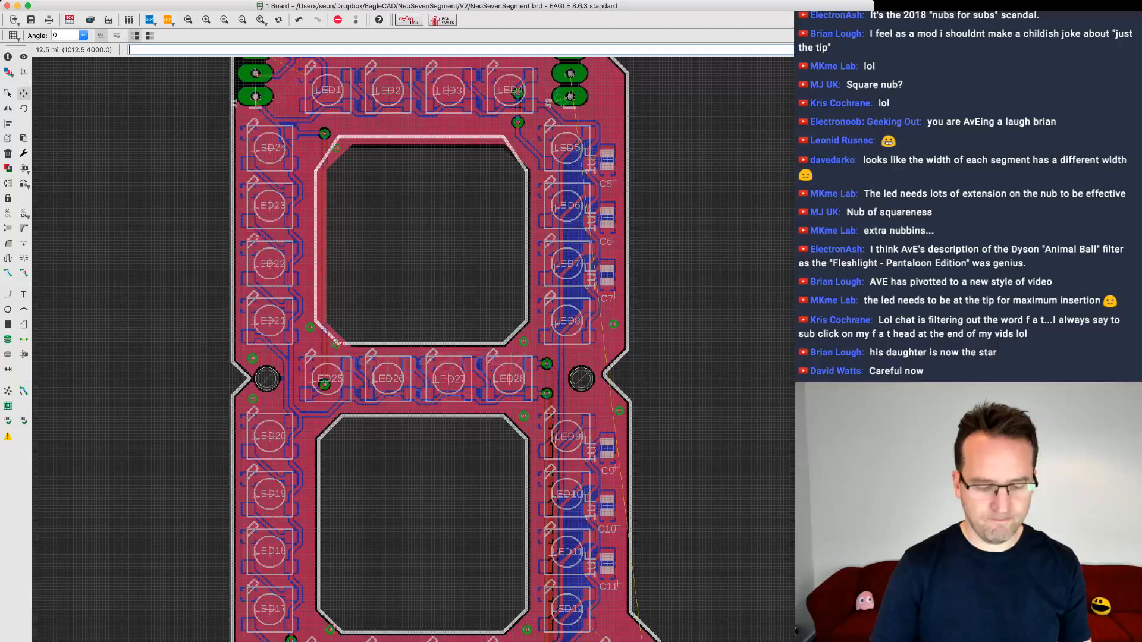
key(Escape)
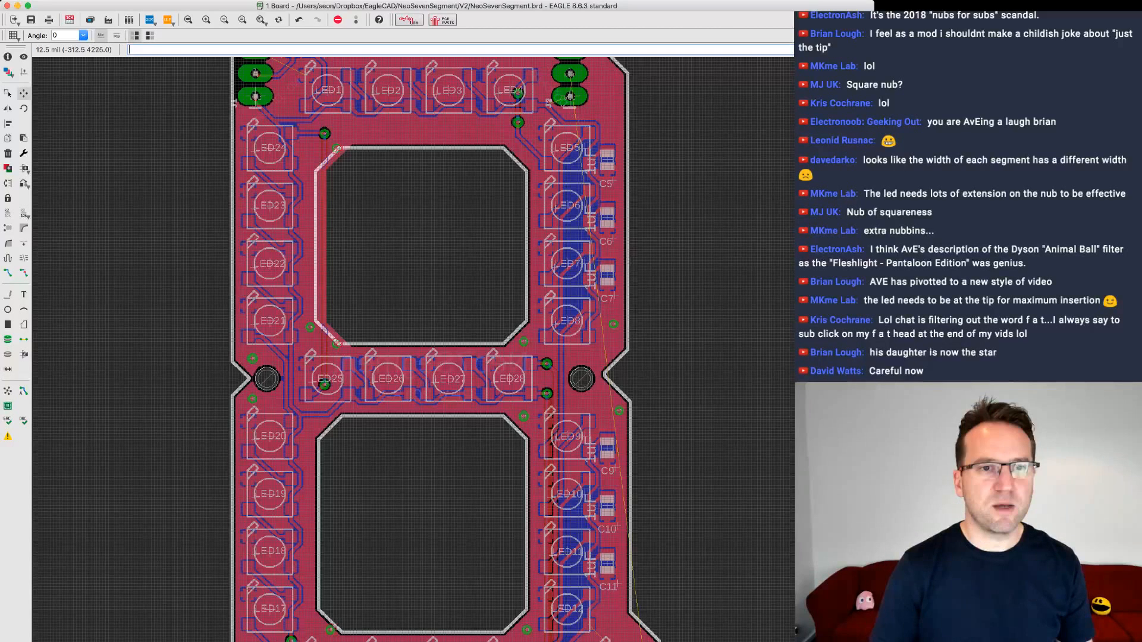
click(8, 93)
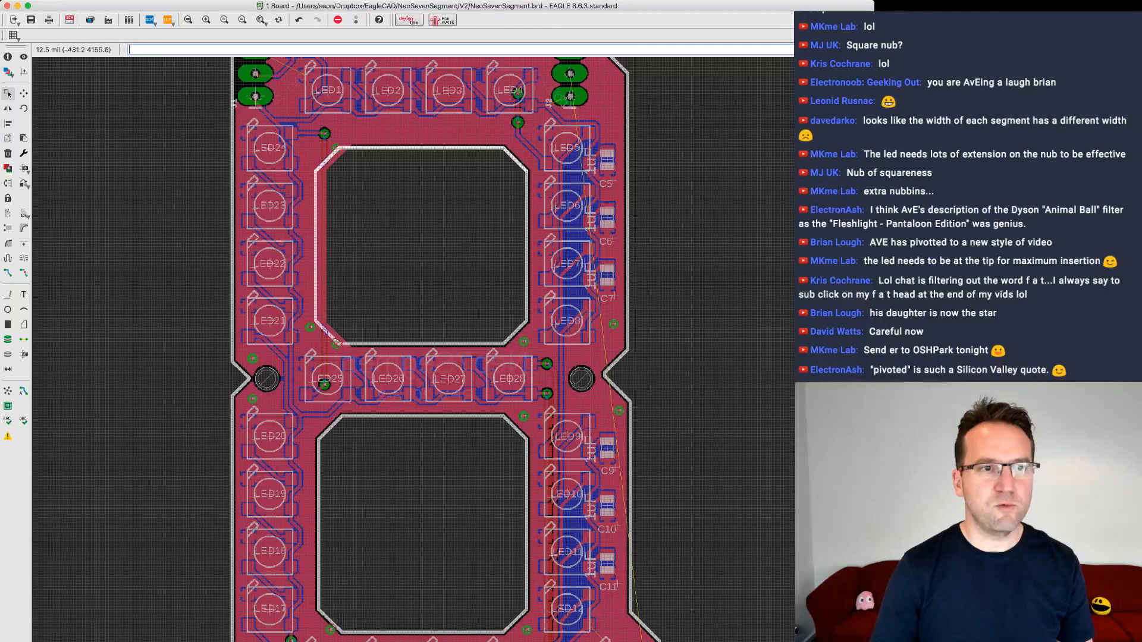
click(24, 94)
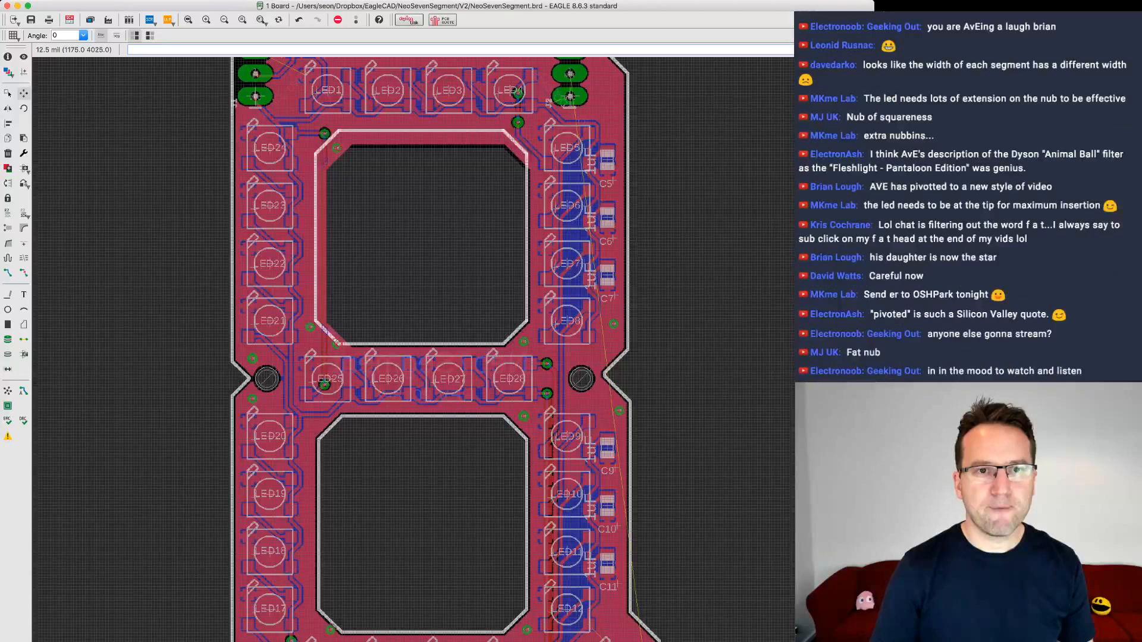
click(496, 128)
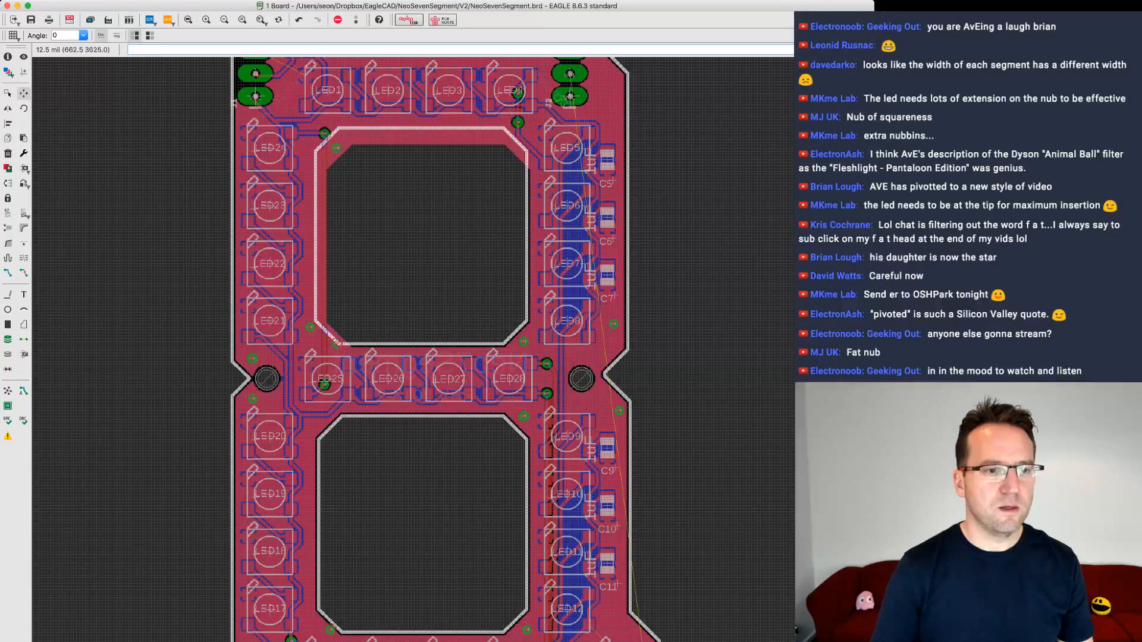
click(7, 391)
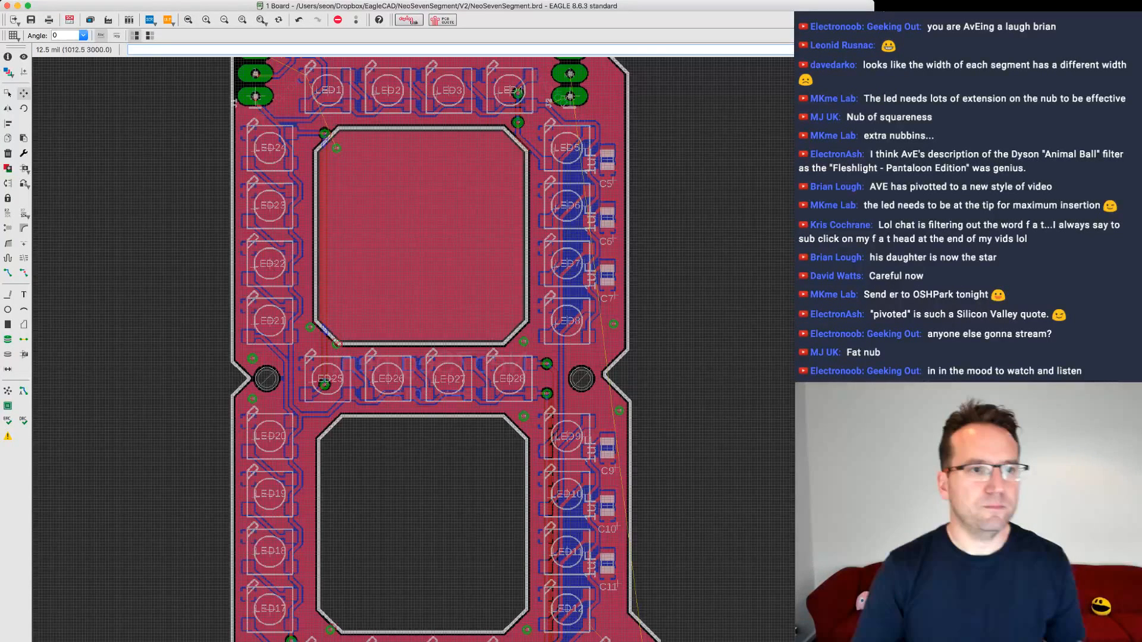
scroll(493, 210, up, 2)
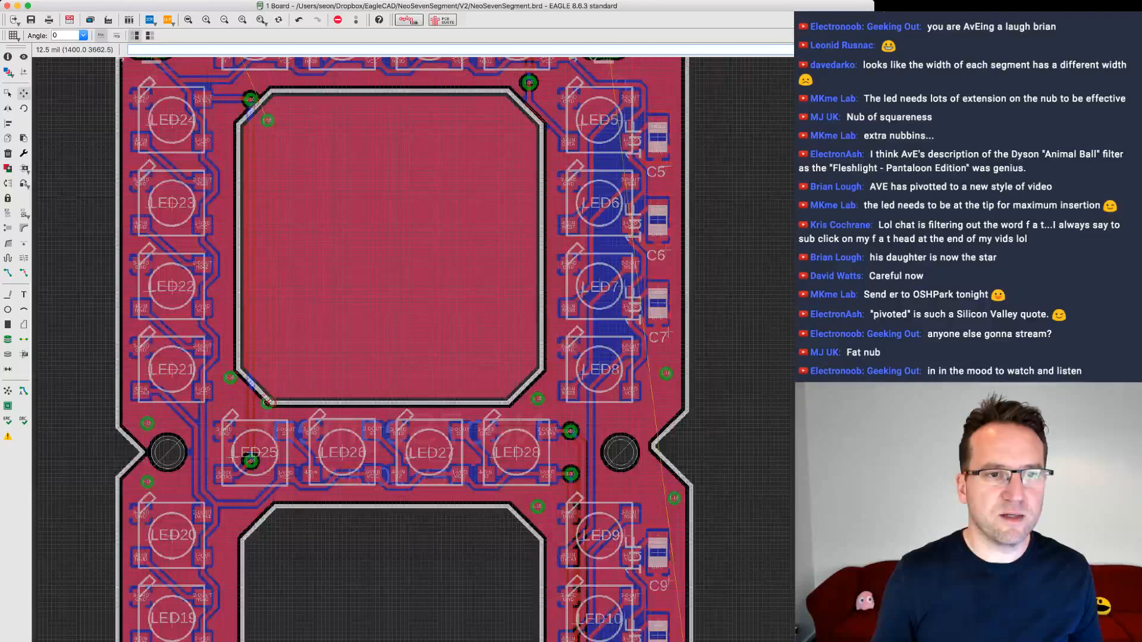
- Move the DATA5 via and the neighbouring 1-16 via beside LED24 clear of the upper cutout's corner, and recalculate the copper pours
scroll(267, 97, up, 5)
middle_drag(267, 97, 410, 308)
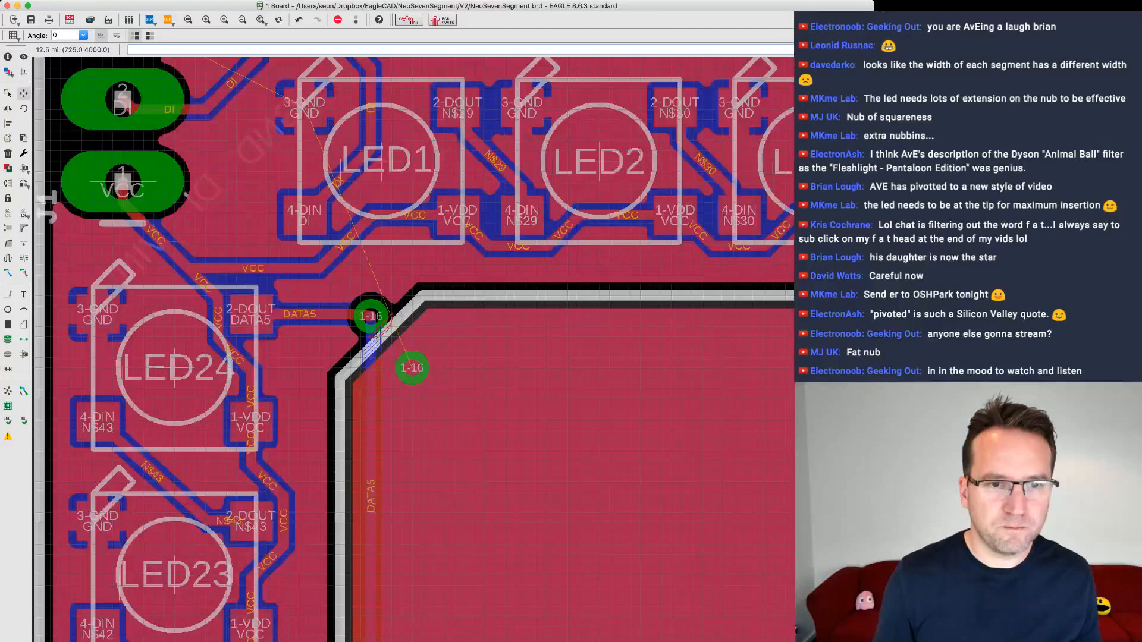
scroll(415, 327, up, 1)
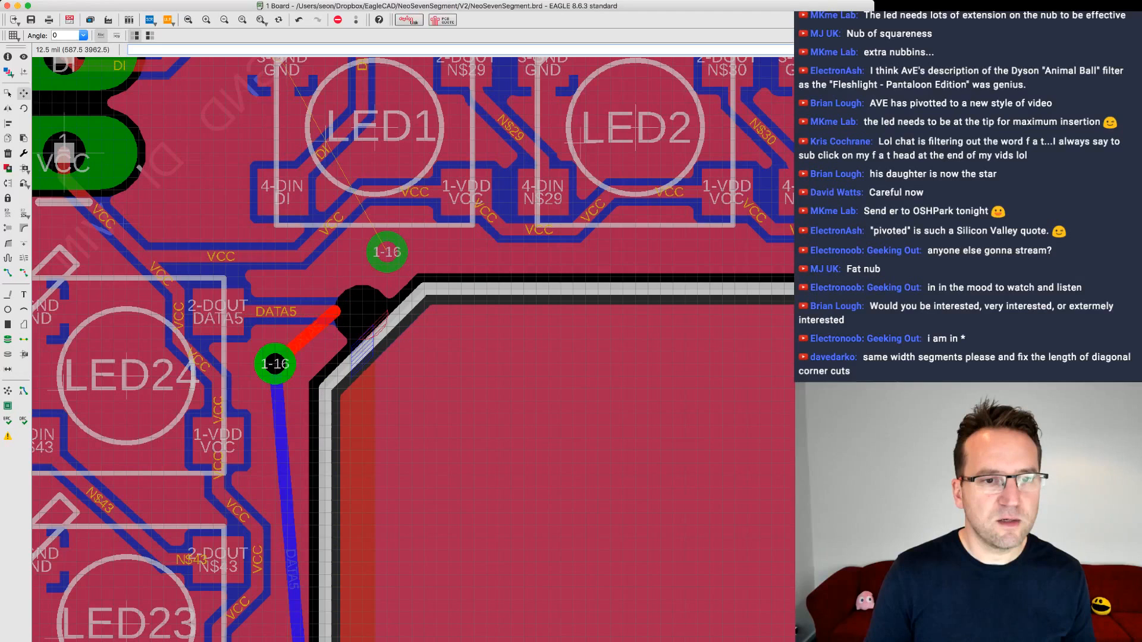
click(275, 364)
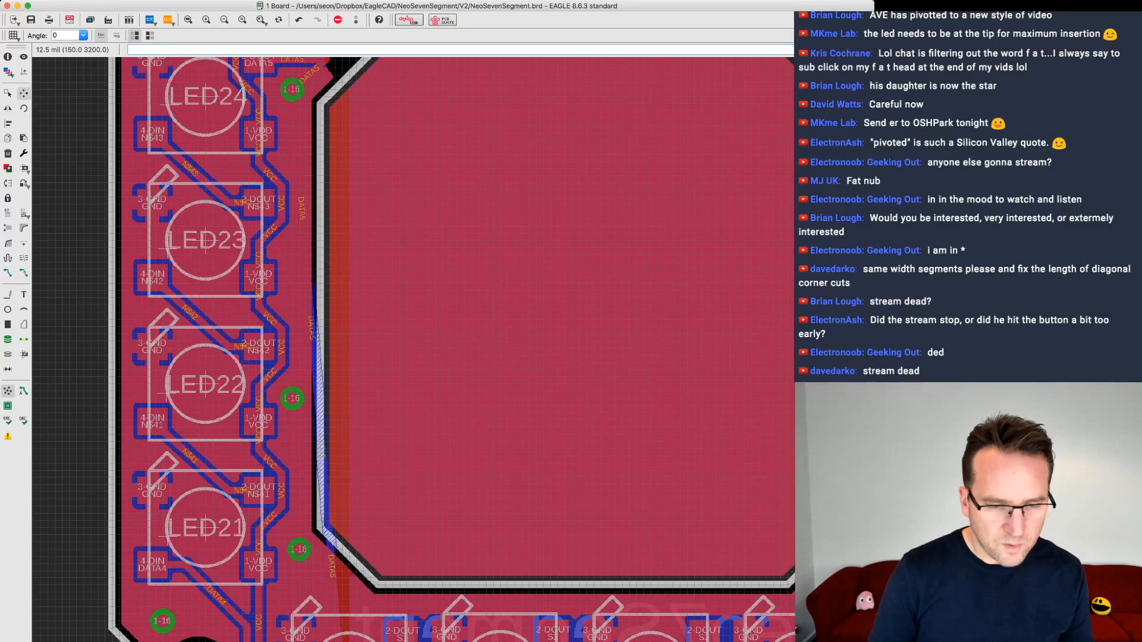
click(7, 391)
scroll(559, 447, down, 3)
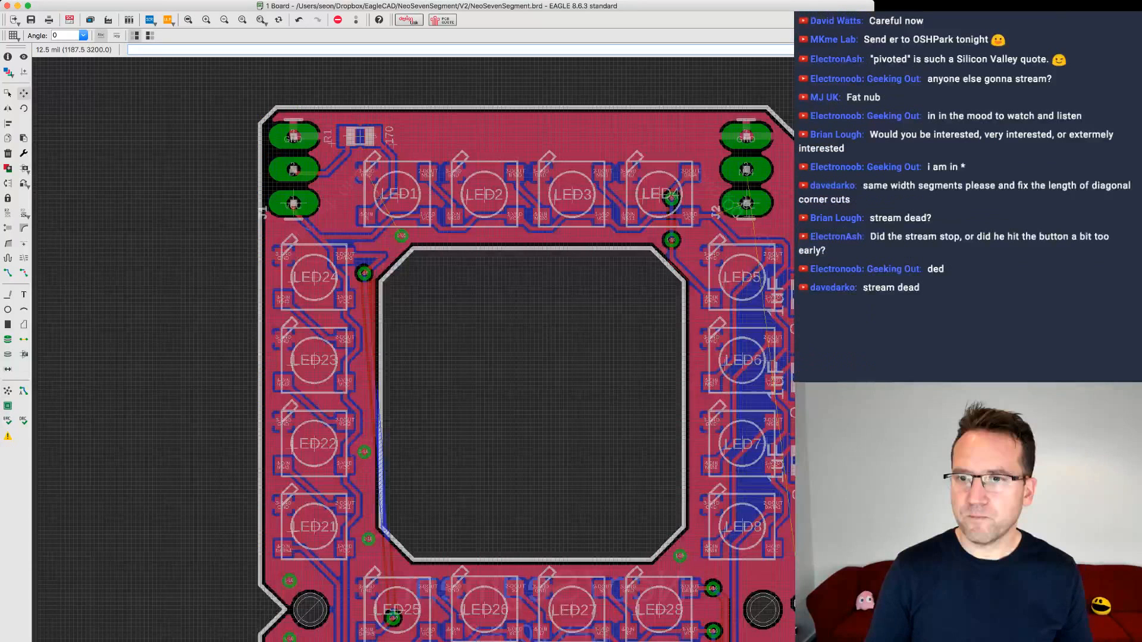
scroll(452, 351, down, 1)
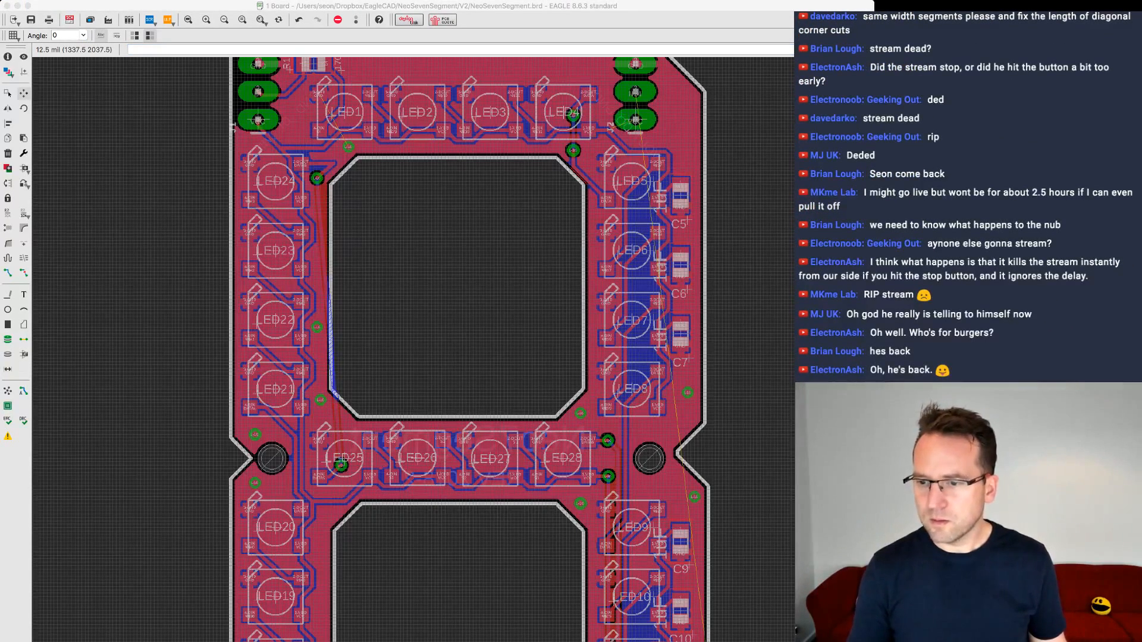
key(super+Tab)
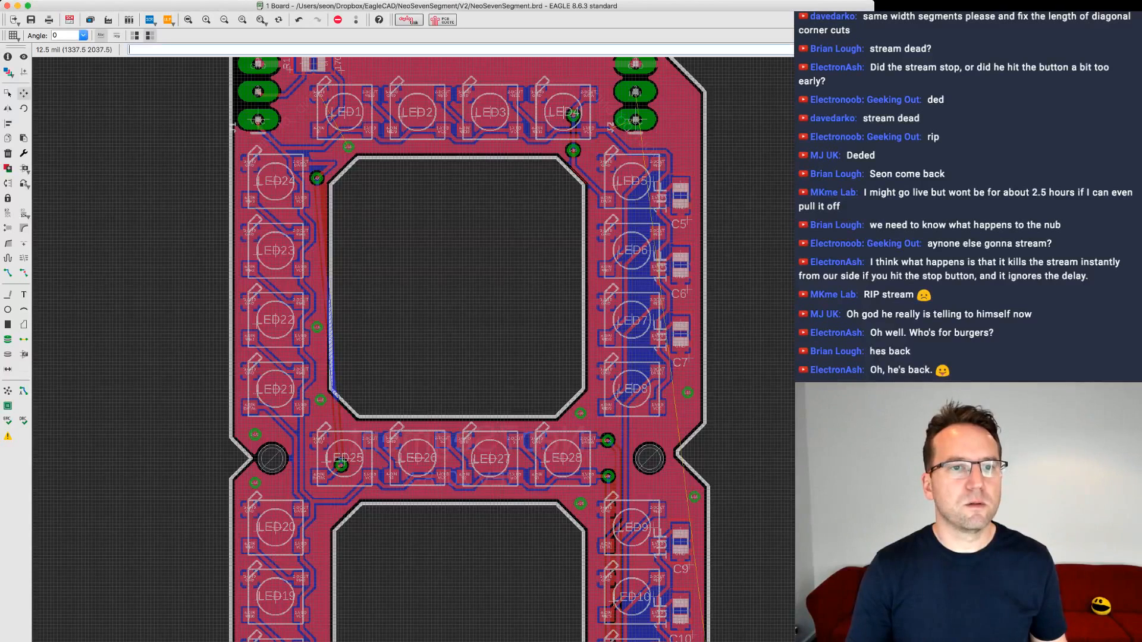
key(super+Tab)
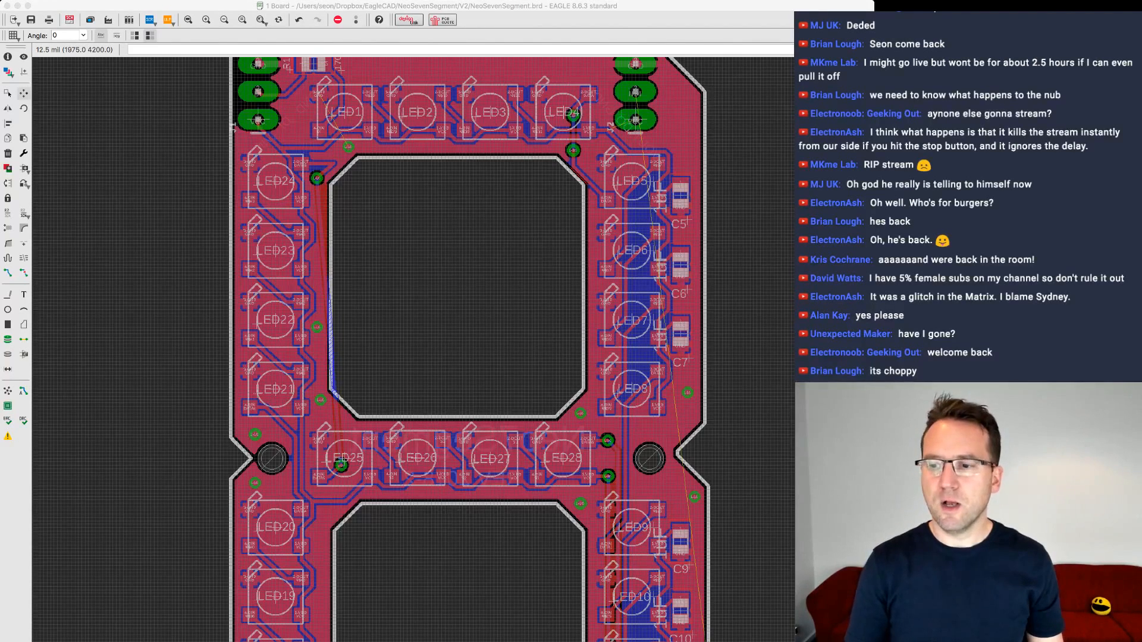
key(super+Tab)
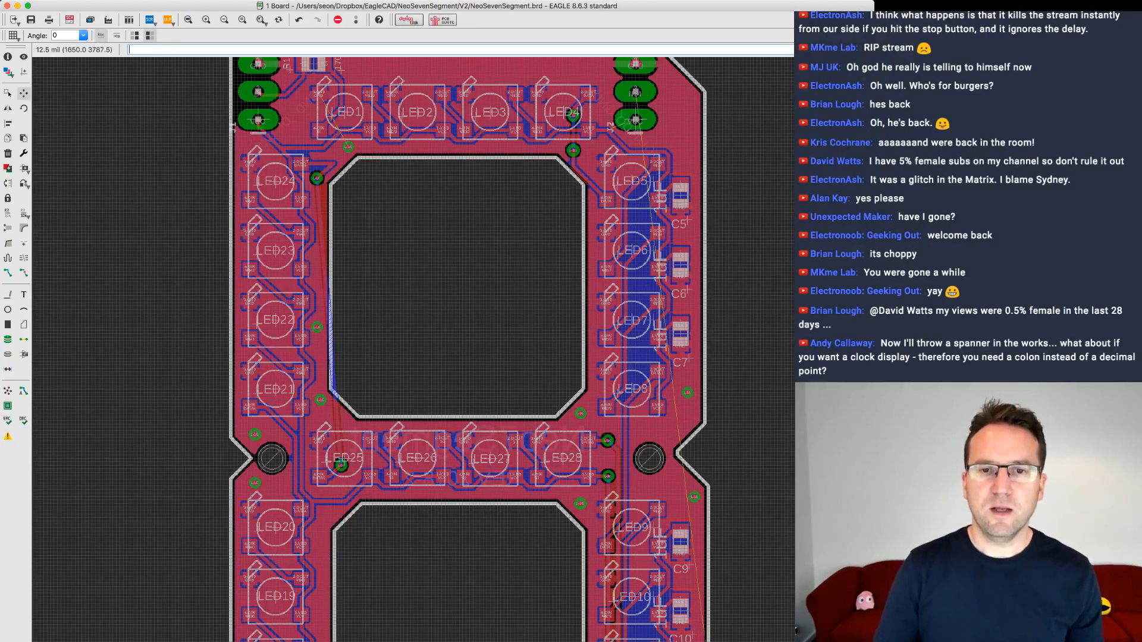
- Move the DATA trace's bend between LED4's via and LED5 slightly away from the upper cutout's chamfer, and recalculate the copper pours
scroll(618, 179, up, 1)
scroll(607, 157, up, 3)
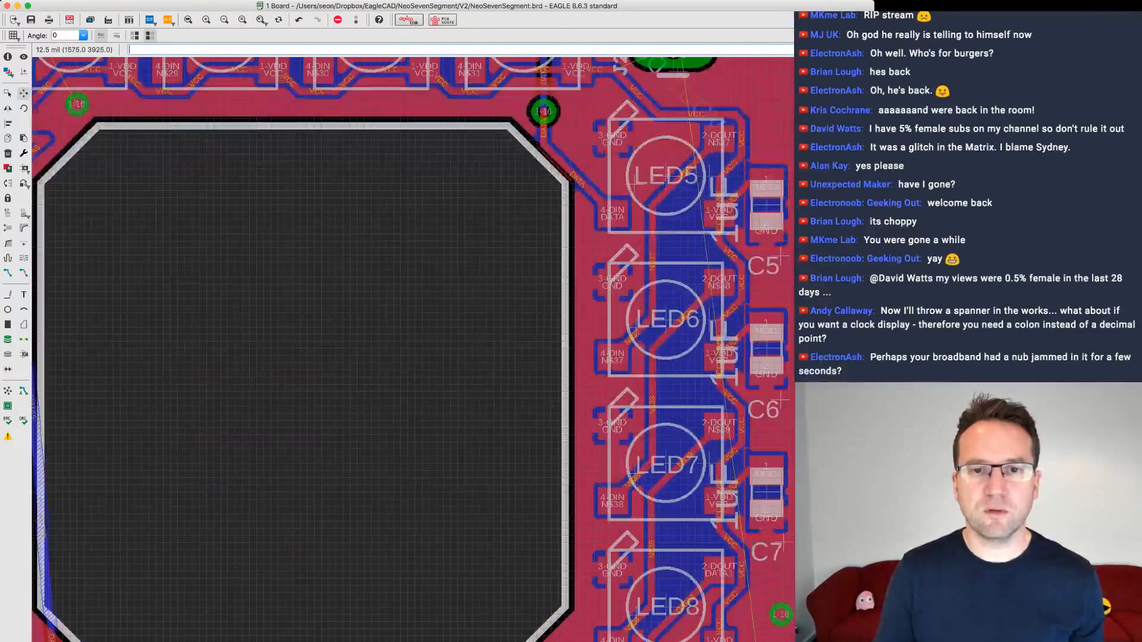
middle_drag(557, 219, 475, 400)
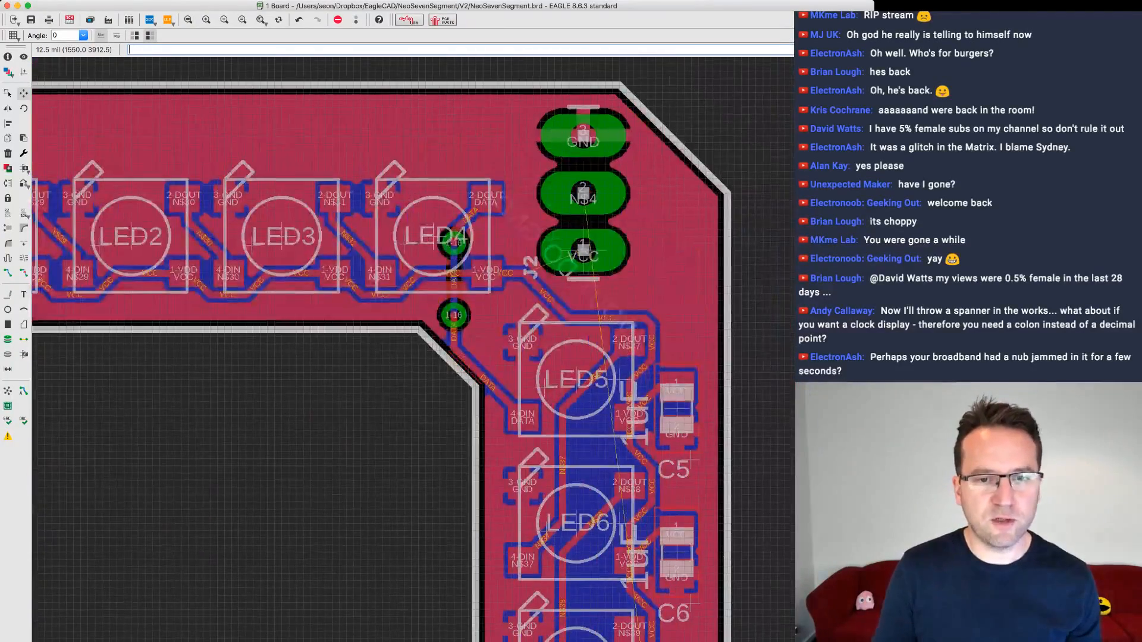
scroll(475, 400, up, 2)
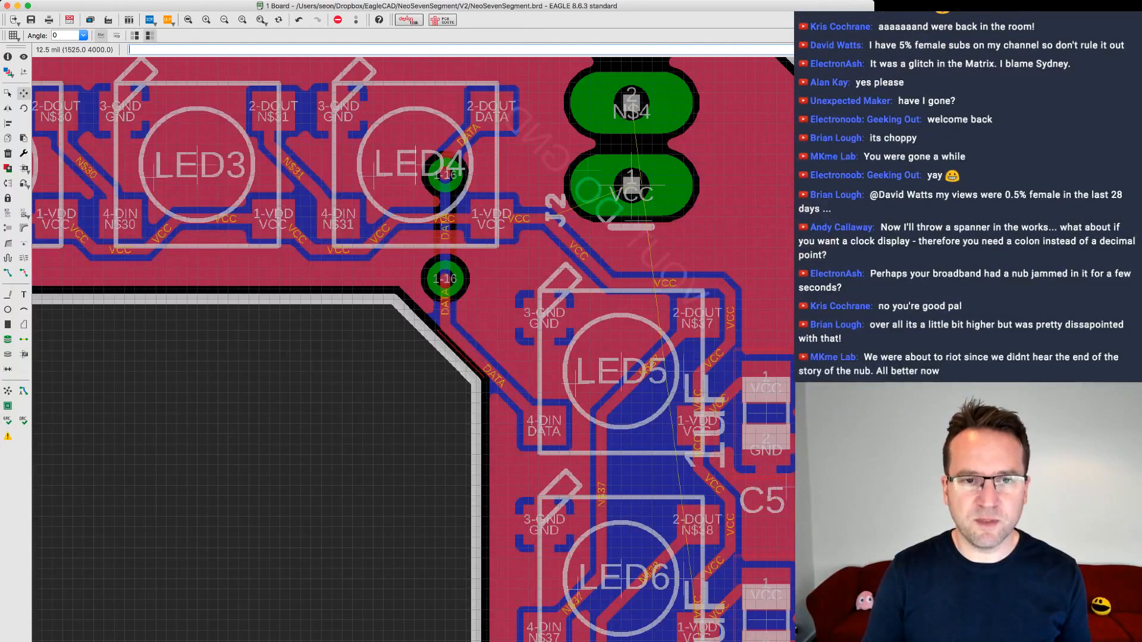
click(446, 327)
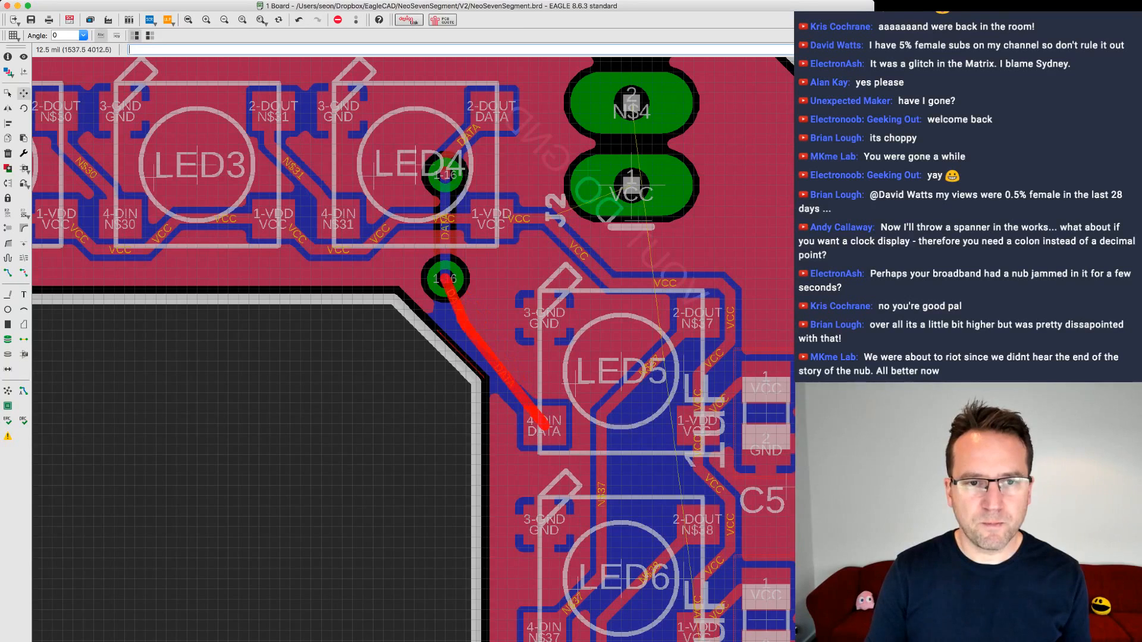
click(445, 316)
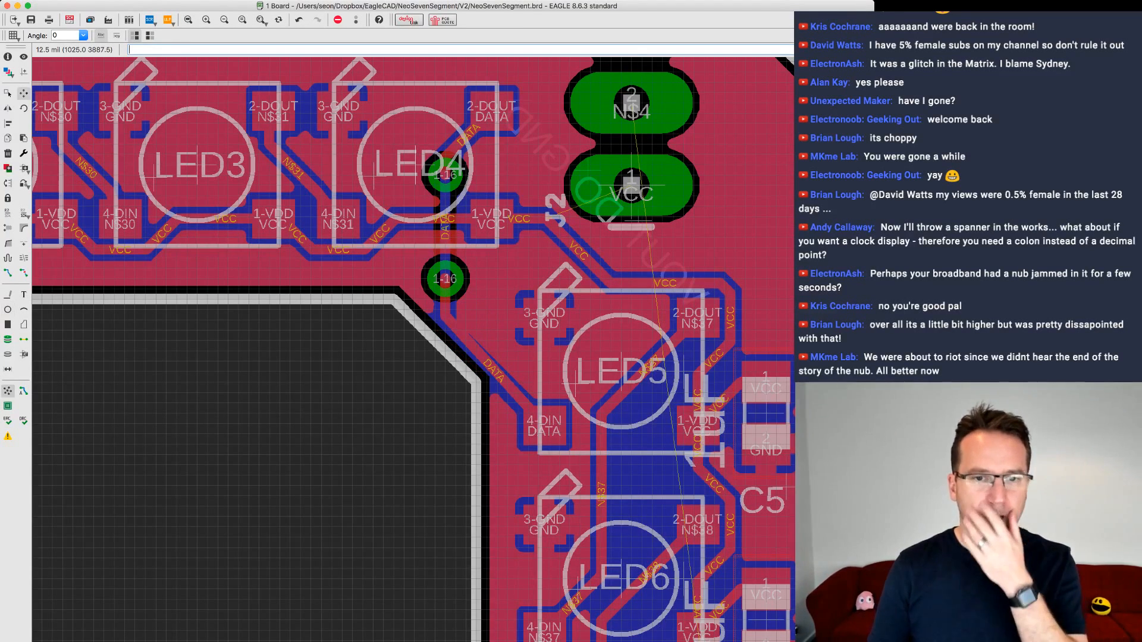
- Examine the full board outline, comparing the segment widths and the trace routing around both cutouts
scroll(404, 514, down, 5)
scroll(405, 357, down, 5)
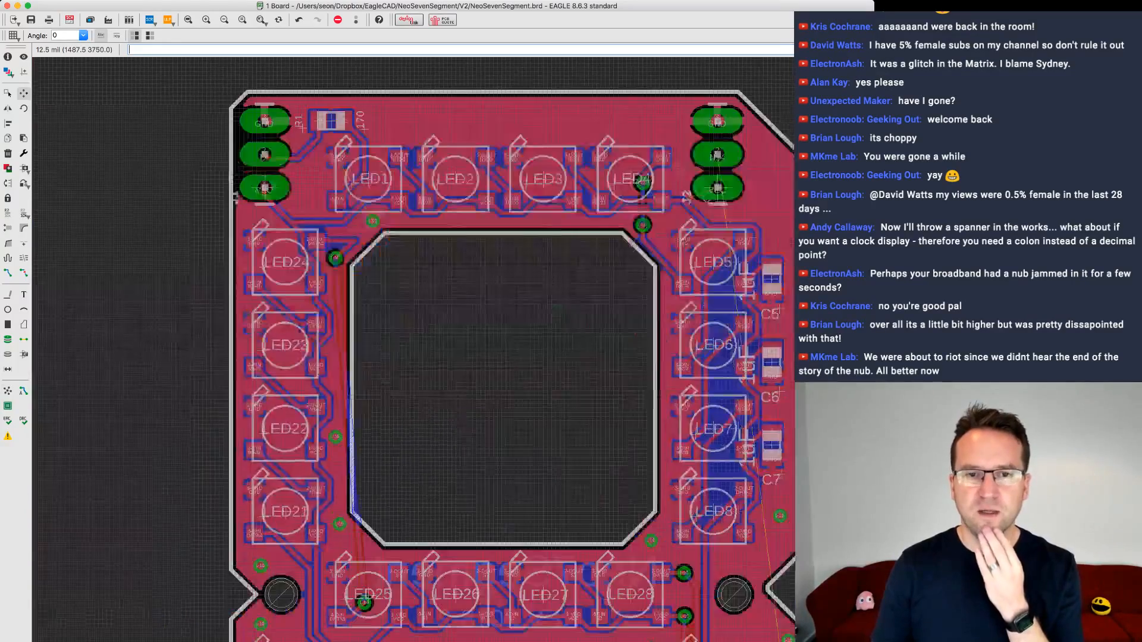
middle_drag(537, 319, 492, 278)
scroll(491, 277, up, 1)
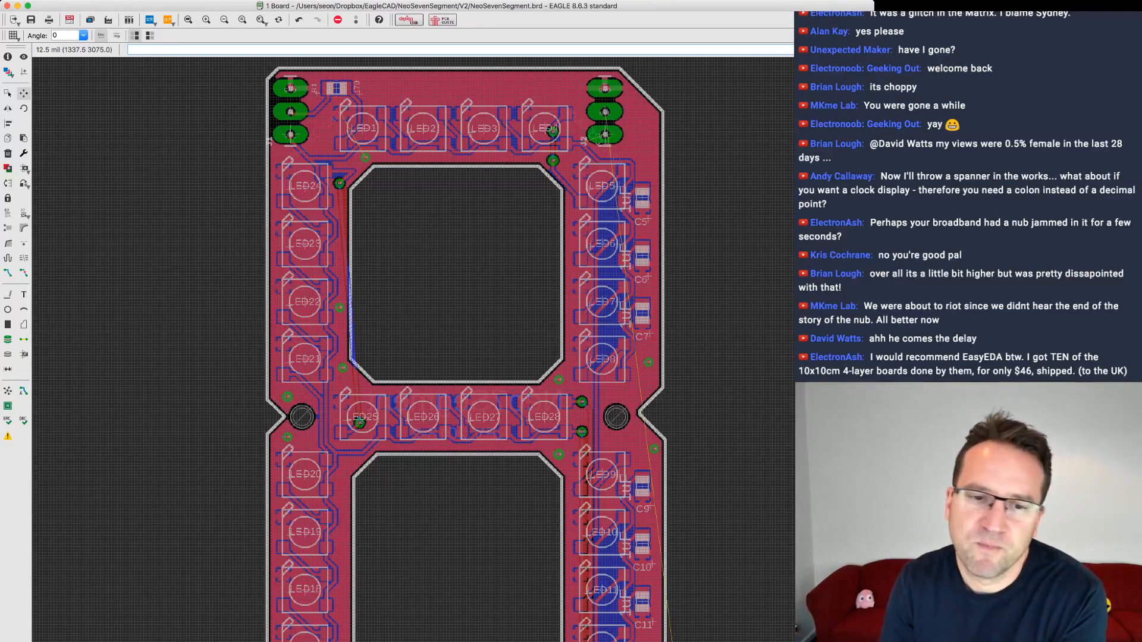
scroll(488, 396, down, 1)
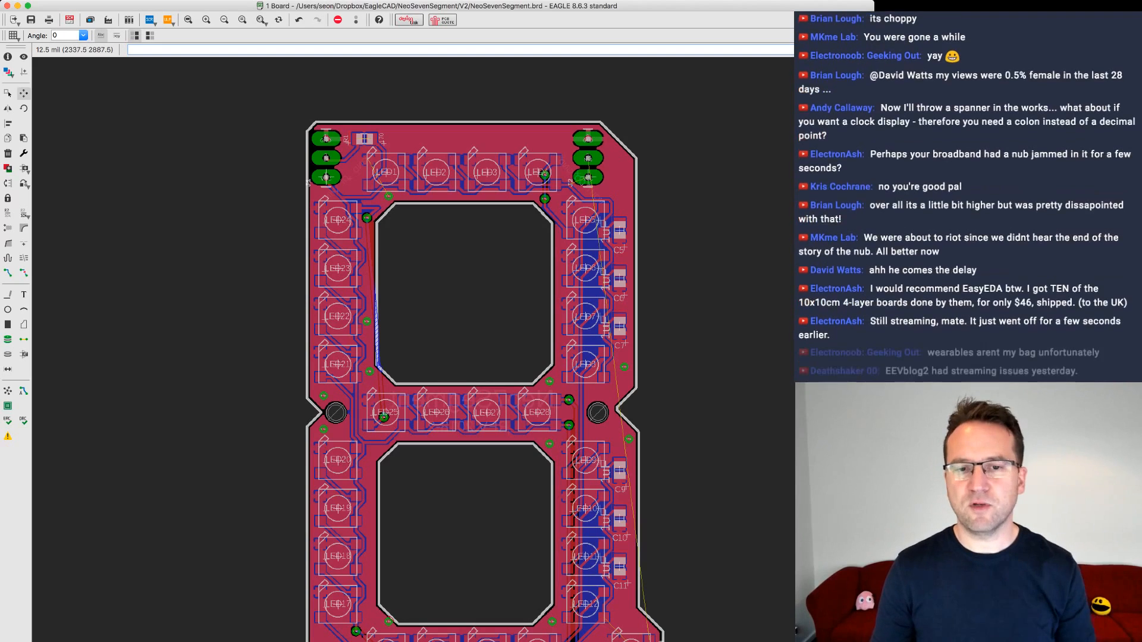
scroll(708, 429, down, 1)
middle_drag(708, 429, 610, 372)
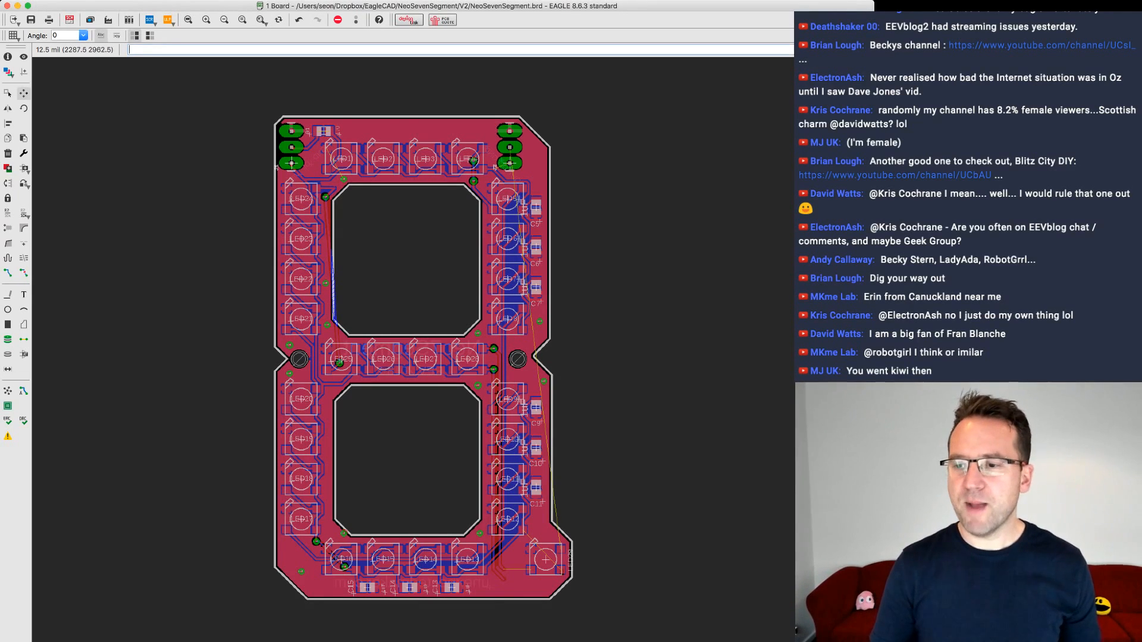
scroll(593, 354, up, 1)
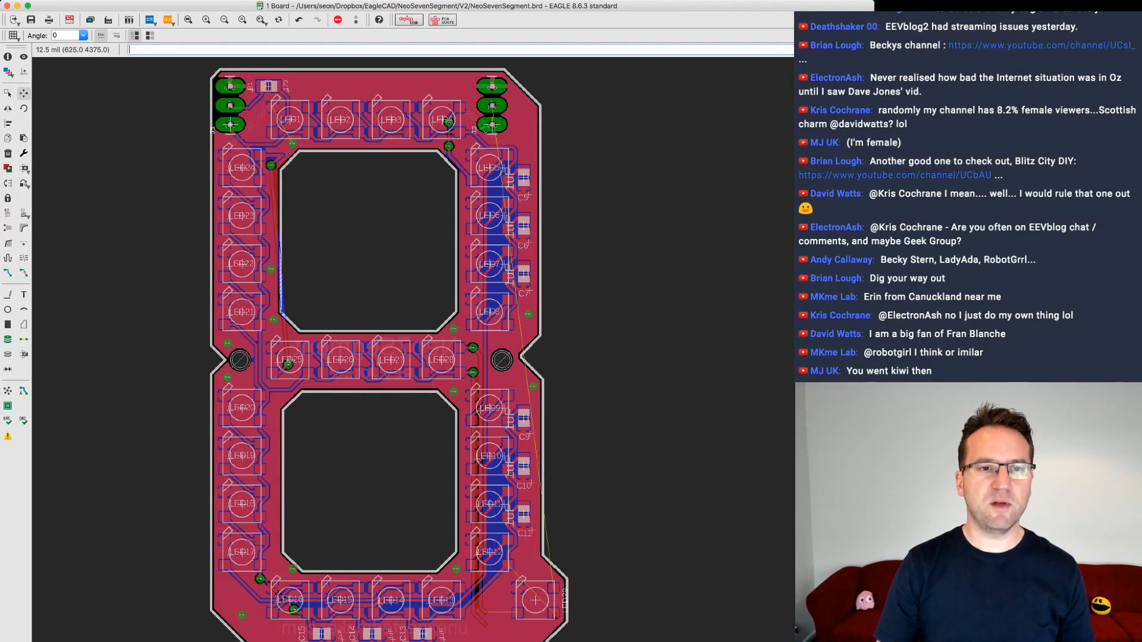
middle_drag(445, 178, 483, 340)
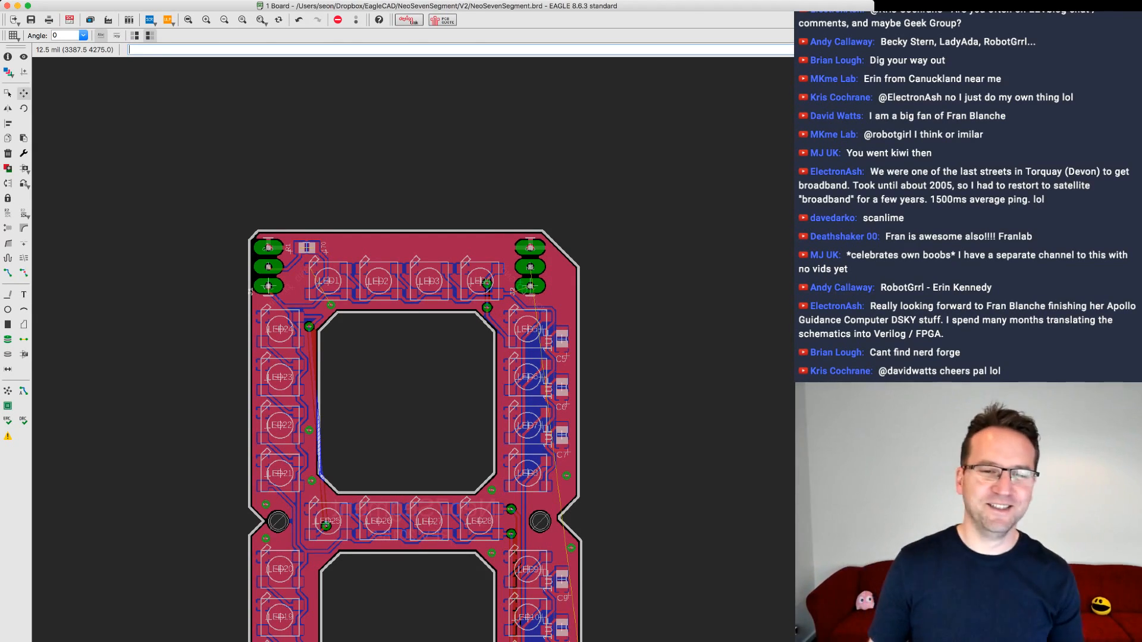
middle_drag(454, 363, 493, 255)
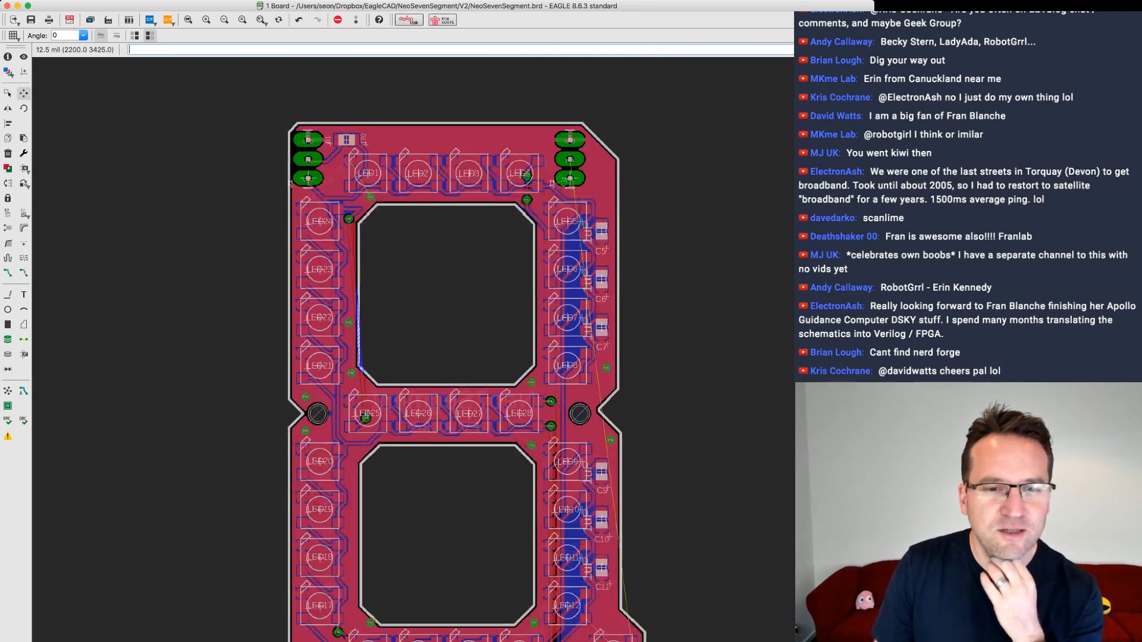
scroll(612, 110, down, 2)
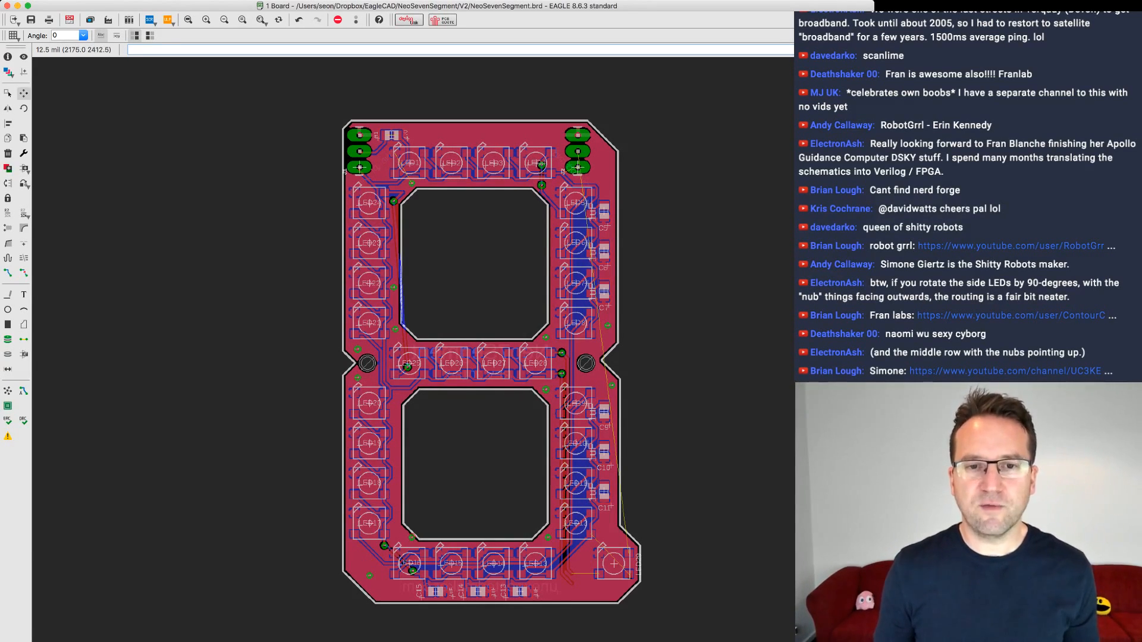
scroll(650, 447, up, 2)
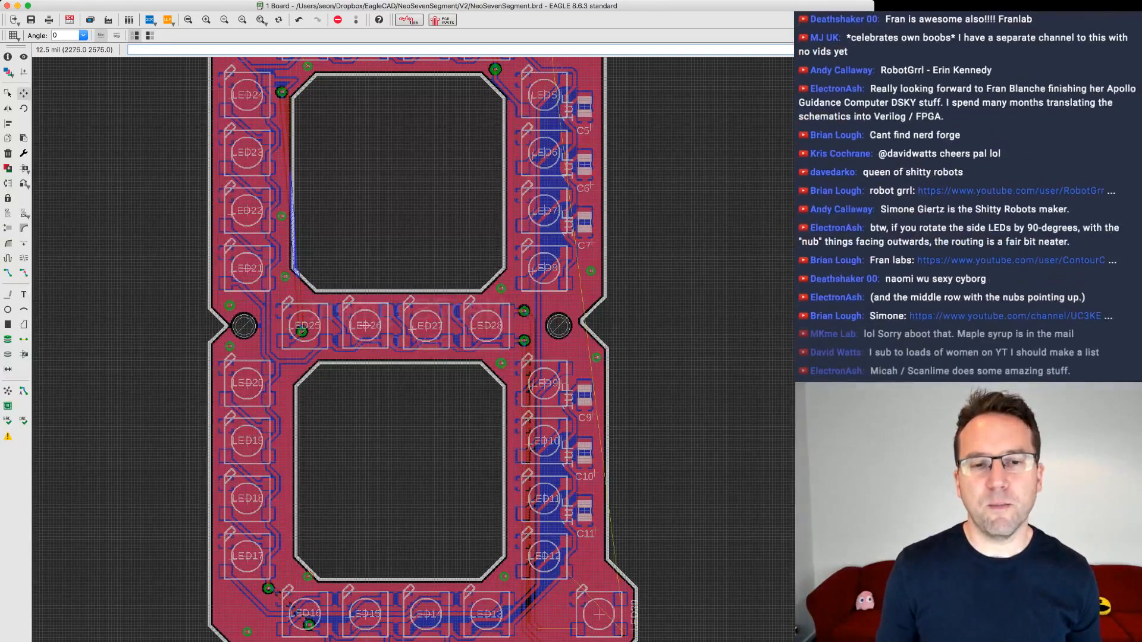
scroll(684, 417, down, 1)
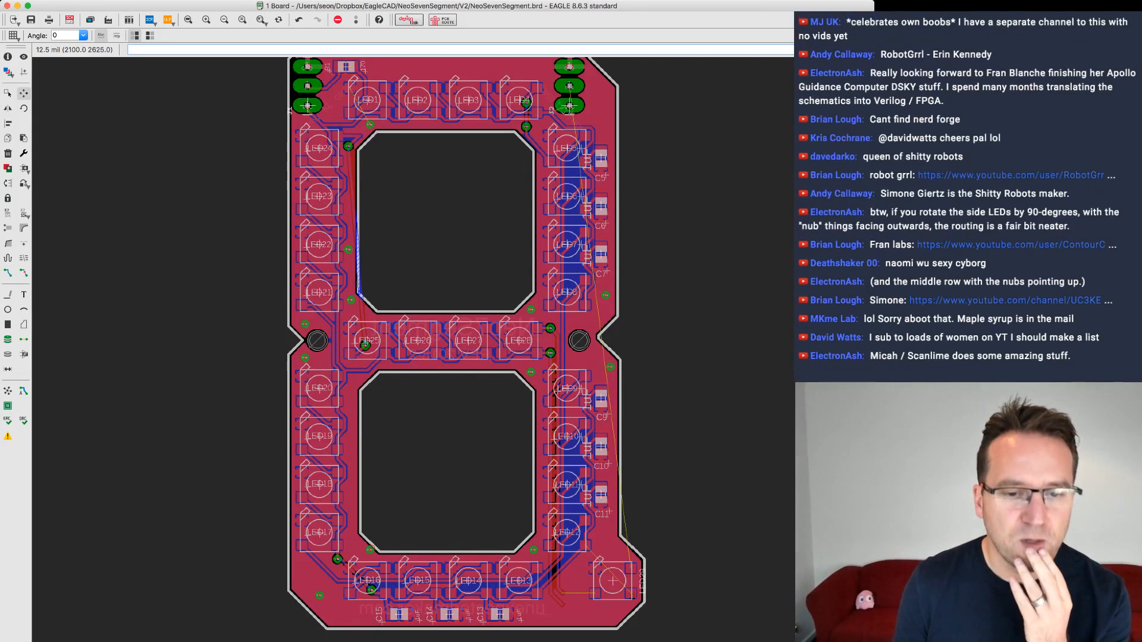
scroll(646, 398, up, 2)
scroll(593, 432, down, 1)
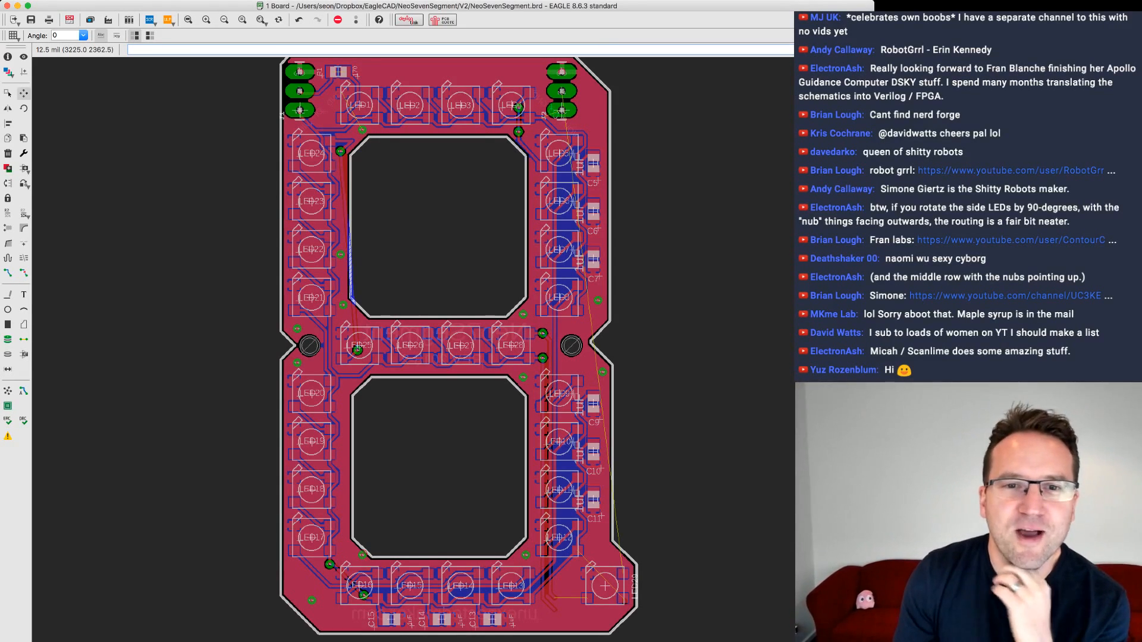
middle_drag(443, 309, 437, 358)
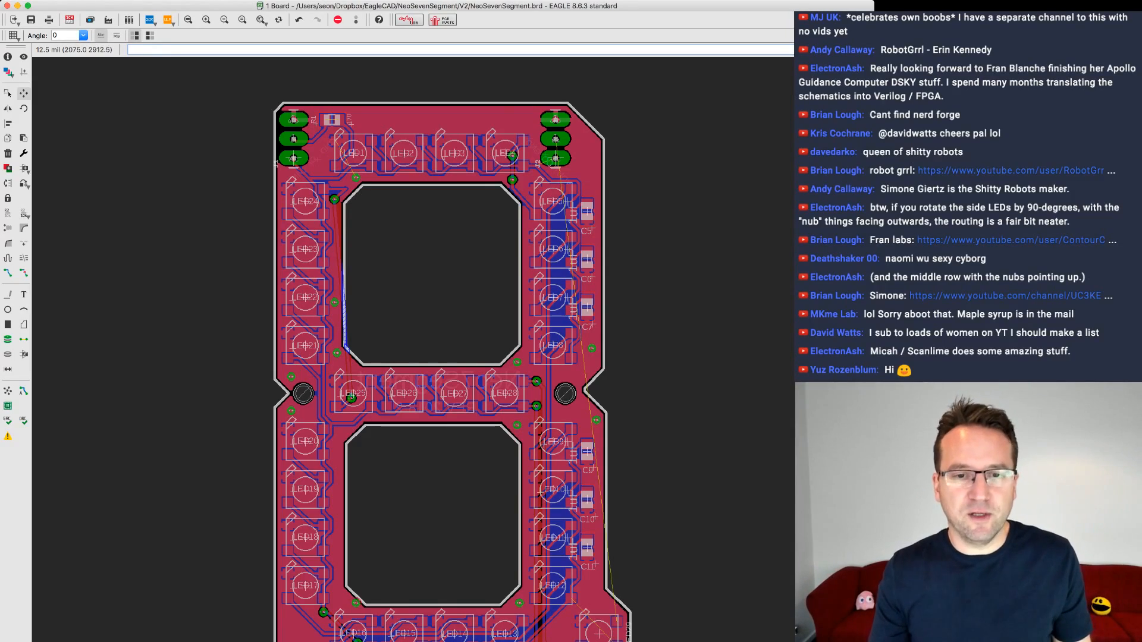
scroll(614, 399, up, 2)
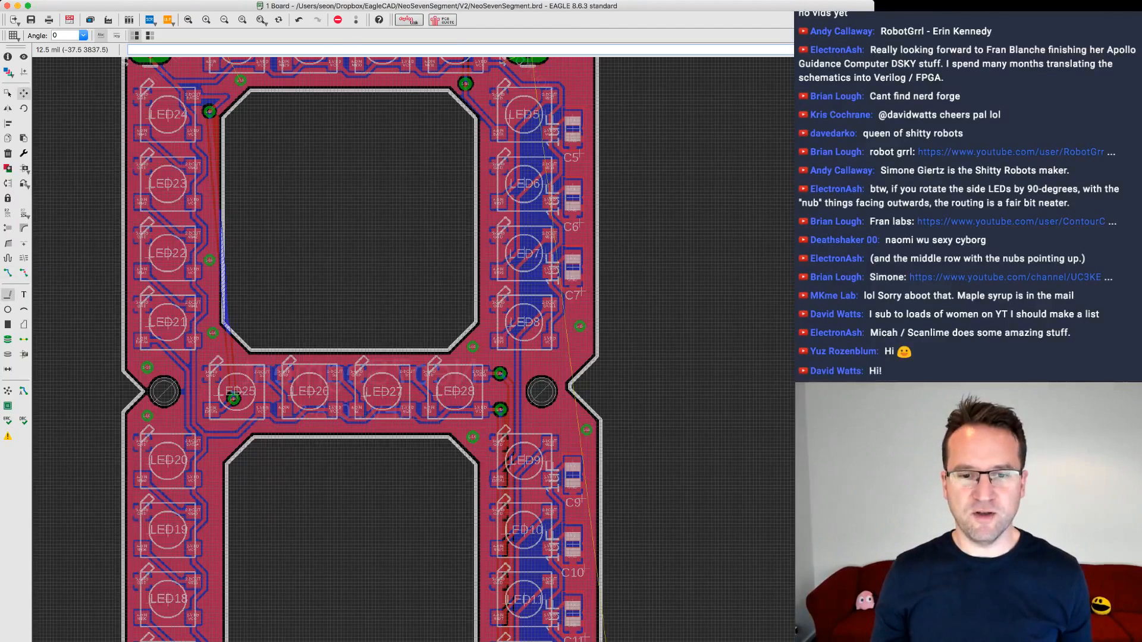
- Examine the junction of the middle segment with the LED8 and LED9 column, including the mounting hole, edge notch and nearby vias
click(8, 294)
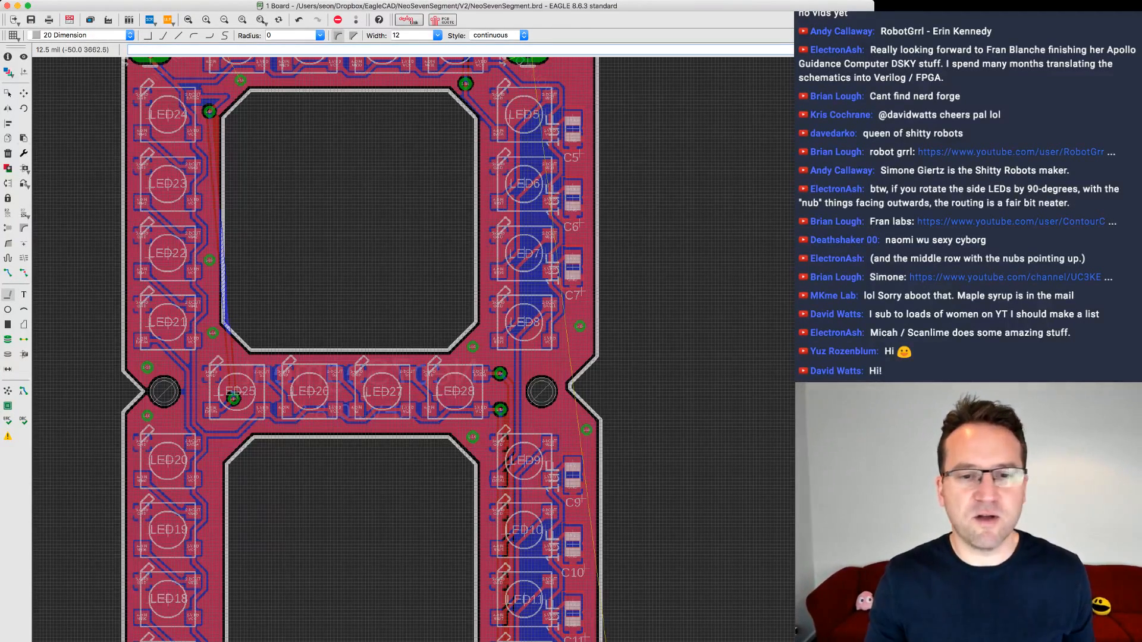
click(24, 93)
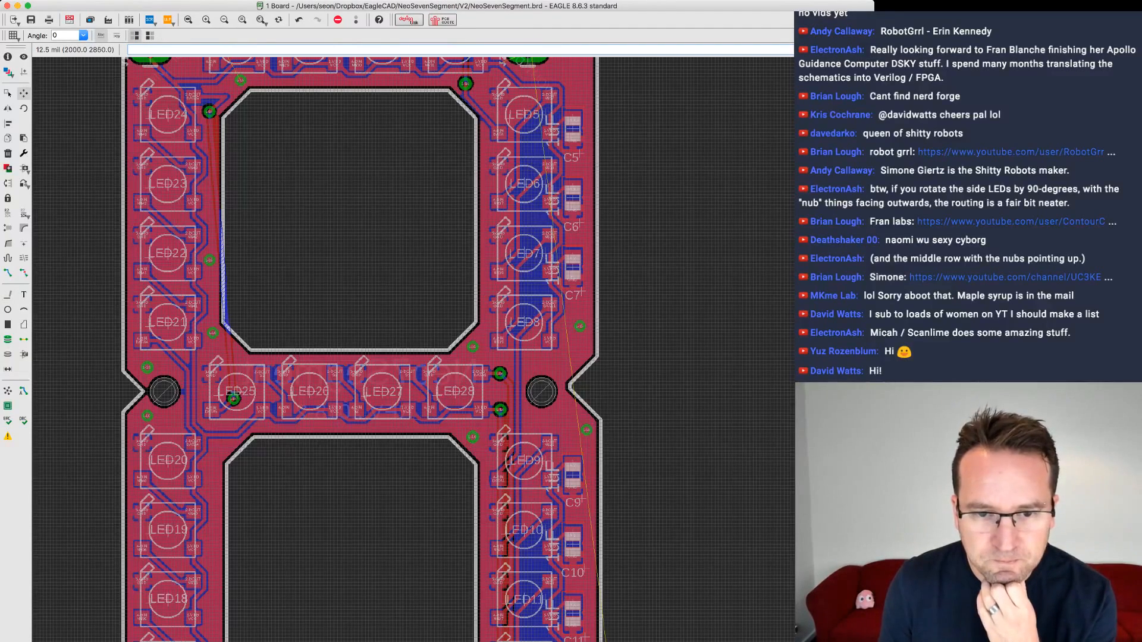
scroll(611, 421, up, 2)
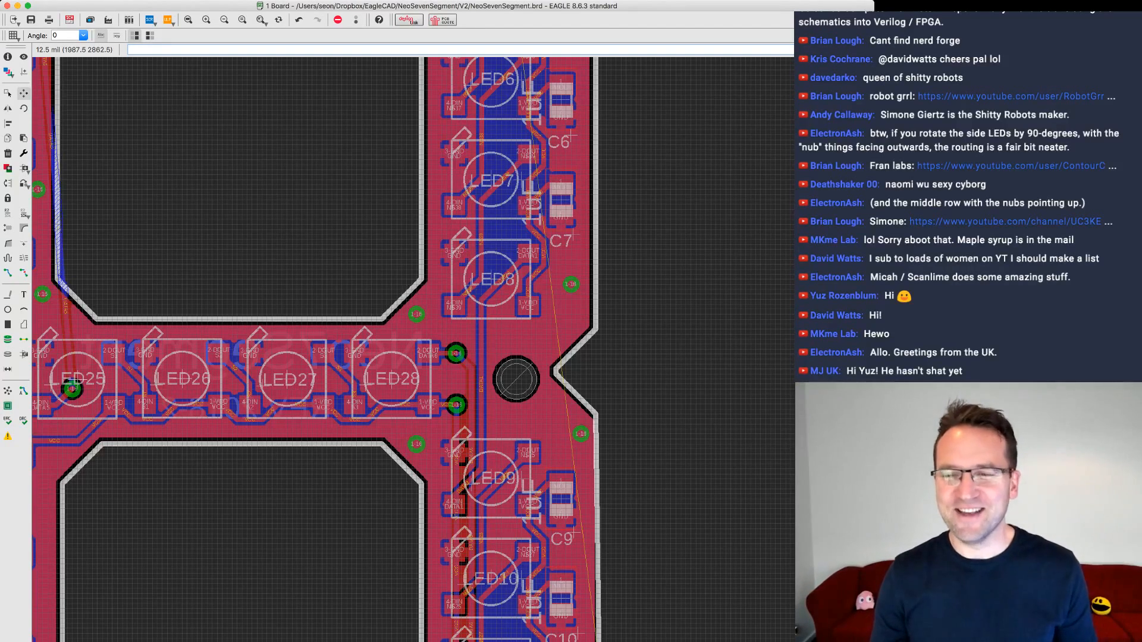
scroll(315, 351, down, 3)
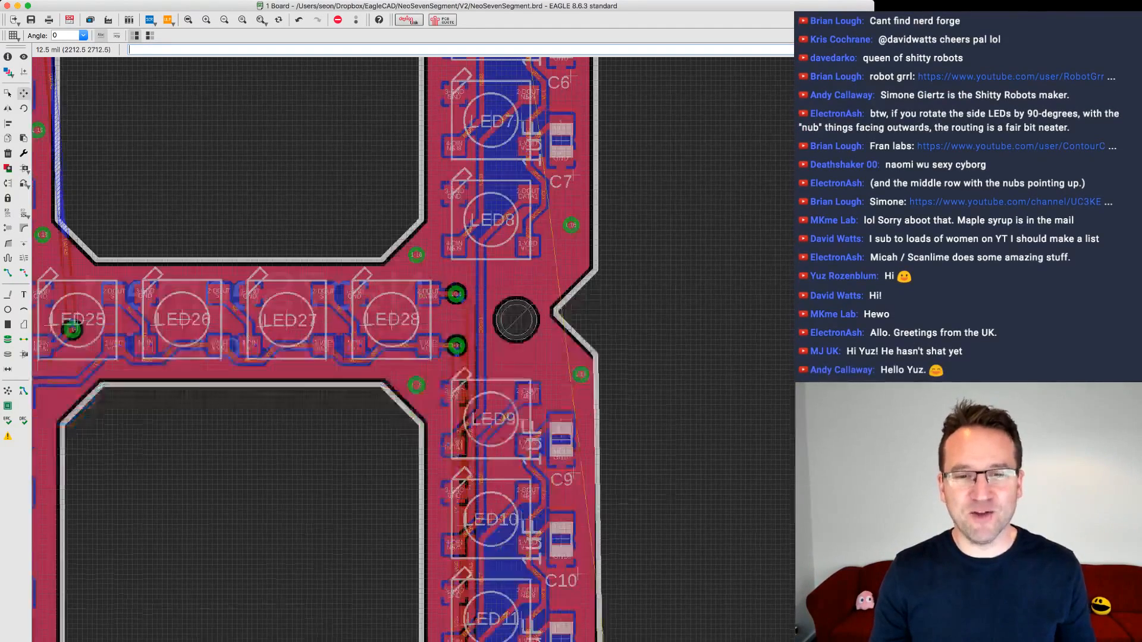
middle_drag(511, 333, 547, 170)
scroll(547, 170, down, 1)
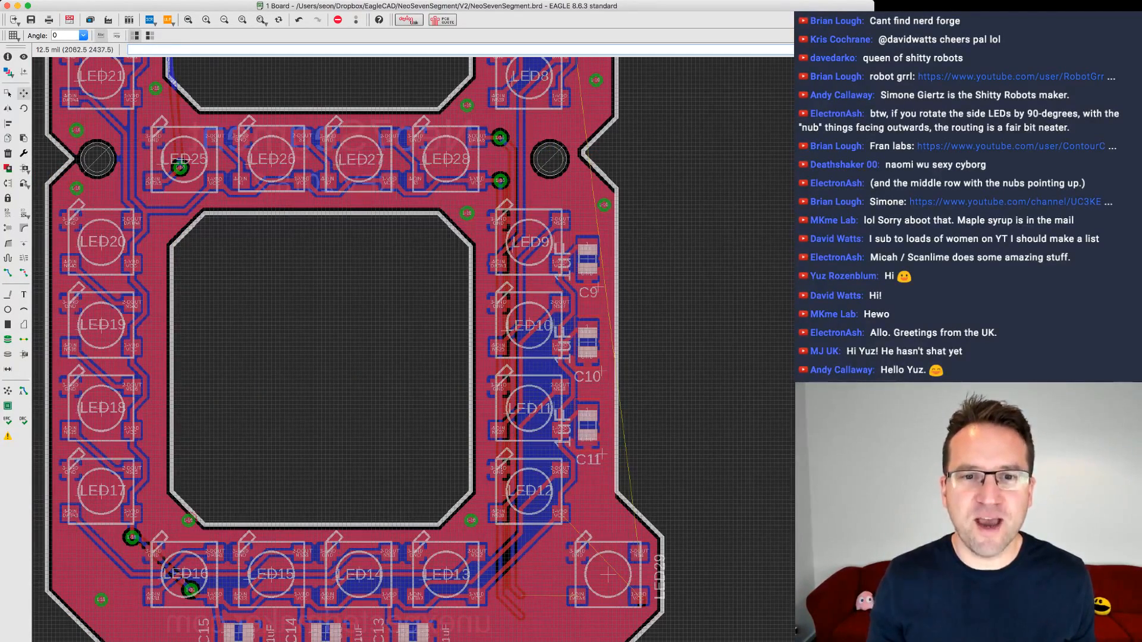
scroll(587, 171, up, 3)
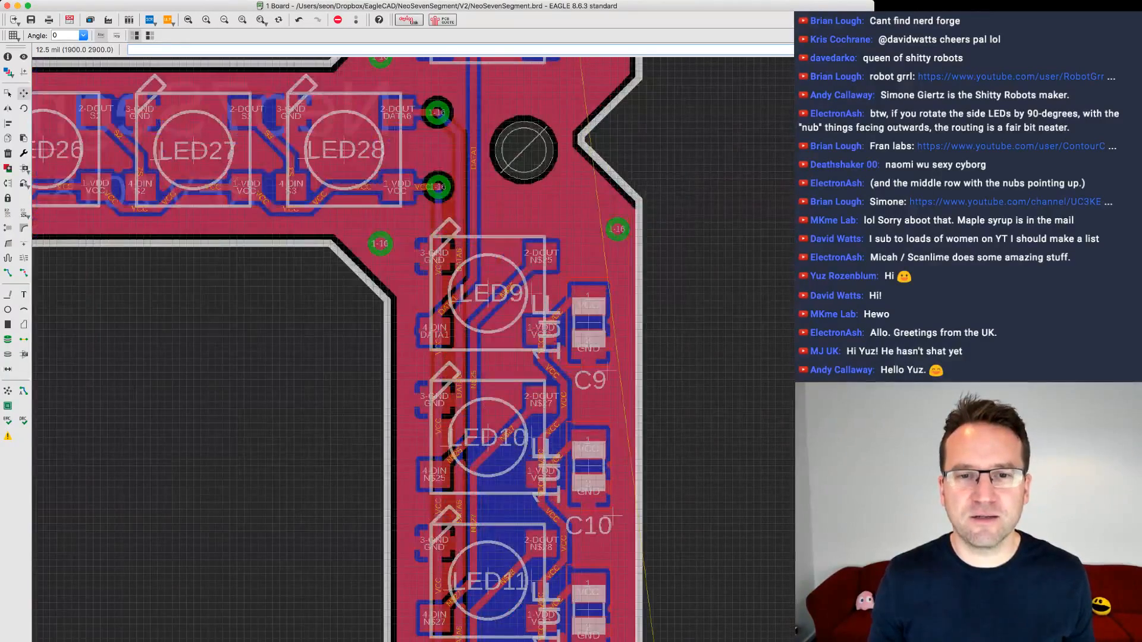
middle_drag(573, 135, 612, 351)
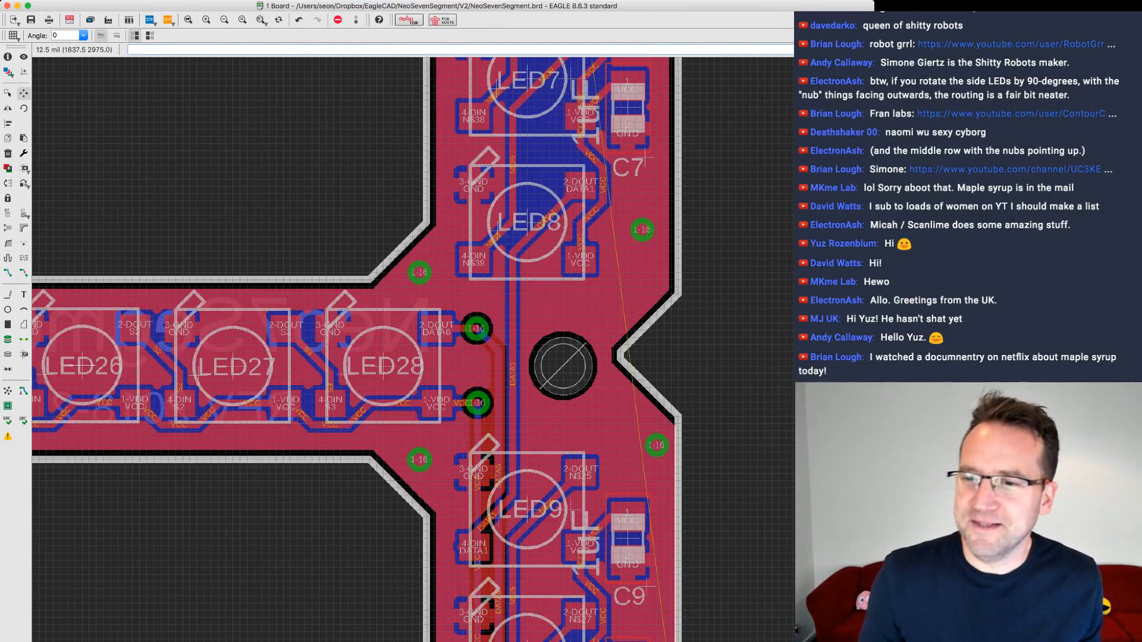
scroll(484, 394, down, 1)
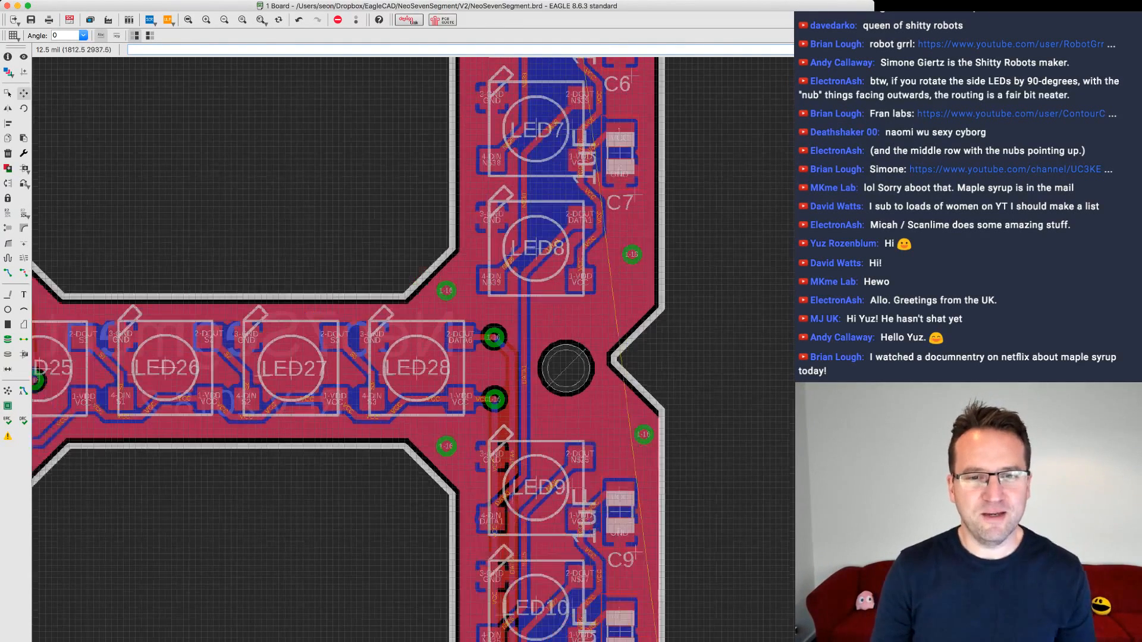
scroll(484, 394, down, 1)
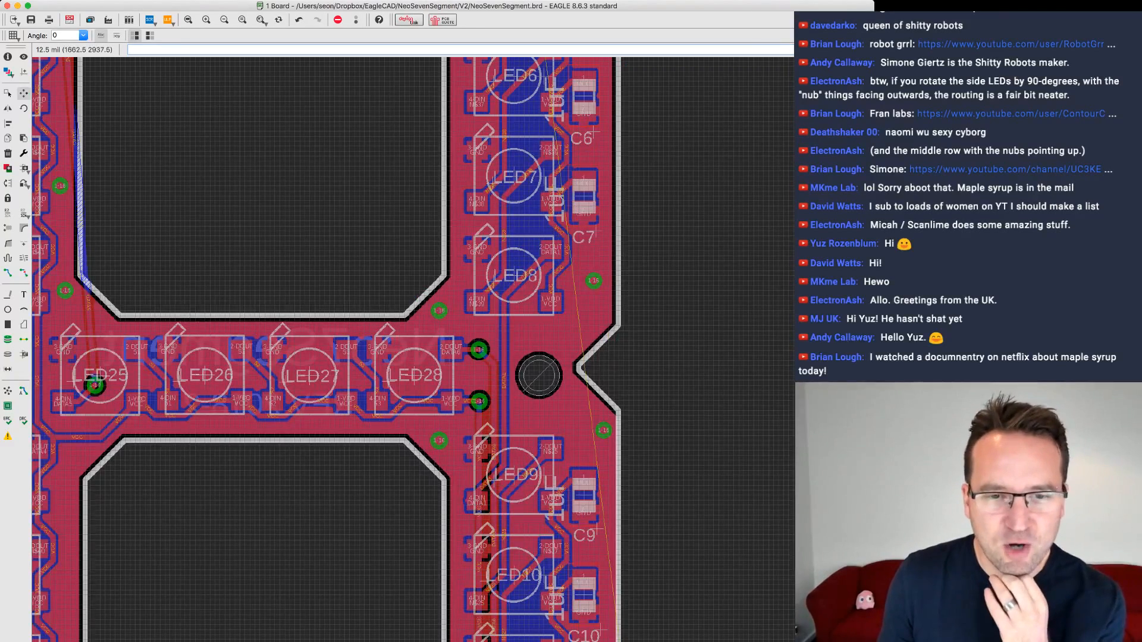
- Redraw the upper slanted edge of the notch between LED8 and LED9 on the Dimension layer, delete the old line, and recalculate the copper pours
scroll(577, 371, up, 2)
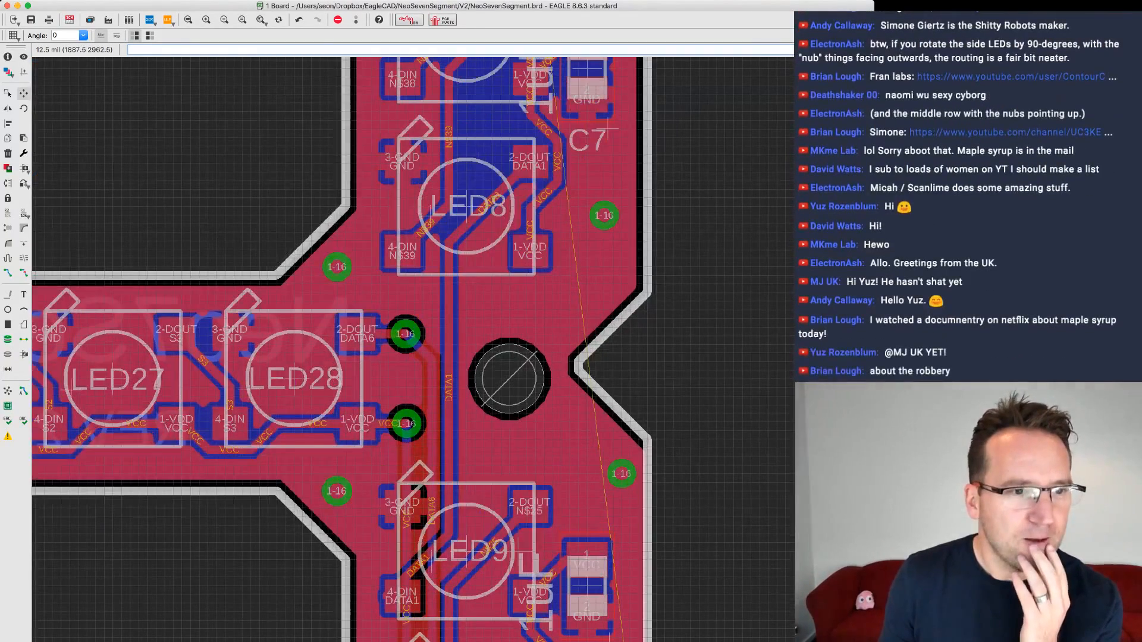
click(8, 293)
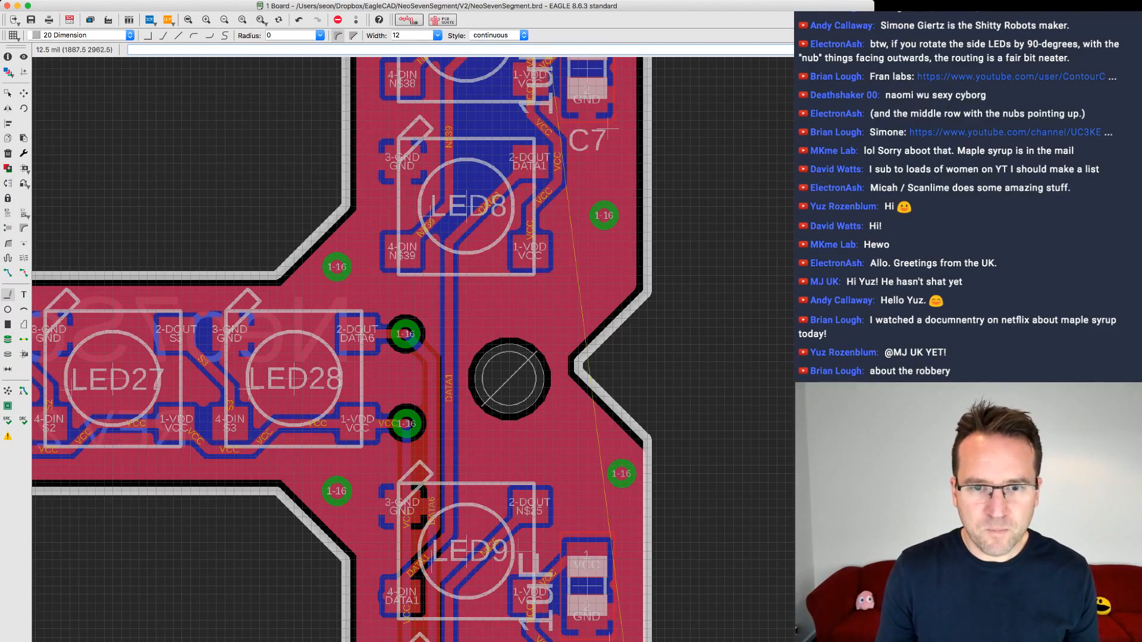
click(574, 370)
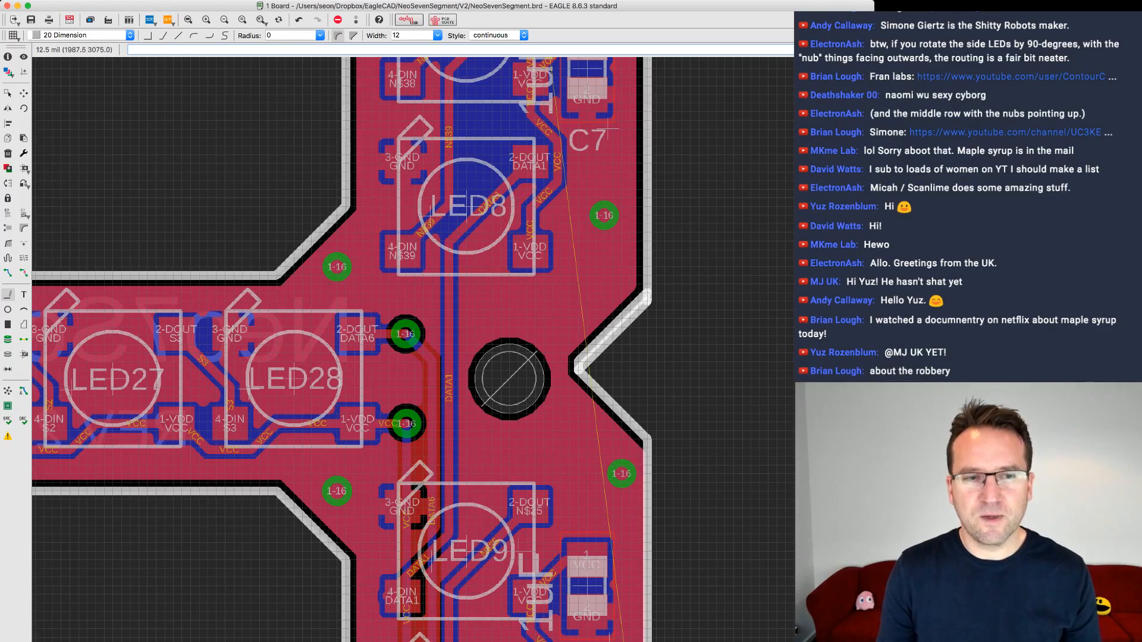
click(647, 292)
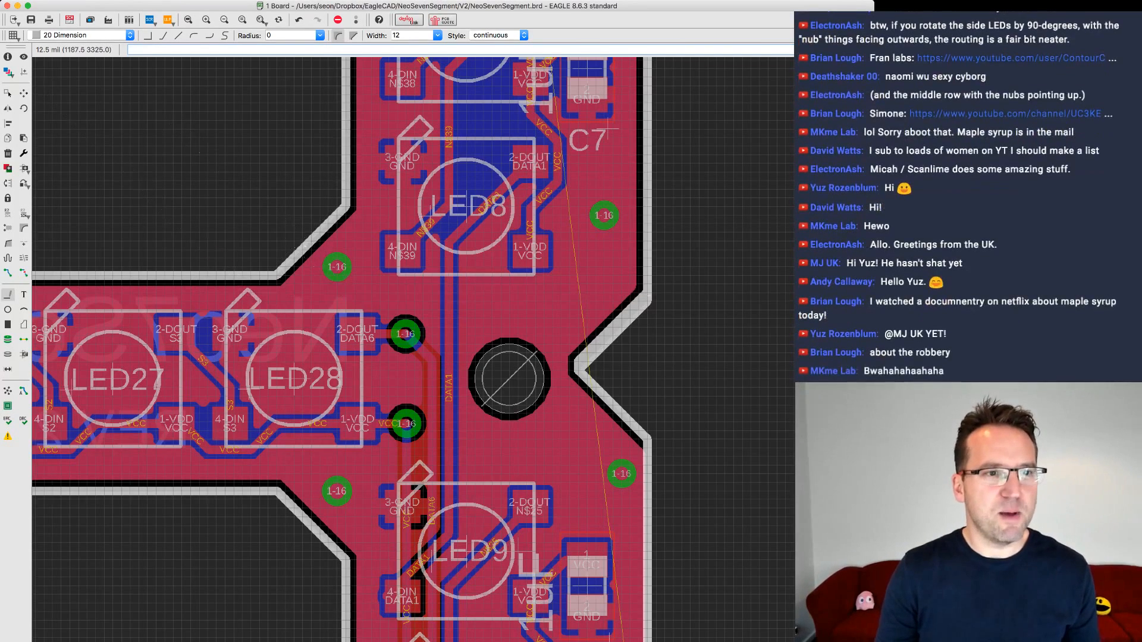
click(8, 153)
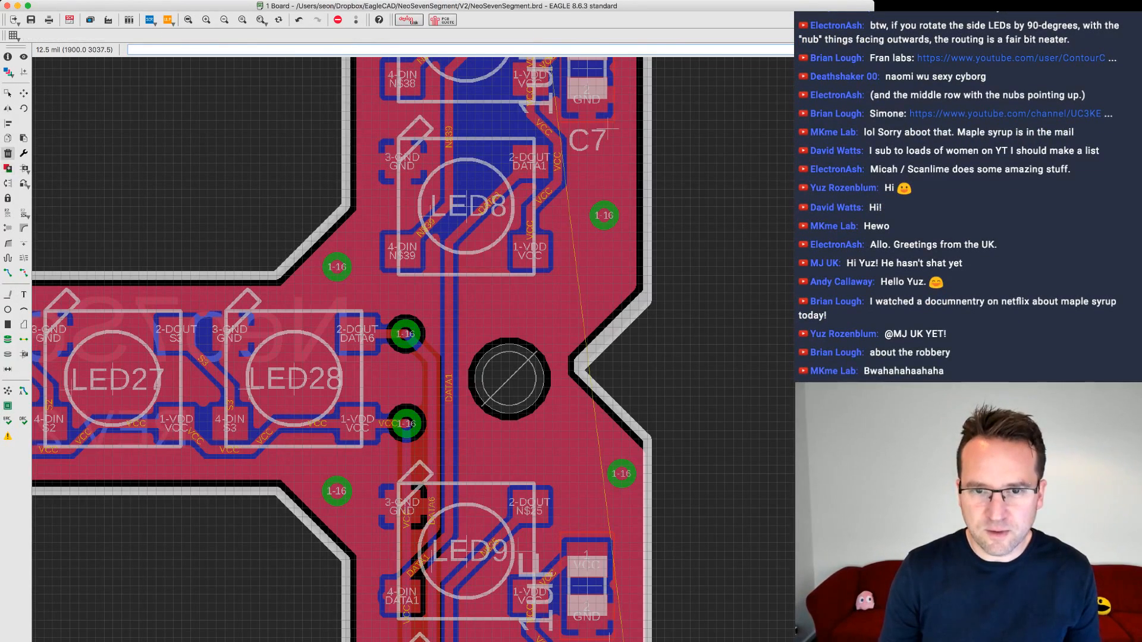
click(576, 370)
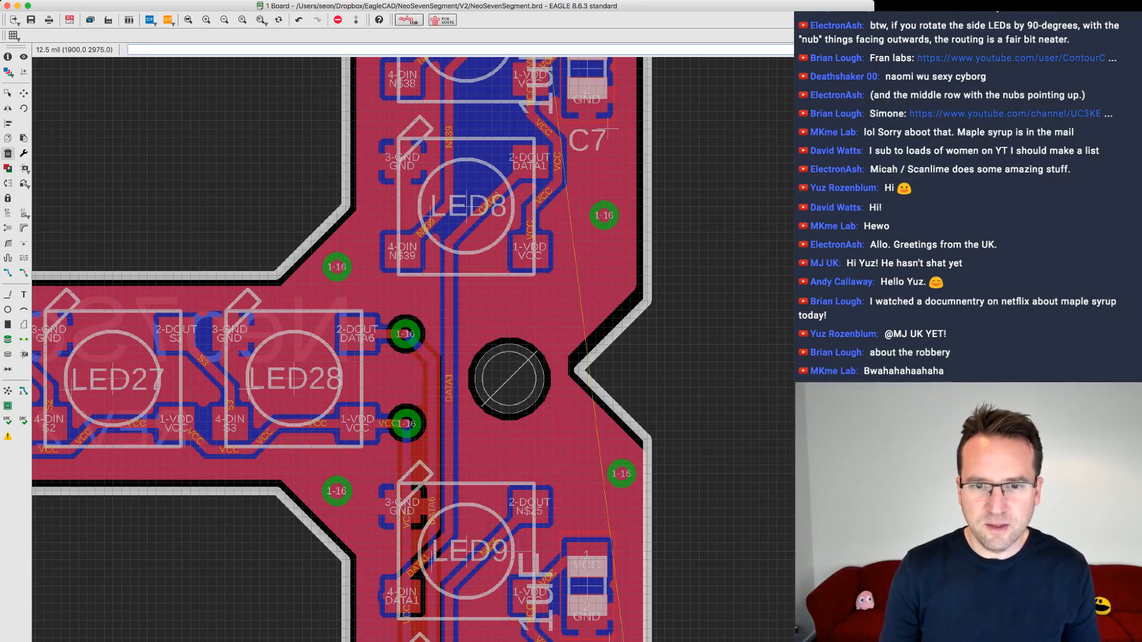
scroll(704, 425, down, 5)
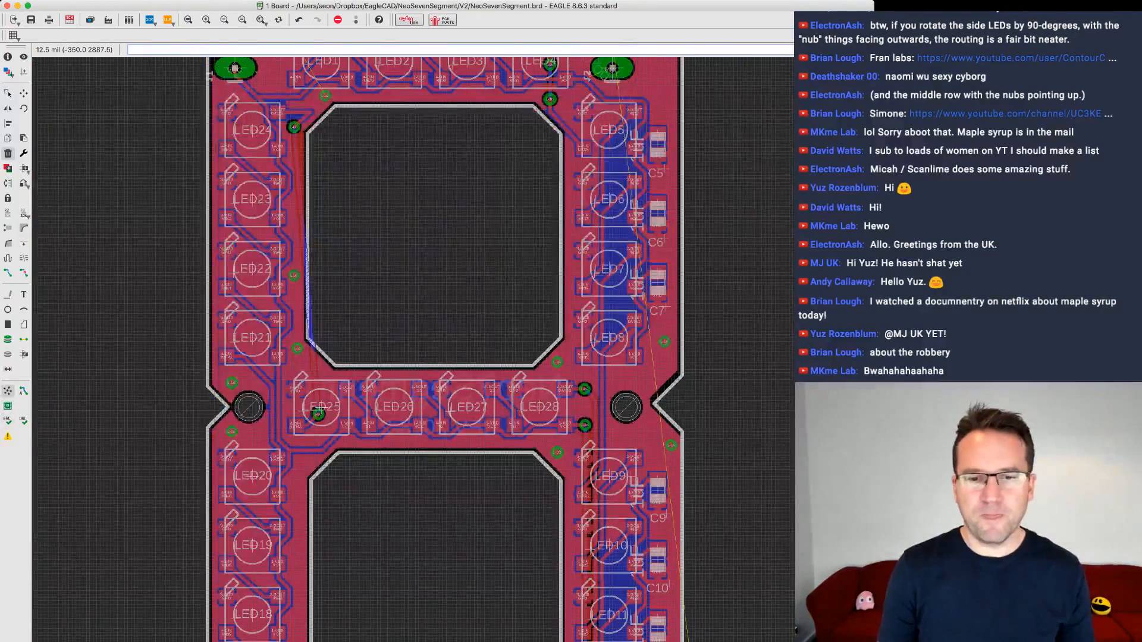
click(8, 391)
- Examine the whole board, checking both edge notches, the cutouts and the LED29 protrusion
scroll(321, 462, down, 3)
middle_drag(410, 522, 411, 488)
scroll(410, 488, up, 1)
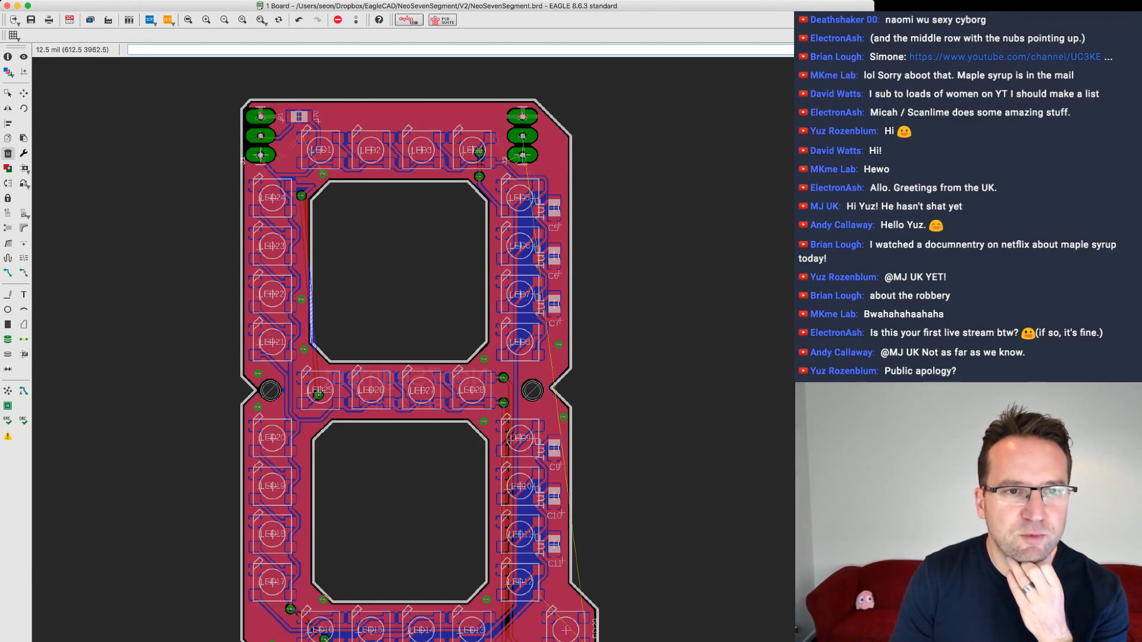
scroll(281, 96, up, 1)
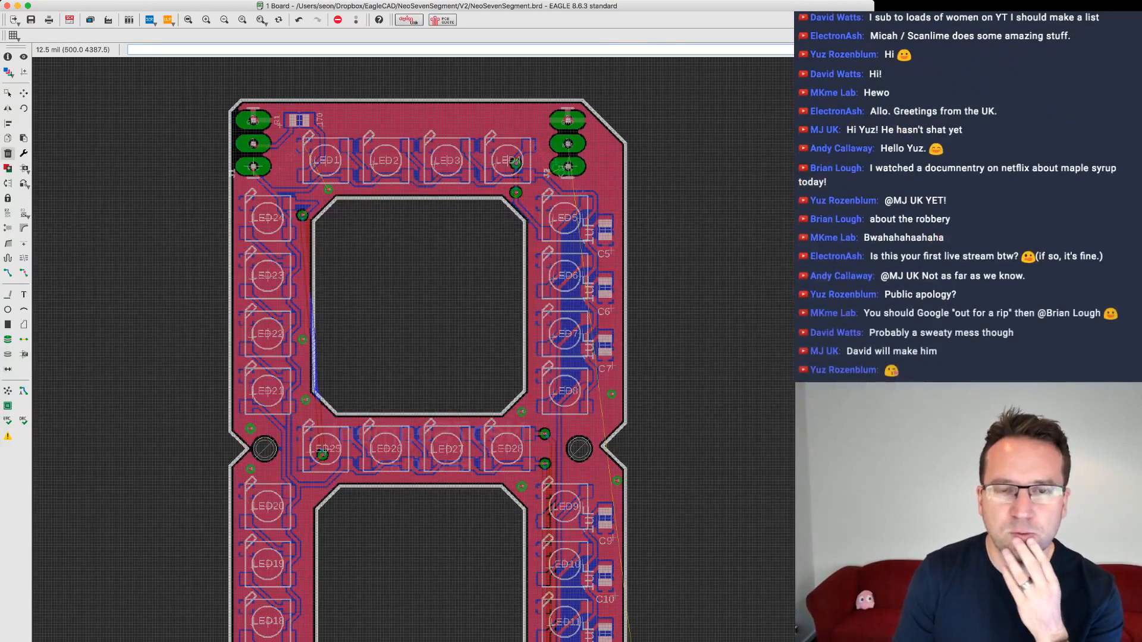
scroll(510, 189, down, 1)
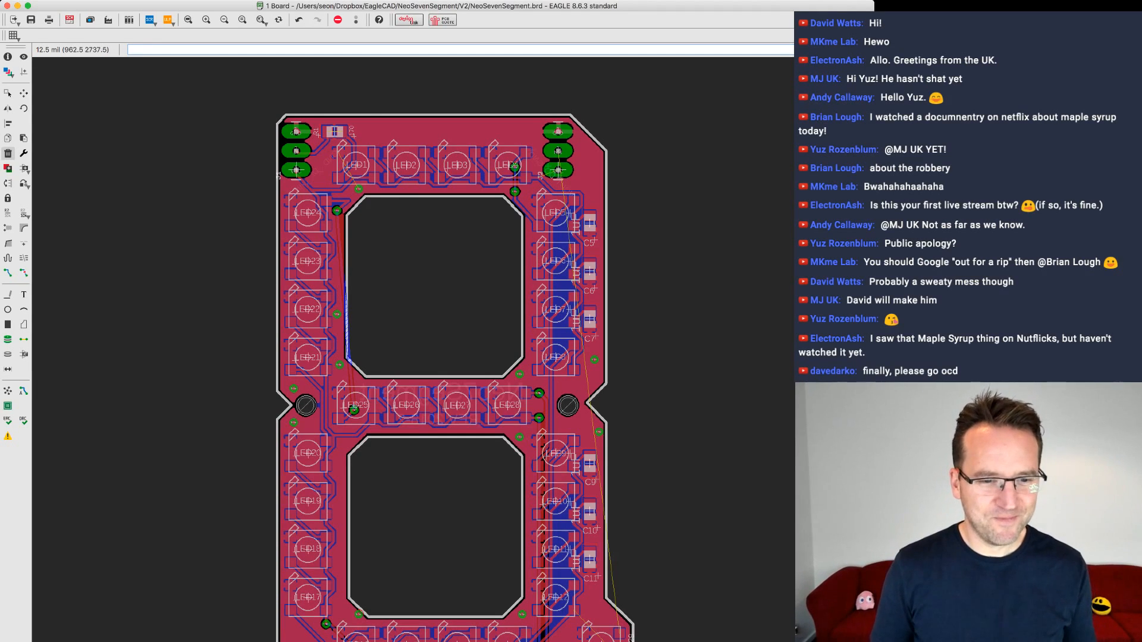
scroll(407, 443, up, 1)
scroll(339, 107, down, 1)
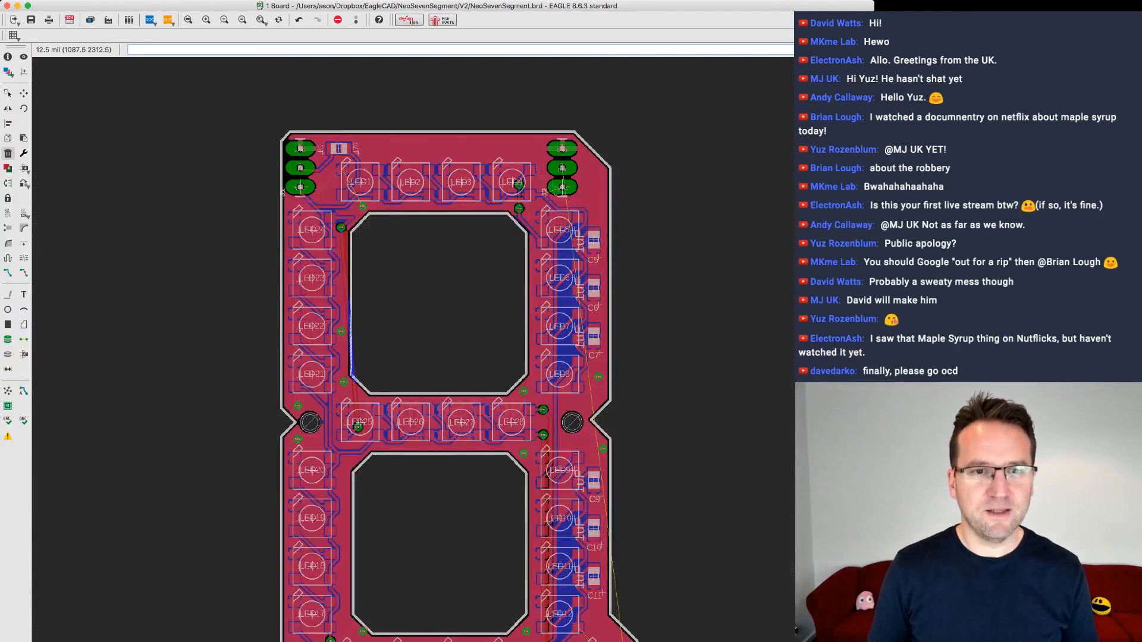
middle_drag(471, 198, 474, 204)
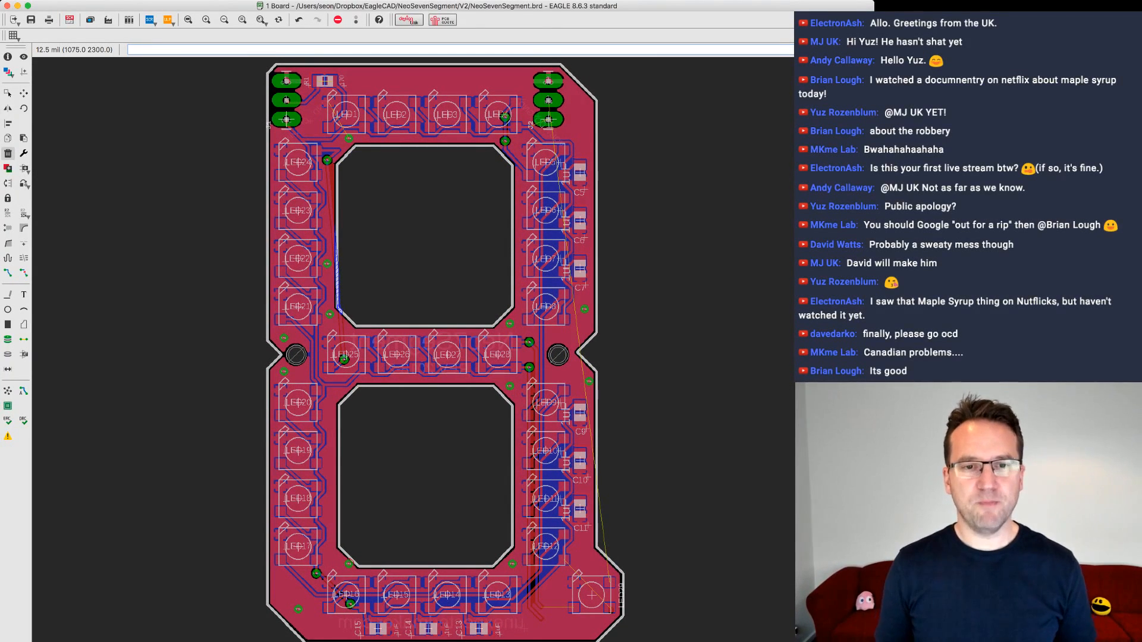
scroll(440, 433, down, 2)
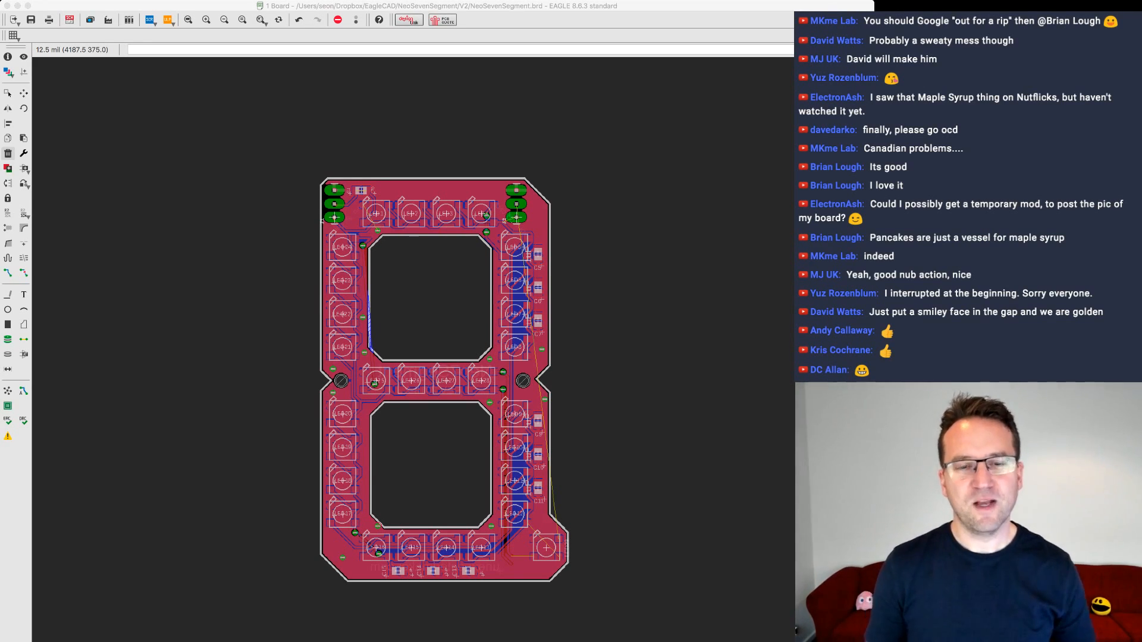
click(609, 109)
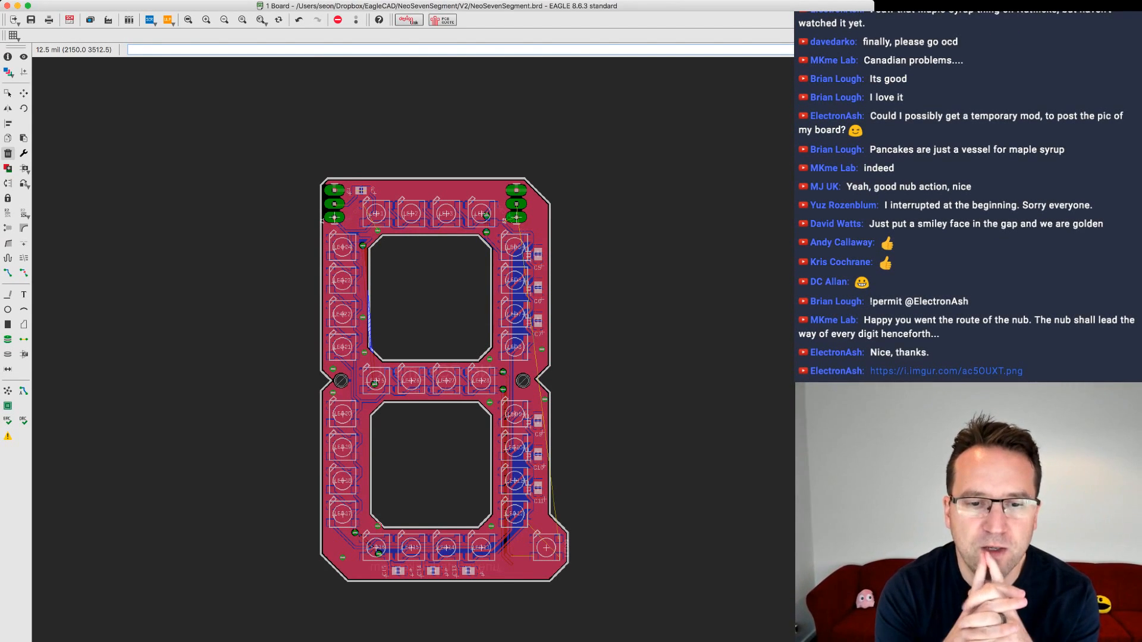
- Try to rip up the trace ends between LED13 and LED29, and undo the removal
scroll(569, 493, up, 5)
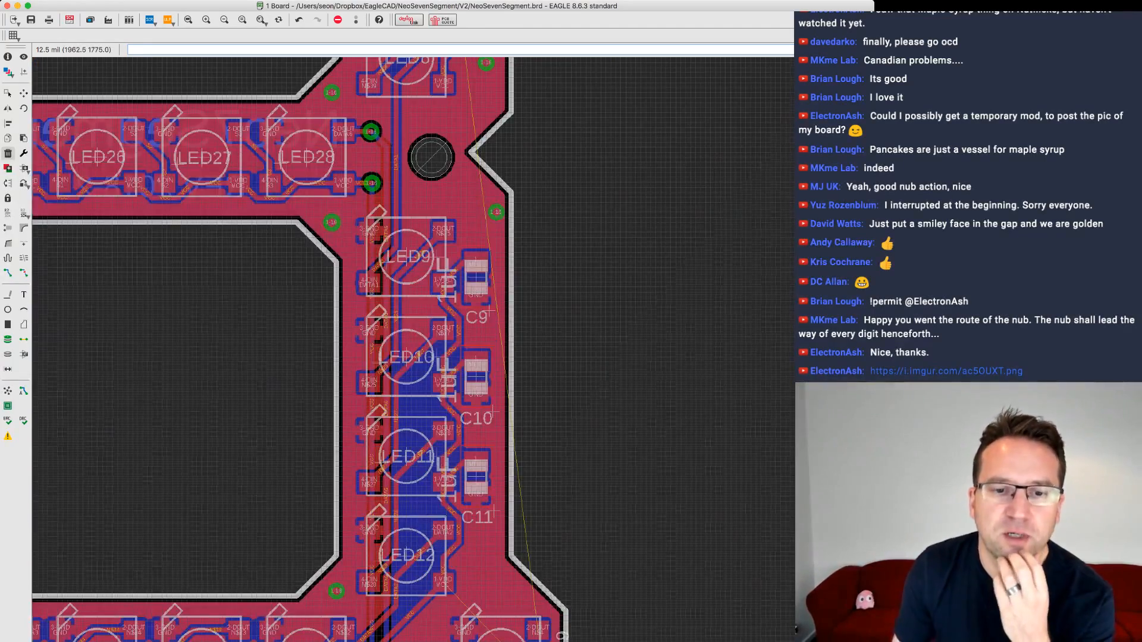
middle_drag(558, 517, 595, 404)
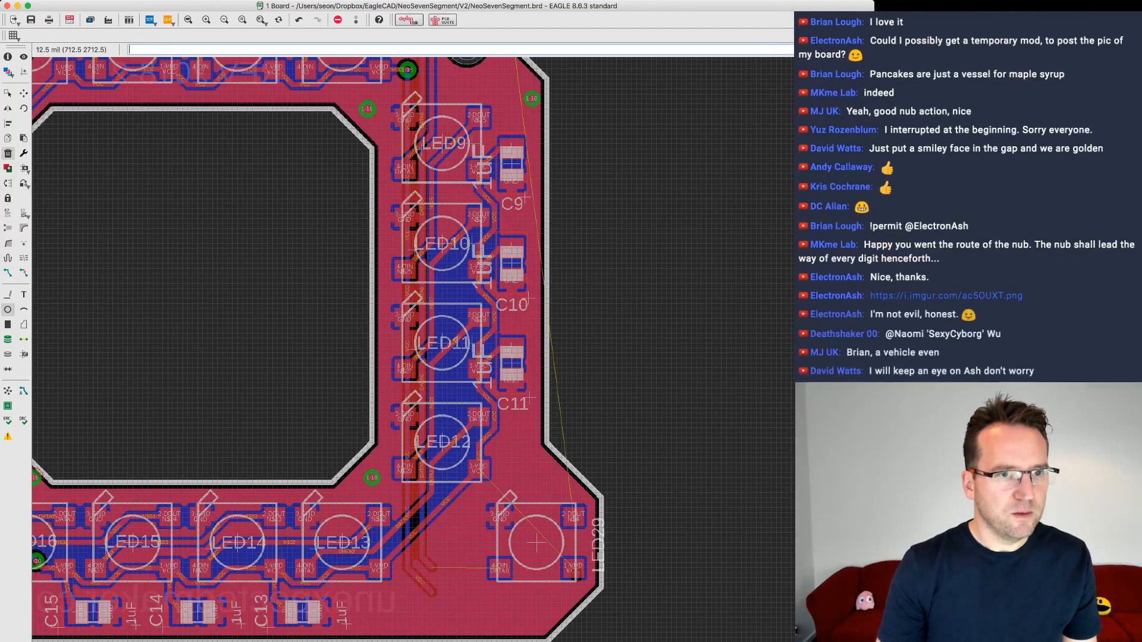
click(24, 273)
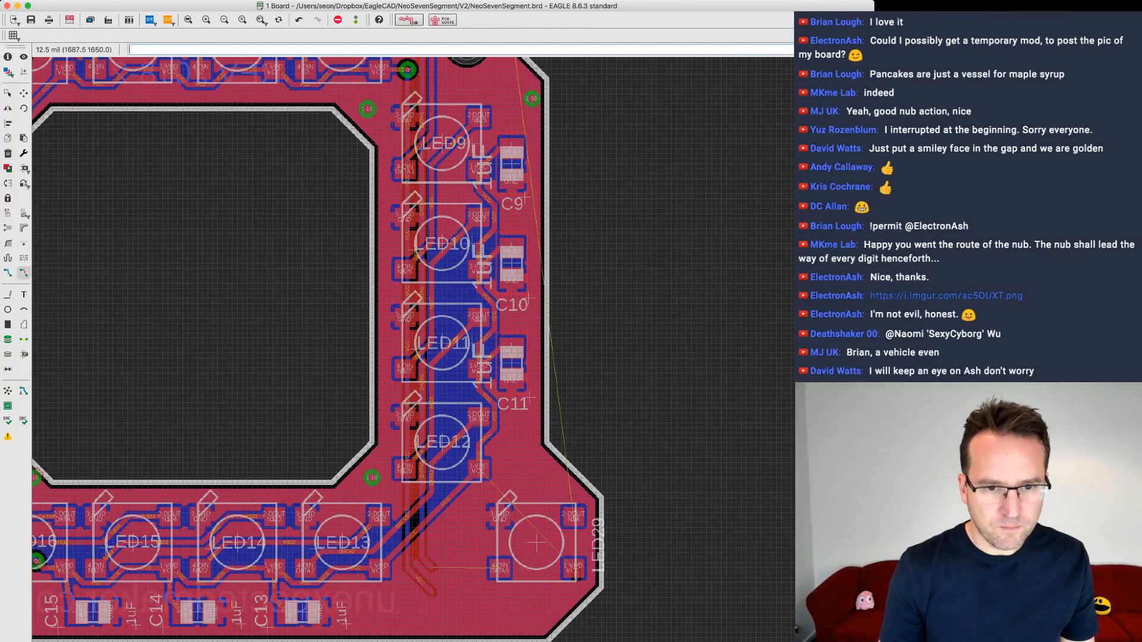
click(427, 562)
double_click(418, 578)
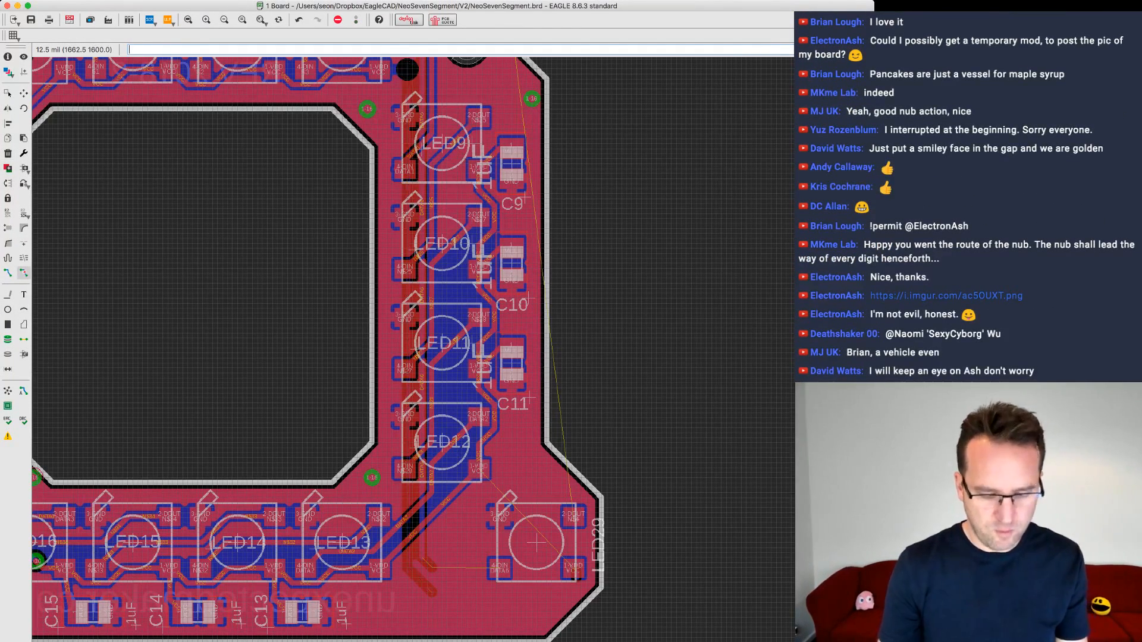
key(super+z)
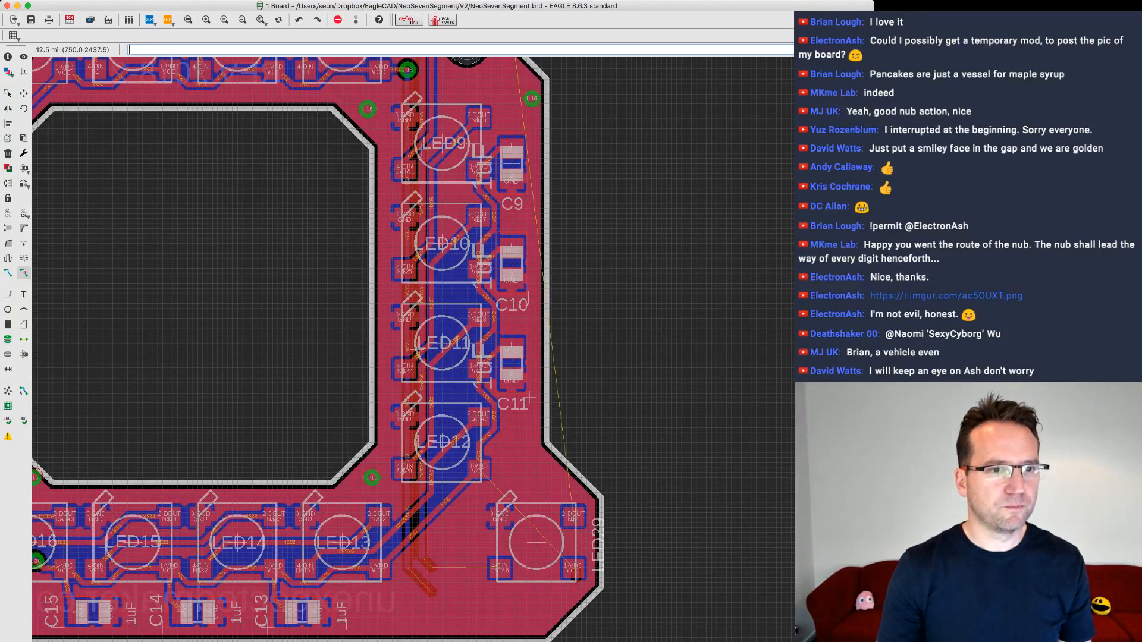
- Route the data trace below LED12 on layer 16 Bottom to a new via, and continue on the top layer to LED29's DIN pad
click(9, 273)
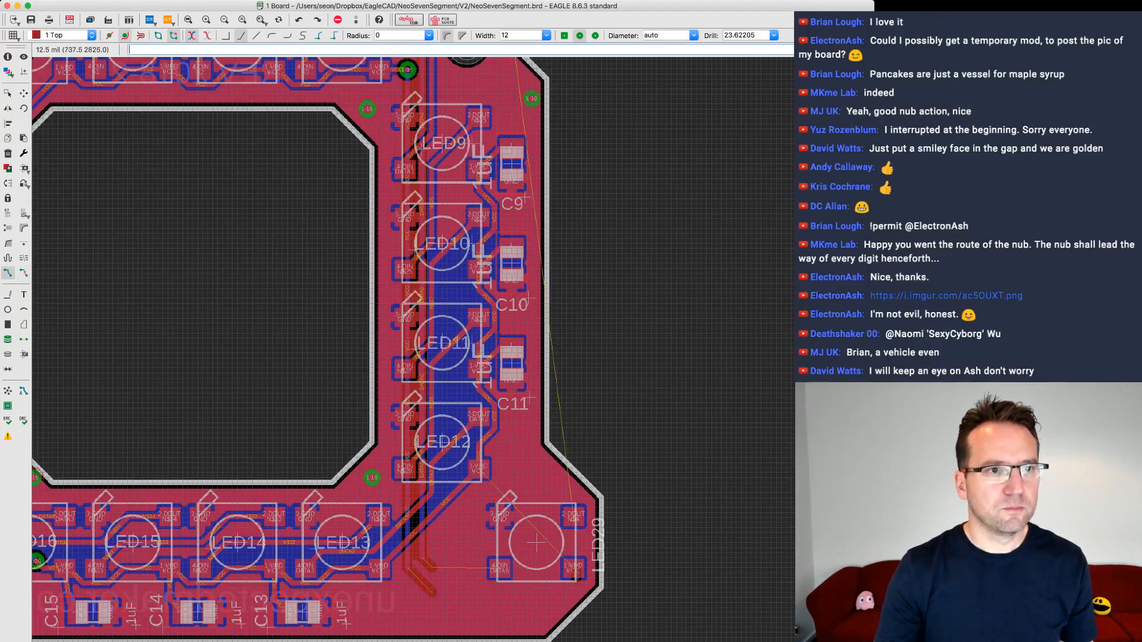
click(65, 35)
click(62, 46)
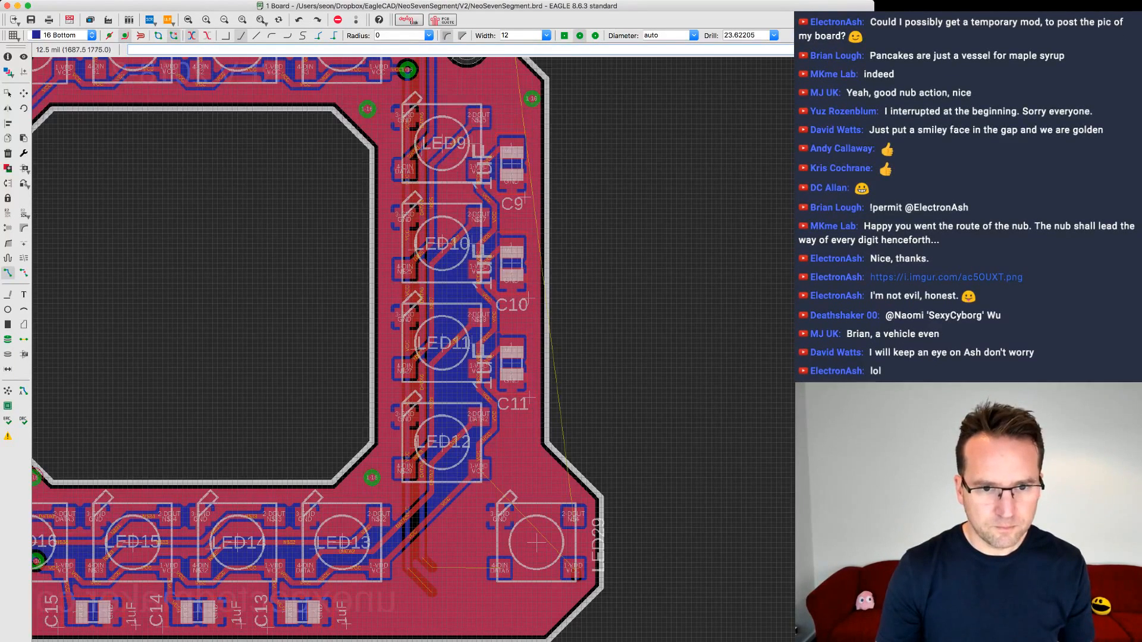
click(423, 488)
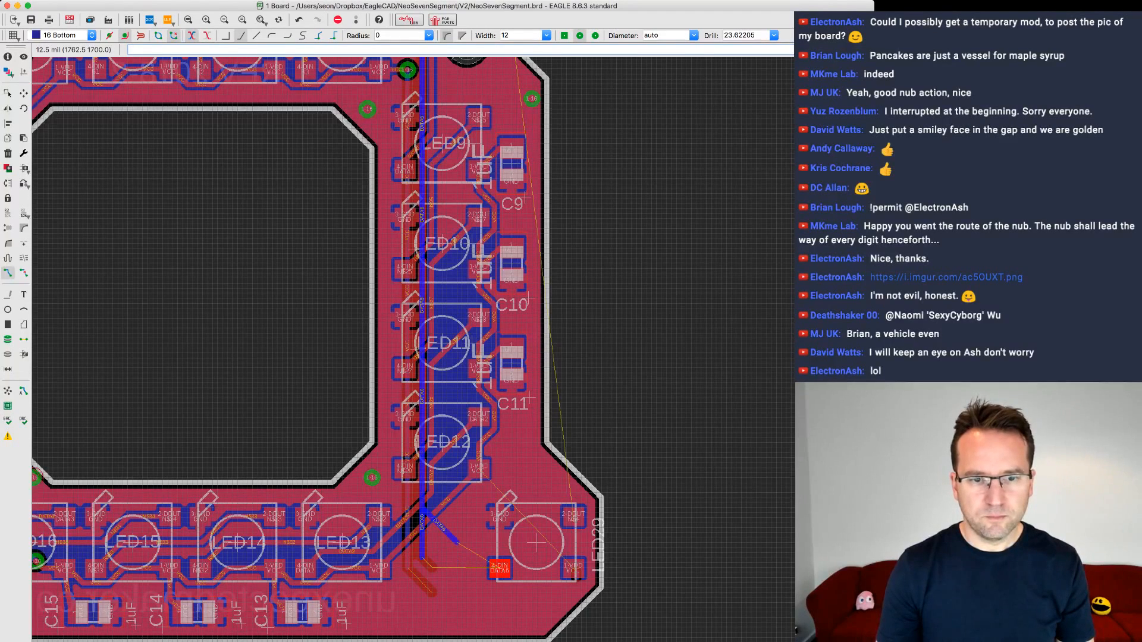
shift+click(466, 537)
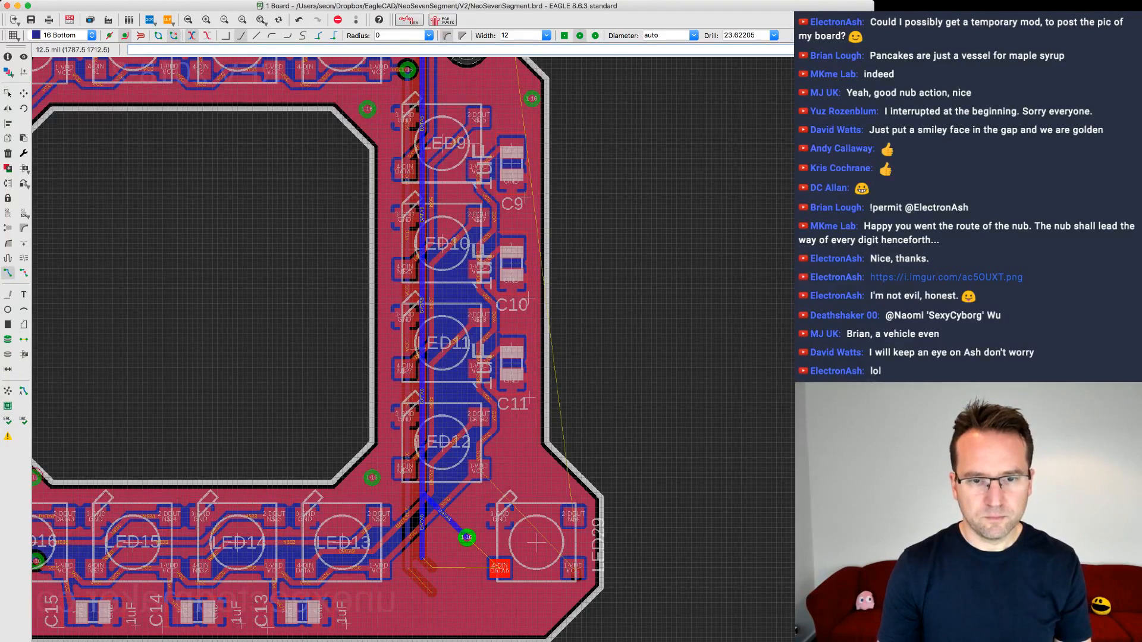
key(space)
key(Escape)
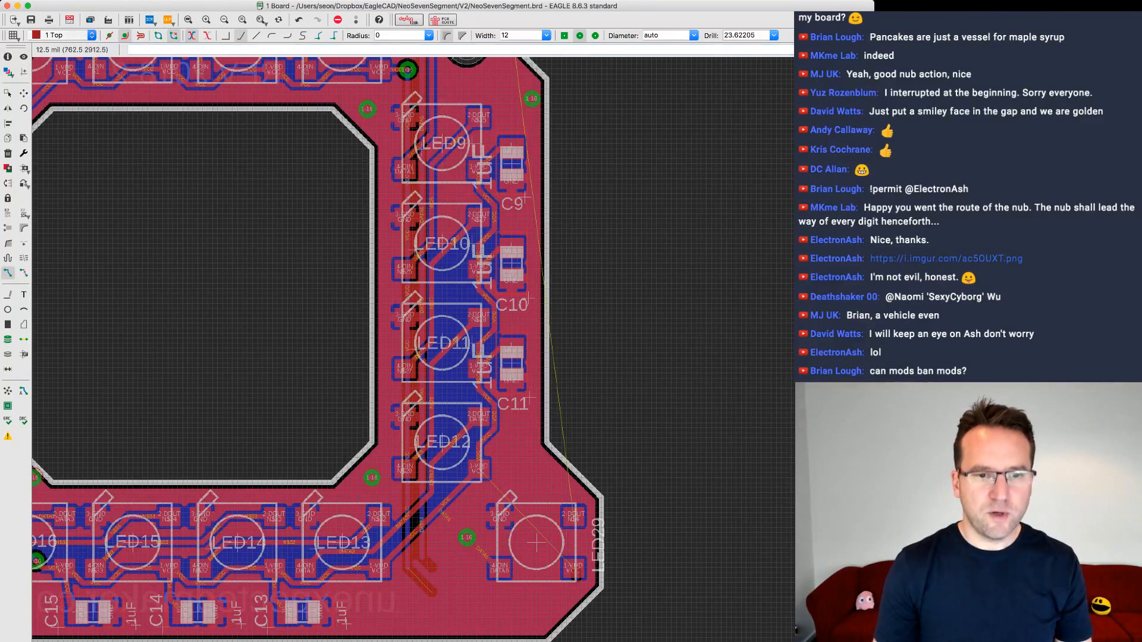
click(60, 46)
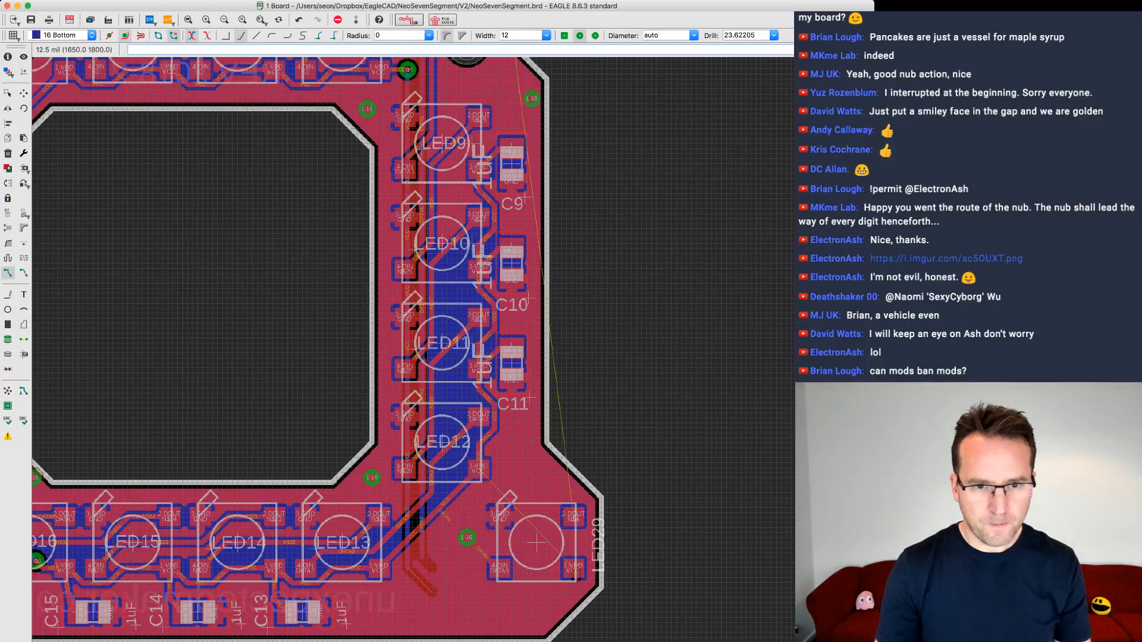
click(408, 496)
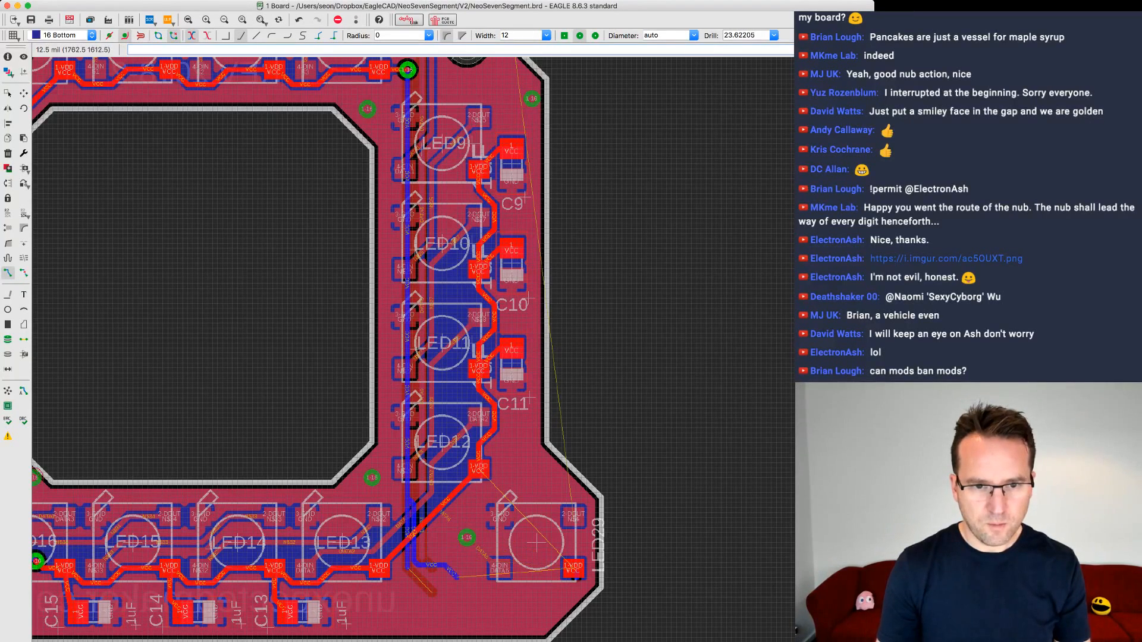
key(Escape)
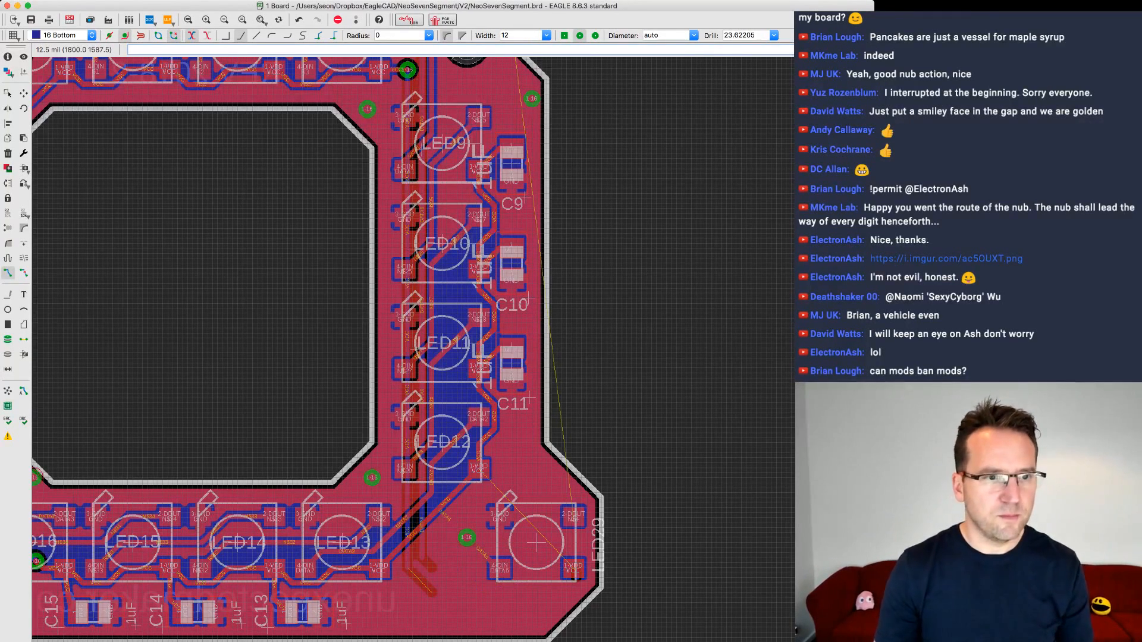
- Rip up the leftover bottom trace ends between LED13 and LED29, and recalculate the copper pours
click(23, 272)
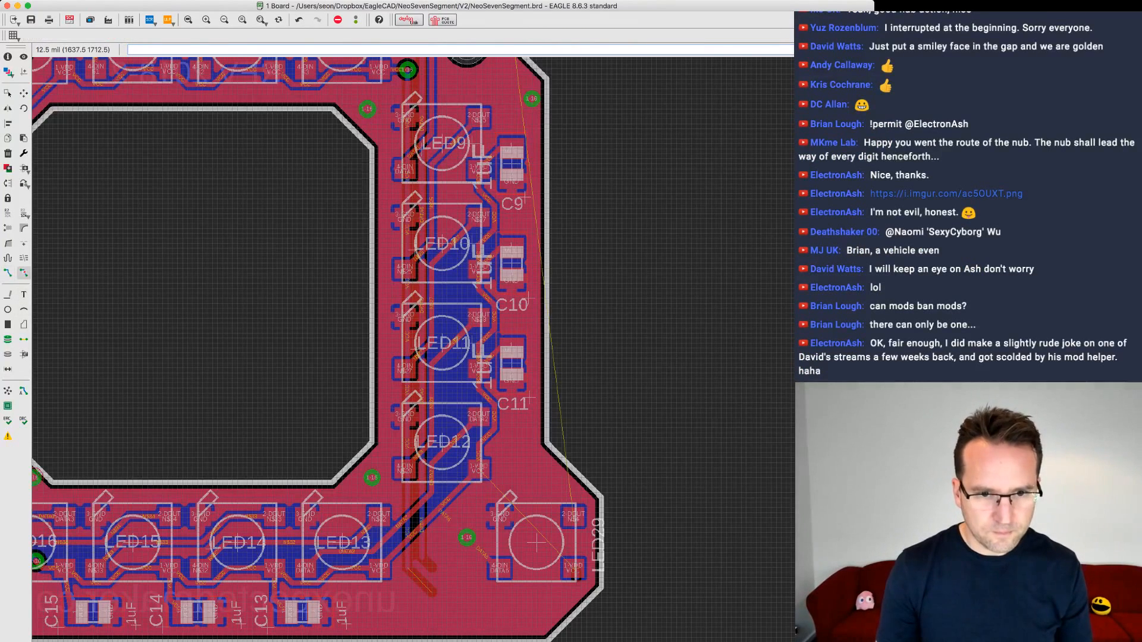
click(422, 545)
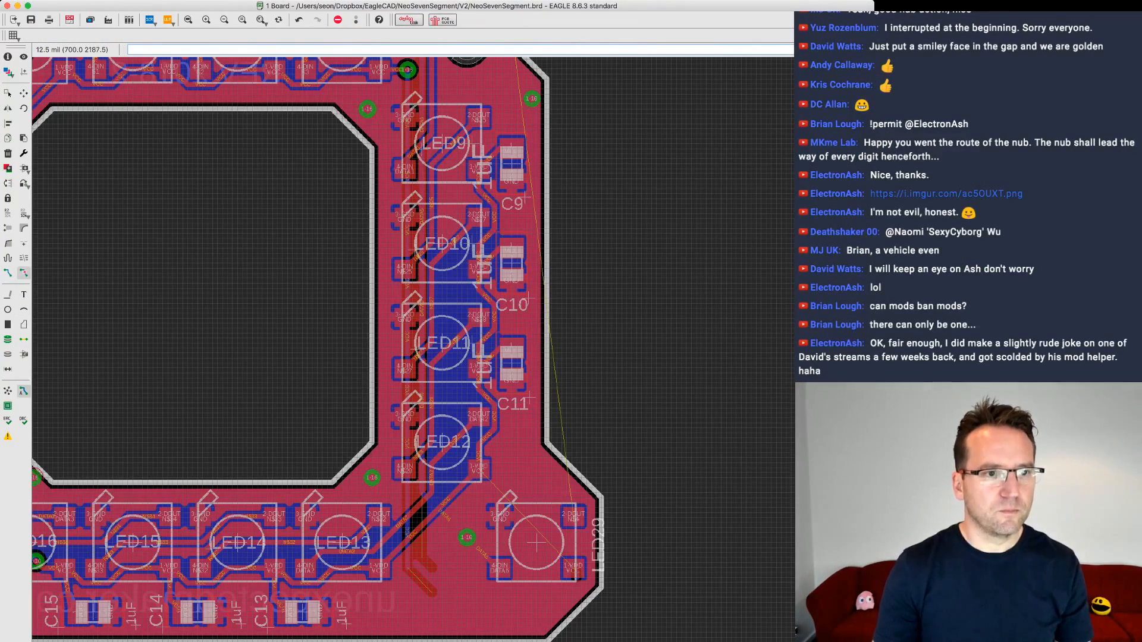
click(8, 390)
- Route VCC from below LED12 on layer 16 Bottom to a new via, continue on the top layer to LED29's VDD pad, and recalculate the copper pours
click(8, 273)
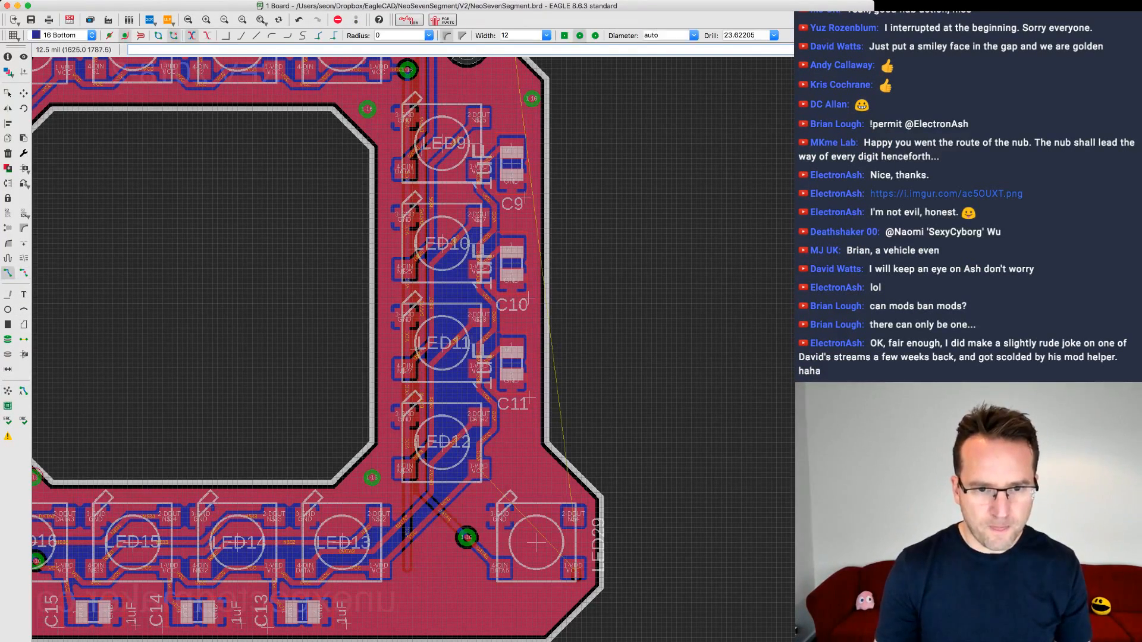
click(419, 525)
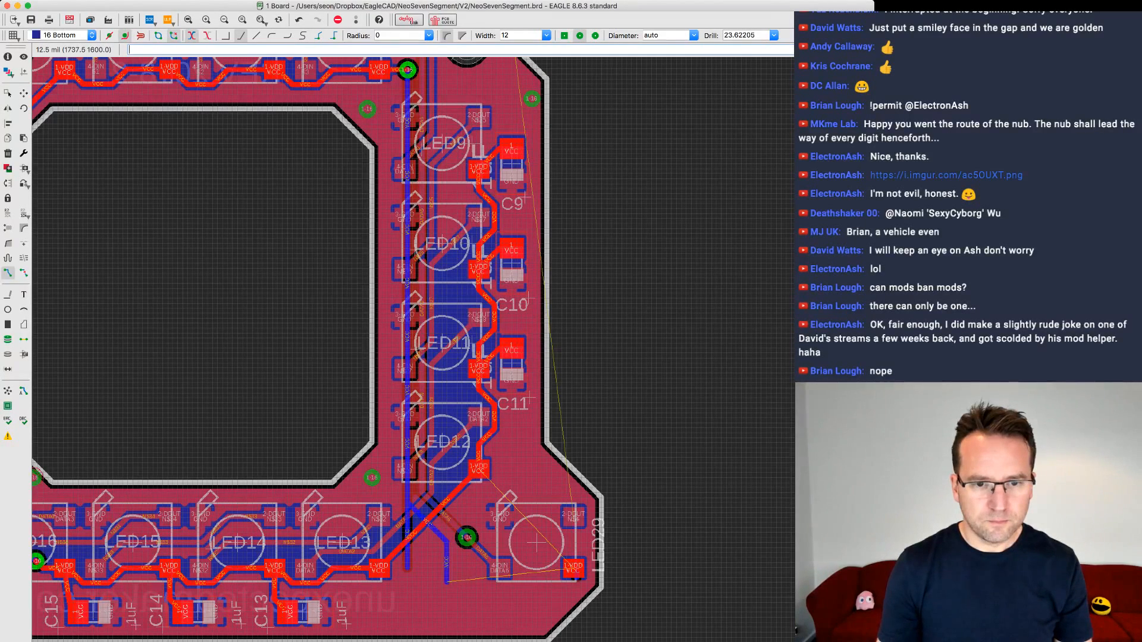
middle_click(447, 582)
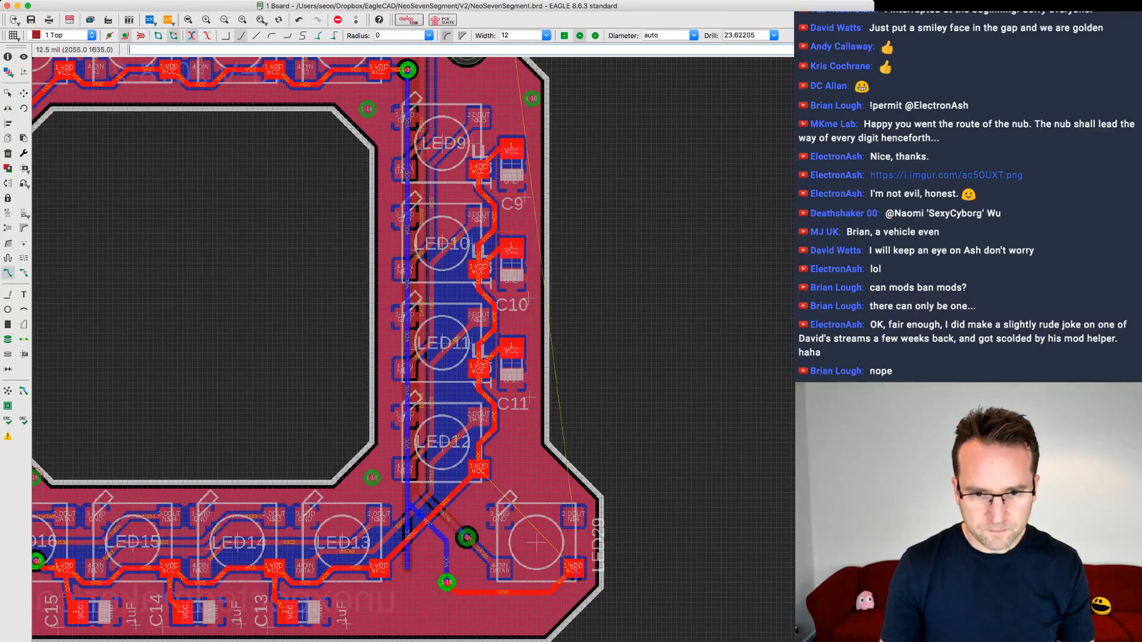
click(574, 569)
click(7, 405)
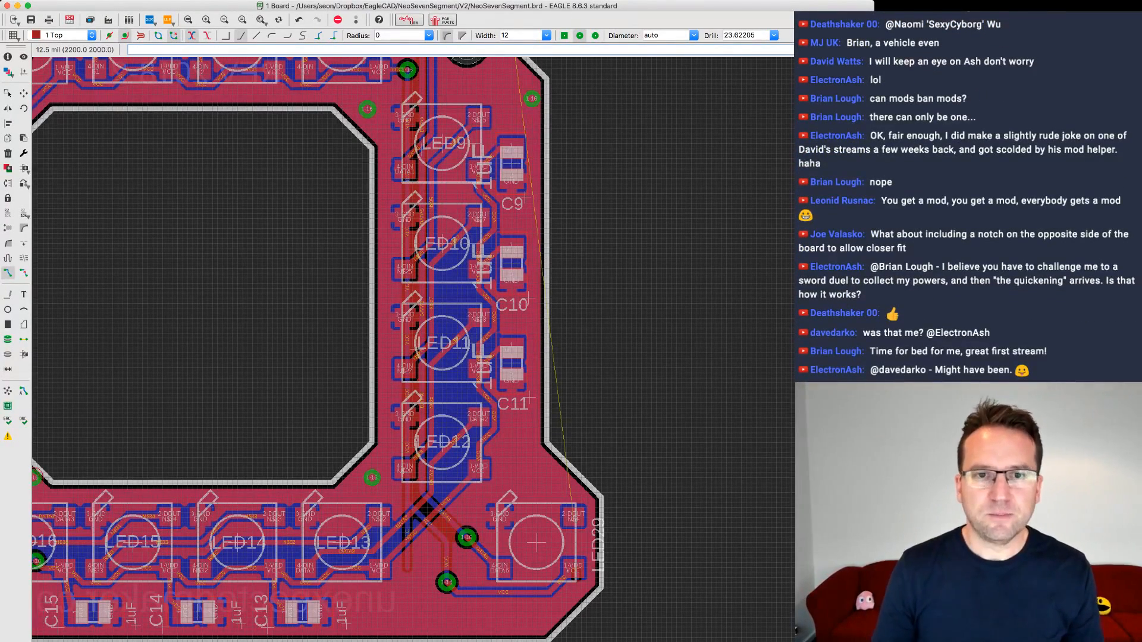
- Examine the right-hand column of LEDs from LED29 up to connector J2 and check the VCC net at J2
scroll(635, 395, down, 3)
scroll(405, 351, up, 5)
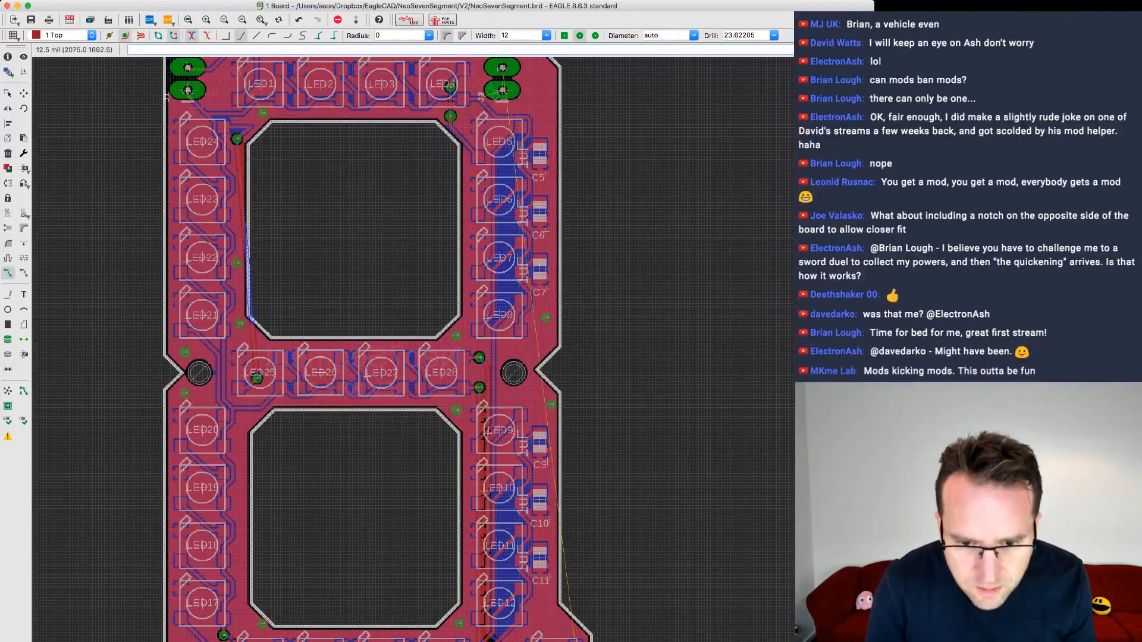
scroll(570, 641, up, 1)
scroll(570, 641, up, 1)
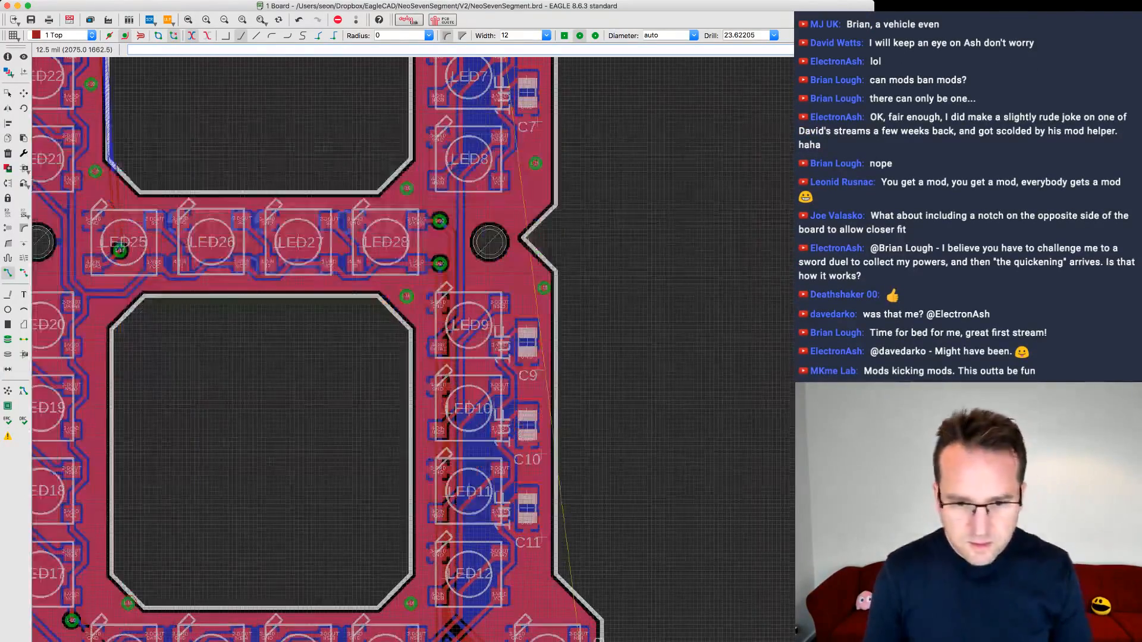
scroll(600, 641, up, 1)
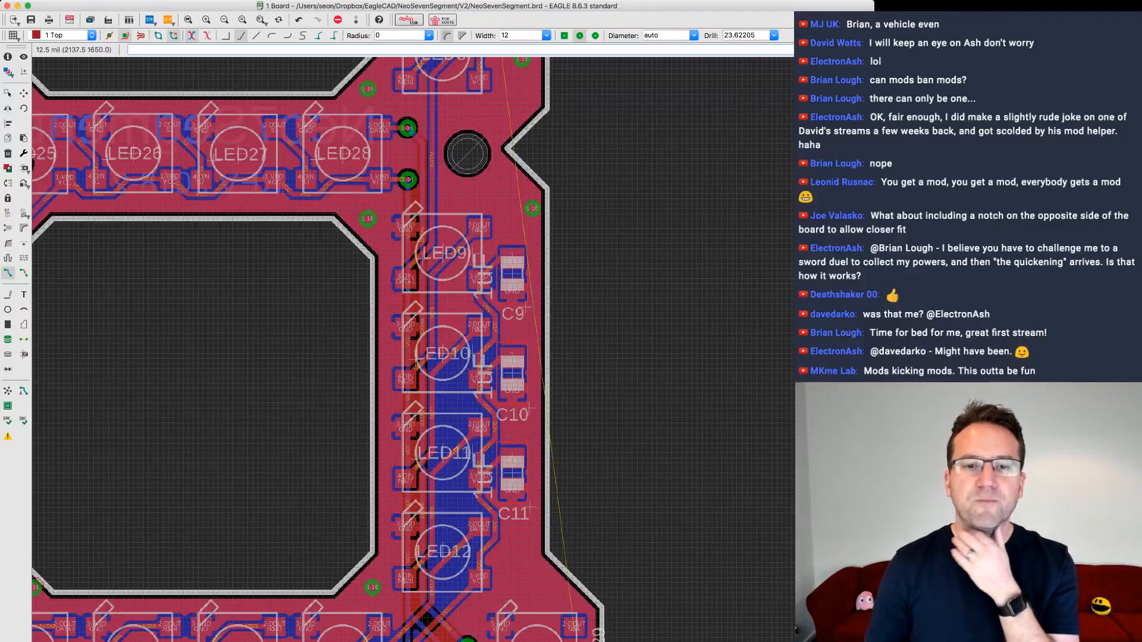
scroll(600, 638, down, 1)
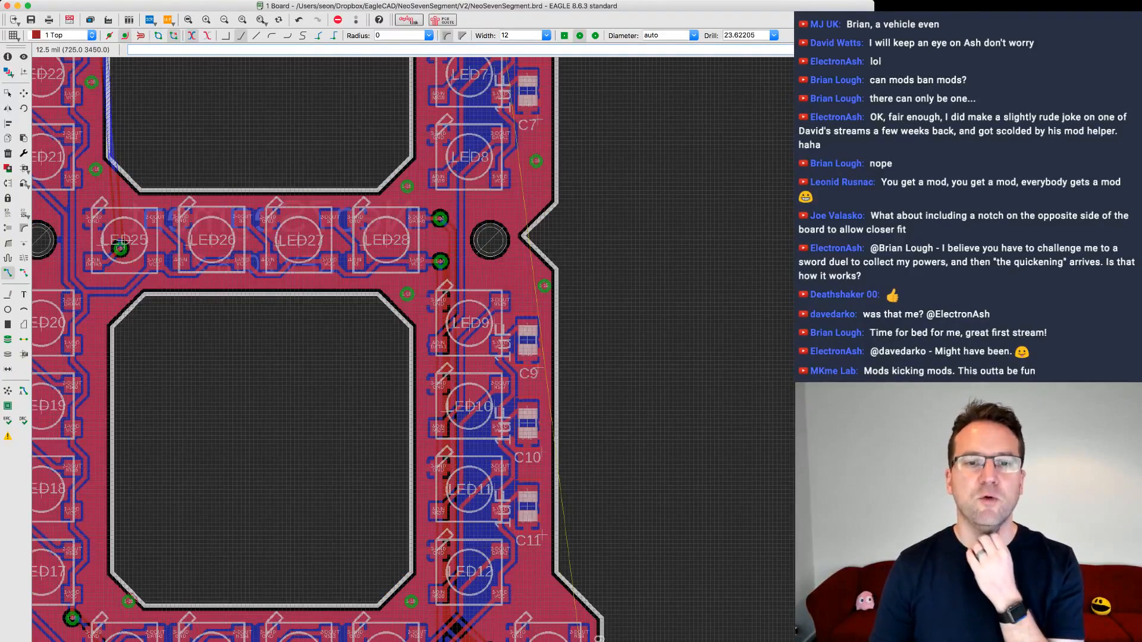
scroll(321, 333, down, 1)
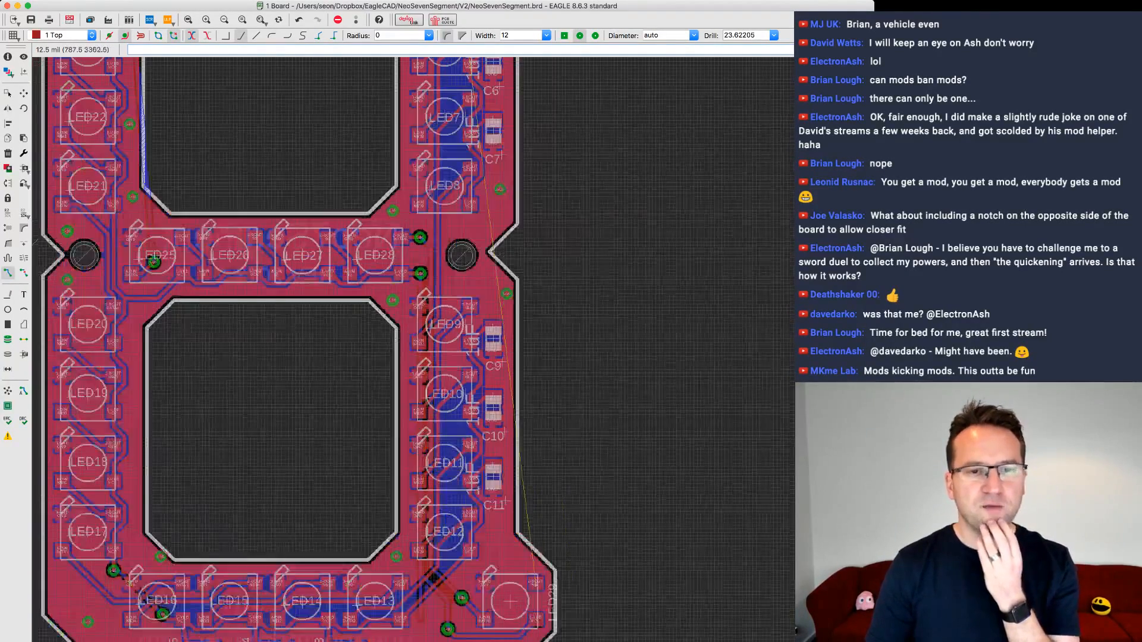
middle_drag(356, 164, 395, 404)
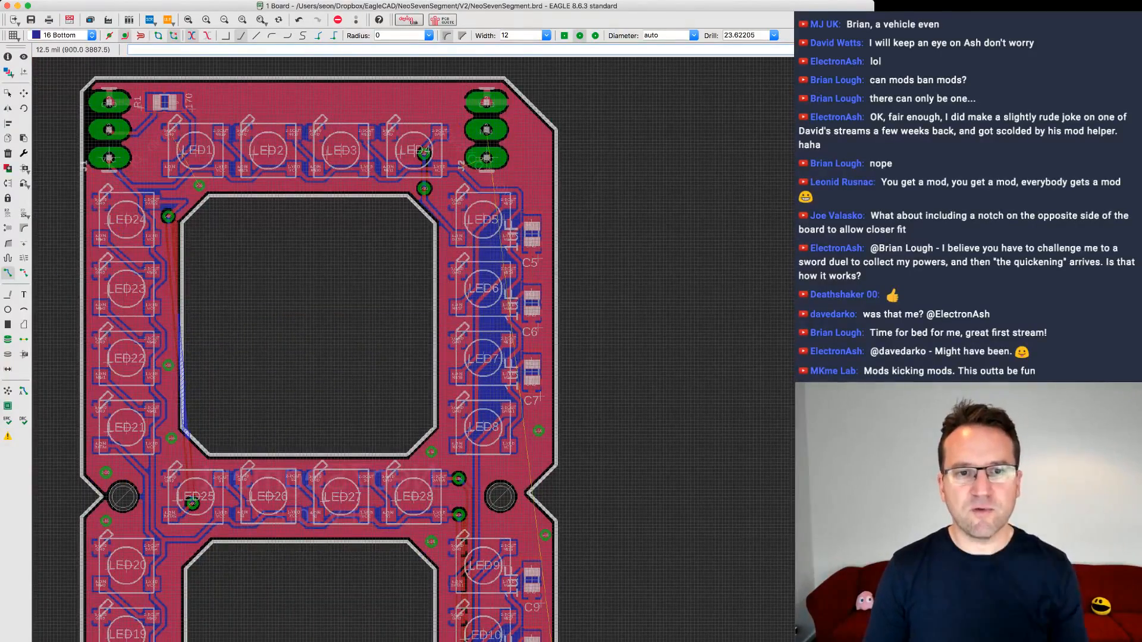
scroll(271, 237, down, 1)
middle_drag(472, 223, 484, 303)
scroll(484, 302, up, 2)
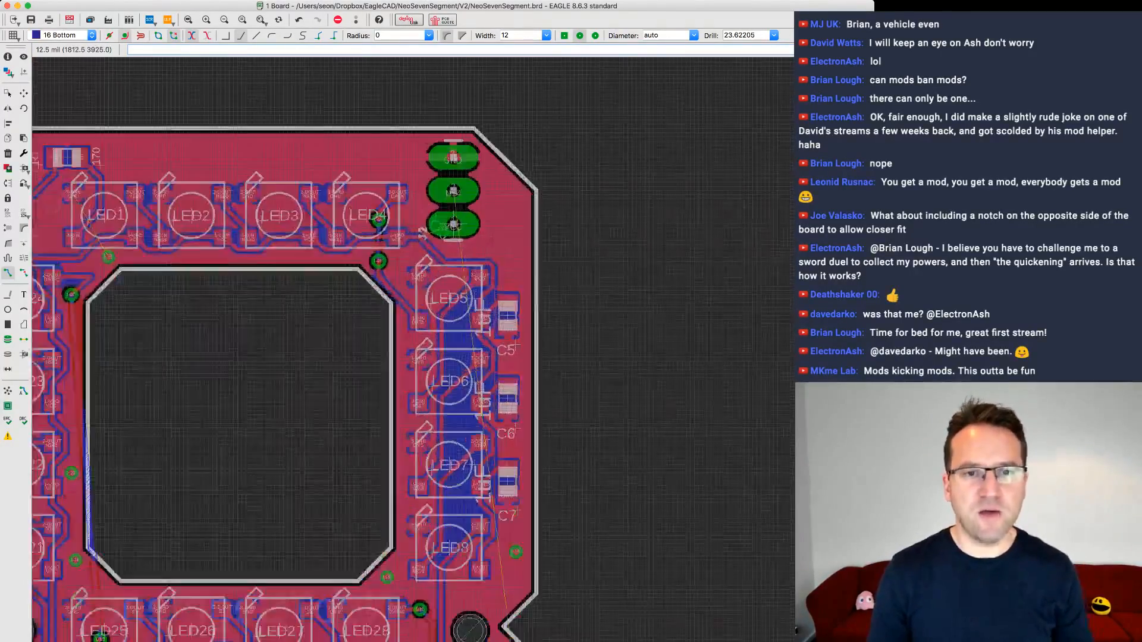
scroll(481, 309, up, 2)
scroll(481, 310, up, 1)
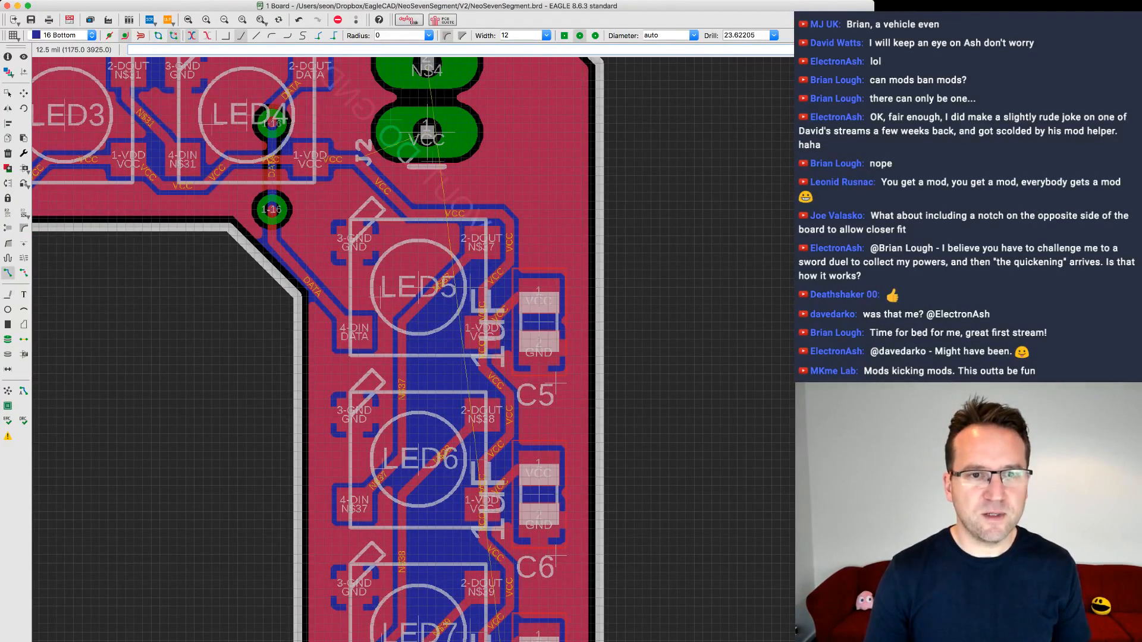
click(427, 131)
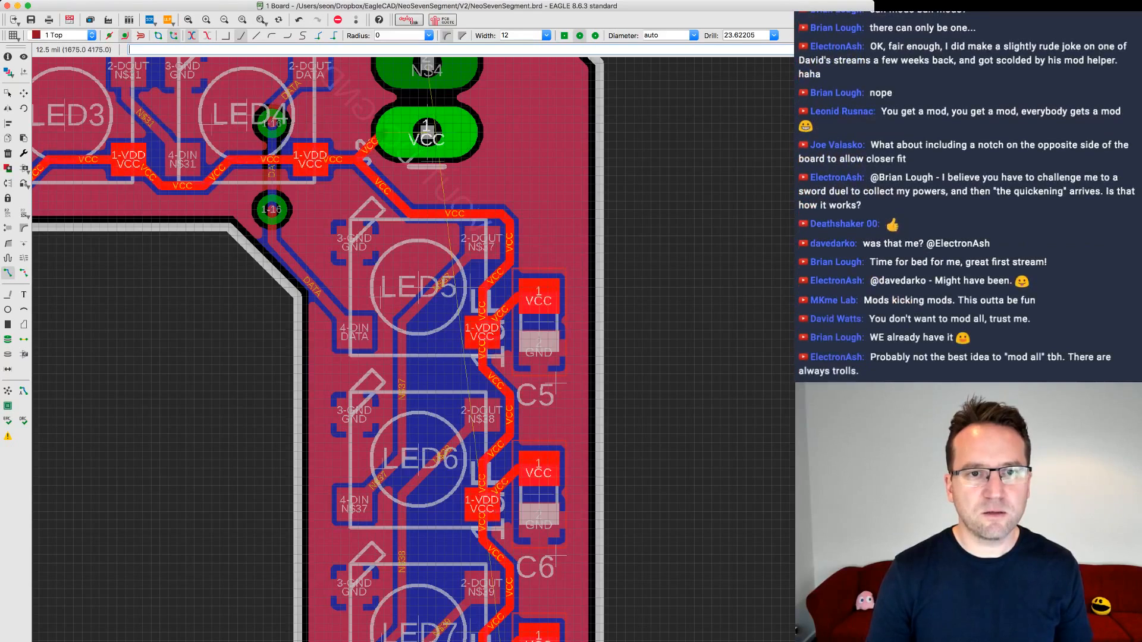
key(Escape)
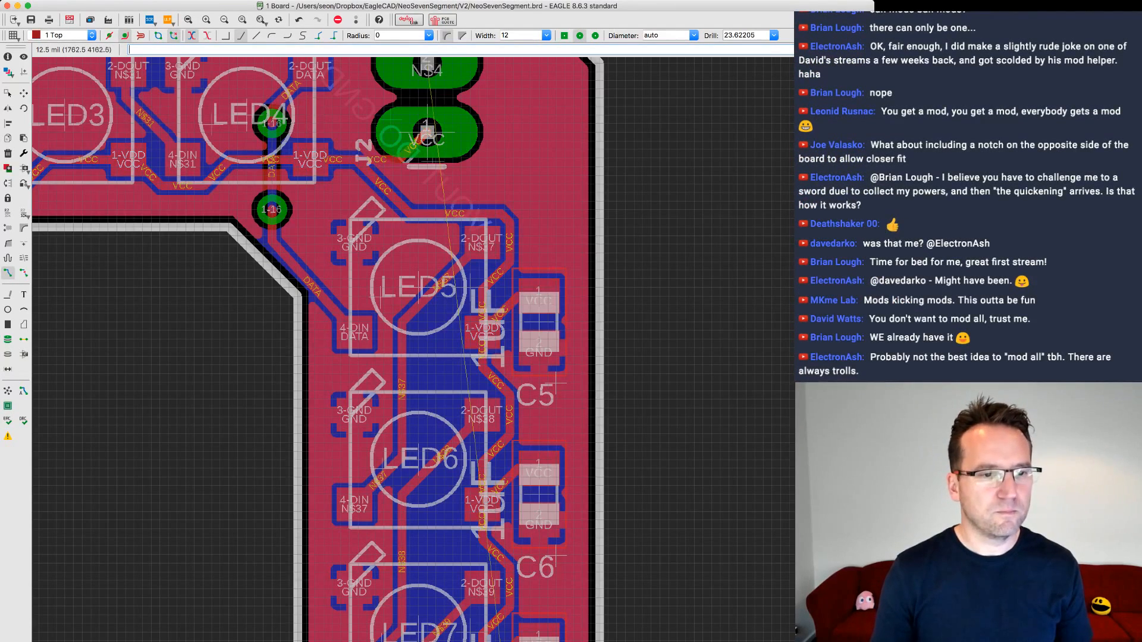
- Route LED29's DOUT on the top layer to a new via beside LED12, and continue on layer 16 Bottom past the capacitors toward J2
scroll(658, 382, down, 2)
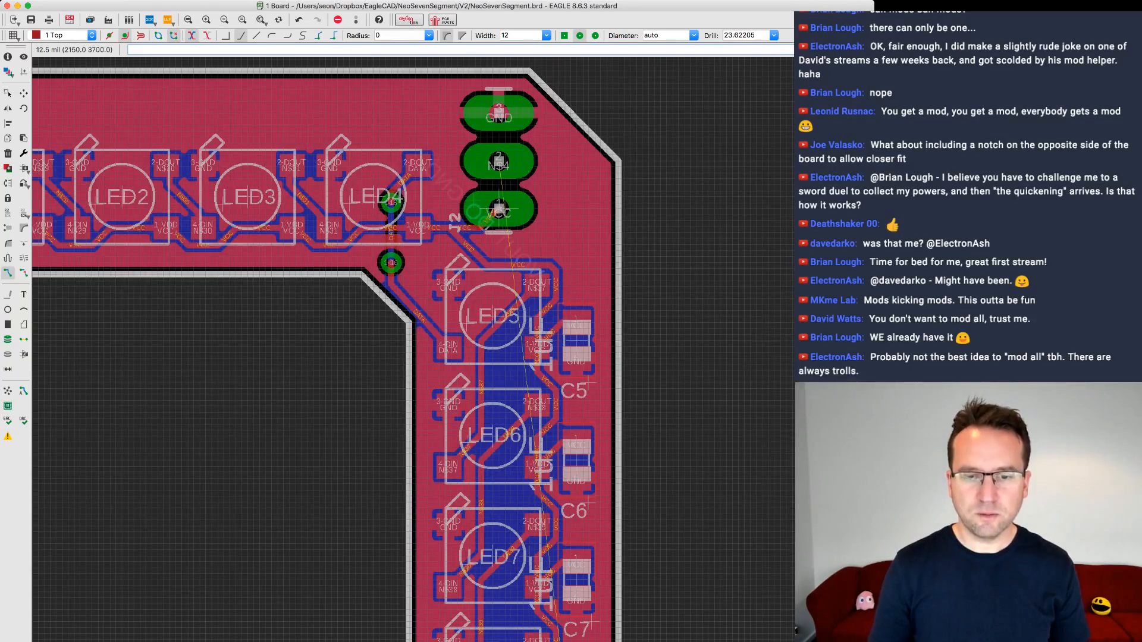
scroll(700, 433, down, 2)
middle_drag(630, 457, 576, 19)
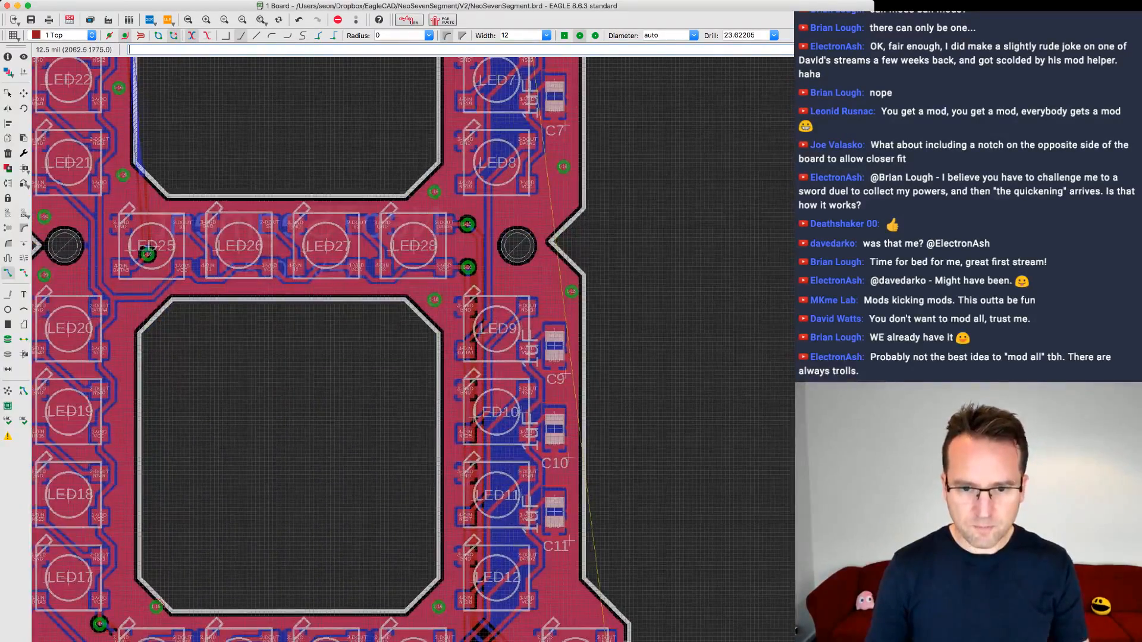
click(603, 635)
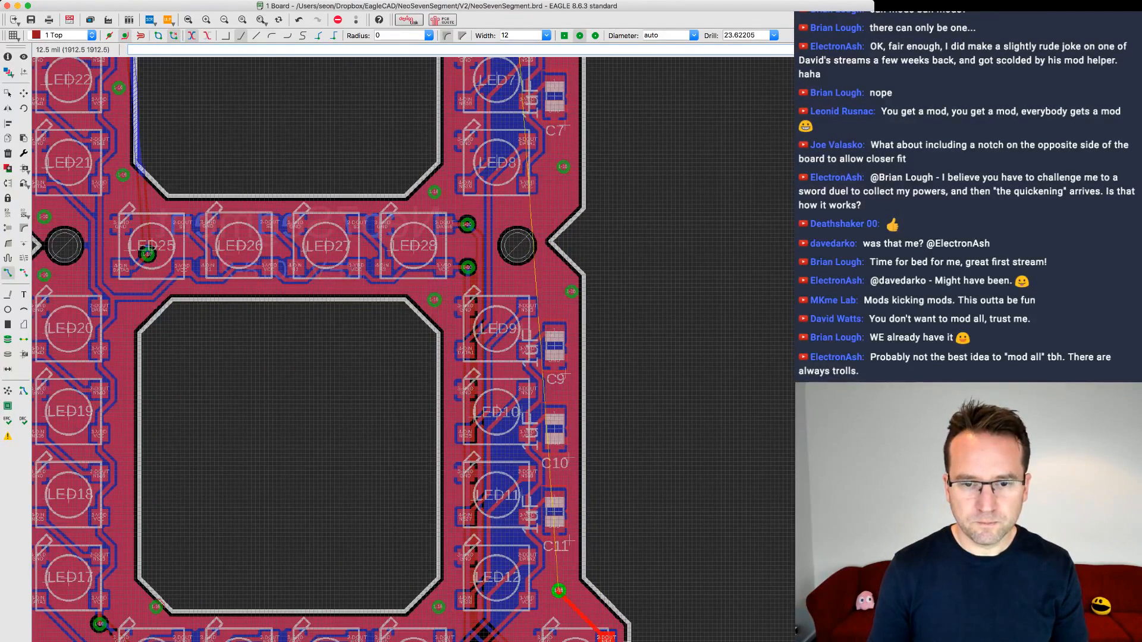
shift+click(558, 595)
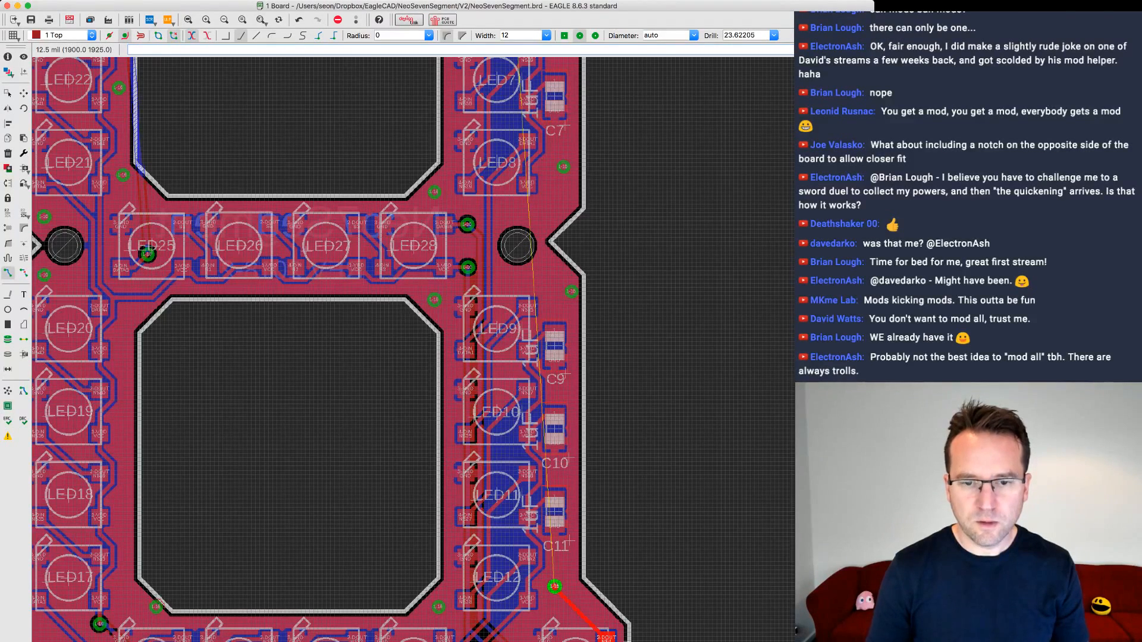
middle_click(554, 587)
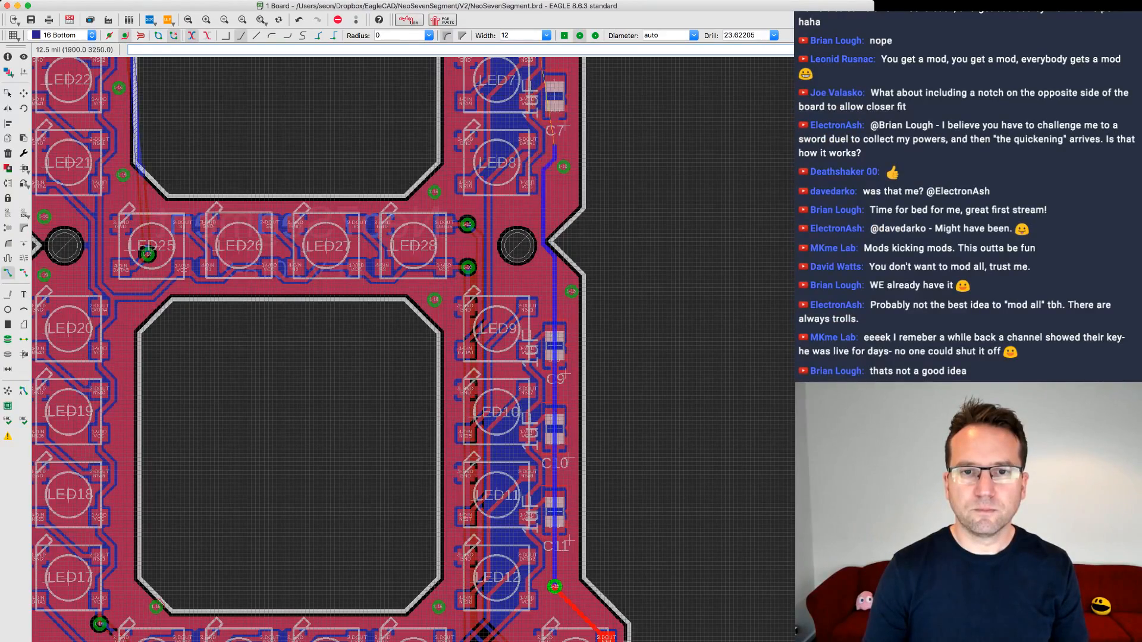
middle_drag(568, 126, 526, 399)
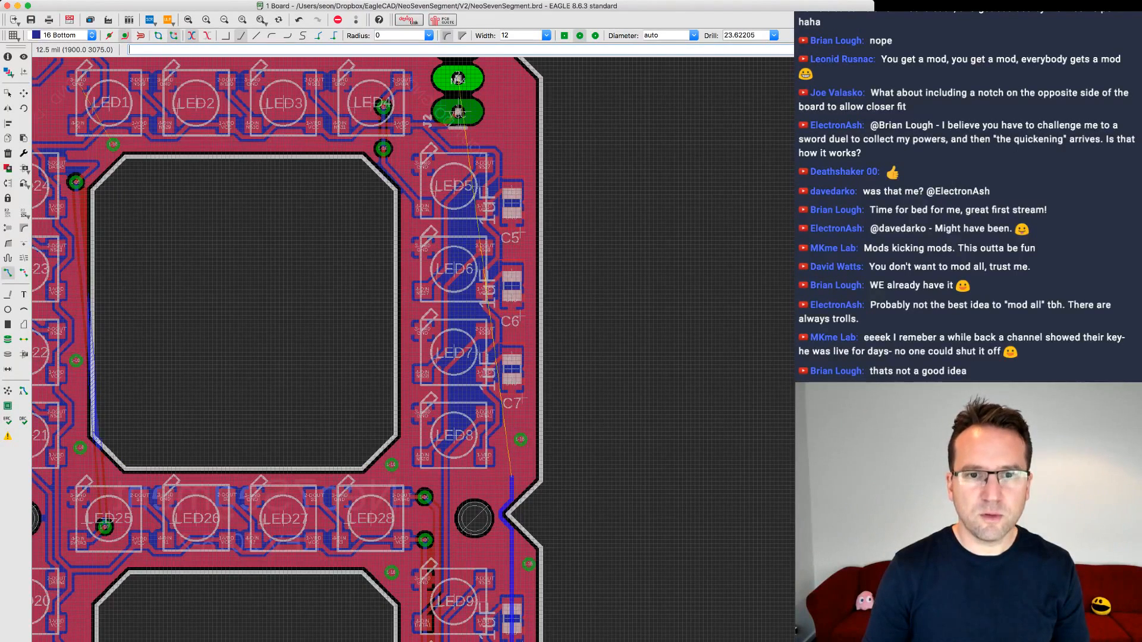
click(458, 79)
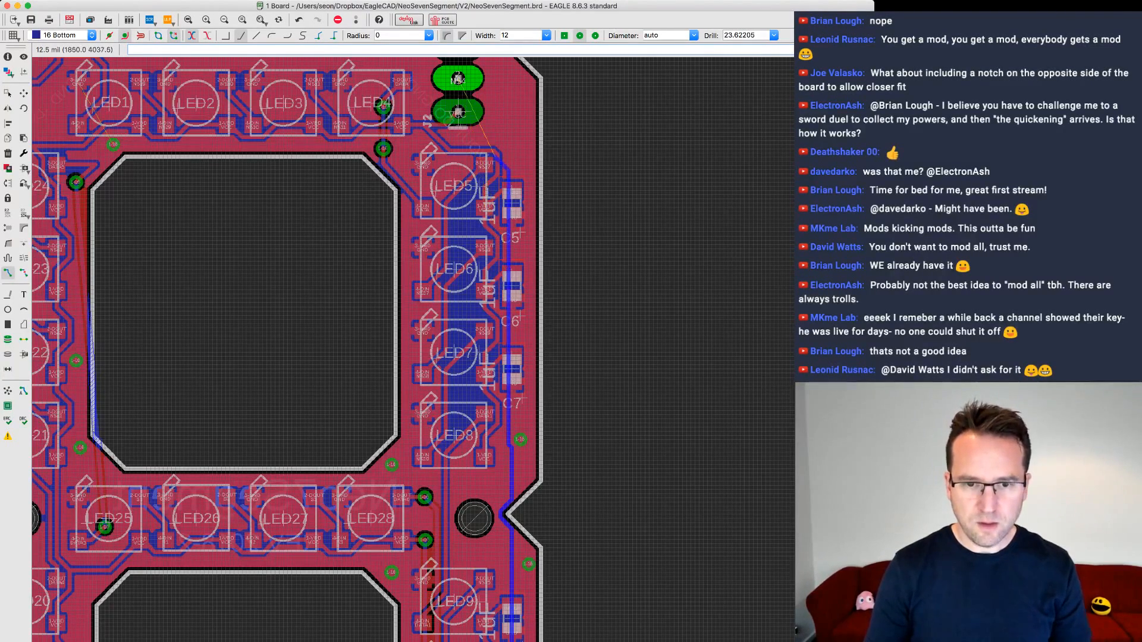
key(Escape)
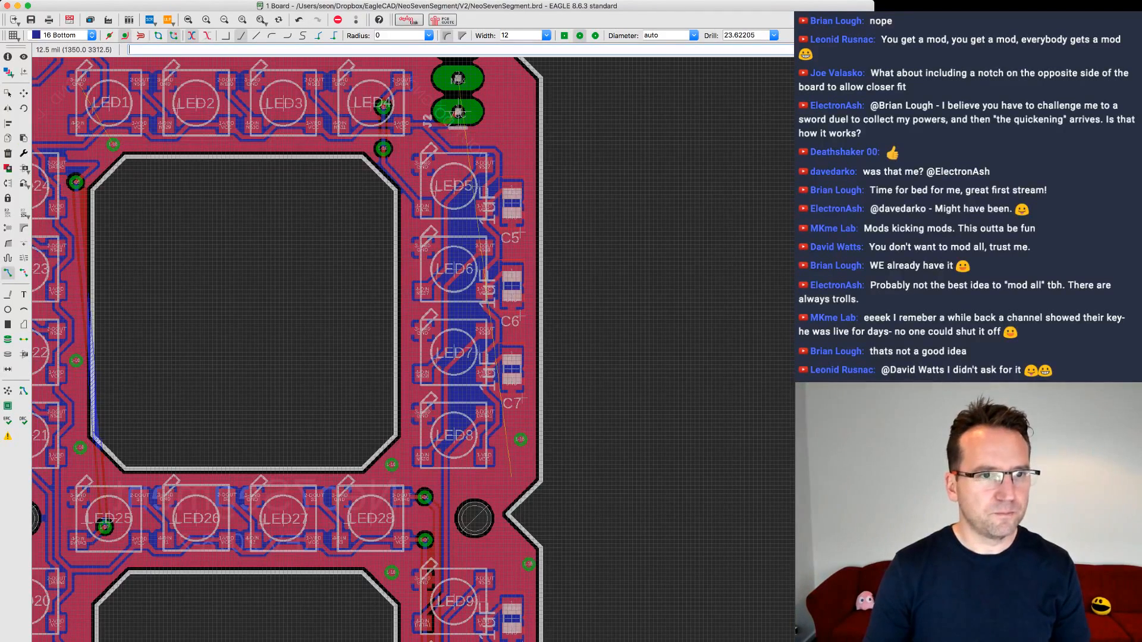
- Move the two vias beside the right edge notch inward, one above and one below the mounting hole
click(24, 94)
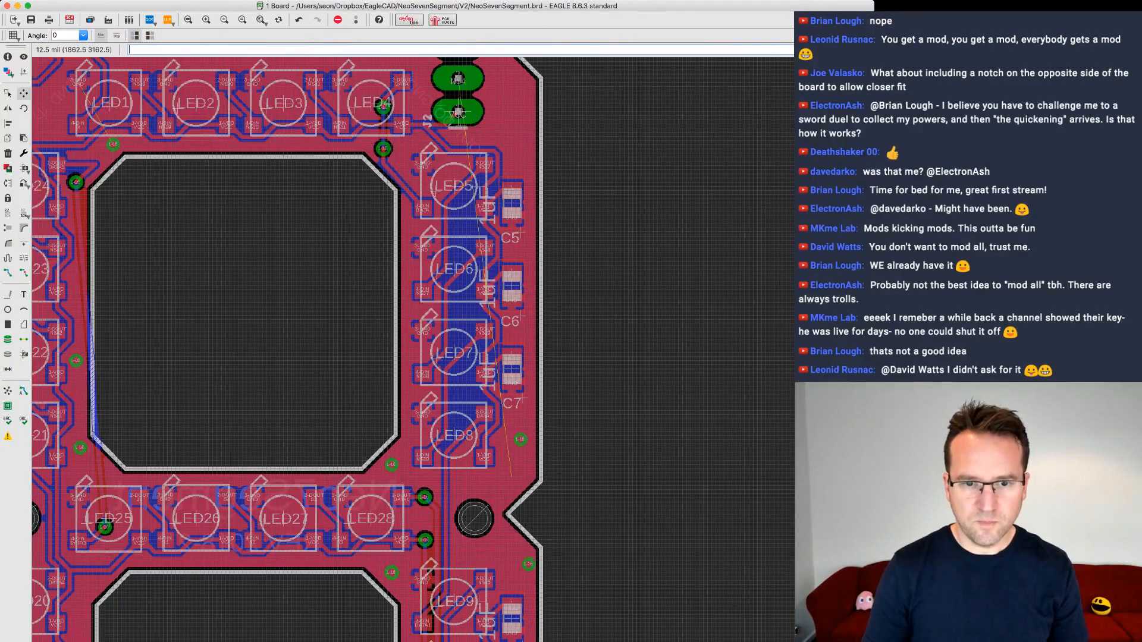
click(519, 440)
click(462, 486)
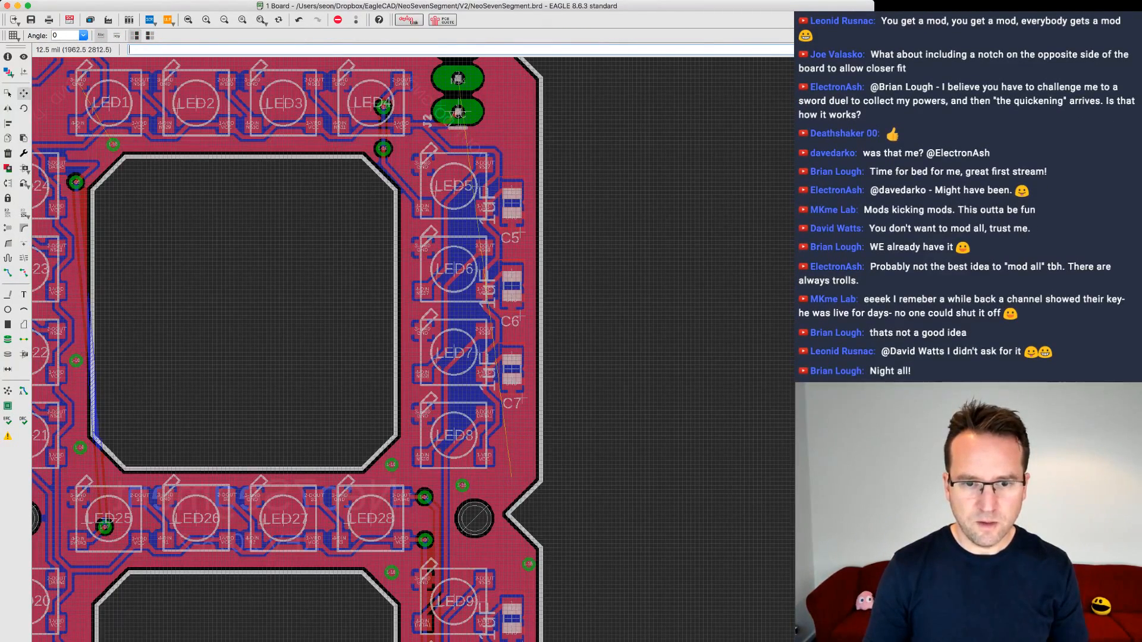
click(528, 564)
click(462, 552)
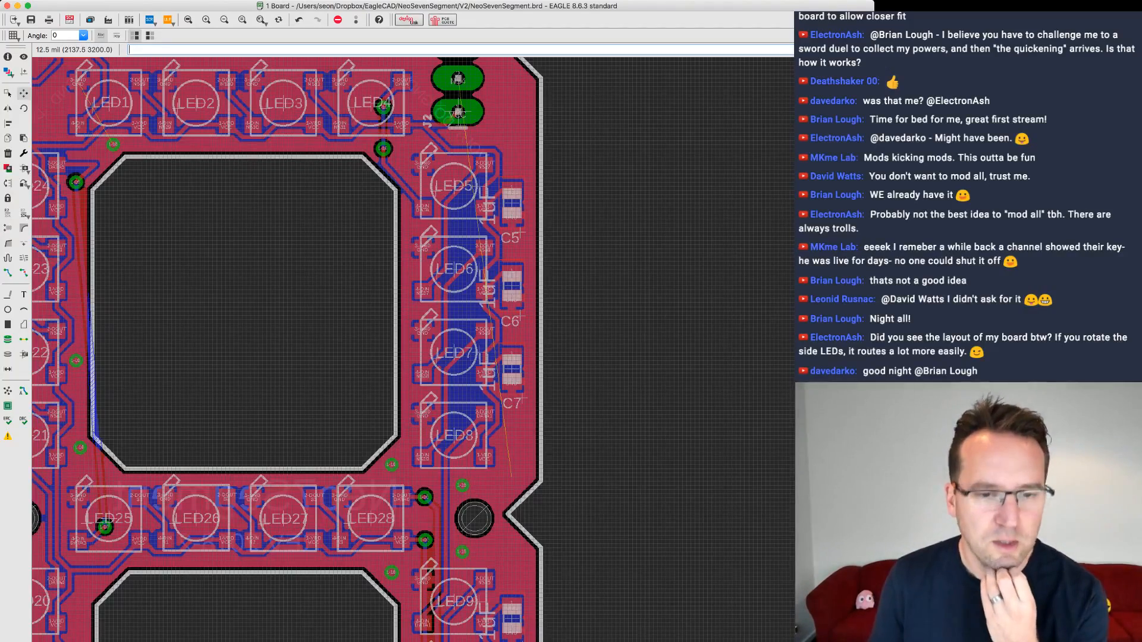
- Review the routing and via placement around both cutouts across the whole board
scroll(592, 435, down, 2)
scroll(586, 436, up, 1)
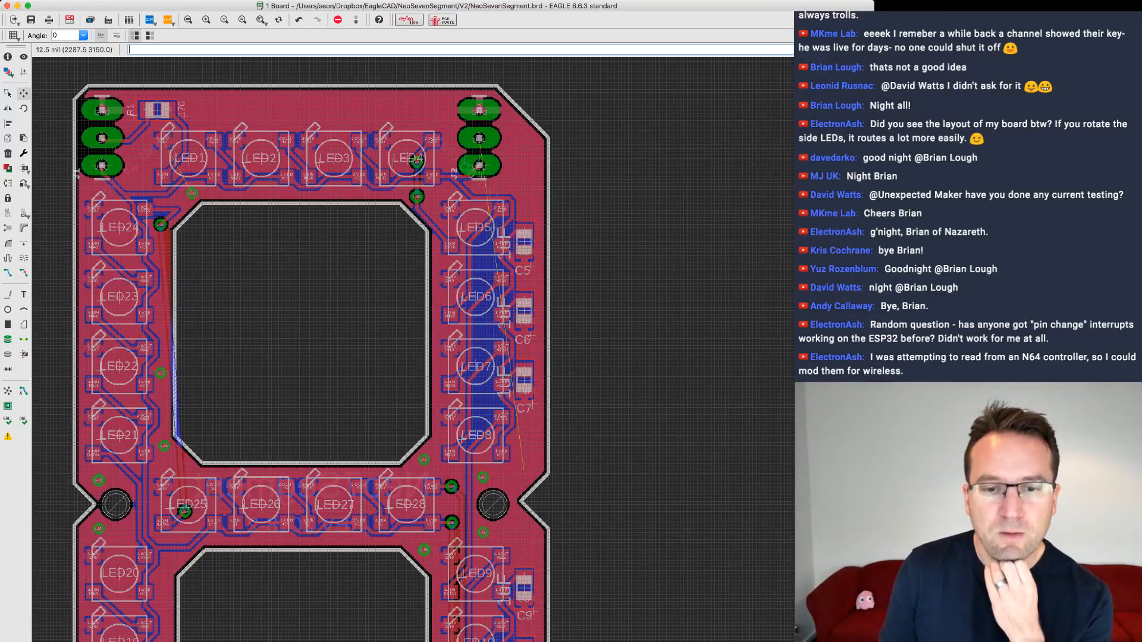
scroll(610, 444, down, 1)
scroll(610, 444, up, 1)
scroll(610, 444, down, 1)
middle_drag(610, 444, 612, 325)
scroll(595, 362, up, 1)
scroll(583, 384, down, 1)
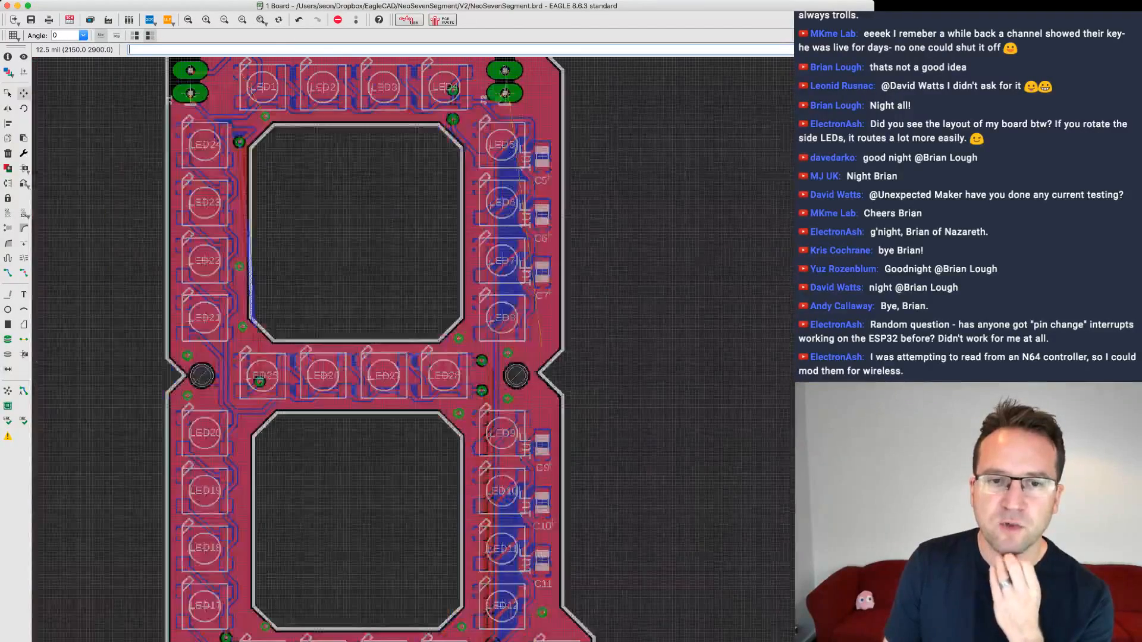
scroll(595, 385, down, 1)
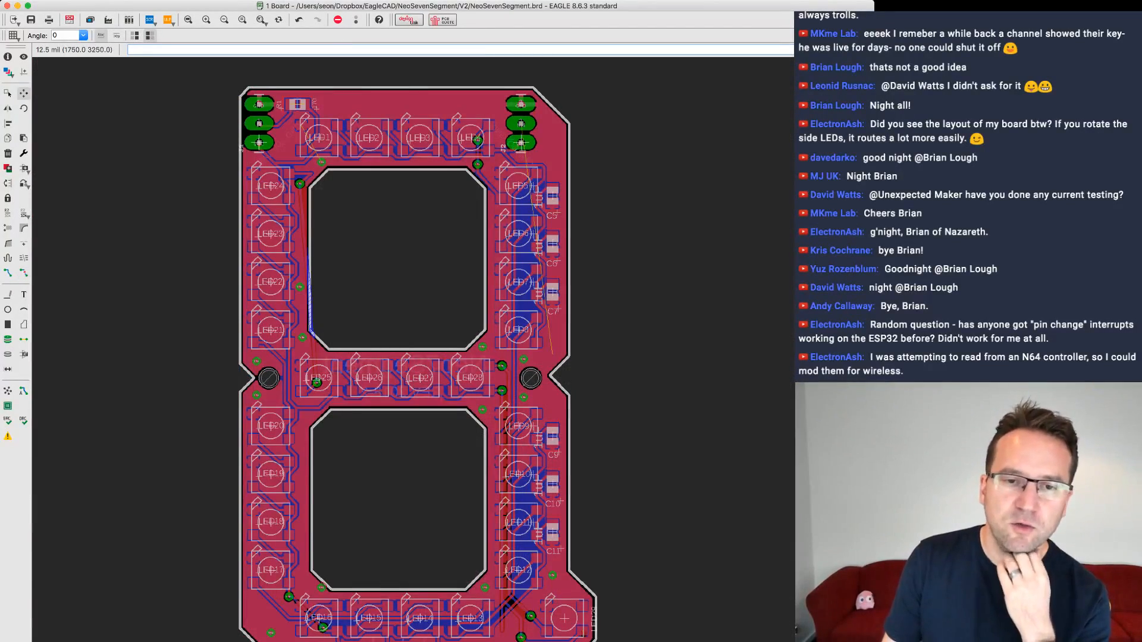